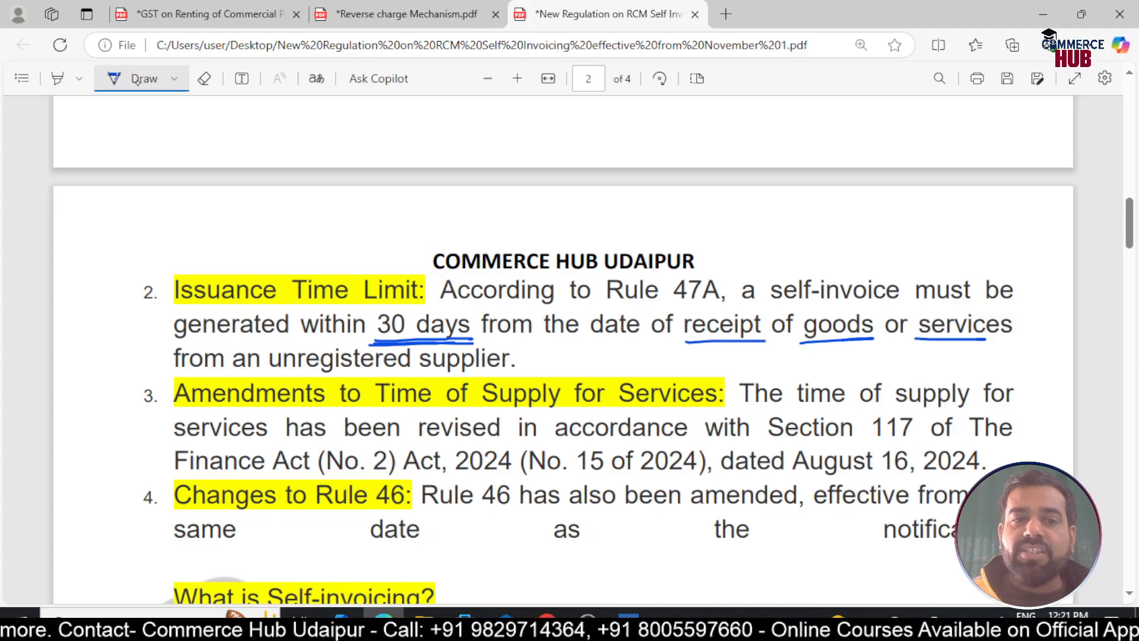
Ink a loop around 'unregistered supplier', tick 'receipt' and 'goods', and double-circle '30 days'
{"action": "mouse_move", "coordinate": [265, 378]}
{"action": "left_mouse_down"}
{"action": "mouse_move", "coordinate": [332, 345]}
{"action": "mouse_move", "coordinate": [517, 347]}
{"action": "mouse_move", "coordinate": [483, 373]}
{"action": "mouse_move", "coordinate": [313, 376]}
{"action": "mouse_move", "coordinate": [484, 374]}
{"action": "left_mouse_up"}
{"action": "left_click_drag", "start_coordinate": [698, 350], "coordinate": [721, 346]}
{"action": "left_click_drag", "start_coordinate": [843, 350], "coordinate": [868, 343]}
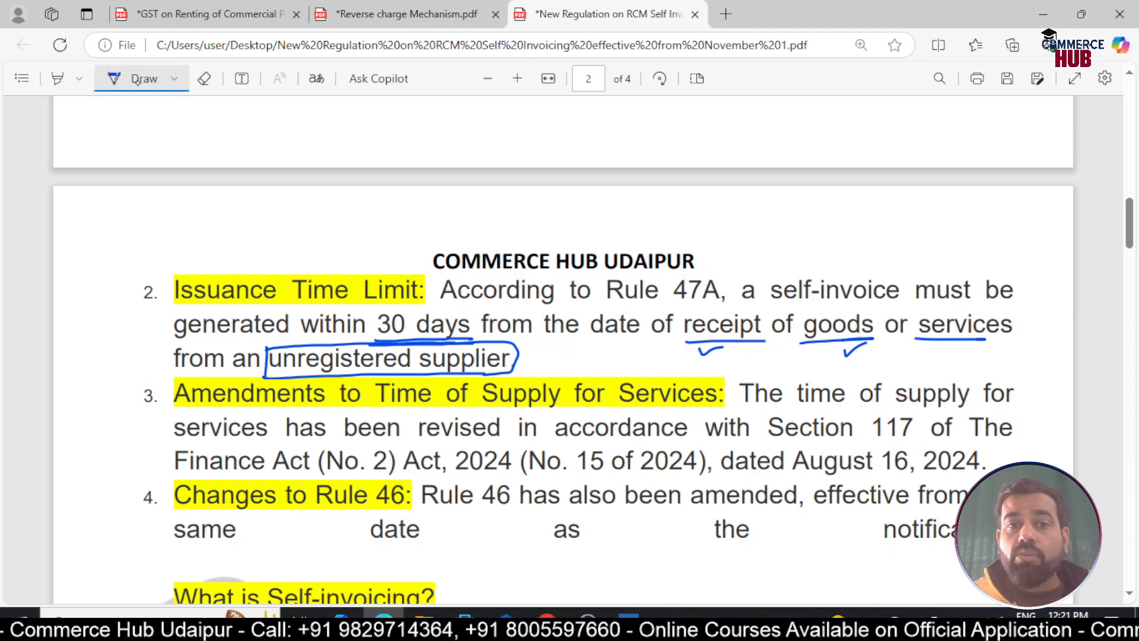
{"action": "mouse_move", "coordinate": [368, 309]}
{"action": "left_mouse_down"}
{"action": "mouse_move", "coordinate": [464, 305]}
{"action": "mouse_move", "coordinate": [475, 341]}
{"action": "left_mouse_up"}
{"action": "mouse_move", "coordinate": [367, 333]}
{"action": "left_mouse_down"}
{"action": "mouse_move", "coordinate": [383, 310]}
{"action": "mouse_move", "coordinate": [478, 308]}
{"action": "mouse_move", "coordinate": [401, 347]}
{"action": "mouse_move", "coordinate": [367, 342]}
{"action": "left_mouse_up"}
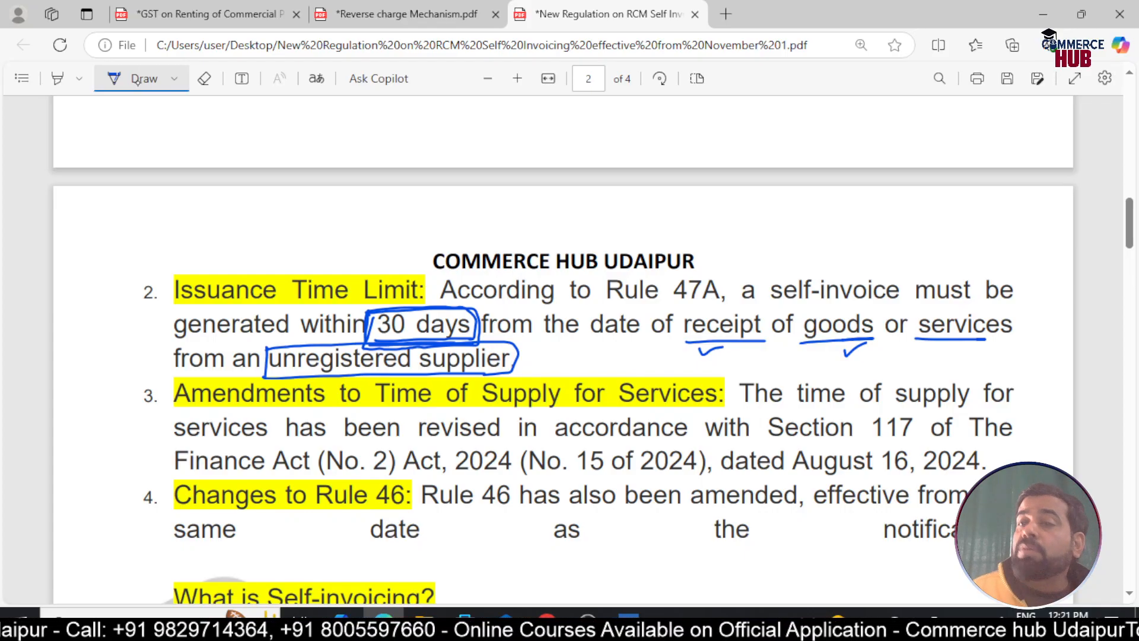
Draw a down arrow under the heading and underline 'purchased', 'an unregistered supplier' and 'reverse charge'
{"action": "scroll", "coordinate": [136, 80], "scroll_direction": "down", "scroll_amount": 10}
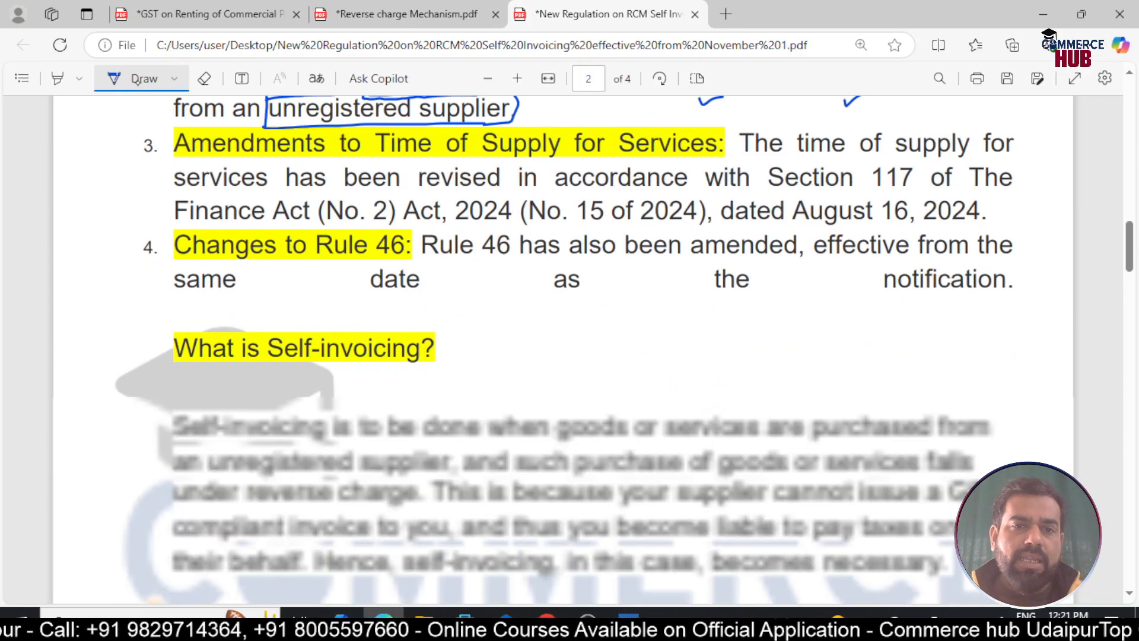
{"action": "scroll", "coordinate": [126, 81], "scroll_direction": "up", "scroll_amount": 3}
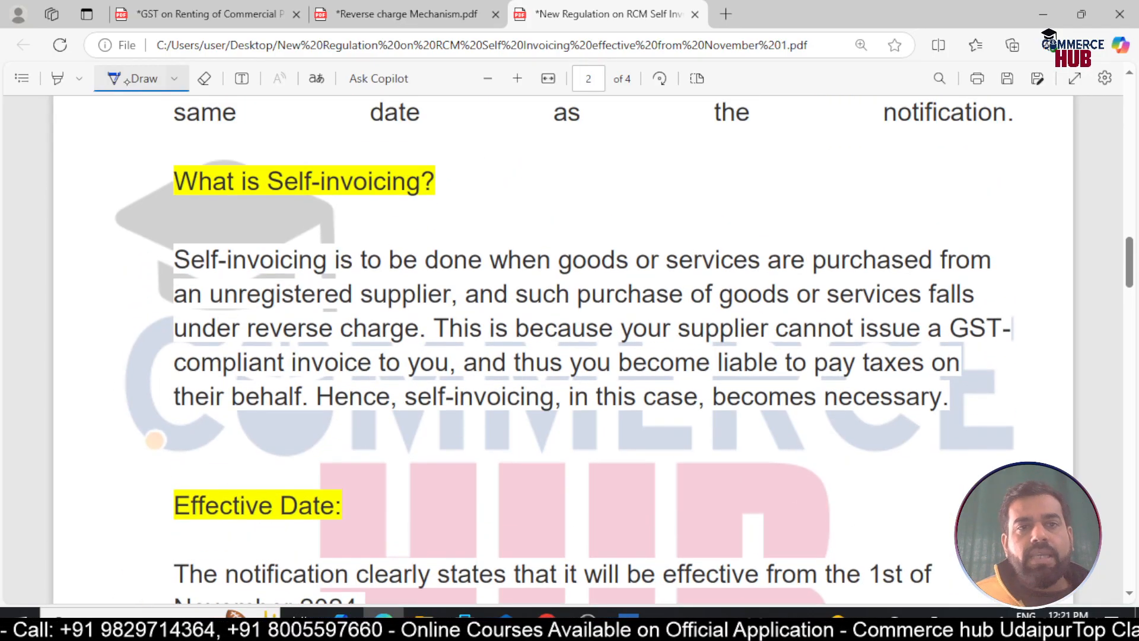
{"action": "mouse_move", "coordinate": [323, 198]}
{"action": "left_mouse_down"}
{"action": "mouse_move", "coordinate": [322, 242]}
{"action": "mouse_move", "coordinate": [336, 236]}
{"action": "left_mouse_up"}
{"action": "left_click_drag", "start_coordinate": [556, 272], "coordinate": [943, 270]}
{"action": "left_click_drag", "start_coordinate": [199, 309], "coordinate": [473, 310]}
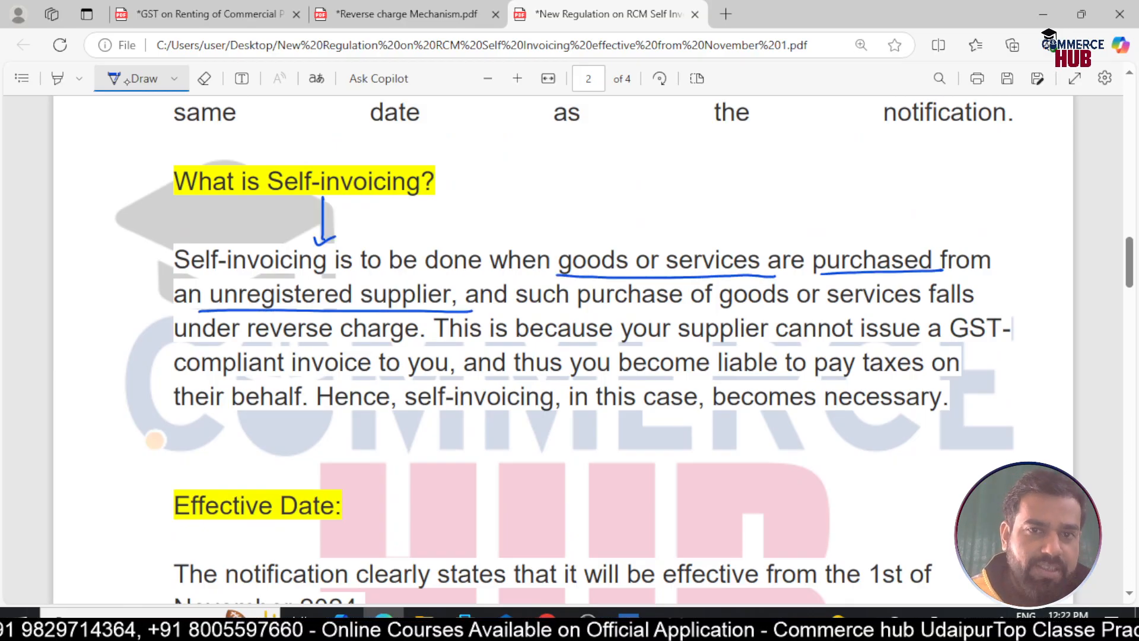
{"action": "left_click_drag", "start_coordinate": [242, 342], "coordinate": [418, 345]}
{"action": "left_click_drag", "start_coordinate": [251, 343], "coordinate": [349, 342]}
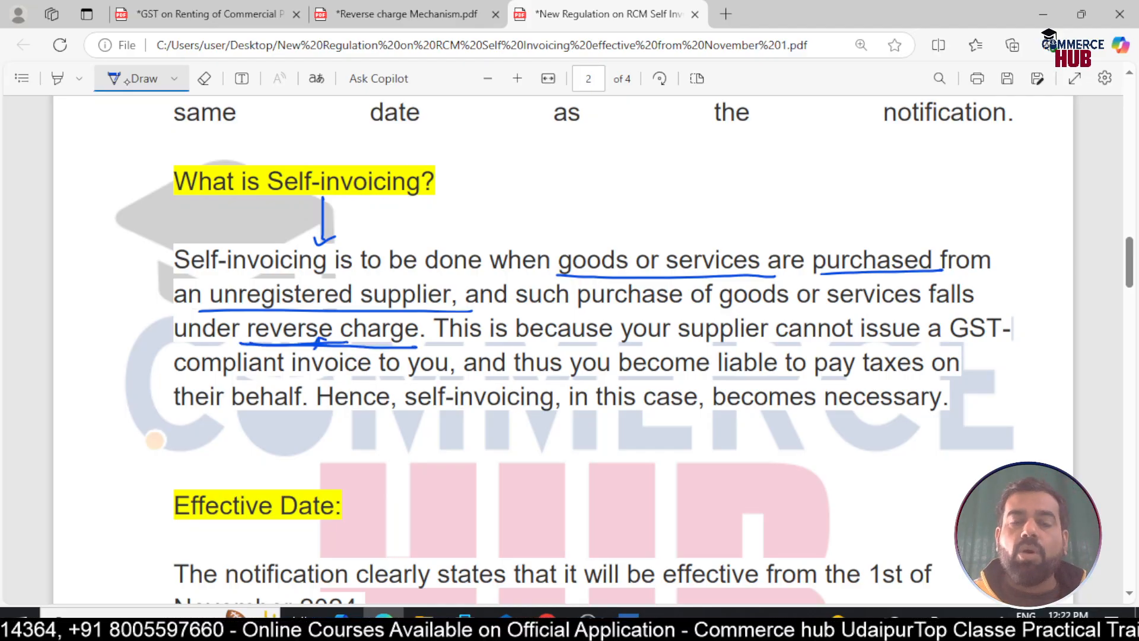
Underline 'cannot issue a', box 'Self-invoicing is', and underline '1st of' under Effective Date
{"action": "left_click_drag", "start_coordinate": [789, 343], "coordinate": [934, 337]}
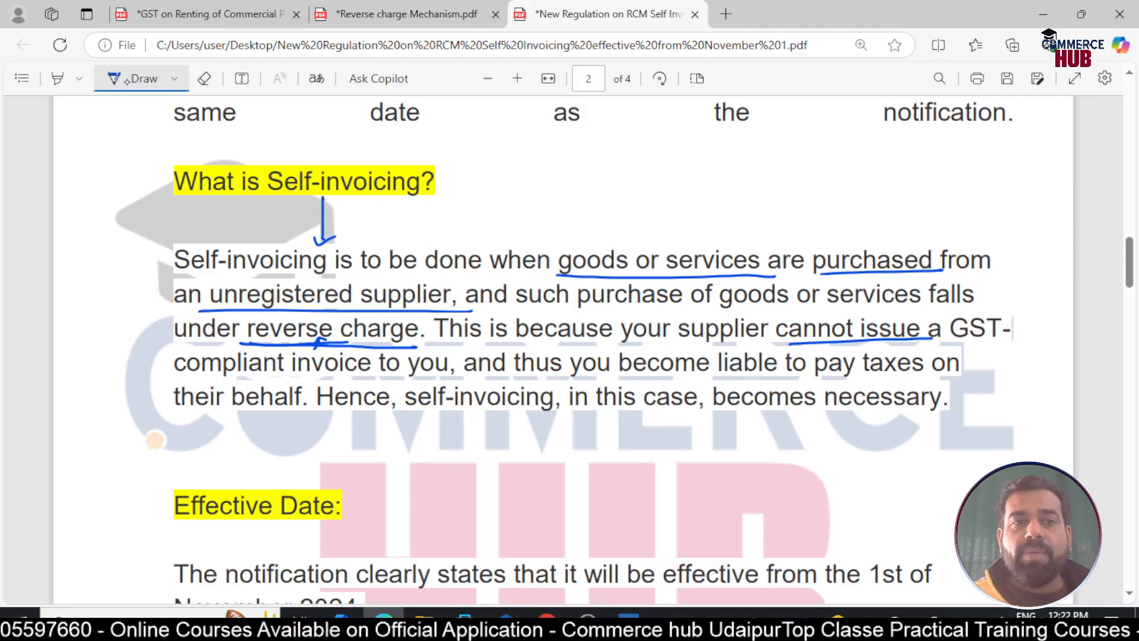
{"action": "mouse_move", "coordinate": [165, 236]}
{"action": "left_mouse_down"}
{"action": "mouse_move", "coordinate": [350, 243]}
{"action": "mouse_move", "coordinate": [166, 277]}
{"action": "left_mouse_up"}
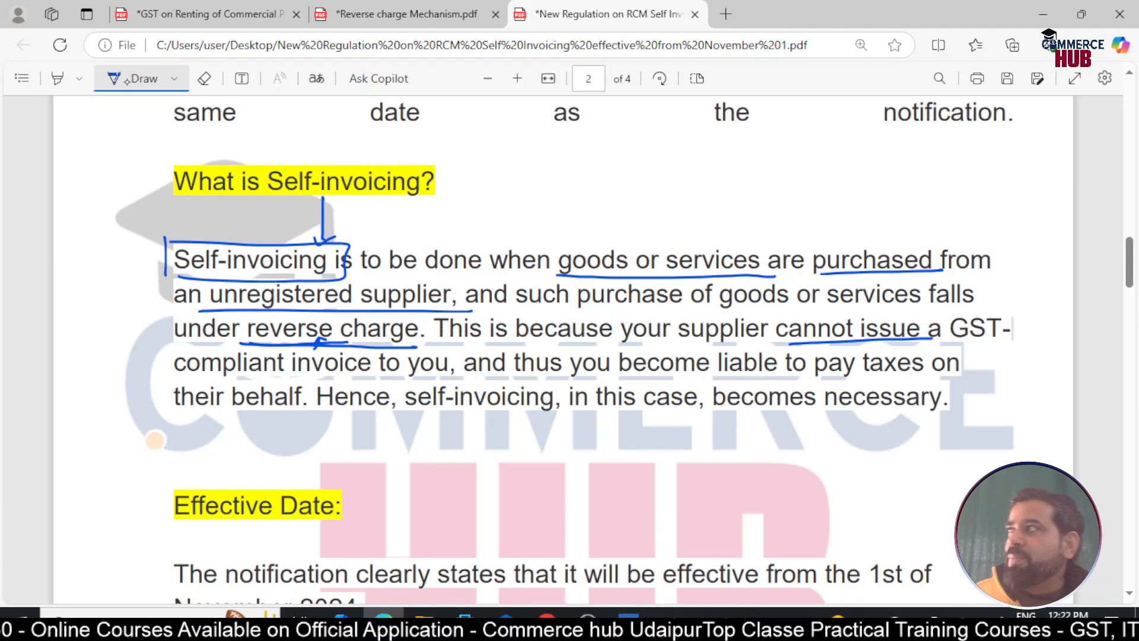
{"action": "scroll", "coordinate": [569, 332], "scroll_direction": "down", "scroll_amount": 3}
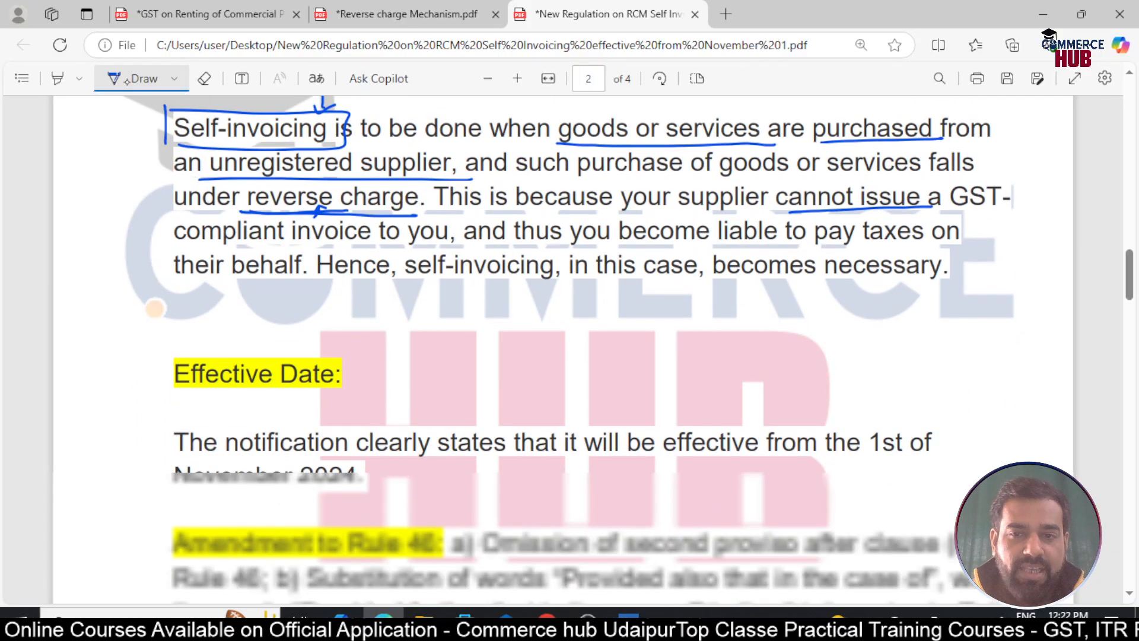
{"action": "left_click_drag", "start_coordinate": [872, 424], "coordinate": [935, 421]}
{"action": "left_click_drag", "start_coordinate": [170, 461], "coordinate": [363, 456]}
{"action": "scroll", "coordinate": [363, 455], "scroll_direction": "down", "scroll_amount": 5}
On page 3, mark and underline the 'Unregistered Suppliers' heading
{"action": "scroll", "coordinate": [564, 333], "scroll_direction": "down", "scroll_amount": 15}
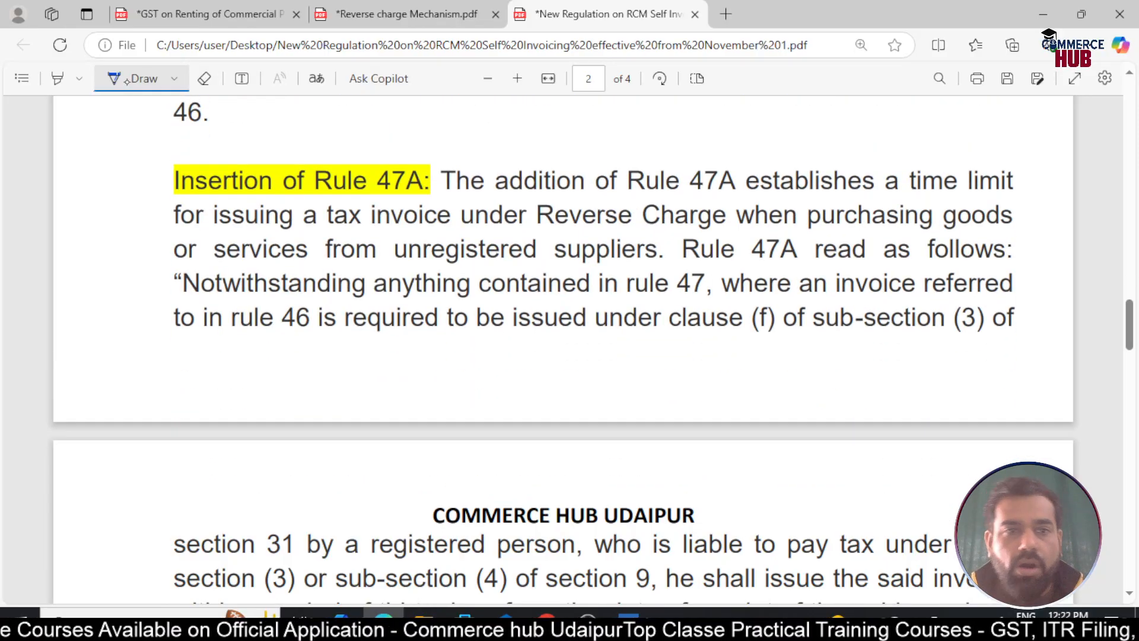
{"action": "scroll", "coordinate": [570, 332], "scroll_direction": "down", "scroll_amount": 2}
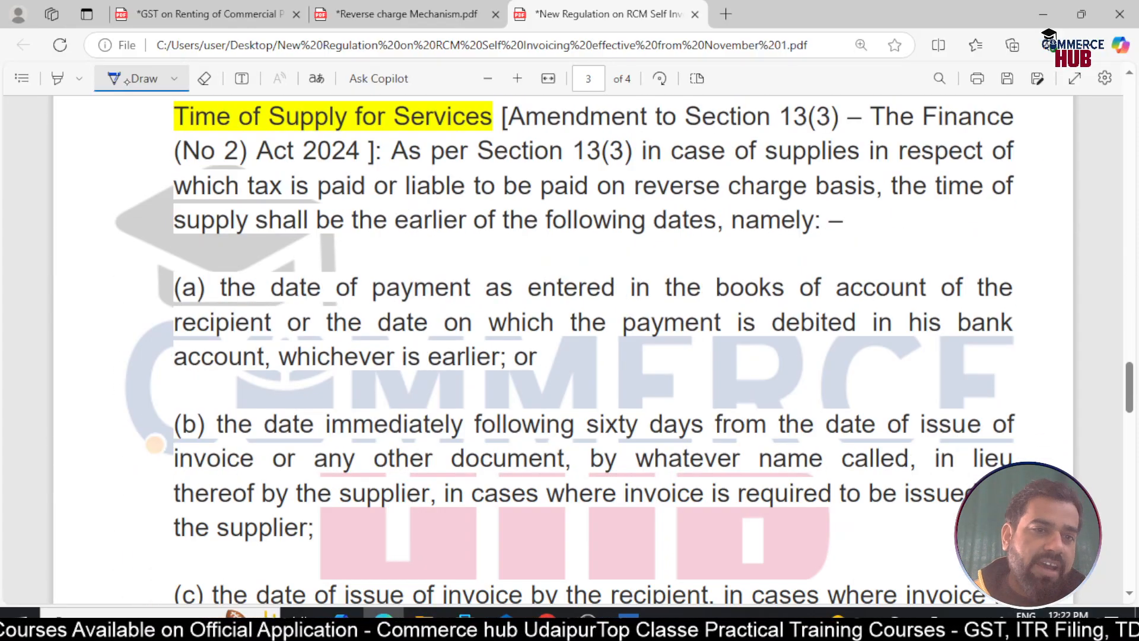
{"action": "scroll", "coordinate": [155, 444], "scroll_direction": "down", "scroll_amount": 8}
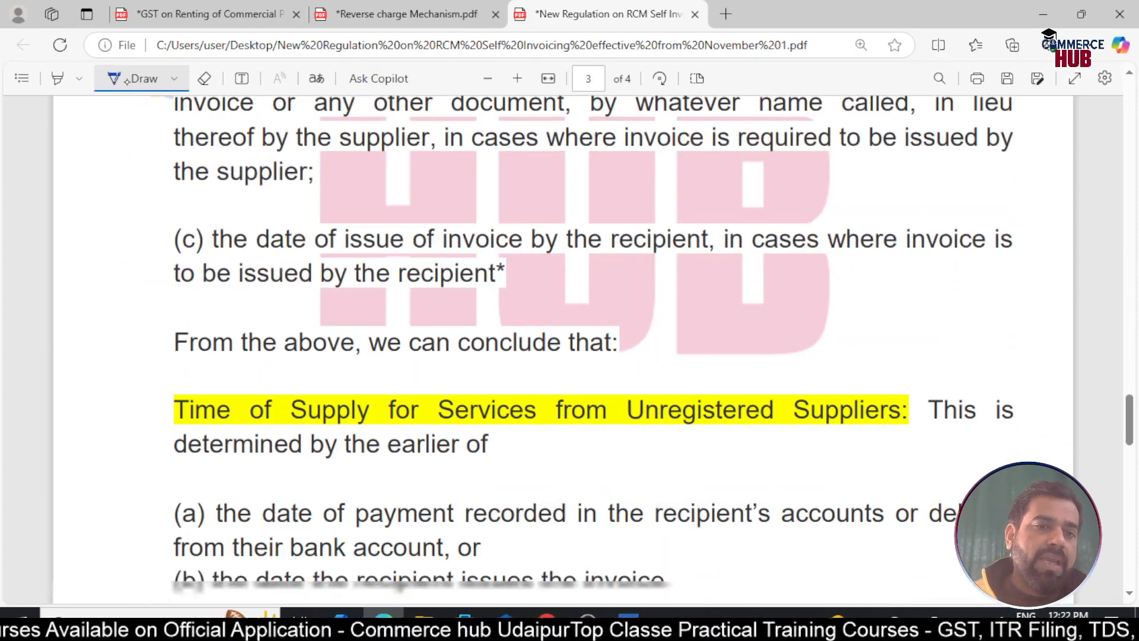
{"action": "scroll", "coordinate": [569, 332], "scroll_direction": "down", "scroll_amount": 3}
{"action": "scroll", "coordinate": [569, 332], "scroll_direction": "up", "scroll_amount": 2}
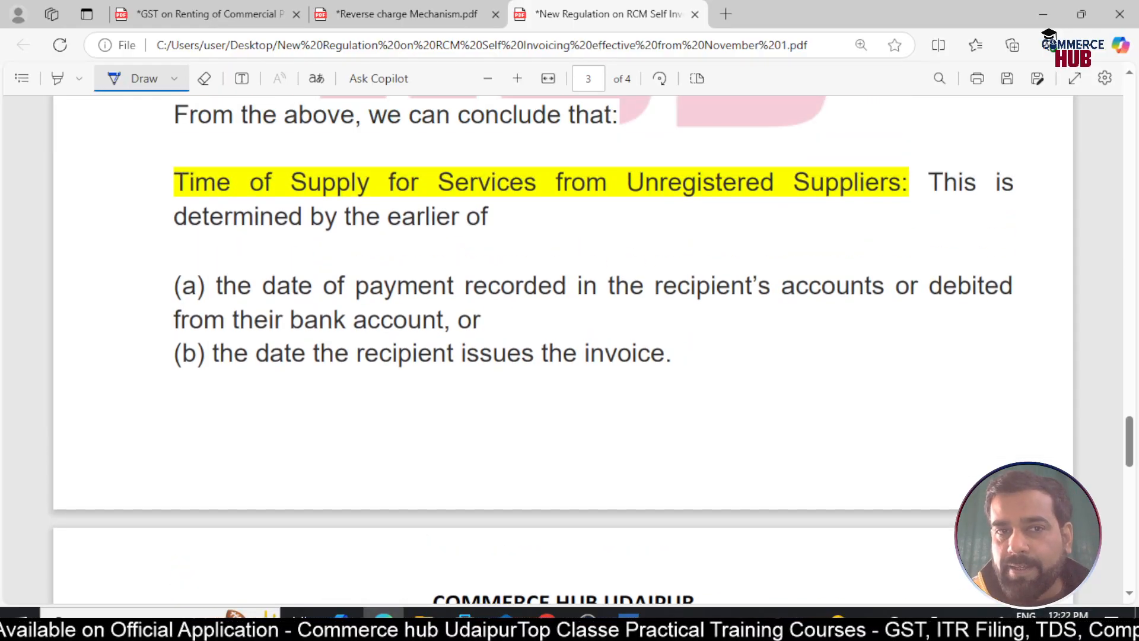
{"action": "mouse_move", "coordinate": [131, 186]}
{"action": "left_mouse_down"}
{"action": "mouse_move", "coordinate": [142, 192]}
{"action": "mouse_move", "coordinate": [128, 191]}
{"action": "left_mouse_up"}
{"action": "left_click_drag", "start_coordinate": [636, 202], "coordinate": [902, 206]}
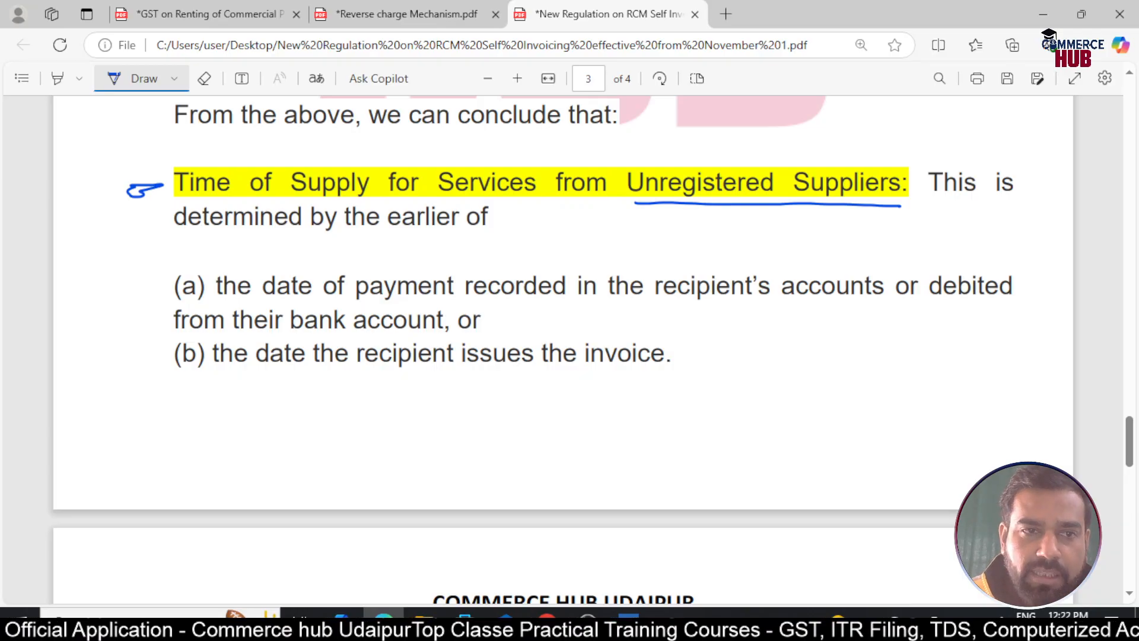
Underline clause (a)'s payment-date wording, tick 'payment', and add an arrow pointing at clause (a)
{"action": "scroll", "coordinate": [564, 332], "scroll_direction": "down", "scroll_amount": 2}
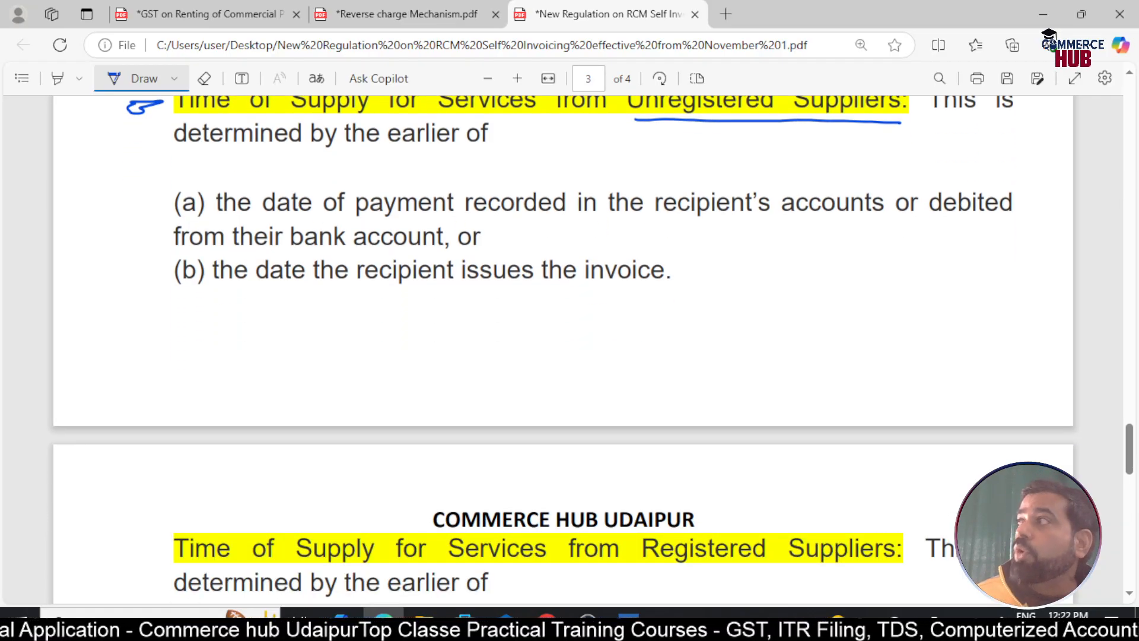
{"action": "left_click_drag", "start_coordinate": [263, 217], "coordinate": [874, 219]}
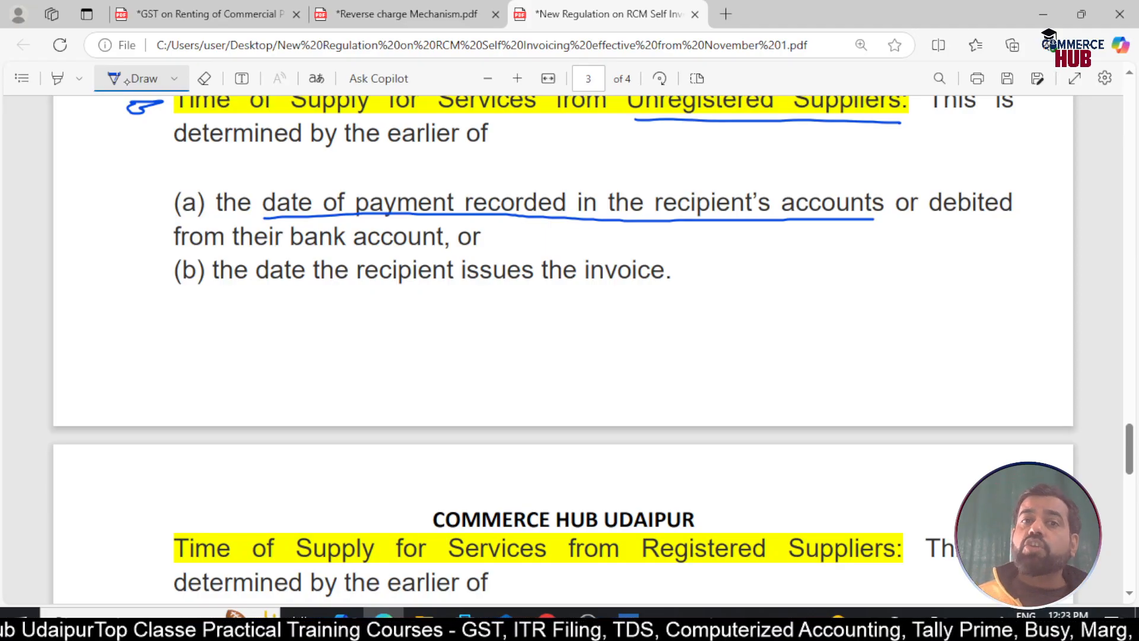
{"action": "left_click_drag", "start_coordinate": [379, 182], "coordinate": [409, 178]}
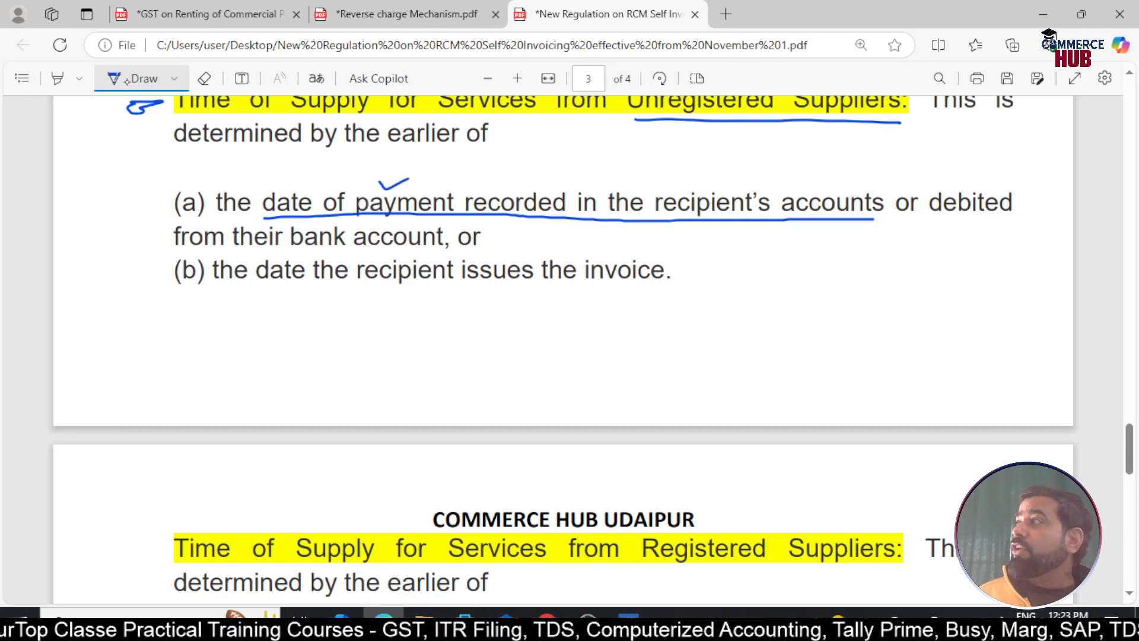
{"action": "left_click_drag", "start_coordinate": [920, 220], "coordinate": [1006, 215]}
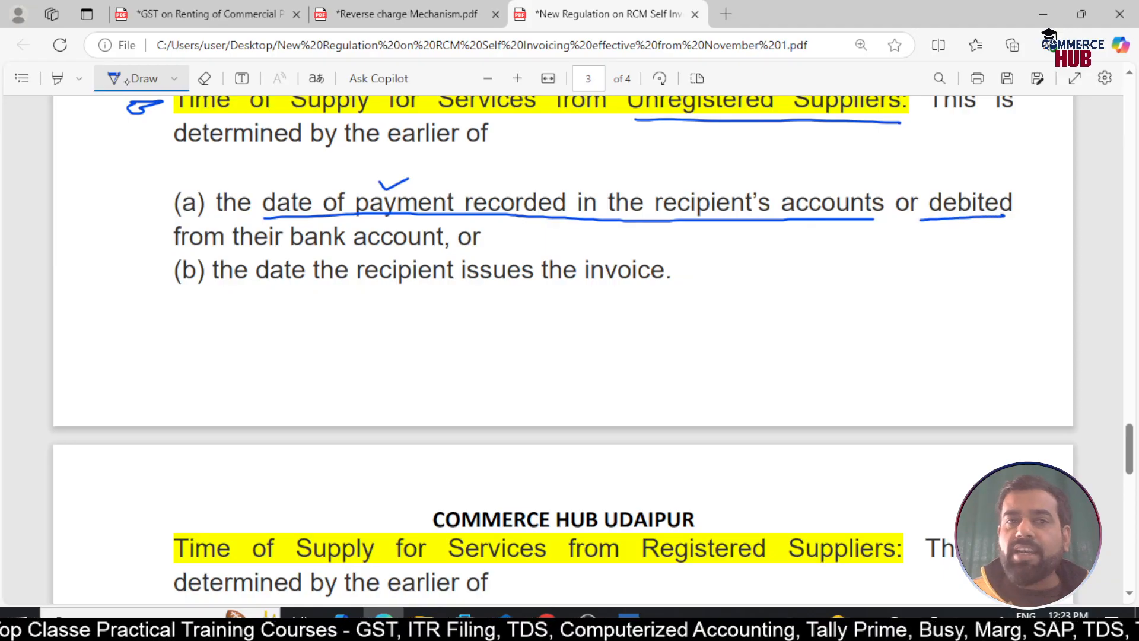
{"action": "left_click_drag", "start_coordinate": [171, 254], "coordinate": [389, 245]}
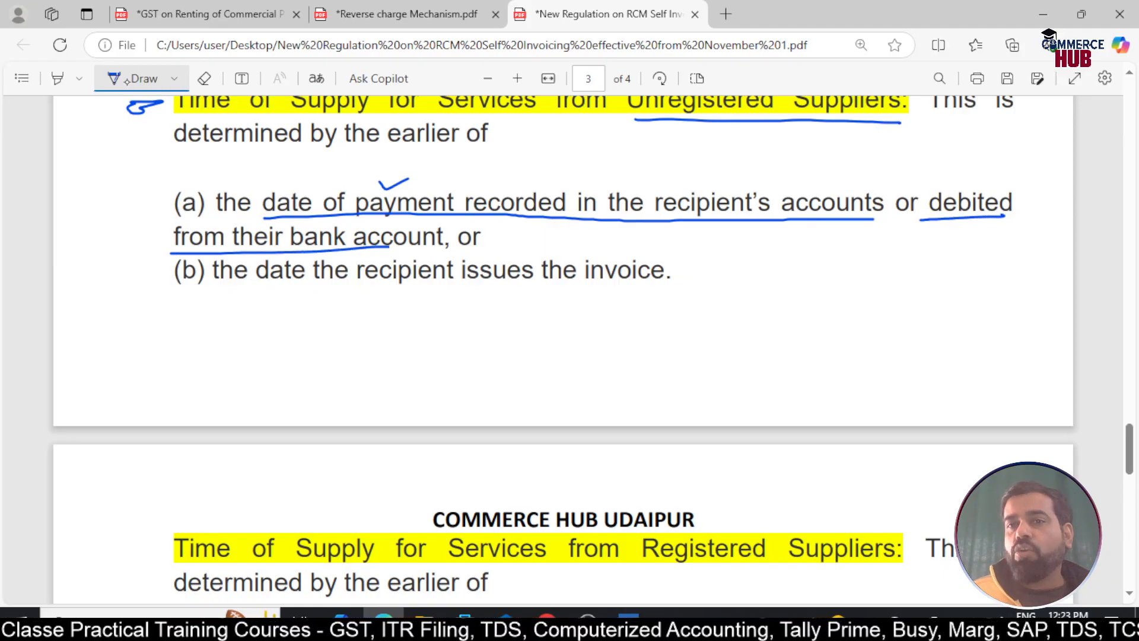
{"action": "left_click_drag", "start_coordinate": [135, 211], "coordinate": [165, 207]}
{"action": "mouse_move", "coordinate": [156, 202]}
{"action": "left_mouse_down"}
{"action": "mouse_move", "coordinate": [165, 208]}
{"action": "mouse_move", "coordinate": [153, 219]}
{"action": "left_mouse_up"}
Underline clause (b)'s invoice date and handwrite an underlined '(30 days)' note with an arrow and 'TOS'
{"action": "left_click_drag", "start_coordinate": [221, 292], "coordinate": [655, 291]}
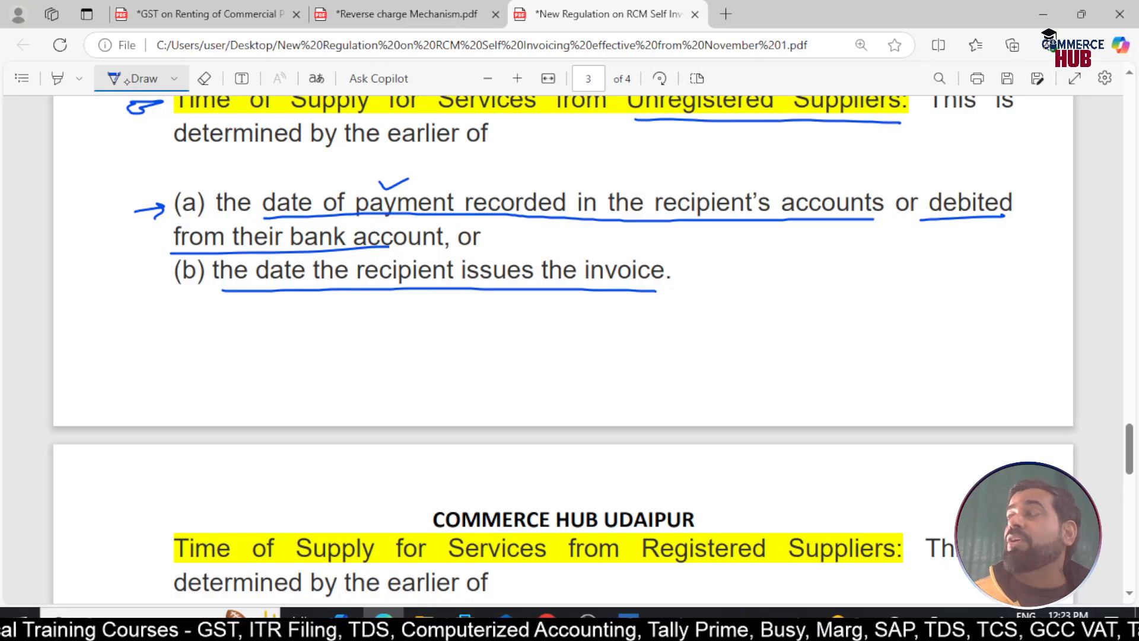
{"action": "mouse_move", "coordinate": [717, 261]}
{"action": "left_mouse_down"}
{"action": "mouse_move", "coordinate": [707, 289]}
{"action": "mouse_move", "coordinate": [742, 274]}
{"action": "mouse_move", "coordinate": [726, 284]}
{"action": "left_mouse_up"}
{"action": "mouse_move", "coordinate": [753, 268]}
{"action": "left_mouse_down"}
{"action": "mouse_move", "coordinate": [814, 295]}
{"action": "mouse_move", "coordinate": [839, 292]}
{"action": "left_mouse_up"}
{"action": "left_click_drag", "start_coordinate": [717, 292], "coordinate": [825, 290]}
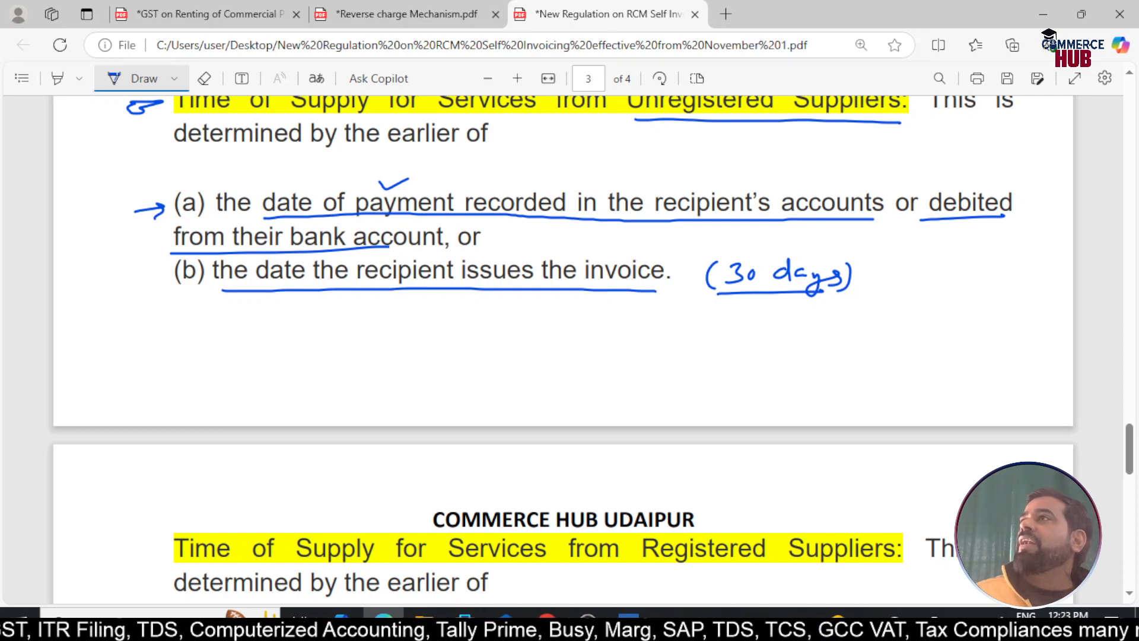
{"action": "left_click_drag", "start_coordinate": [744, 237], "coordinate": [755, 262]}
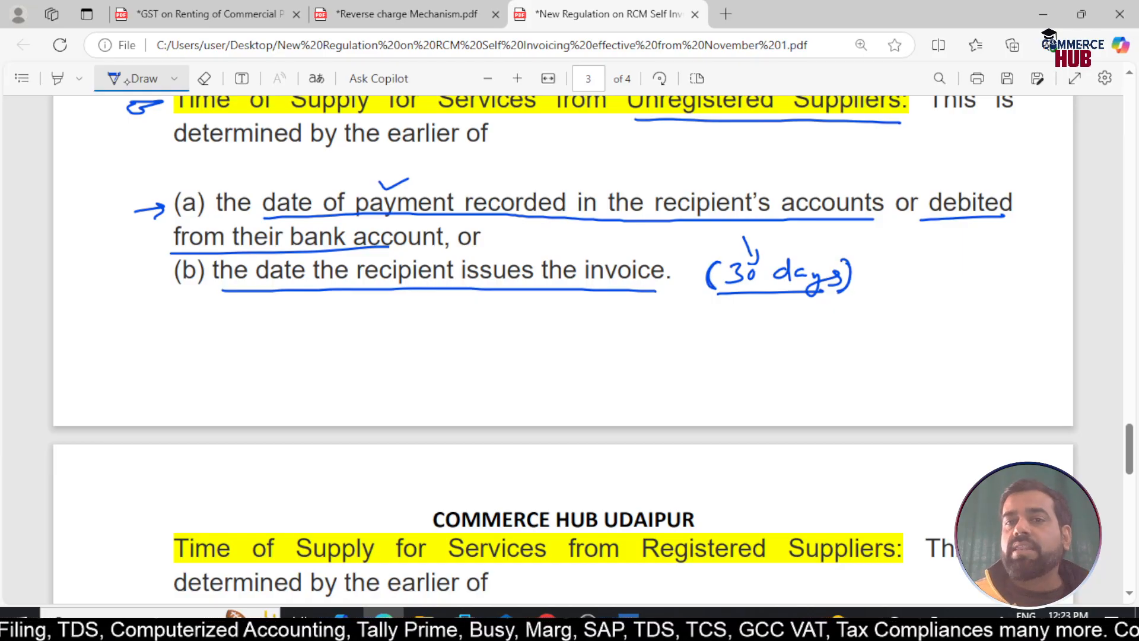
{"action": "left_click_drag", "start_coordinate": [746, 246], "coordinate": [755, 265]}
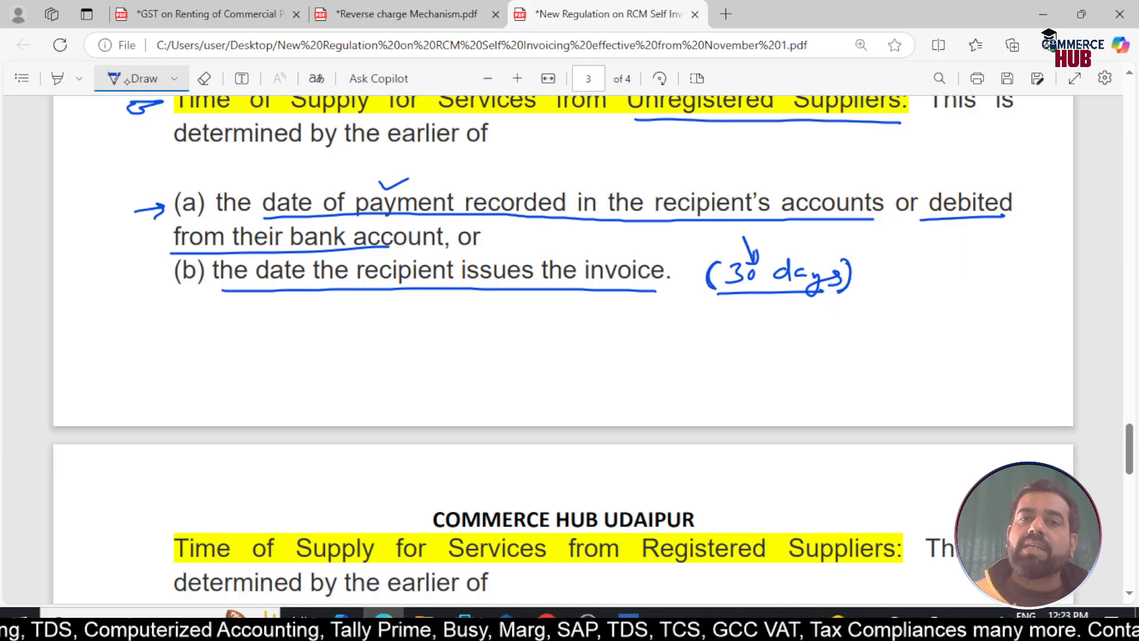
{"action": "mouse_move", "coordinate": [920, 249]}
{"action": "left_mouse_down"}
{"action": "mouse_move", "coordinate": [943, 248]}
{"action": "mouse_move", "coordinate": [936, 271]}
{"action": "left_mouse_up"}
{"action": "left_click_drag", "start_coordinate": [953, 254], "coordinate": [981, 276]}
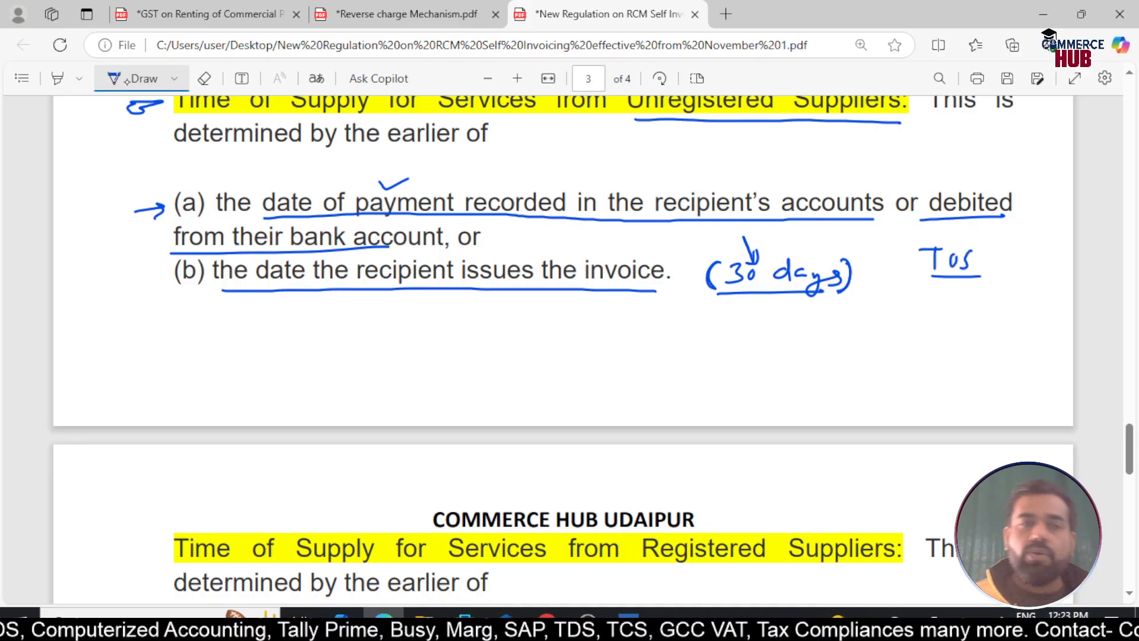
On page 4, point an arrow at and underline the 'Registered Suppliers' heading
{"action": "scroll", "coordinate": [563, 330], "scroll_direction": "down", "scroll_amount": 3}
{"action": "left_click_drag", "start_coordinate": [126, 386], "coordinate": [145, 394]}
{"action": "left_click_drag", "start_coordinate": [627, 401], "coordinate": [878, 406]}
{"action": "mouse_move", "coordinate": [825, 436]}
{"action": "left_mouse_down"}
{"action": "mouse_move", "coordinate": [812, 422]}
{"action": "mouse_move", "coordinate": [836, 422]}
{"action": "left_mouse_up"}
{"action": "scroll", "coordinate": [564, 332], "scroll_direction": "down", "scroll_amount": 3}
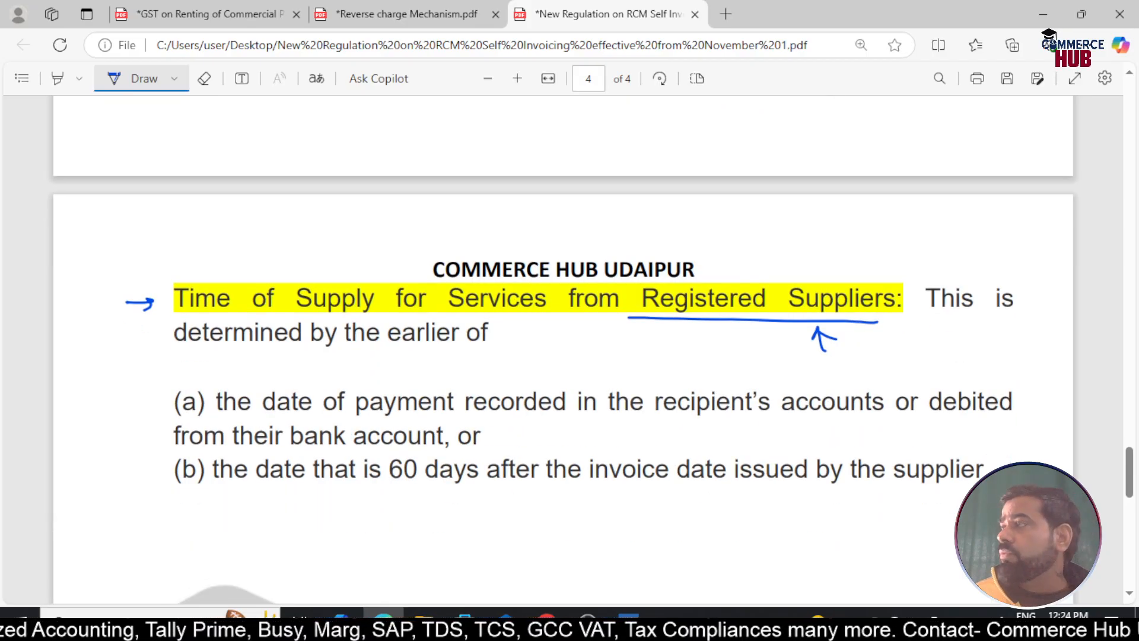
Underline the payment-date and invoice-issued clauses, mark '60' and clause (a), and curve an arrow to 'days'
{"action": "scroll", "coordinate": [563, 332], "scroll_direction": "down", "scroll_amount": 5}
{"action": "left_click_drag", "start_coordinate": [265, 255], "coordinate": [868, 255]}
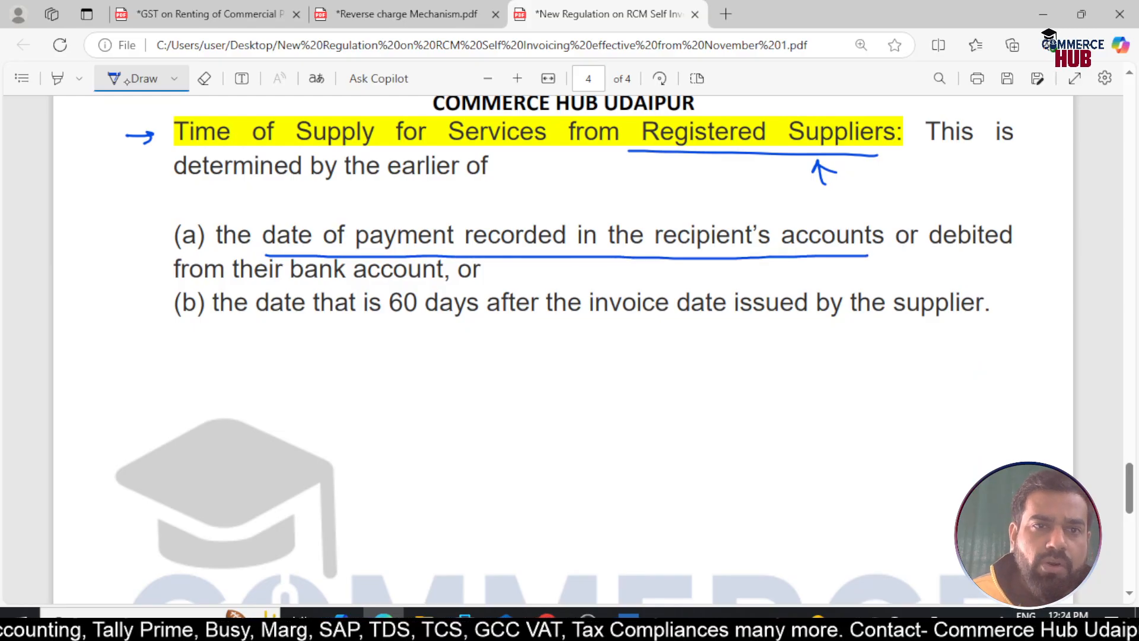
{"action": "left_click_drag", "start_coordinate": [275, 287], "coordinate": [422, 293]}
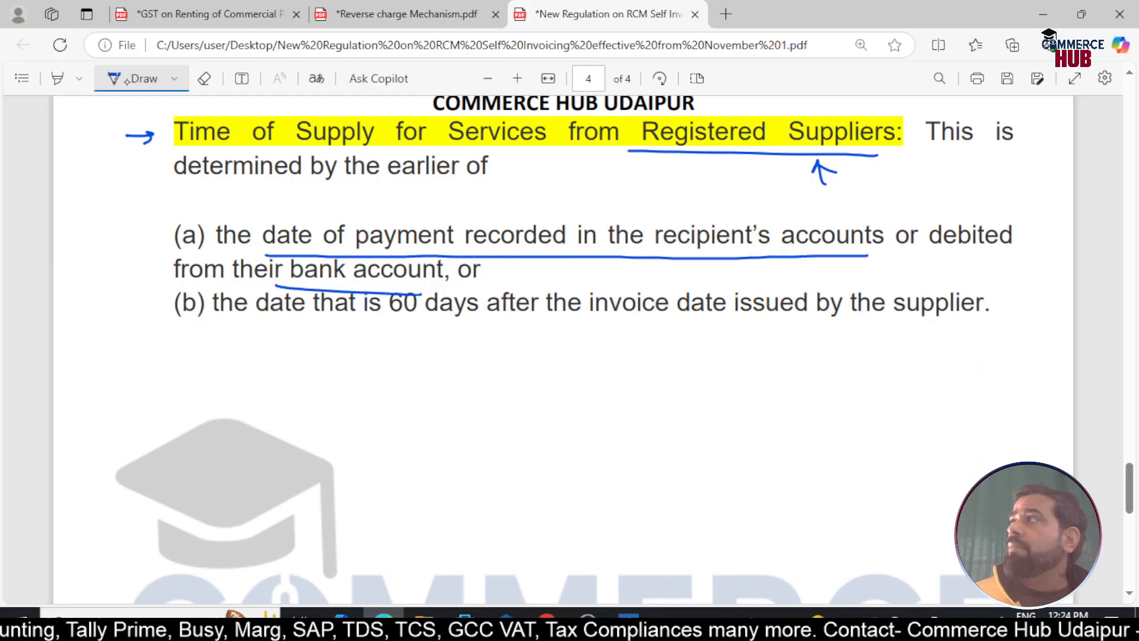
{"action": "mouse_move", "coordinate": [128, 243]}
{"action": "left_mouse_down"}
{"action": "mouse_move", "coordinate": [162, 239]}
{"action": "mouse_move", "coordinate": [145, 255]}
{"action": "mouse_move", "coordinate": [126, 252]}
{"action": "left_mouse_up"}
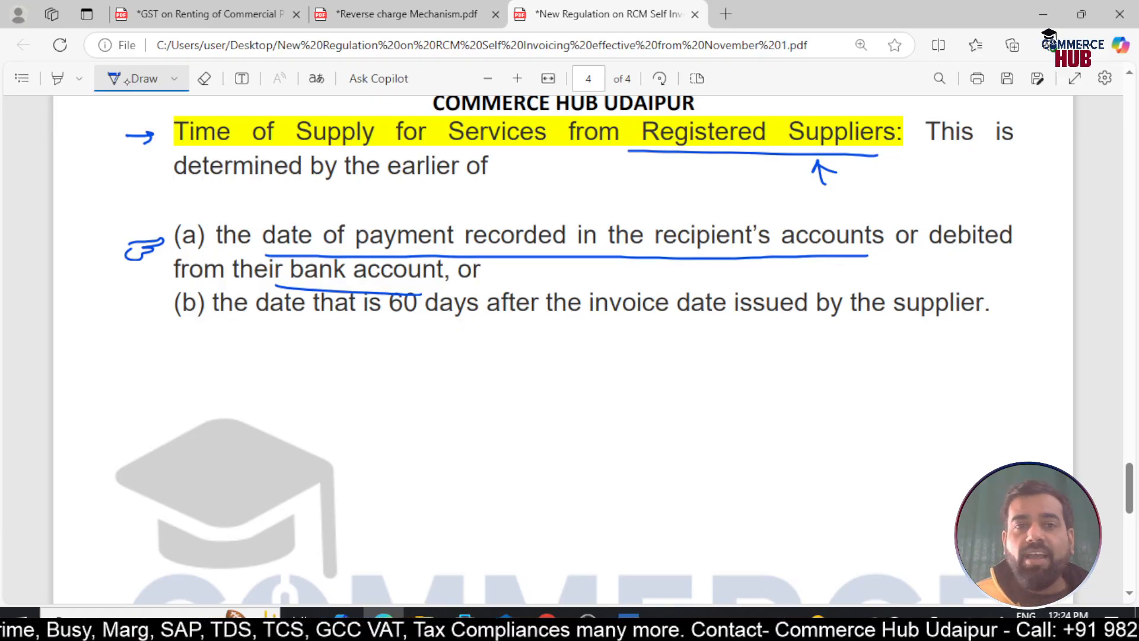
{"action": "left_click_drag", "start_coordinate": [900, 318], "coordinate": [961, 321]}
{"action": "left_click_drag", "start_coordinate": [572, 321], "coordinate": [820, 325]}
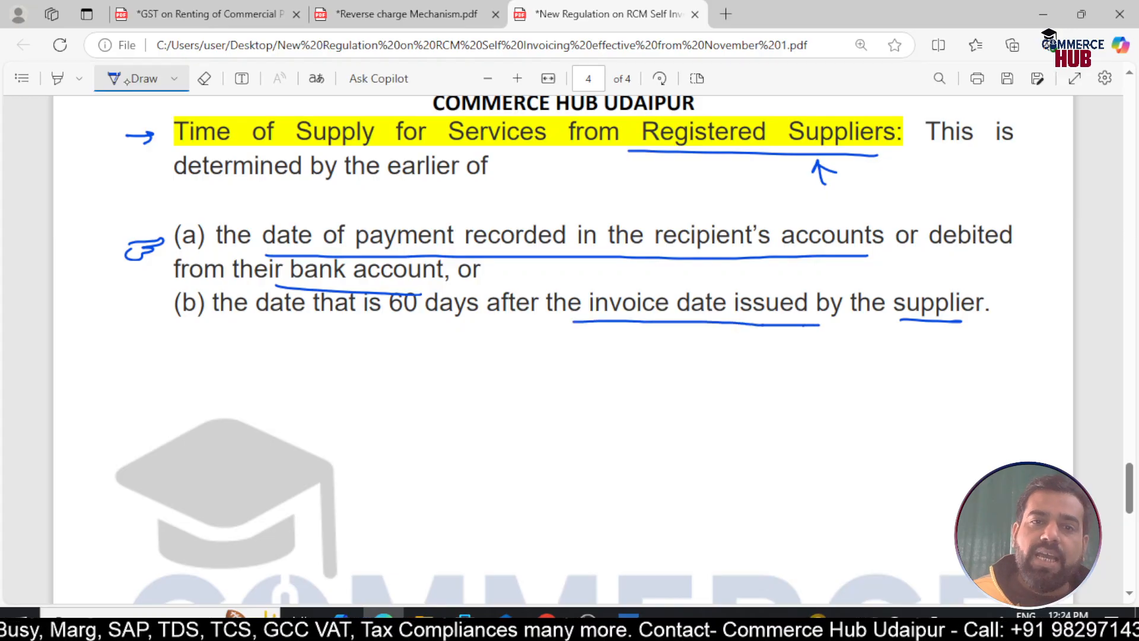
{"action": "mouse_move", "coordinate": [578, 343]}
{"action": "left_mouse_down"}
{"action": "mouse_move", "coordinate": [495, 359]}
{"action": "mouse_move", "coordinate": [455, 320]}
{"action": "mouse_move", "coordinate": [484, 323]}
{"action": "left_mouse_up"}
{"action": "mouse_move", "coordinate": [406, 333]}
{"action": "left_mouse_down"}
{"action": "mouse_move", "coordinate": [429, 335]}
{"action": "mouse_move", "coordinate": [419, 344]}
{"action": "left_mouse_up"}
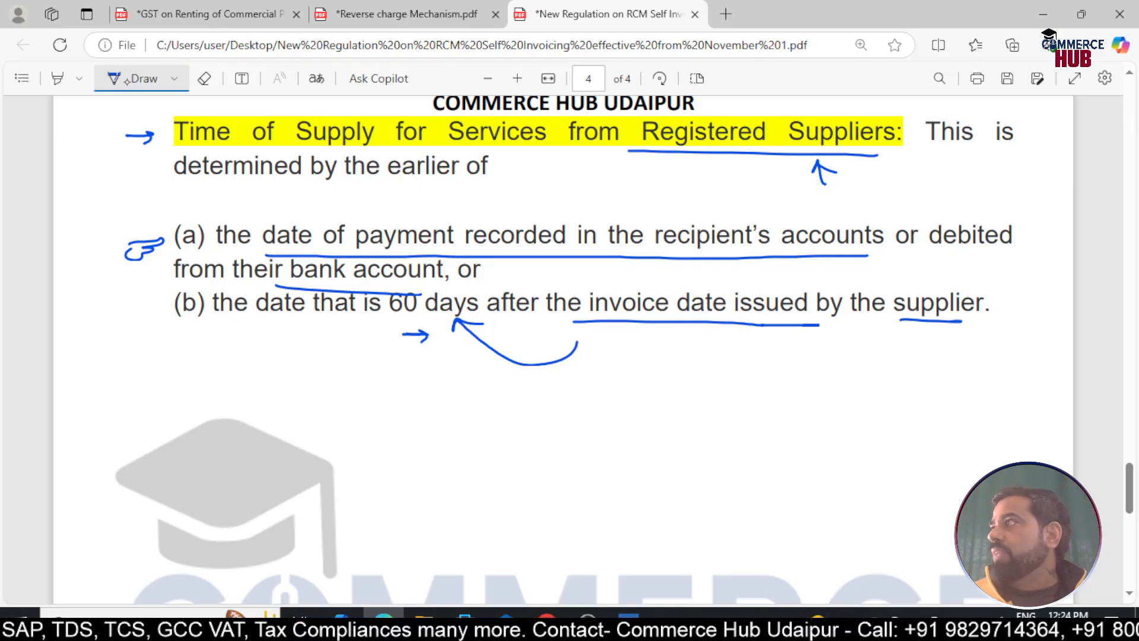
Scroll back up and add a small cross mark beneath 'Suppliers'
{"action": "scroll", "coordinate": [563, 297], "scroll_direction": "up", "scroll_amount": 2}
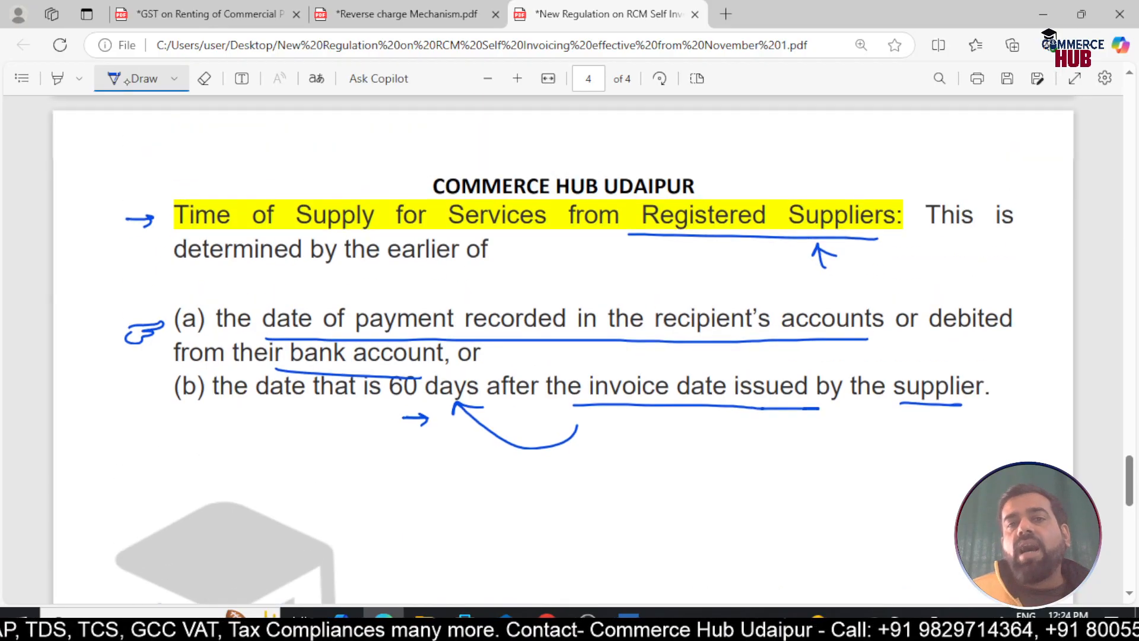
{"action": "left_click_drag", "start_coordinate": [764, 238], "coordinate": [780, 261]}
{"action": "left_click_drag", "start_coordinate": [775, 246], "coordinate": [765, 271]}
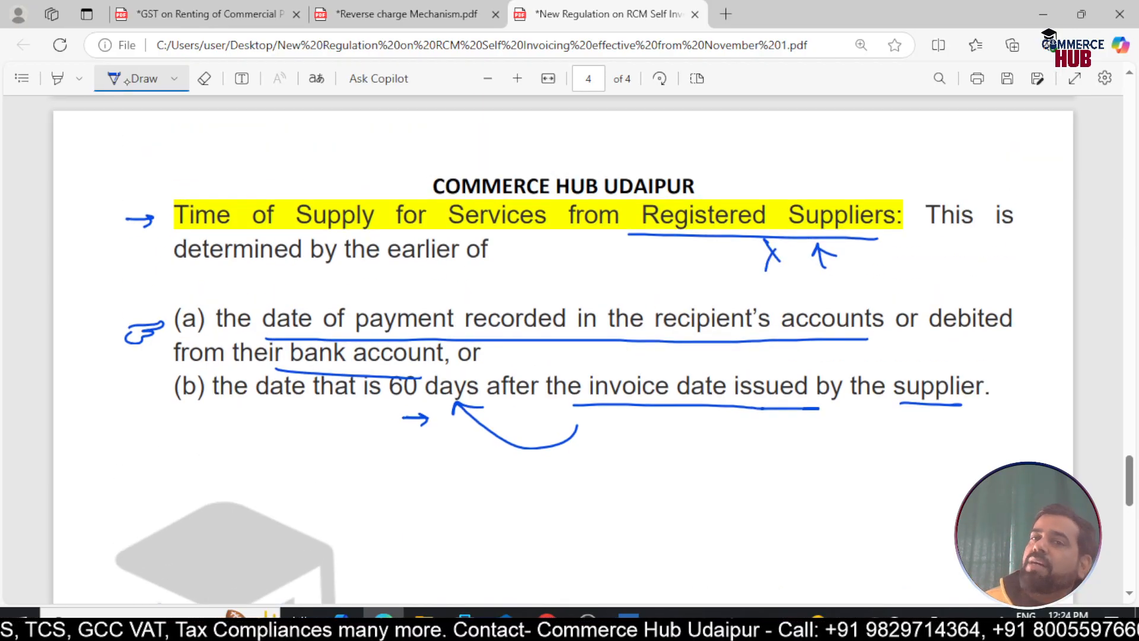
{"action": "scroll", "coordinate": [564, 350], "scroll_direction": "up", "scroll_amount": 5}
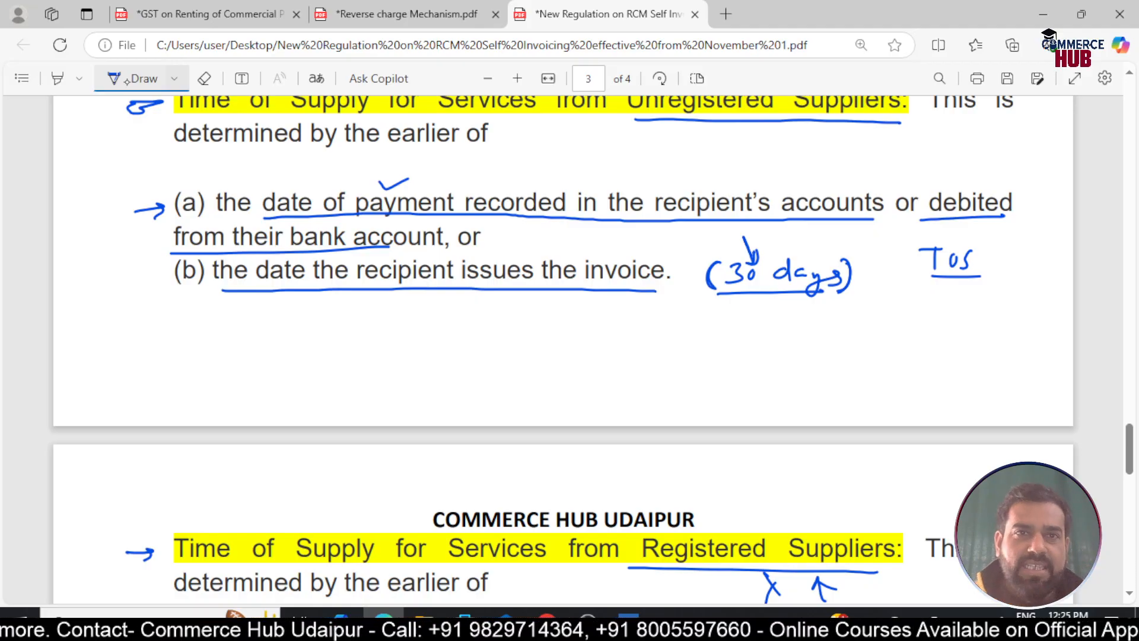
Switch to Reverse charge Mechanism.pdf and scroll down to item 12 in the page 3 services table
{"action": "left_click", "coordinate": [399, 14]}
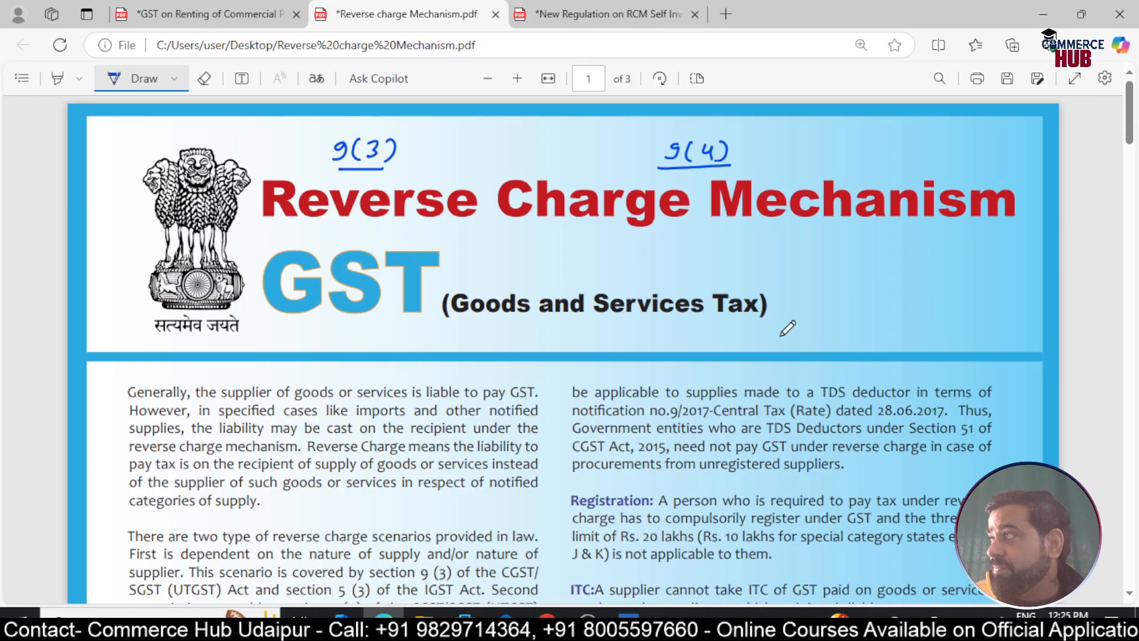
{"action": "scroll", "coordinate": [788, 328], "scroll_direction": "down", "scroll_amount": 5}
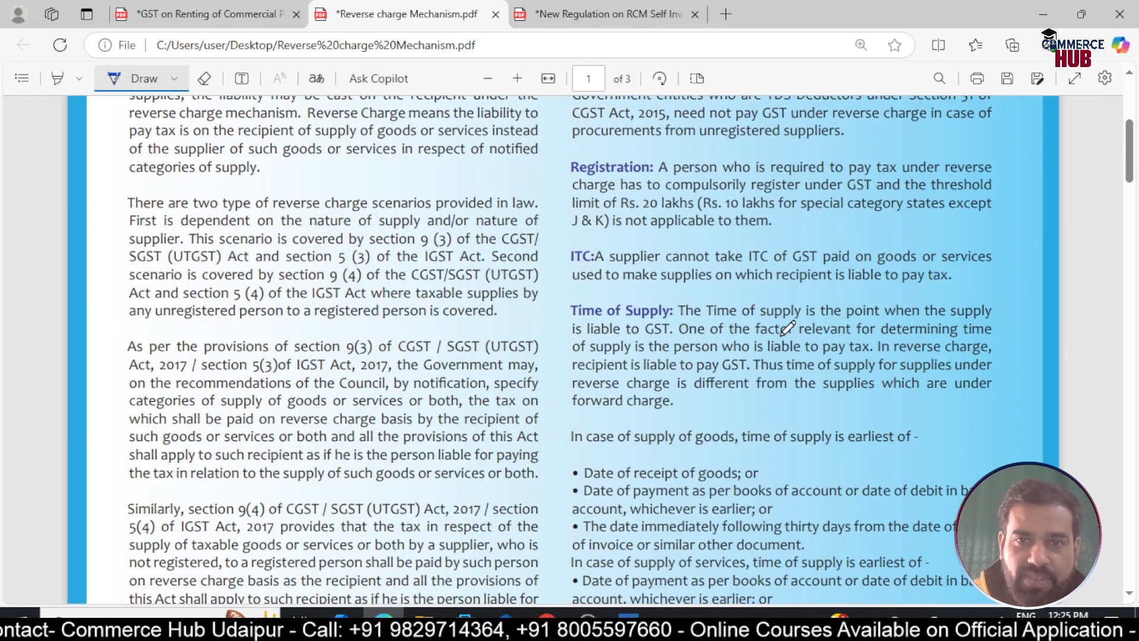
{"action": "scroll", "coordinate": [788, 328], "scroll_direction": "down", "scroll_amount": 10}
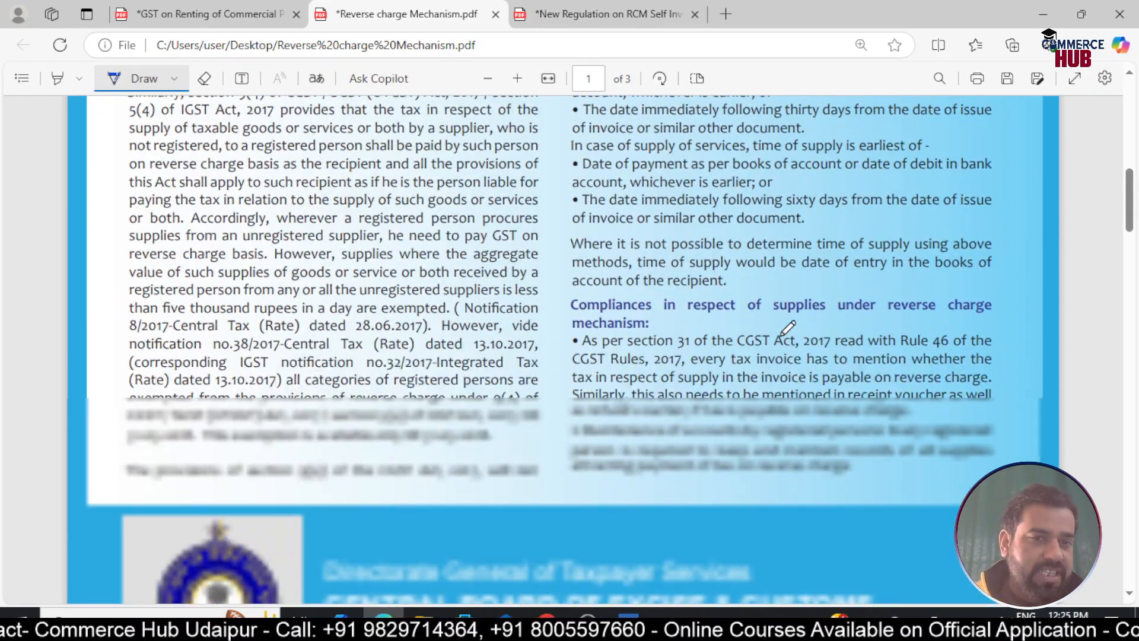
{"action": "scroll", "coordinate": [788, 328], "scroll_direction": "down", "scroll_amount": 10}
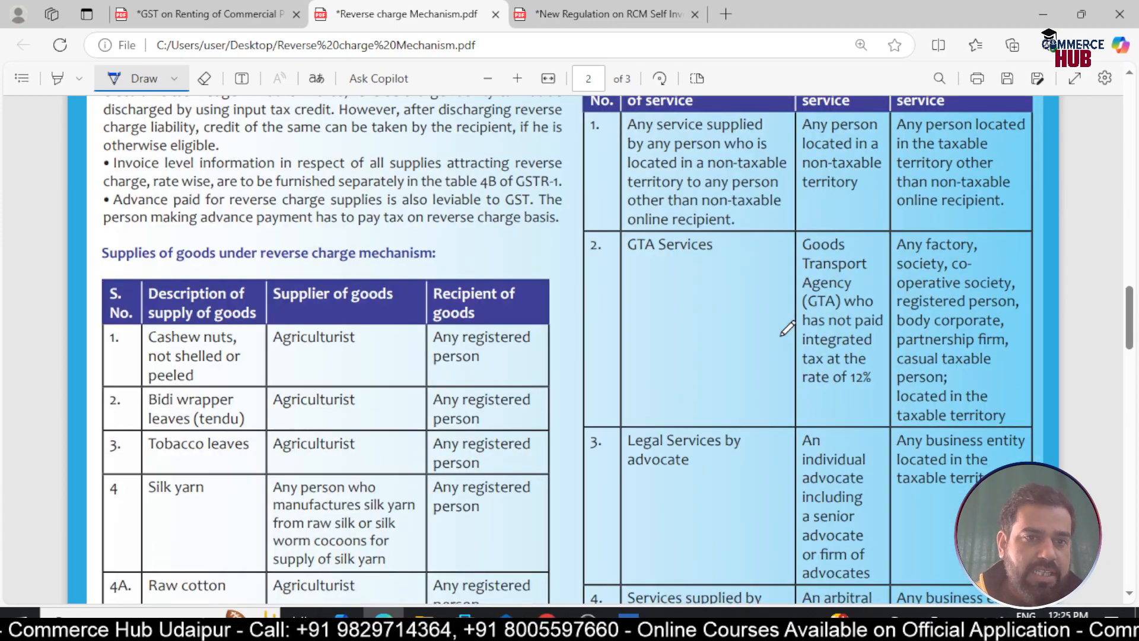
{"action": "scroll", "coordinate": [787, 328], "scroll_direction": "down", "scroll_amount": 4}
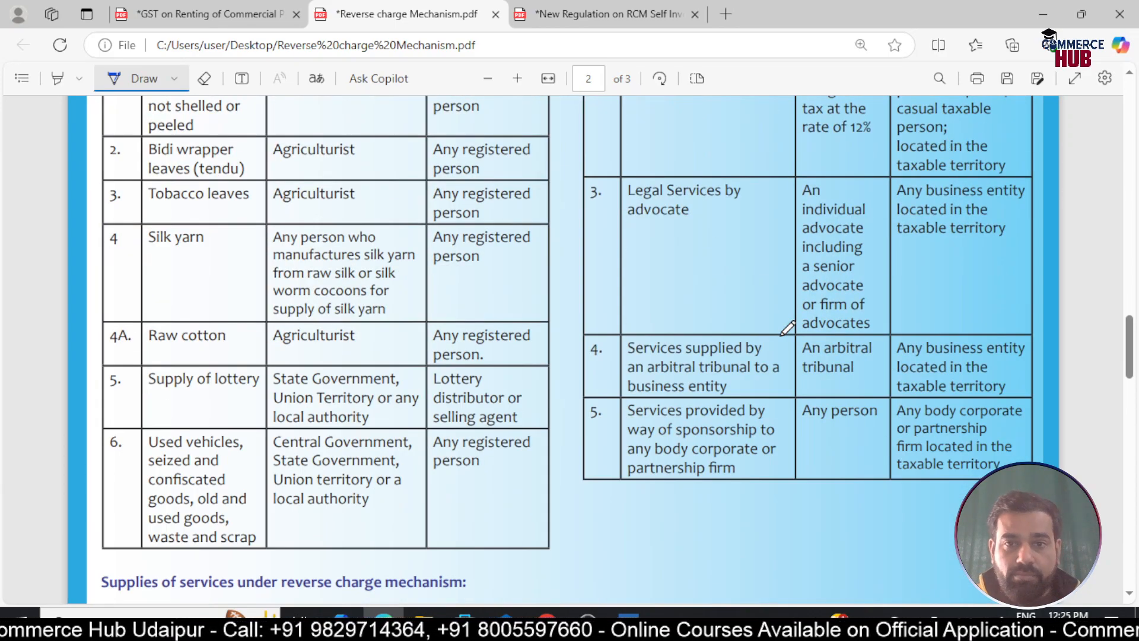
{"action": "scroll", "coordinate": [787, 328], "scroll_direction": "down", "scroll_amount": 2}
{"action": "scroll", "coordinate": [788, 328], "scroll_direction": "down", "scroll_amount": 12}
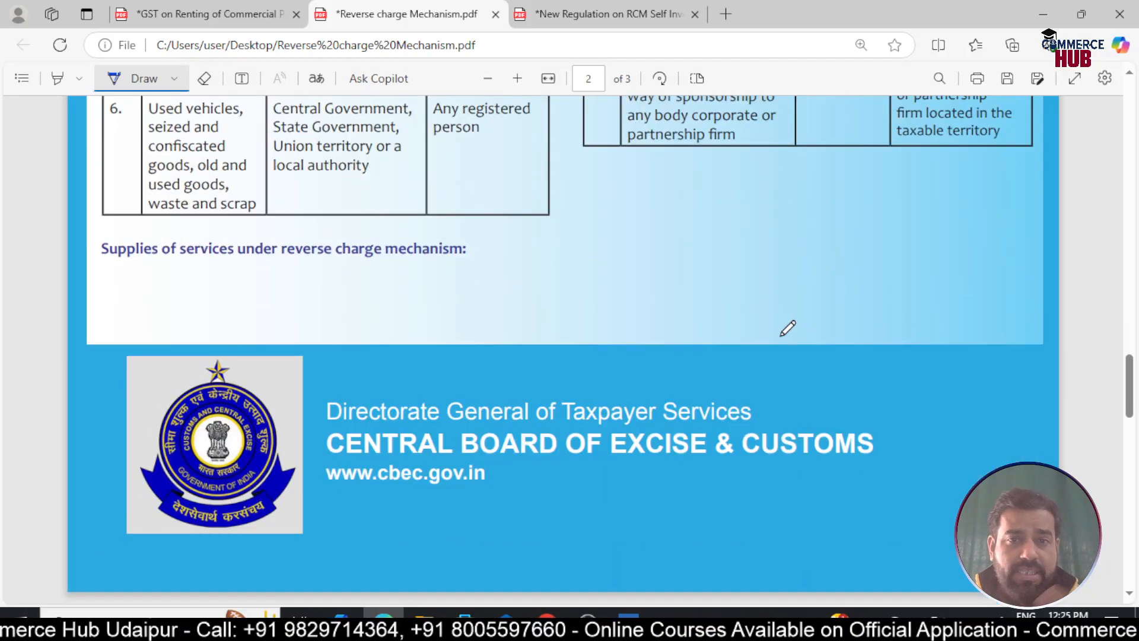
{"action": "scroll", "coordinate": [787, 328], "scroll_direction": "down", "scroll_amount": 4}
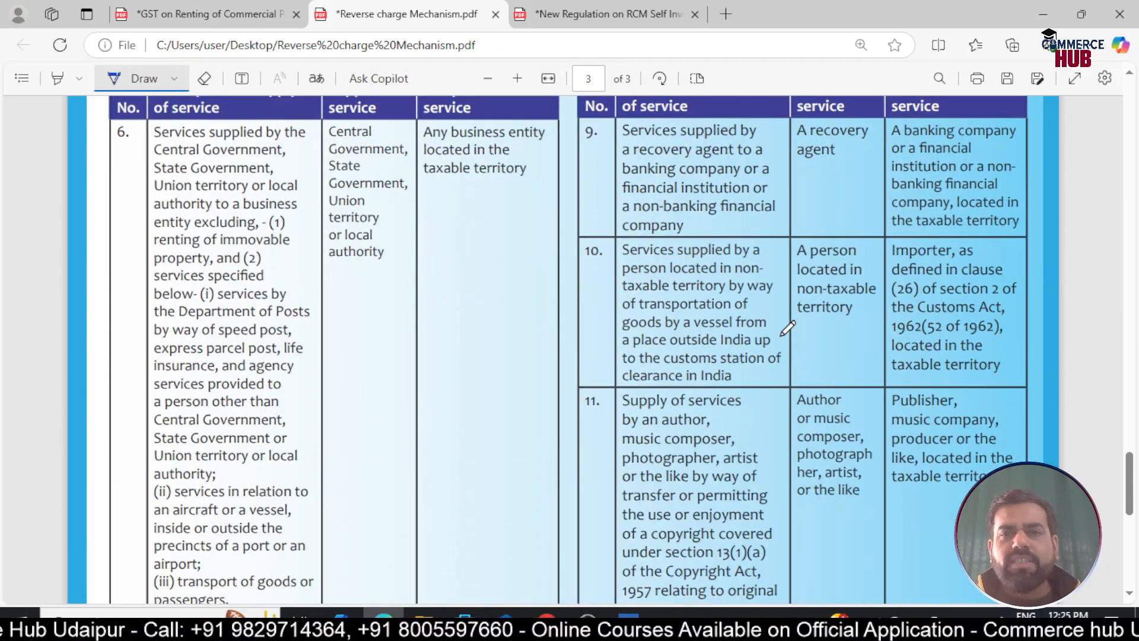
{"action": "scroll", "coordinate": [788, 328], "scroll_direction": "down", "scroll_amount": 3}
{"action": "scroll", "coordinate": [584, 336], "scroll_direction": "down", "scroll_amount": 3}
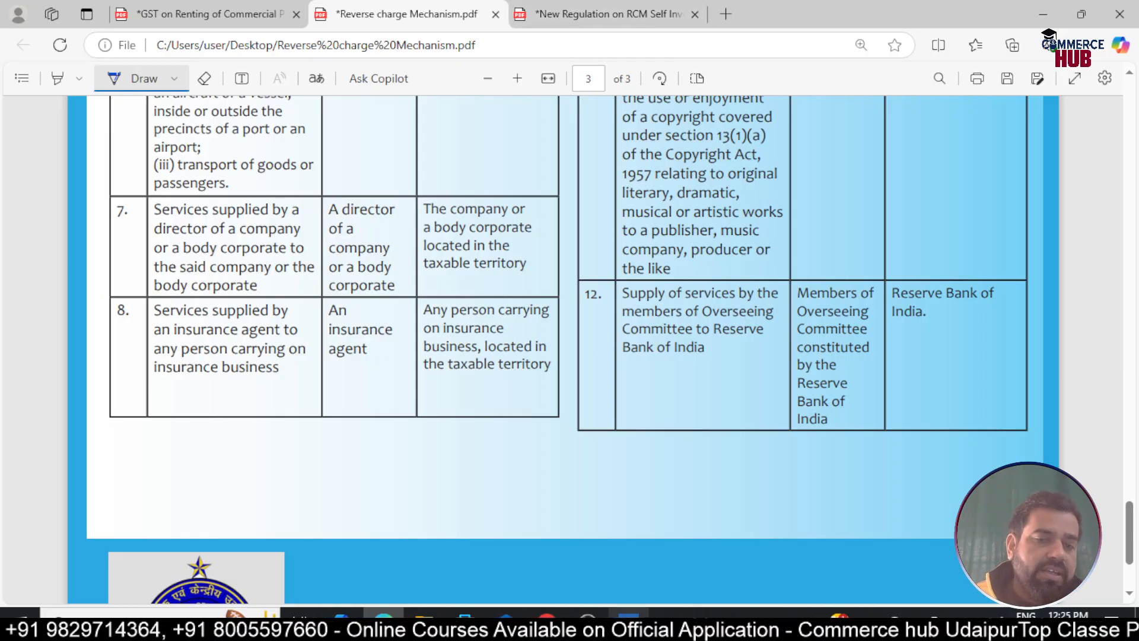
Bring TallyPrime's Select Company list forward, then launch Paint with mspaint from the Run box
{"action": "left_click", "coordinate": [628, 617]}
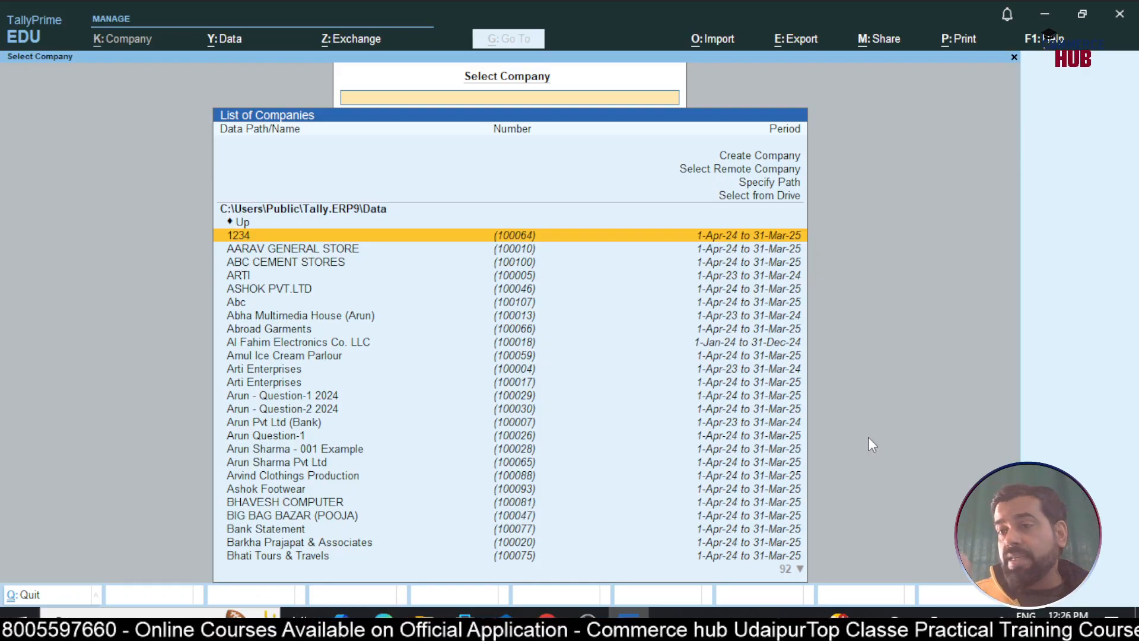
{"action": "key", "text": "super+r"}
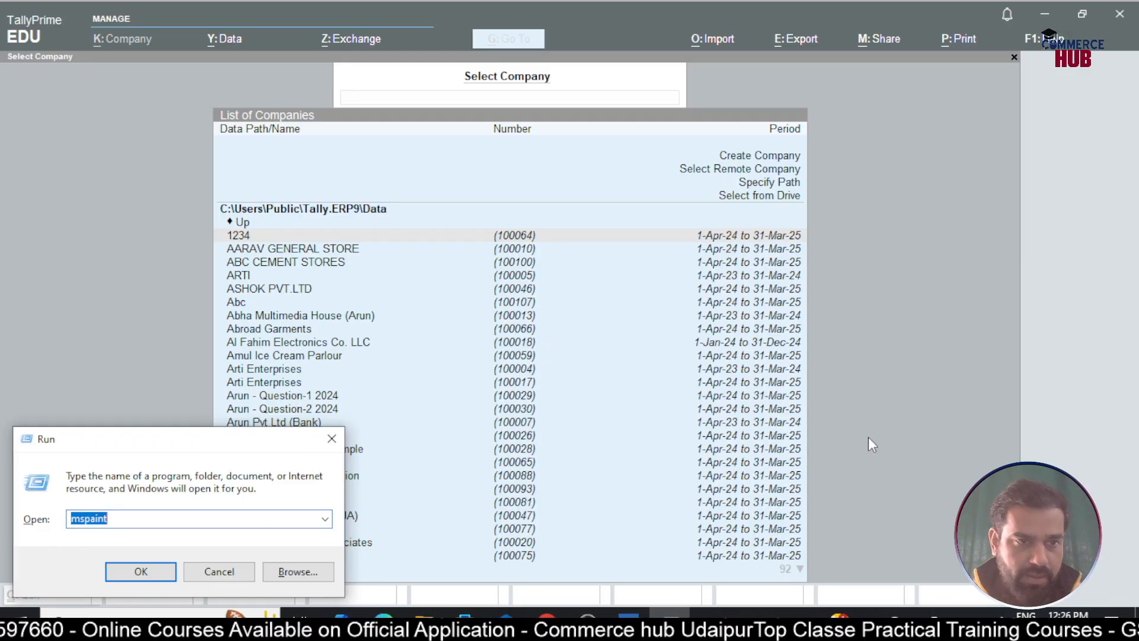
{"action": "key", "text": "Return"}
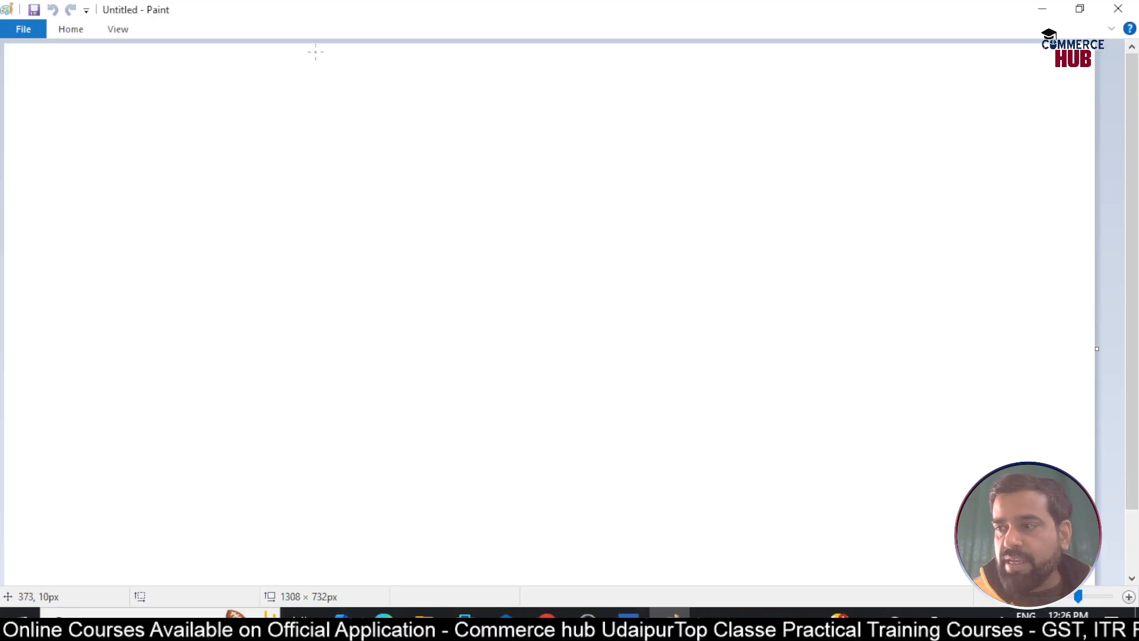
Handwrite the heading 'Self invoicing under GST' and underline it
{"action": "mouse_move", "coordinate": [421, 67]}
{"action": "left_mouse_down"}
{"action": "mouse_move", "coordinate": [410, 85]}
{"action": "mouse_move", "coordinate": [448, 89]}
{"action": "left_mouse_up"}
{"action": "mouse_move", "coordinate": [444, 77]}
{"action": "left_mouse_down"}
{"action": "mouse_move", "coordinate": [578, 80]}
{"action": "mouse_move", "coordinate": [568, 94]}
{"action": "mouse_move", "coordinate": [658, 68]}
{"action": "left_mouse_up"}
{"action": "left_click", "coordinate": [480, 66]}
{"action": "left_click_drag", "start_coordinate": [659, 77], "coordinate": [667, 72]}
{"action": "mouse_move", "coordinate": [668, 80]}
{"action": "left_mouse_down"}
{"action": "mouse_move", "coordinate": [679, 72]}
{"action": "mouse_move", "coordinate": [688, 91]}
{"action": "left_mouse_up"}
{"action": "mouse_move", "coordinate": [711, 65]}
{"action": "left_mouse_down"}
{"action": "mouse_move", "coordinate": [703, 80]}
{"action": "mouse_move", "coordinate": [735, 64]}
{"action": "left_mouse_up"}
{"action": "left_click_drag", "start_coordinate": [722, 66], "coordinate": [721, 86]}
{"action": "left_click_drag", "start_coordinate": [398, 97], "coordinate": [758, 90]}
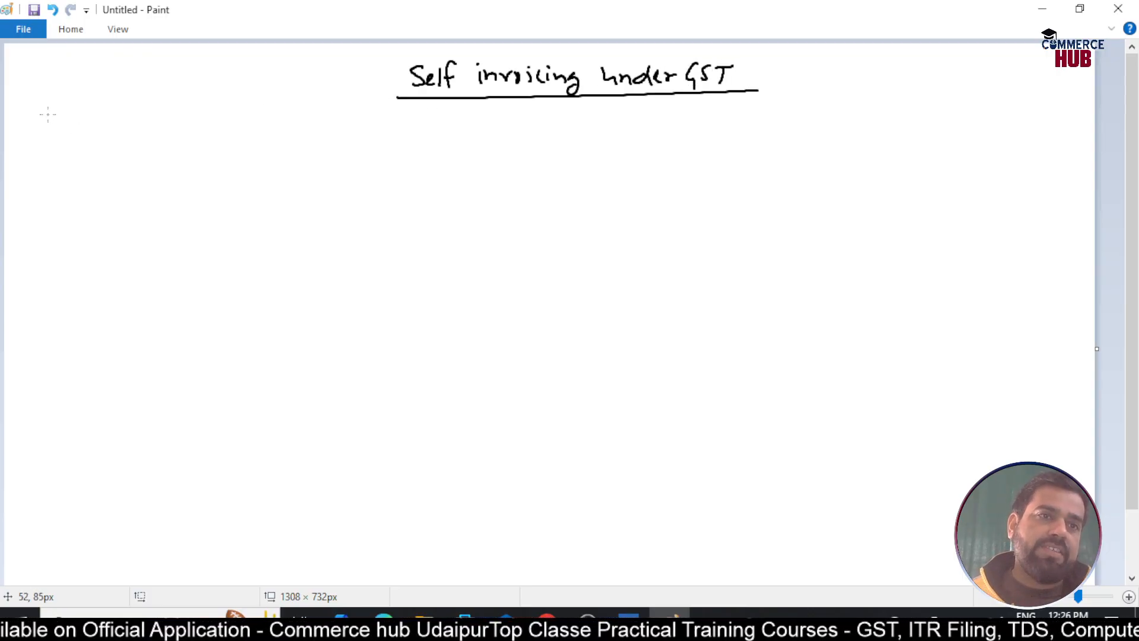
Write the underlined note 'Step-1 → Company Creation' below the heading and return to TallyPrime
{"action": "mouse_move", "coordinate": [48, 111]}
{"action": "left_mouse_down"}
{"action": "mouse_move", "coordinate": [35, 126]}
{"action": "mouse_move", "coordinate": [96, 122]}
{"action": "left_mouse_up"}
{"action": "left_click_drag", "start_coordinate": [104, 114], "coordinate": [109, 129]}
{"action": "left_click_drag", "start_coordinate": [94, 122], "coordinate": [102, 114]}
{"action": "left_click_drag", "start_coordinate": [25, 140], "coordinate": [170, 125]}
{"action": "mouse_move", "coordinate": [161, 119]}
{"action": "left_mouse_down"}
{"action": "mouse_move", "coordinate": [162, 131]}
{"action": "mouse_move", "coordinate": [220, 131]}
{"action": "left_mouse_up"}
{"action": "mouse_move", "coordinate": [225, 122]}
{"action": "left_mouse_down"}
{"action": "mouse_move", "coordinate": [313, 122]}
{"action": "mouse_move", "coordinate": [315, 145]}
{"action": "mouse_move", "coordinate": [370, 124]}
{"action": "left_mouse_up"}
{"action": "left_click_drag", "start_coordinate": [370, 128], "coordinate": [396, 134]}
{"action": "left_click_drag", "start_coordinate": [393, 118], "coordinate": [406, 133]}
{"action": "left_click_drag", "start_coordinate": [409, 125], "coordinate": [430, 134]}
{"action": "left_click_drag", "start_coordinate": [205, 140], "coordinate": [503, 133]}
{"action": "left_click_drag", "start_coordinate": [495, 126], "coordinate": [496, 140]}
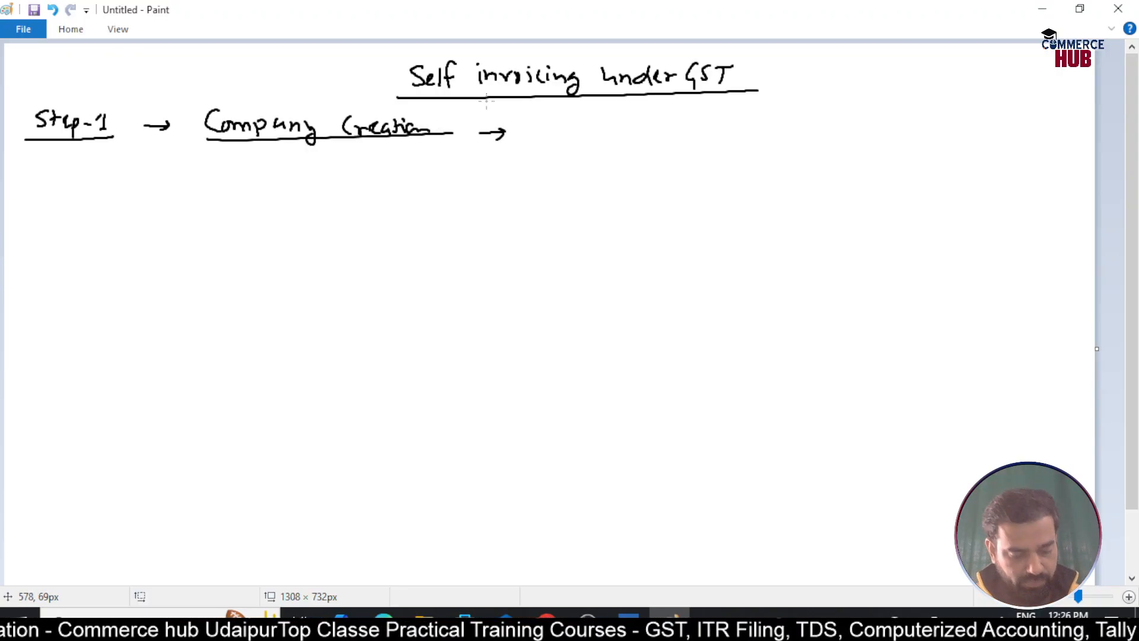
{"action": "key", "text": "alt+Tab"}
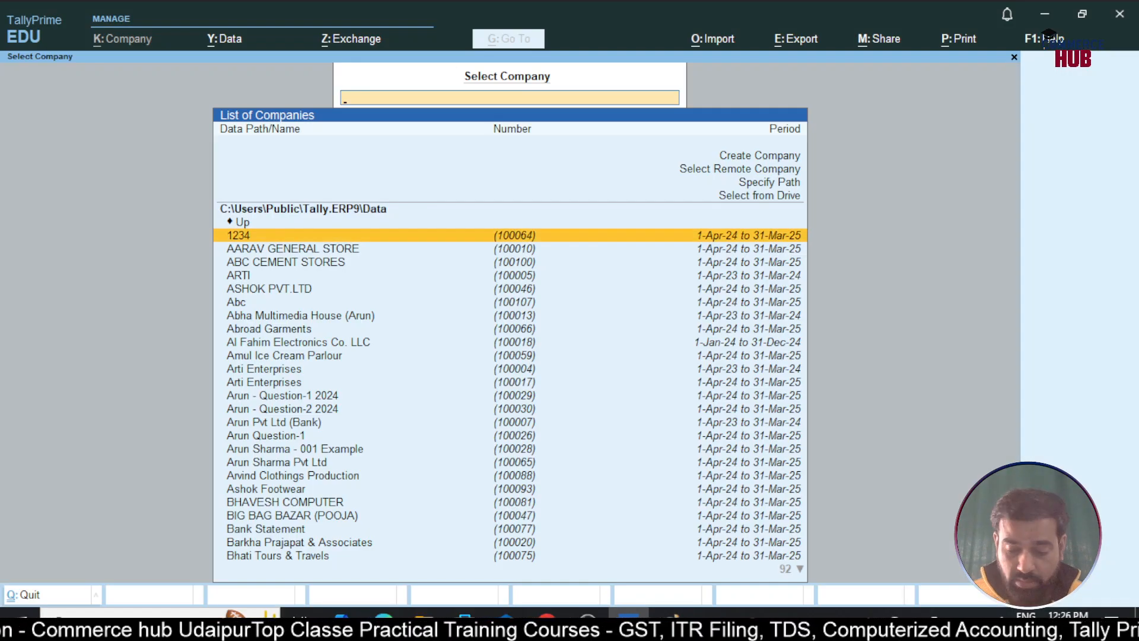
Choose Create Company from the Select Company list to get the blank creation form
{"action": "key", "text": "Up"}
{"action": "key", "text": "Up"}
{"action": "key", "text": "Up"}
{"action": "key", "text": "Up"}
{"action": "key", "text": "Up"}
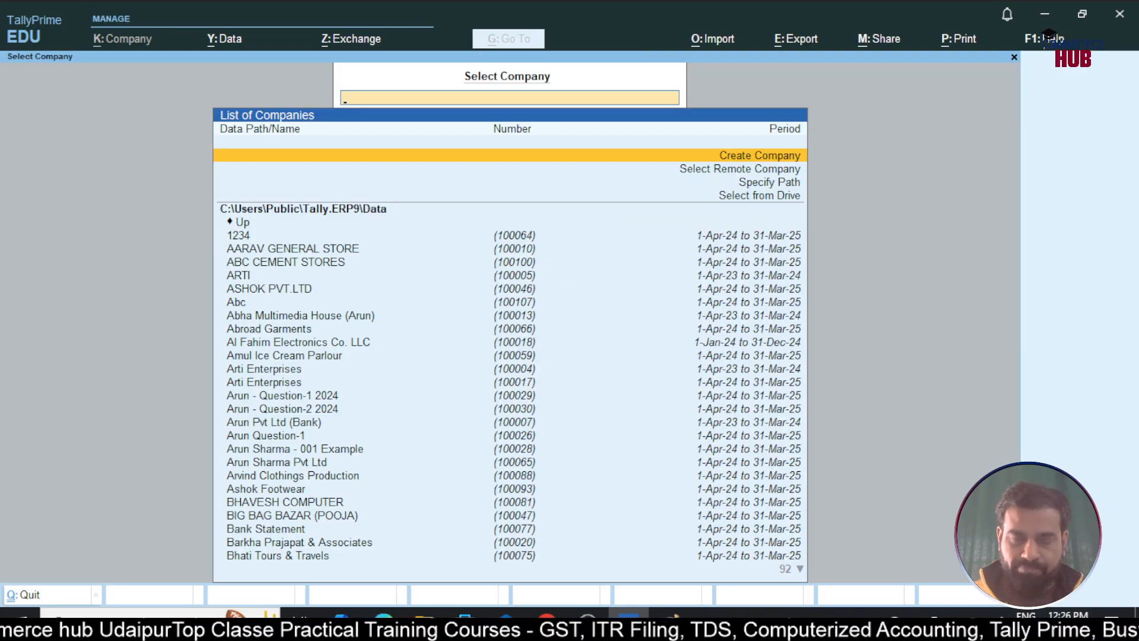
{"action": "key", "text": "Return"}
{"action": "key", "text": "Return"}
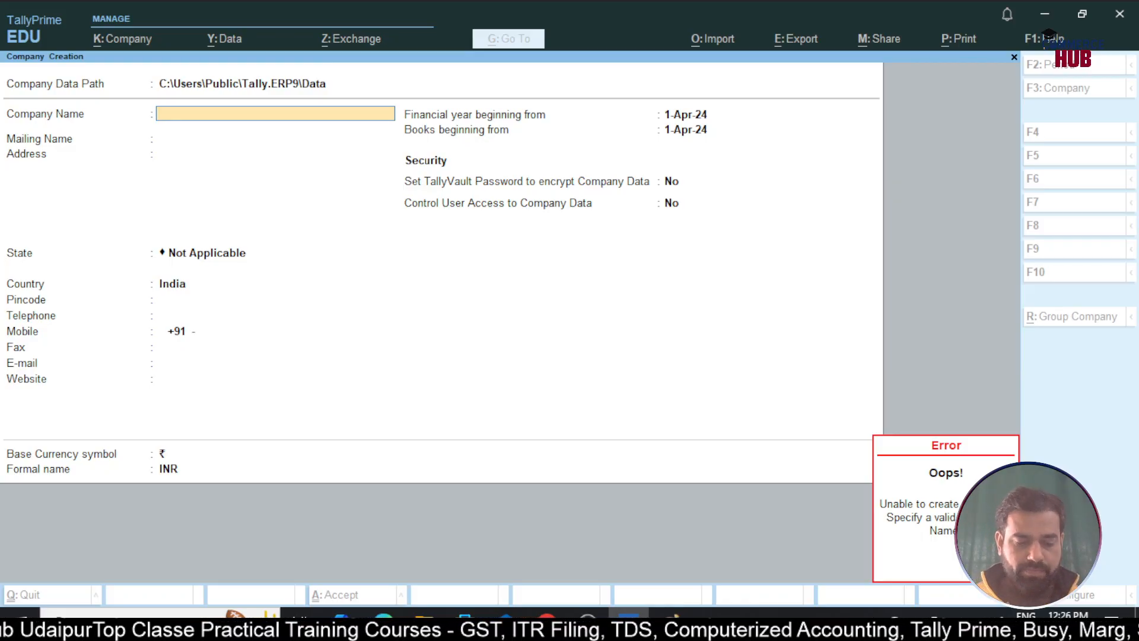
Name the company 'RK Dryfruits' and accept it as the mailing name
{"action": "type", "text": "RK"}
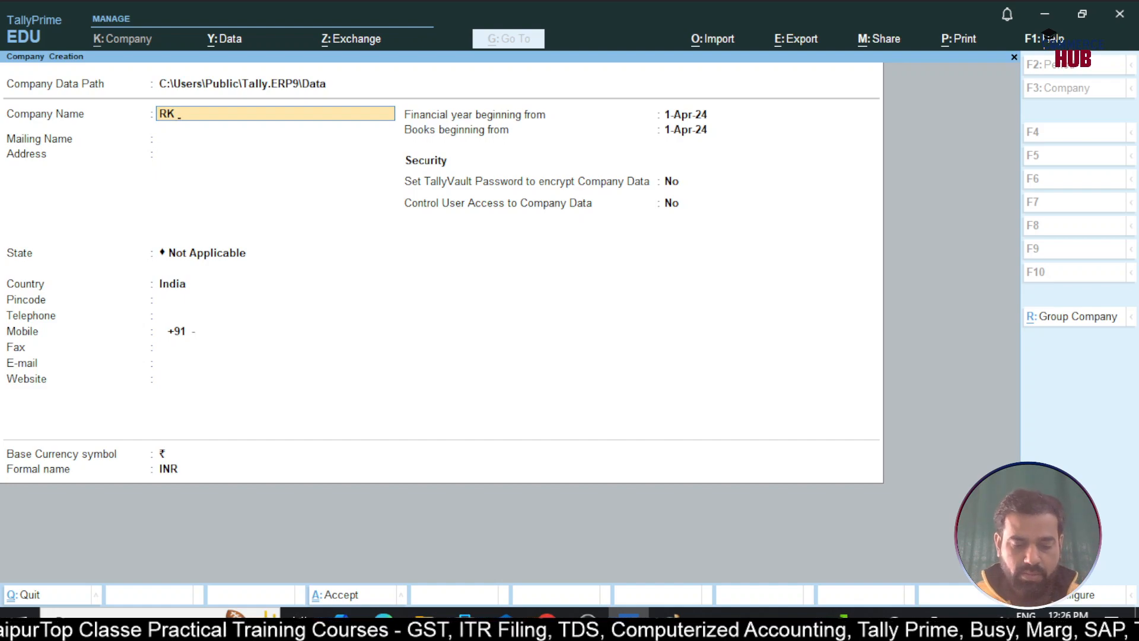
{"action": "type", "text": " W"}
{"action": "key", "text": "BackSpace"}
{"action": "type", "text": "Dryfruit"}
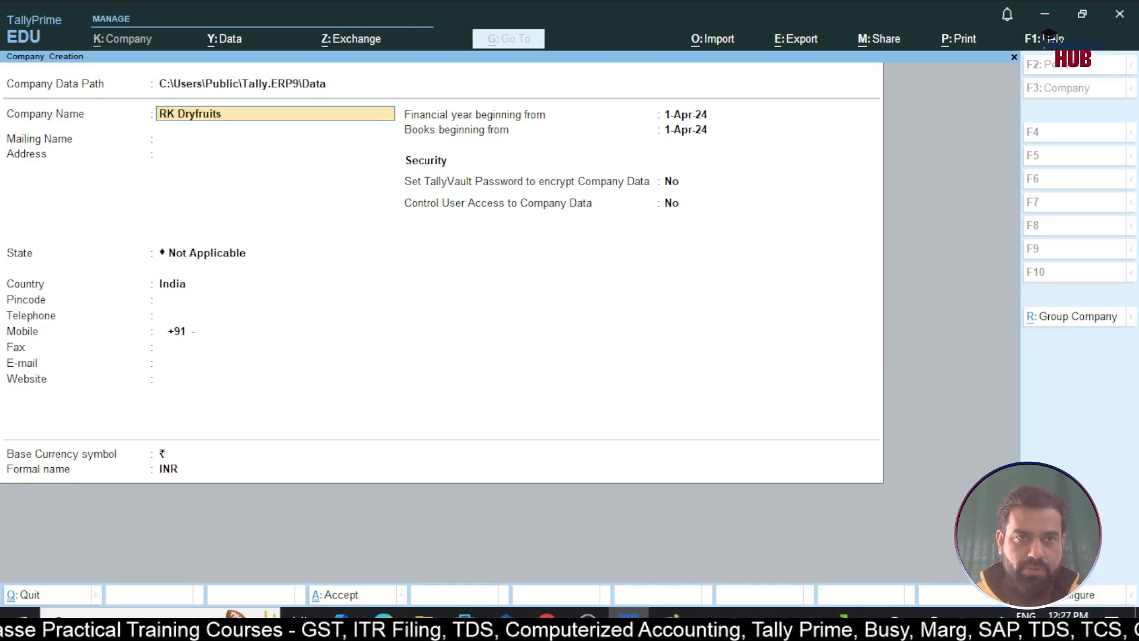
{"action": "type", "text": "s"}
{"action": "key", "text": "Return"}
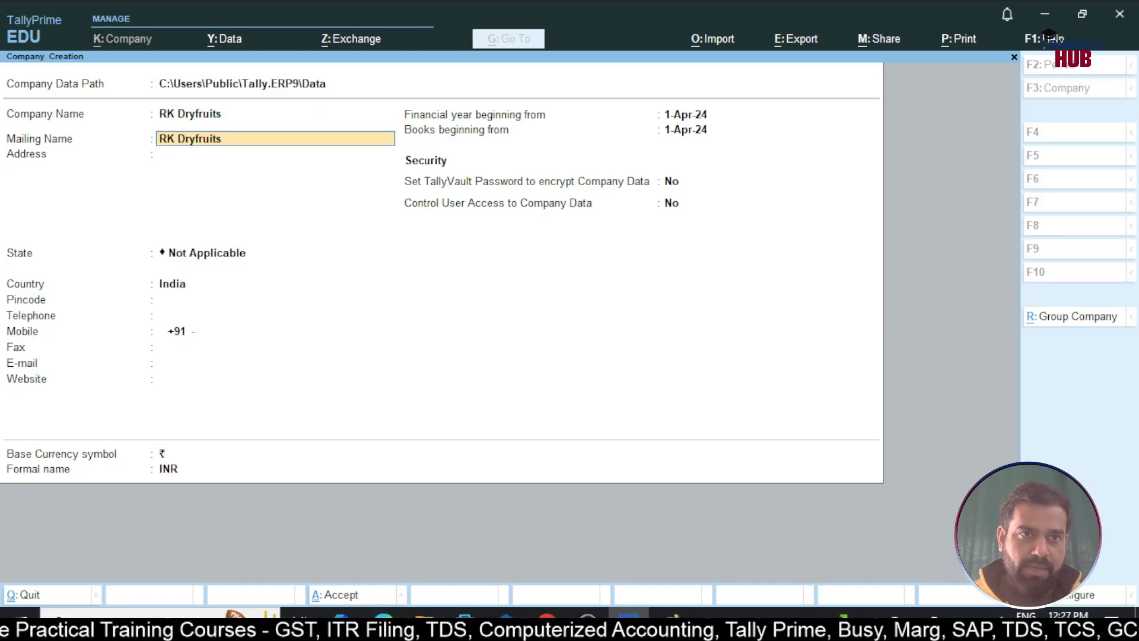
{"action": "key", "text": "Return"}
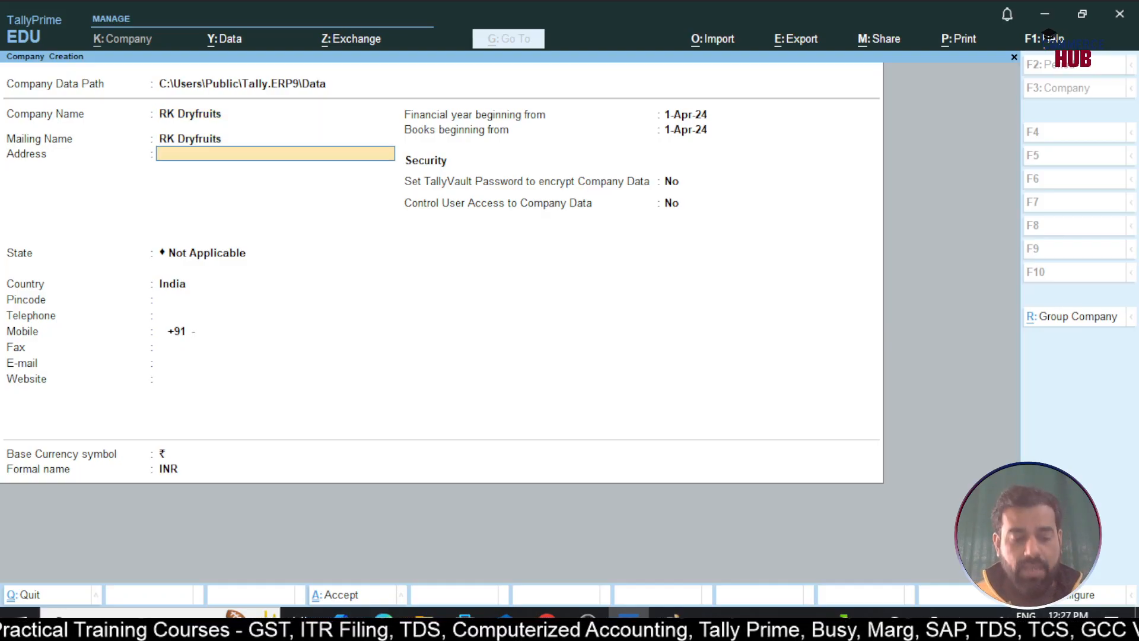
Enter the address 'Main Road, Krishi Mandi, Udaipur' and select Rajasthan as the state
{"action": "type", "text": "Main"}
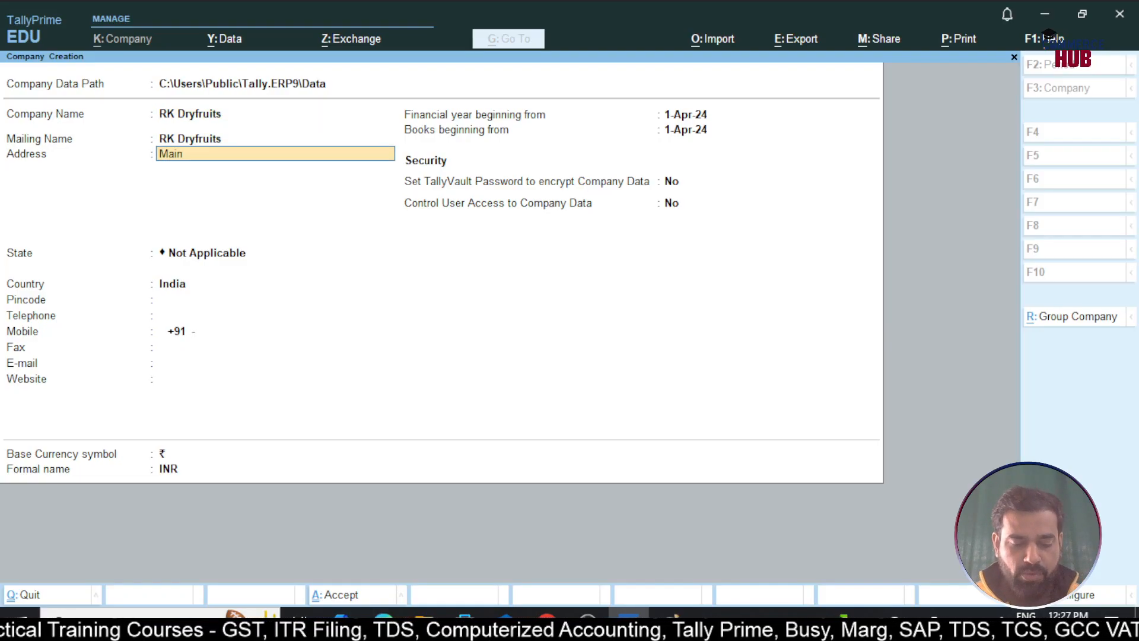
{"action": "type", "text": " Road, Krishi Mandi, Udaipur"}
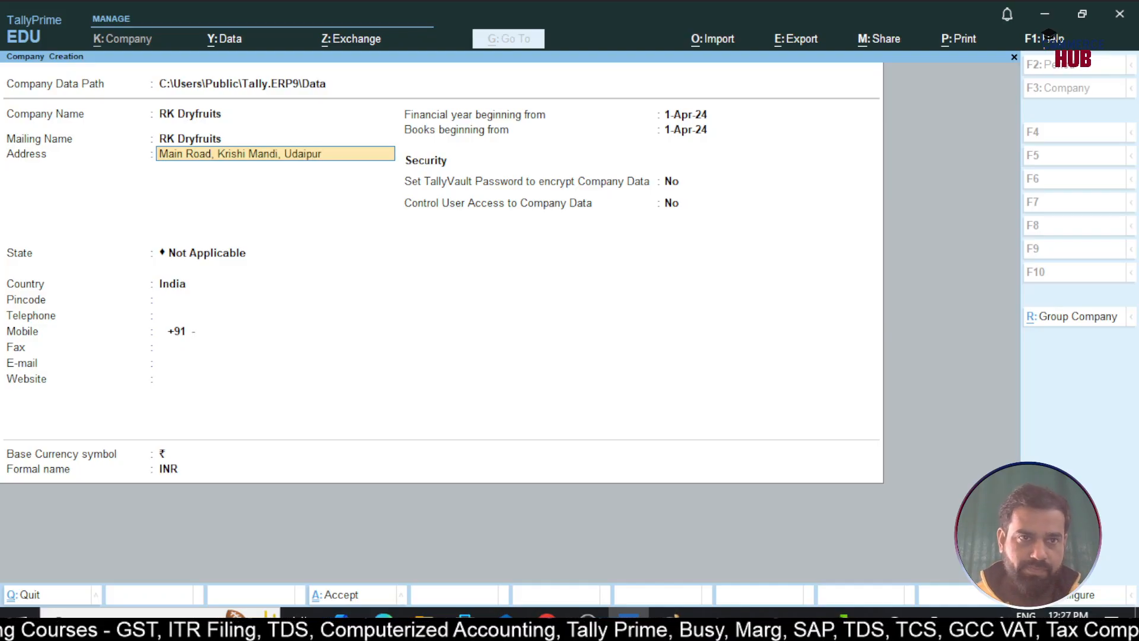
{"action": "key", "text": "Return"}
{"action": "key", "text": "Return"}
{"action": "type", "text": "Raj"}
{"action": "key", "text": "Return"}
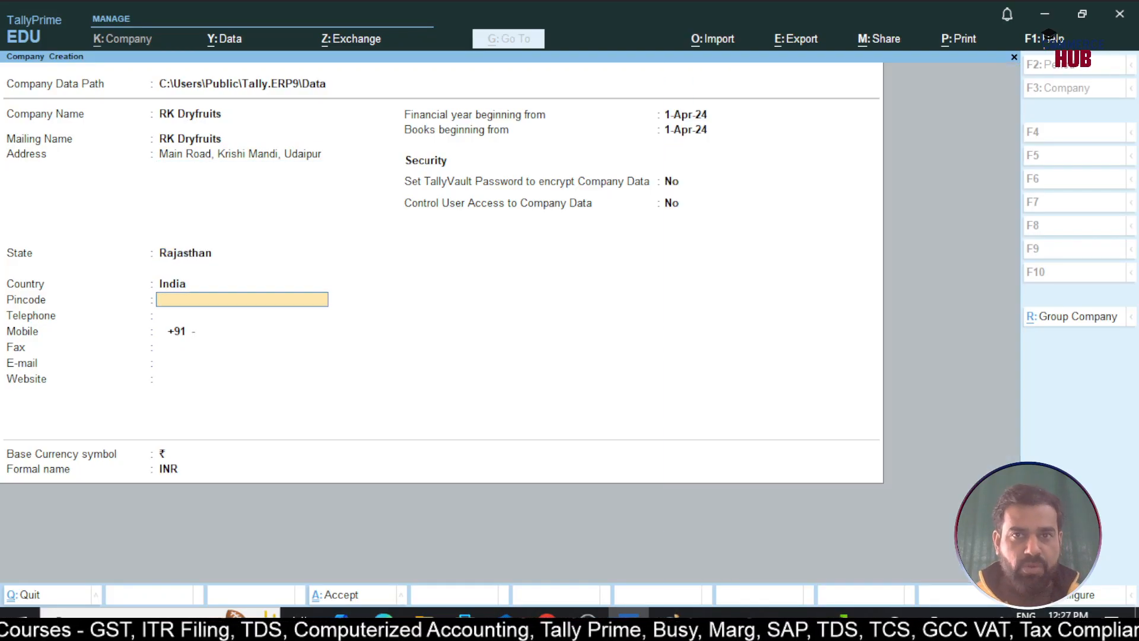
Enter pincode 313001 and the mobile number, then accept the form to create the company
{"action": "type", "text": "313001"}
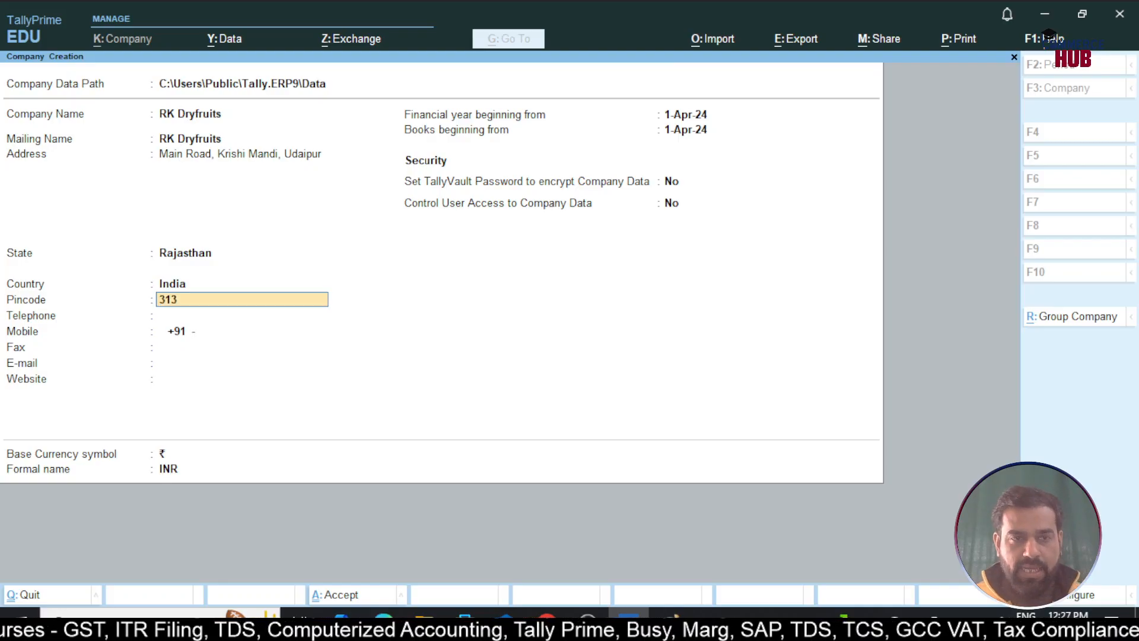
{"action": "key", "text": "Return"}
{"action": "key", "text": "Return"}
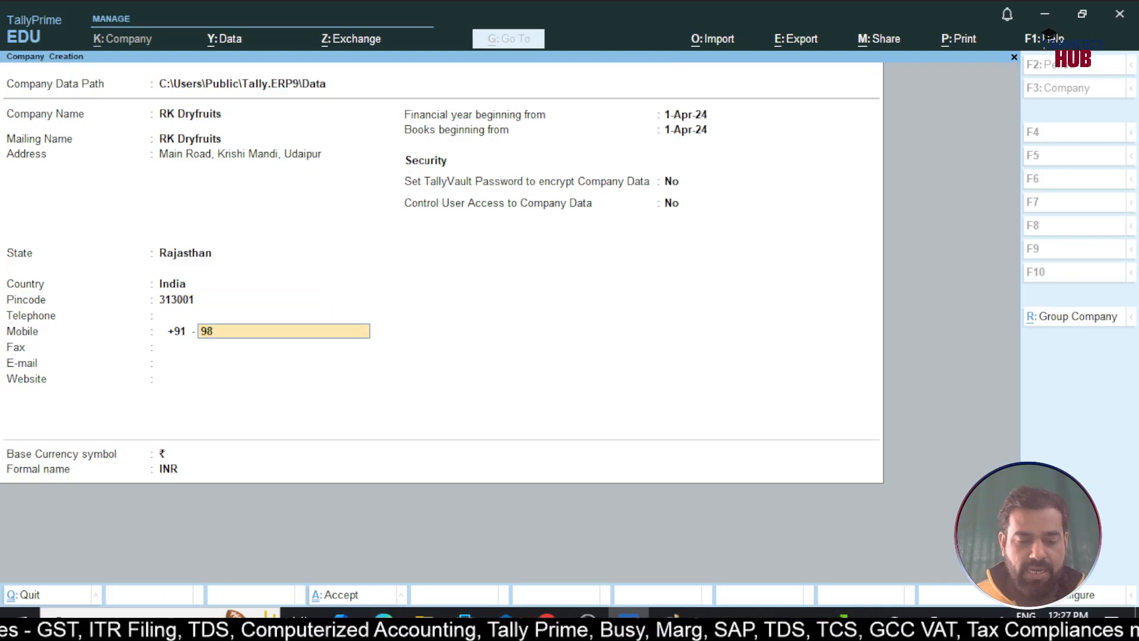
{"action": "key", "text": "Return"}
{"action": "key", "text": "Return"}
{"action": "key", "text": "Return"}
{"action": "key", "text": "Return"}
{"action": "key", "text": "Return"}
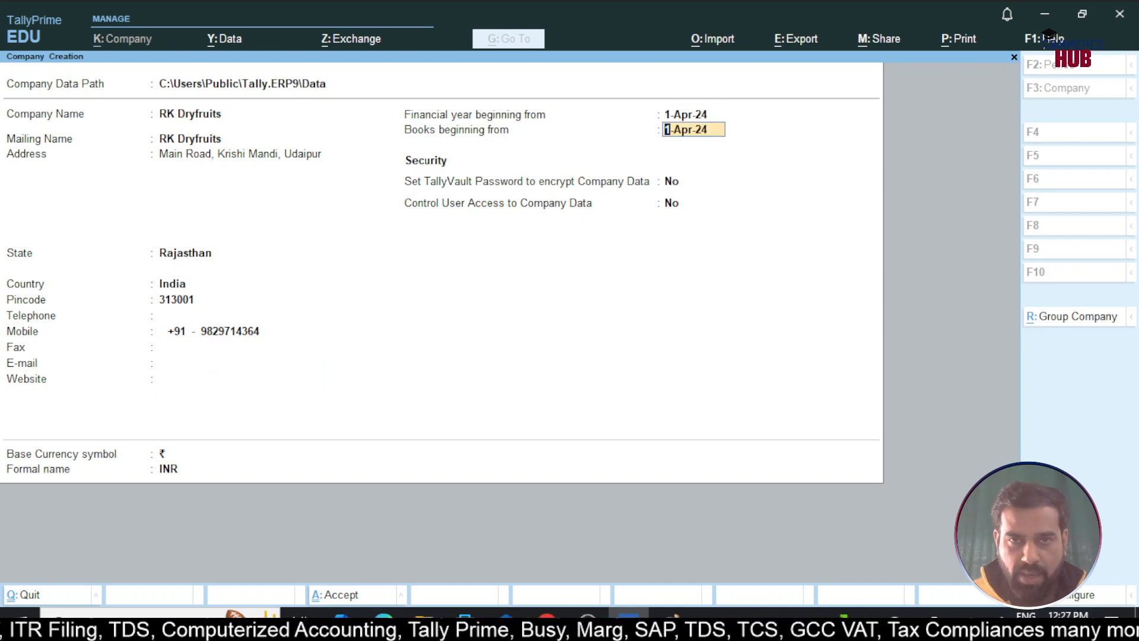
{"action": "key", "text": "Return"}
{"action": "key", "text": "Return"}
{"action": "key", "text": "Return"}
{"action": "key", "text": "Return"}
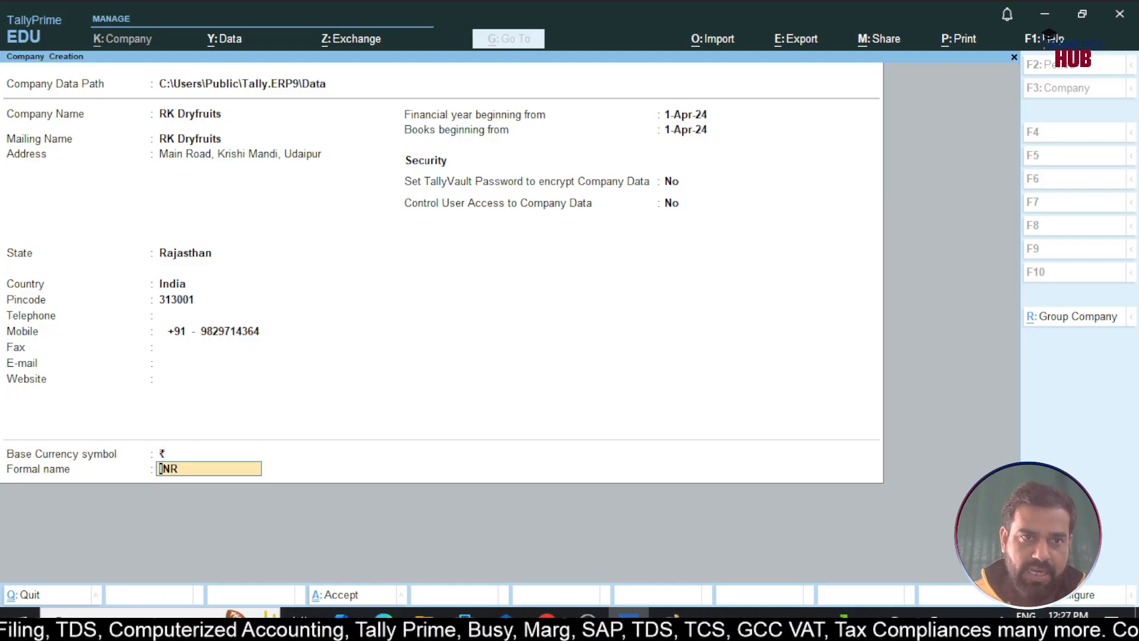
{"action": "key", "text": "Return"}
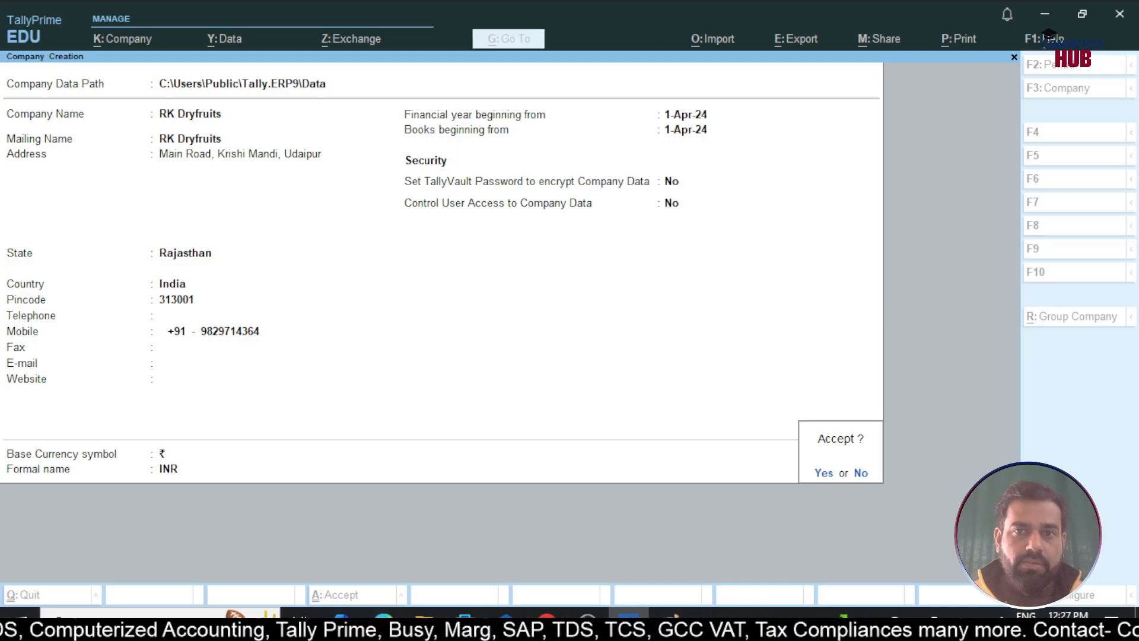
{"action": "key", "text": "Return"}
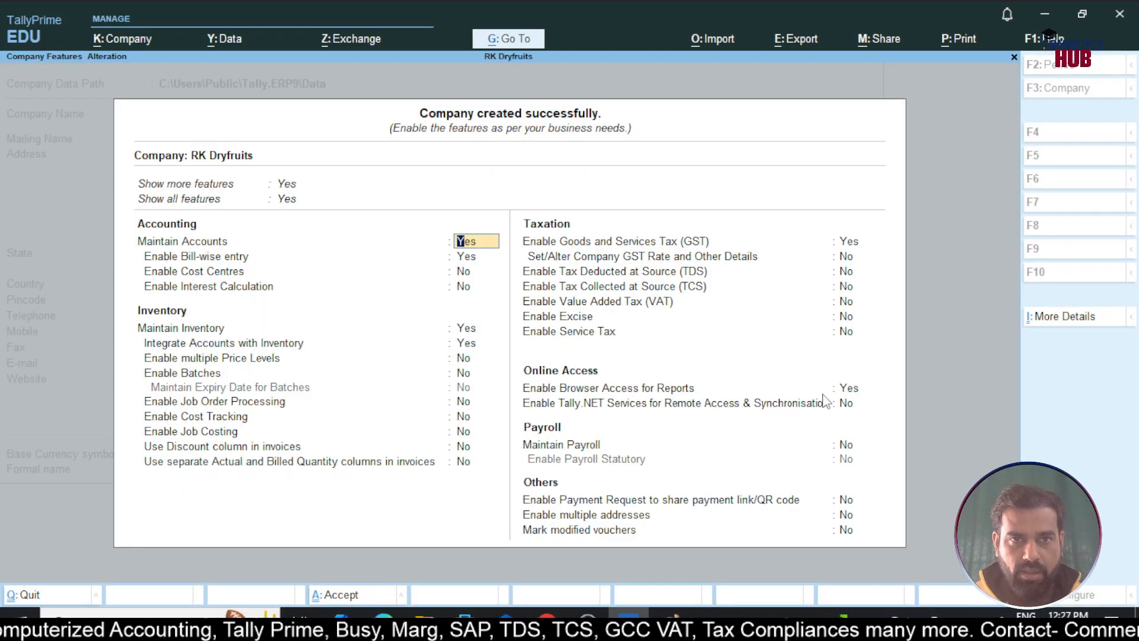
In Paint, write the underlined label 'Step-2' below Step-1
{"action": "key", "text": "alt+Tab"}
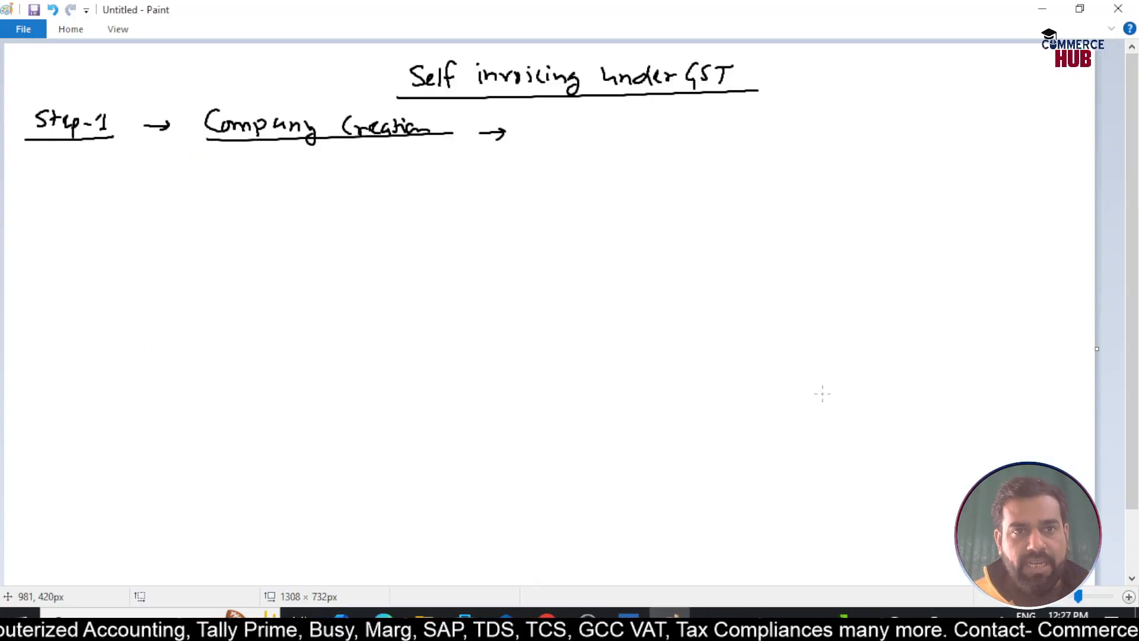
{"action": "left_click_drag", "start_coordinate": [51, 160], "coordinate": [38, 175]}
{"action": "left_click_drag", "start_coordinate": [61, 160], "coordinate": [60, 176]}
{"action": "mouse_move", "coordinate": [56, 168]}
{"action": "left_mouse_down"}
{"action": "mouse_move", "coordinate": [79, 173]}
{"action": "mouse_move", "coordinate": [72, 184]}
{"action": "mouse_move", "coordinate": [95, 172]}
{"action": "left_mouse_up"}
{"action": "left_click_drag", "start_coordinate": [98, 159], "coordinate": [112, 177]}
{"action": "left_click_drag", "start_coordinate": [38, 184], "coordinate": [180, 171]}
Add '→ Enable GST = YES' with an underline, then go back to TallyPrime
{"action": "left_click_drag", "start_coordinate": [169, 165], "coordinate": [169, 176]}
{"action": "mouse_move", "coordinate": [232, 158]}
{"action": "left_mouse_down"}
{"action": "mouse_move", "coordinate": [219, 163]}
{"action": "mouse_move", "coordinate": [234, 178]}
{"action": "mouse_move", "coordinate": [324, 173]}
{"action": "mouse_move", "coordinate": [336, 162]}
{"action": "mouse_move", "coordinate": [361, 161]}
{"action": "mouse_move", "coordinate": [353, 178]}
{"action": "mouse_move", "coordinate": [407, 173]}
{"action": "left_mouse_up"}
{"action": "left_click_drag", "start_coordinate": [419, 159], "coordinate": [425, 182]}
{"action": "mouse_move", "coordinate": [446, 162]}
{"action": "left_mouse_down"}
{"action": "mouse_move", "coordinate": [437, 178]}
{"action": "mouse_move", "coordinate": [452, 162]}
{"action": "mouse_move", "coordinate": [448, 177]}
{"action": "left_mouse_up"}
{"action": "left_click_drag", "start_coordinate": [217, 189], "coordinate": [458, 196]}
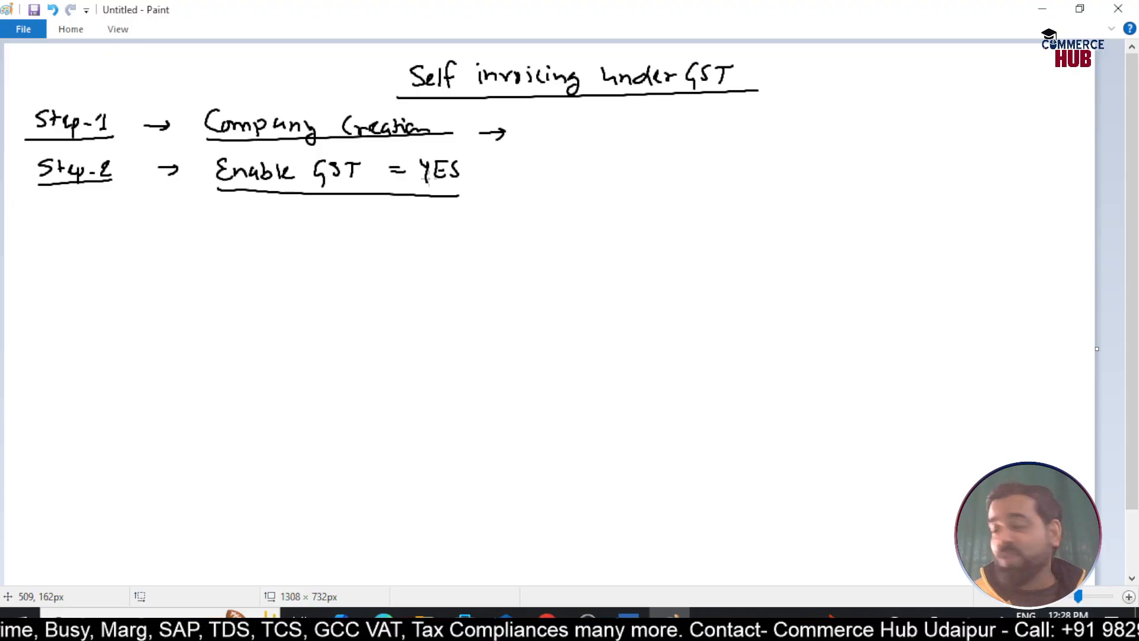
{"action": "key", "text": "alt+Tab"}
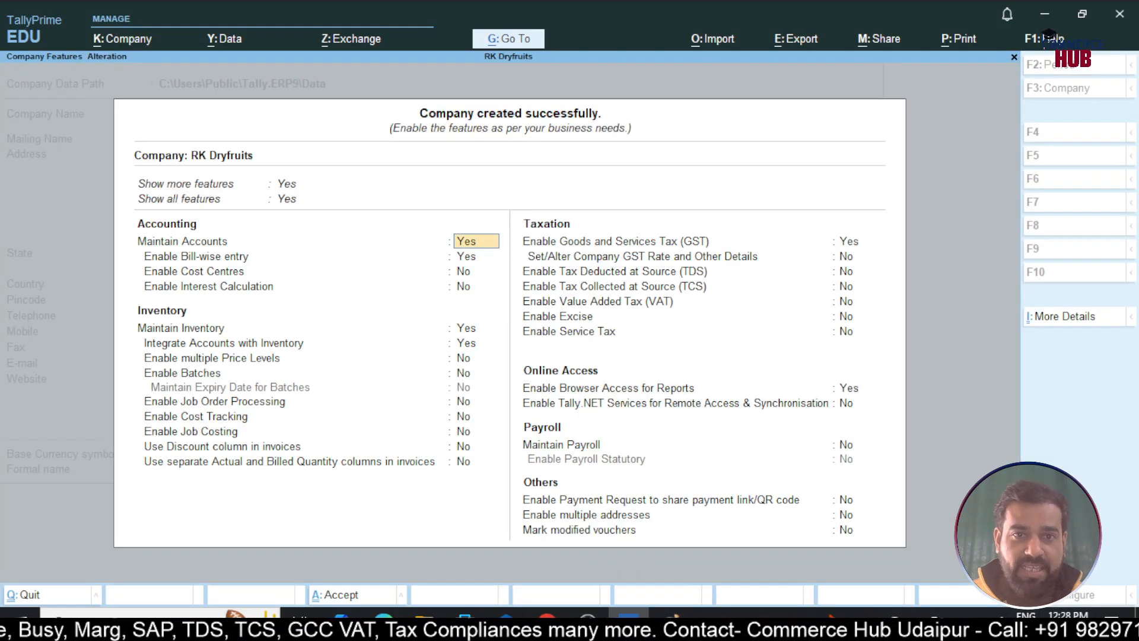
Enable GST with Rajasthan as the state and Regular as the registration type
{"action": "key", "text": "Down"}
{"action": "key", "text": "Down"}
{"action": "key", "text": "Down"}
{"action": "key", "text": "Down"}
{"action": "key", "text": "Down"}
{"action": "key", "text": "Down"}
{"action": "key", "text": "Down"}
{"action": "key", "text": "Down"}
{"action": "key", "text": "Down"}
{"action": "key", "text": "Down"}
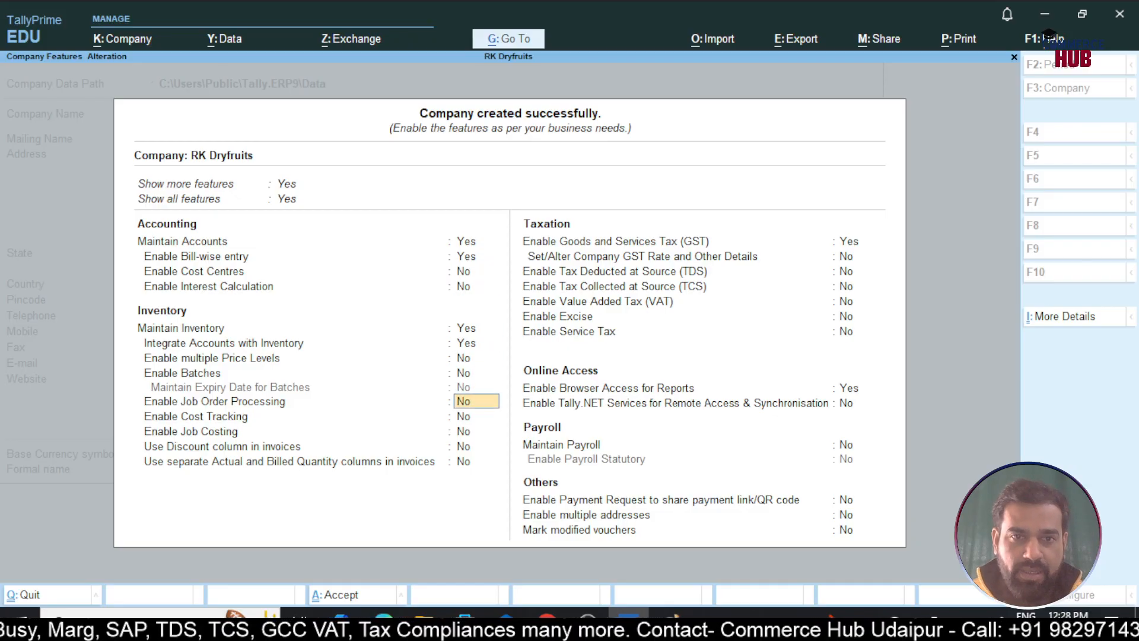
{"action": "key", "text": "Down"}
{"action": "key", "text": "Down"}
{"action": "key", "text": "Down"}
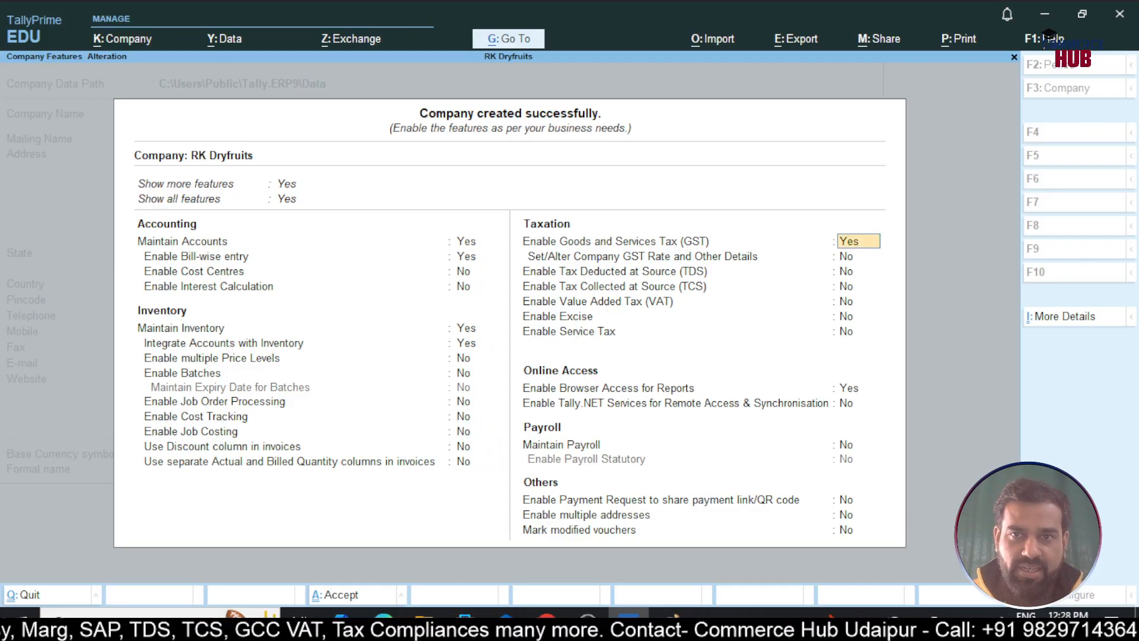
{"action": "key", "text": "Return"}
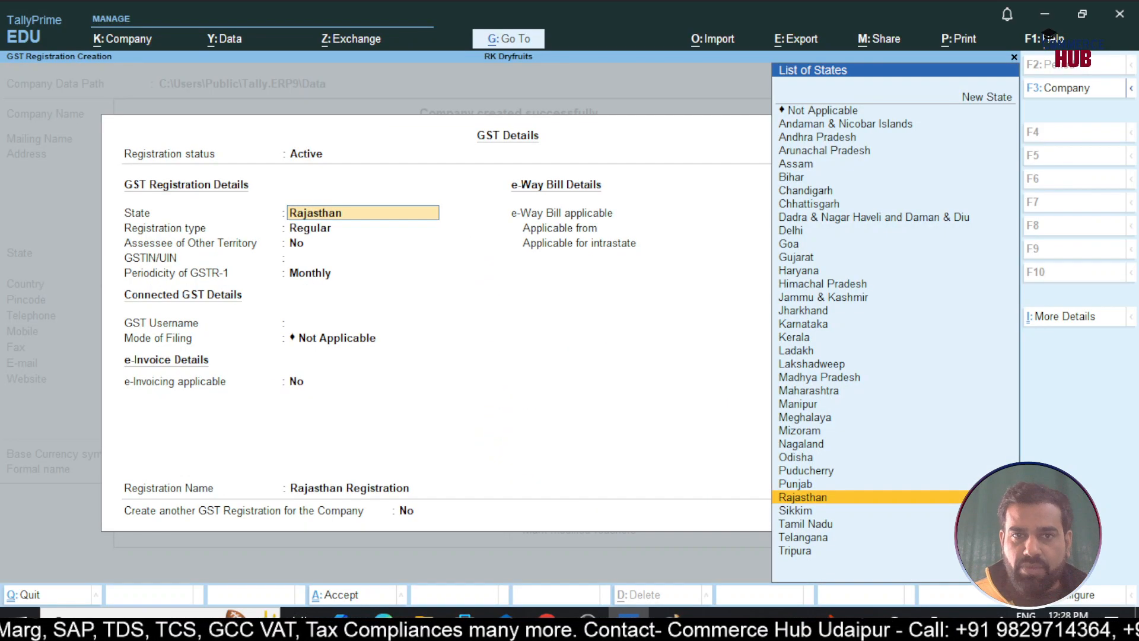
{"action": "key", "text": "Return"}
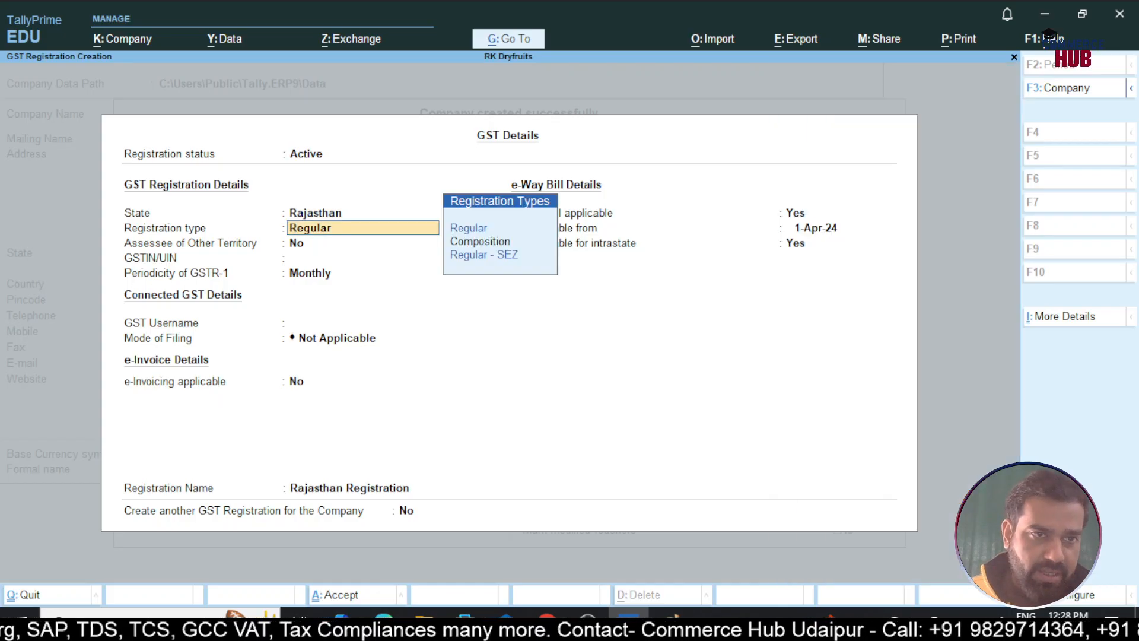
{"action": "key", "text": "Return"}
{"action": "key", "text": "Return"}
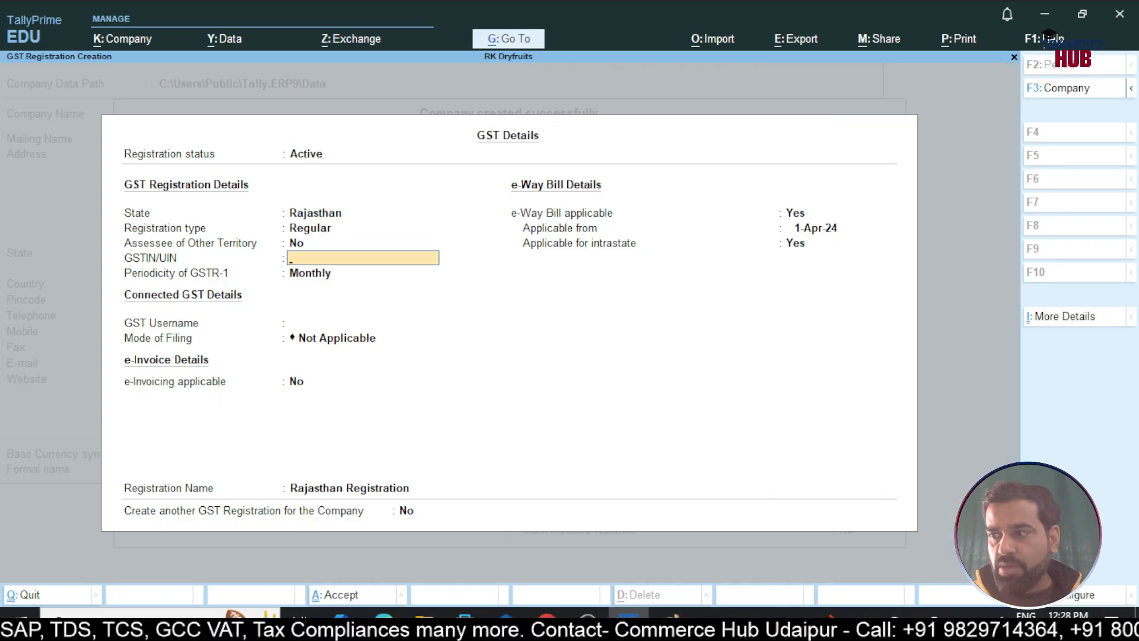
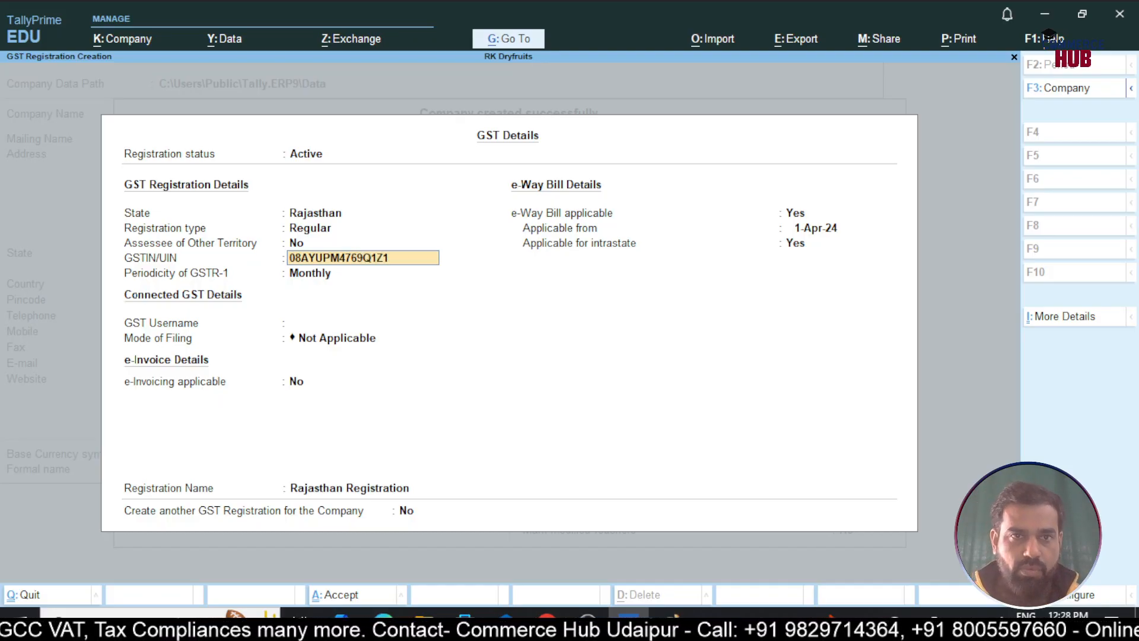
Enter the company's GSTIN, keep monthly GSTR-1, set e-Way Bill to No, and save
{"action": "key", "text": "Return"}
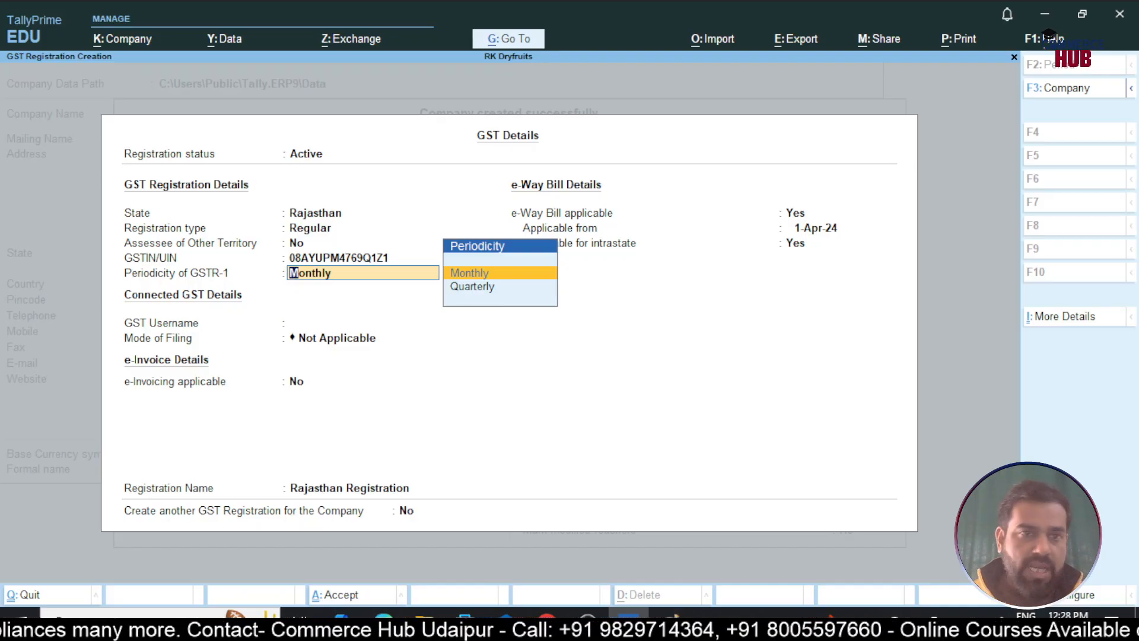
{"action": "key", "text": "Return"}
{"action": "key", "text": "Return"}
{"action": "key", "text": "Return"}
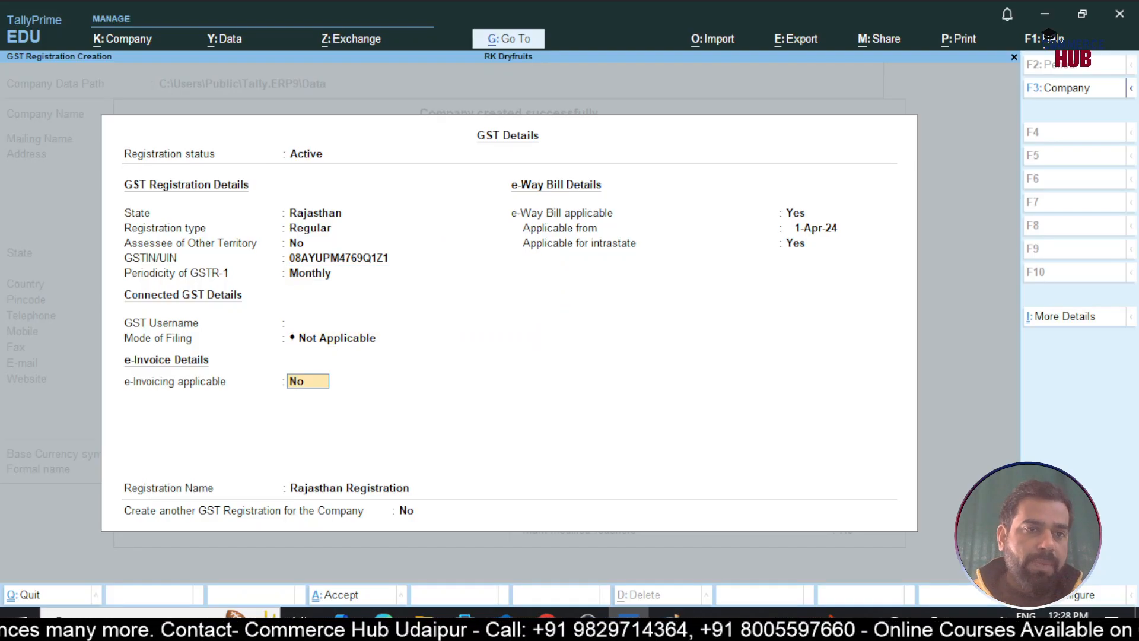
{"action": "key", "text": "Return"}
{"action": "type", "text": "n"}
{"action": "key", "text": "Return"}
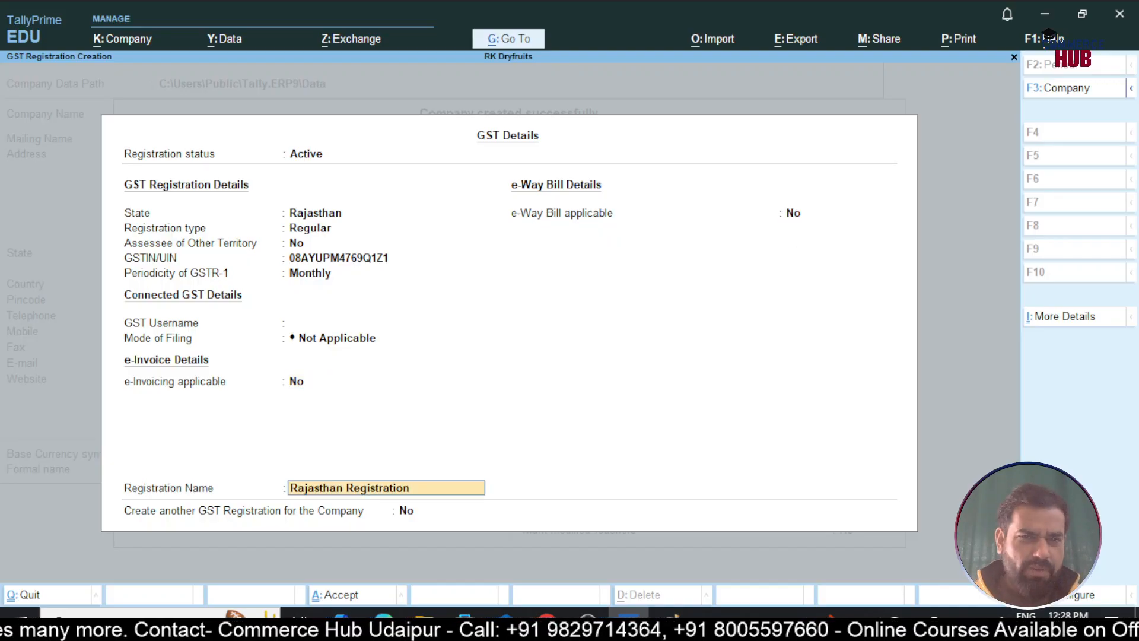
{"action": "key", "text": "Return"}
{"action": "key", "text": "Return"}
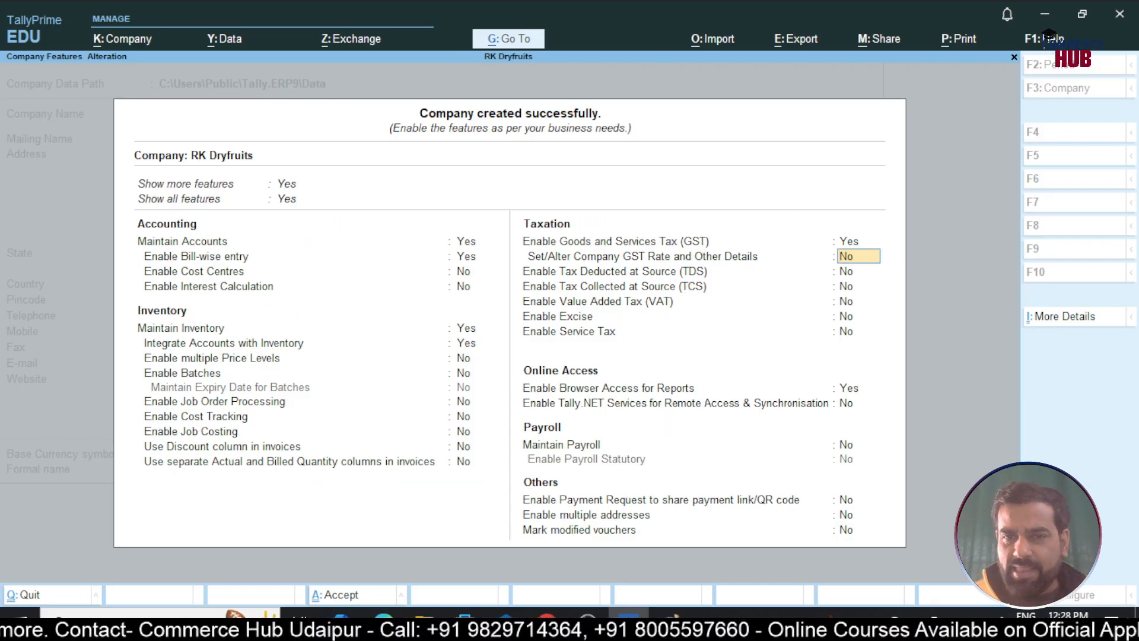
{"action": "key", "text": "ctrl+a"}
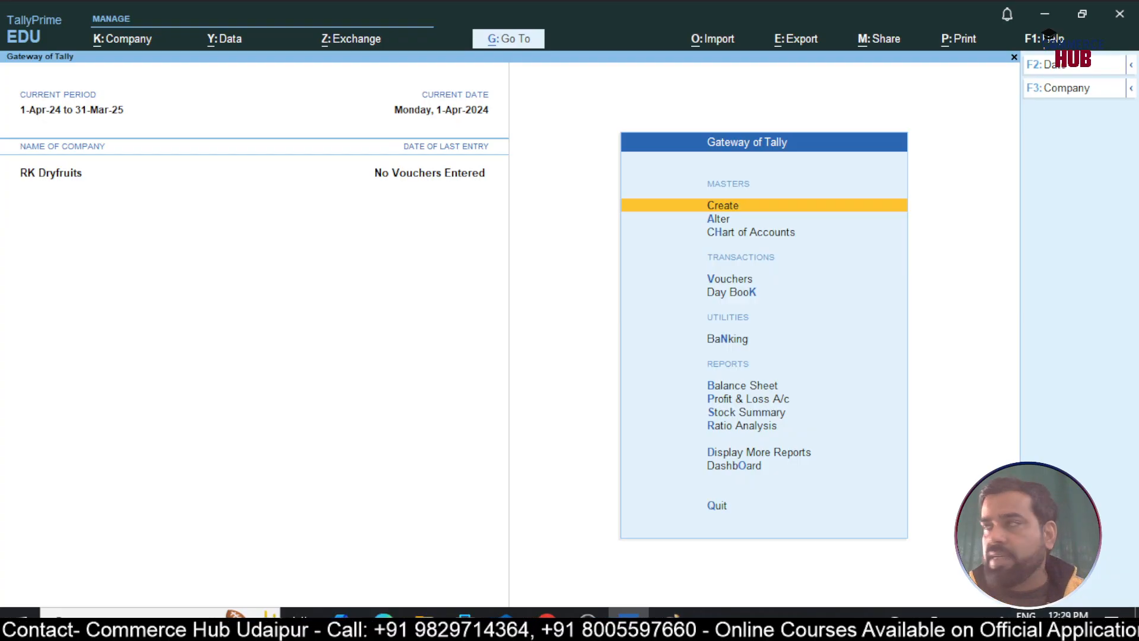
Handwrite 'Step3 → Item Create →' in Paint with 'Item Create' underlined, then return to TallyPrime
{"action": "key", "text": "alt+Tab"}
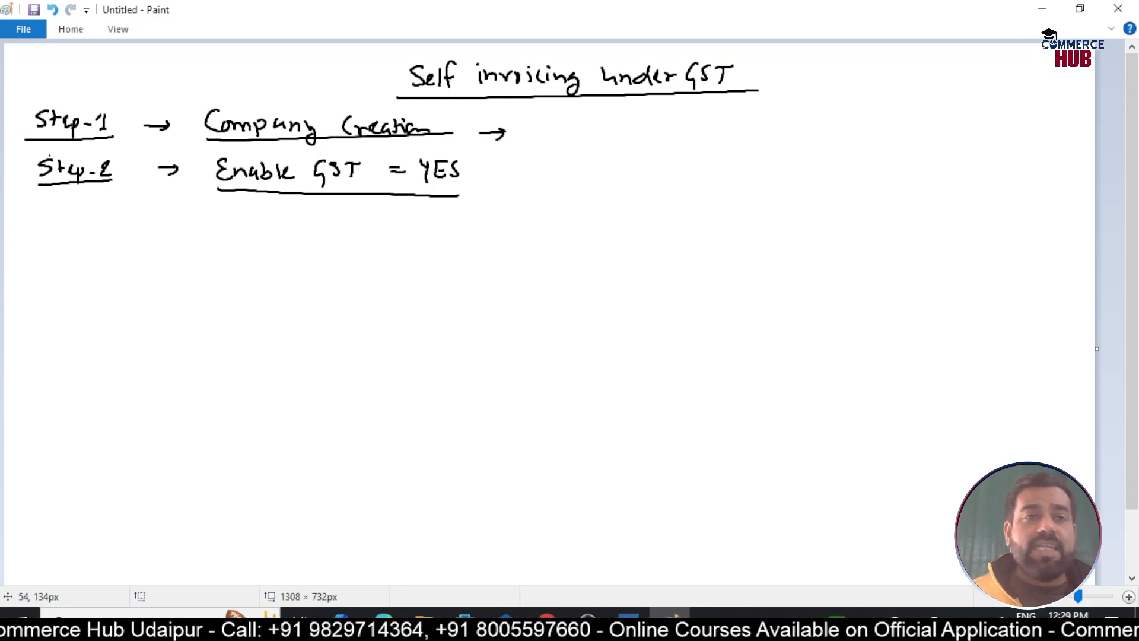
{"action": "mouse_move", "coordinate": [53, 214]}
{"action": "left_mouse_down"}
{"action": "mouse_move", "coordinate": [37, 233]}
{"action": "mouse_move", "coordinate": [227, 235]}
{"action": "left_mouse_up"}
{"action": "mouse_move", "coordinate": [216, 235]}
{"action": "left_mouse_down"}
{"action": "mouse_move", "coordinate": [235, 233]}
{"action": "mouse_move", "coordinate": [233, 217]}
{"action": "left_mouse_up"}
{"action": "mouse_move", "coordinate": [244, 214]}
{"action": "left_mouse_down"}
{"action": "mouse_move", "coordinate": [242, 236]}
{"action": "mouse_move", "coordinate": [249, 225]}
{"action": "left_mouse_up"}
{"action": "left_click_drag", "start_coordinate": [252, 229], "coordinate": [264, 233]}
{"action": "mouse_move", "coordinate": [266, 234]}
{"action": "left_mouse_down"}
{"action": "mouse_move", "coordinate": [274, 224]}
{"action": "mouse_move", "coordinate": [339, 236]}
{"action": "left_mouse_up"}
{"action": "left_click_drag", "start_coordinate": [349, 227], "coordinate": [351, 237]}
{"action": "mouse_move", "coordinate": [358, 235]}
{"action": "left_mouse_down"}
{"action": "mouse_move", "coordinate": [356, 219]}
{"action": "mouse_move", "coordinate": [364, 226]}
{"action": "left_mouse_up"}
{"action": "left_click_drag", "start_coordinate": [361, 230], "coordinate": [377, 232]}
{"action": "left_click_drag", "start_coordinate": [212, 248], "coordinate": [445, 233]}
{"action": "left_click_drag", "start_coordinate": [435, 228], "coordinate": [438, 239]}
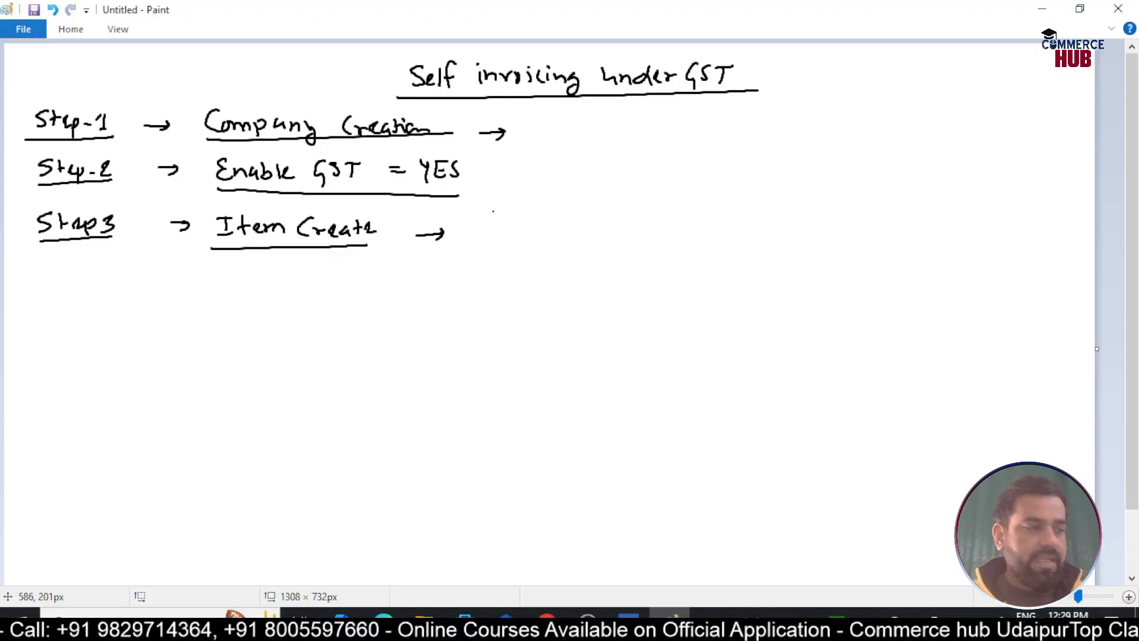
{"action": "key", "text": "alt+Tab"}
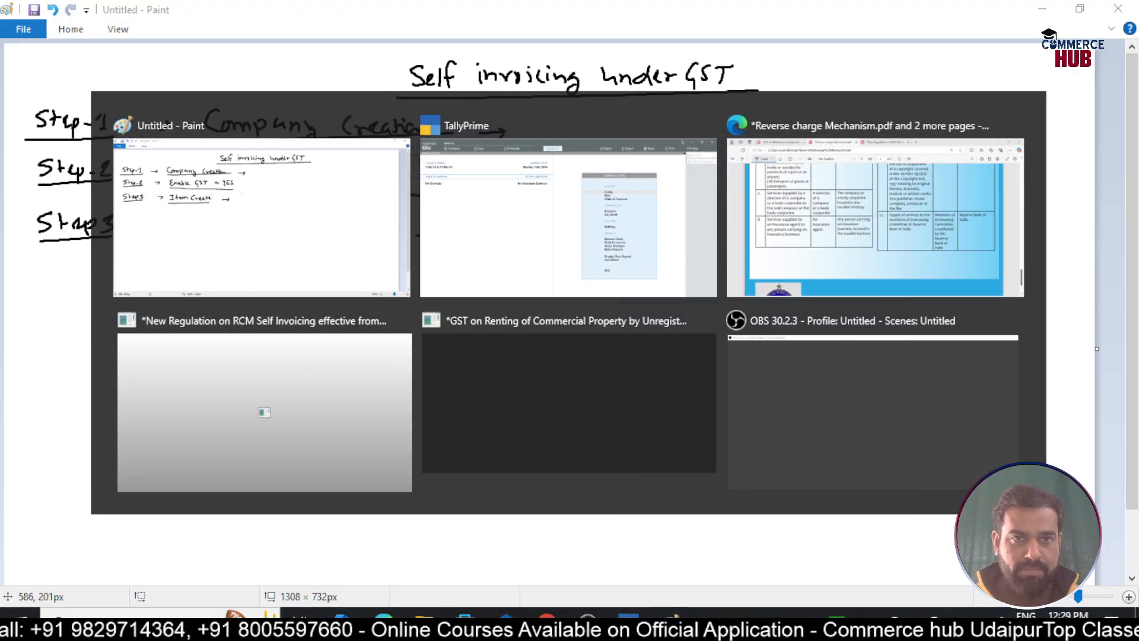
Start a new stock item named 'Cashew Nuts'
{"action": "key", "text": "Return"}
{"action": "key", "text": "Down"}
{"action": "key", "text": "Down"}
{"action": "key", "text": "Down"}
{"action": "key", "text": "Down"}
{"action": "key", "text": "Down"}
{"action": "key", "text": "Down"}
{"action": "key", "text": "Down"}
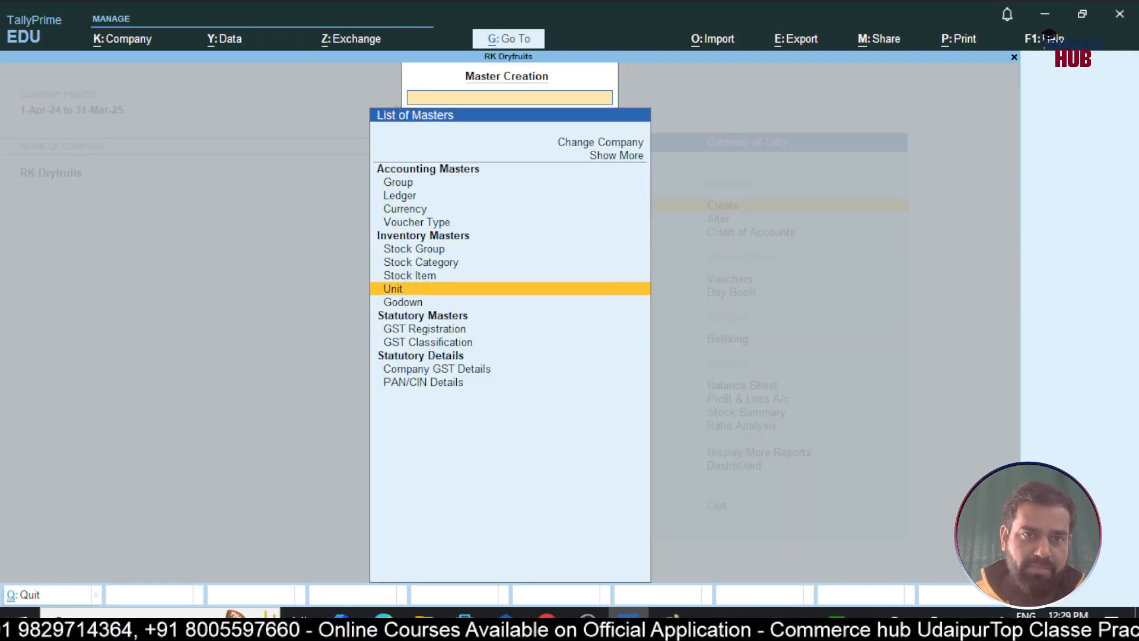
{"action": "key", "text": "Up"}
{"action": "key", "text": "Return"}
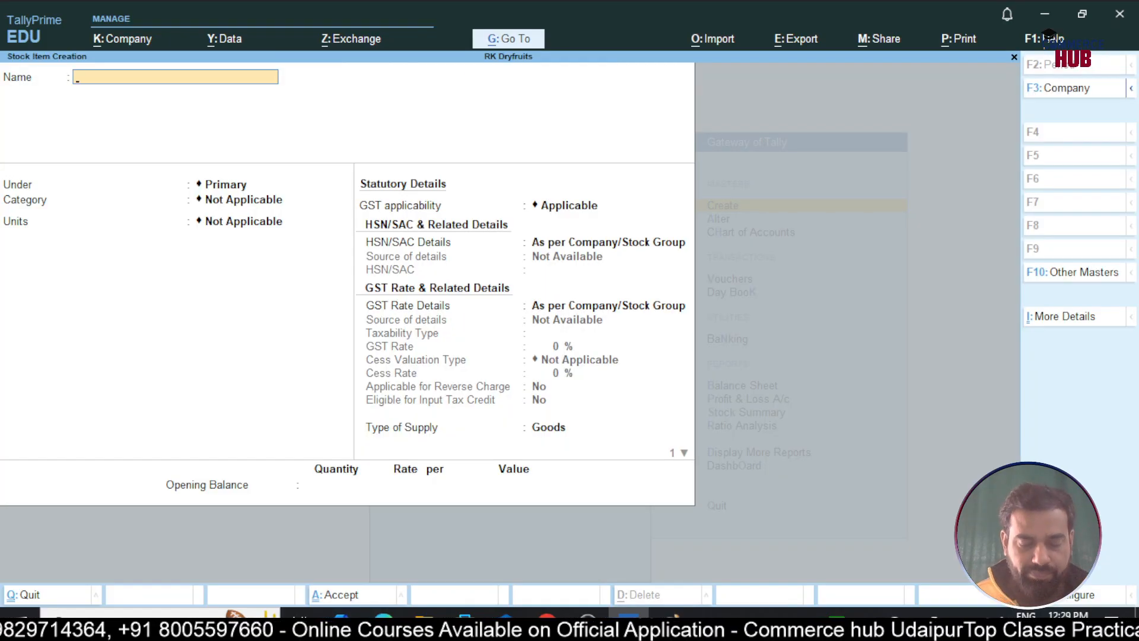
{"action": "type", "text": "Cashwe"}
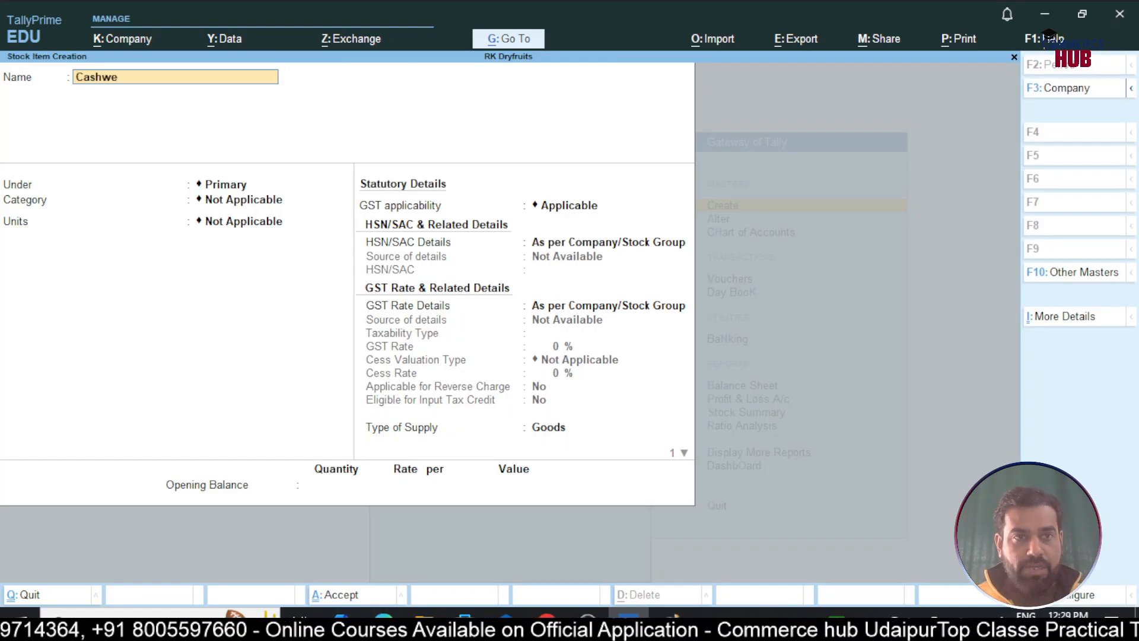
{"action": "key", "text": "BackSpace"}
{"action": "key", "text": "BackSpace"}
{"action": "type", "text": "ew"}
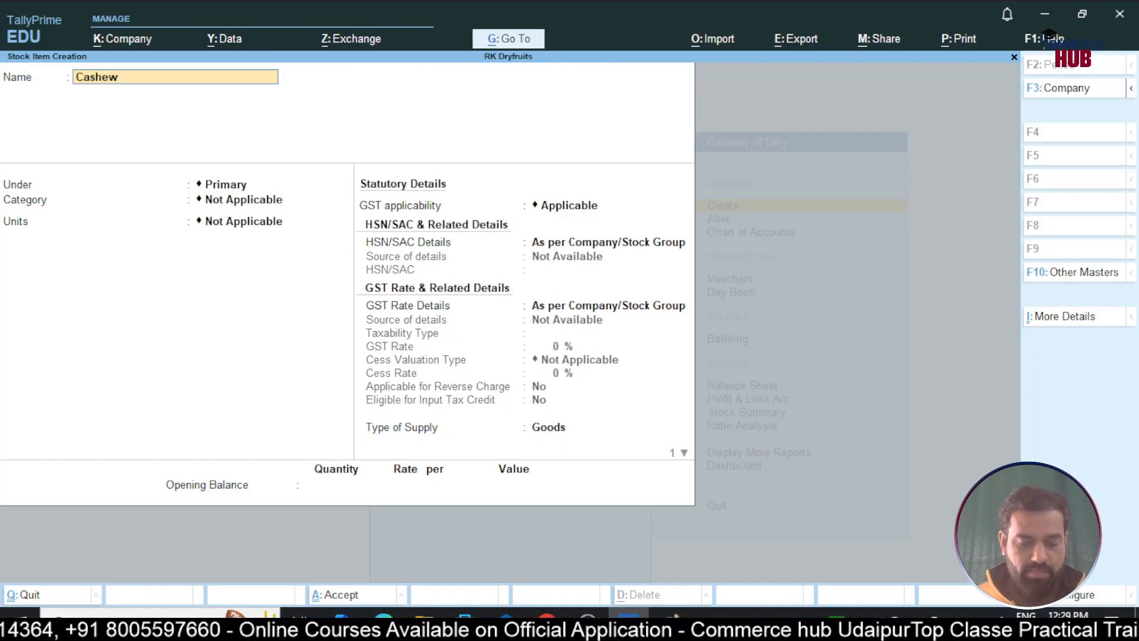
{"action": "type", "text": " Nuts"}
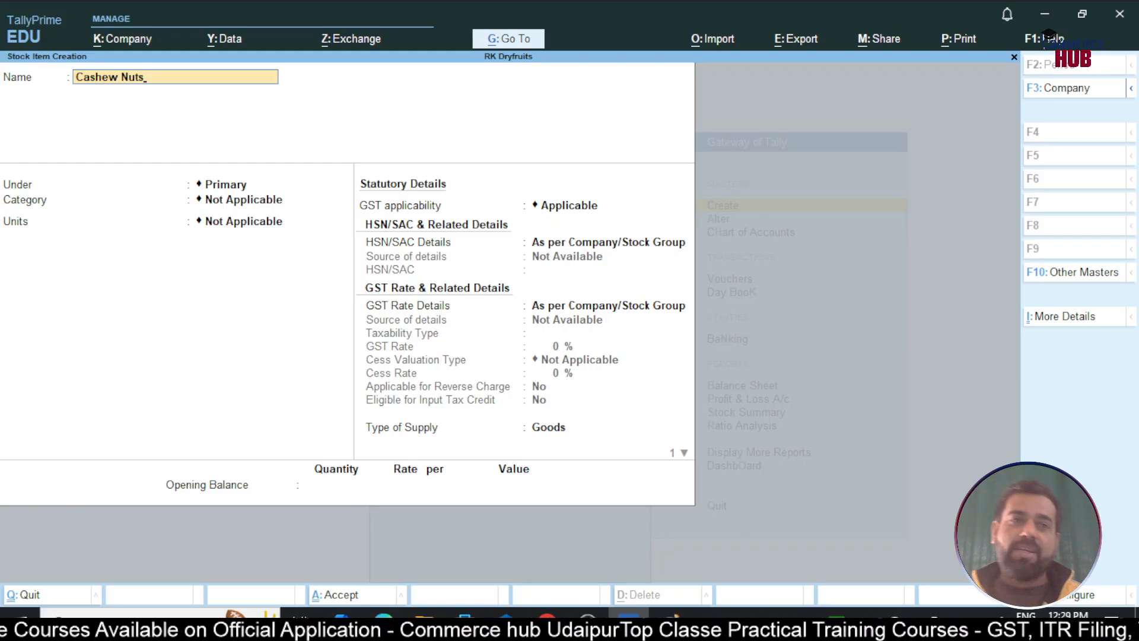
{"action": "key", "text": "Return"}
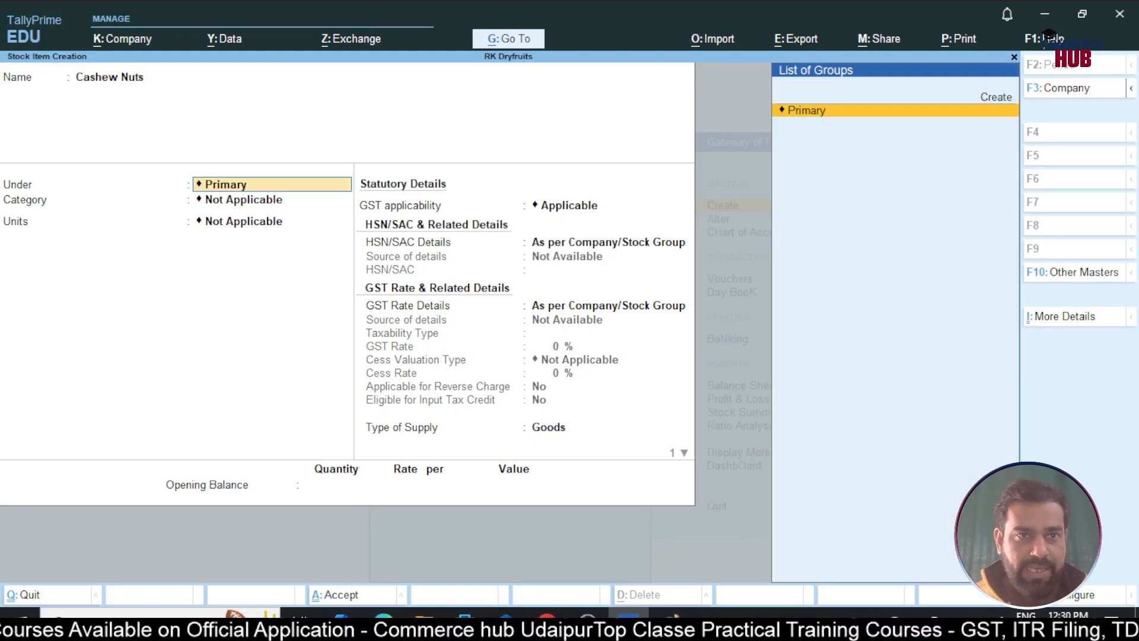
Keep Cashew Nuts under Primary with no category and begin creating a new unit
{"action": "key", "text": "Return"}
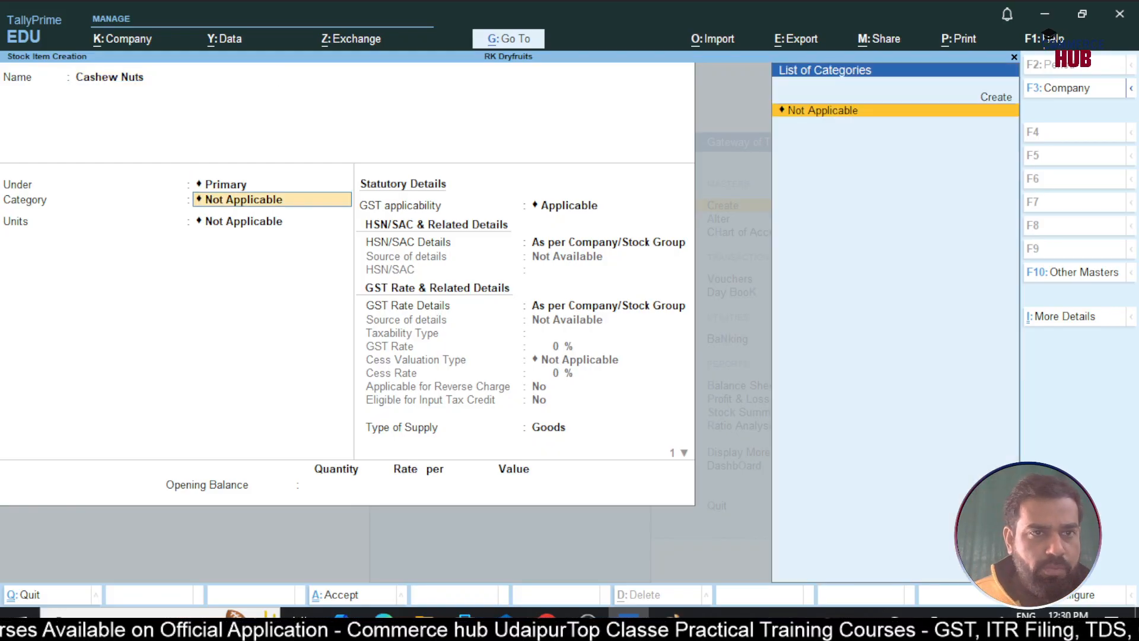
{"action": "key", "text": "Return"}
{"action": "key", "text": "Up"}
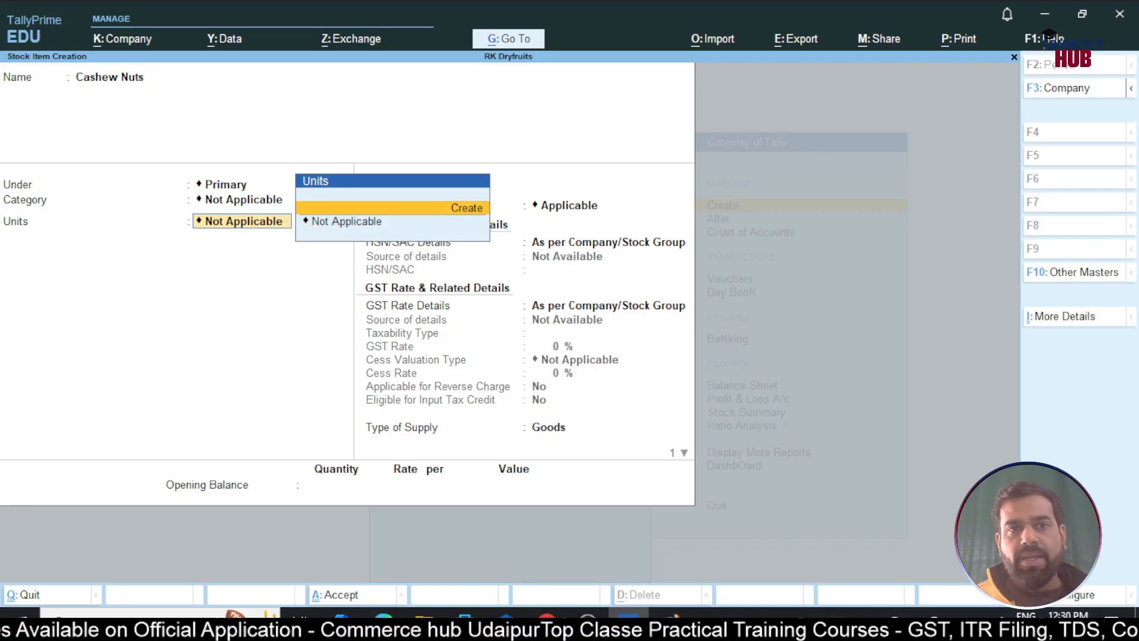
{"action": "key", "text": "Return"}
Create unit 'kg' with formal name Kilogram, UQC KGS-KILOGRAMS and 3 decimal places
{"action": "type", "text": "kg"}
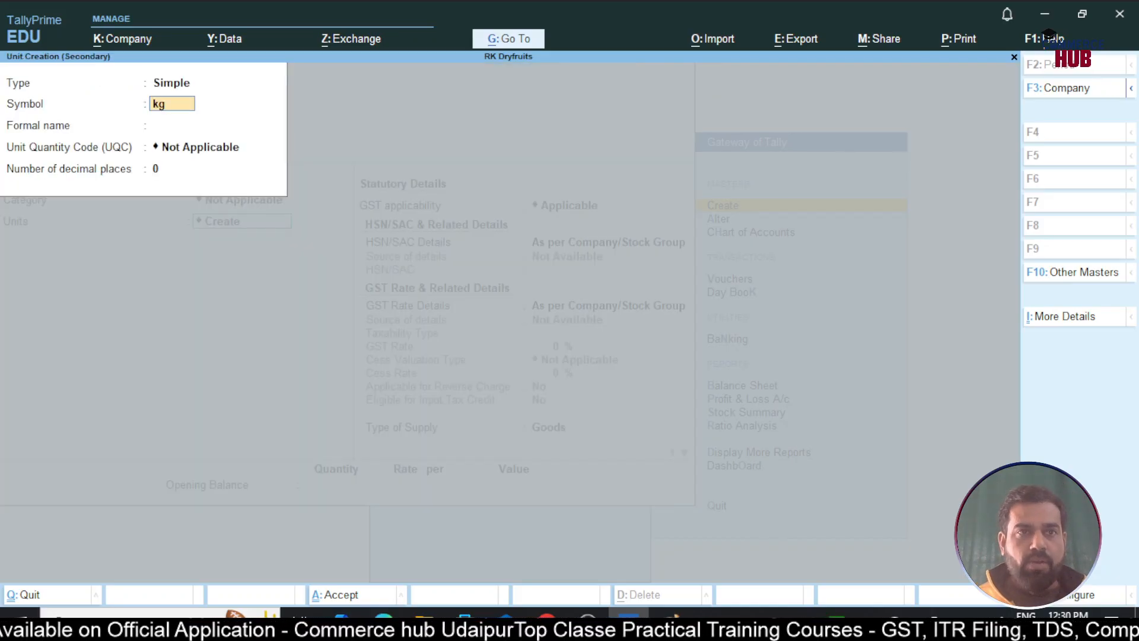
{"action": "key", "text": "Return"}
{"action": "type", "text": "Kilogram"}
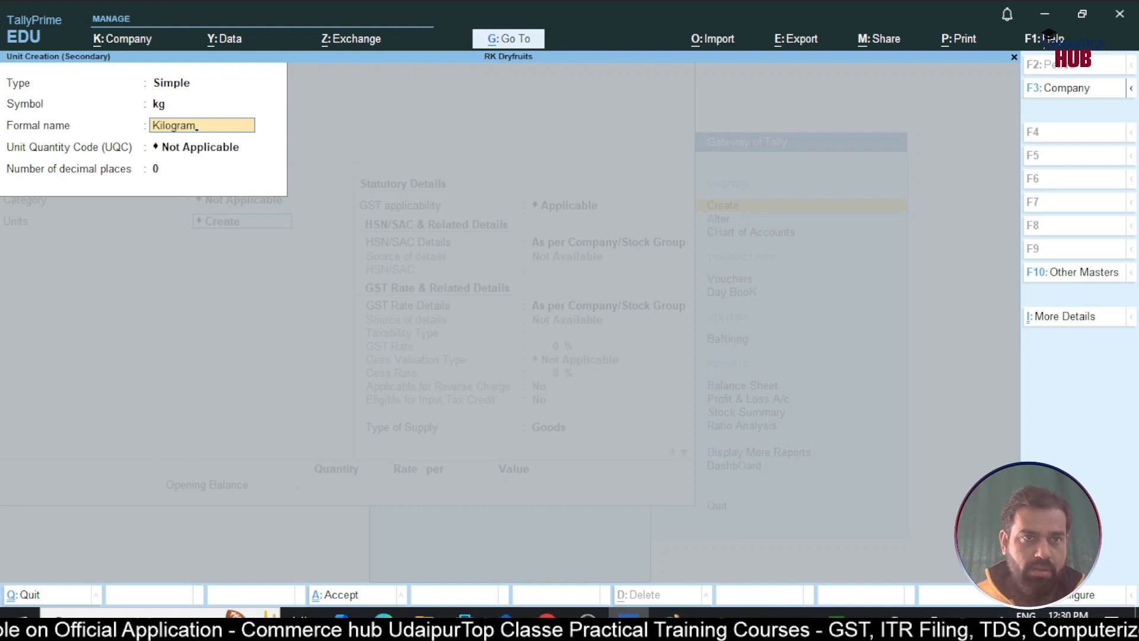
{"action": "key", "text": "Return"}
{"action": "type", "text": "kgs"}
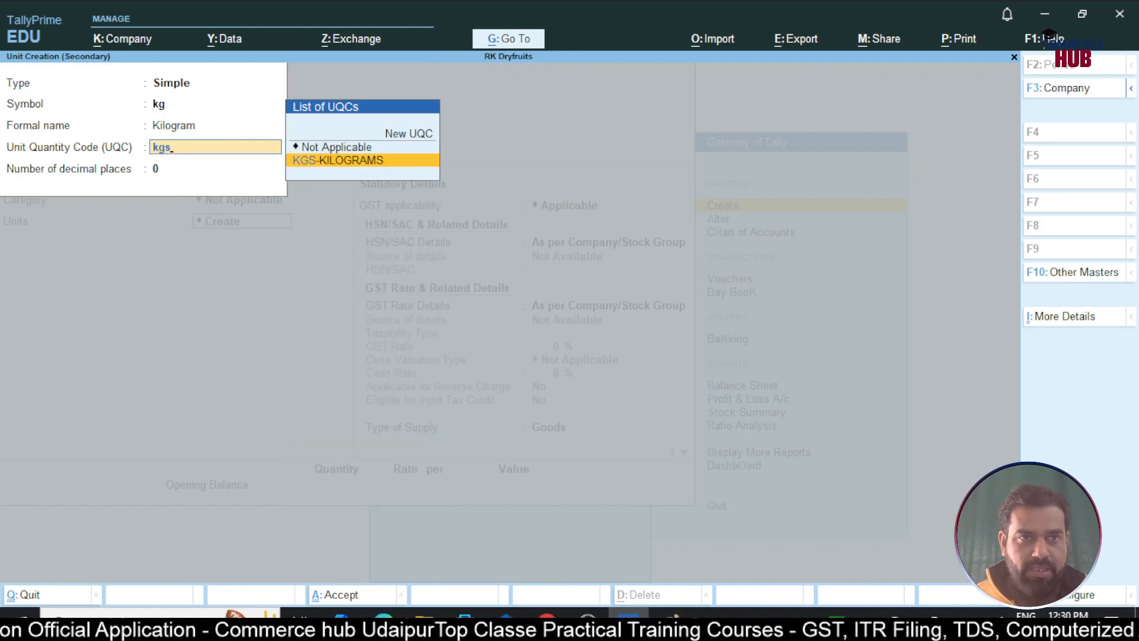
{"action": "key", "text": "Return"}
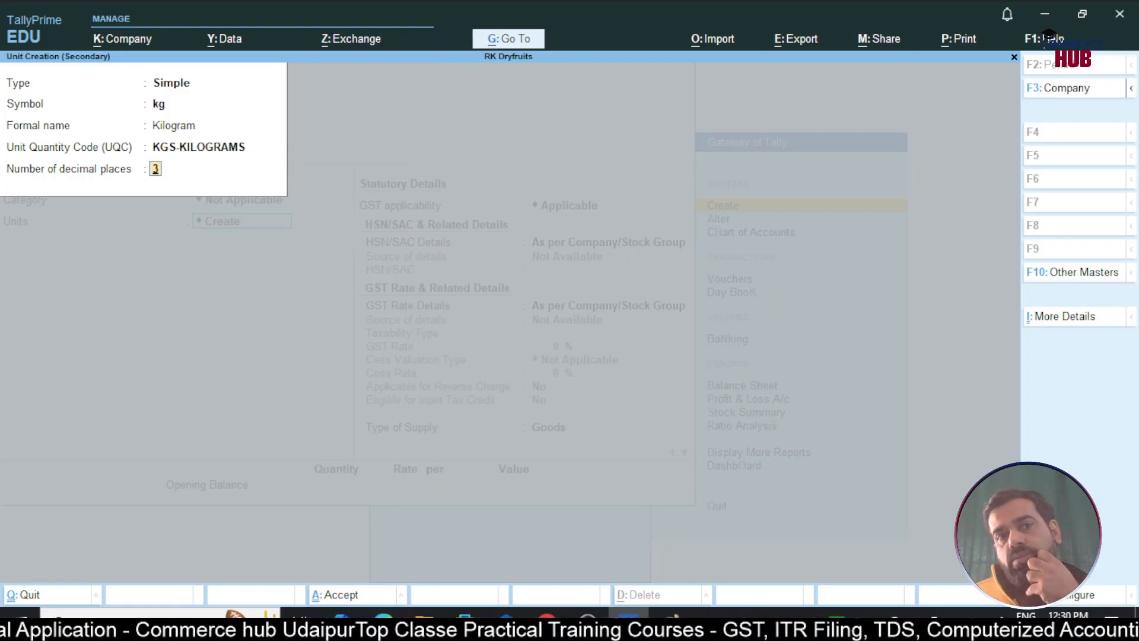
{"action": "type", "text": "3"}
{"action": "key", "text": "Return"}
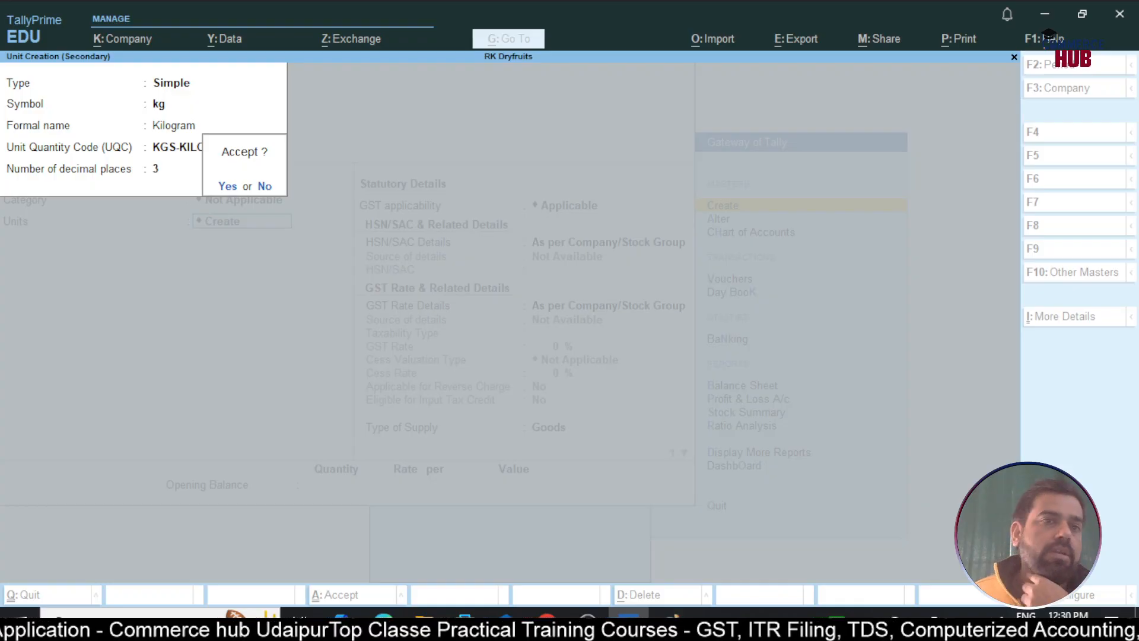
{"action": "key", "text": "Return"}
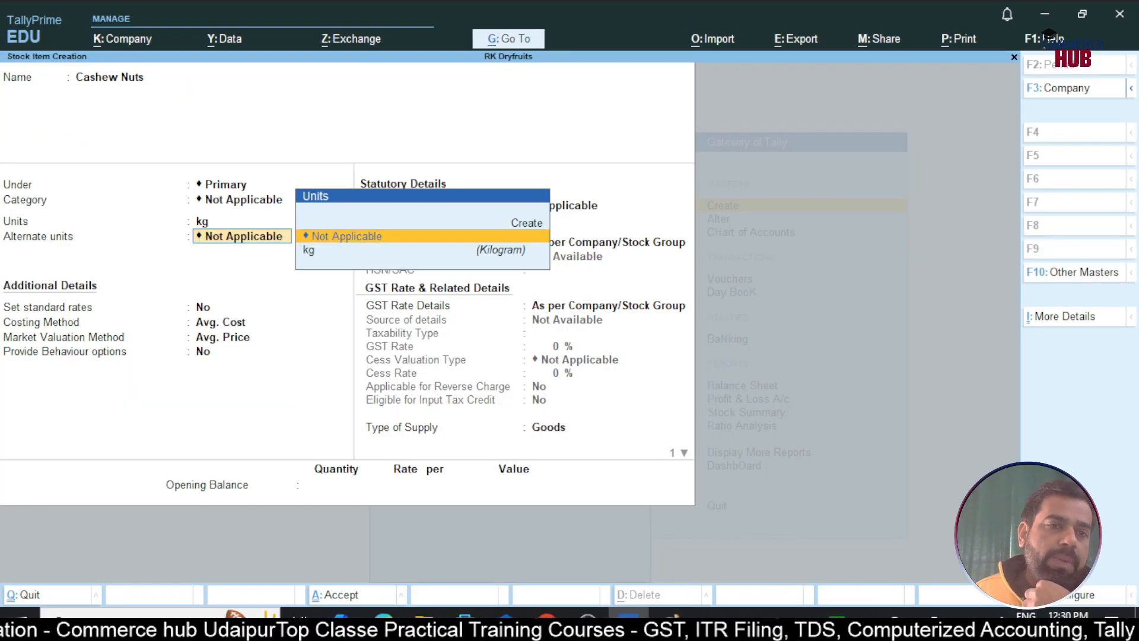
Leave alternate units off and specify HSN/SAC code 0801 on the item
{"action": "key", "text": "Return"}
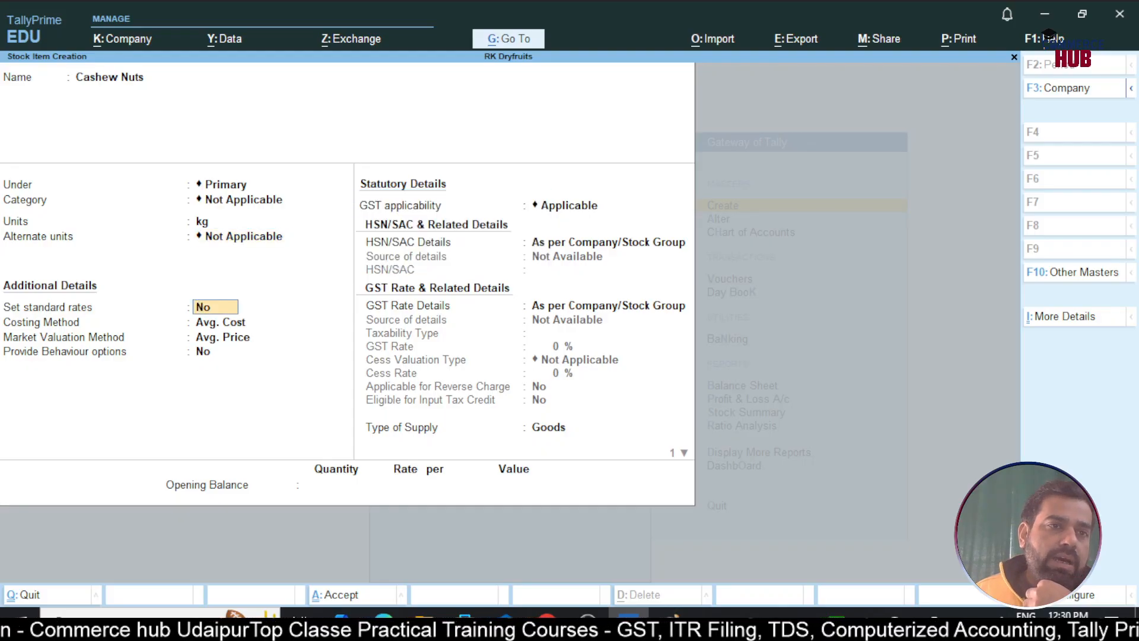
{"action": "key", "text": "Return"}
{"action": "key", "text": "Return"}
{"action": "key", "text": "Return"}
{"action": "key", "text": "Return"}
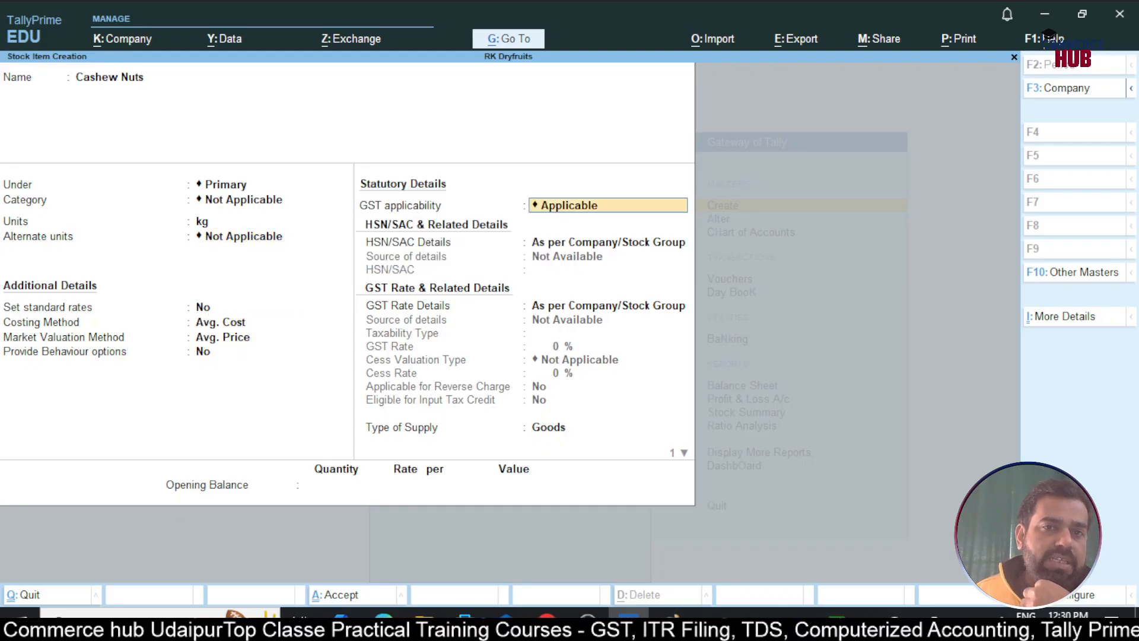
{"action": "key", "text": "Return"}
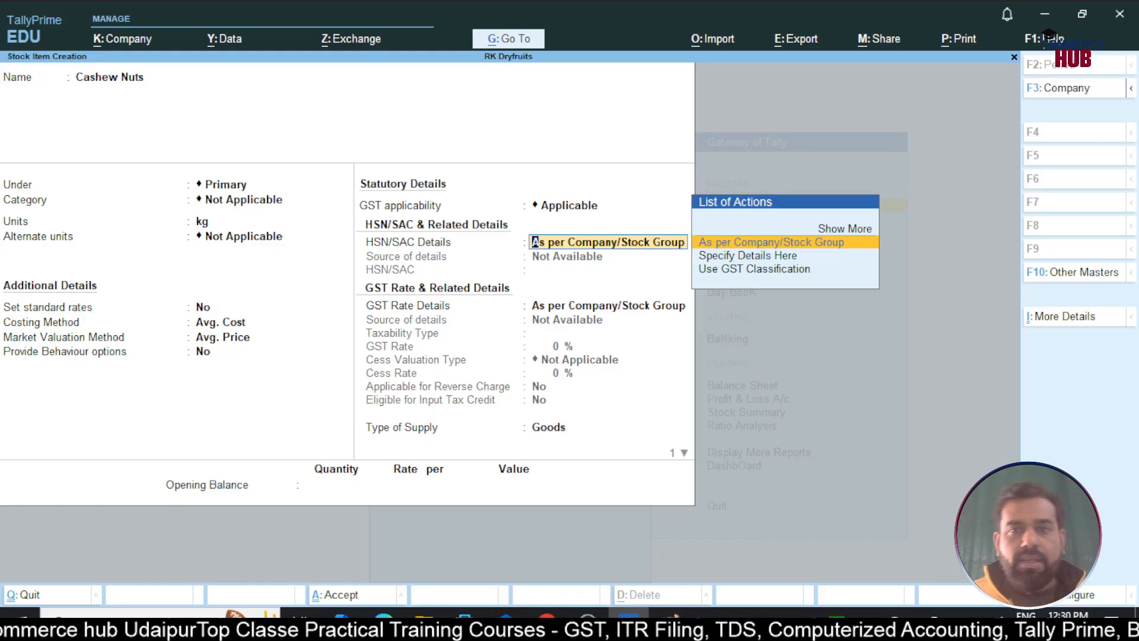
{"action": "key", "text": "Down"}
{"action": "key", "text": "Return"}
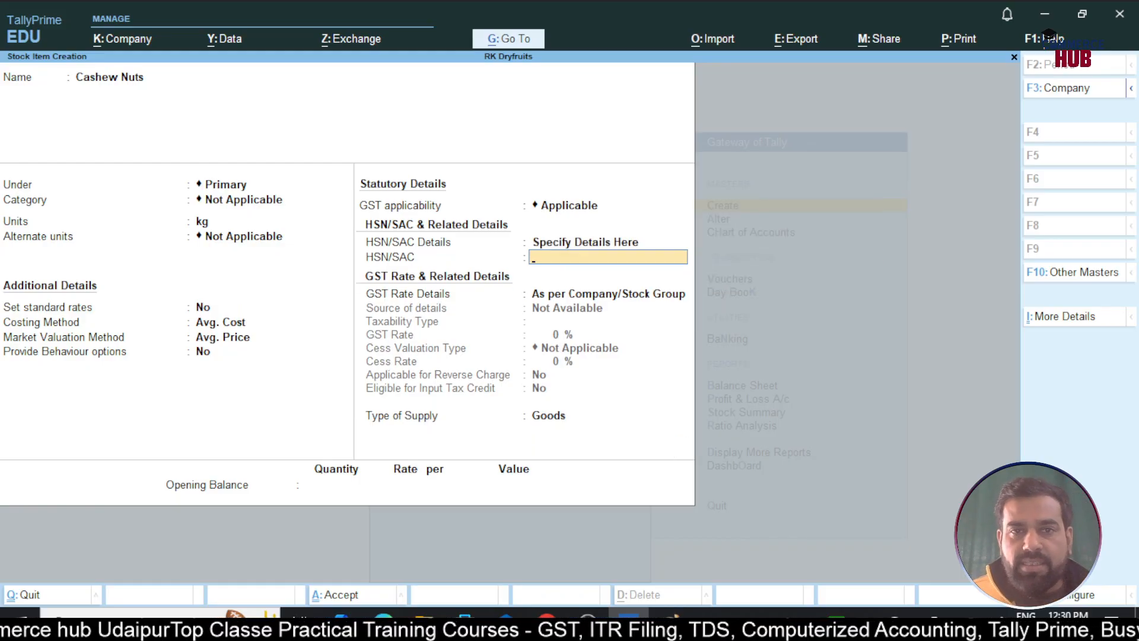
{"action": "type", "text": "0801"}
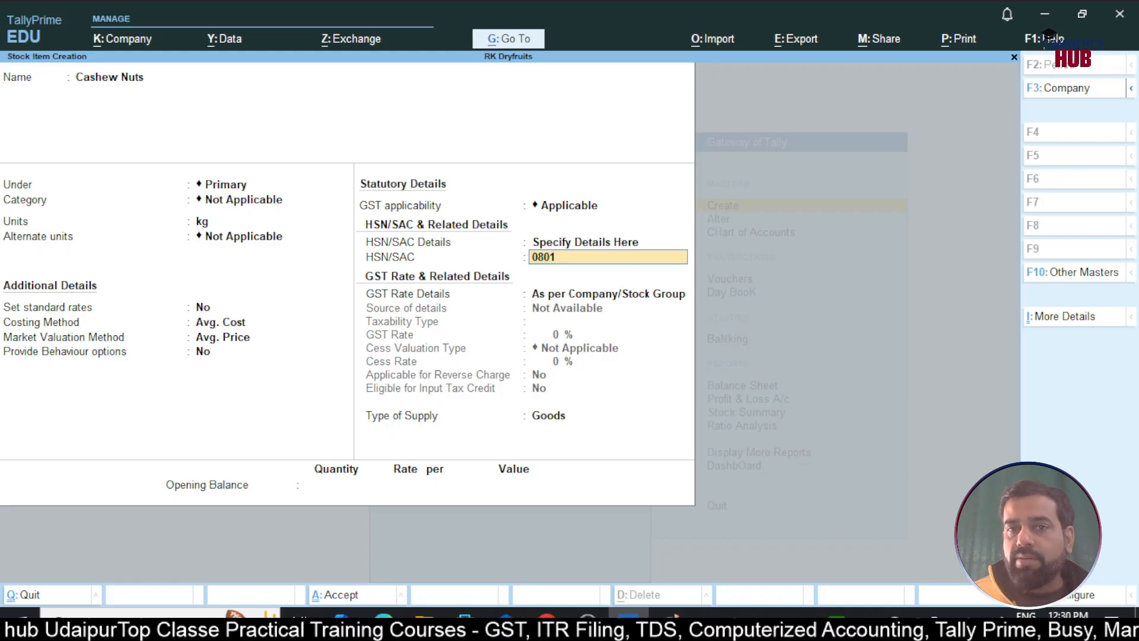
{"action": "key", "text": "Return"}
Specify a taxable 5% GST rate on Cashew Nuts and bring up its configuration
{"action": "key", "text": "Down"}
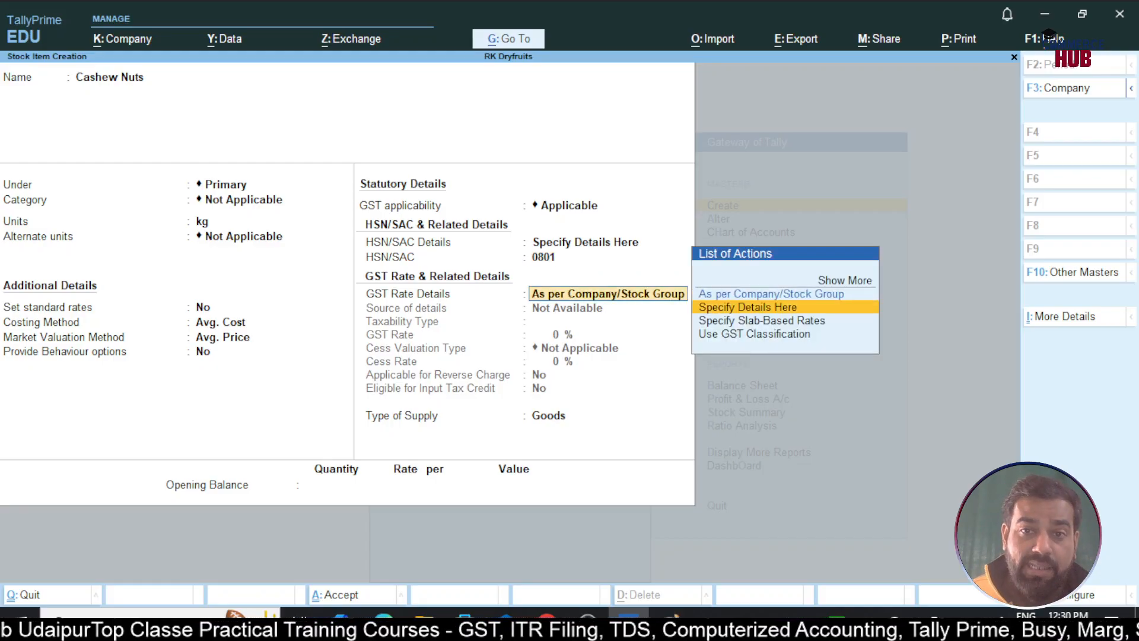
{"action": "key", "text": "Return"}
{"action": "key", "text": "Return"}
{"action": "type", "text": "5"}
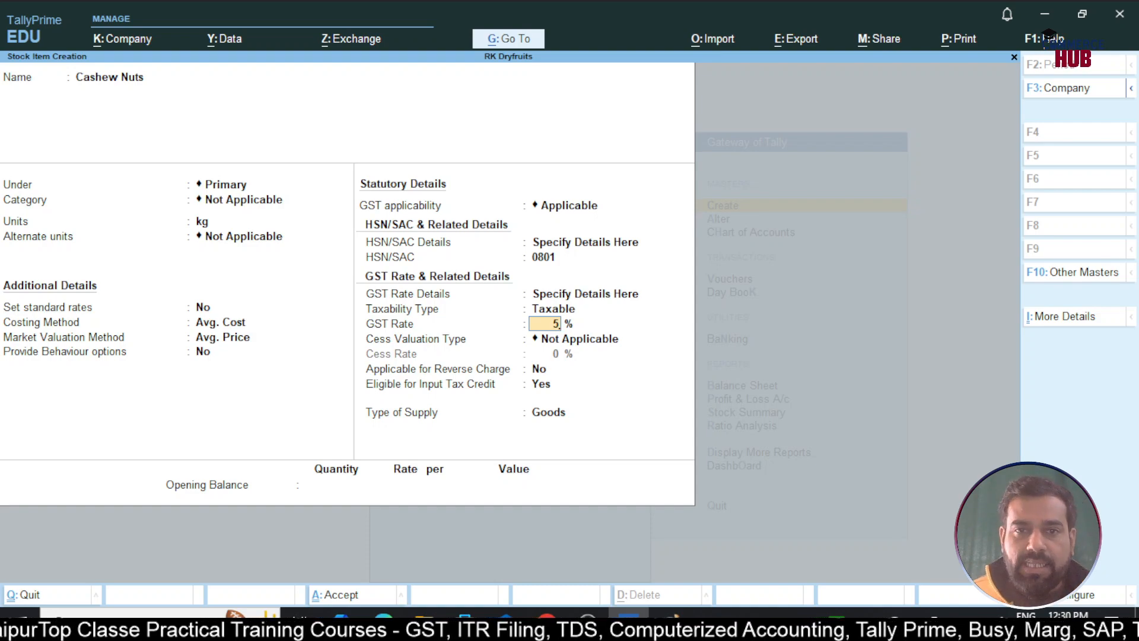
{"action": "key", "text": "Return"}
{"action": "key", "text": "Return"}
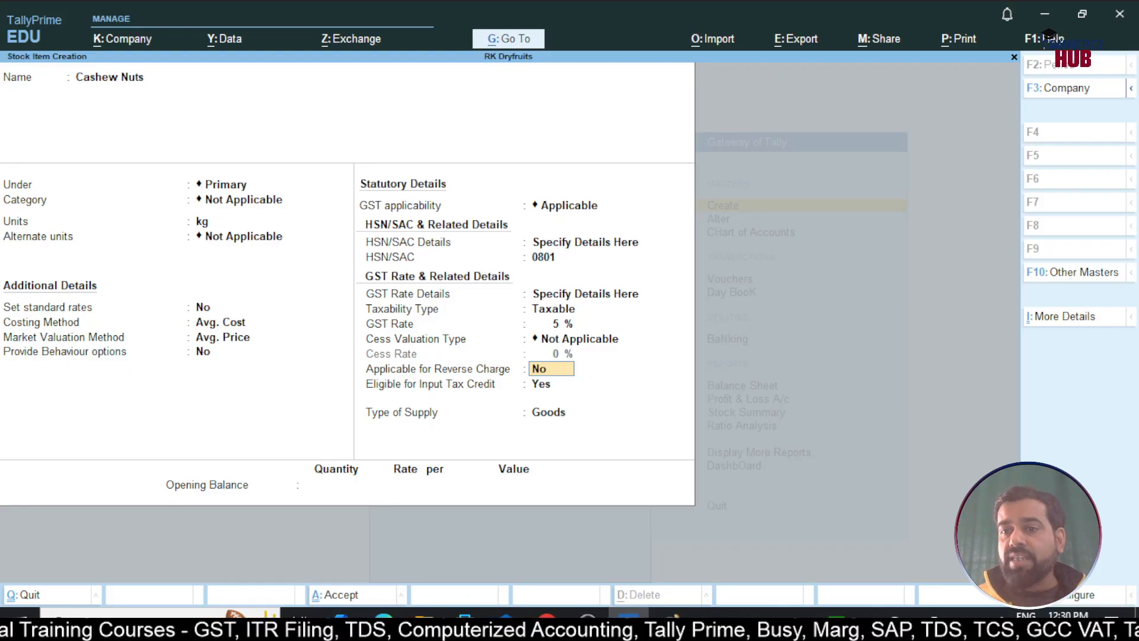
{"action": "key", "text": "F12"}
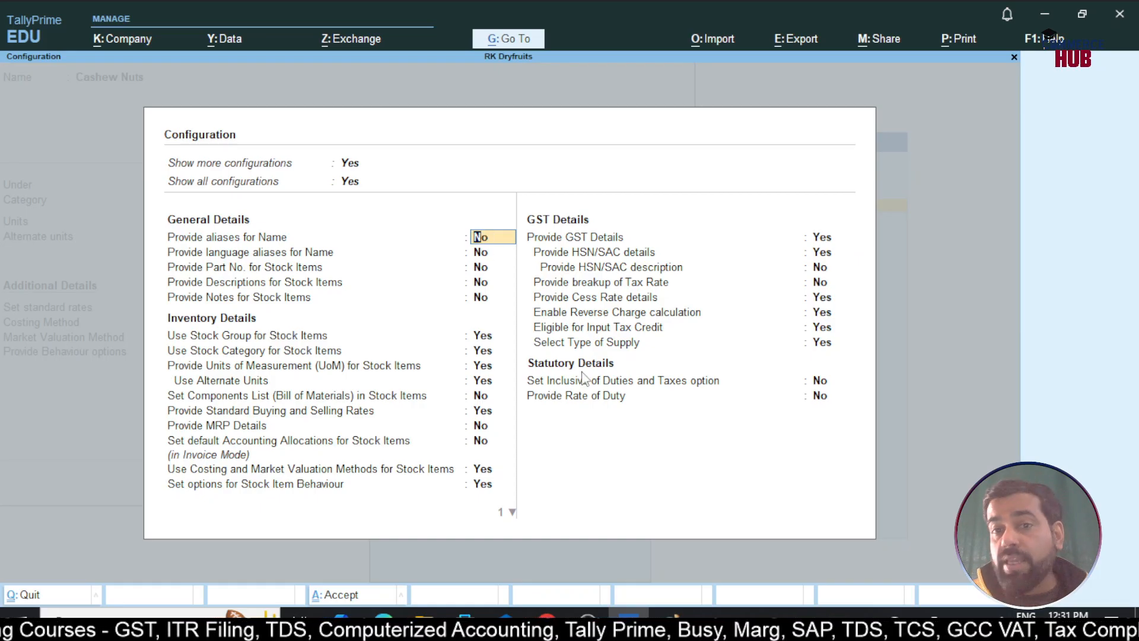
Accept the stock item configuration with the reverse charge calculation setting
{"action": "left_click", "coordinate": [553, 316]}
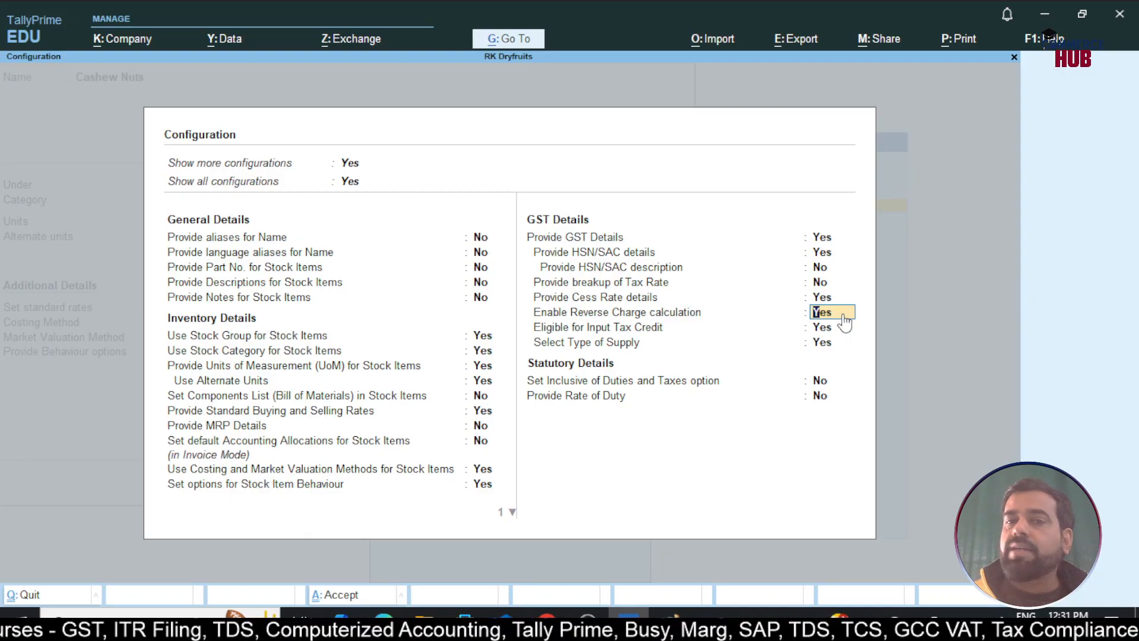
{"action": "key", "text": "ctrl"}
{"action": "key", "text": "ctrl+a"}
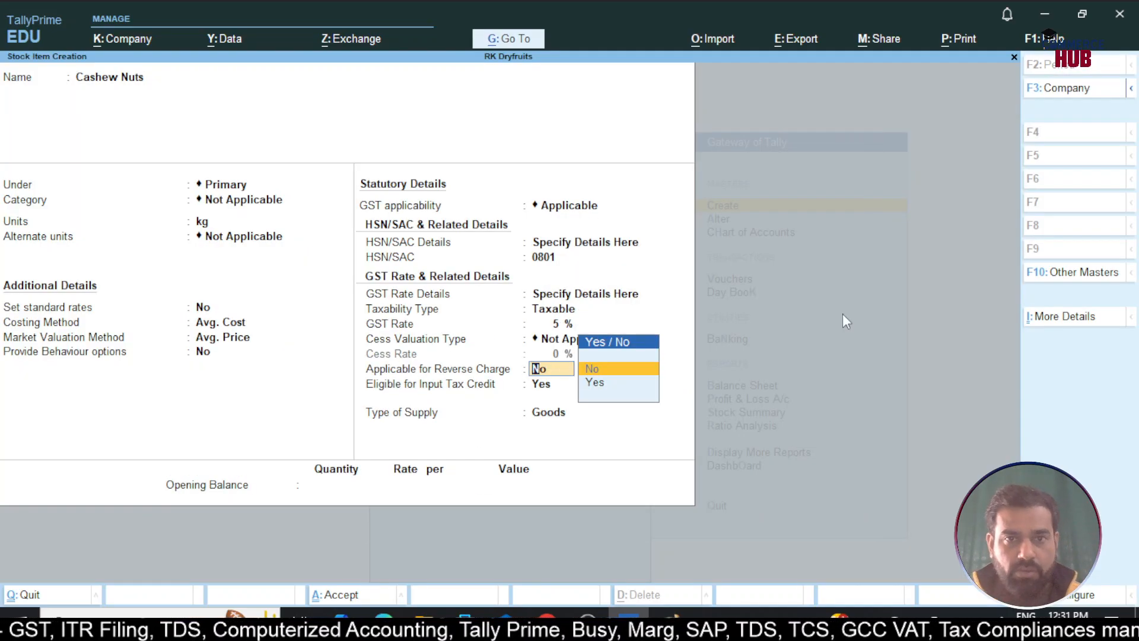
Mark Cashew Nuts as reverse charge Yes, ITC eligible, Goods supply; save and exit to Gateway
{"action": "key", "text": "Down"}
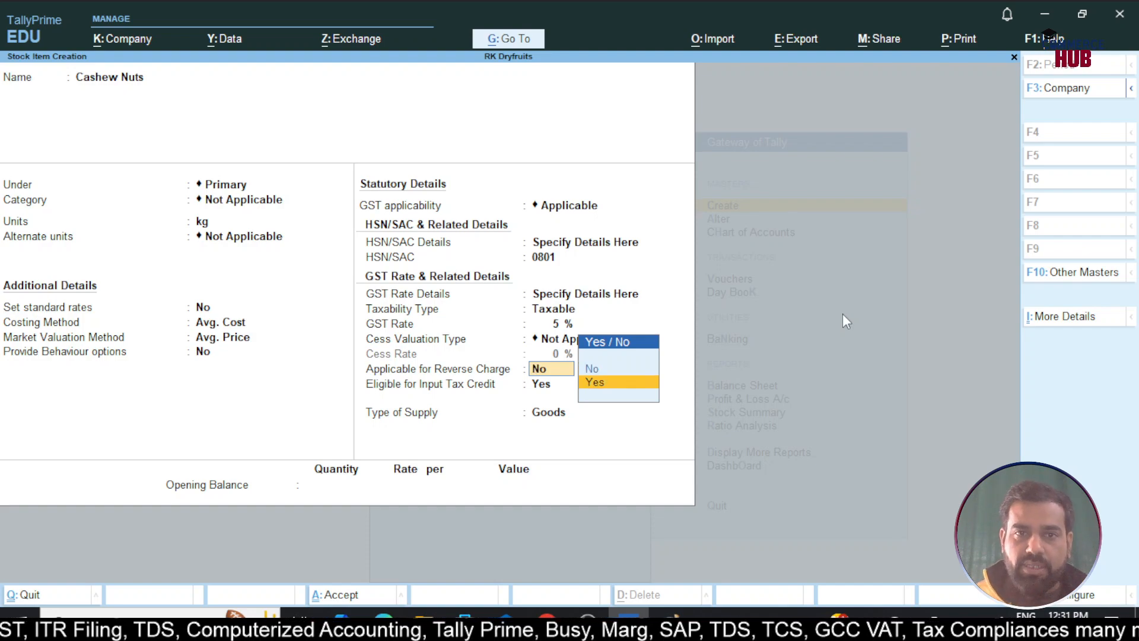
{"action": "key", "text": "Return"}
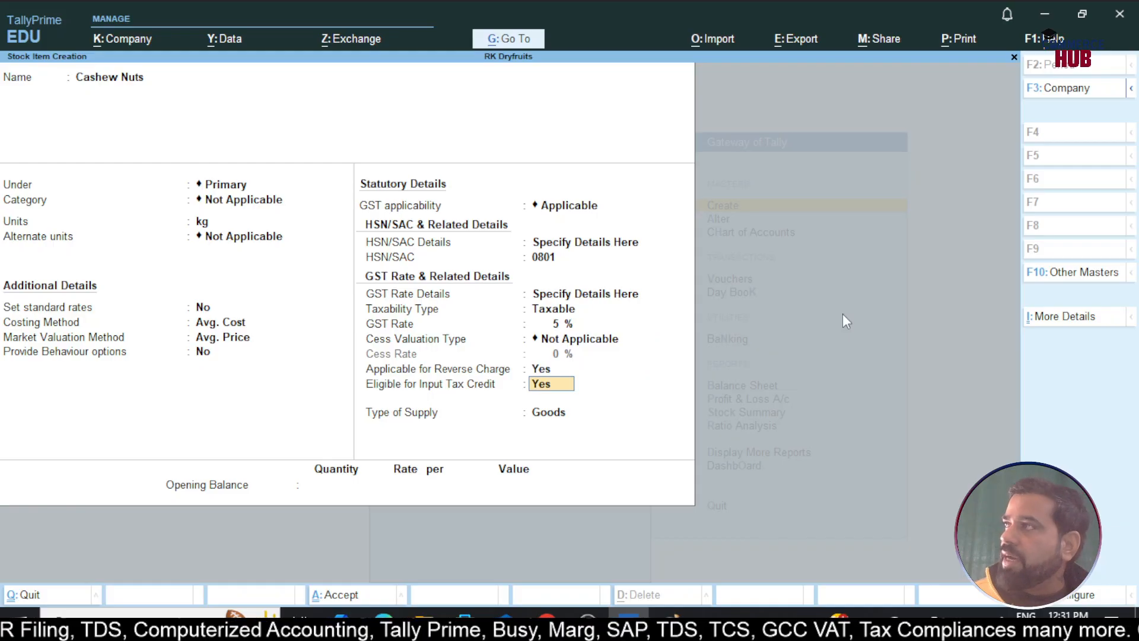
{"action": "key", "text": "Return"}
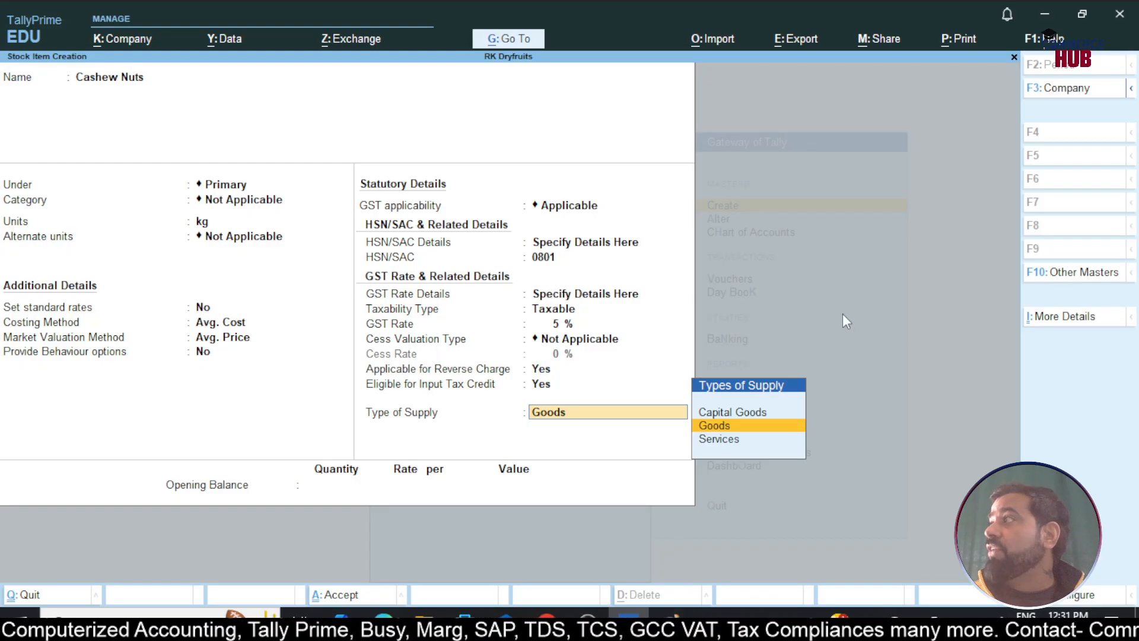
{"action": "key", "text": "Return"}
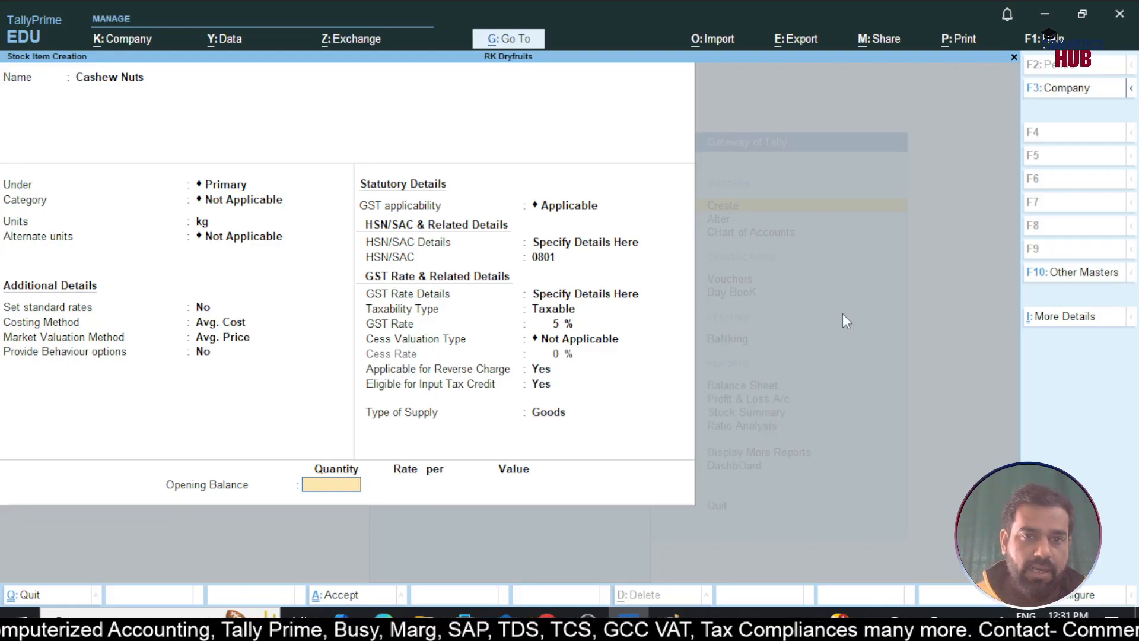
{"action": "key", "text": "Return"}
{"action": "key", "text": "Return"}
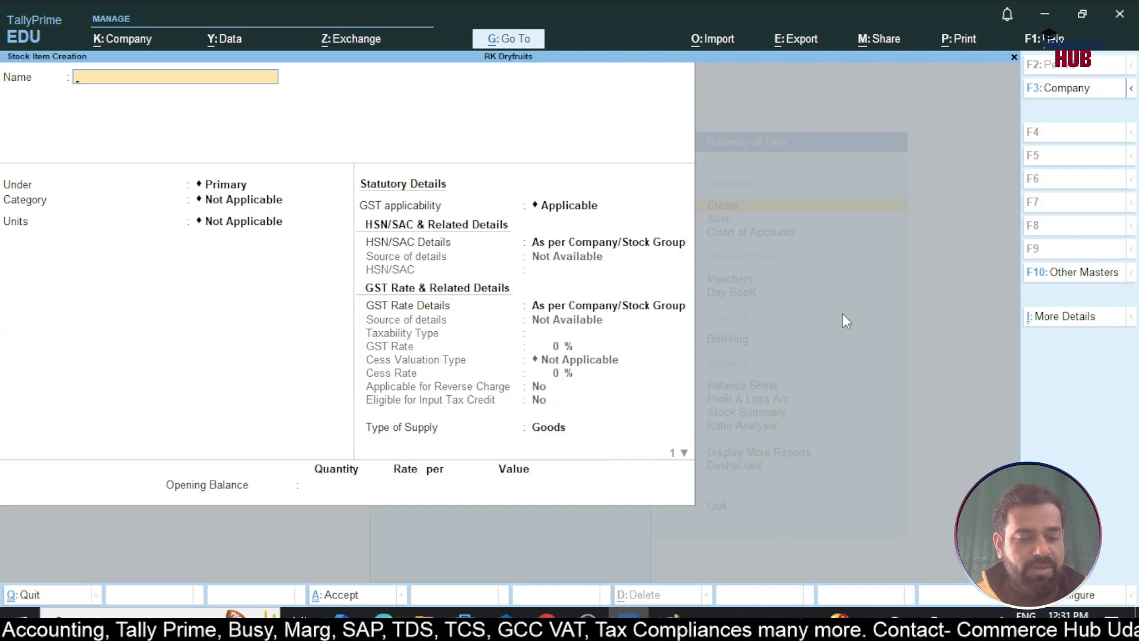
{"action": "key", "text": "Escape"}
{"action": "key", "text": "Escape"}
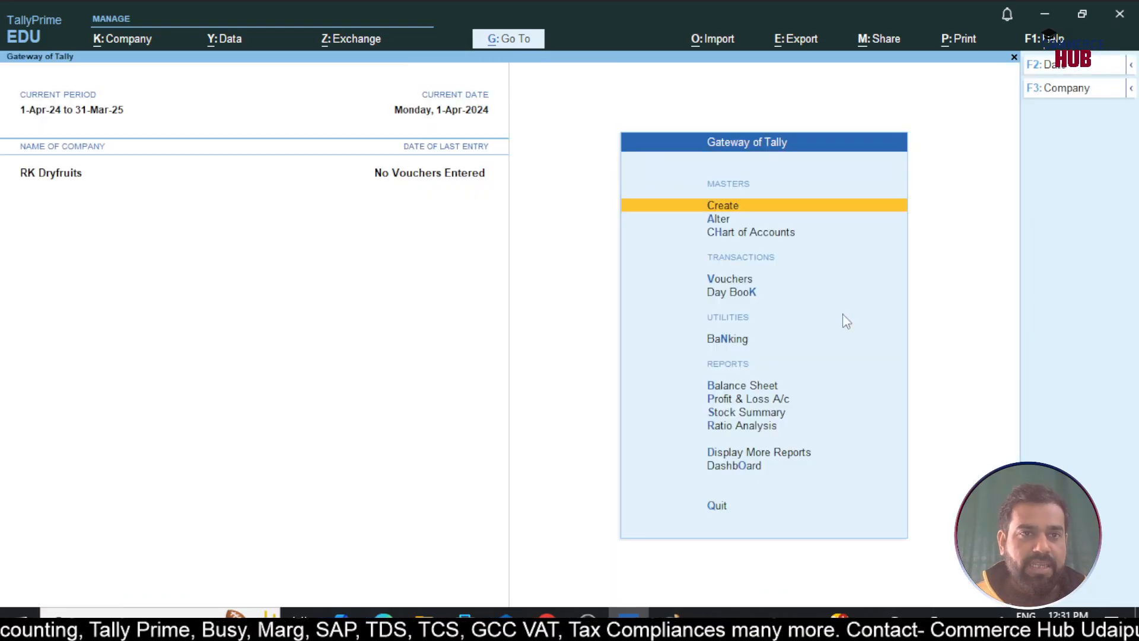
Handwrite an underlined 'Step 4 → Ledger Create' line in Paint, then return to TallyPrime
{"action": "key", "text": "alt+Tab"}
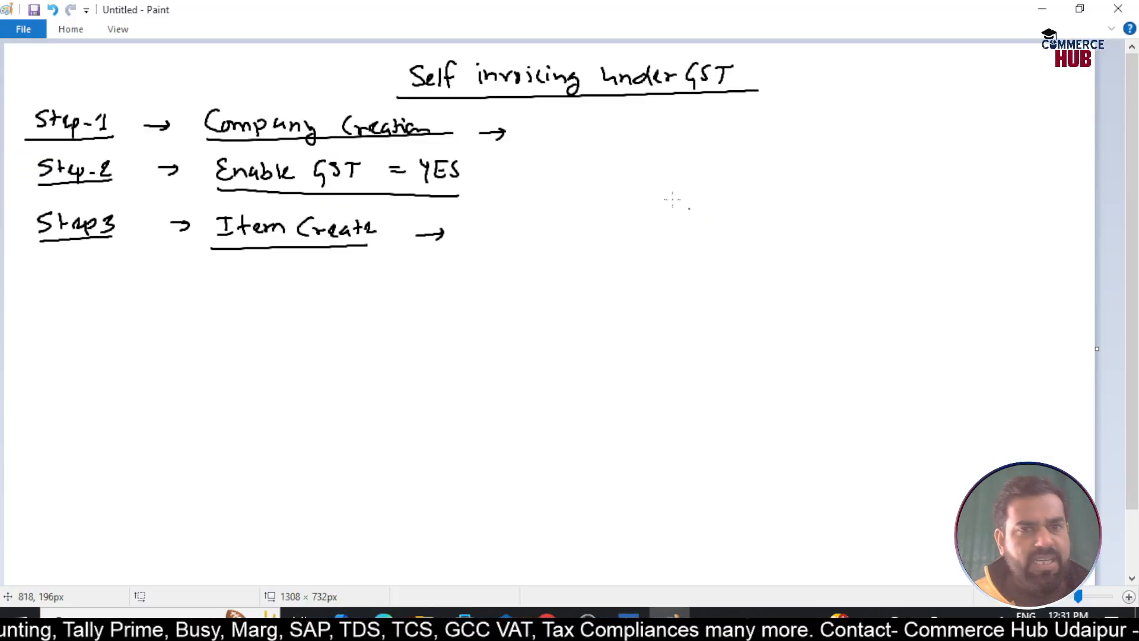
{"action": "mouse_move", "coordinate": [66, 275]}
{"action": "left_mouse_down"}
{"action": "mouse_move", "coordinate": [54, 294]}
{"action": "mouse_move", "coordinate": [186, 286]}
{"action": "left_mouse_up"}
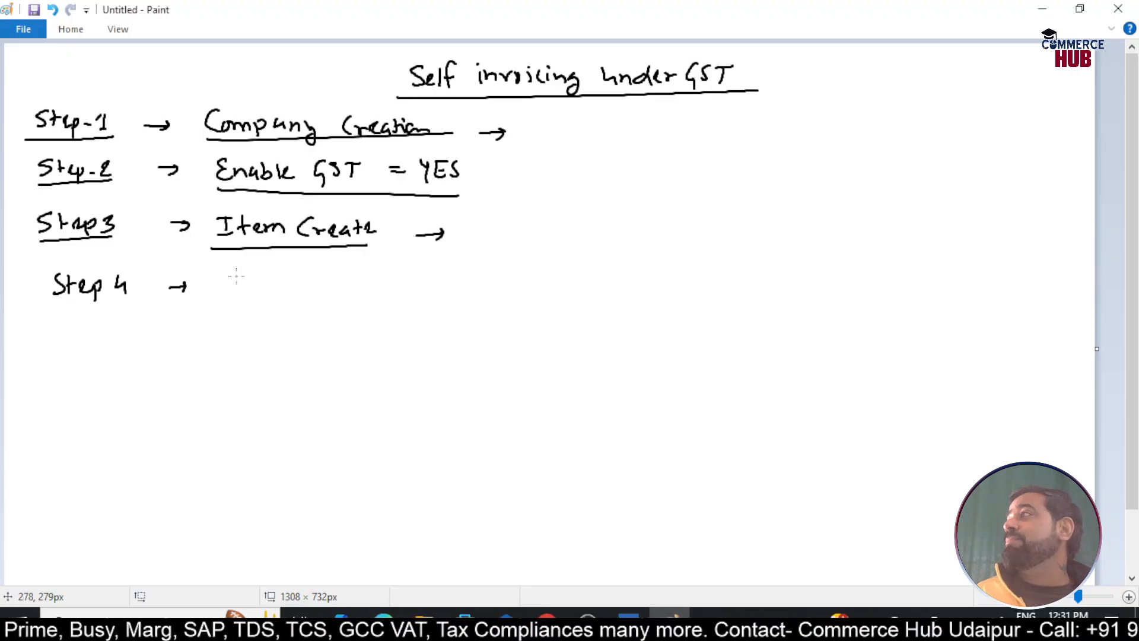
{"action": "mouse_move", "coordinate": [223, 268]}
{"action": "left_mouse_down"}
{"action": "mouse_move", "coordinate": [220, 292]}
{"action": "mouse_move", "coordinate": [266, 276]}
{"action": "mouse_move", "coordinate": [285, 297]}
{"action": "mouse_move", "coordinate": [411, 286]}
{"action": "left_mouse_up"}
{"action": "mouse_move", "coordinate": [246, 314]}
{"action": "left_mouse_down"}
{"action": "mouse_move", "coordinate": [431, 306]}
{"action": "mouse_move", "coordinate": [475, 290]}
{"action": "mouse_move", "coordinate": [467, 297]}
{"action": "left_mouse_up"}
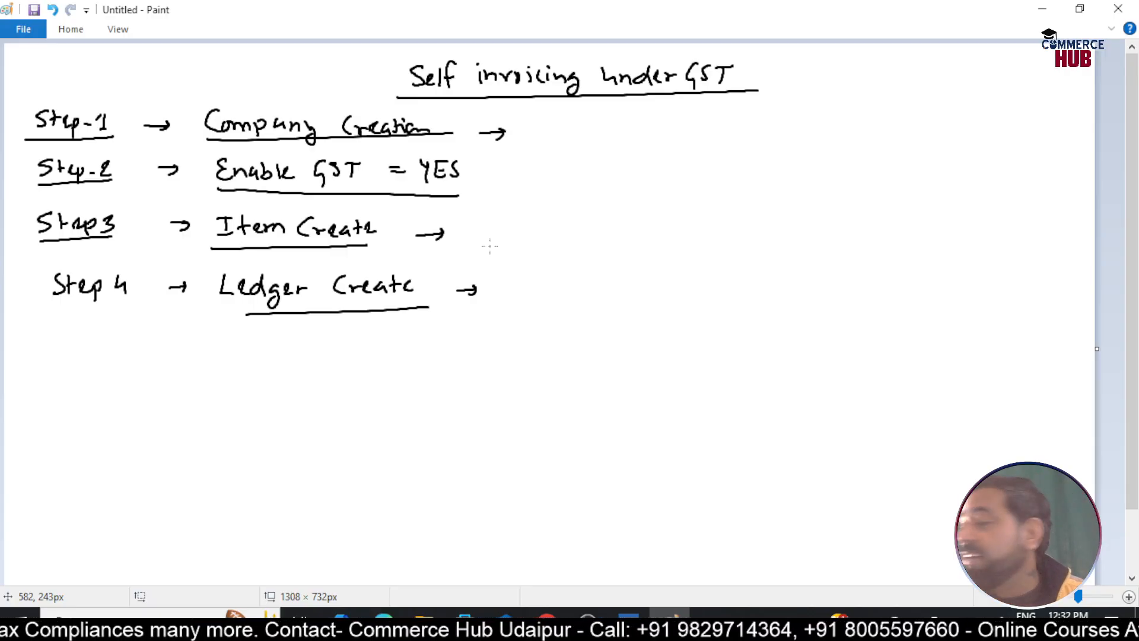
{"action": "key", "text": "alt+Tab"}
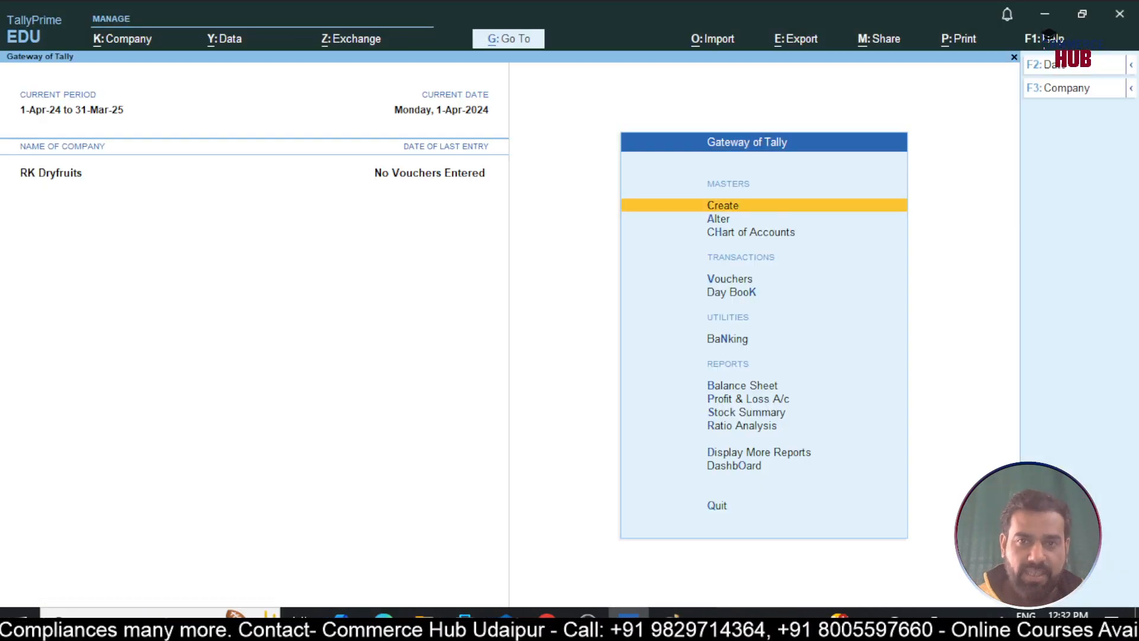
Create a ledger named 'Legal Services' under Indirect Expenses
{"action": "key", "text": "Return"}
{"action": "key", "text": "Down"}
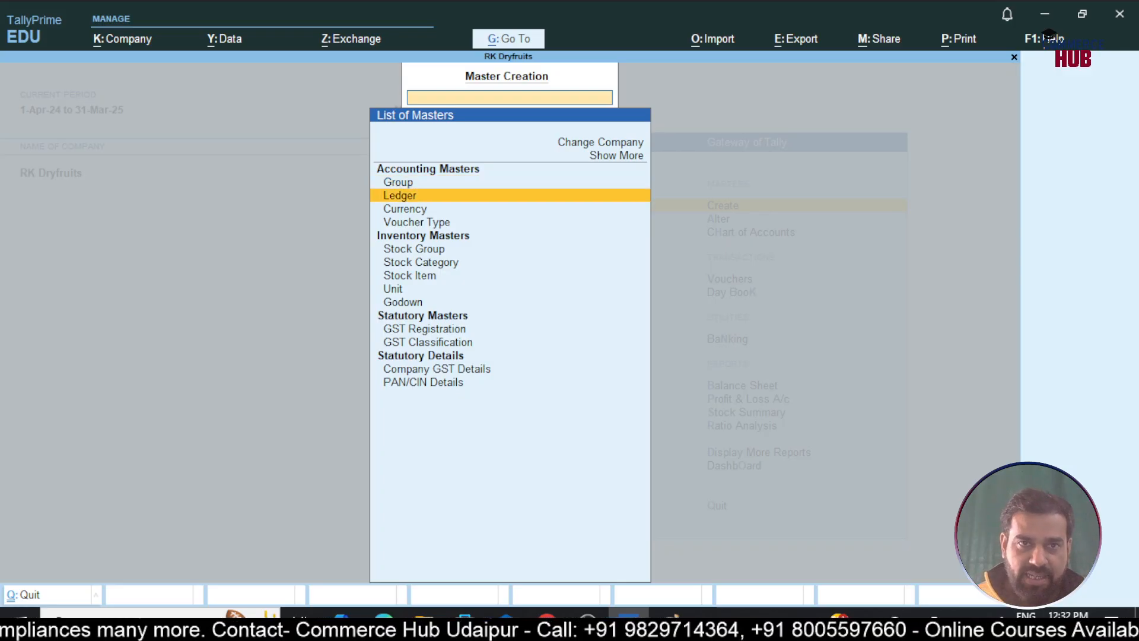
{"action": "key", "text": "Return"}
{"action": "type", "text": "Leg"}
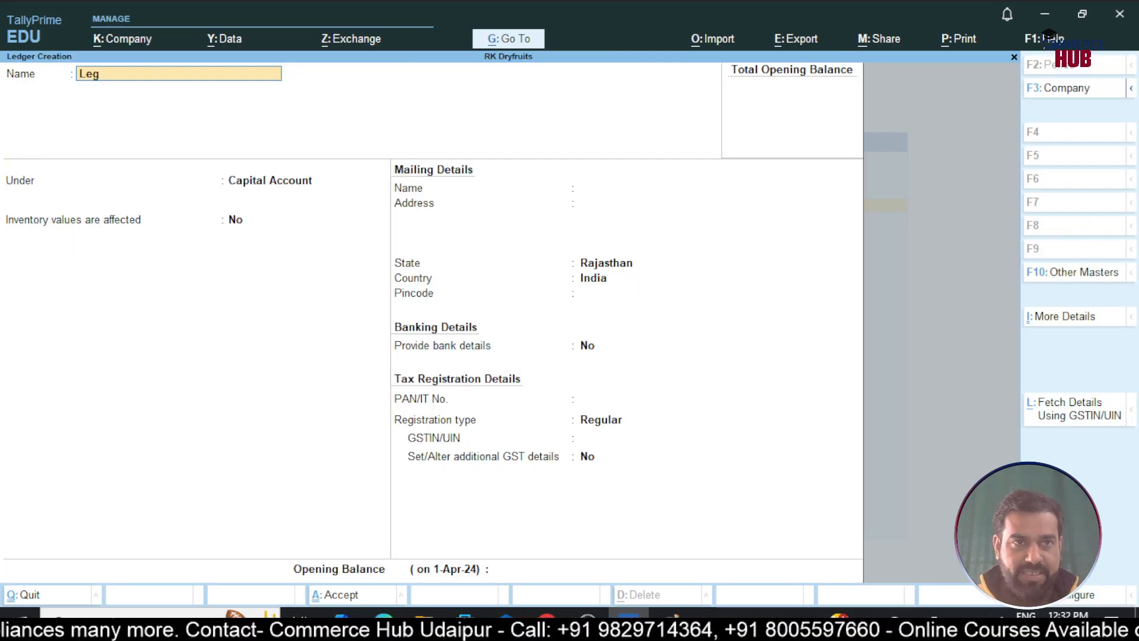
{"action": "type", "text": "al fees"}
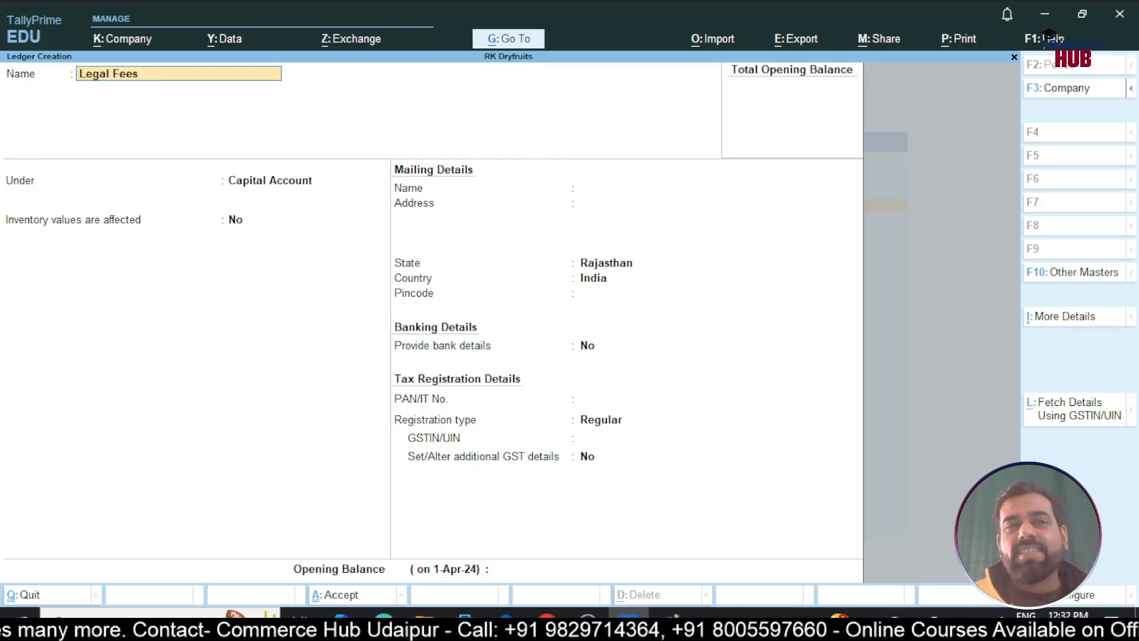
{"action": "key", "text": "BackSpace"}
{"action": "key", "text": "BackSpace"}
{"action": "key", "text": "BackSpace"}
{"action": "key", "text": "BackSpace"}
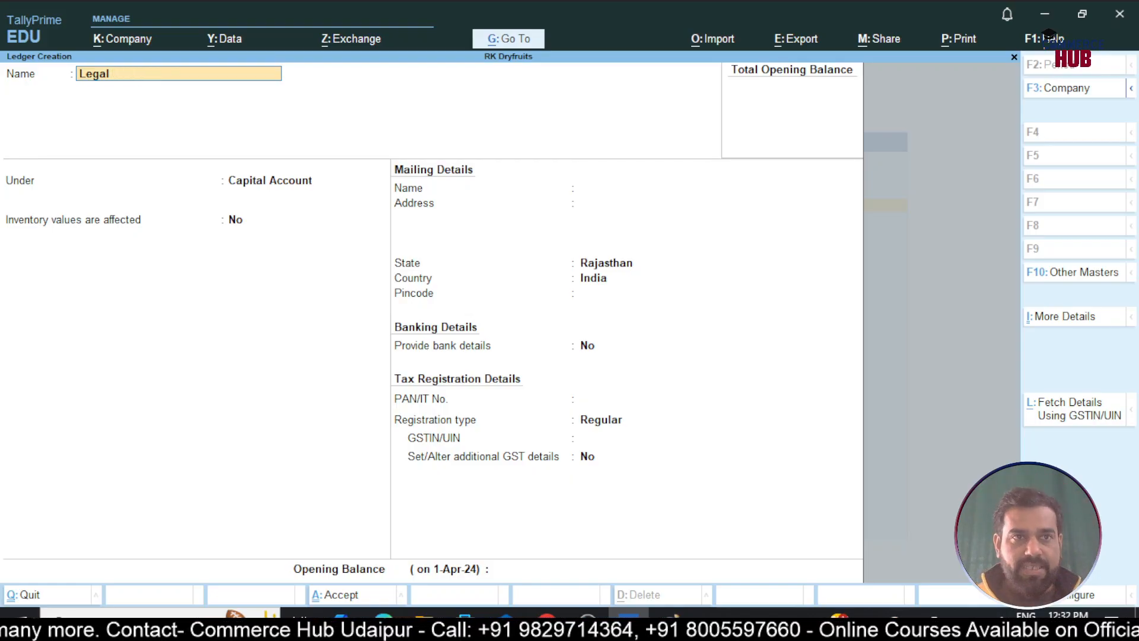
{"action": "type", "text": "Services"}
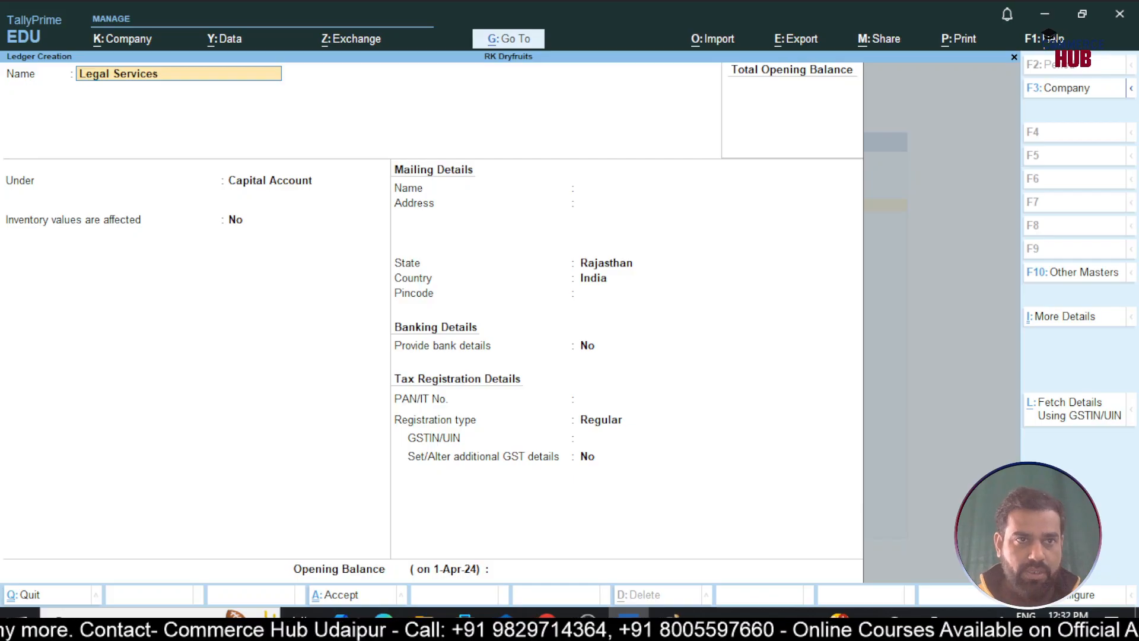
{"action": "key", "text": "Return"}
{"action": "type", "text": "Ind"}
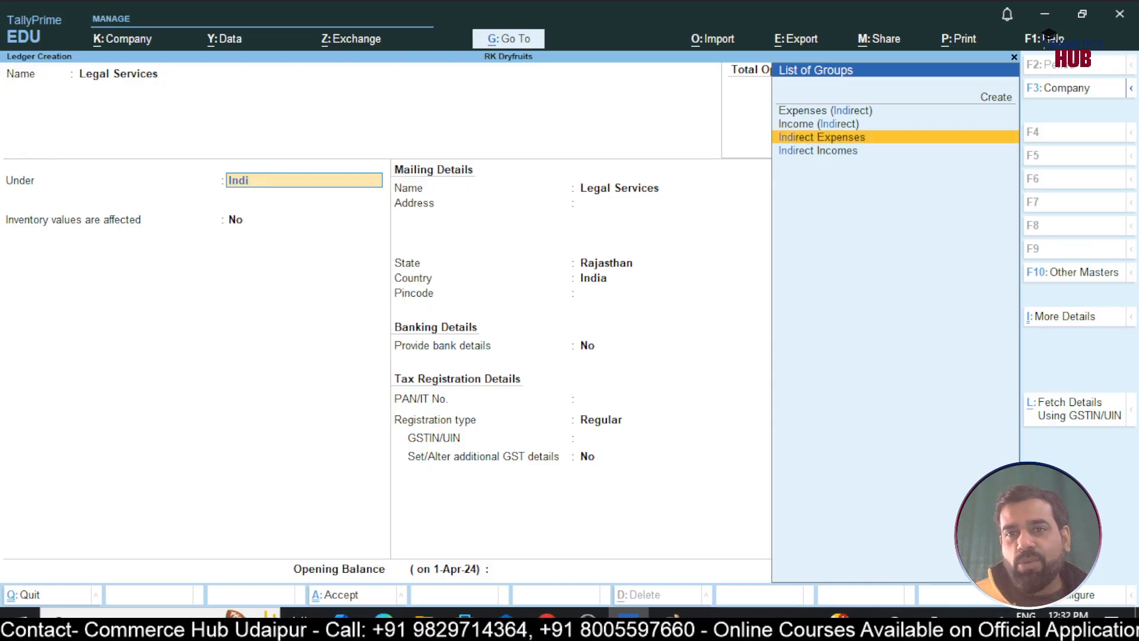
{"action": "type", "text": "i"}
{"action": "key", "text": "Return"}
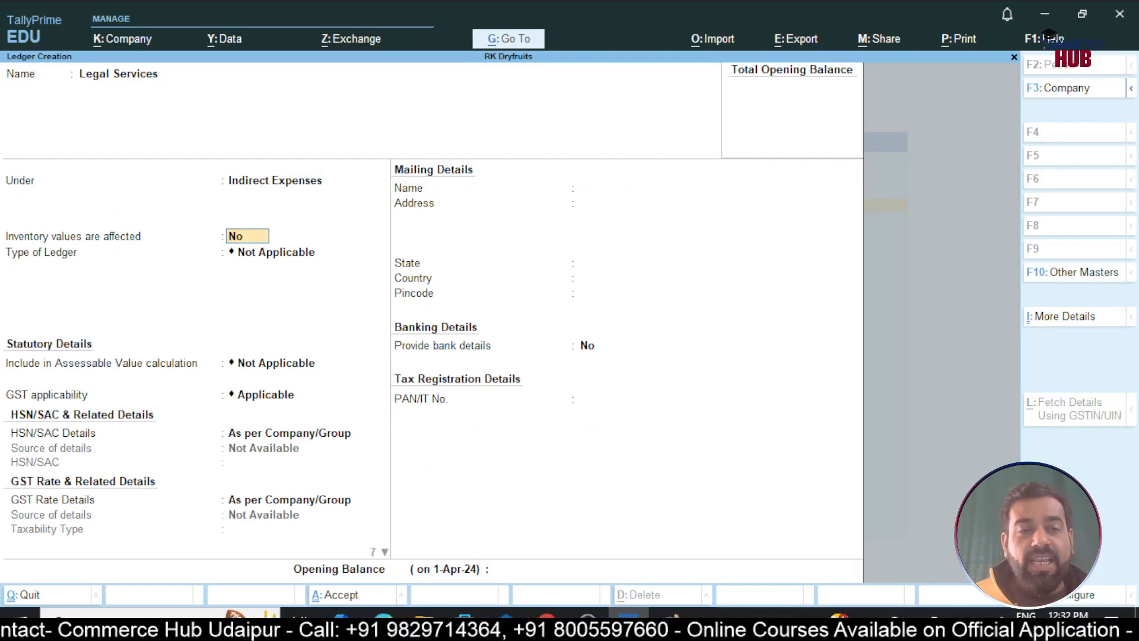
Make the ledger GST applicable with SAC 9982 and taxable GST rate details specified here
{"action": "key", "text": "Return"}
{"action": "key", "text": "Return"}
{"action": "key", "text": "Return"}
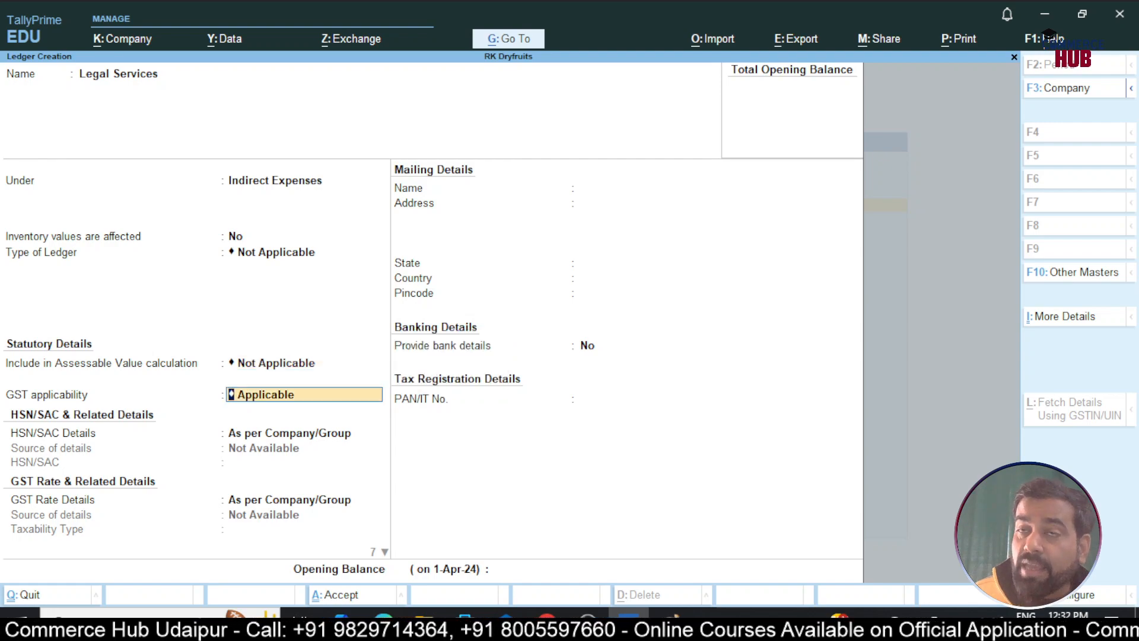
{"action": "key", "text": "Return"}
{"action": "key", "text": "Down"}
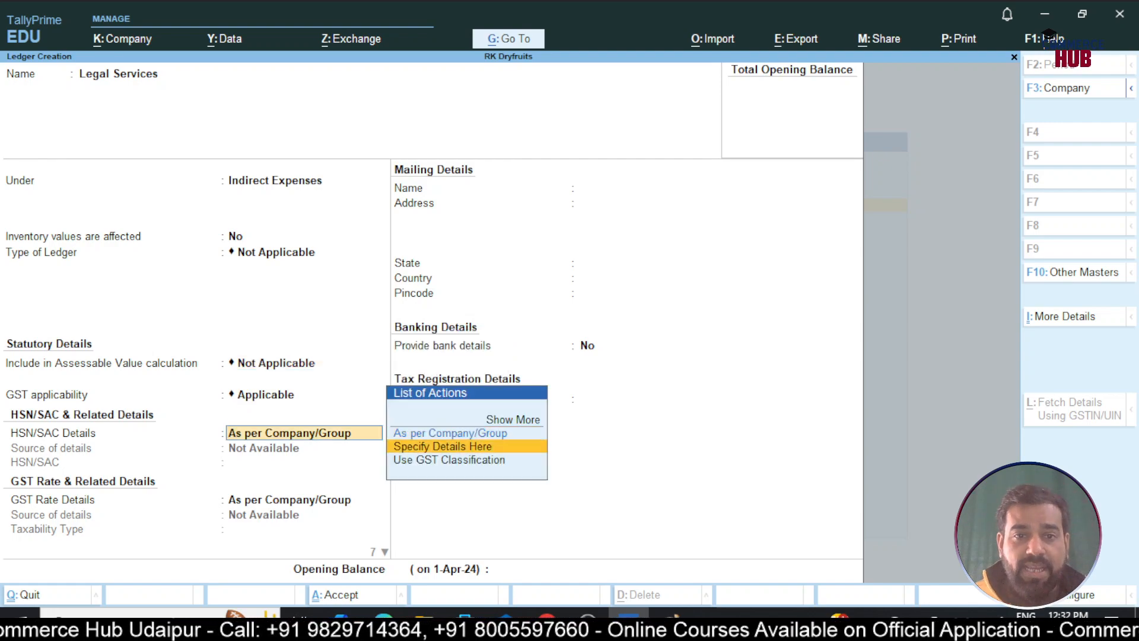
{"action": "key", "text": "Return"}
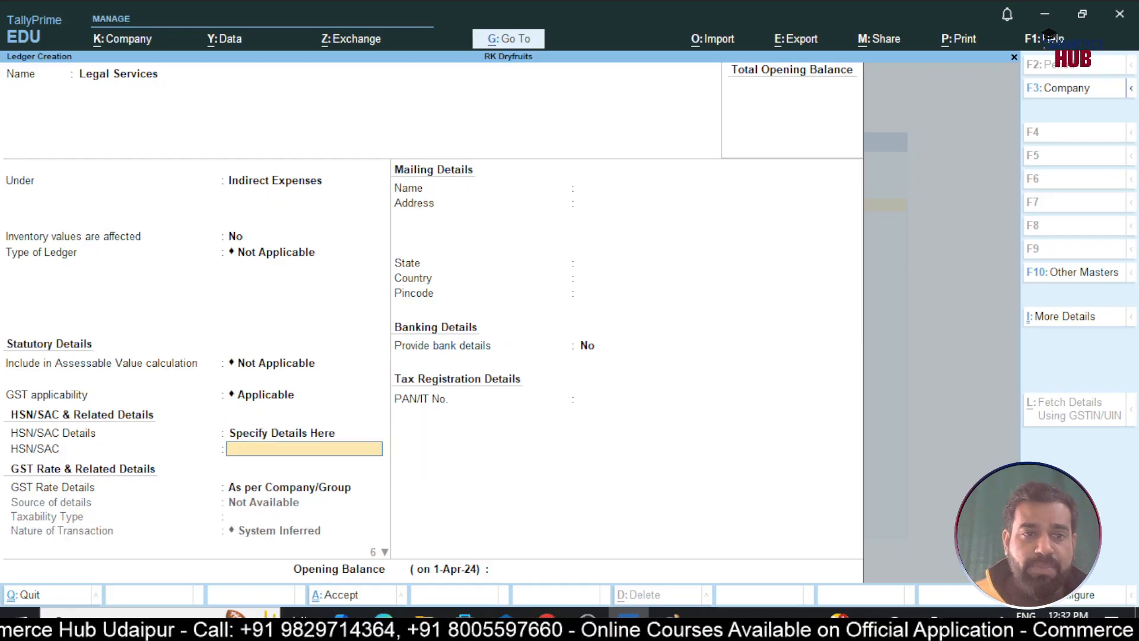
{"action": "type", "text": "9982"}
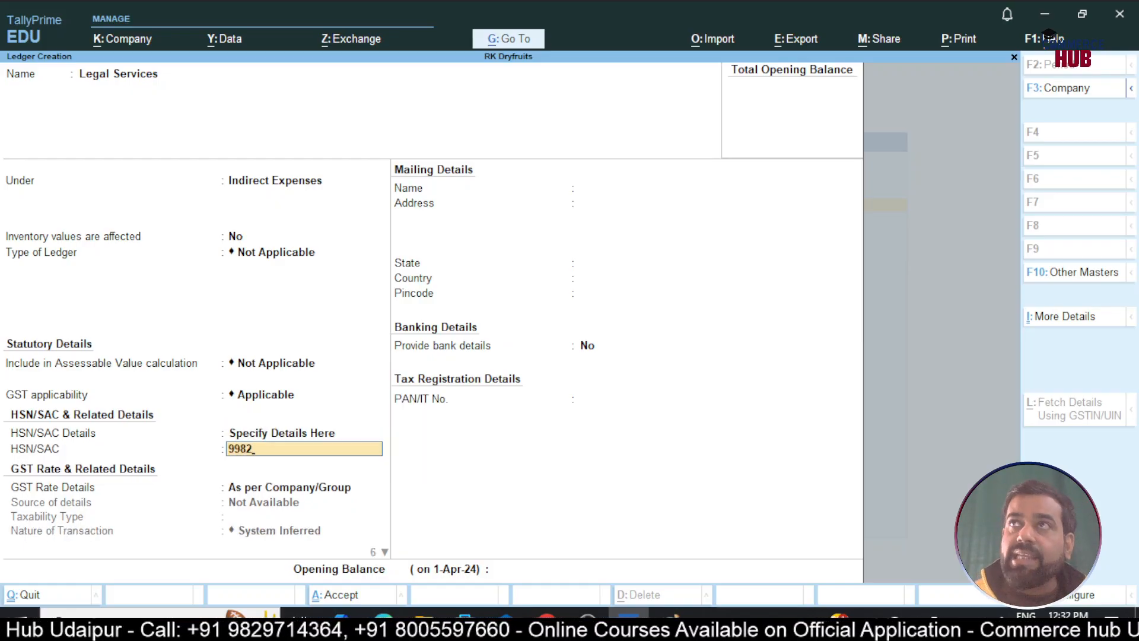
{"action": "key", "text": "Return"}
{"action": "key", "text": "Down"}
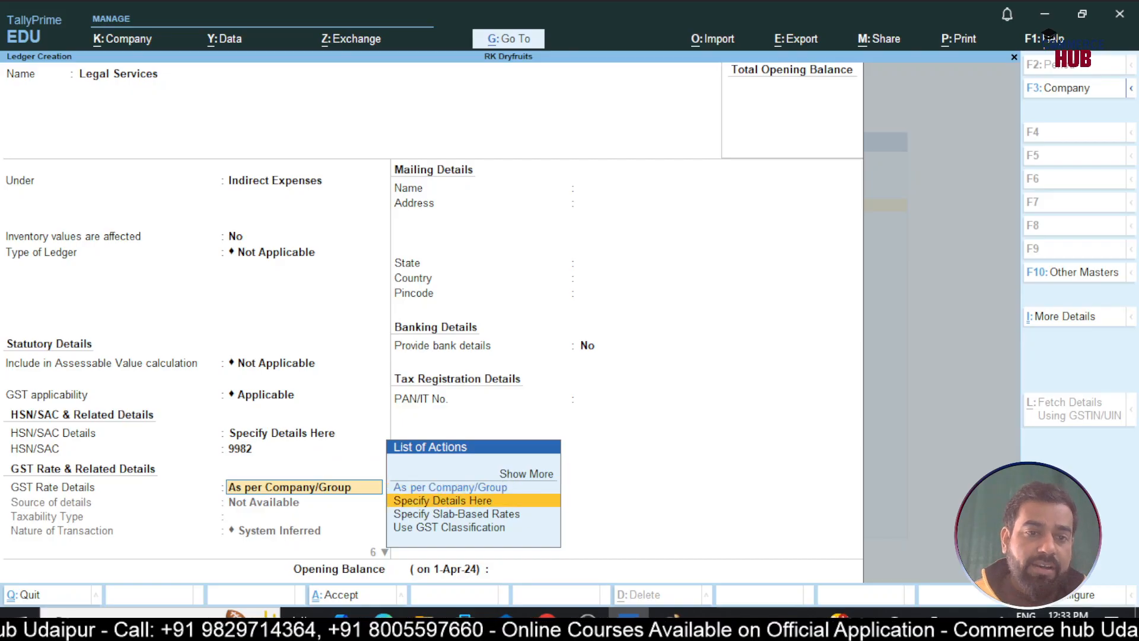
{"action": "key", "text": "Return"}
{"action": "key", "text": "Return"}
{"action": "key", "text": "Return"}
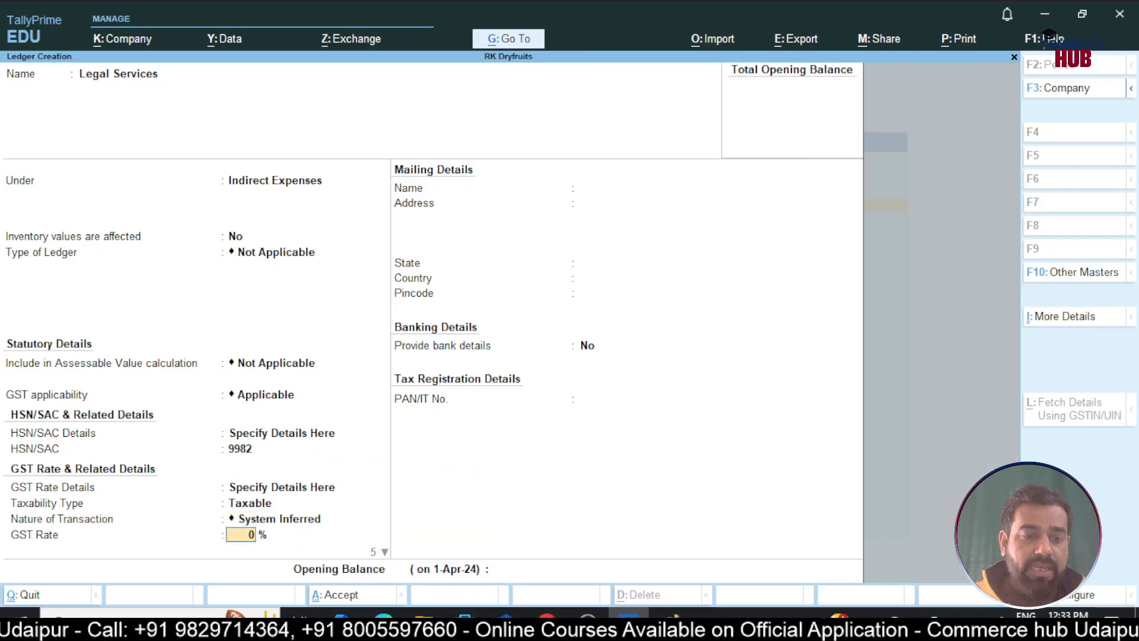
Set 18% GST, no cess, reverse charge Yes, ITC Yes and supply type Services
{"action": "type", "text": "18"}
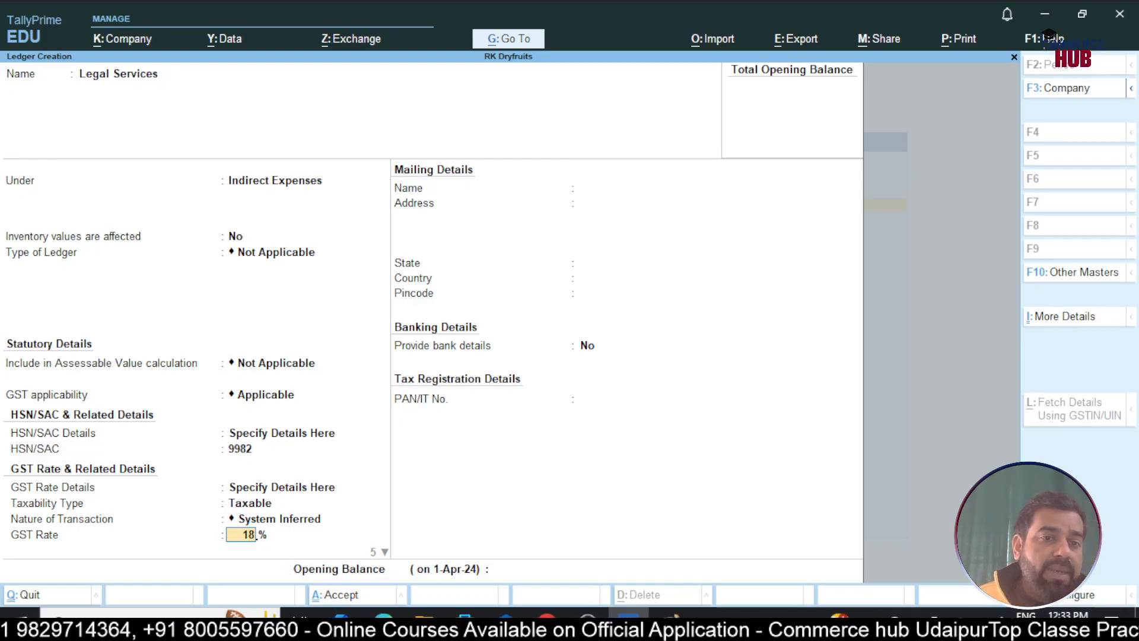
{"action": "key", "text": "Return"}
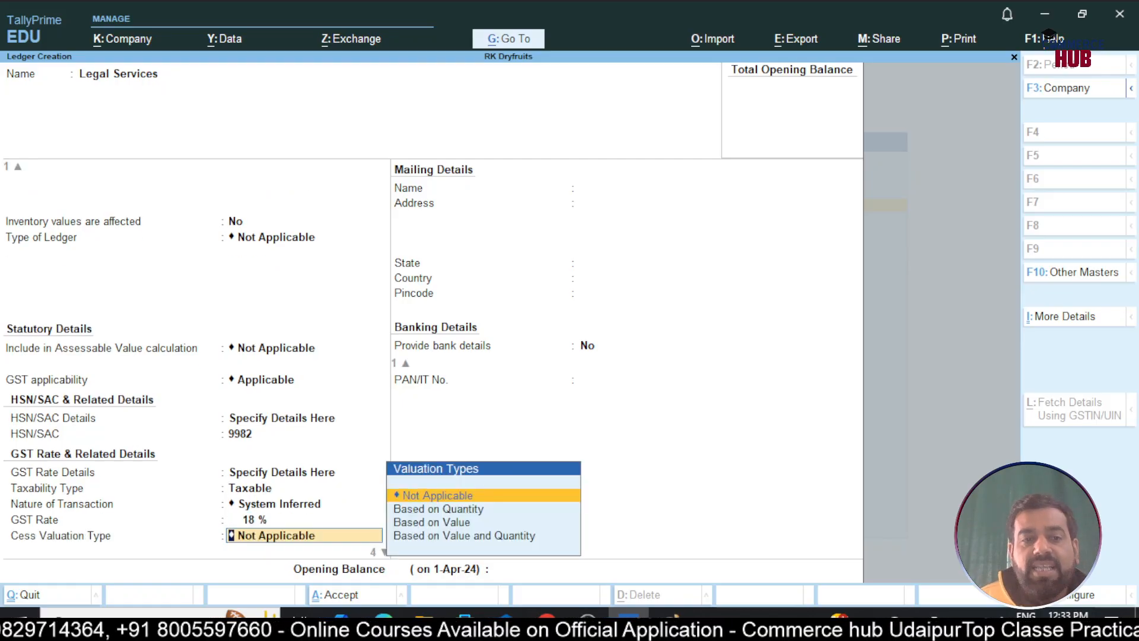
{"action": "key", "text": "Return"}
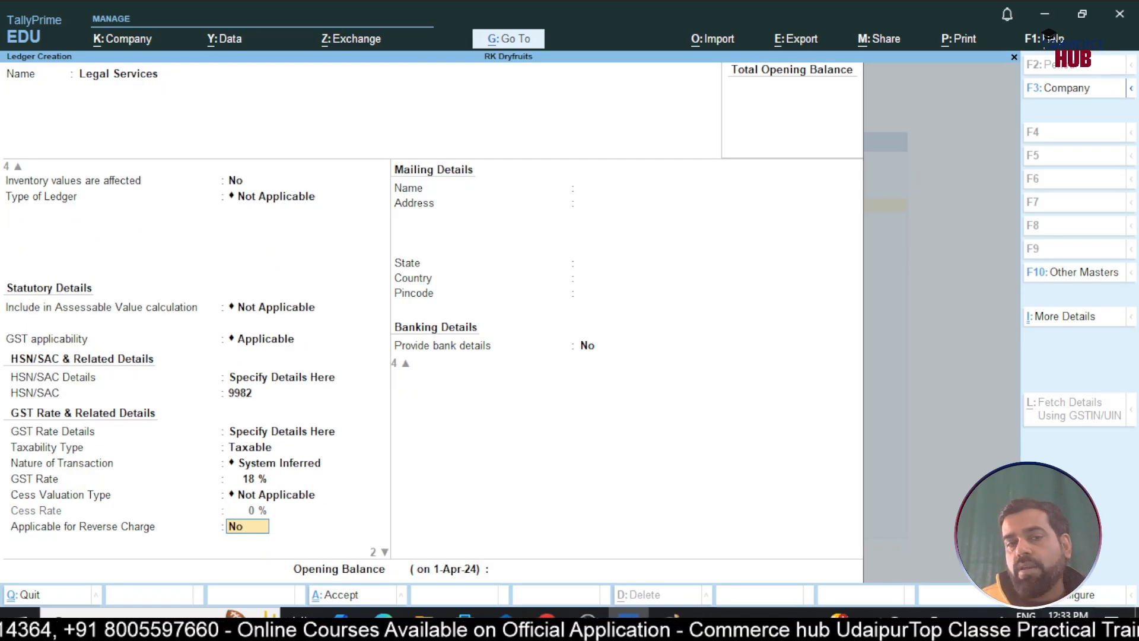
{"action": "type", "text": "y"}
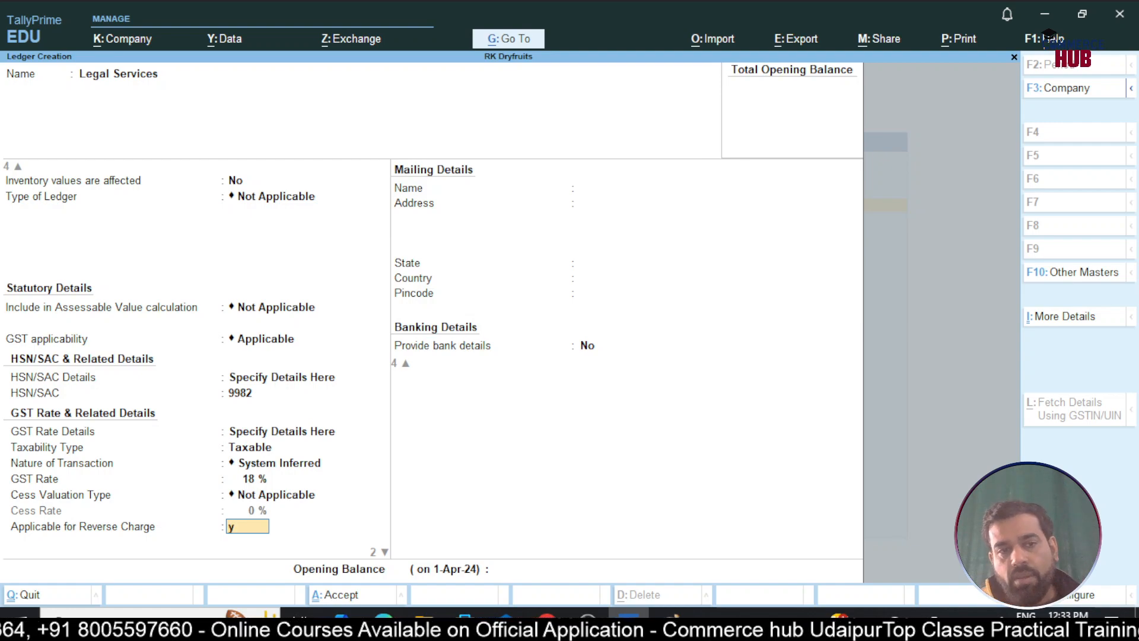
{"action": "key", "text": "Return"}
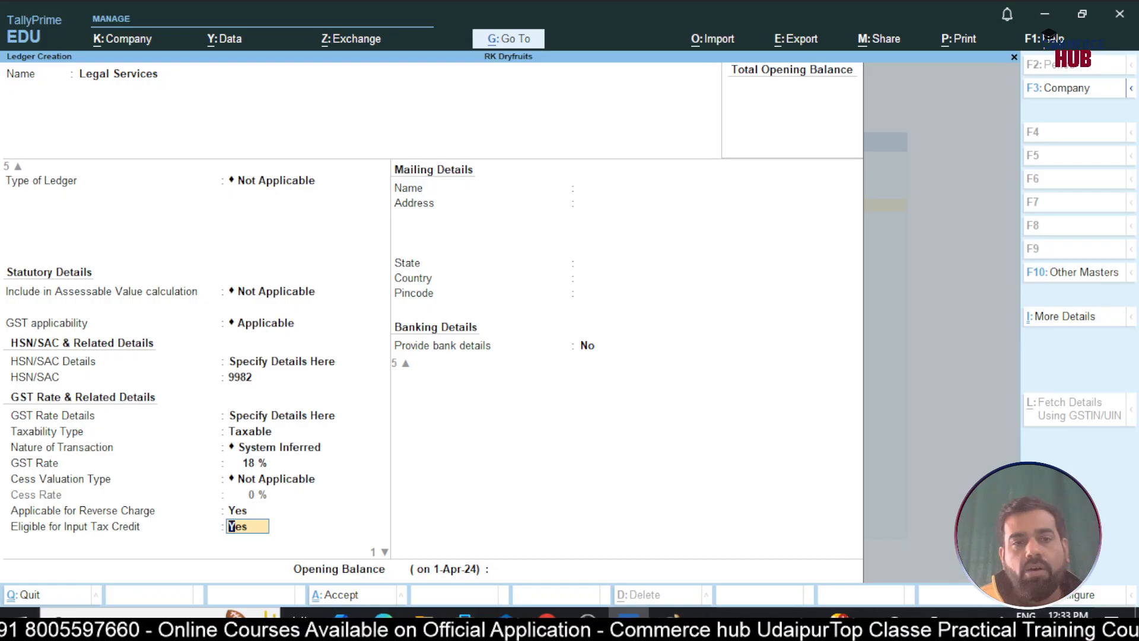
{"action": "key", "text": "Return"}
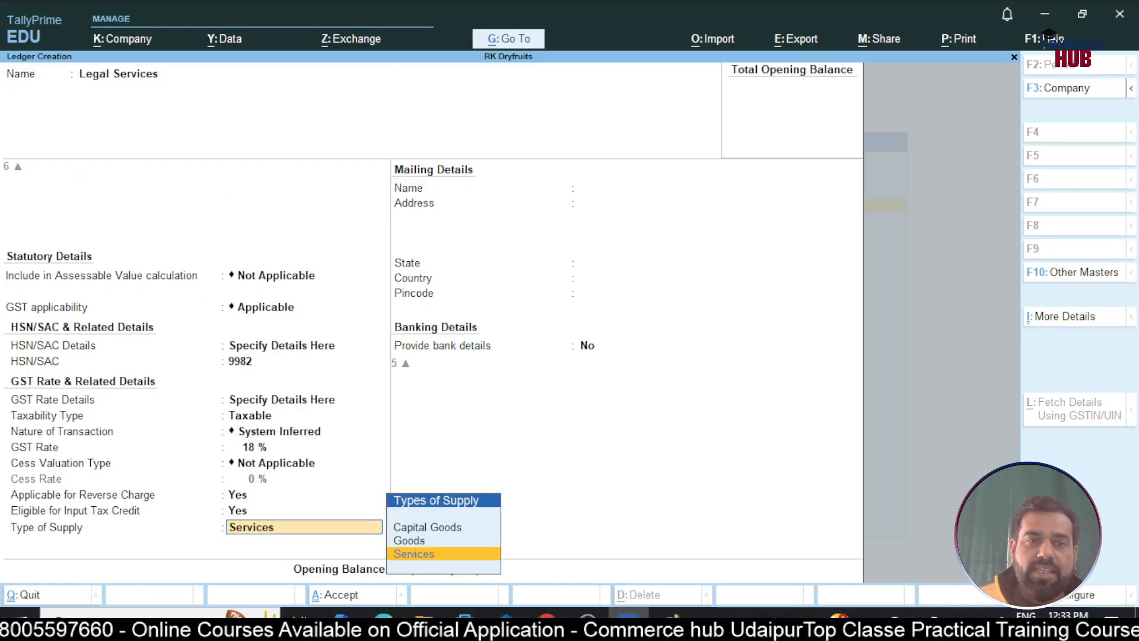
{"action": "key", "text": "Return"}
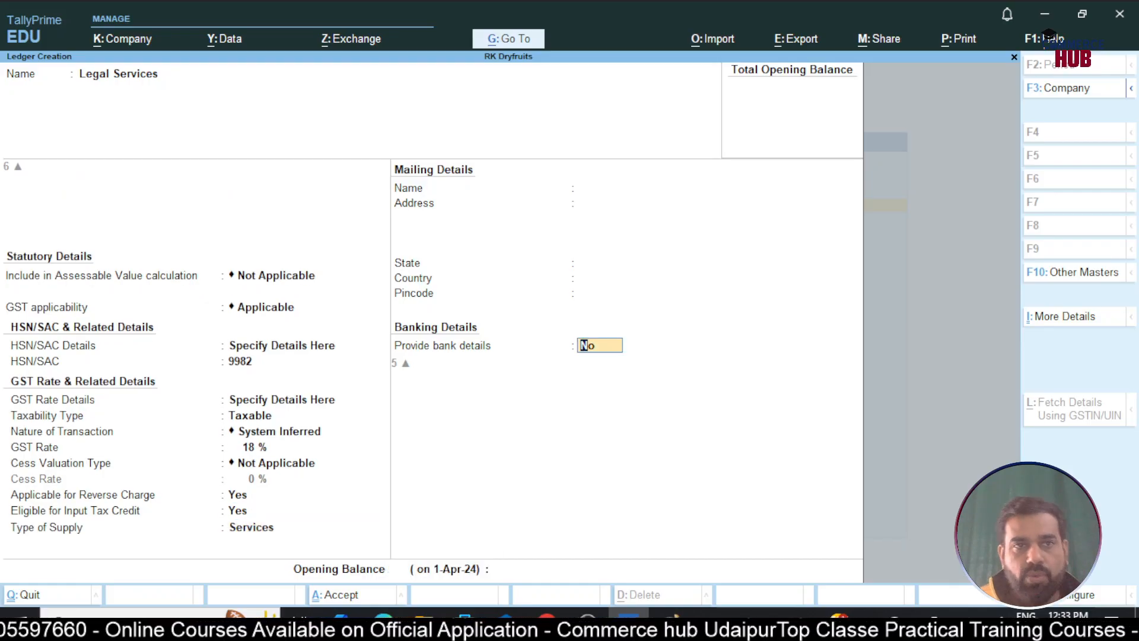
Save the Legal Services ledger, return to the Gateway, and bring up the Paint notes
{"action": "key", "text": "Return"}
{"action": "key", "text": "Return"}
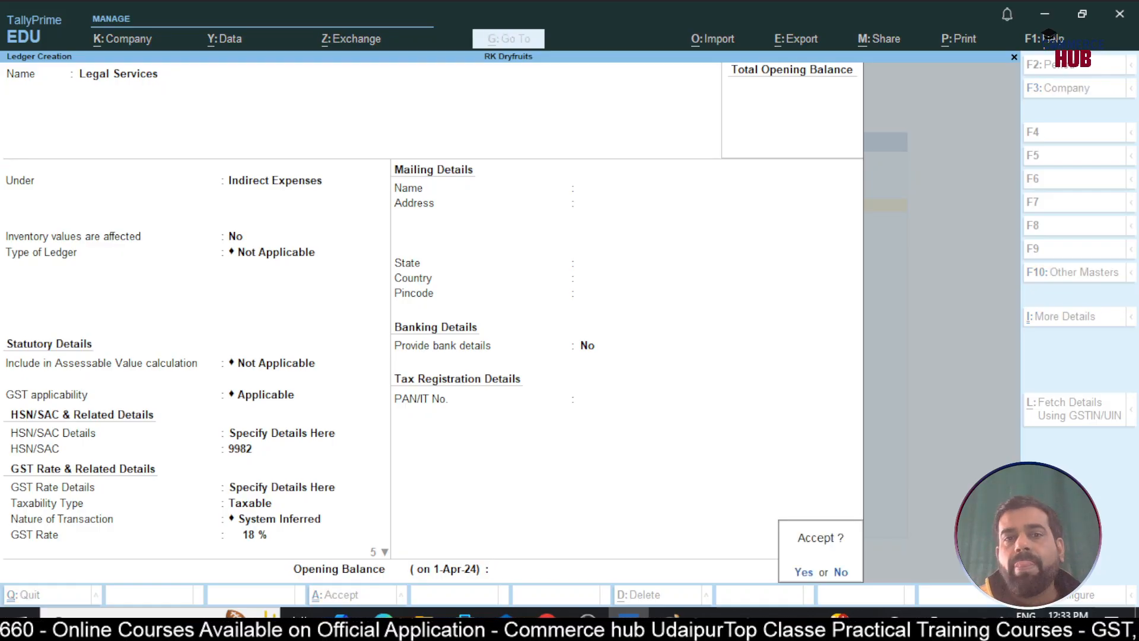
{"action": "key", "text": "Return"}
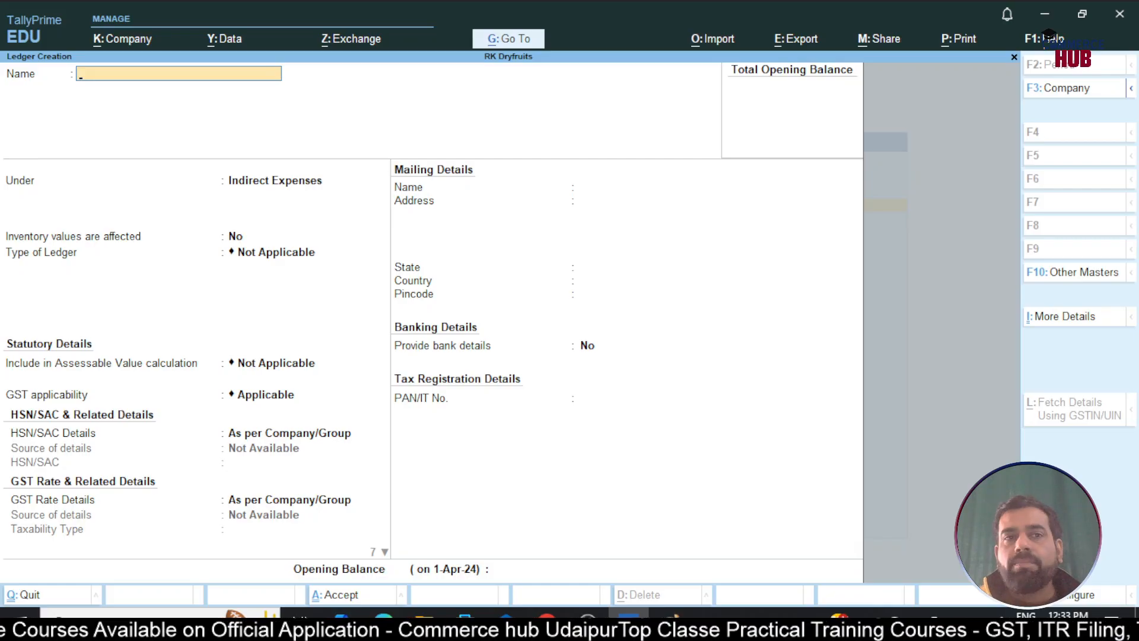
{"action": "key", "text": "Escape"}
{"action": "key", "text": "Escape"}
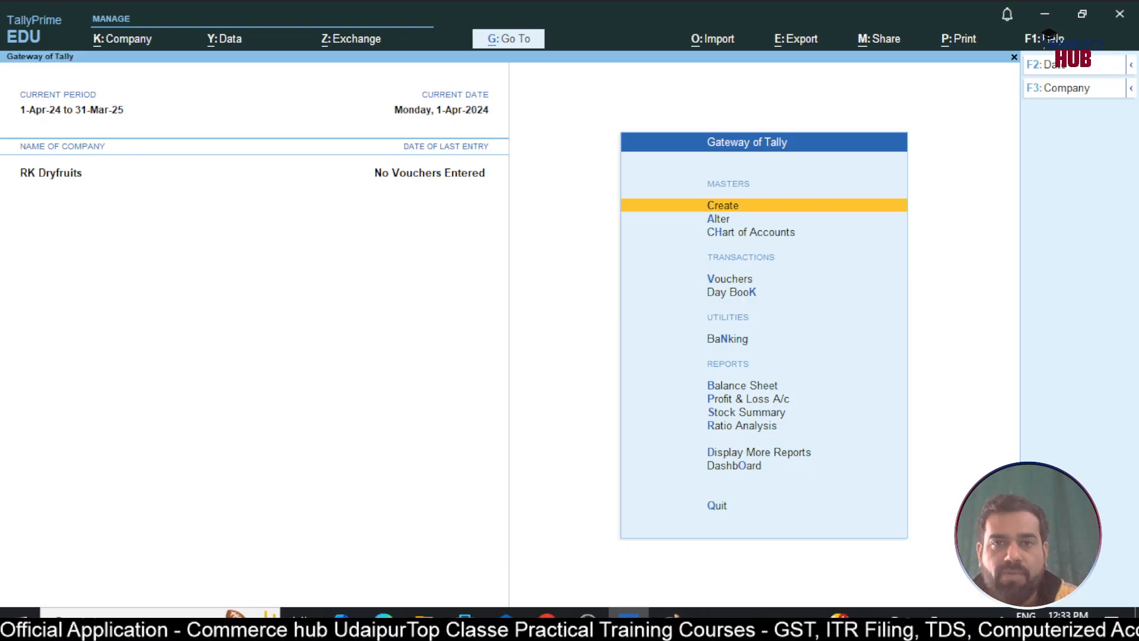
{"action": "key", "text": "alt+Tab"}
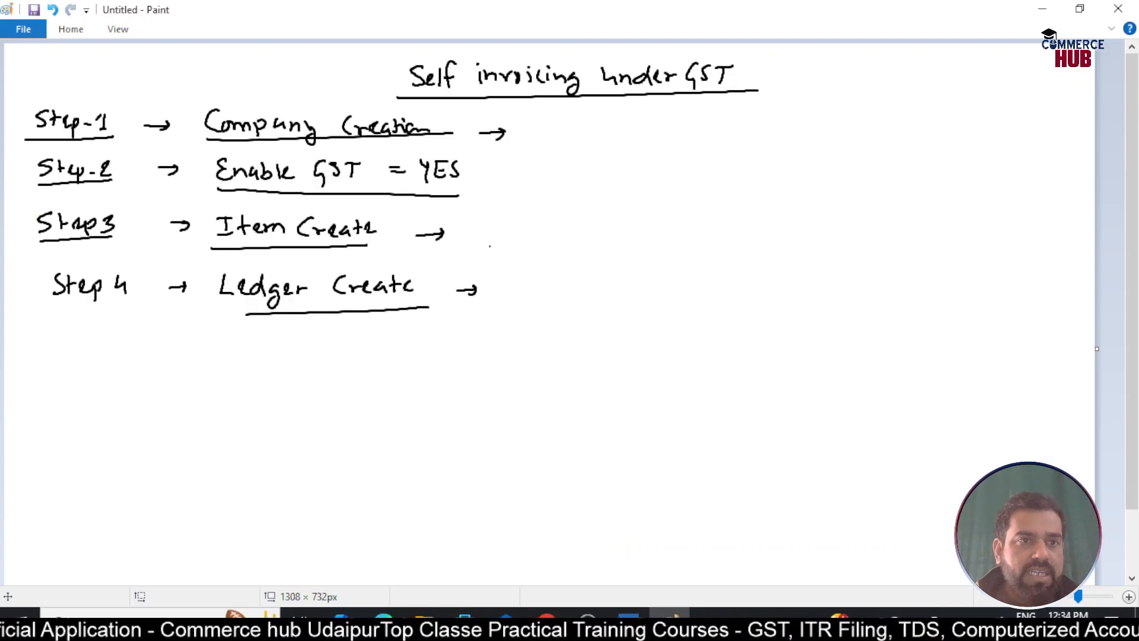
Handwrite 'Step 5 → Voucher Creation →' below Step 4 with underlines and arrows
{"action": "mouse_move", "coordinate": [73, 351]}
{"action": "left_mouse_down"}
{"action": "mouse_move", "coordinate": [61, 368]}
{"action": "mouse_move", "coordinate": [87, 368]}
{"action": "left_mouse_up"}
{"action": "left_click_drag", "start_coordinate": [80, 356], "coordinate": [106, 375]}
{"action": "left_click_drag", "start_coordinate": [105, 357], "coordinate": [126, 372]}
{"action": "mouse_move", "coordinate": [42, 309]}
{"action": "left_mouse_down"}
{"action": "mouse_move", "coordinate": [132, 302]}
{"action": "mouse_move", "coordinate": [117, 290]}
{"action": "left_mouse_up"}
{"action": "mouse_move", "coordinate": [63, 386]}
{"action": "left_mouse_down"}
{"action": "mouse_move", "coordinate": [156, 385]}
{"action": "mouse_move", "coordinate": [214, 366]}
{"action": "mouse_move", "coordinate": [207, 374]}
{"action": "mouse_move", "coordinate": [280, 363]}
{"action": "mouse_move", "coordinate": [295, 372]}
{"action": "mouse_move", "coordinate": [314, 359]}
{"action": "mouse_move", "coordinate": [332, 372]}
{"action": "mouse_move", "coordinate": [462, 353]}
{"action": "mouse_move", "coordinate": [480, 365]}
{"action": "left_mouse_up"}
{"action": "left_click_drag", "start_coordinate": [252, 390], "coordinate": [531, 366]}
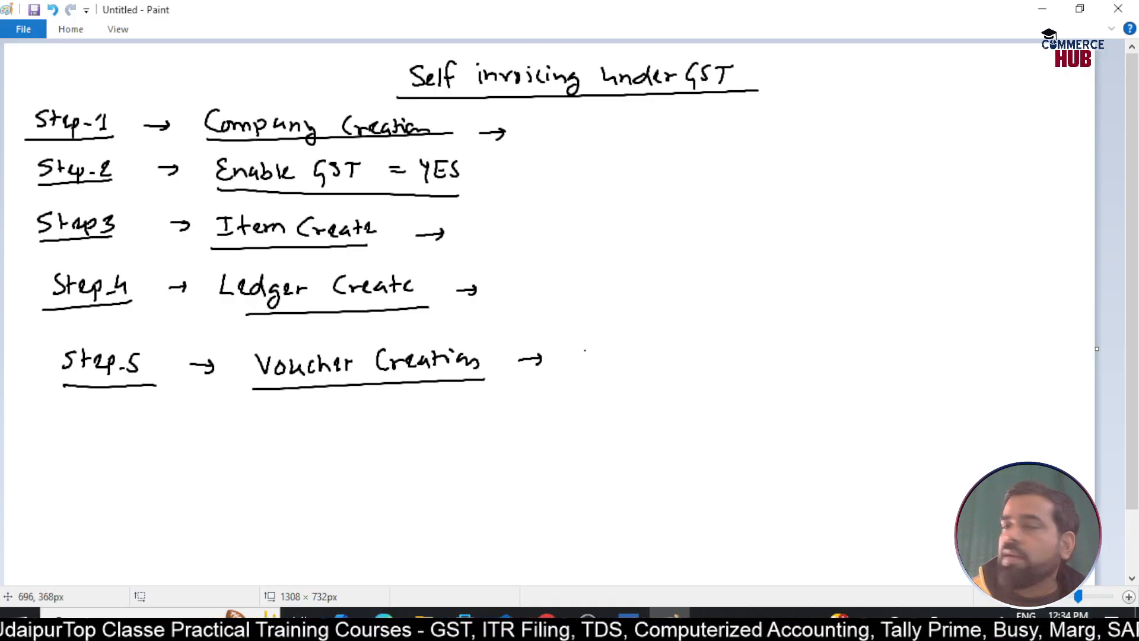
Add '"RCM Purchase"' in quotes after the arrow, then return to TallyPrime's Create list
{"action": "left_click_drag", "start_coordinate": [584, 349], "coordinate": [585, 368]}
{"action": "left_click_drag", "start_coordinate": [583, 346], "coordinate": [605, 363]}
{"action": "mouse_move", "coordinate": [614, 363]}
{"action": "left_mouse_down"}
{"action": "mouse_move", "coordinate": [622, 344]}
{"action": "mouse_move", "coordinate": [671, 363]}
{"action": "mouse_move", "coordinate": [671, 352]}
{"action": "left_mouse_up"}
{"action": "mouse_move", "coordinate": [683, 347]}
{"action": "left_mouse_down"}
{"action": "mouse_move", "coordinate": [690, 358]}
{"action": "mouse_move", "coordinate": [696, 350]}
{"action": "left_mouse_up"}
{"action": "left_click_drag", "start_coordinate": [698, 357], "coordinate": [711, 352]}
{"action": "left_click_drag", "start_coordinate": [721, 347], "coordinate": [729, 358]}
{"action": "left_click_drag", "start_coordinate": [730, 351], "coordinate": [739, 358]}
{"action": "left_click_drag", "start_coordinate": [760, 346], "coordinate": [762, 357]}
{"action": "mouse_move", "coordinate": [769, 343]}
{"action": "left_mouse_down"}
{"action": "mouse_move", "coordinate": [766, 356]}
{"action": "mouse_move", "coordinate": [783, 336]}
{"action": "left_mouse_up"}
{"action": "left_click_drag", "start_coordinate": [789, 327], "coordinate": [789, 335]}
{"action": "left_click_drag", "start_coordinate": [567, 332], "coordinate": [564, 343]}
{"action": "mouse_move", "coordinate": [560, 335]}
{"action": "left_mouse_down"}
{"action": "mouse_move", "coordinate": [557, 344]}
{"action": "mouse_move", "coordinate": [677, 376]}
{"action": "mouse_move", "coordinate": [782, 376]}
{"action": "left_mouse_up"}
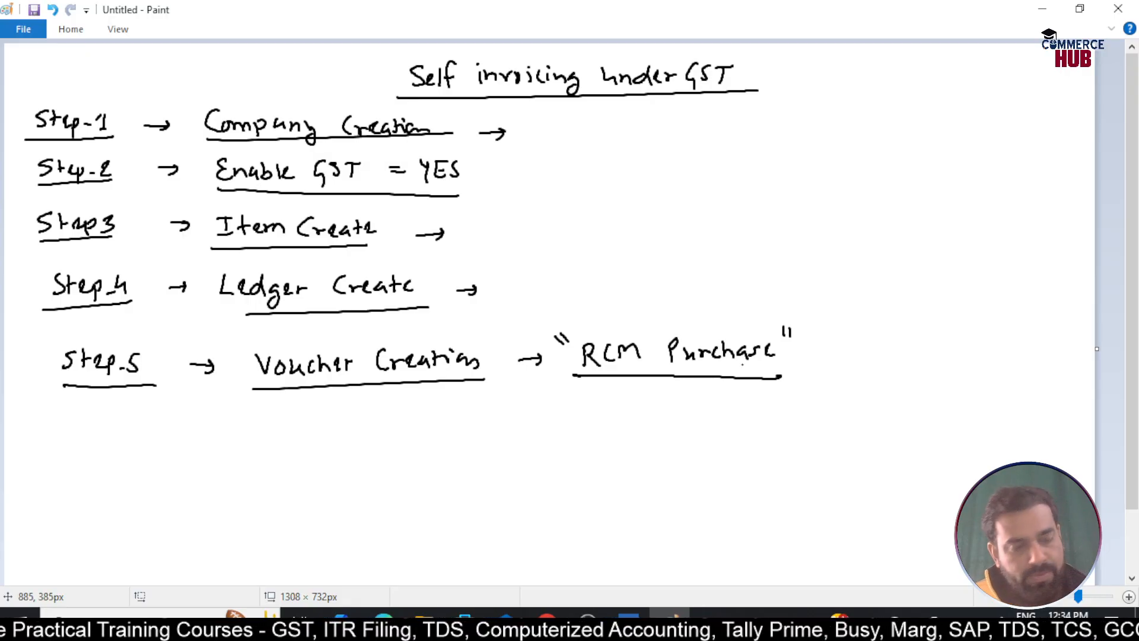
{"action": "key", "text": "alt+Tab"}
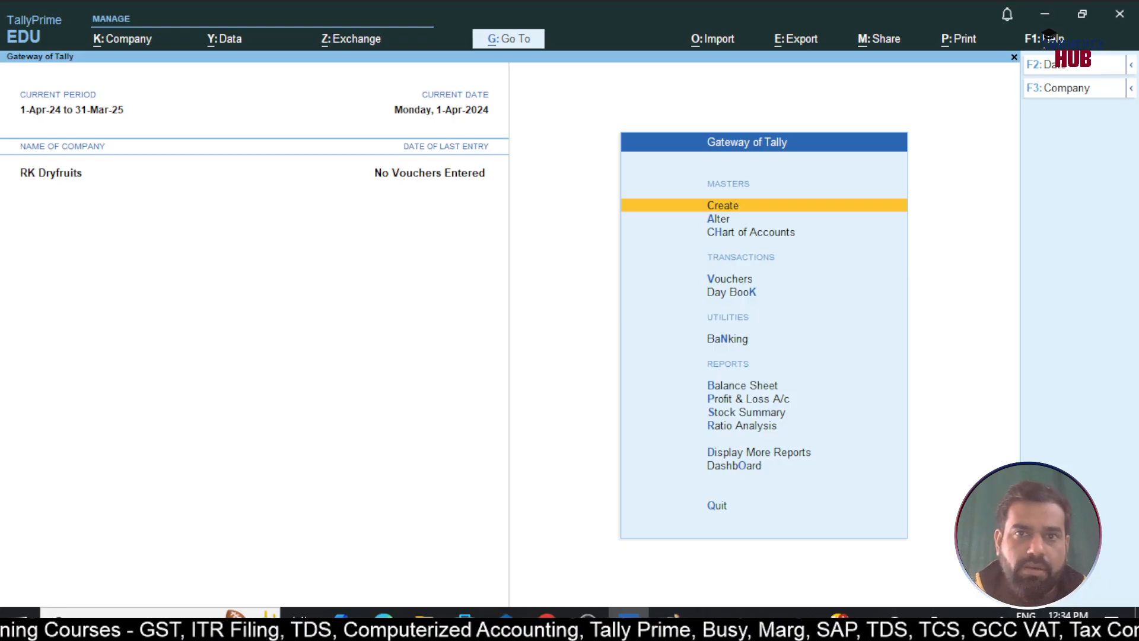
{"action": "key", "text": "Return"}
Create a new voucher type named 'RCM Purchase' based on the Purchase type
{"action": "key", "text": "Down"}
{"action": "key", "text": "Down"}
{"action": "key", "text": "Down"}
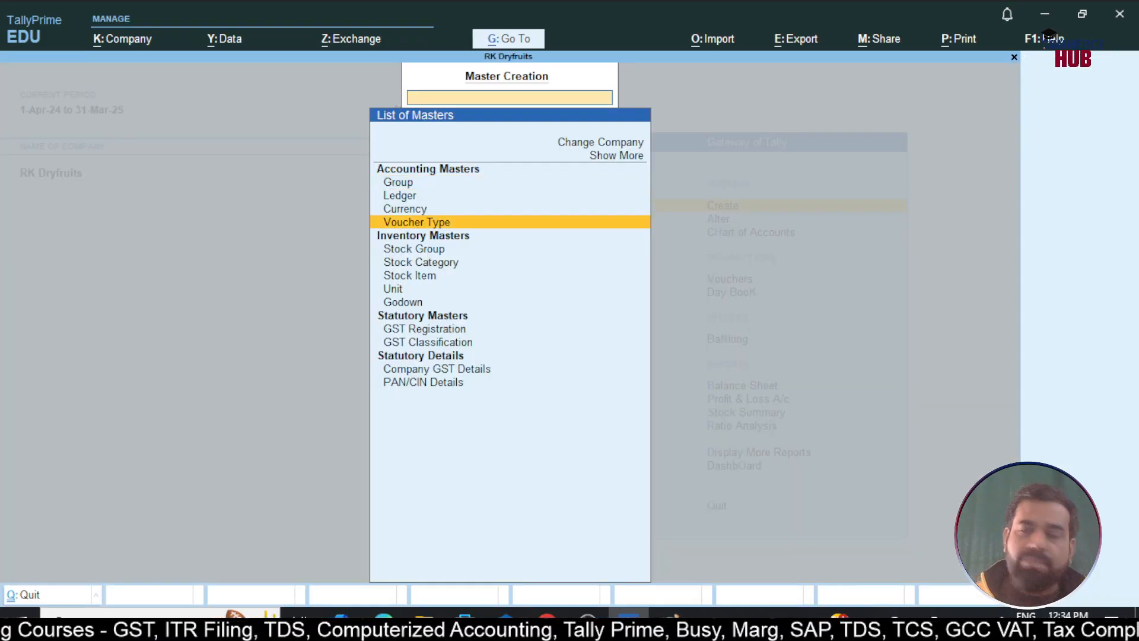
{"action": "key", "text": "Return"}
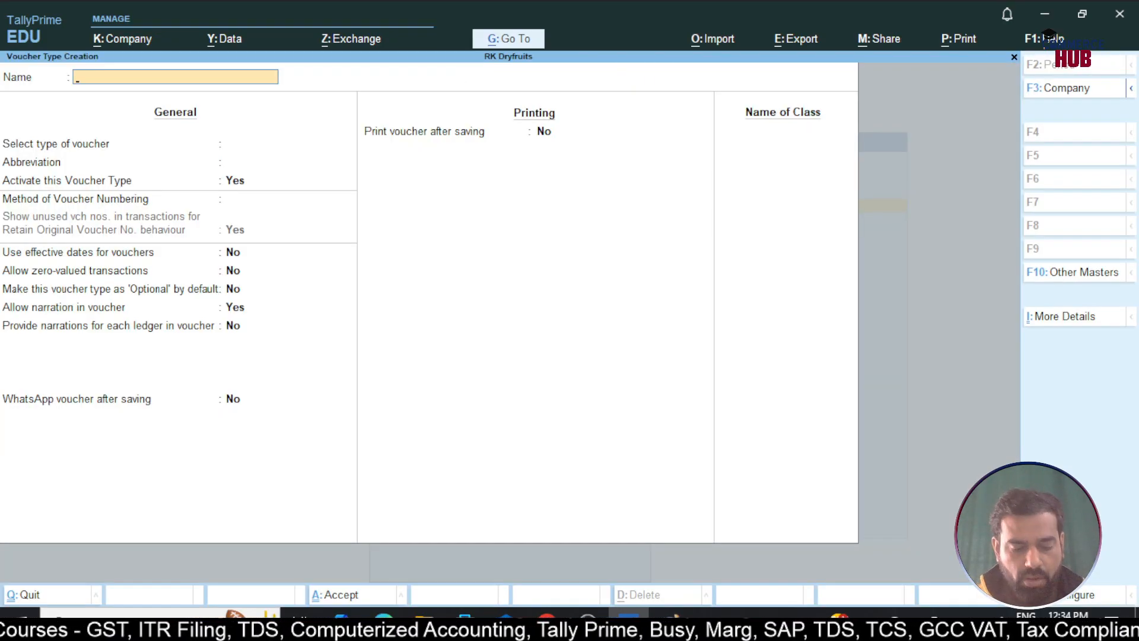
{"action": "type", "text": "RCM P"}
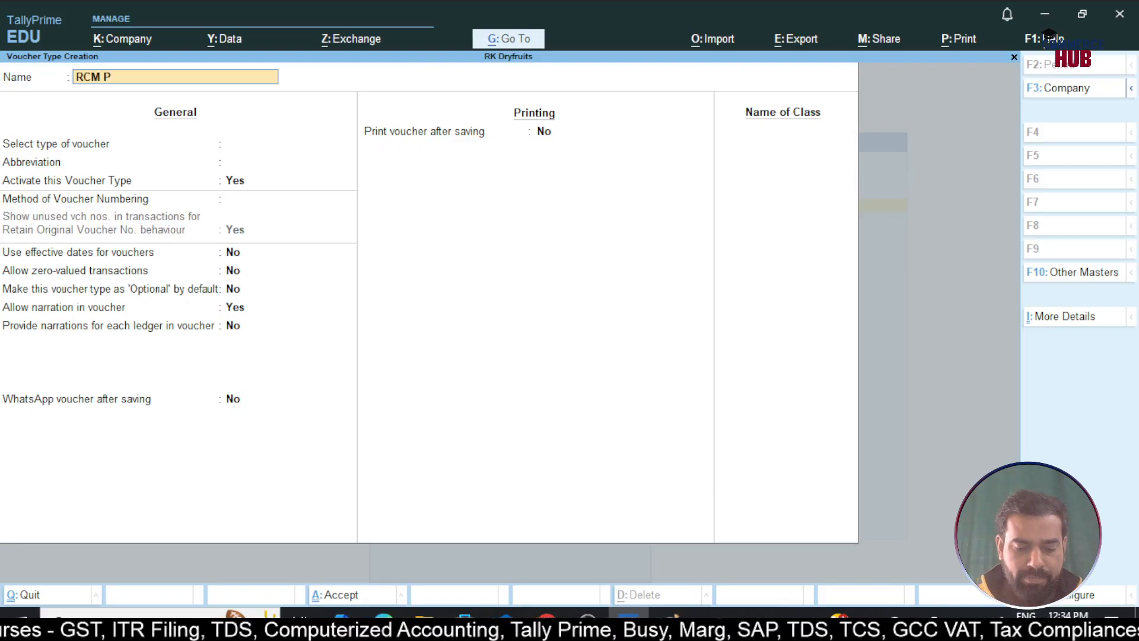
{"action": "type", "text": "urchase"}
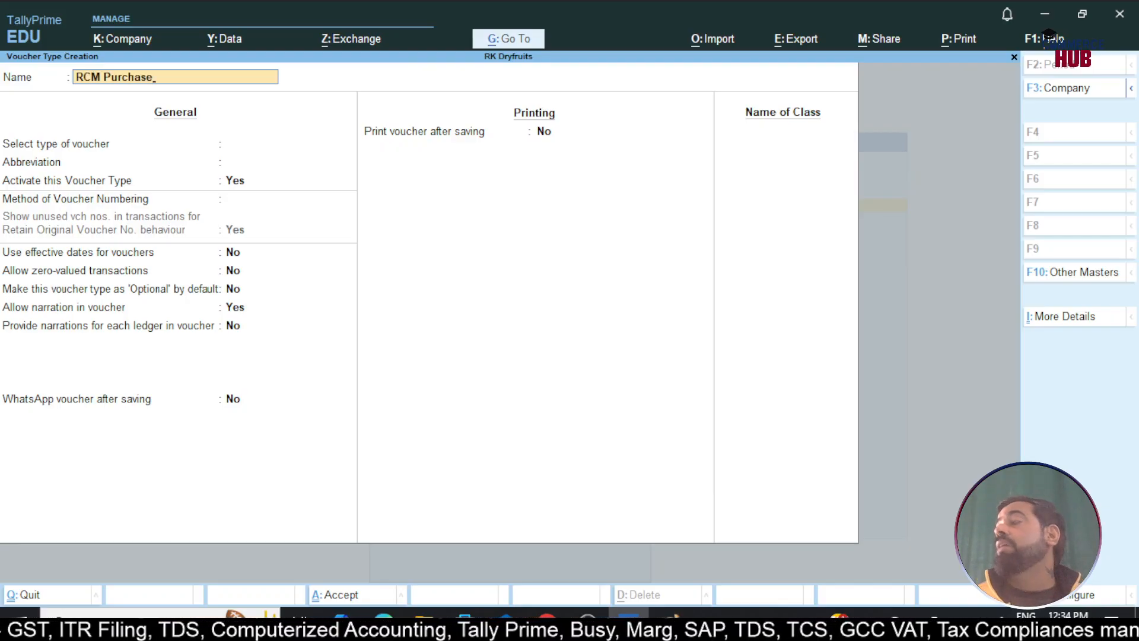
{"action": "key", "text": "Return"}
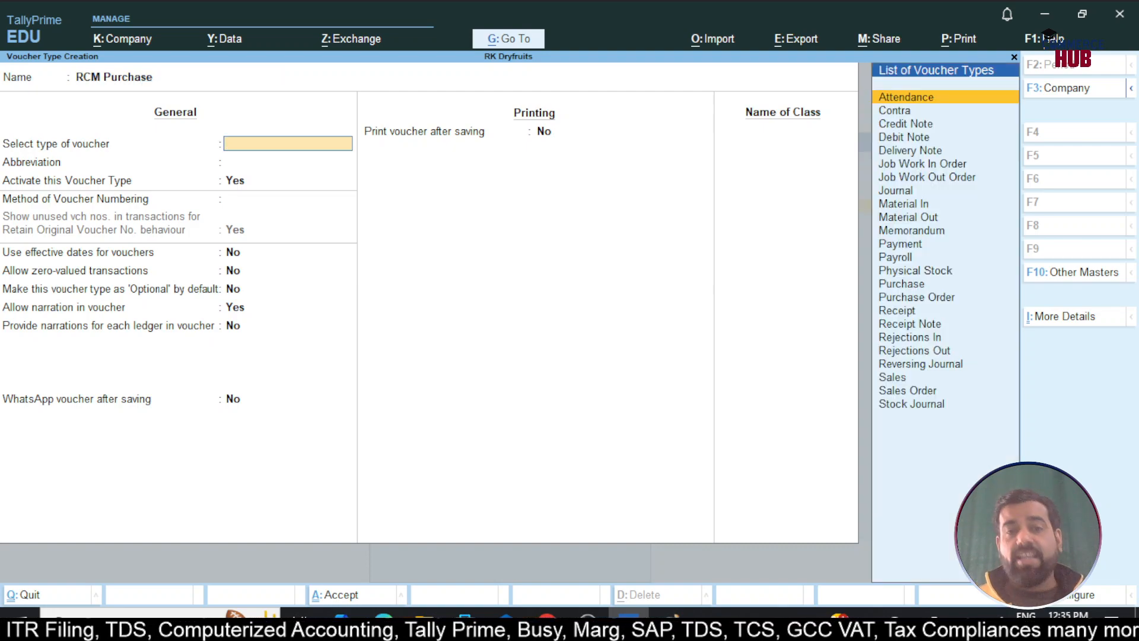
{"action": "type", "text": "Pur"}
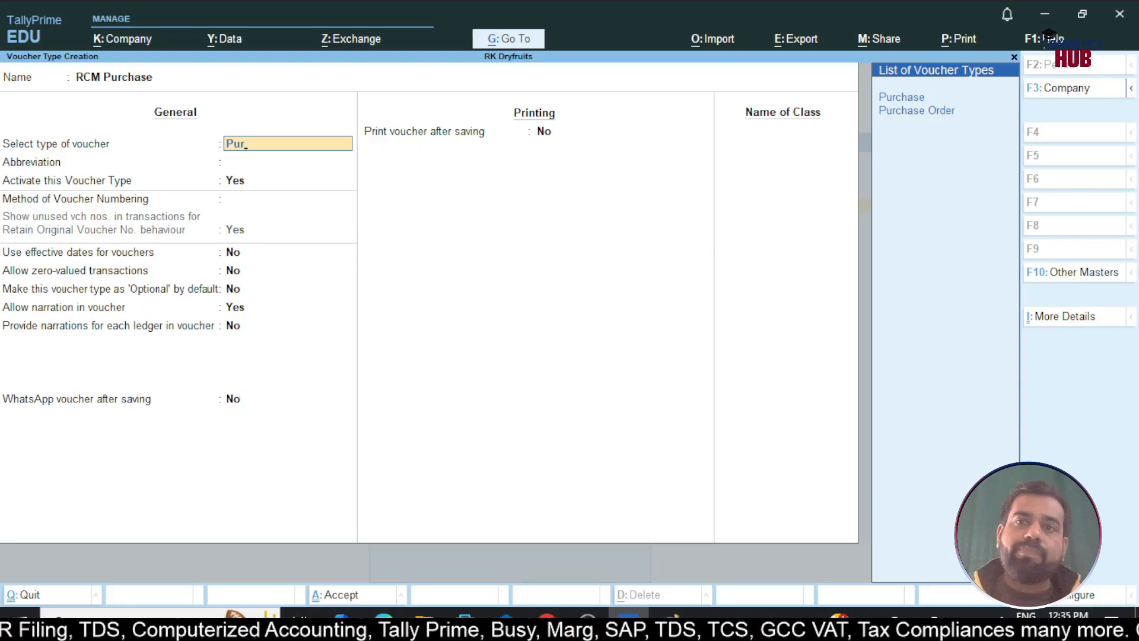
{"action": "key", "text": "Down"}
{"action": "key", "text": "Return"}
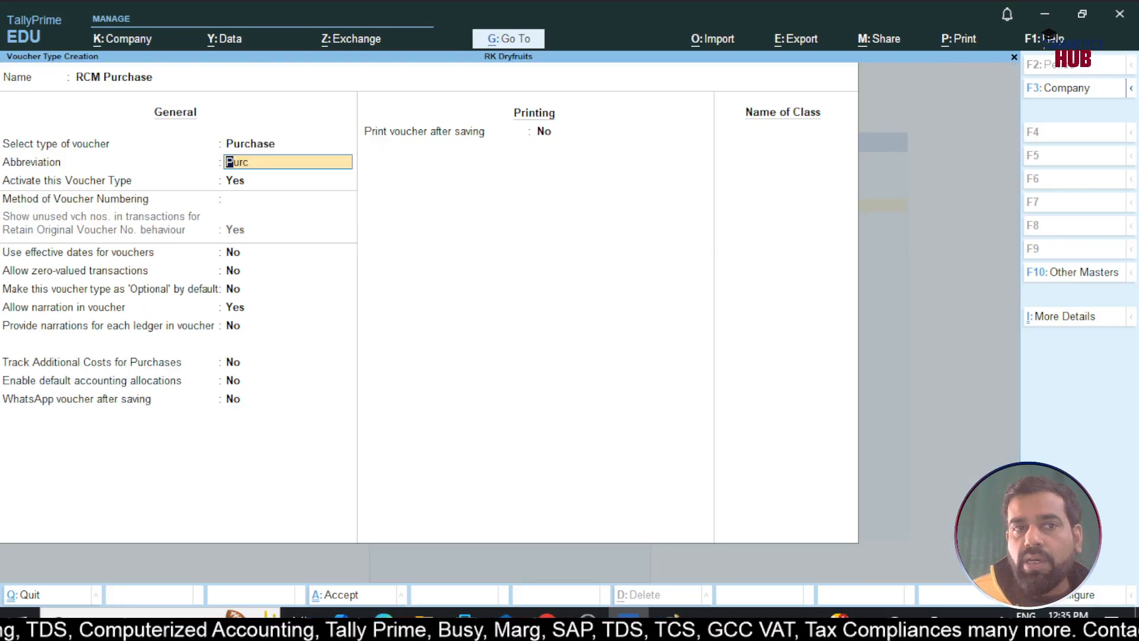
Use Automatic numbering that retains original voucher numbers, with additional numbering details enabled
{"action": "key", "text": "Return"}
{"action": "key", "text": "Return"}
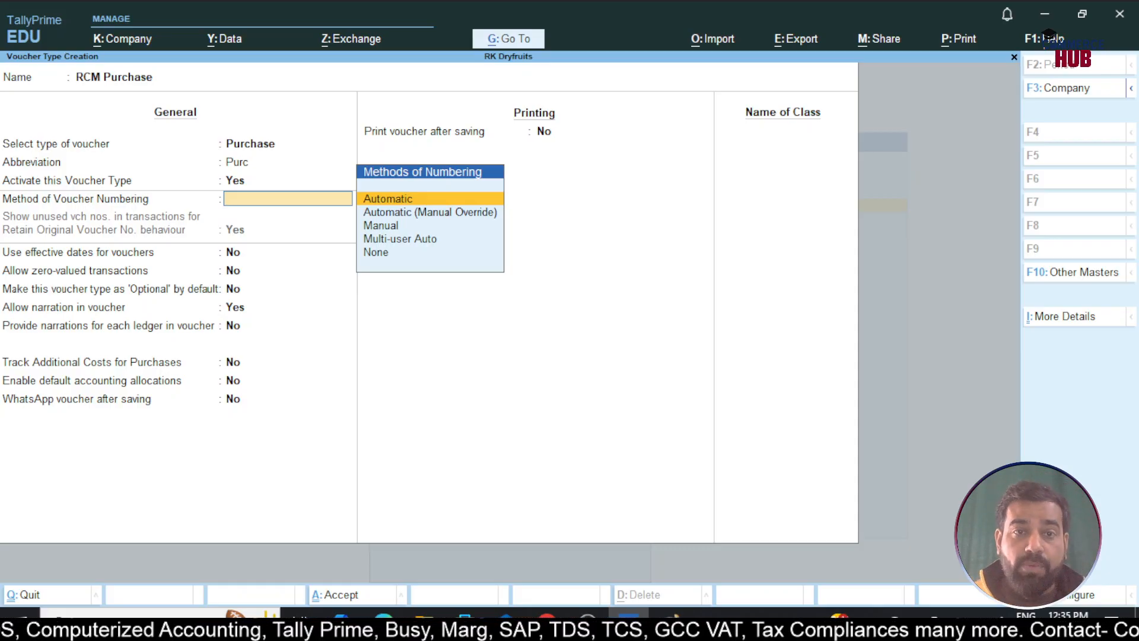
{"action": "key", "text": "Return"}
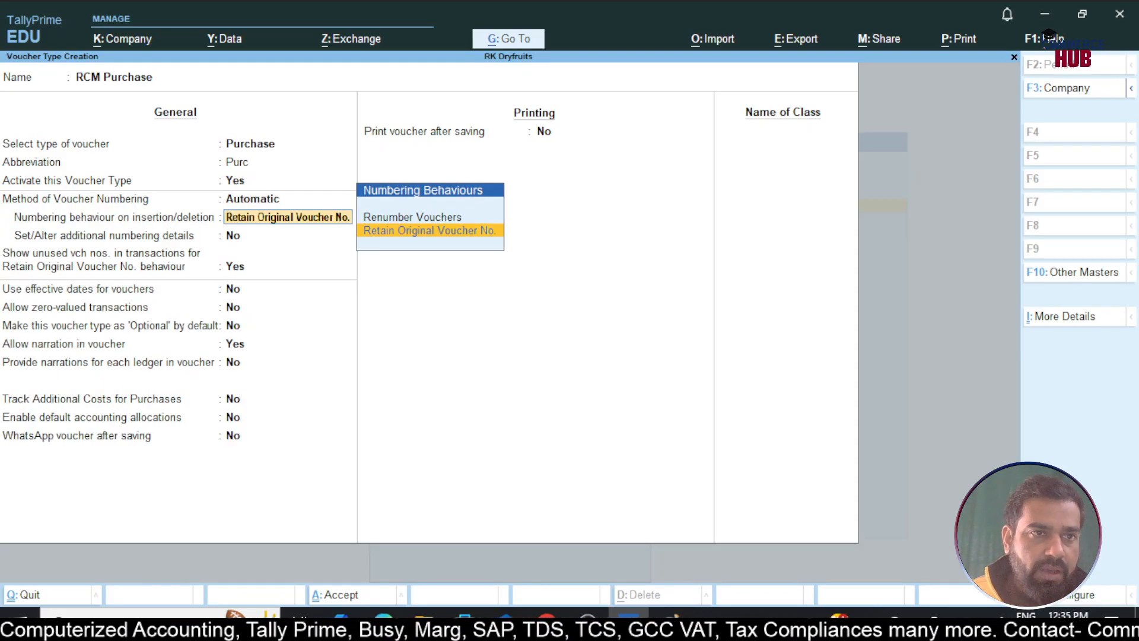
{"action": "key", "text": "Return"}
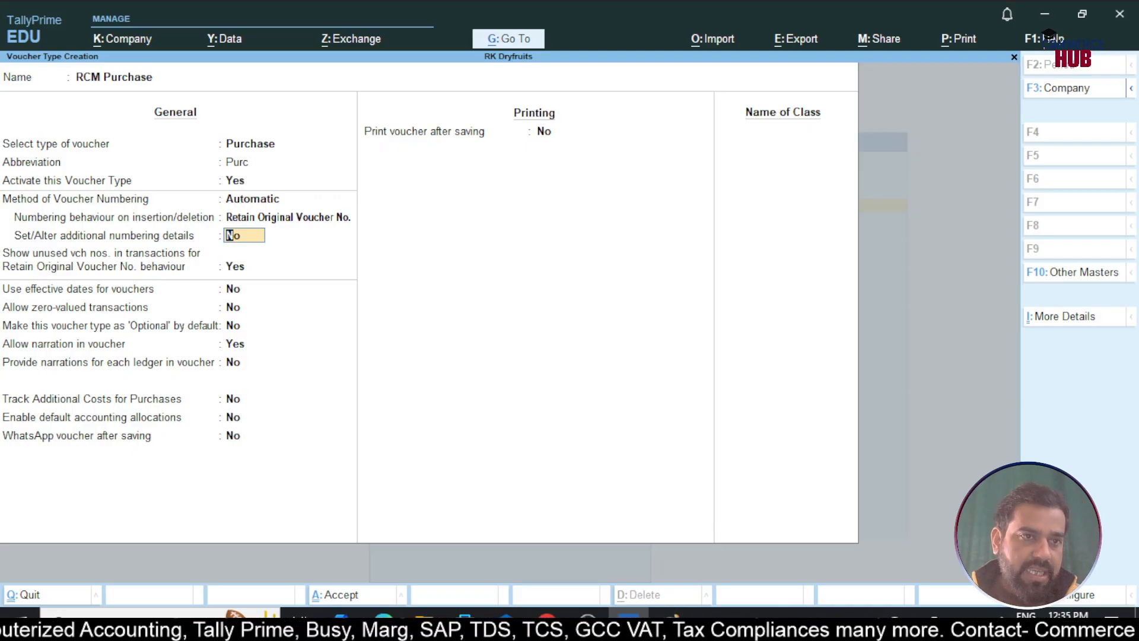
{"action": "type", "text": "y"}
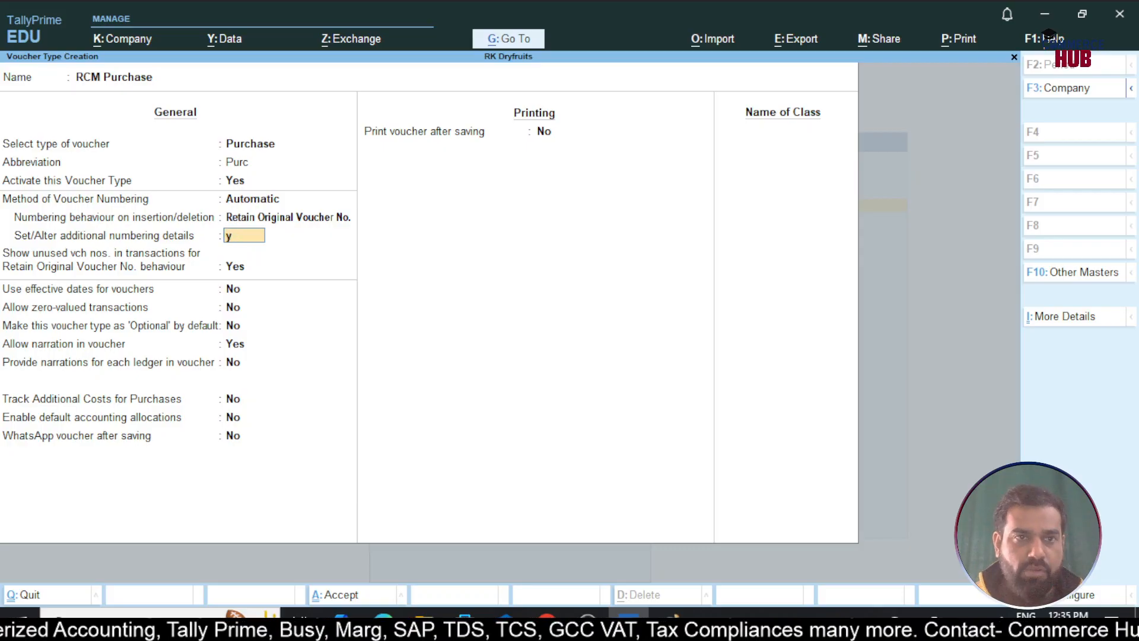
{"action": "key", "text": "Return"}
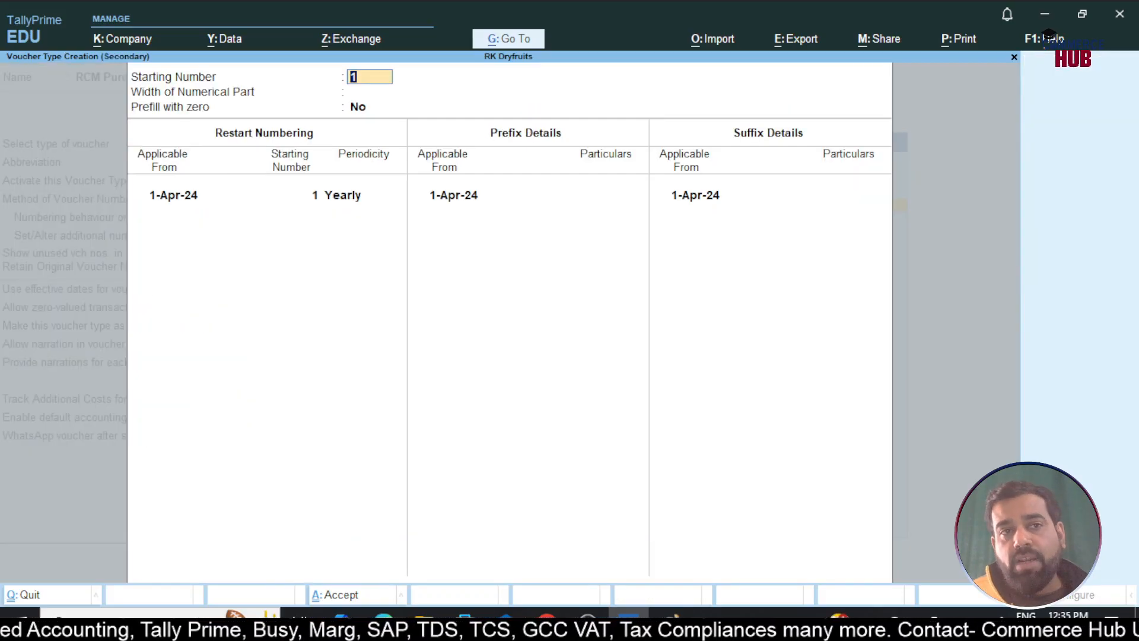
Keep starting number 1 and set width 3, zero prefill, prefix RCM/ and suffix /24-25
{"action": "key", "text": "Return"}
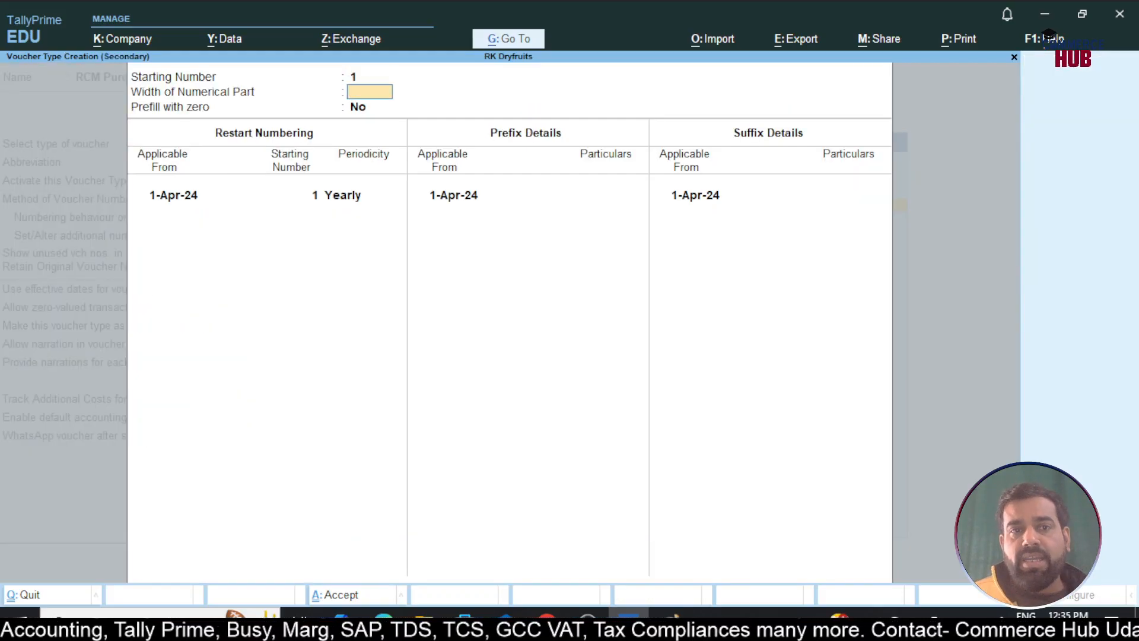
{"action": "type", "text": "3"}
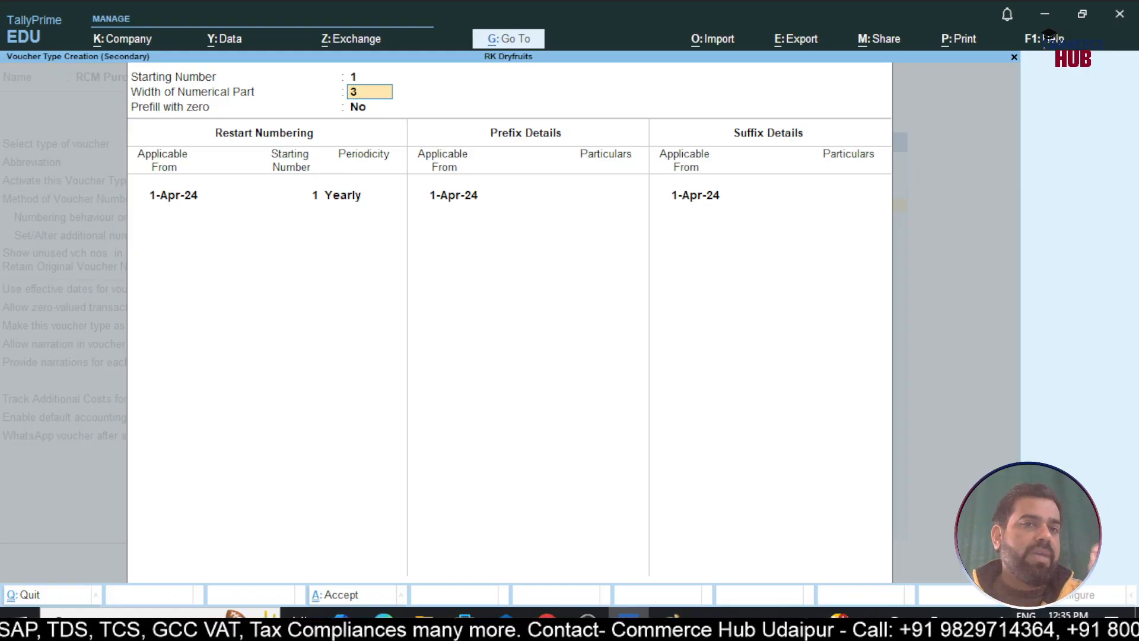
{"action": "key", "text": "Return"}
{"action": "type", "text": "y"}
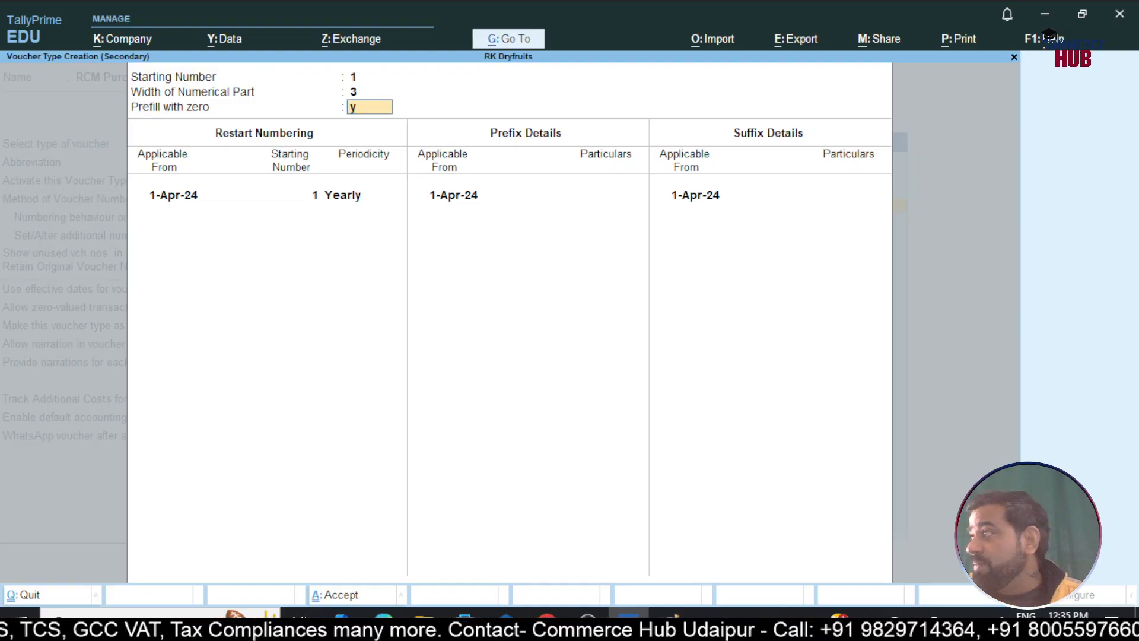
{"action": "key", "text": "Return"}
{"action": "key", "text": "Return"}
{"action": "key", "text": "Return"}
{"action": "key", "text": "Return"}
{"action": "key", "text": "Return"}
{"action": "key", "text": "Return"}
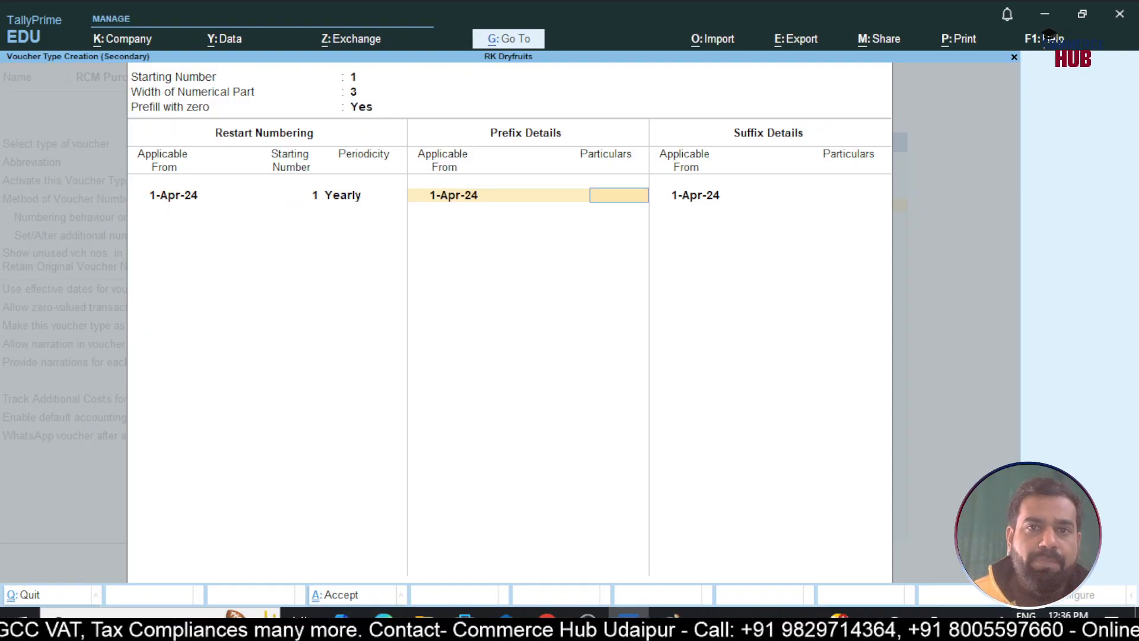
{"action": "type", "text": "RCM/"}
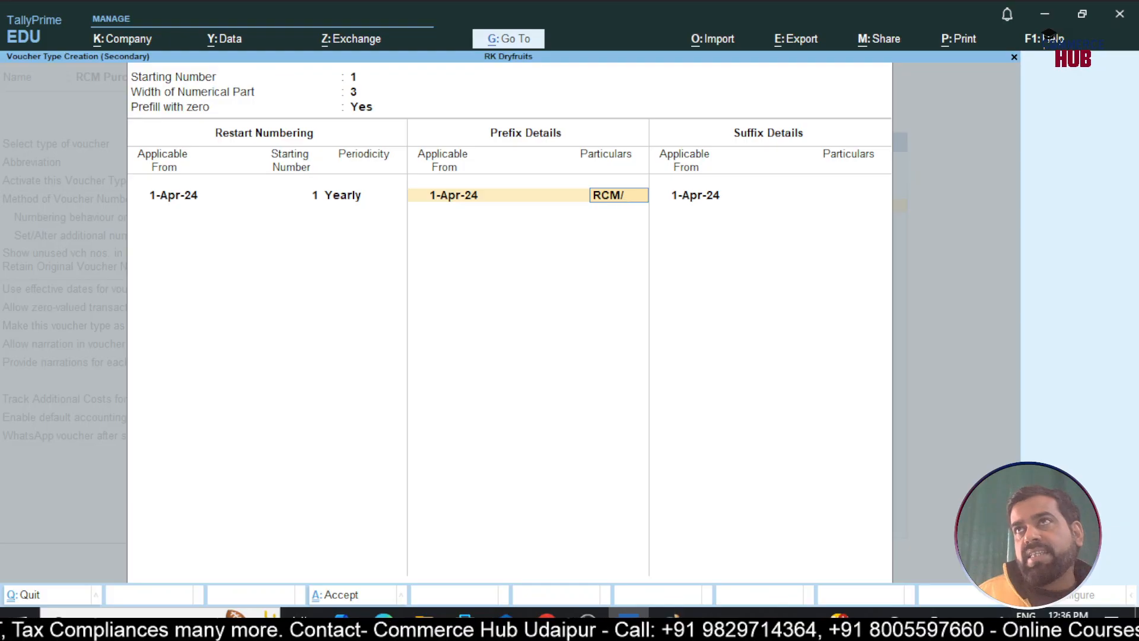
{"action": "key", "text": "Return"}
{"action": "key", "text": "Return"}
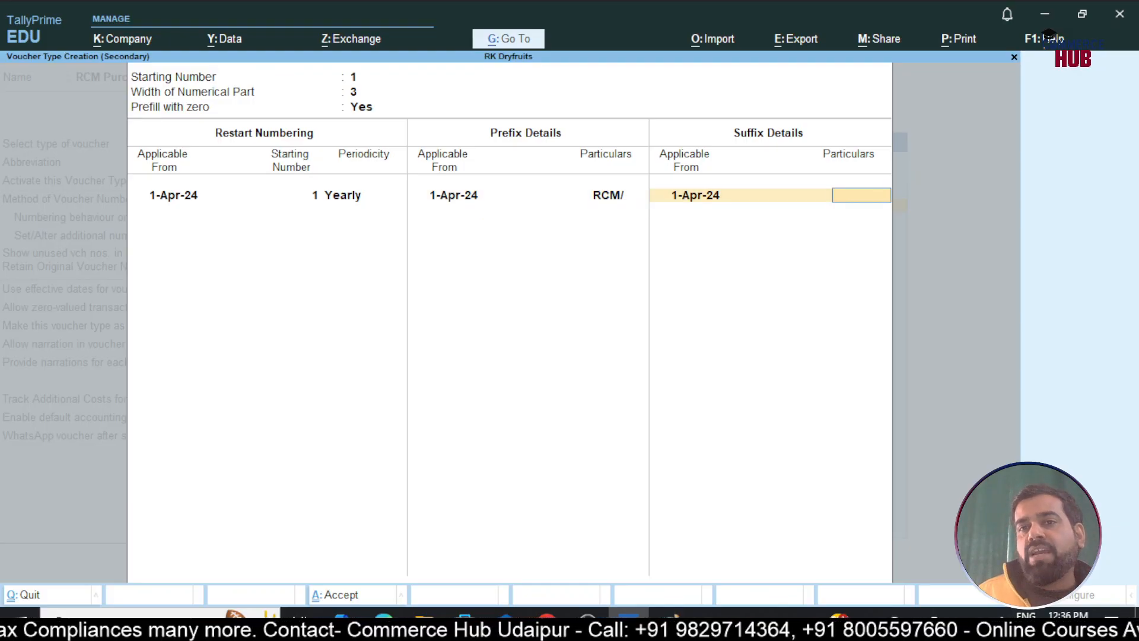
{"action": "type", "text": "/24-25"}
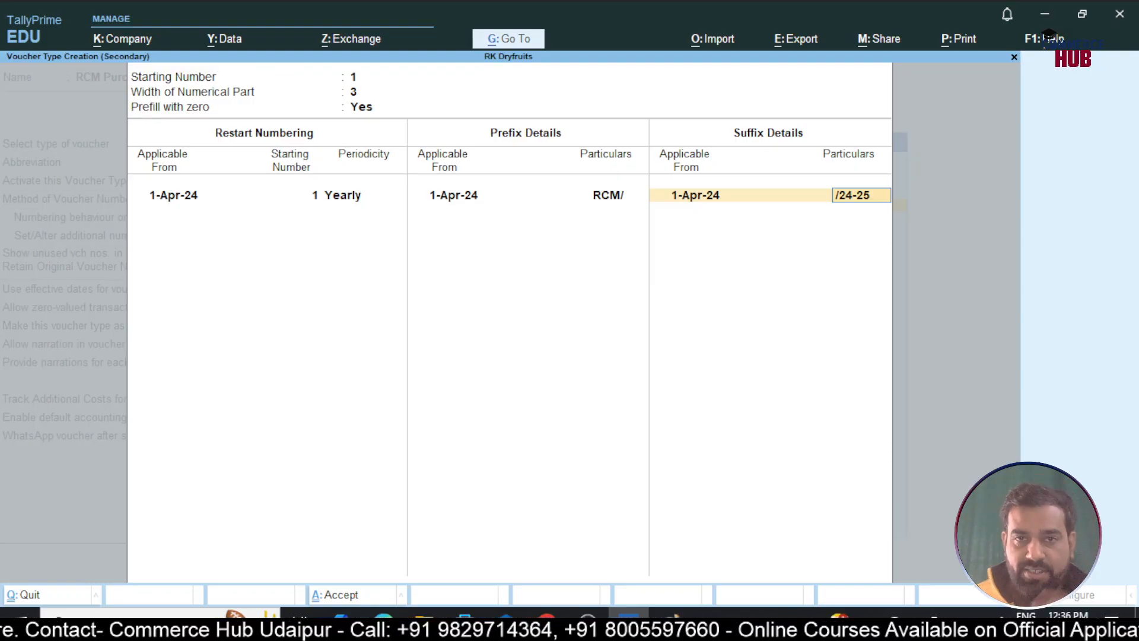
{"action": "key", "text": "Return"}
{"action": "key", "text": "Return"}
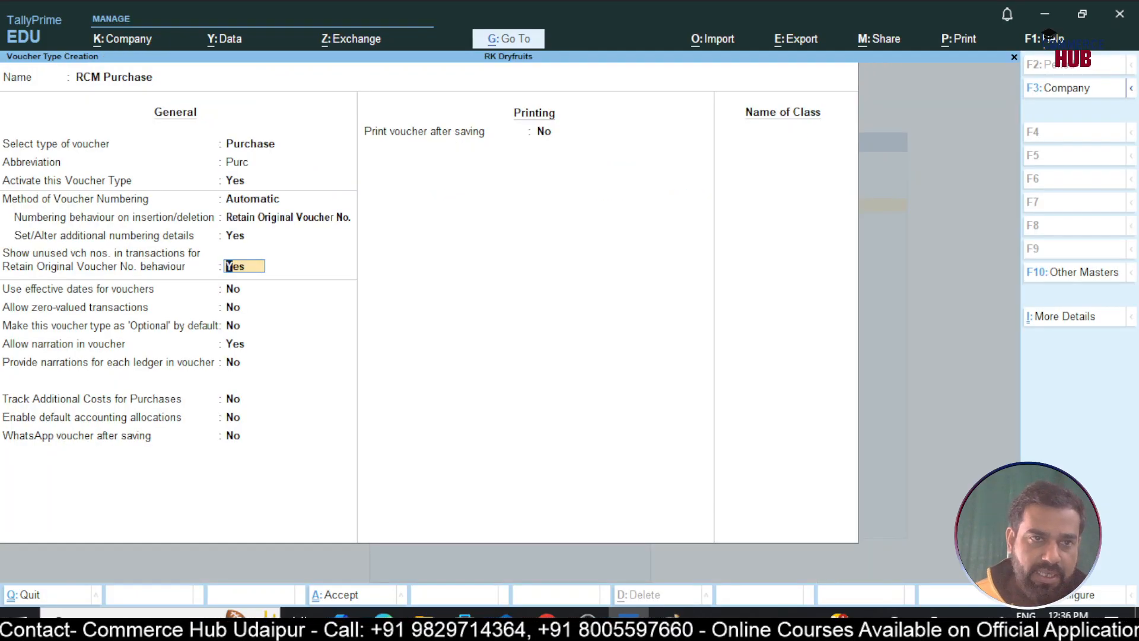
{"action": "key", "text": "Return"}
{"action": "key", "text": "Return"}
{"action": "key", "text": "Return"}
{"action": "key", "text": "Return"}
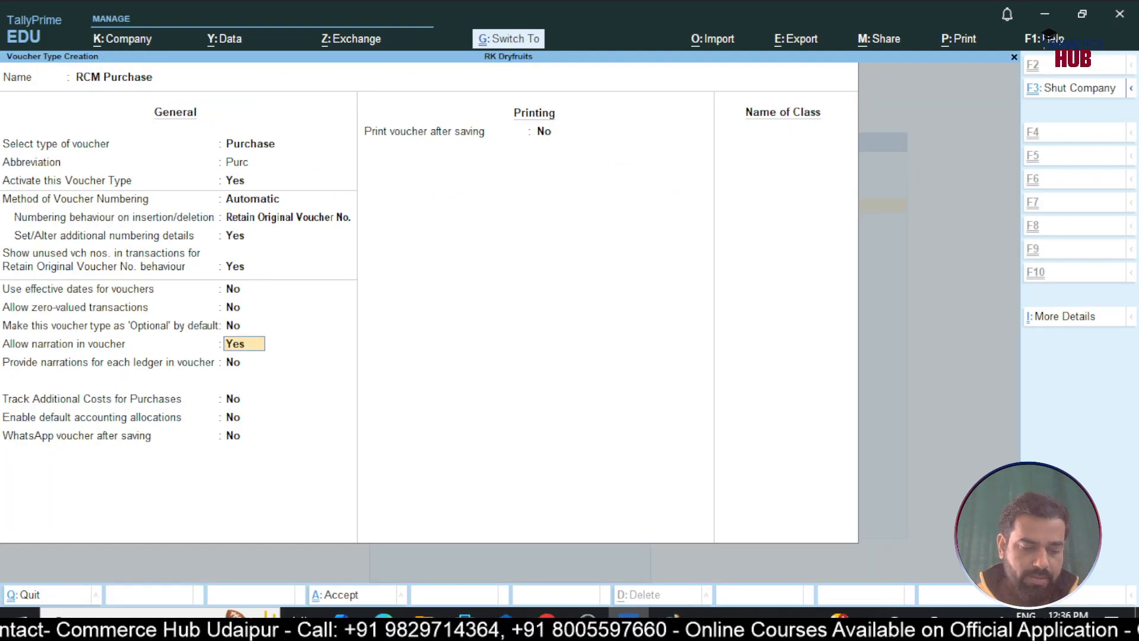
Save the RCM Purchase voucher type and return to Gateway of Tally
{"action": "key", "text": "ctrl+a"}
{"action": "key", "text": "Escape"}
{"action": "key", "text": "y"}
{"action": "key", "text": "Escape"}
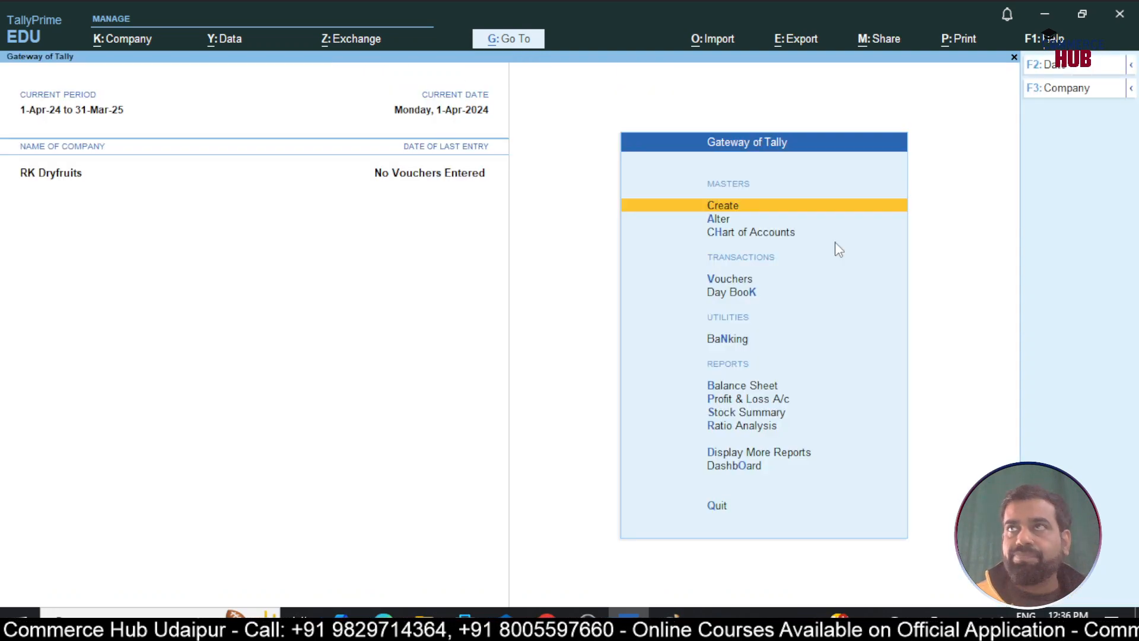
{"action": "key", "text": "alt+Tab"}
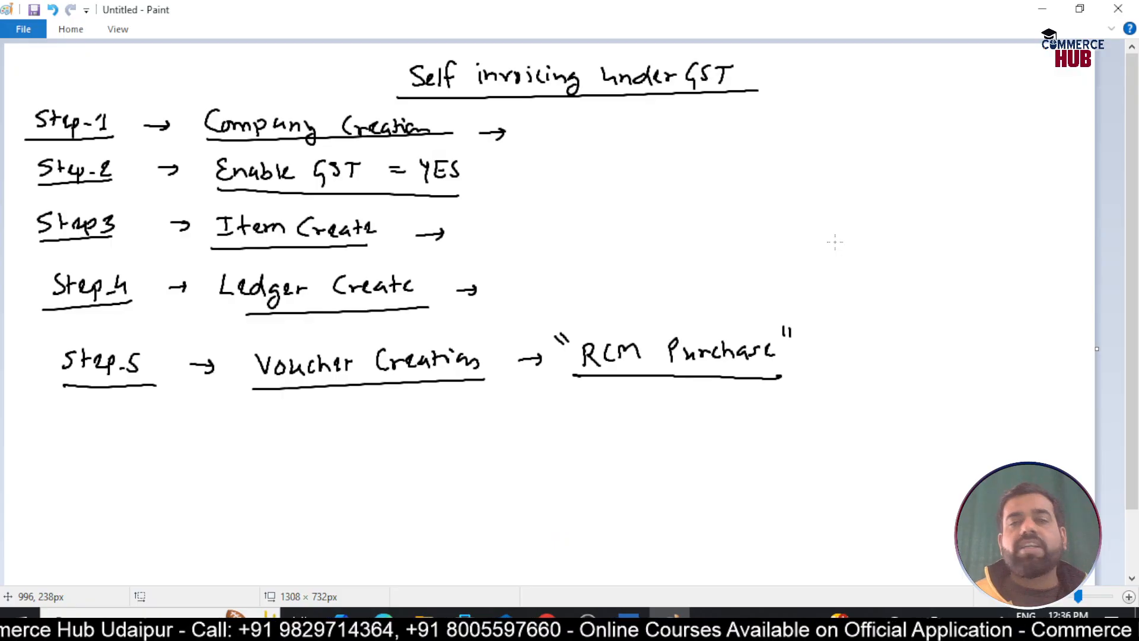
Handwrite an underlined 'Step-6 → Item invoice' line below Step-5 on the Paint canvas
{"action": "scroll", "coordinate": [682, 236], "scroll_direction": "down", "scroll_amount": 3}
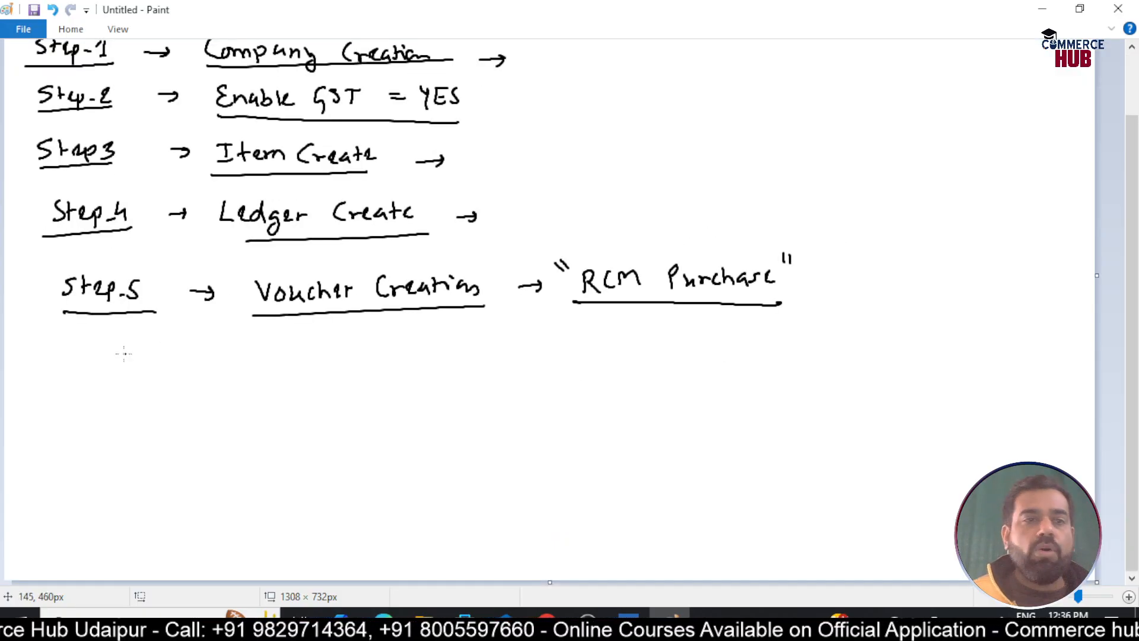
{"action": "mouse_move", "coordinate": [83, 347]}
{"action": "left_mouse_down"}
{"action": "mouse_move", "coordinate": [70, 366]}
{"action": "mouse_move", "coordinate": [89, 366]}
{"action": "left_mouse_up"}
{"action": "left_click_drag", "start_coordinate": [82, 355], "coordinate": [137, 357]}
{"action": "left_click_drag", "start_coordinate": [147, 348], "coordinate": [143, 359]}
{"action": "left_click_drag", "start_coordinate": [61, 378], "coordinate": [146, 376]}
{"action": "mouse_move", "coordinate": [218, 355]}
{"action": "left_mouse_down"}
{"action": "mouse_move", "coordinate": [200, 356]}
{"action": "mouse_move", "coordinate": [262, 359]}
{"action": "left_mouse_up"}
{"action": "mouse_move", "coordinate": [254, 360]}
{"action": "left_mouse_down"}
{"action": "mouse_move", "coordinate": [273, 358]}
{"action": "mouse_move", "coordinate": [277, 338]}
{"action": "left_mouse_up"}
{"action": "mouse_move", "coordinate": [286, 330]}
{"action": "left_mouse_down"}
{"action": "mouse_move", "coordinate": [281, 357]}
{"action": "mouse_move", "coordinate": [294, 347]}
{"action": "left_mouse_up"}
{"action": "left_click_drag", "start_coordinate": [291, 351], "coordinate": [355, 353]}
{"action": "mouse_move", "coordinate": [359, 335]}
{"action": "left_mouse_down"}
{"action": "mouse_move", "coordinate": [360, 351]}
{"action": "mouse_move", "coordinate": [434, 350]}
{"action": "left_mouse_up"}
{"action": "left_click_drag", "start_coordinate": [255, 369], "coordinate": [503, 355]}
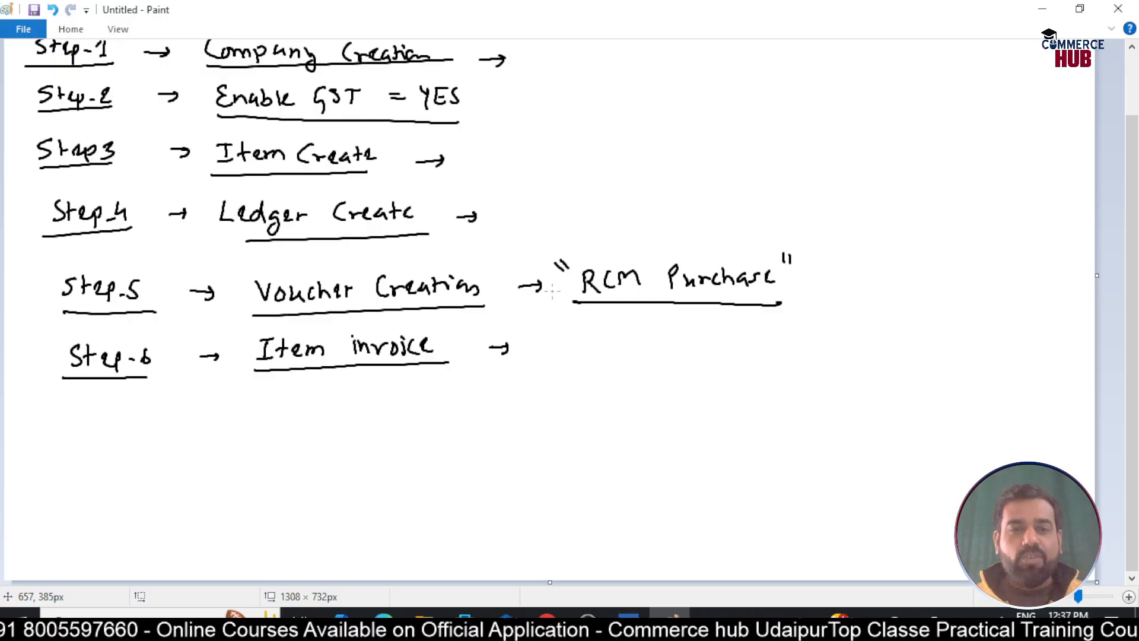
Open voucher entry from Gateway of Tally and highlight RCM Purchase in the voucher type list
{"action": "key", "text": "alt+Tab"}
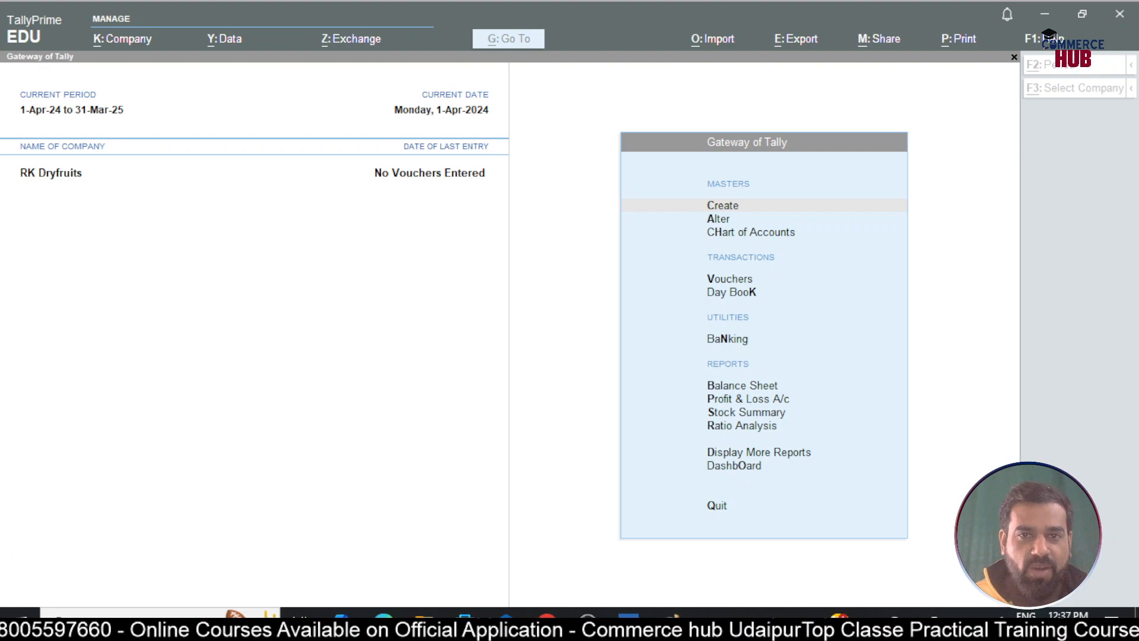
{"action": "key", "text": "Down"}
{"action": "key", "text": "Down"}
{"action": "key", "text": "Down"}
{"action": "key", "text": "Down"}
{"action": "key", "text": "Down"}
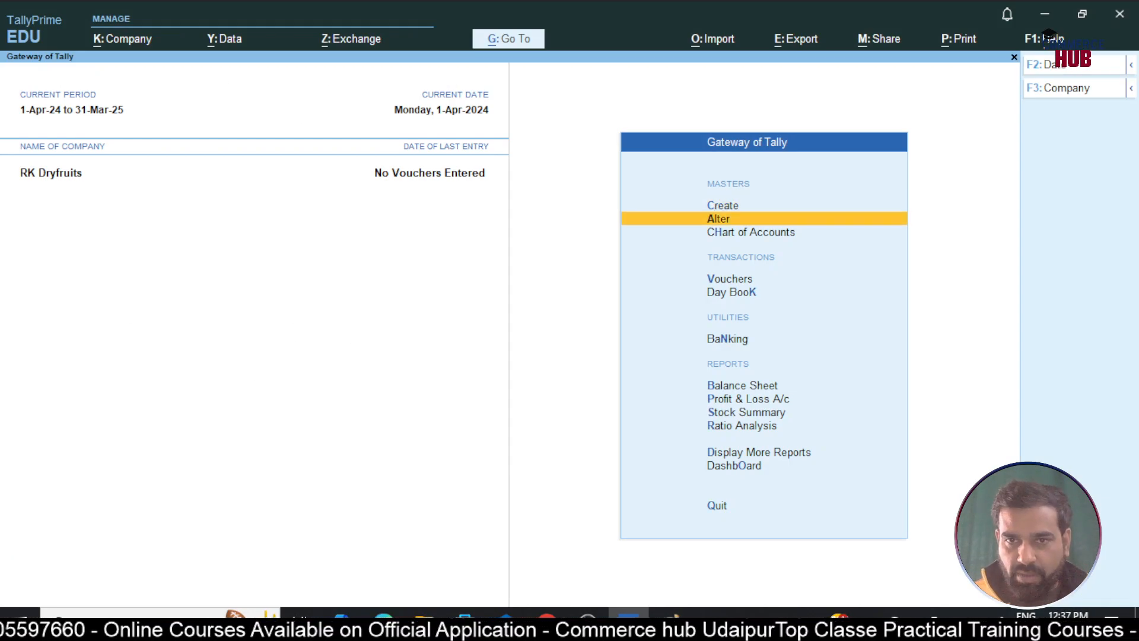
{"action": "key", "text": "Up"}
{"action": "key", "text": "Up"}
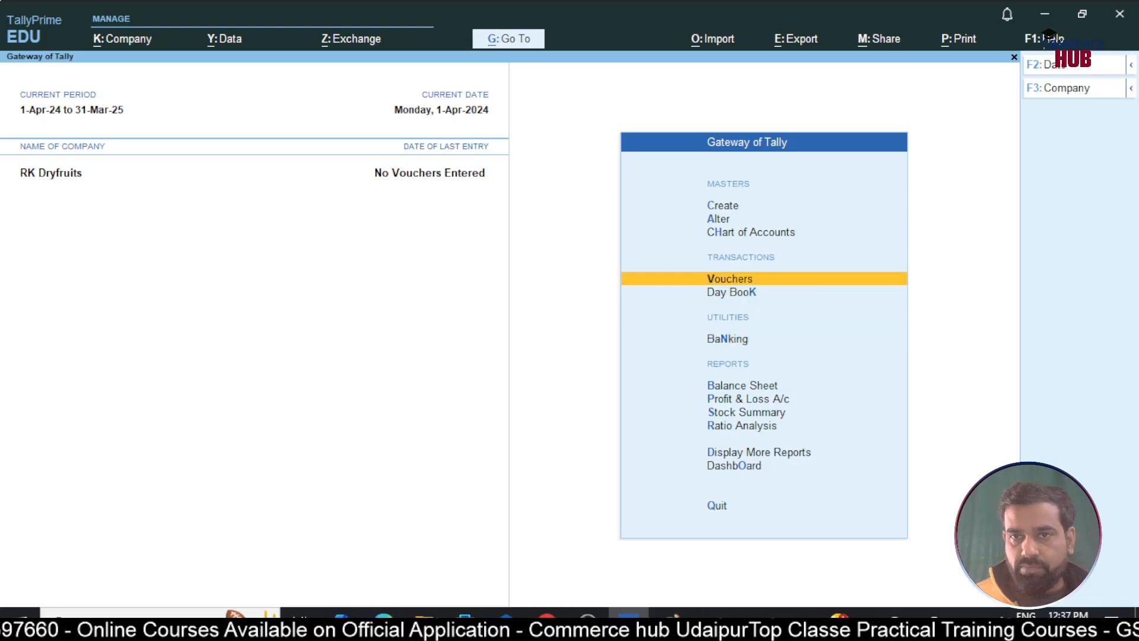
{"action": "key", "text": "Return"}
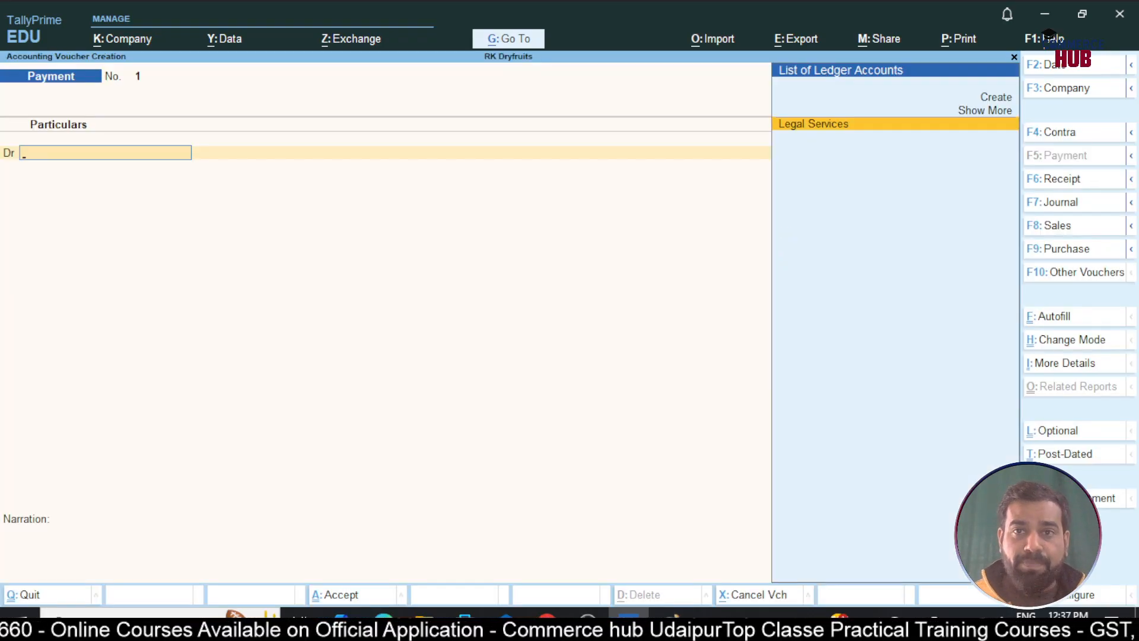
{"action": "key", "text": "F9"}
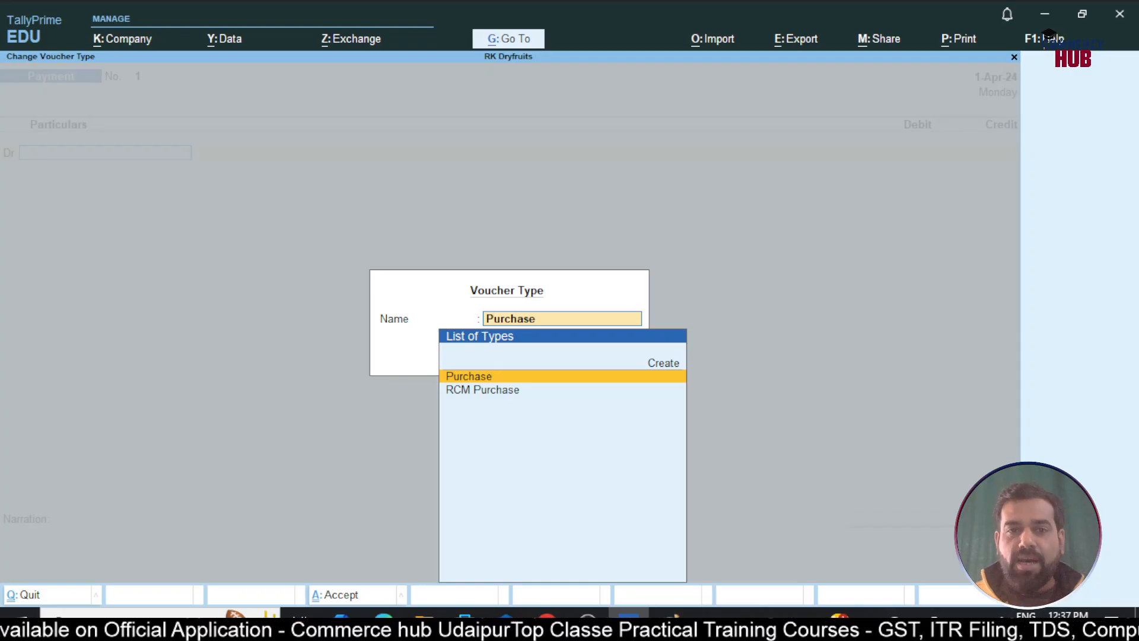
{"action": "key", "text": "Down"}
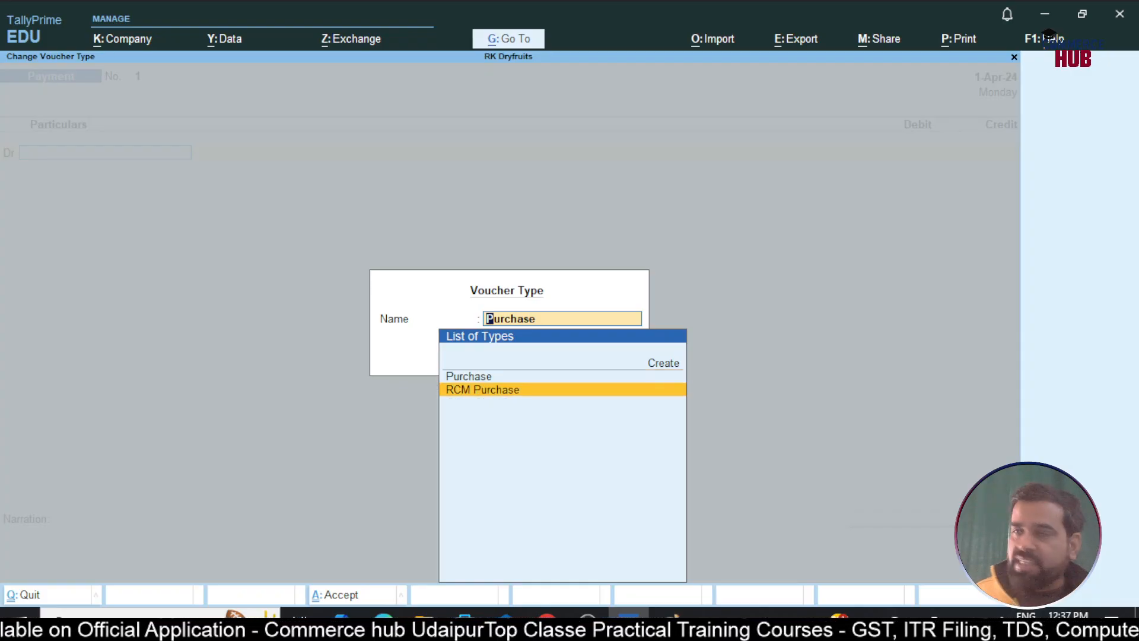
Select RCM Purchase, date the voucher 1-Dec-24, and start creating a new party ledger
{"action": "key", "text": "Return"}
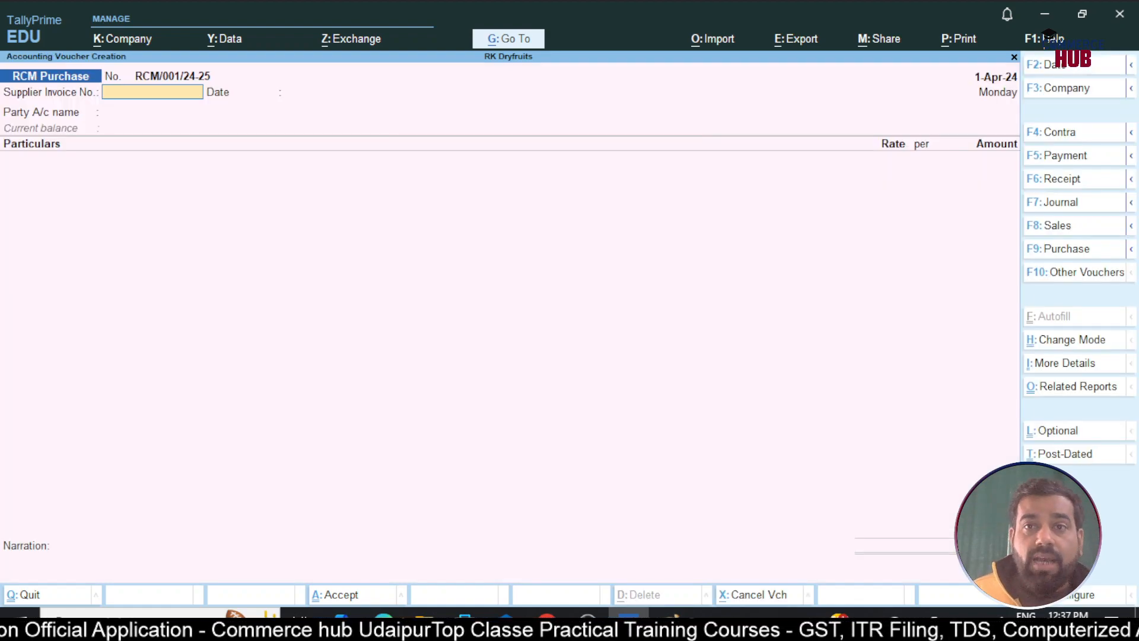
{"action": "key", "text": "F2"}
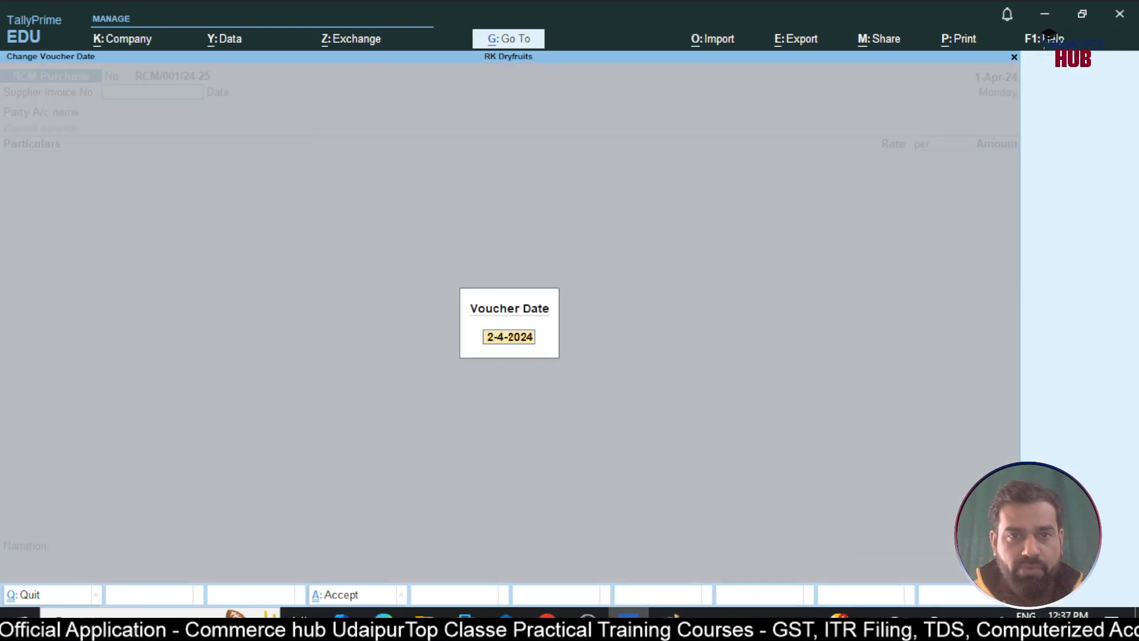
{"action": "type", "text": "1-12"}
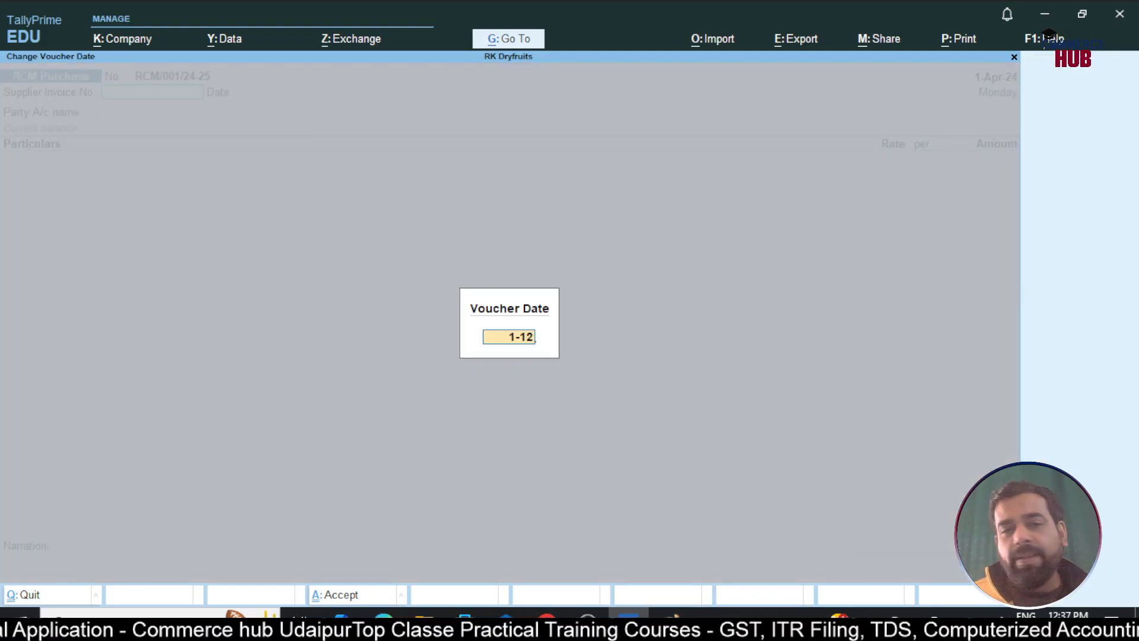
{"action": "key", "text": "Return"}
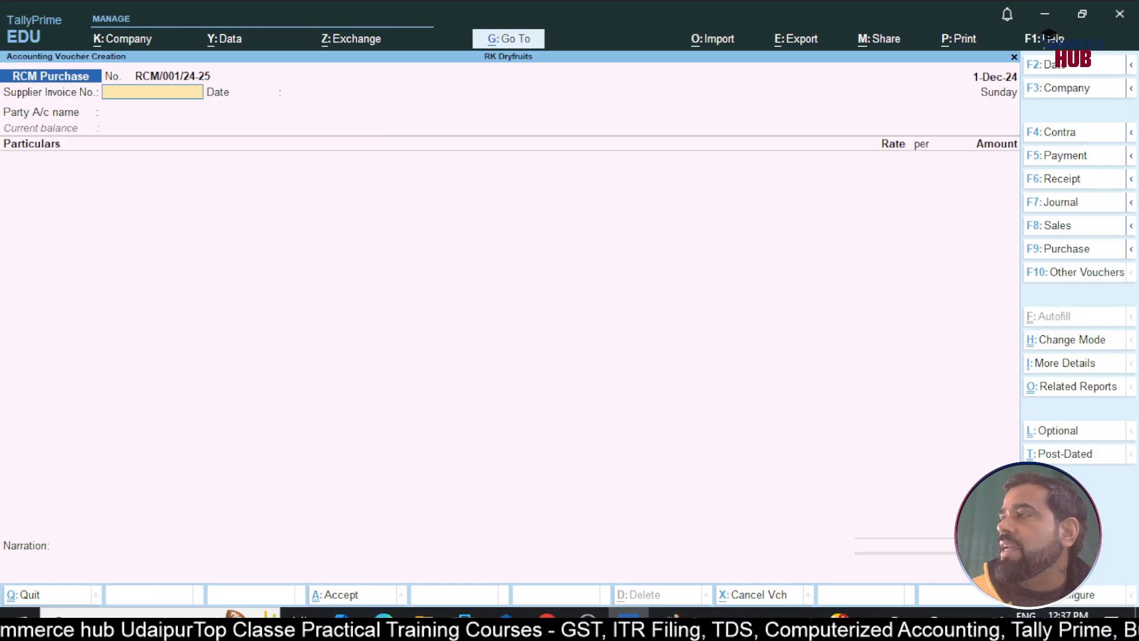
{"action": "key", "text": "Return"}
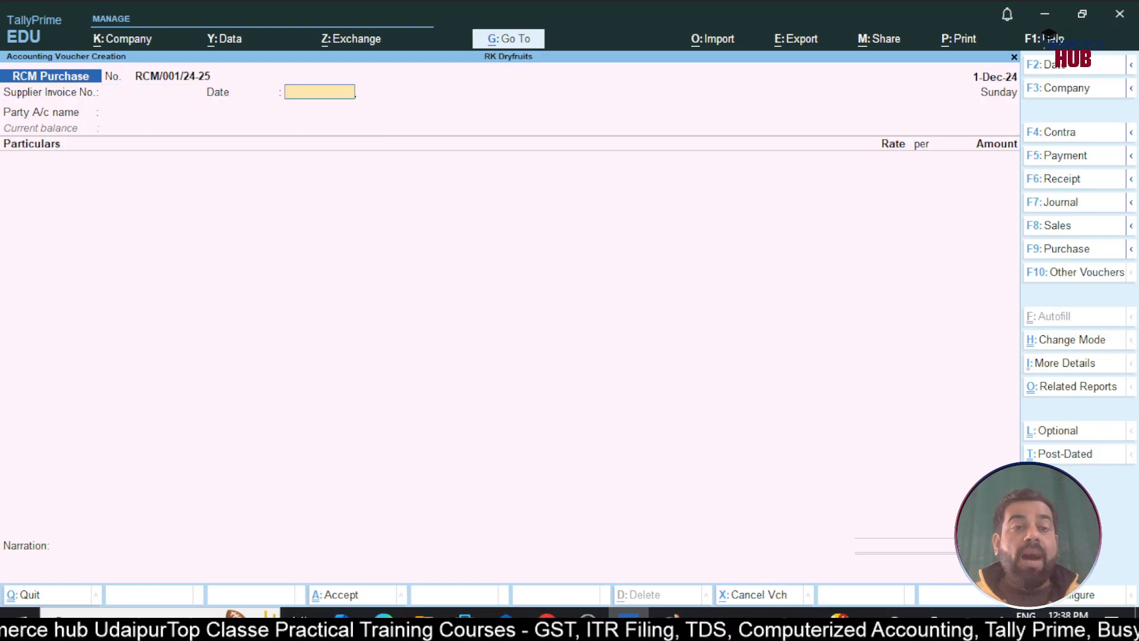
{"action": "key", "text": "Return"}
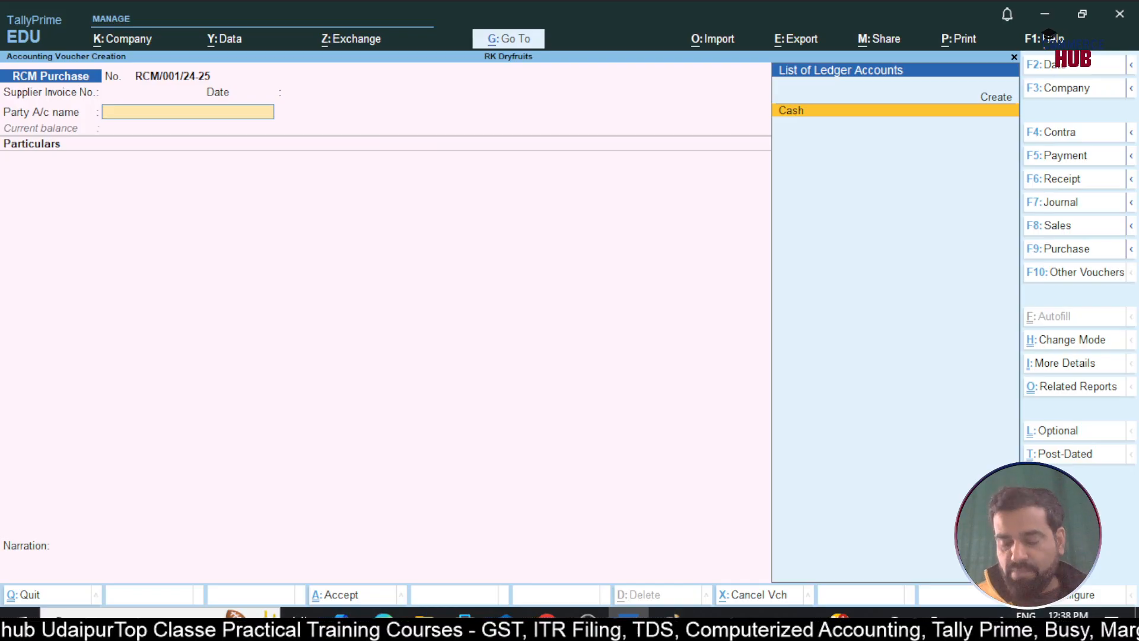
{"action": "key", "text": "Up"}
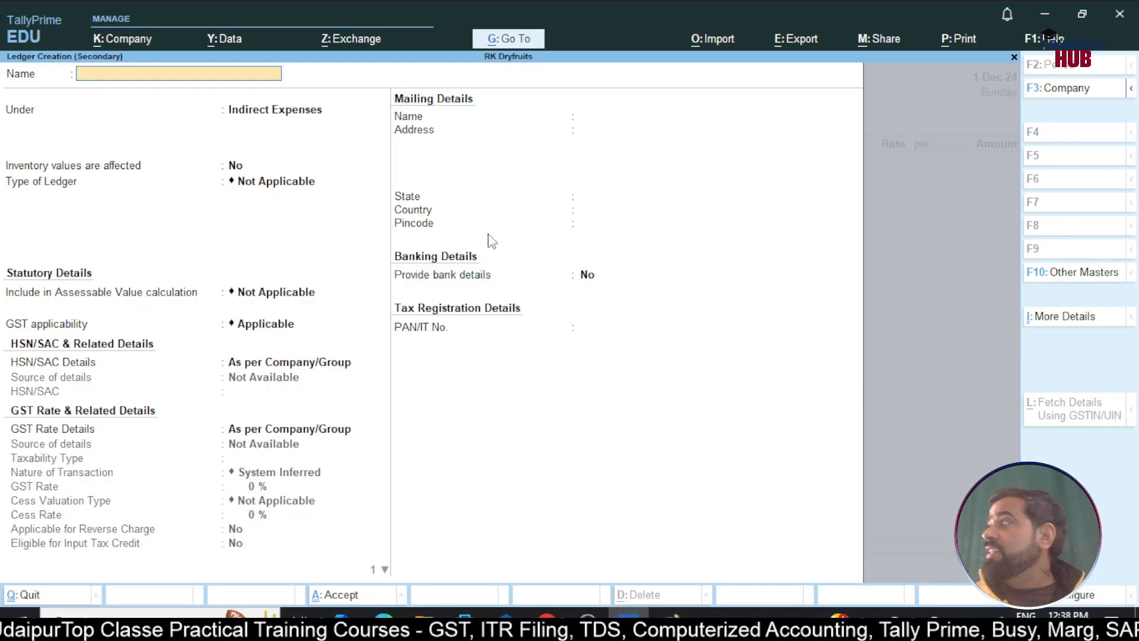
Name the new ledger with the supplier's name and place it under Sundry Creditors
{"action": "type", "text": "Kes"}
{"action": "key", "text": "BackSpace"}
{"action": "key", "text": "BackSpace"}
{"action": "key", "text": "BackSpace"}
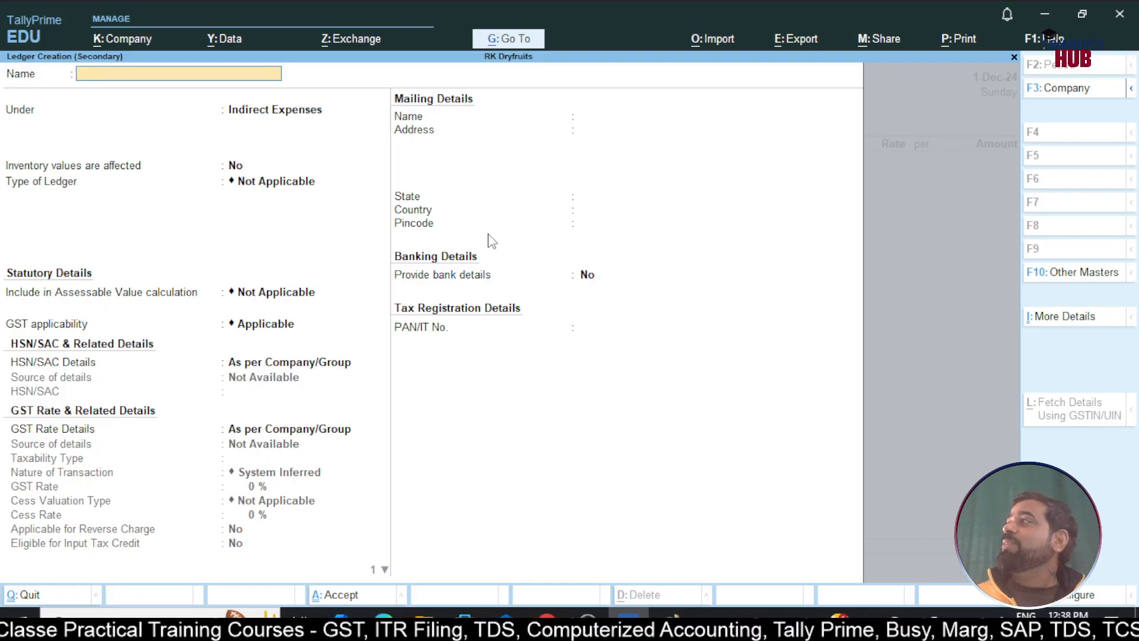
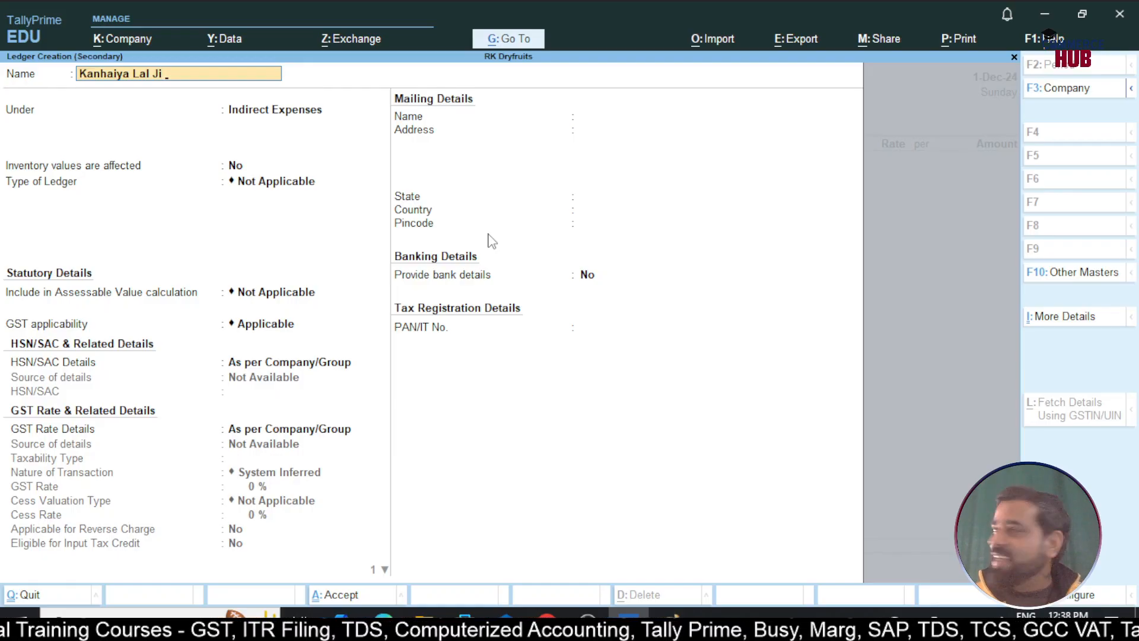
{"action": "key", "text": "Return"}
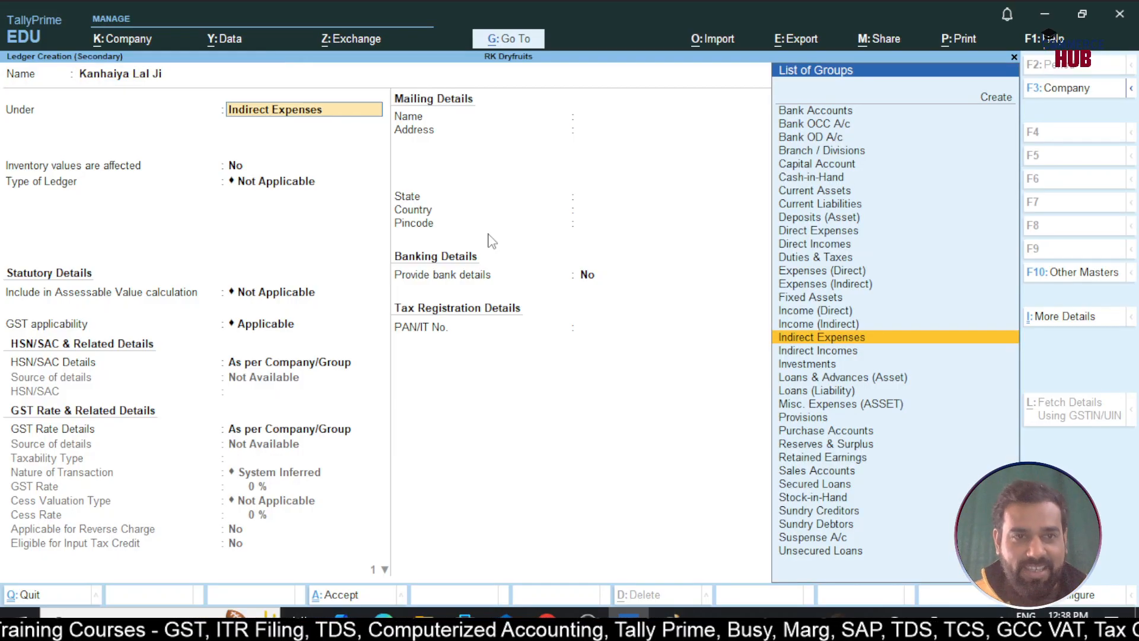
{"action": "type", "text": "Sun"}
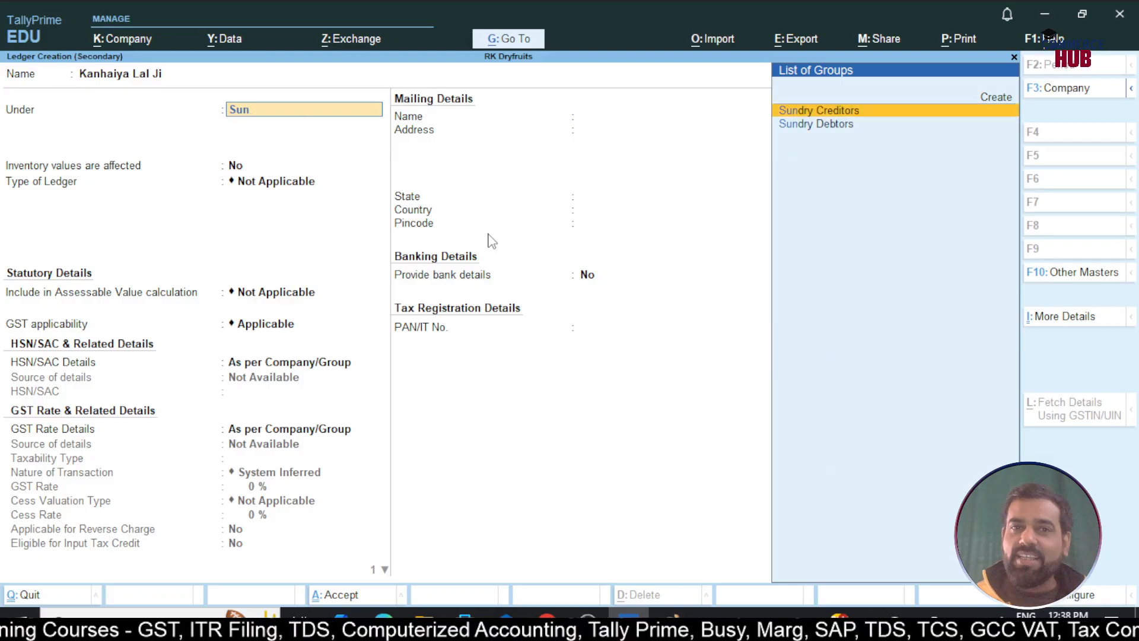
{"action": "key", "text": "Return"}
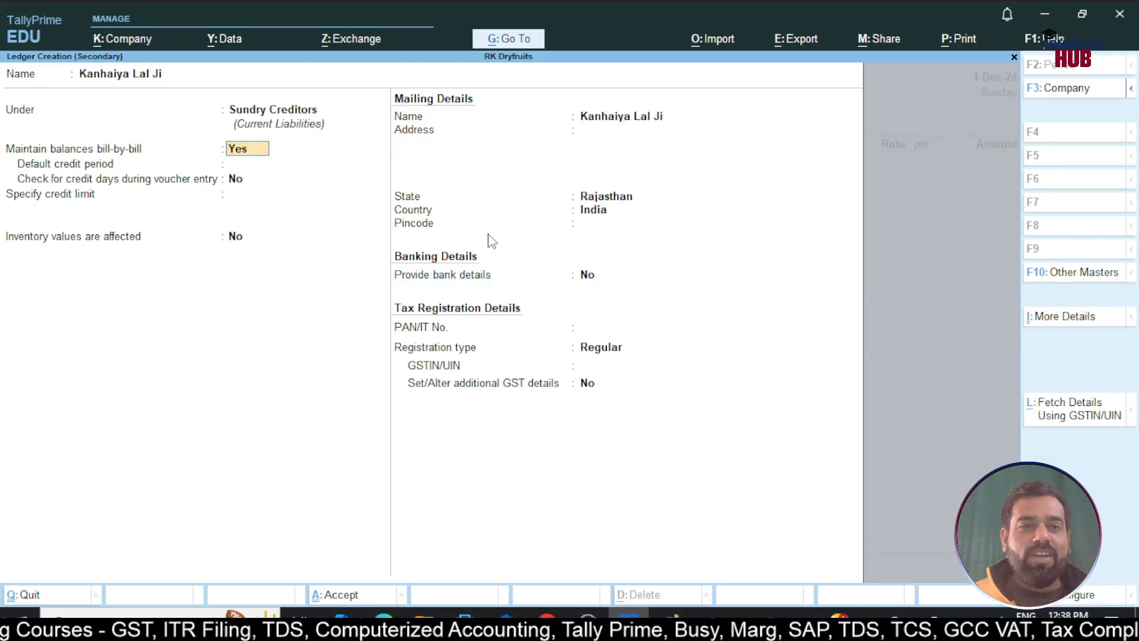
Keep state Rajasthan, set registration type Unregistered/Consumer with no GSTIN, and save the ledger
{"action": "key", "text": "Return"}
{"action": "key", "text": "Return"}
{"action": "key", "text": "Return"}
{"action": "key", "text": "Return"}
{"action": "key", "text": "Return"}
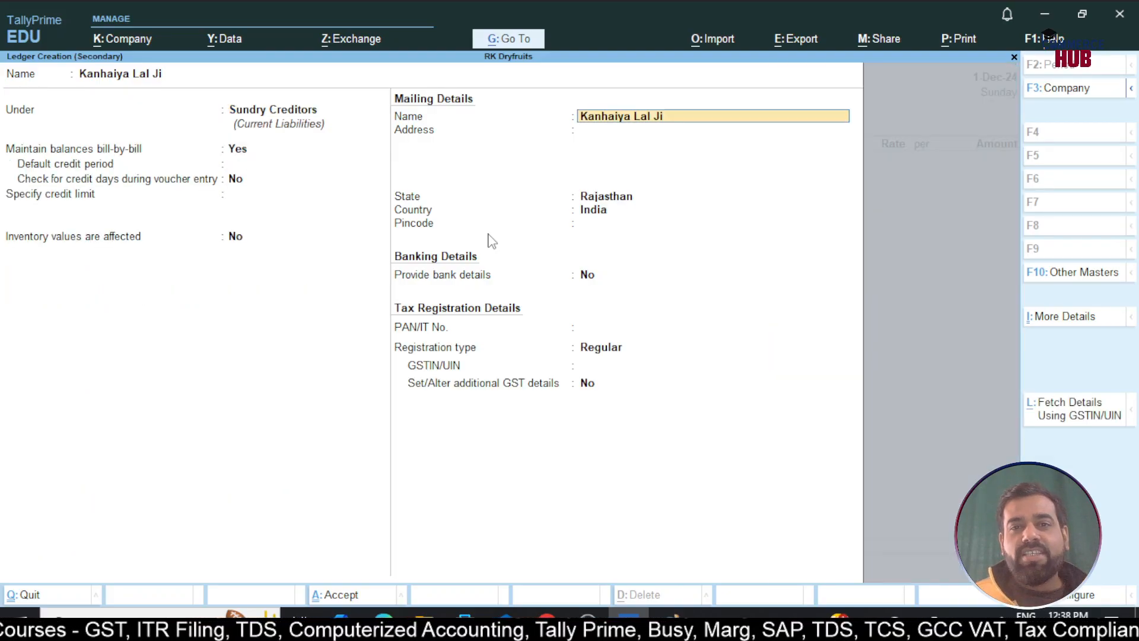
{"action": "key", "text": "Return"}
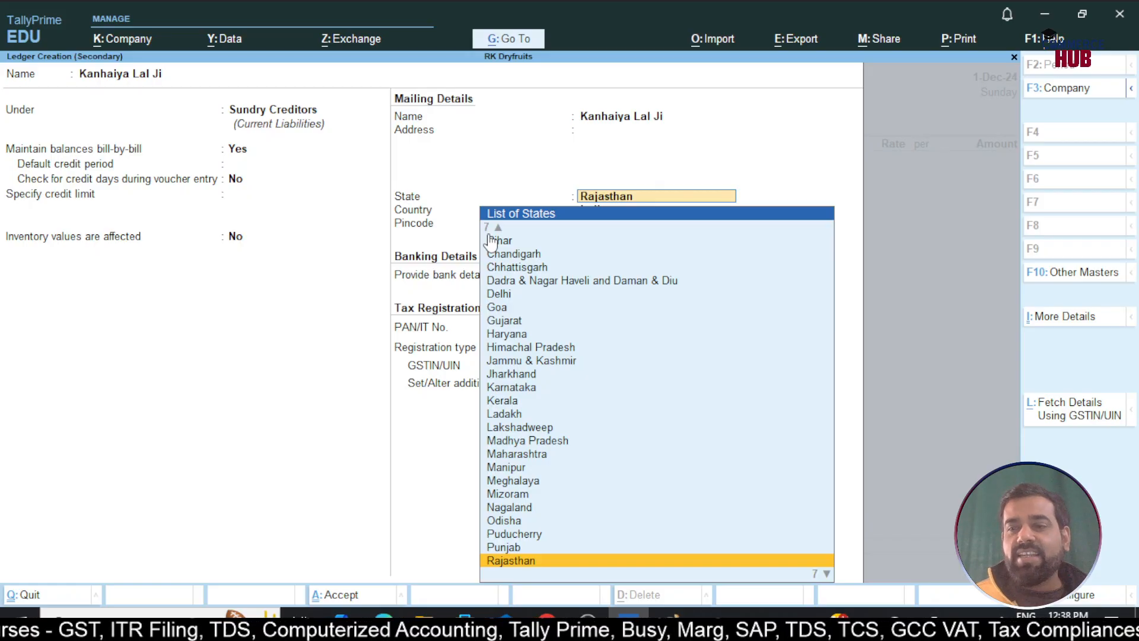
{"action": "key", "text": "Return"}
{"action": "key", "text": "Return"}
{"action": "key", "text": "Return"}
{"action": "key", "text": "Return"}
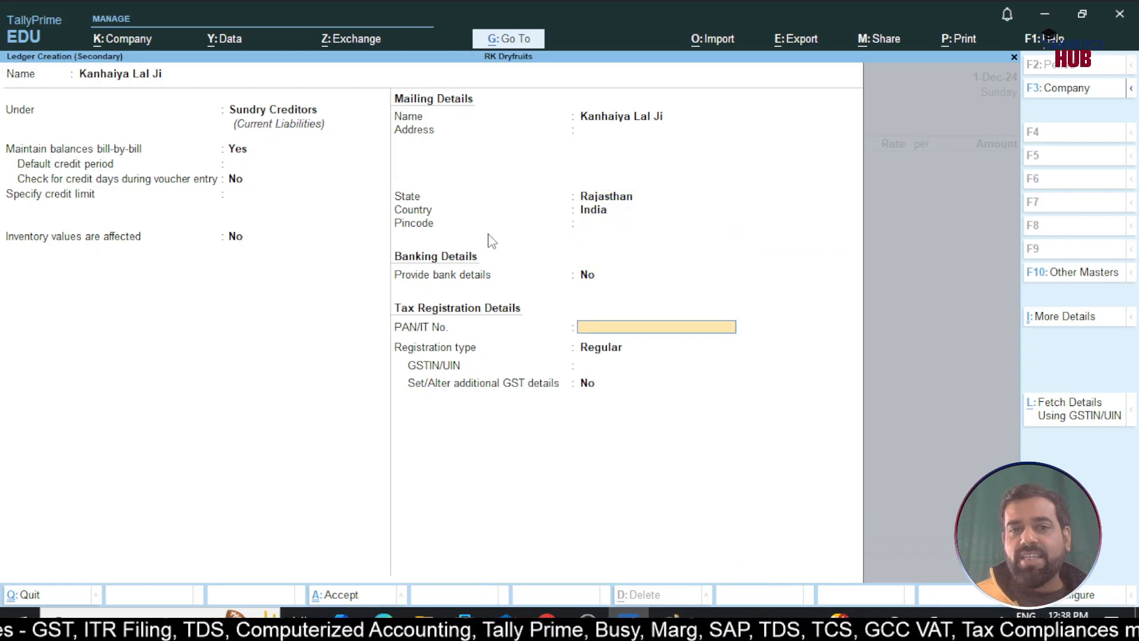
{"action": "key", "text": "Down"}
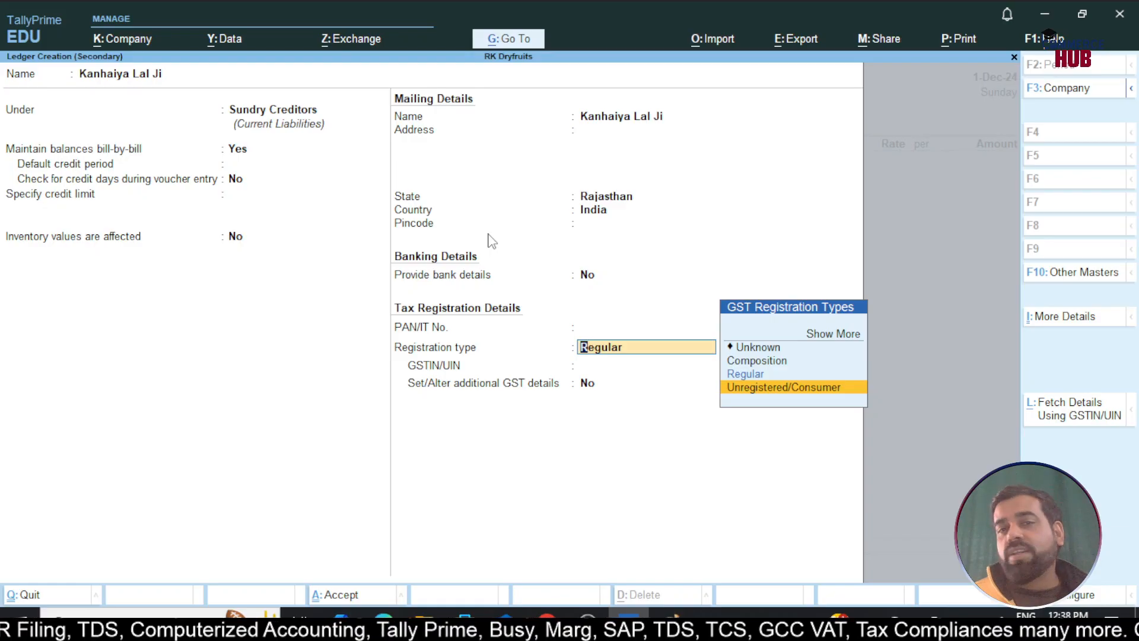
{"action": "key", "text": "Return"}
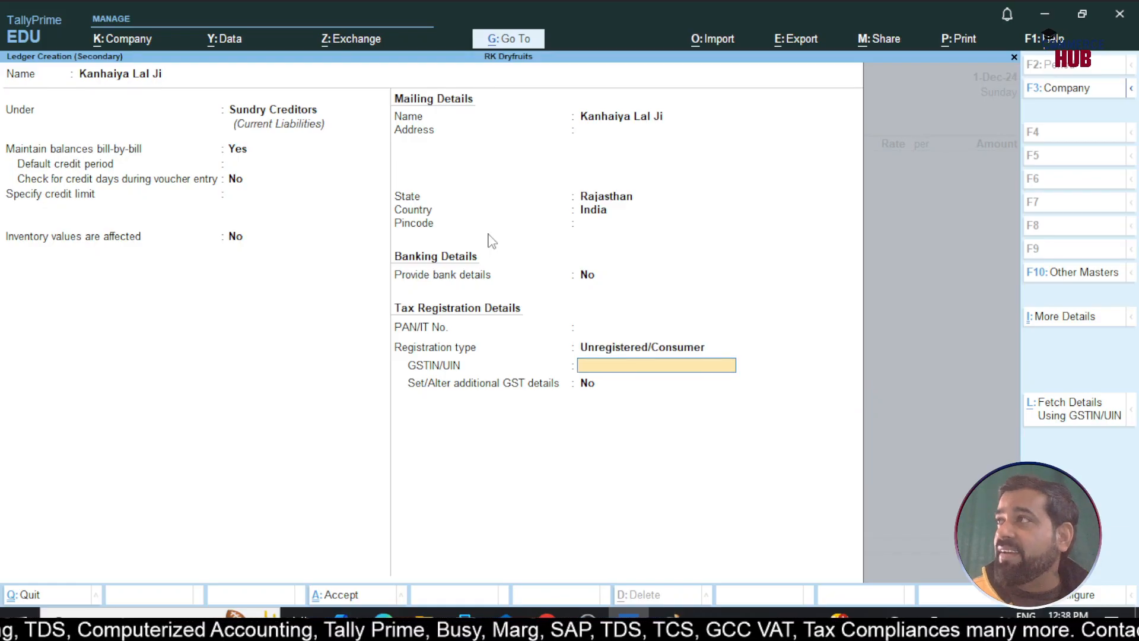
{"action": "key", "text": "Return"}
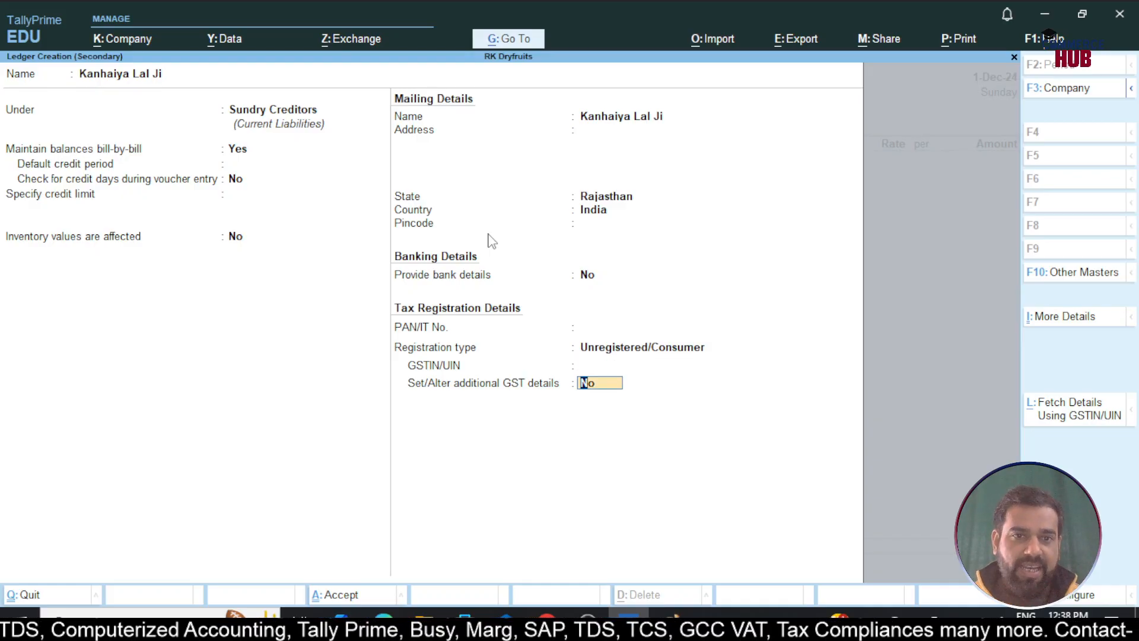
{"action": "key", "text": "Return"}
{"action": "key", "text": "Return"}
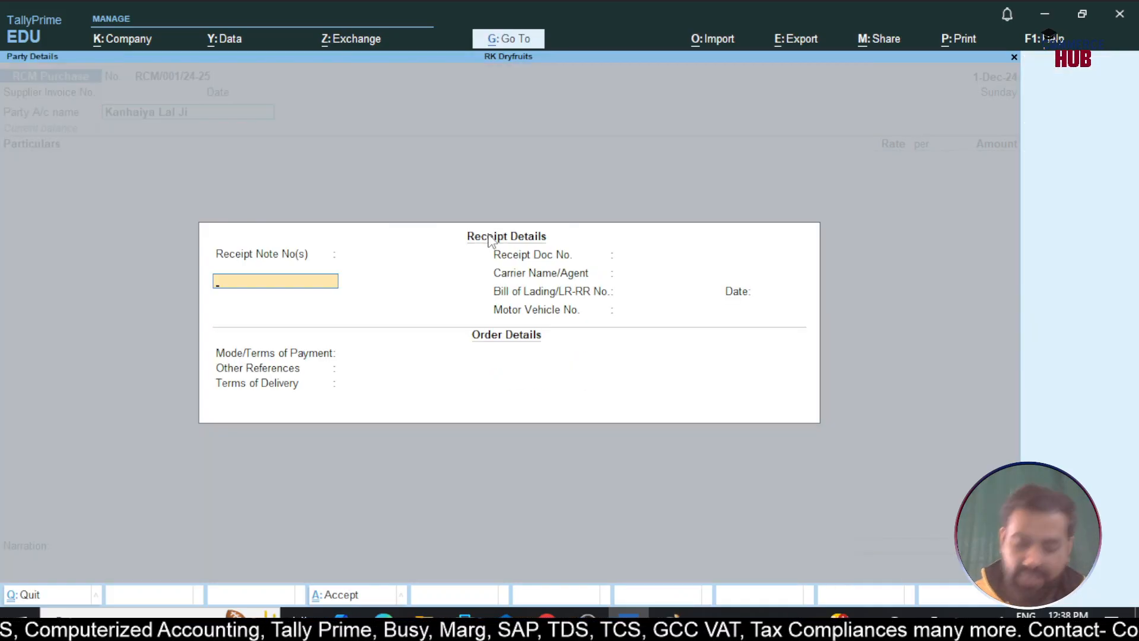
Accept the empty receipt details and the supplier's party details
{"action": "key", "text": "Return"}
{"action": "key", "text": "Return"}
{"action": "key", "text": "Return"}
{"action": "key", "text": "Return"}
{"action": "key", "text": "Return"}
{"action": "key", "text": "Return"}
{"action": "key", "text": "Return"}
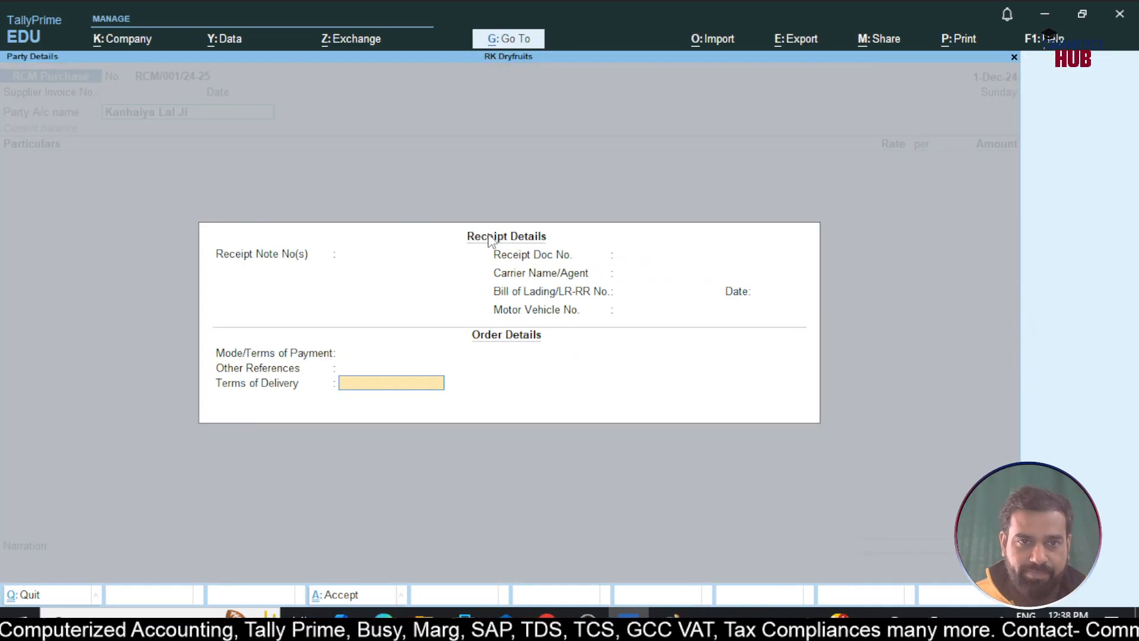
{"action": "key", "text": "Escape"}
{"action": "key", "text": "Return"}
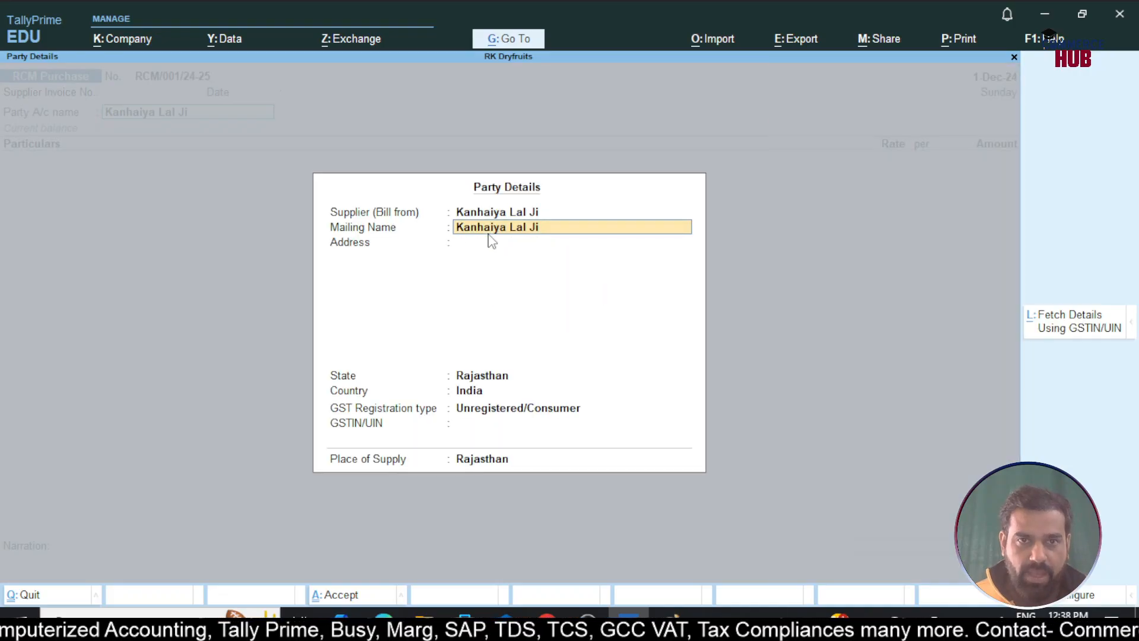
{"action": "key", "text": "Return"}
{"action": "key", "text": "Return"}
{"action": "key", "text": "Return"}
{"action": "key", "text": "Return"}
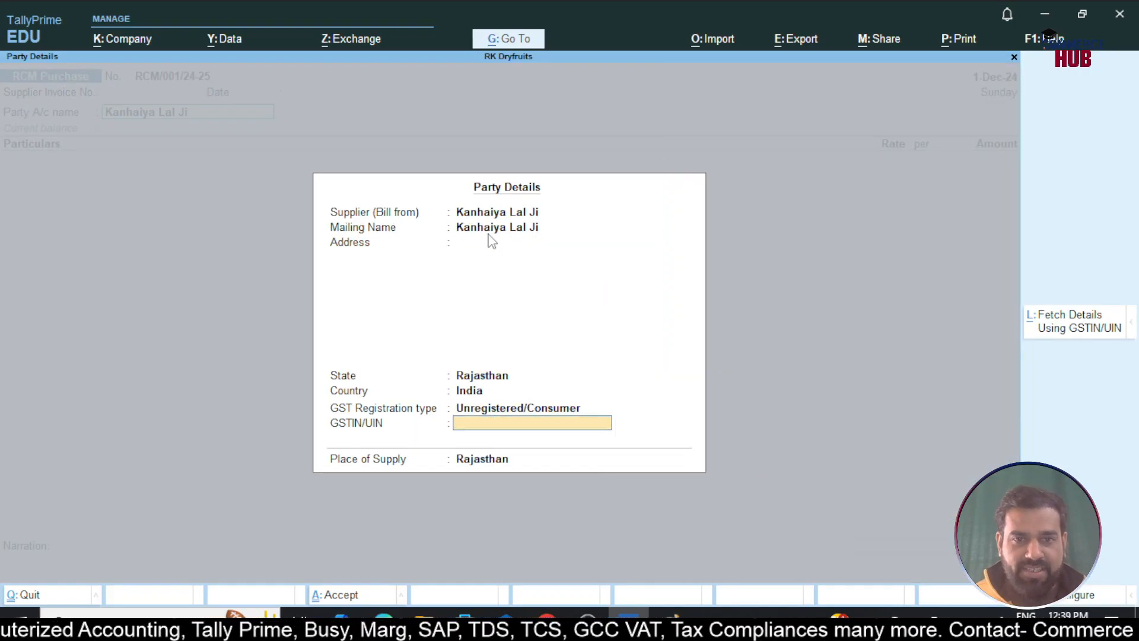
{"action": "key", "text": "Return"}
{"action": "key", "text": "Return"}
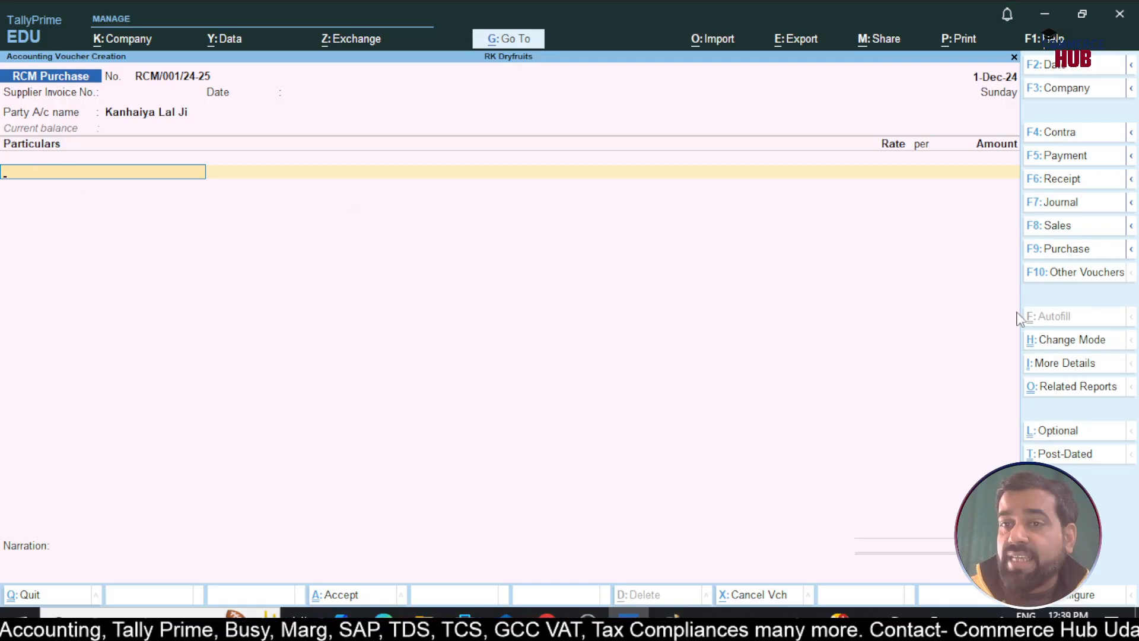
Switch the voucher to Item Invoice mode and re-confirm the supplier as party
{"action": "left_click", "coordinate": [1054, 342]}
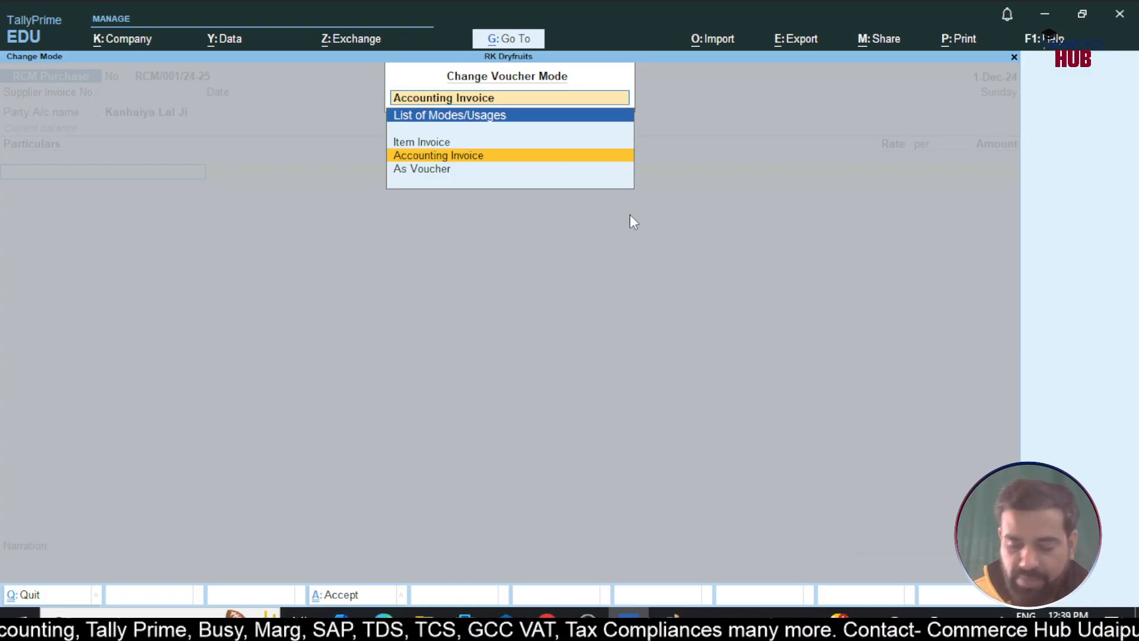
{"action": "key", "text": "Up"}
{"action": "key", "text": "Return"}
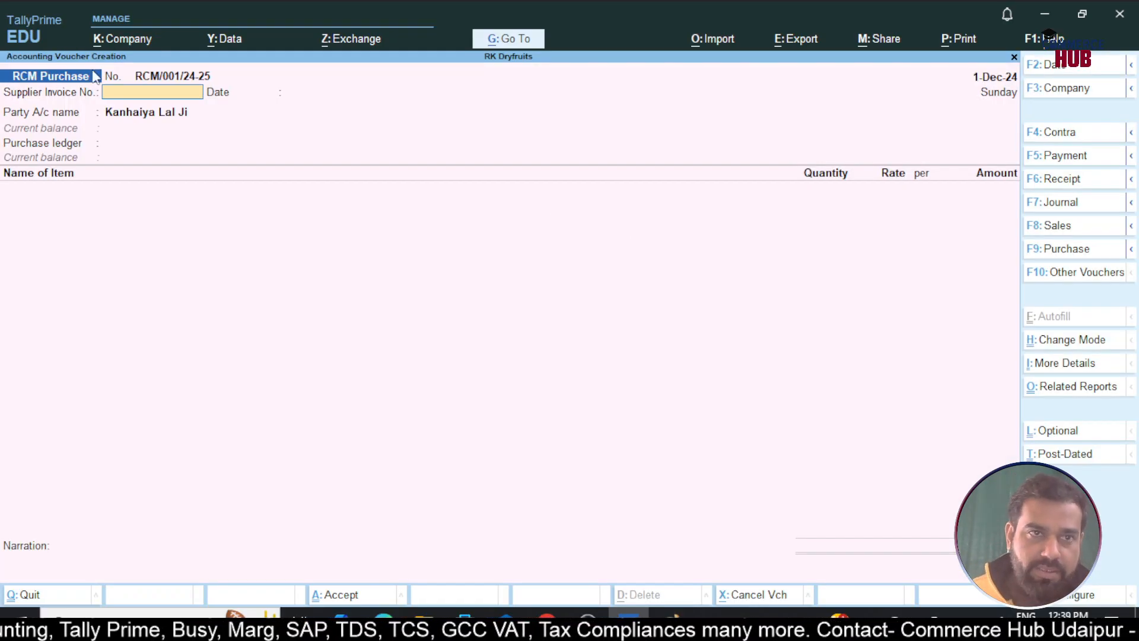
{"action": "left_click", "coordinate": [145, 116]}
{"action": "key", "text": "Return"}
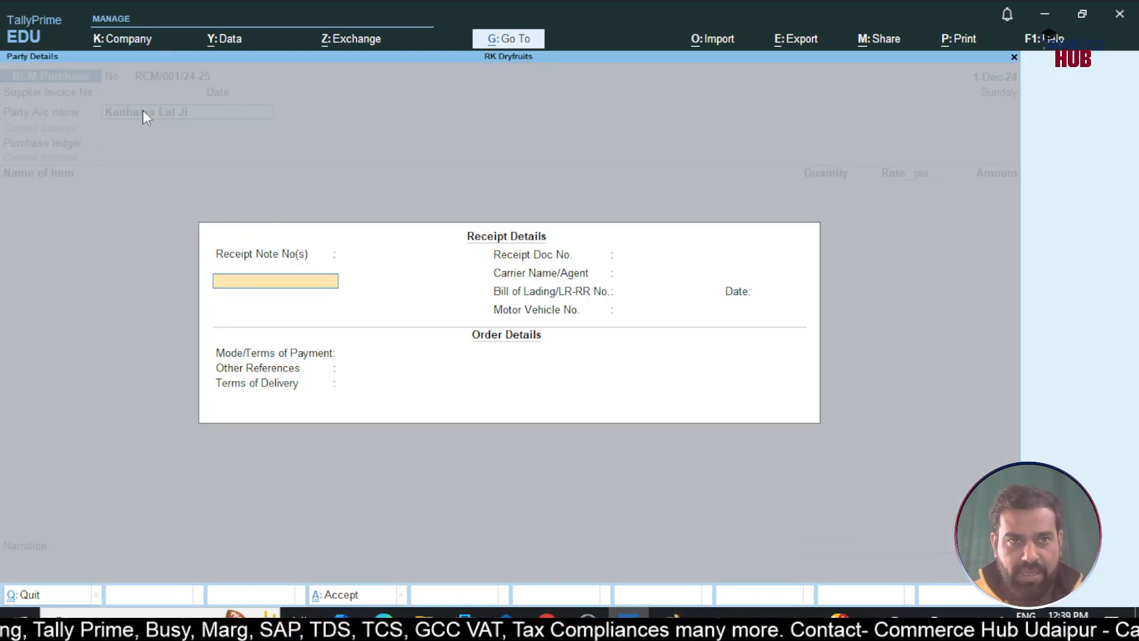
{"action": "key", "text": "ctrl+a"}
{"action": "key", "text": "ctrl+a"}
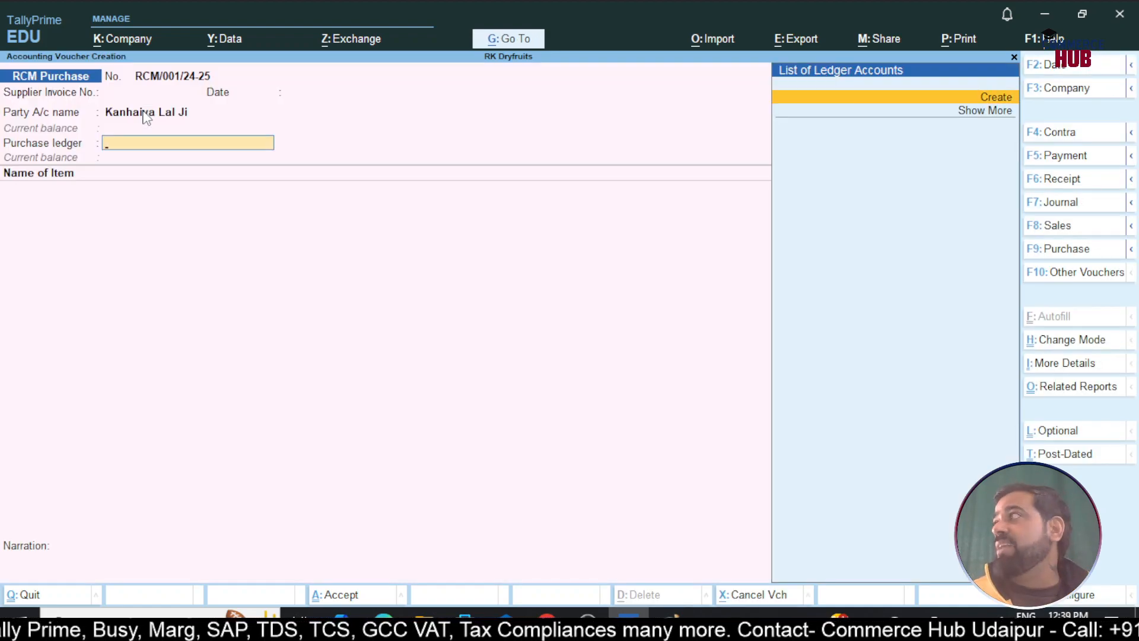
Create a ledger named 'Purchase' under Purchase Accounts
{"action": "key", "text": "Return"}
{"action": "type", "text": "Pu"}
{"action": "key", "text": "BackSpace"}
{"action": "type", "text": "rurchase"}
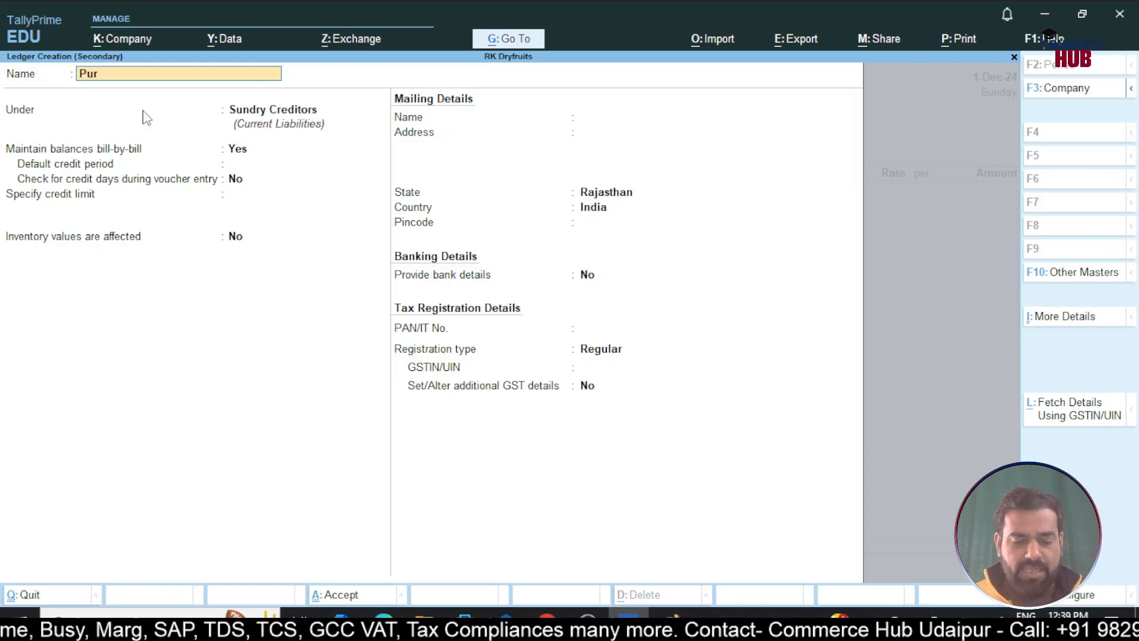
{"action": "key", "text": "Return"}
{"action": "type", "text": "Pu"}
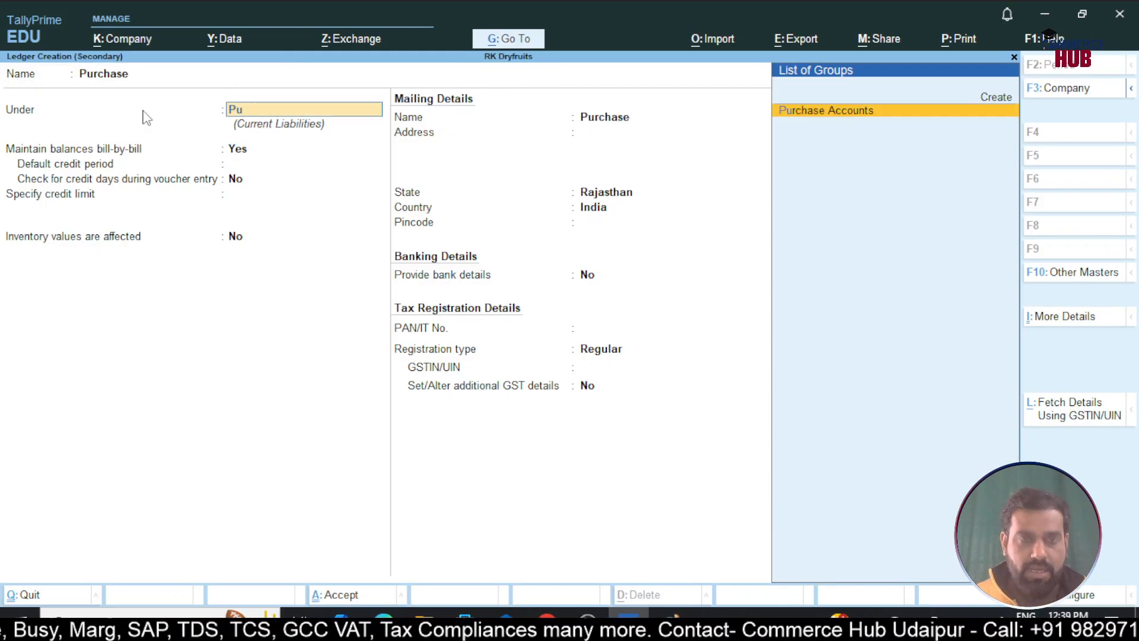
{"action": "type", "text": "r"}
{"action": "key", "text": "Return"}
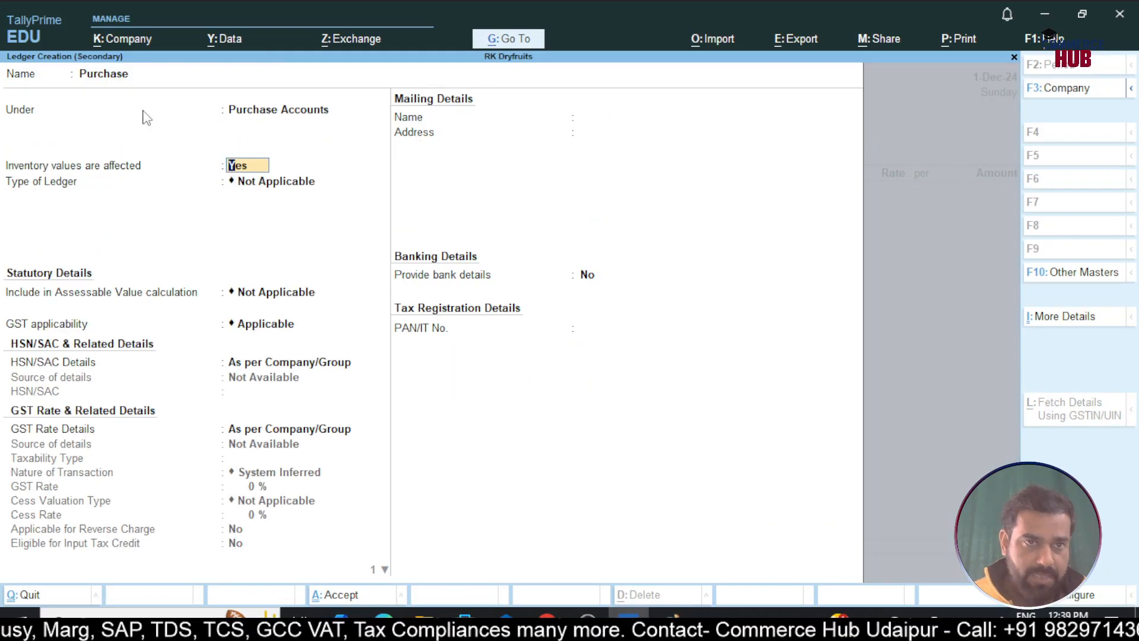
Set the Purchase ledger's type of supply to Goods, save it, and pick Cashew Nuts as the item
{"action": "key", "text": "Return"}
{"action": "key", "text": "Return"}
{"action": "key", "text": "Return"}
{"action": "key", "text": "Return"}
{"action": "key", "text": "Return"}
{"action": "key", "text": "Return"}
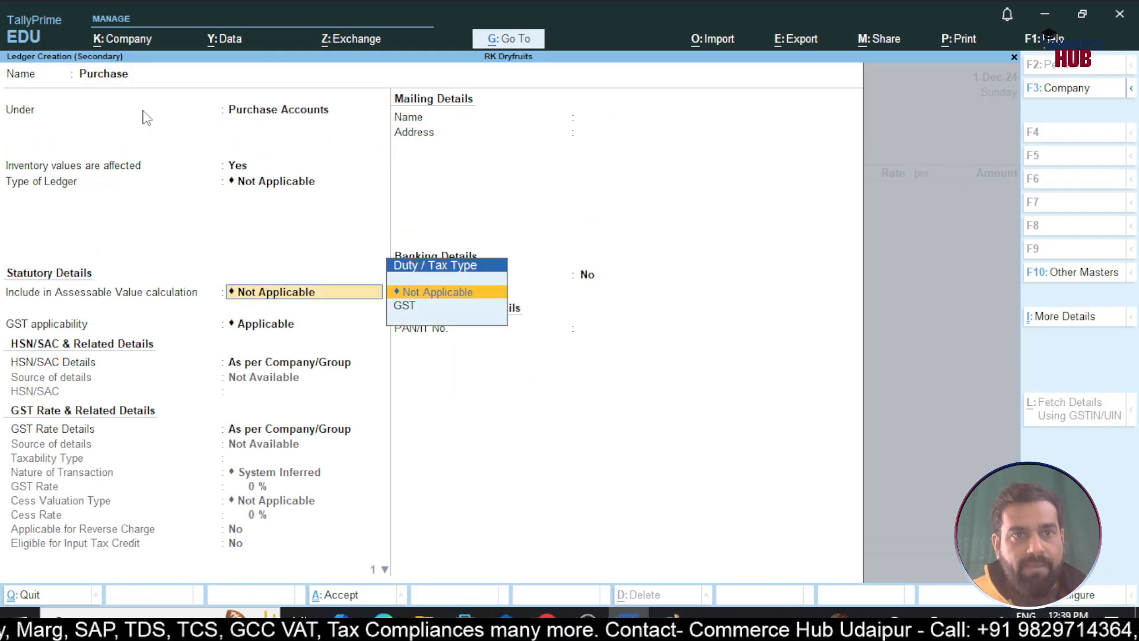
{"action": "key", "text": "Return"}
{"action": "key", "text": "BackSpace"}
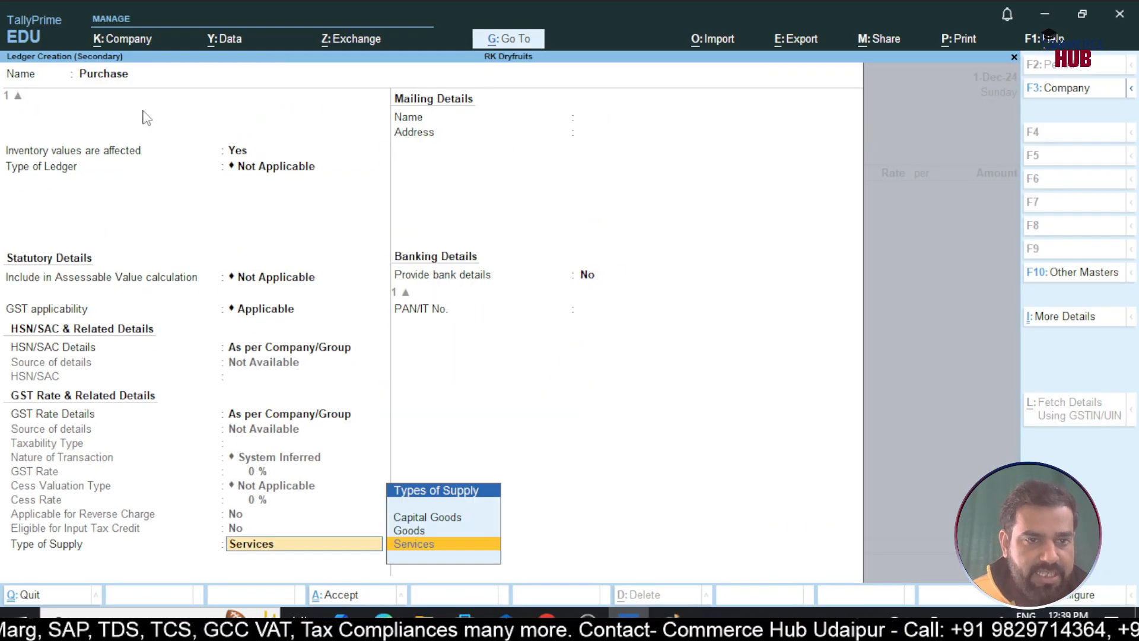
{"action": "type", "text": "Go"}
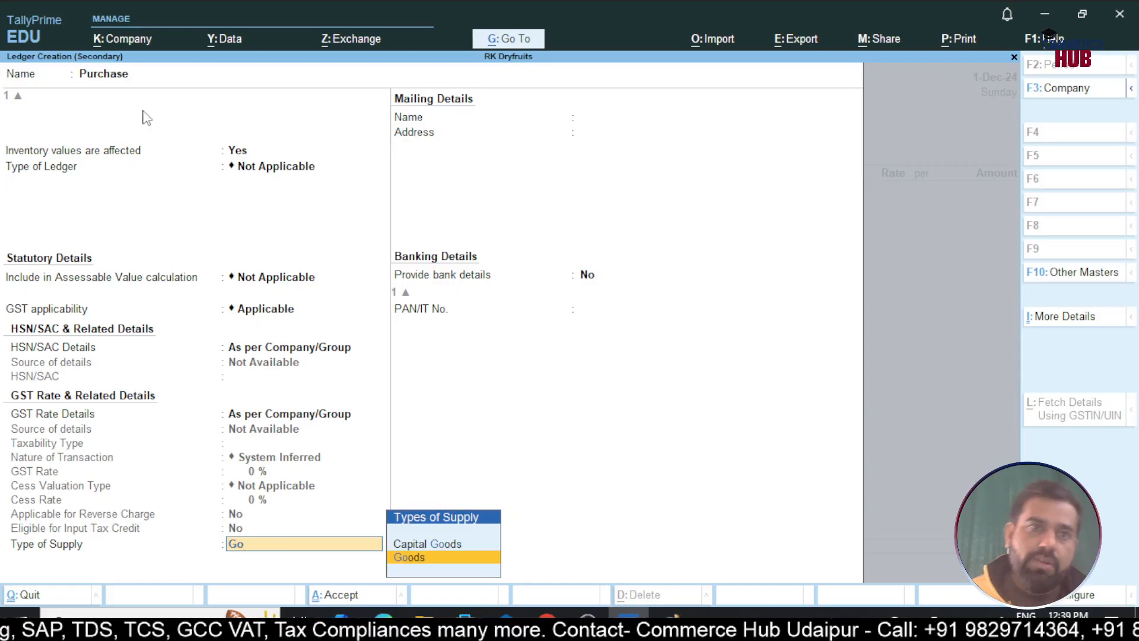
{"action": "key", "text": "Return"}
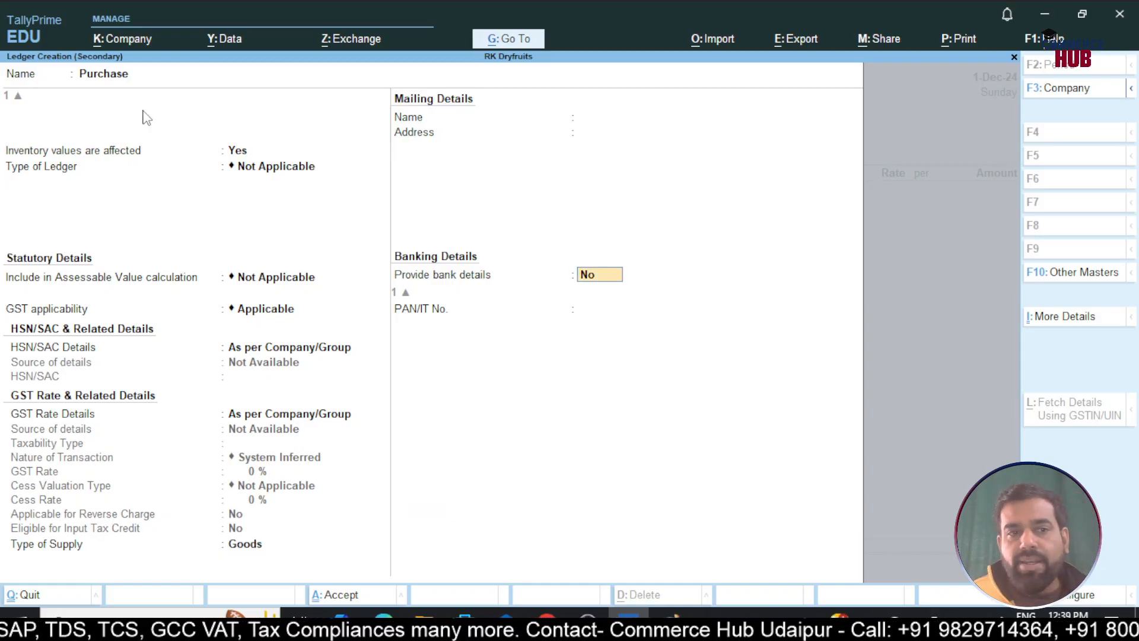
{"action": "key", "text": "ctrl"}
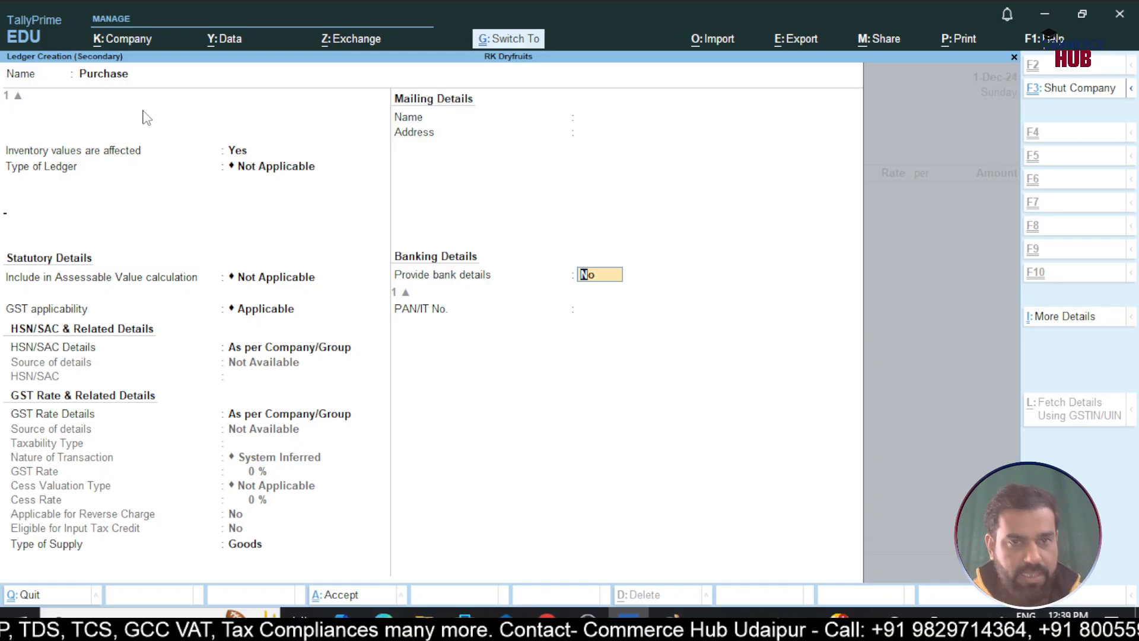
{"action": "key", "text": "ctrl+a"}
{"action": "type", "text": "Cas"}
{"action": "key", "text": "Return"}
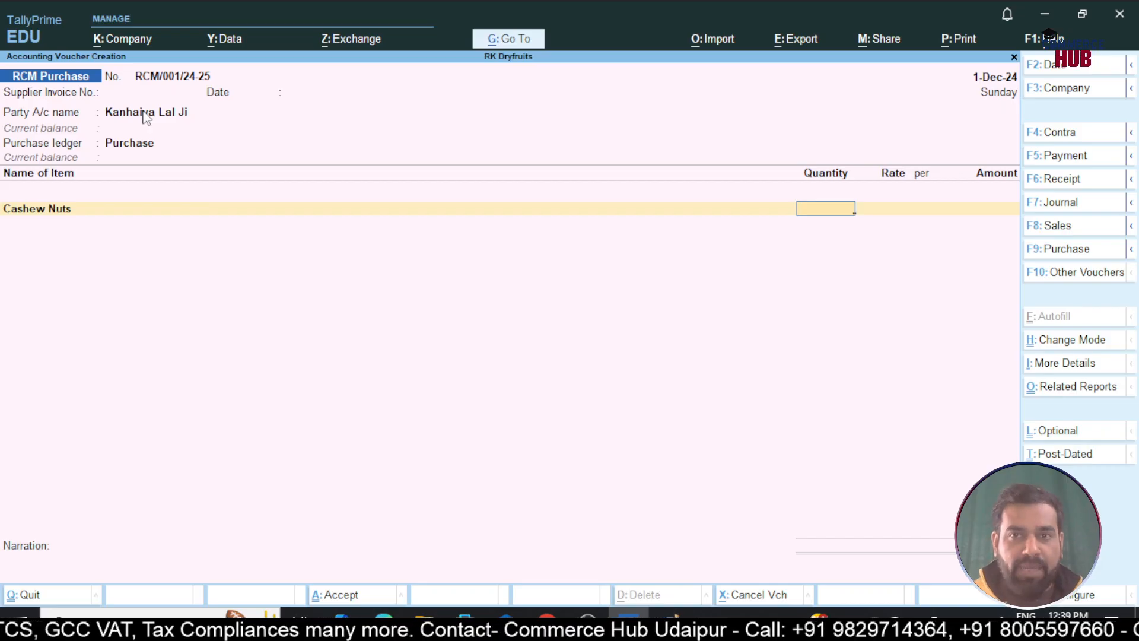
Enter 100 kg of Cashew Nuts at 500 per kg (50,000.00), keeping GST and HSN as per masters
{"action": "type", "text": "100"}
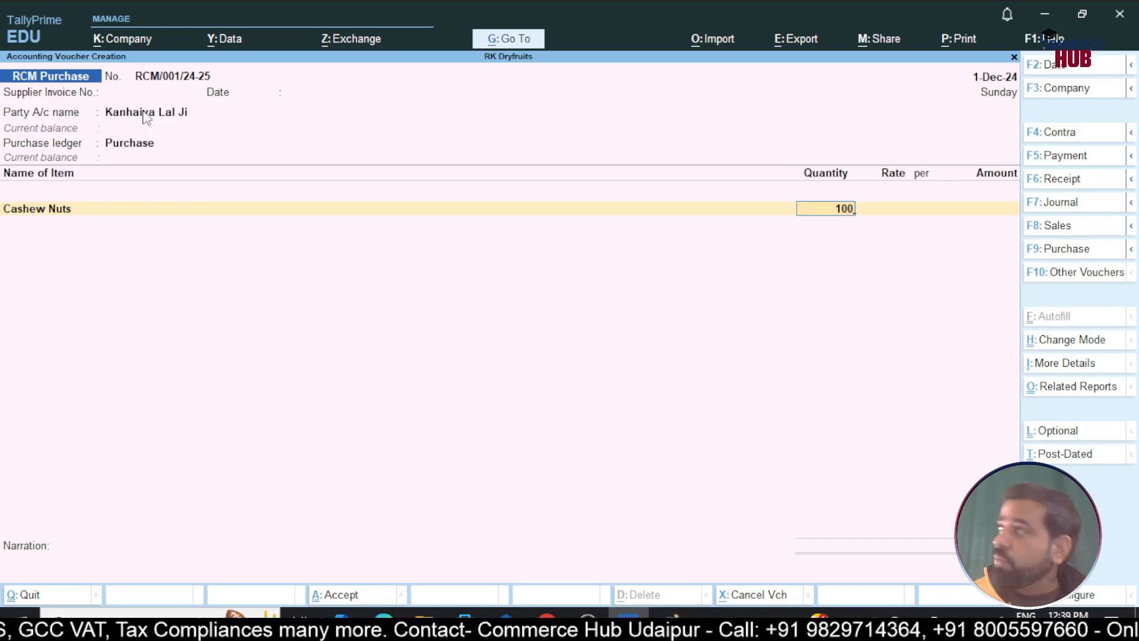
{"action": "key", "text": "Return"}
{"action": "type", "text": "500"}
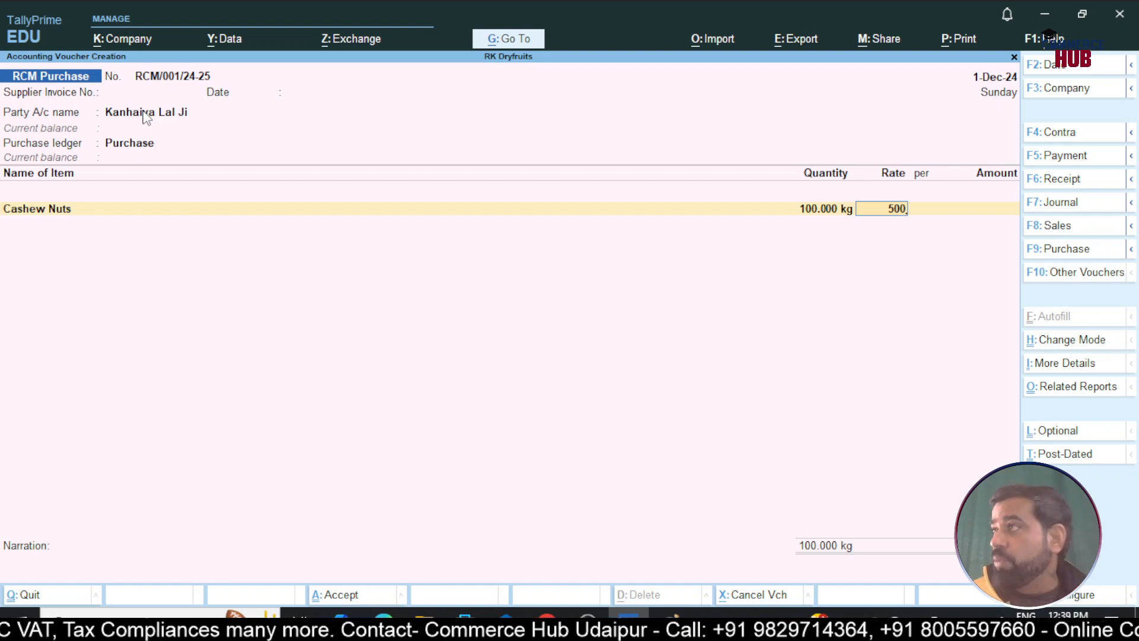
{"action": "key", "text": "Return"}
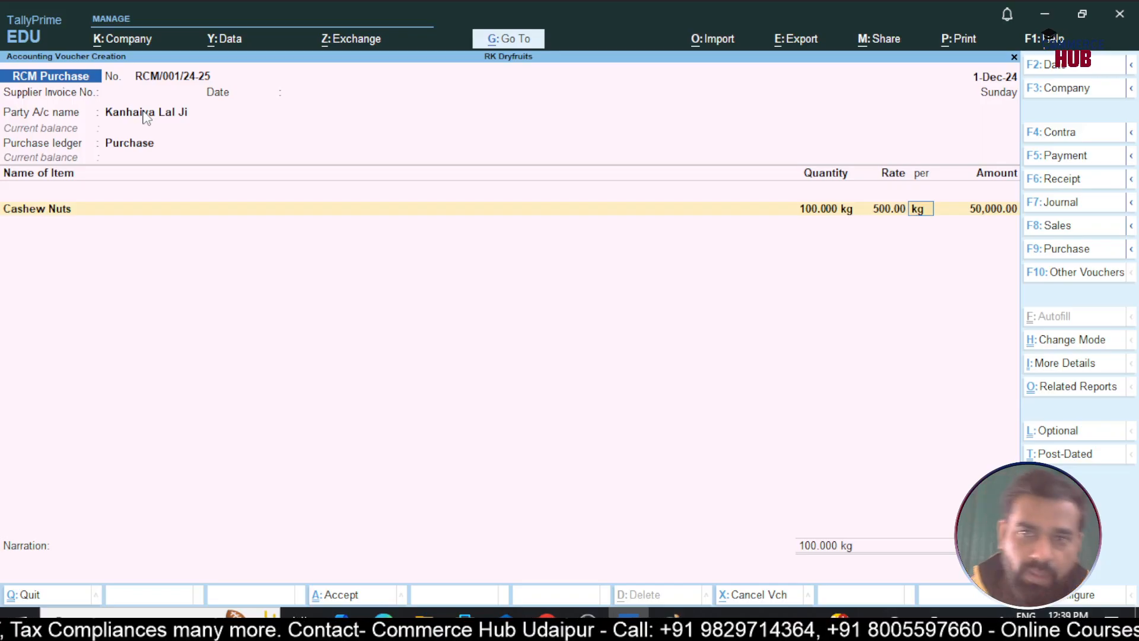
{"action": "key", "text": "Return"}
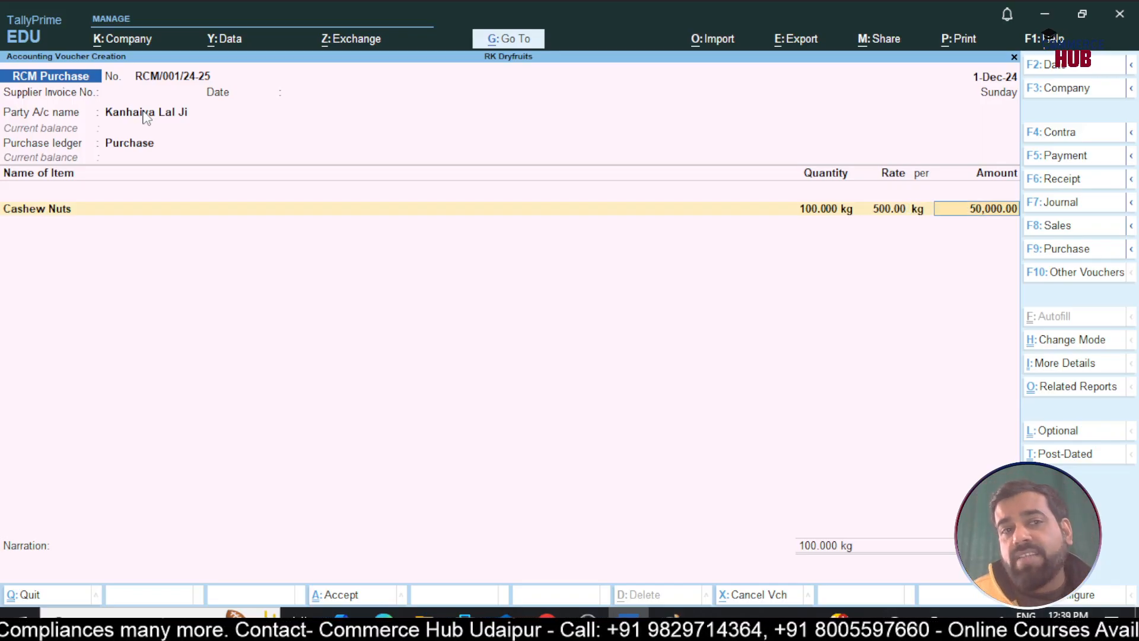
{"action": "key", "text": "Return"}
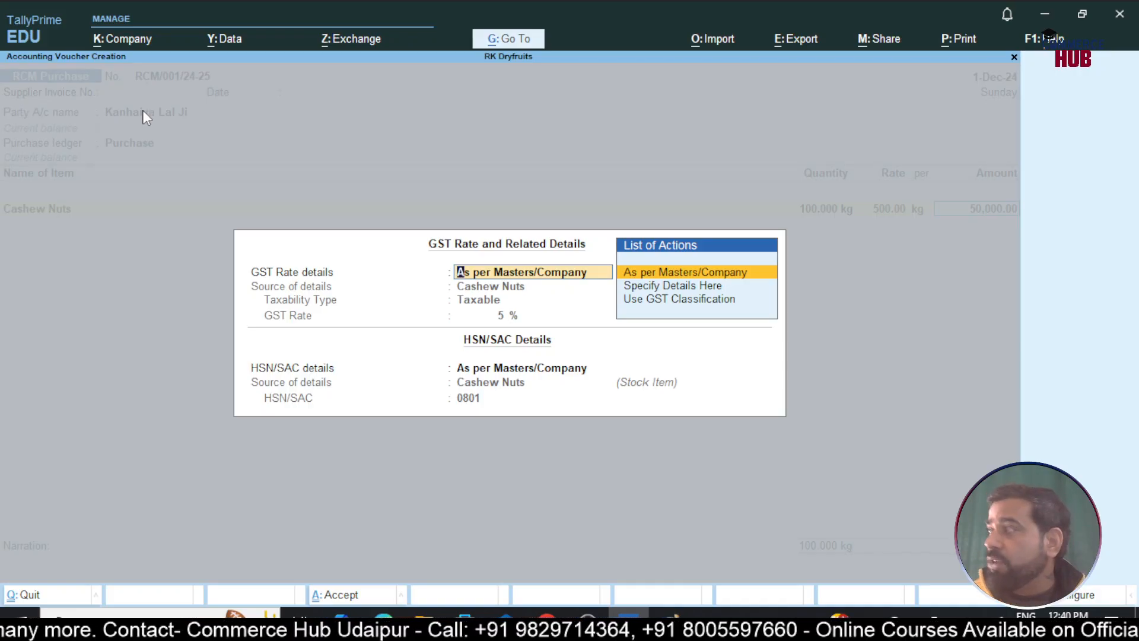
{"action": "key", "text": "Return"}
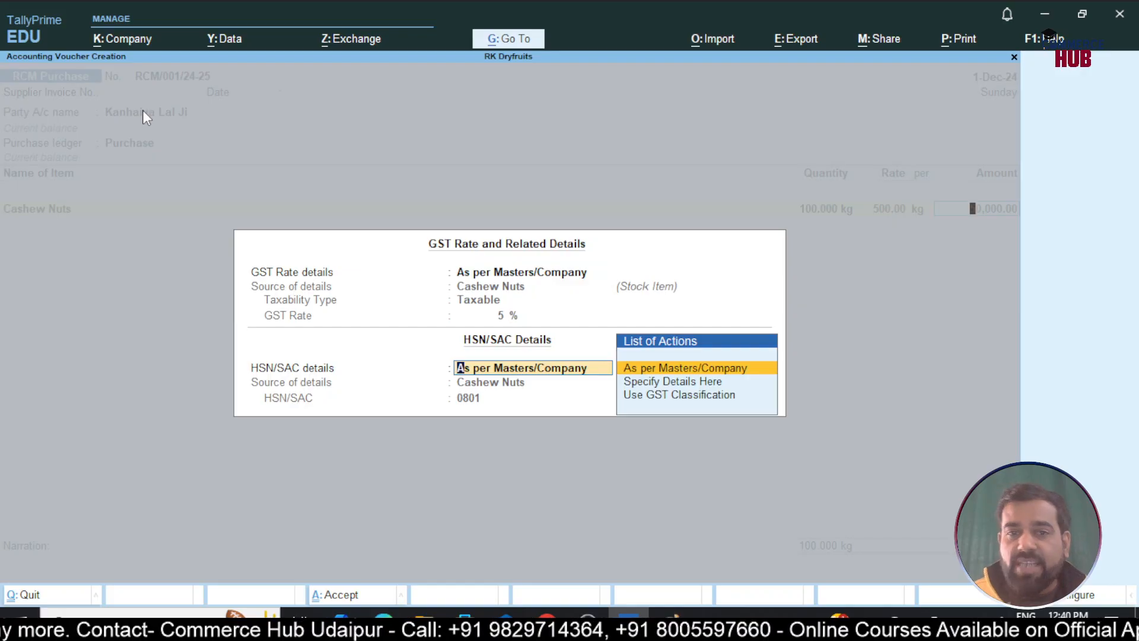
{"action": "key", "text": "Return"}
{"action": "key", "text": "Return"}
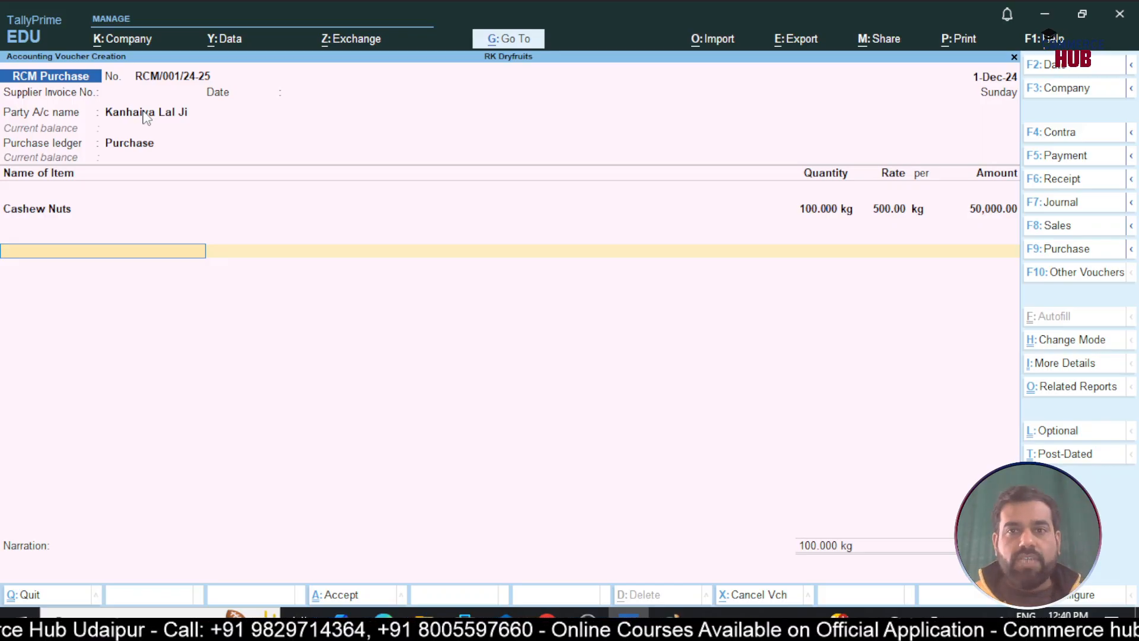
Review the Cashew Nuts GST tax analysis showing 1,250.00 CGST and 1,250.00 SGST, then close it
{"action": "key", "text": "ctrl+o"}
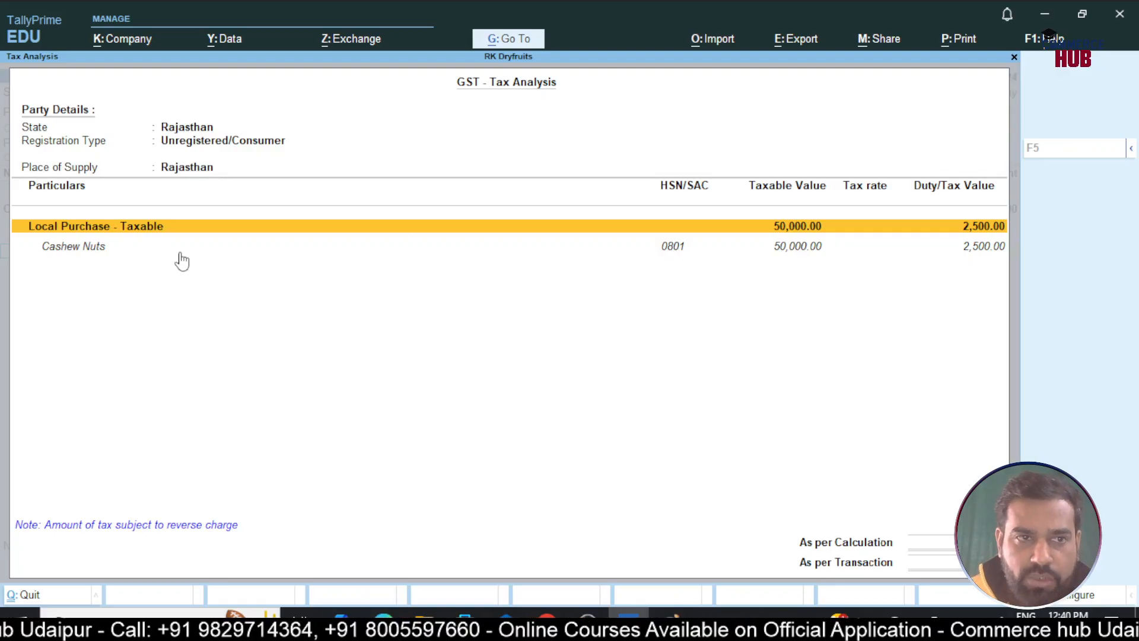
{"action": "left_click", "coordinate": [93, 248]}
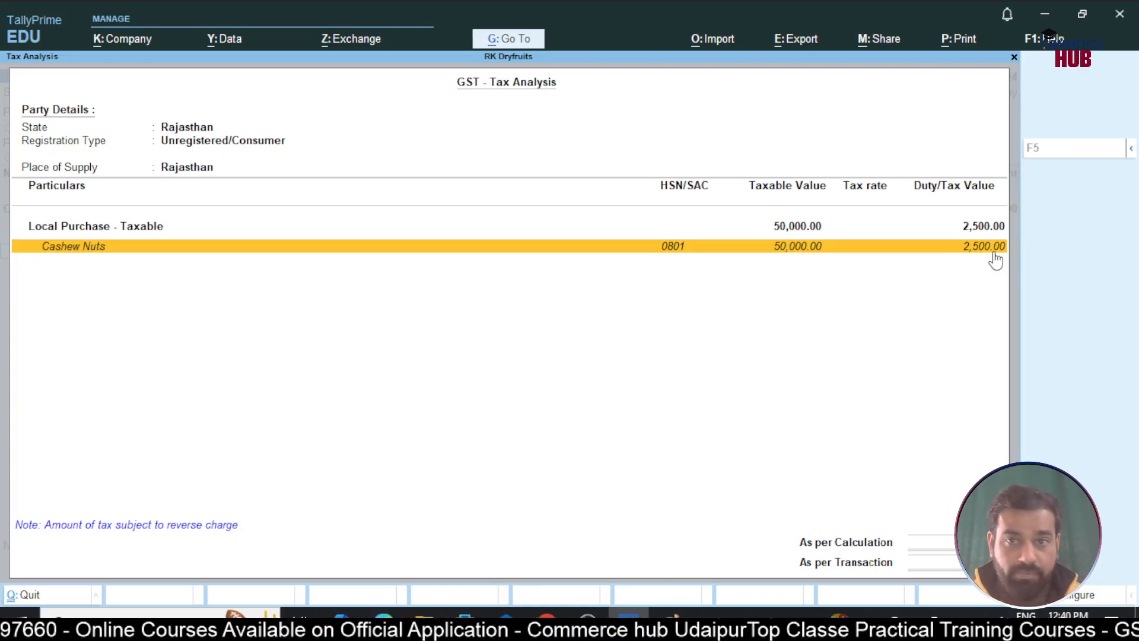
{"action": "left_click", "coordinate": [992, 252]}
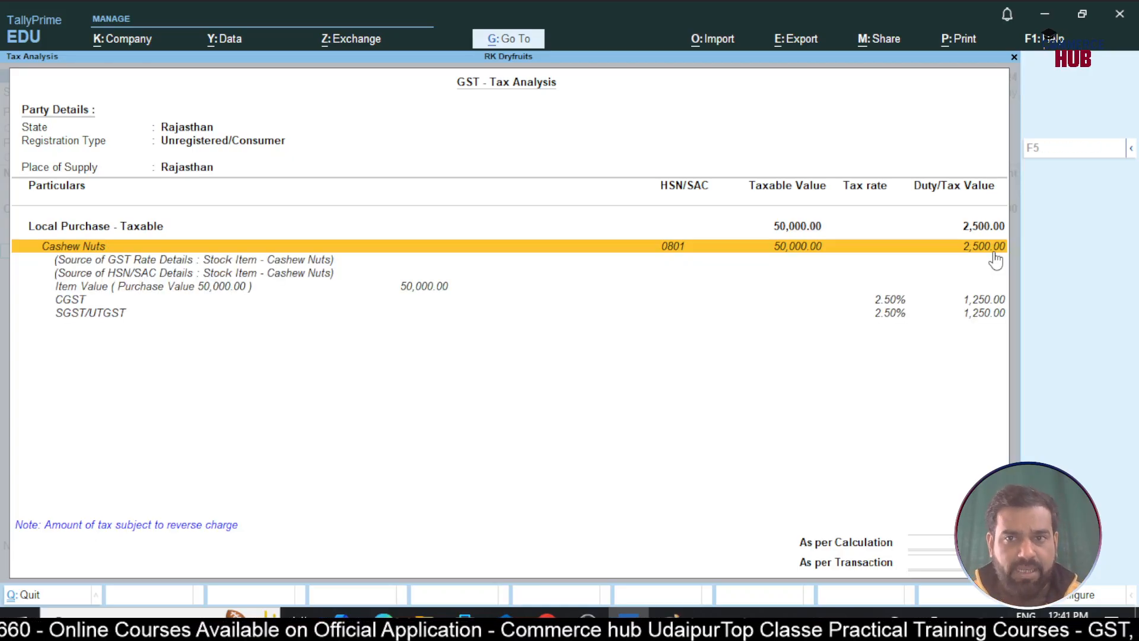
{"action": "key", "text": "Down"}
{"action": "key", "text": "Down"}
{"action": "key", "text": "Down"}
{"action": "key", "text": "Down"}
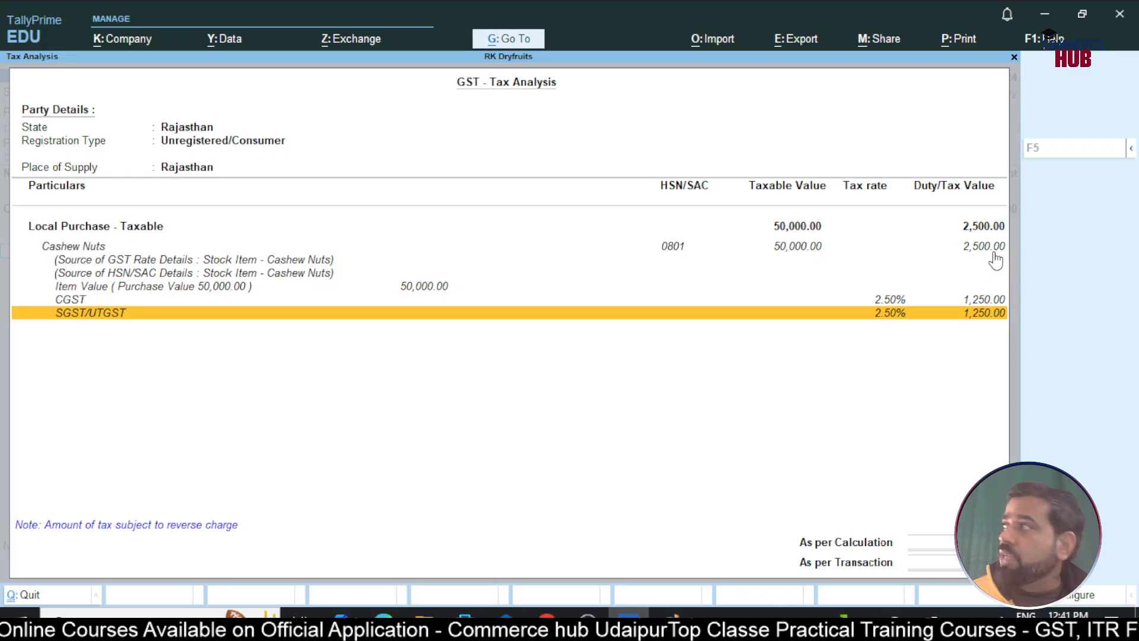
{"action": "key", "text": "Up"}
{"action": "key", "text": "Escape"}
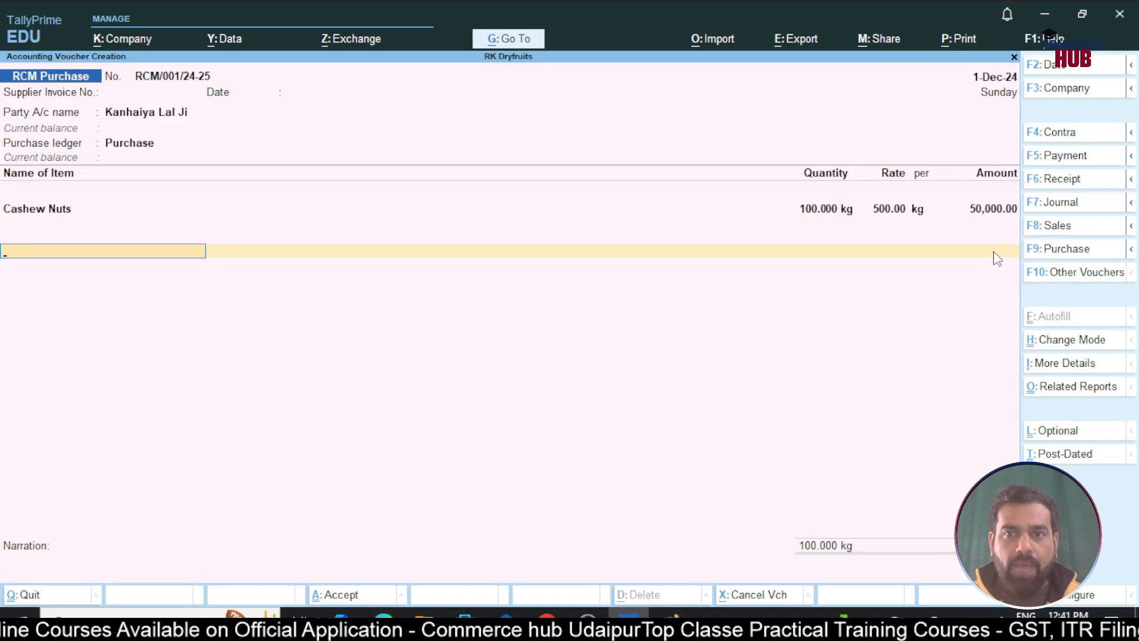
Save voucher RCM/001/24-25 with a new bill reference for 50,000 Cr, then reopen voucher 001
{"action": "key", "text": "Return"}
{"action": "key", "text": "Return"}
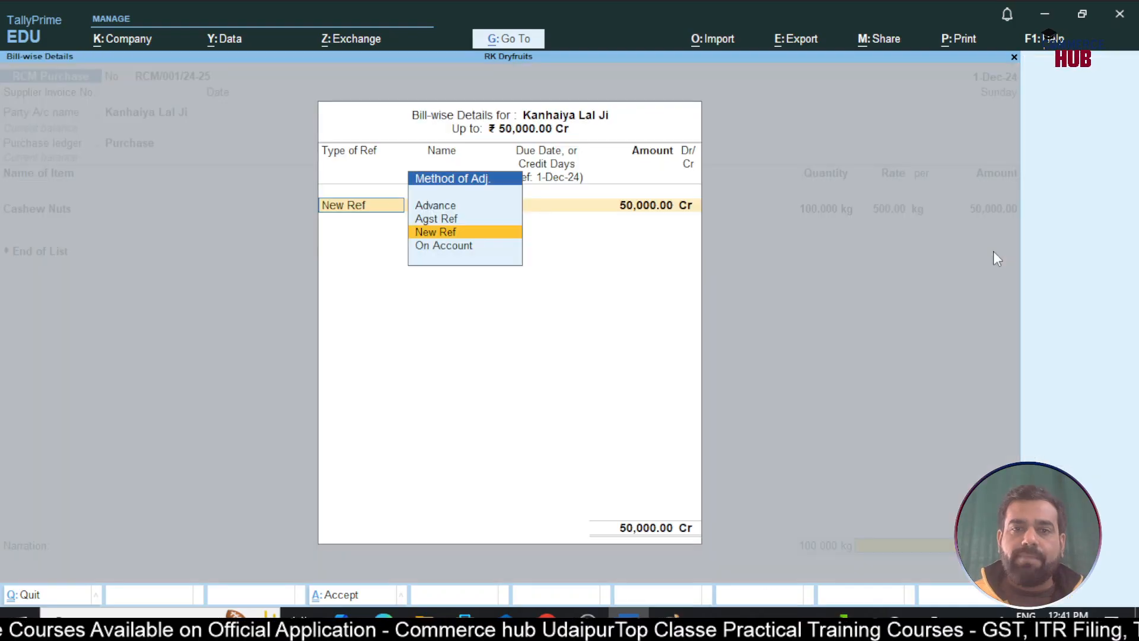
{"action": "key", "text": "Return"}
{"action": "key", "text": "Return"}
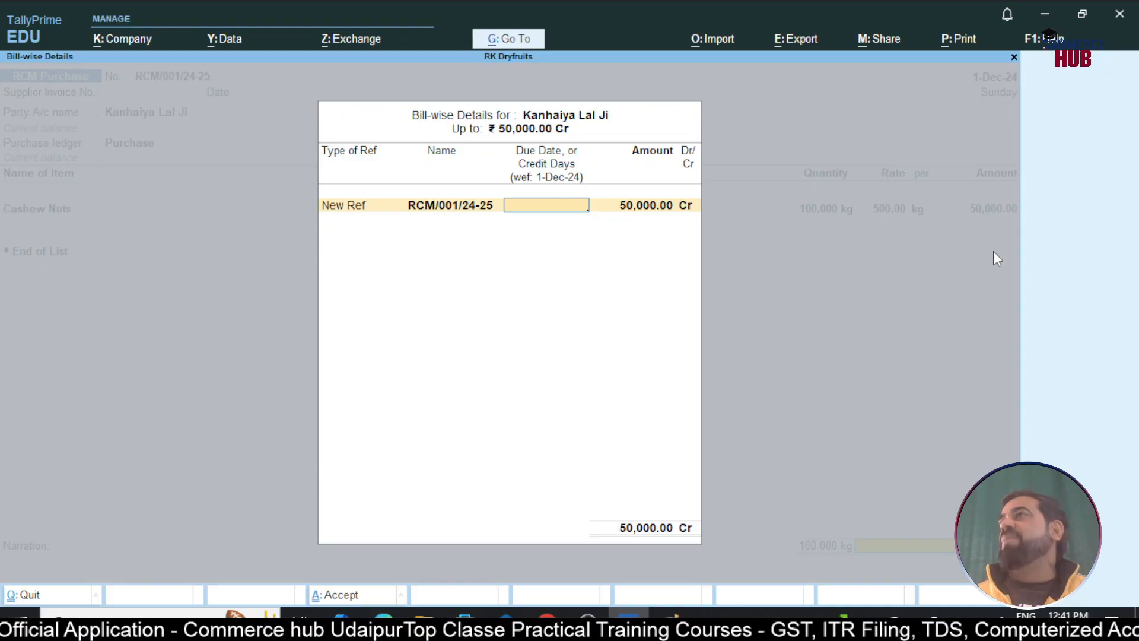
{"action": "key", "text": "Return"}
{"action": "key", "text": "Return"}
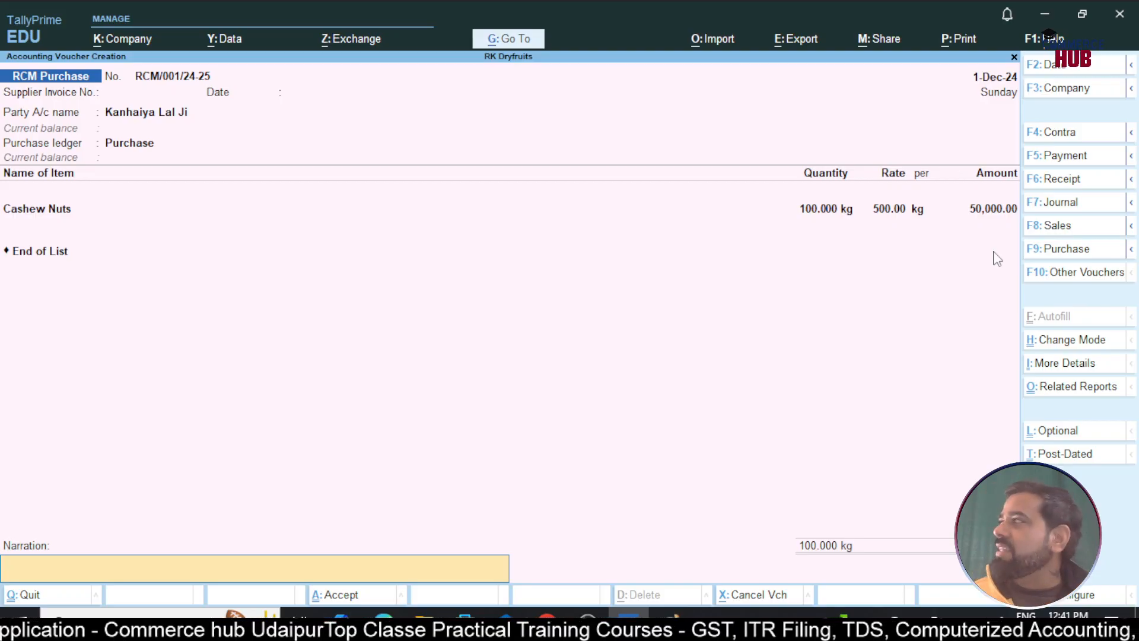
{"action": "key", "text": "Return"}
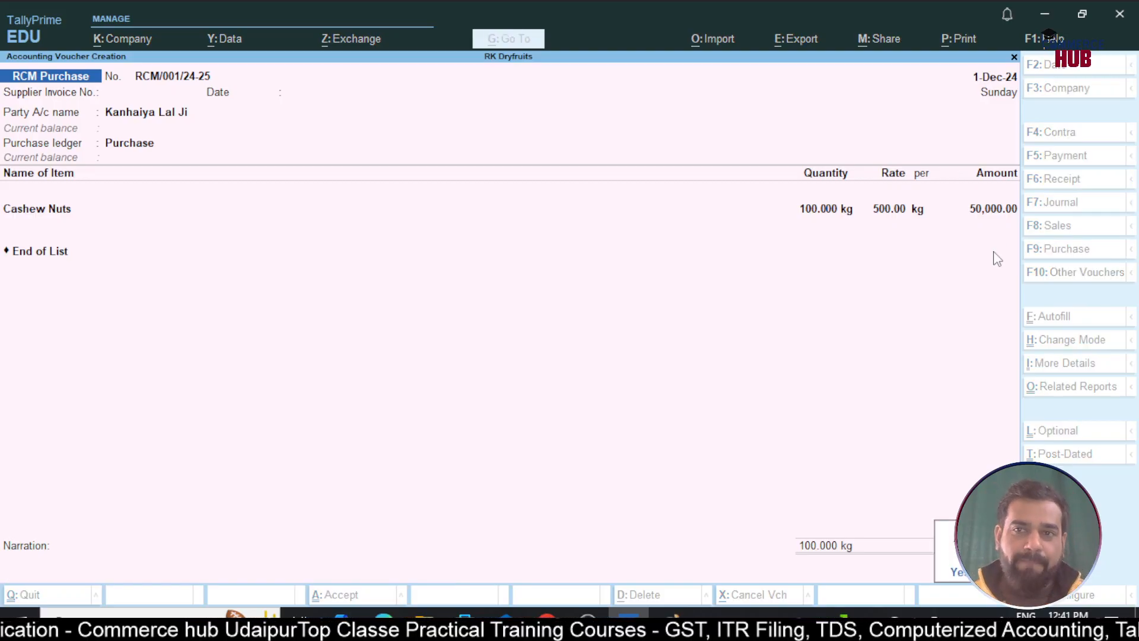
{"action": "key", "text": "Return"}
{"action": "key", "text": "Page_Up"}
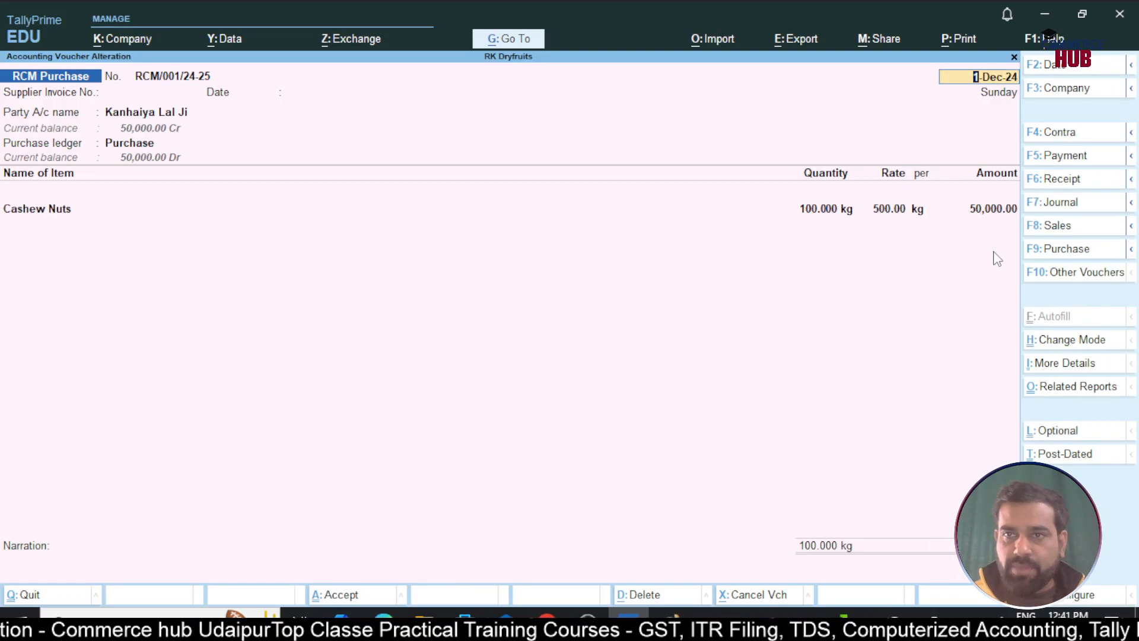
Preview the current voucher as a GST Invoice, zoomed in
{"action": "key", "text": "alt+p"}
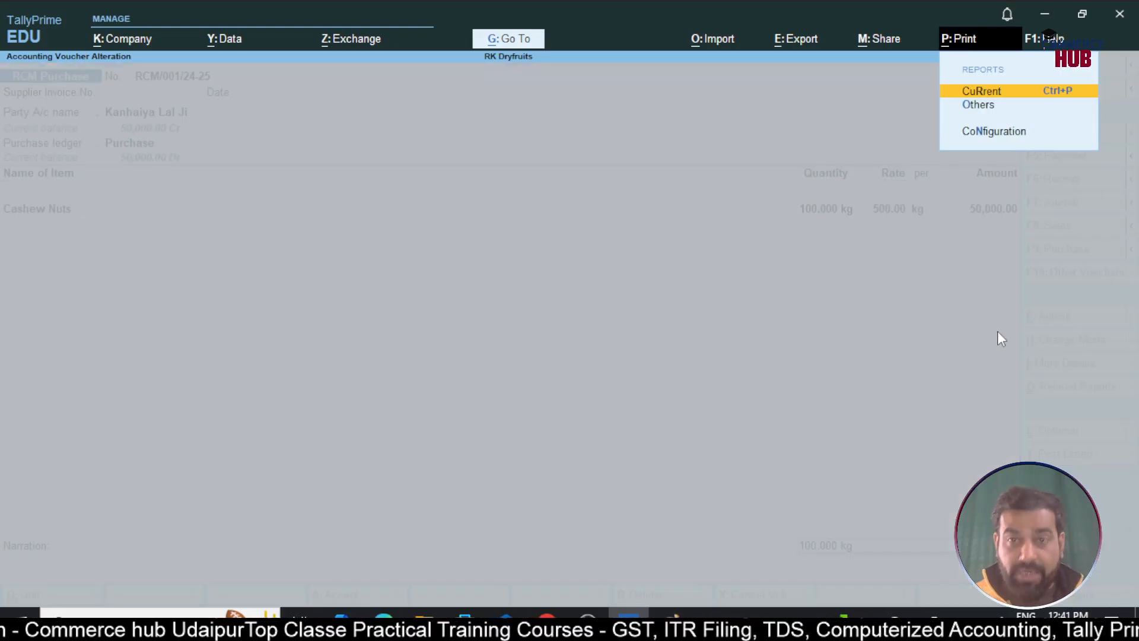
{"action": "key", "text": "Return"}
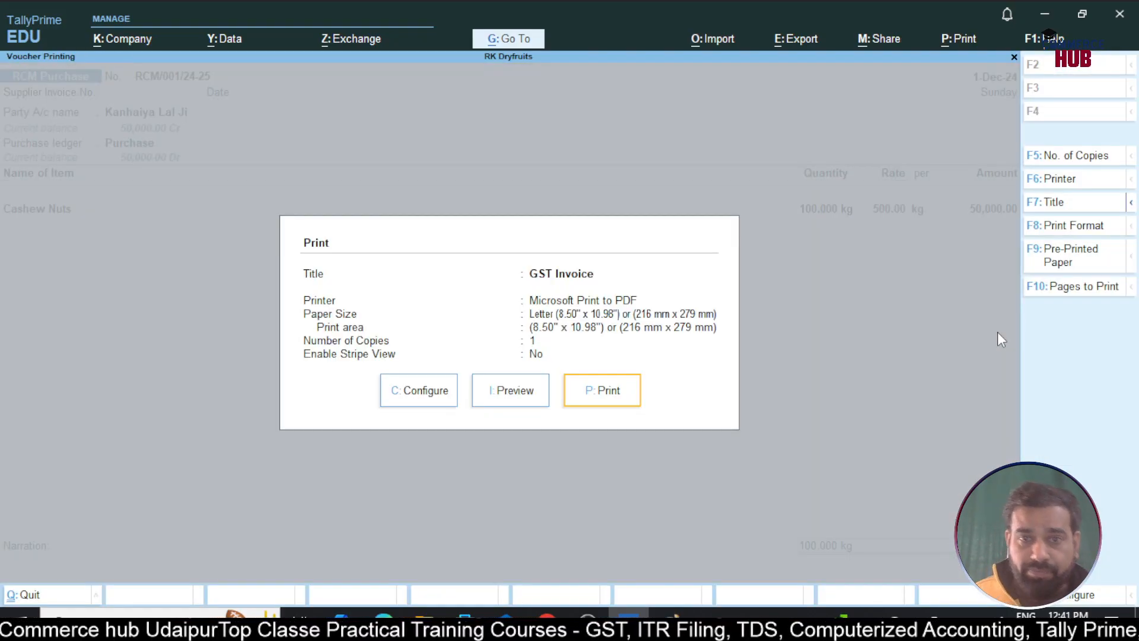
{"action": "key", "text": "i"}
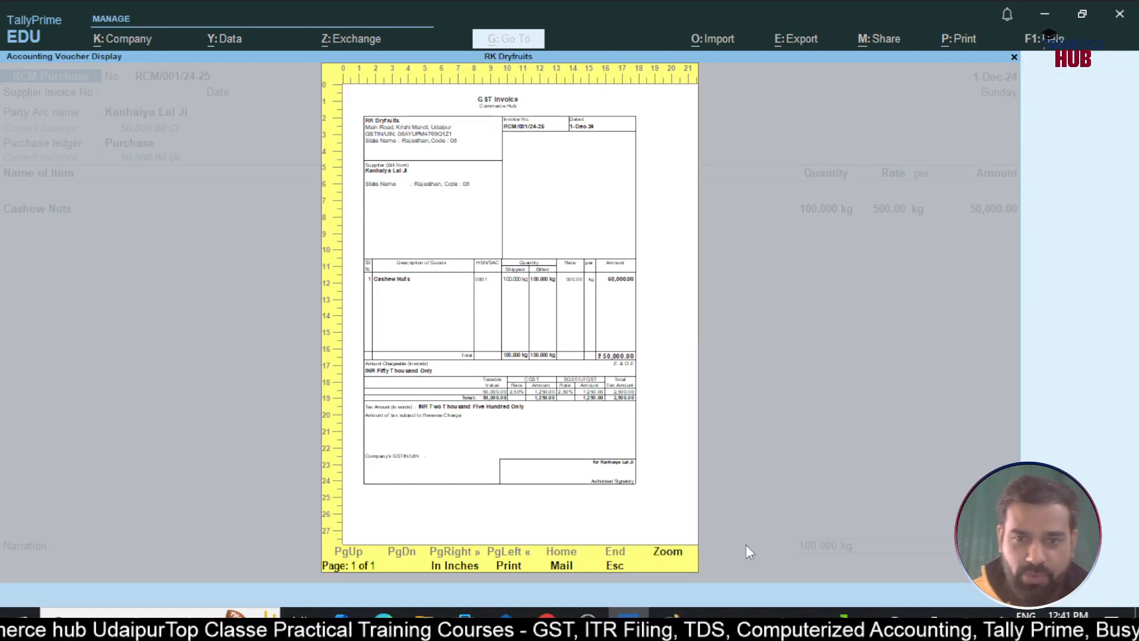
{"action": "left_click", "coordinate": [659, 553]}
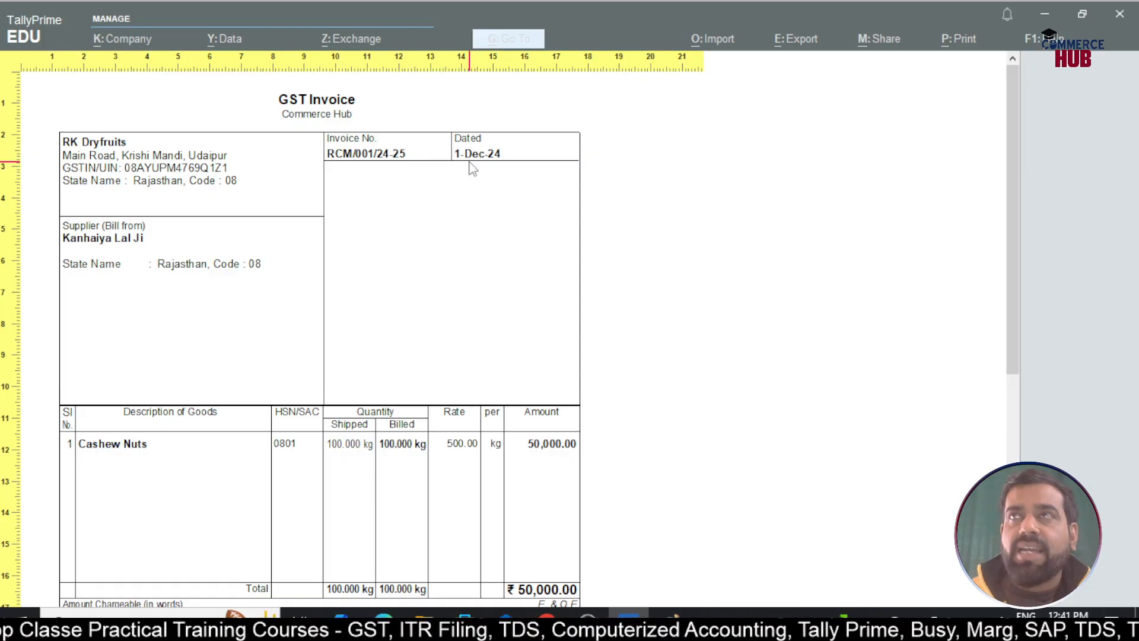
Read through the invoice's 2,500.00 reverse-charge tax, then return to the print settings
{"action": "scroll", "coordinate": [473, 169], "scroll_direction": "down", "scroll_amount": 1}
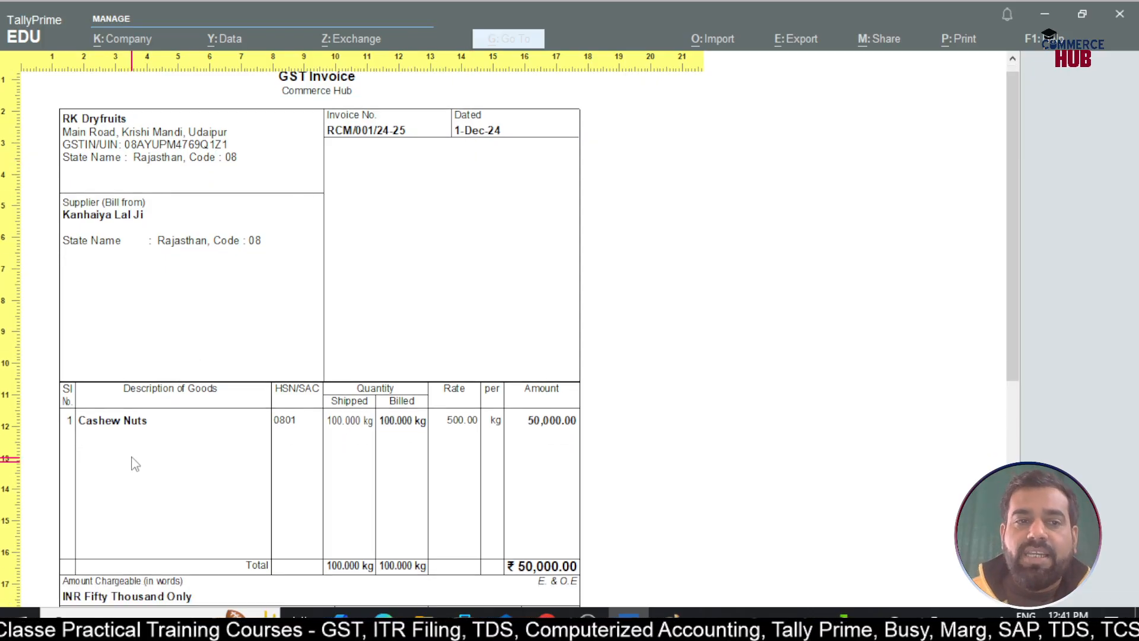
{"action": "scroll", "coordinate": [285, 421], "scroll_direction": "down", "scroll_amount": 1}
{"action": "scroll", "coordinate": [350, 410], "scroll_direction": "down", "scroll_amount": 1}
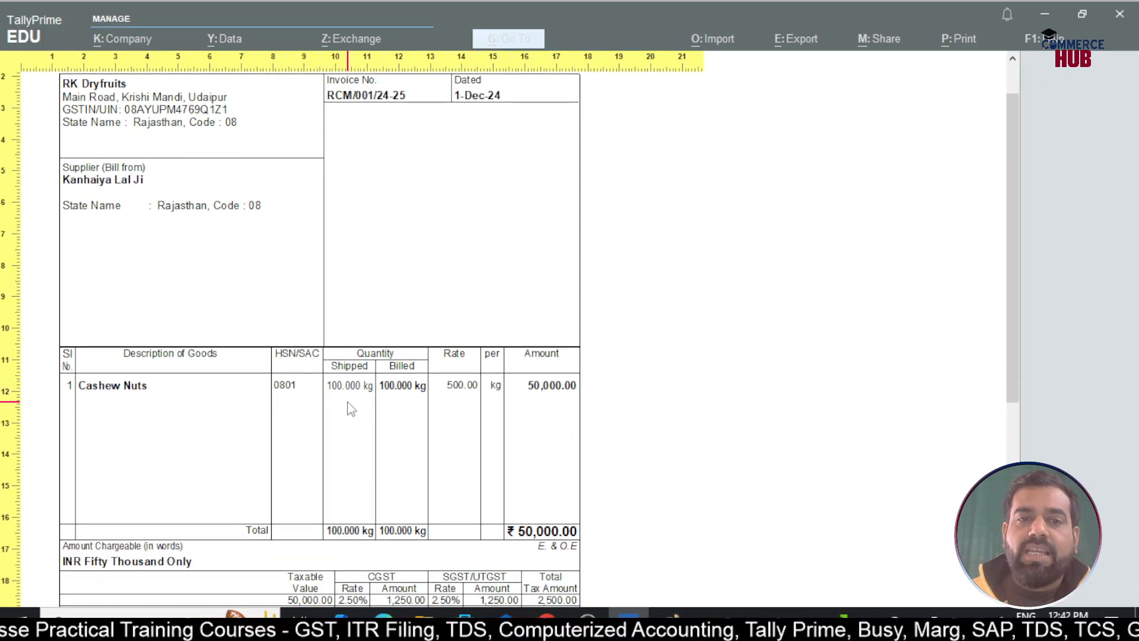
{"action": "scroll", "coordinate": [516, 371], "scroll_direction": "down", "scroll_amount": 1}
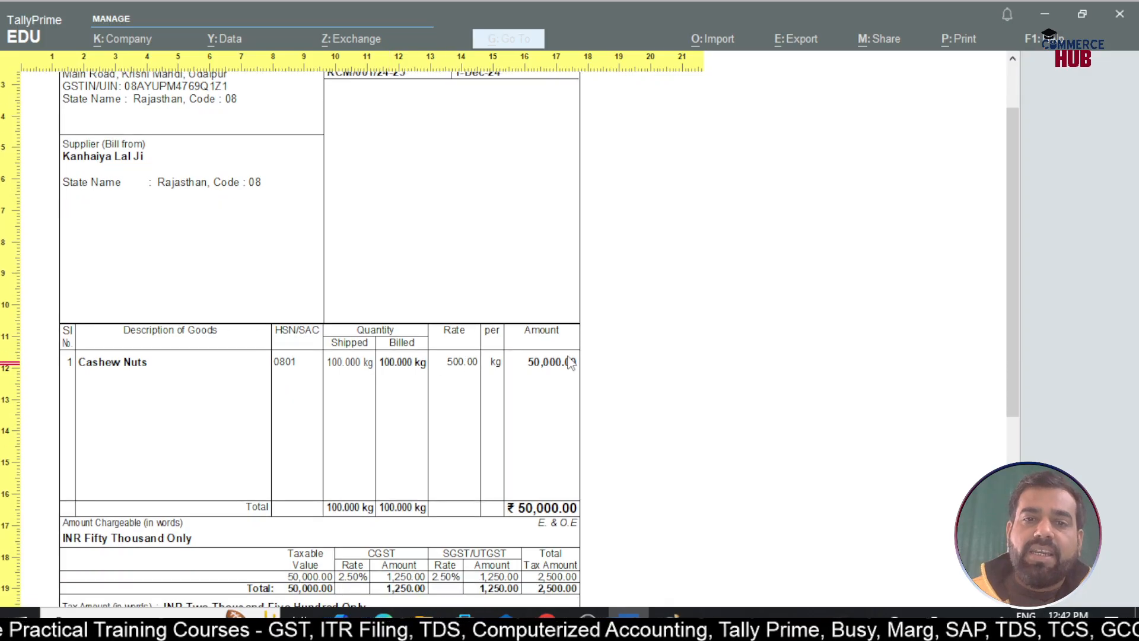
{"action": "scroll", "coordinate": [564, 367], "scroll_direction": "down", "scroll_amount": 1}
{"action": "scroll", "coordinate": [534, 380], "scroll_direction": "down", "scroll_amount": 1}
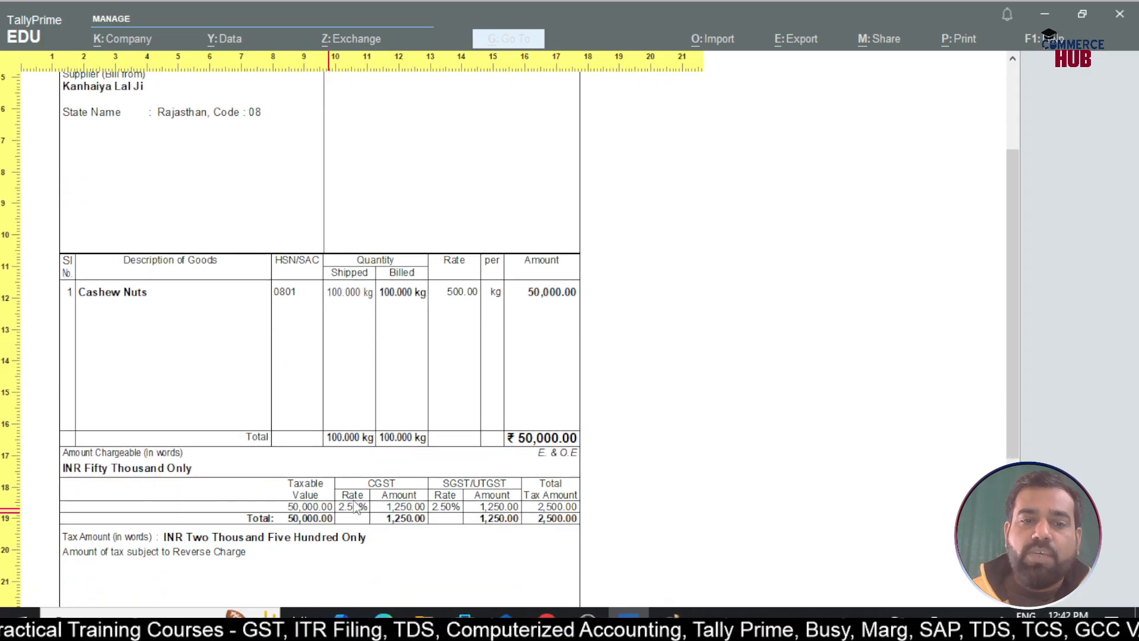
{"action": "scroll", "coordinate": [410, 522], "scroll_direction": "down", "scroll_amount": 1}
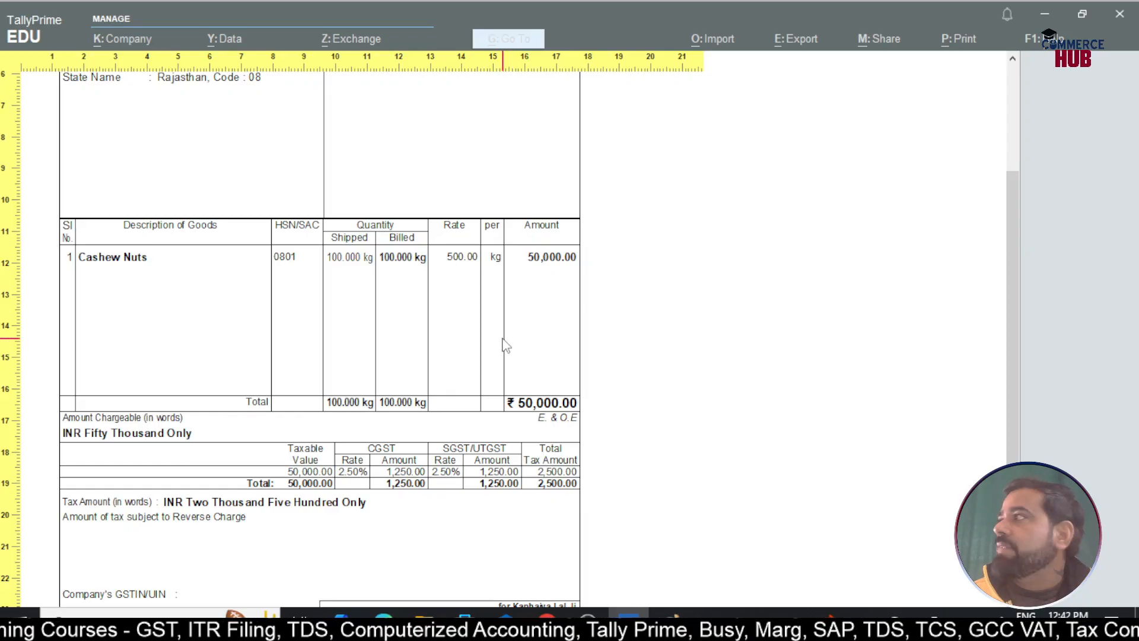
{"action": "scroll", "coordinate": [506, 346], "scroll_direction": "down", "scroll_amount": 3}
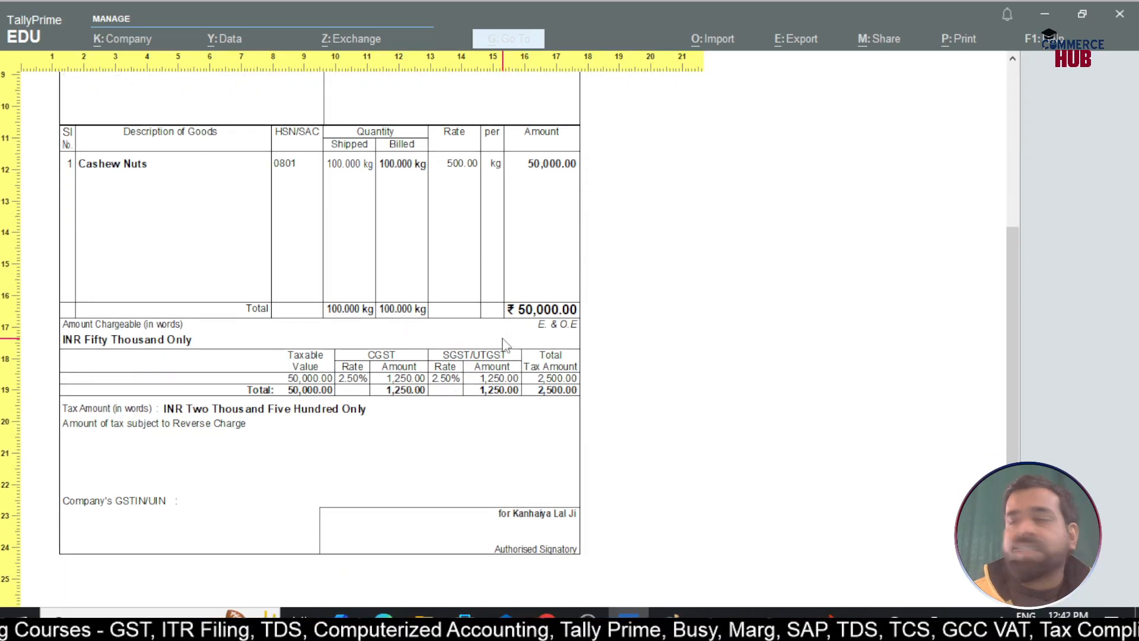
{"action": "scroll", "coordinate": [505, 346], "scroll_direction": "up", "scroll_amount": 9}
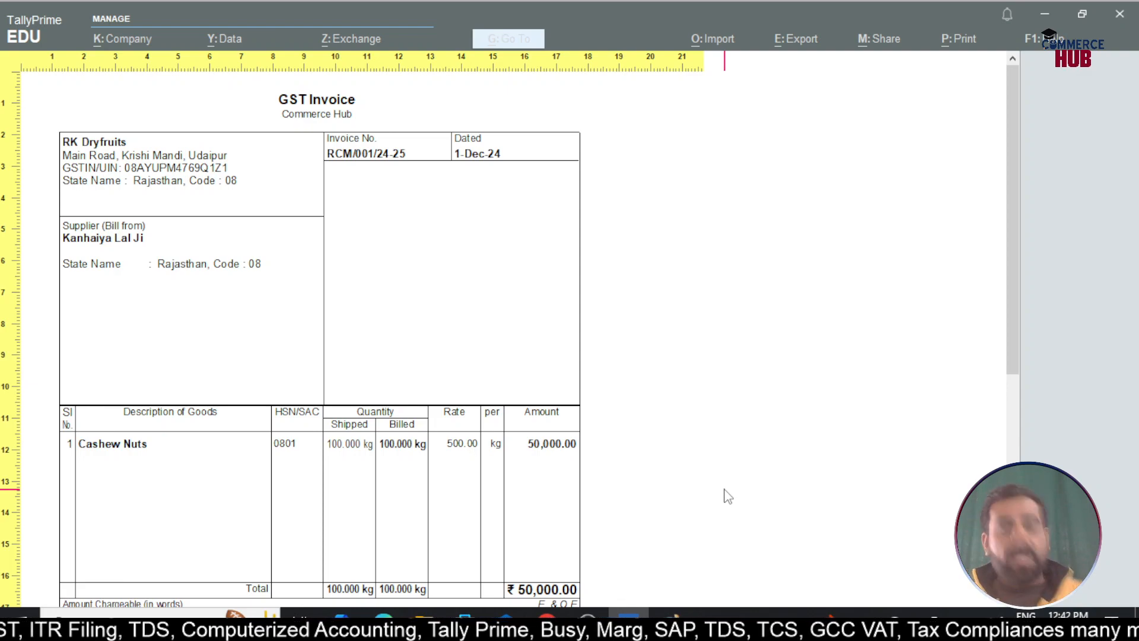
{"action": "key", "text": "Escape"}
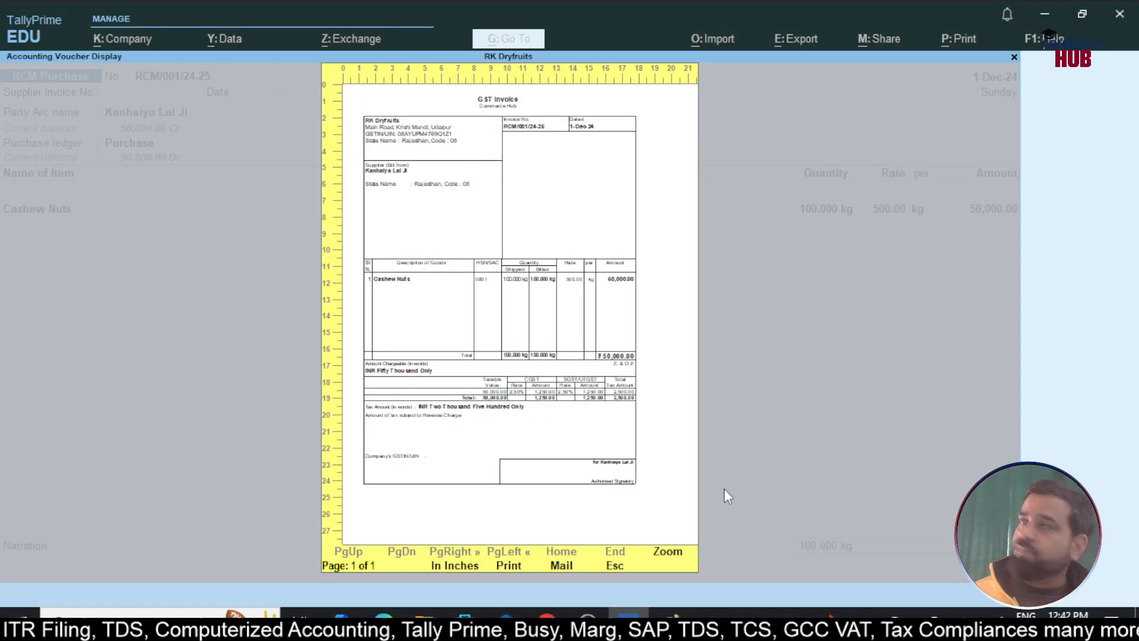
{"action": "key", "text": "Escape"}
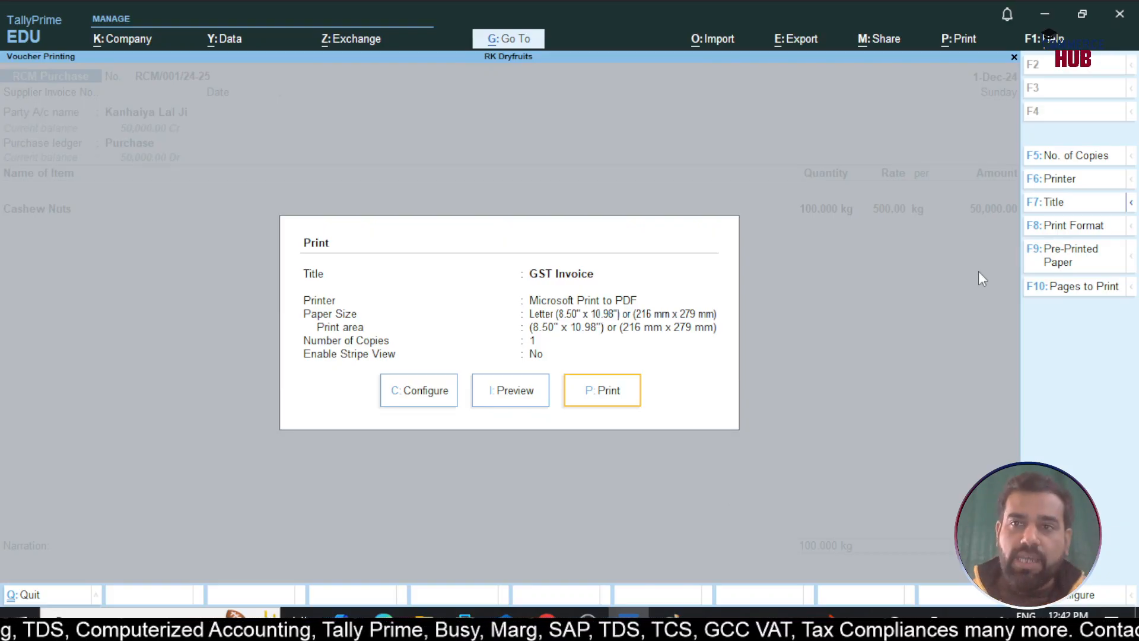
Set the print title to 'Self Invoice' and subtitle 'RCM Purchases for Unregistered Suppliers'
{"action": "left_click", "coordinate": [1054, 201]}
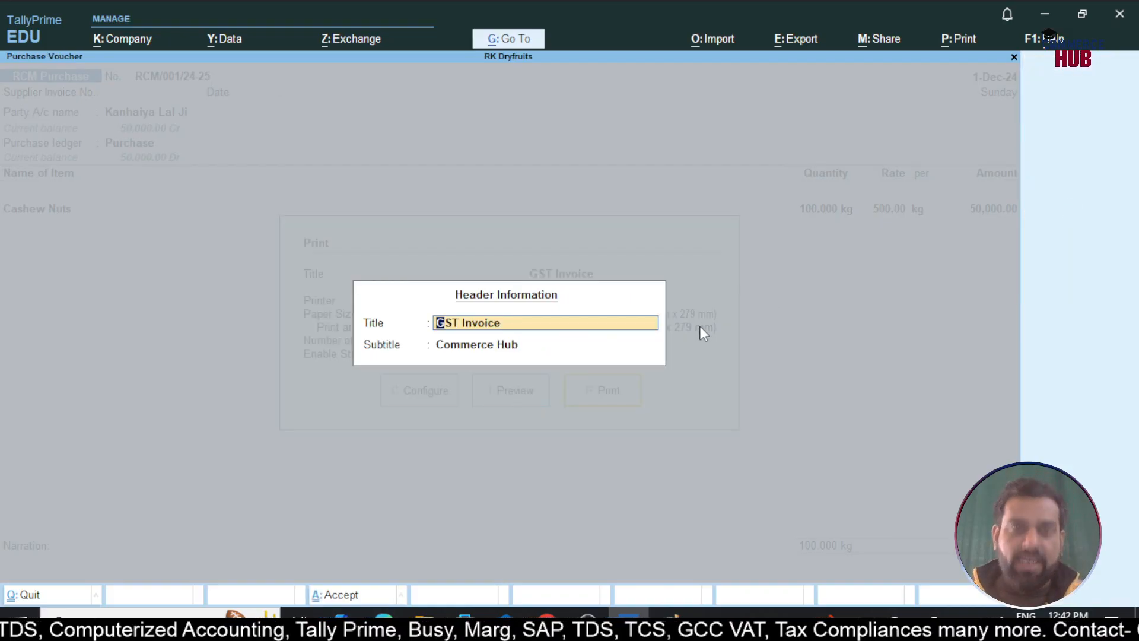
{"action": "type", "text": "Self Invoice"}
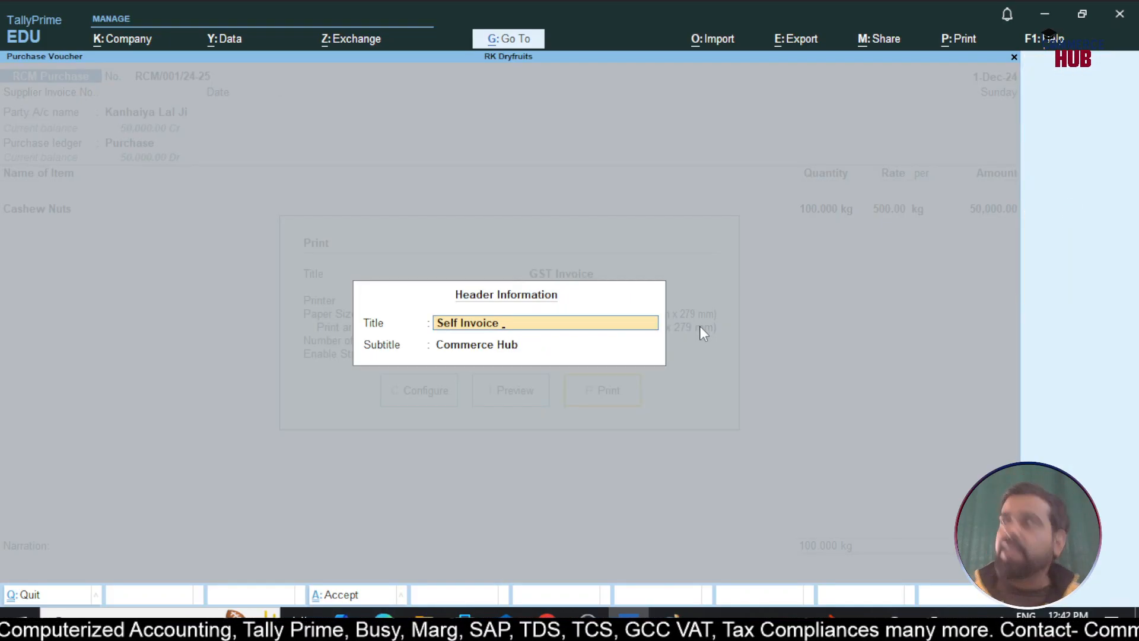
{"action": "key", "text": "Return"}
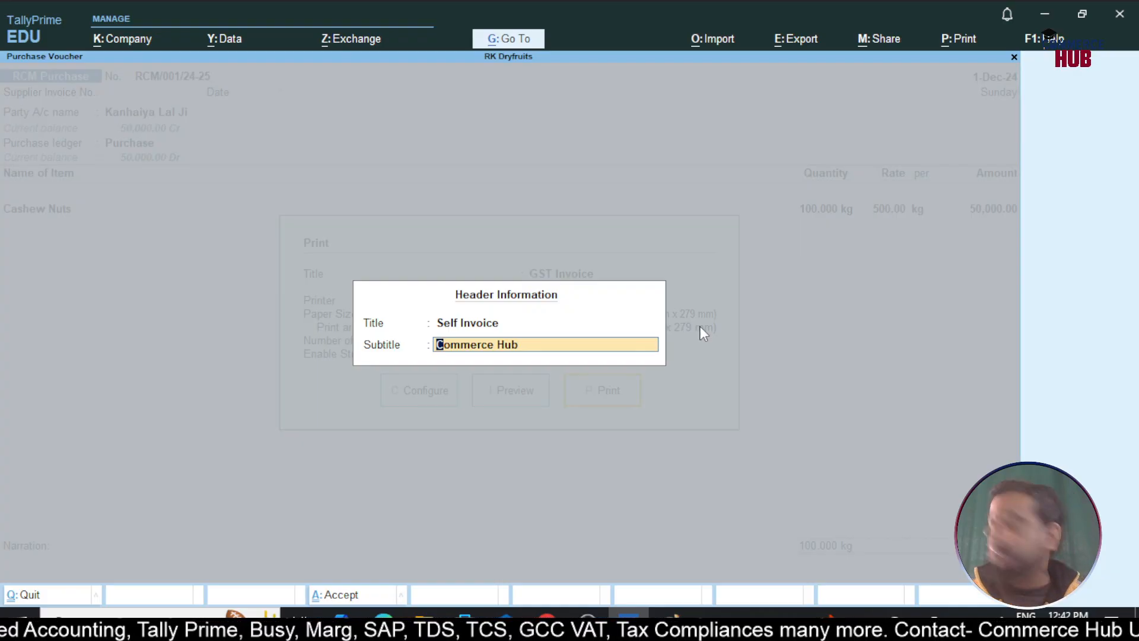
{"action": "type", "text": "RCM Purchased"}
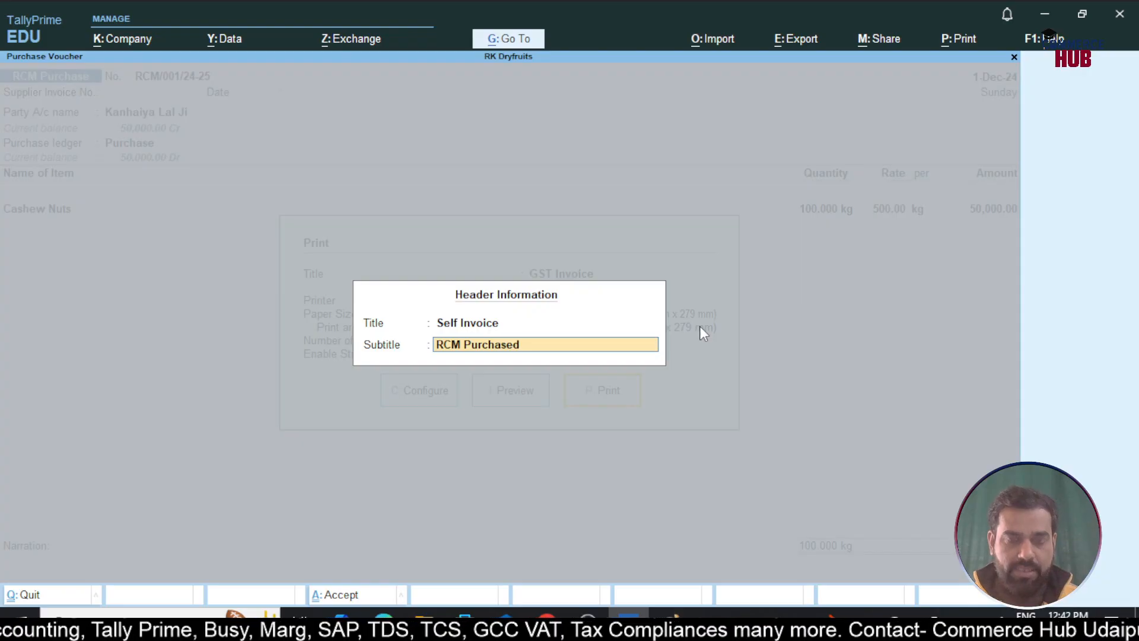
{"action": "key", "text": "BackSpace"}
{"action": "type", "text": "s"}
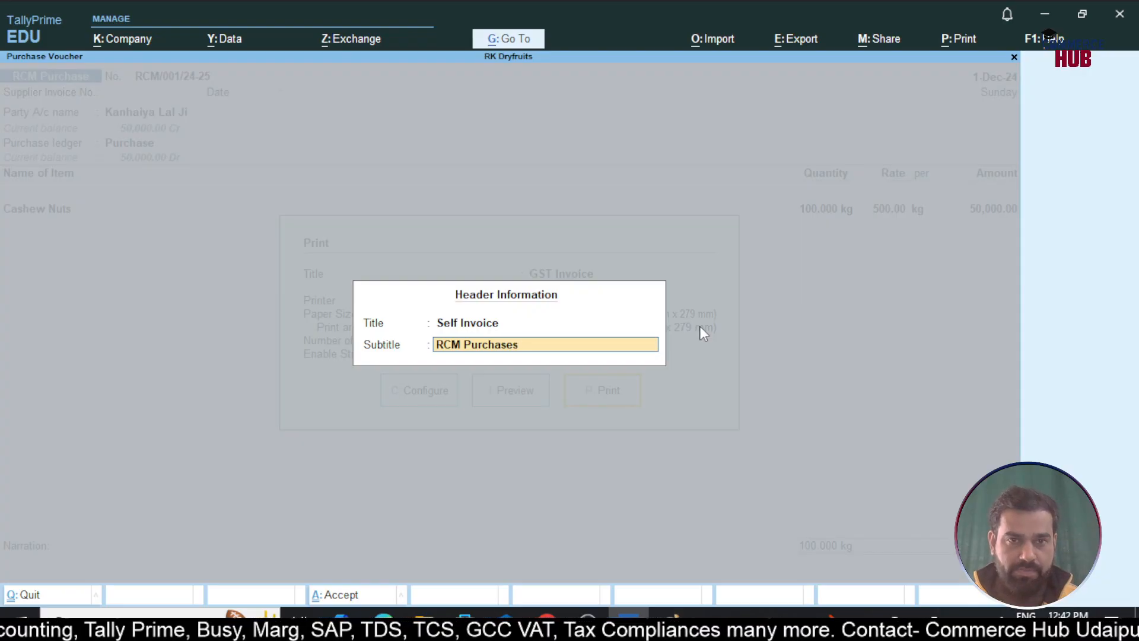
{"action": "type", "text": " for Un"}
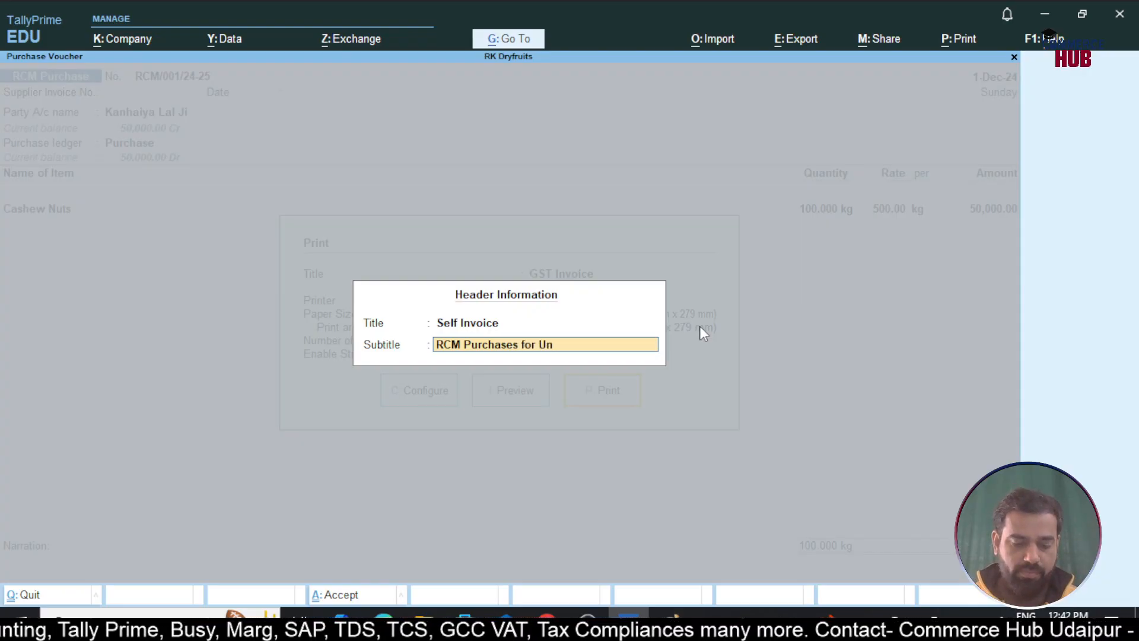
{"action": "type", "text": "registere"}
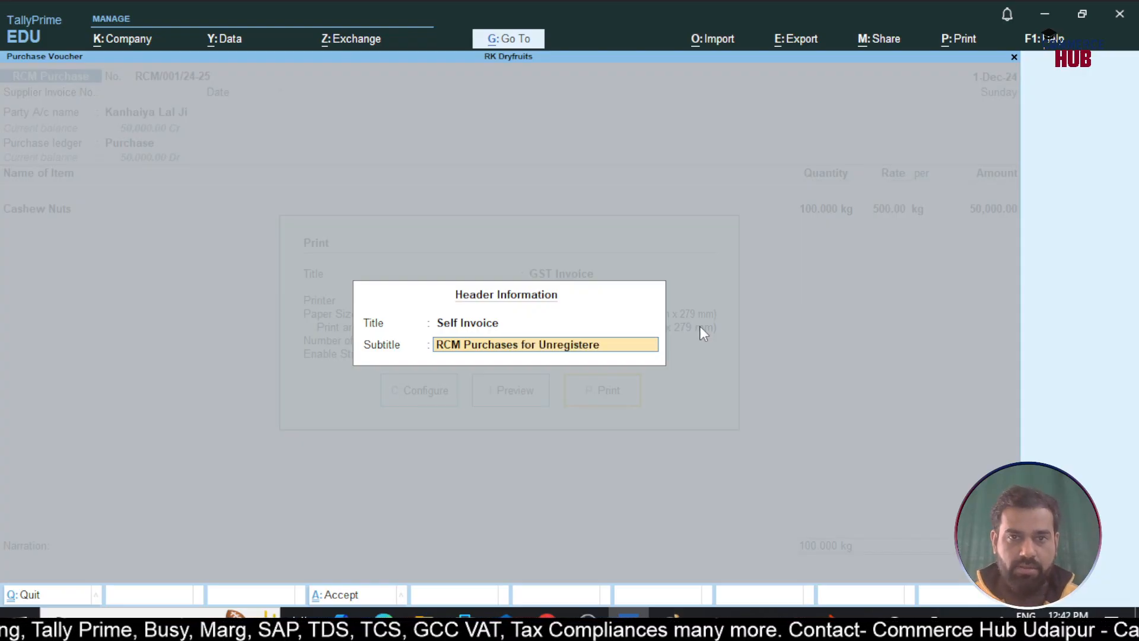
{"action": "type", "text": "d Suppliers"}
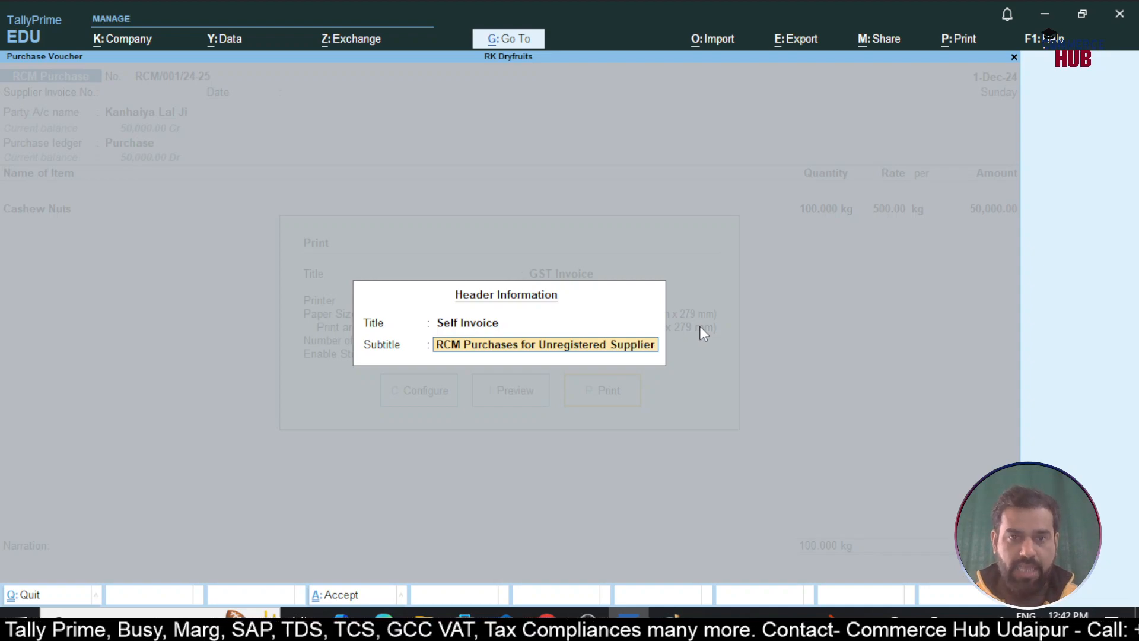
{"action": "key", "text": "Return"}
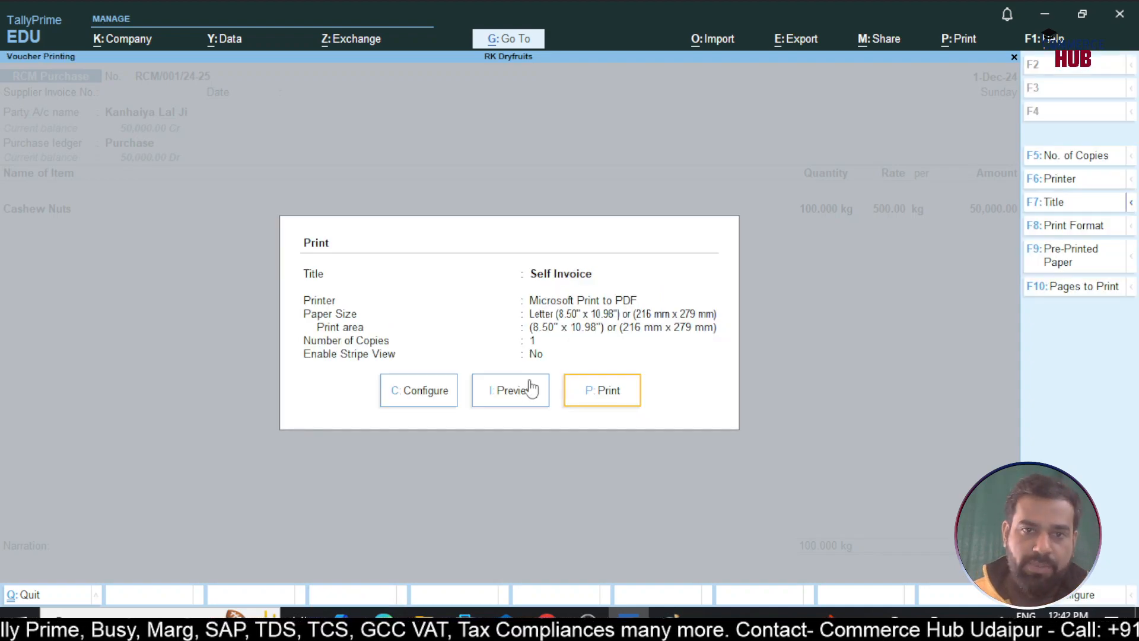
Check the zoomed Self Invoice preview at full page, then close it to a blank voucher RCM/002/24-25
{"action": "left_click", "coordinate": [509, 390]}
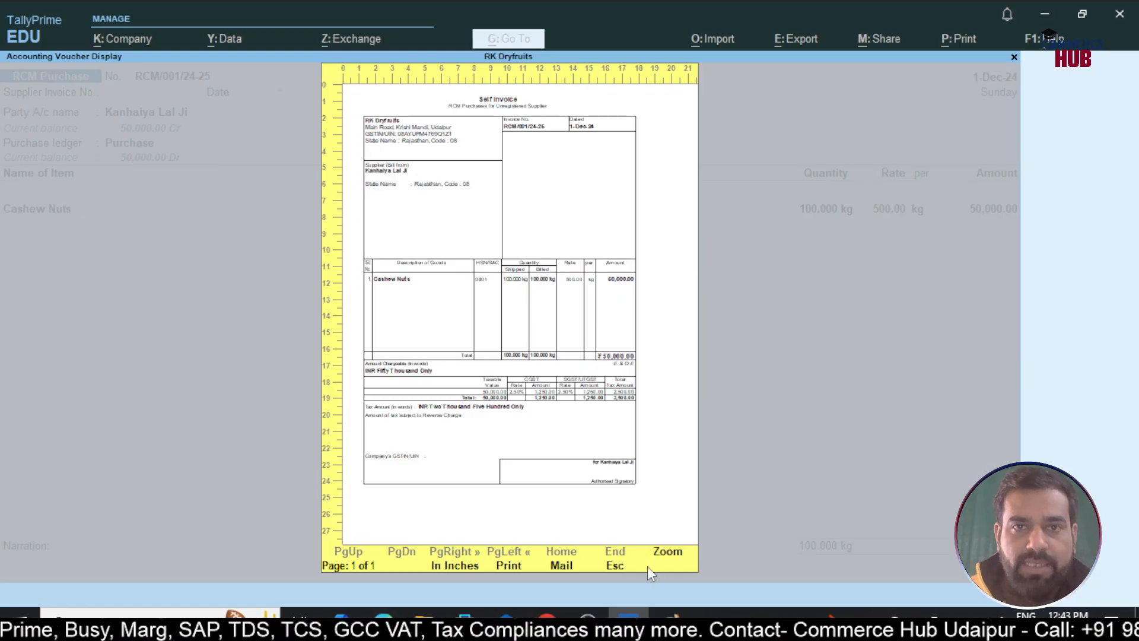
{"action": "left_click", "coordinate": [668, 557]}
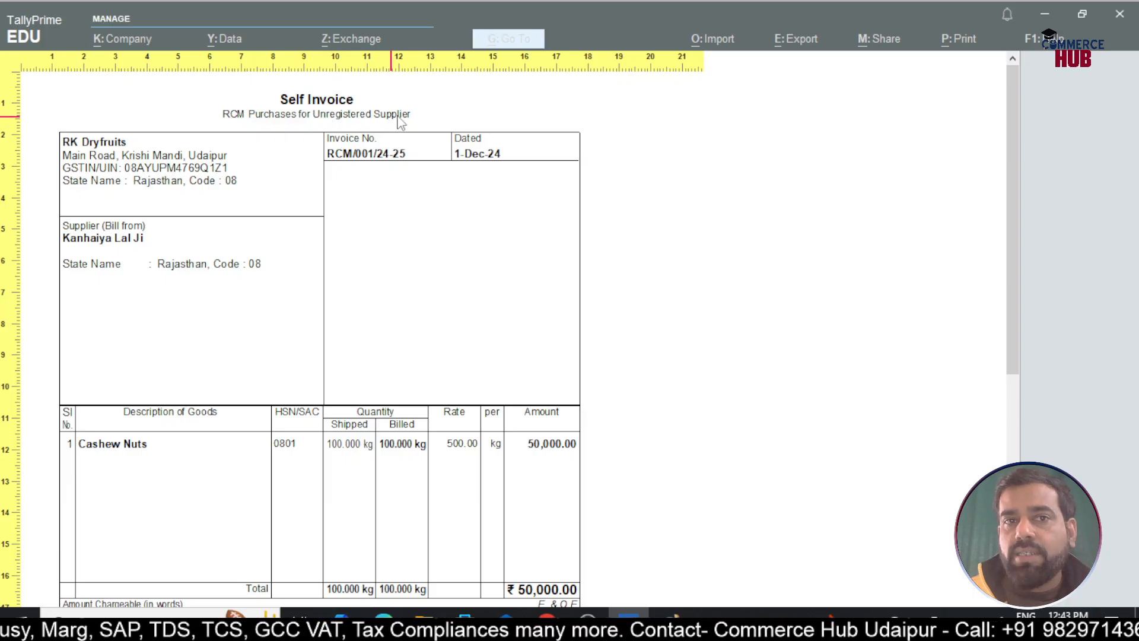
{"action": "scroll", "coordinate": [407, 274], "scroll_direction": "down", "scroll_amount": 1}
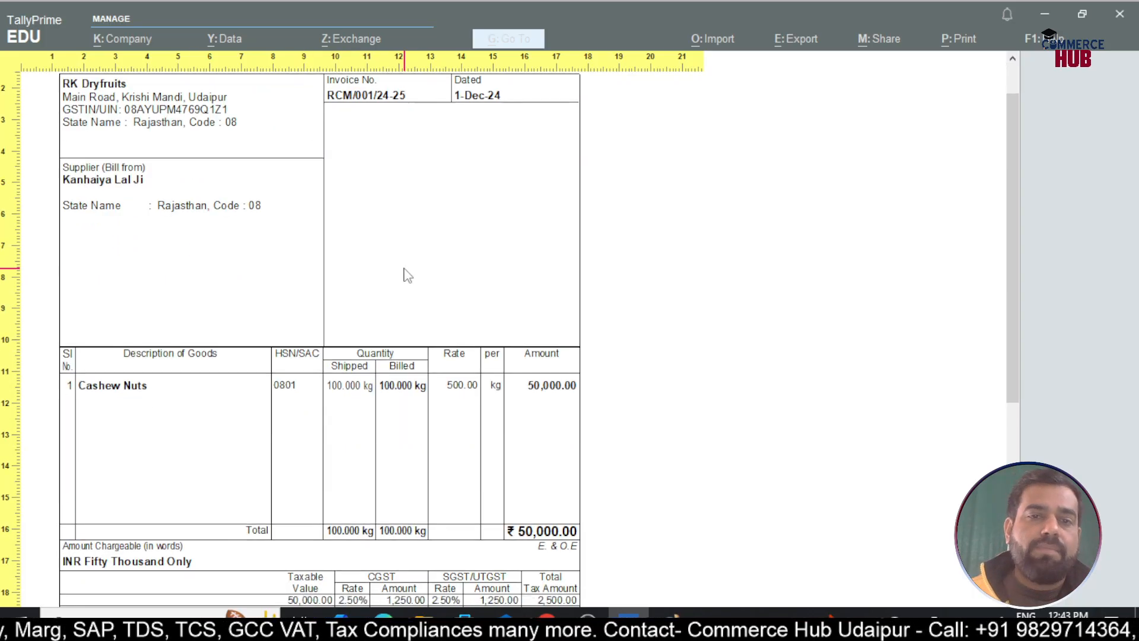
{"action": "scroll", "coordinate": [408, 274], "scroll_direction": "down", "scroll_amount": 2}
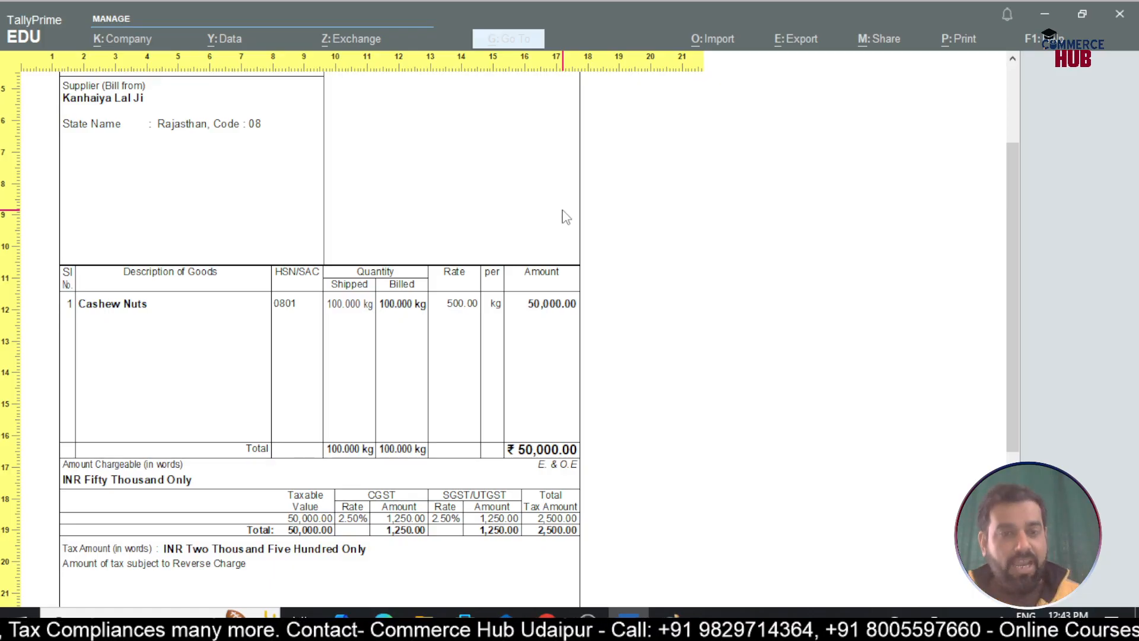
{"action": "left_click", "coordinate": [566, 217]}
{"action": "key", "text": "Escape"}
{"action": "key", "text": "Escape"}
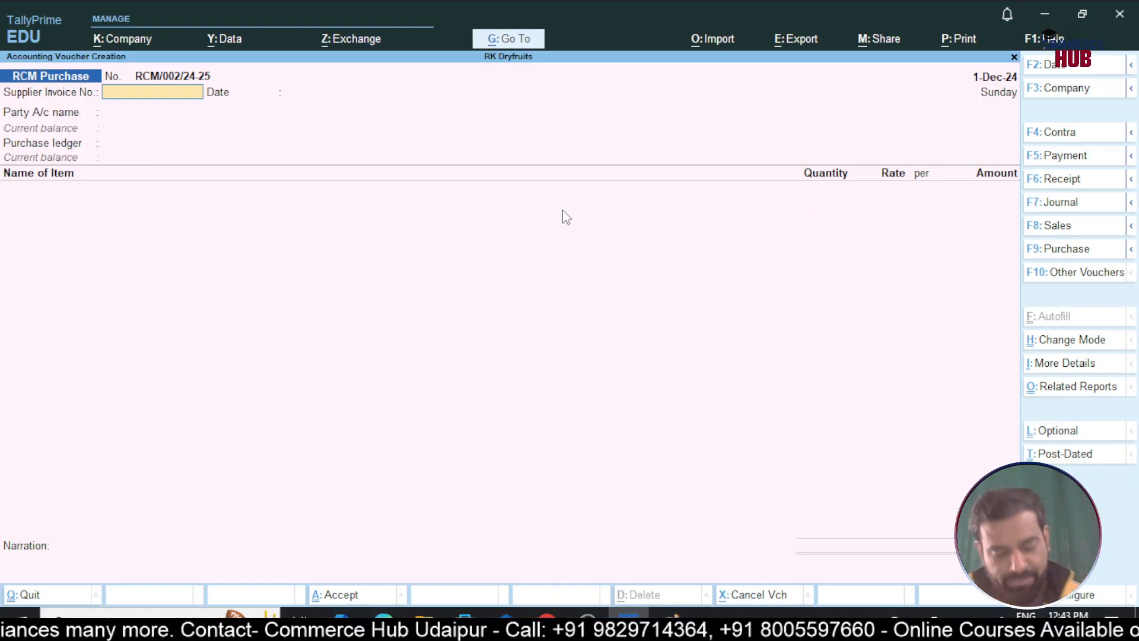
Go from voucher entry through More Reports > Statutory Reports > GST Reports to GSTR-3B
{"action": "key", "text": "Escape"}
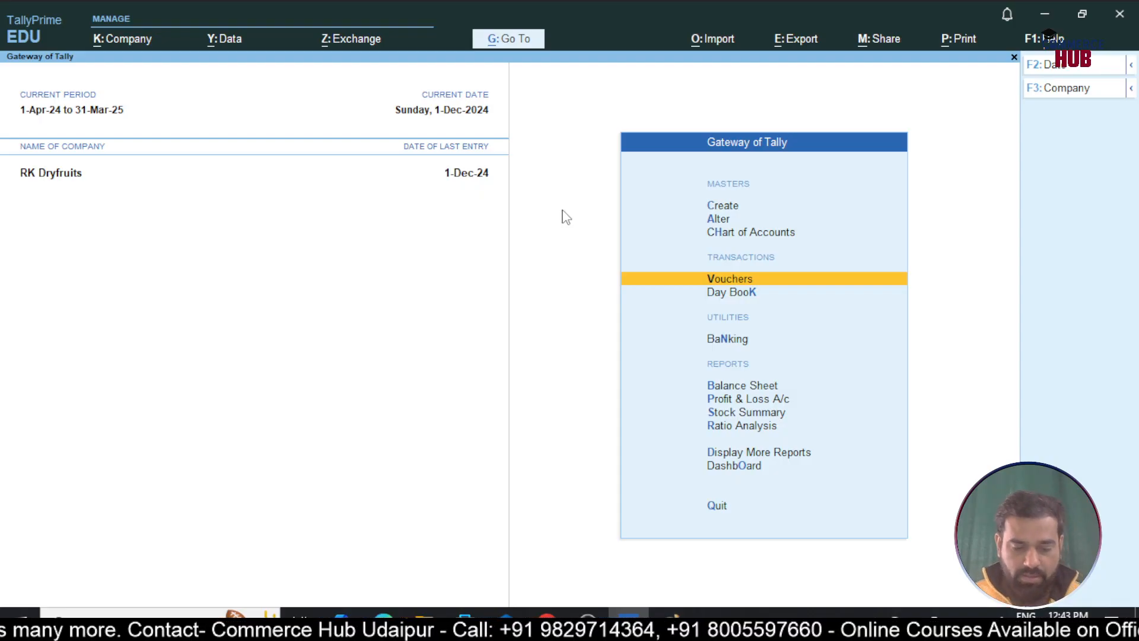
{"action": "key", "text": "d"}
{"action": "key", "text": "u"}
{"action": "key", "text": "Return"}
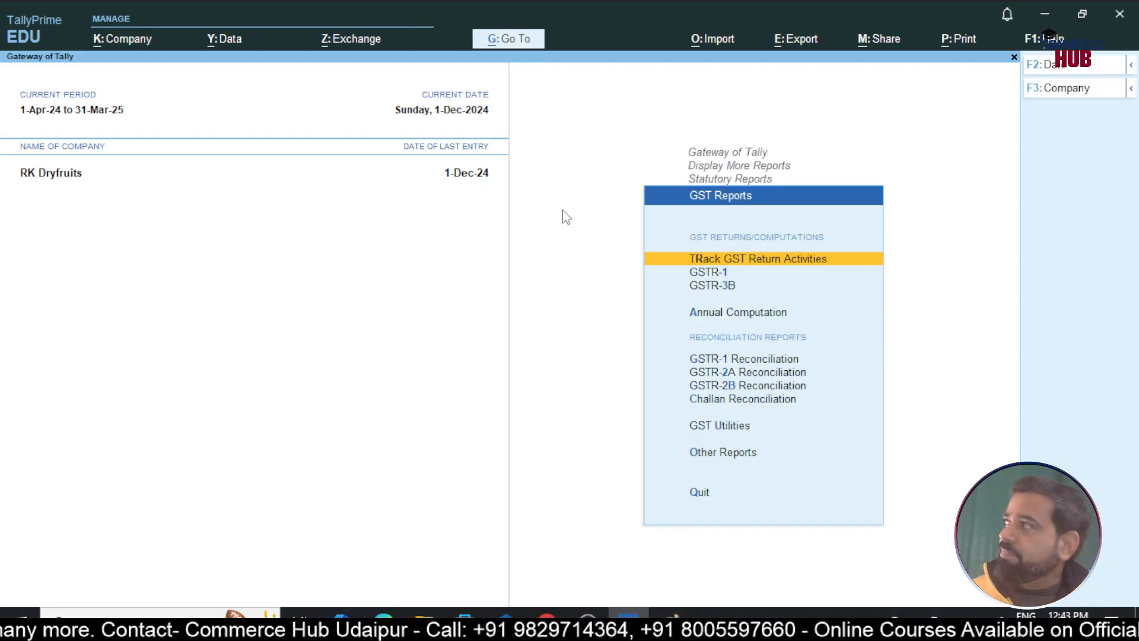
{"action": "key", "text": "Down"}
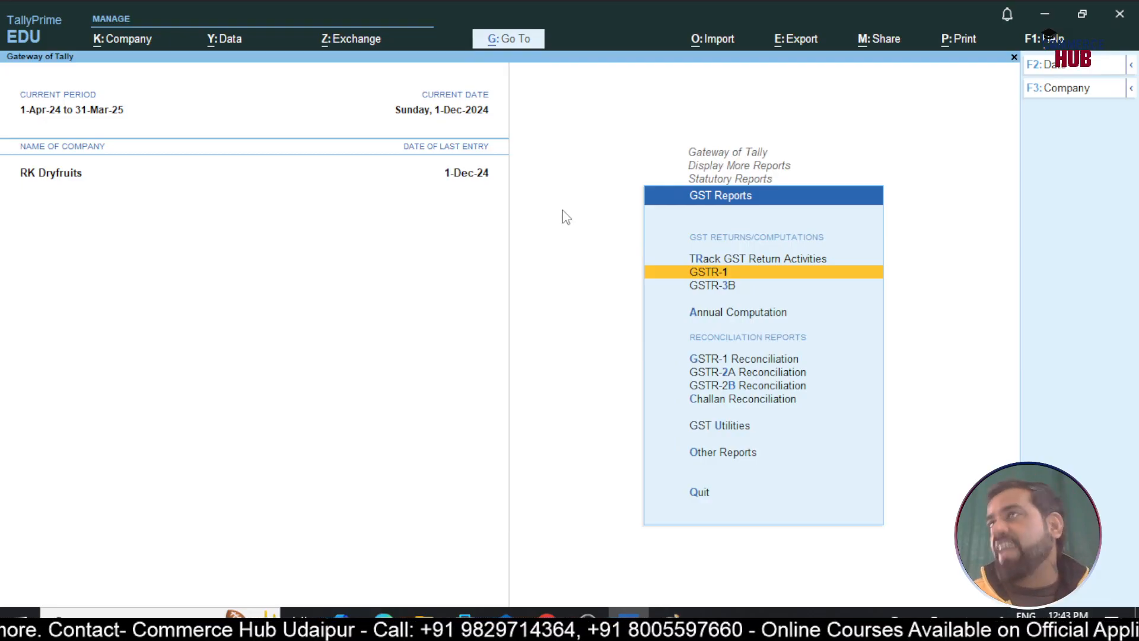
{"action": "key", "text": "Down"}
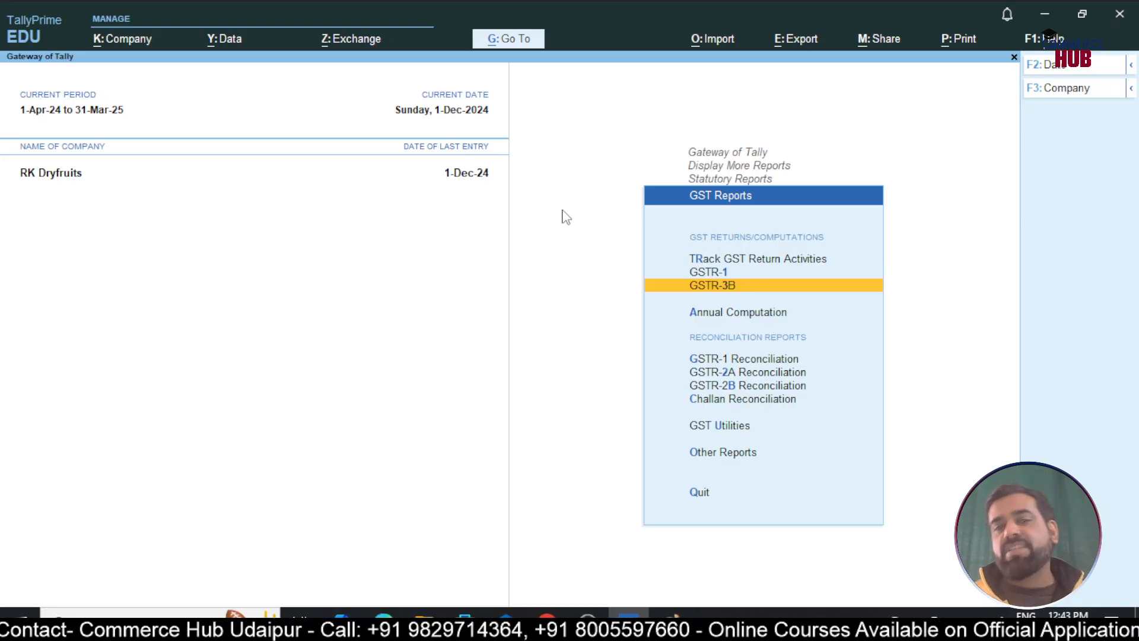
{"action": "key", "text": "Return"}
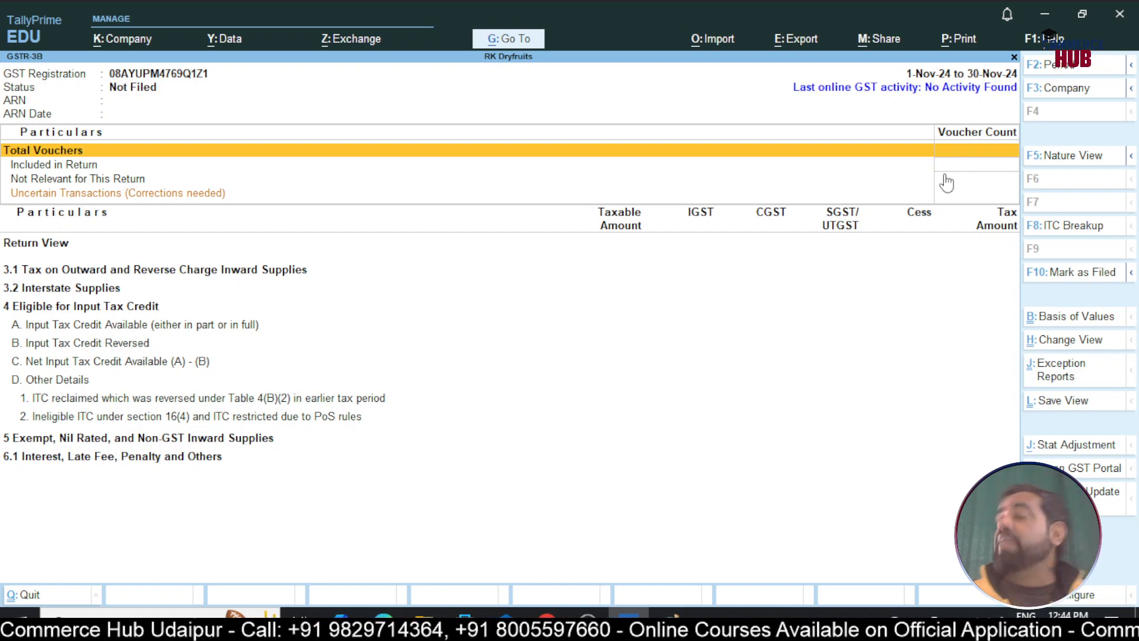
Set the GSTR-3B period to 1-12 through 31-12 (December 2024)
{"action": "key", "text": "F2"}
{"action": "type", "text": "1-12"}
{"action": "key", "text": "Return"}
{"action": "type", "text": "31-12"}
{"action": "key", "text": "Return"}
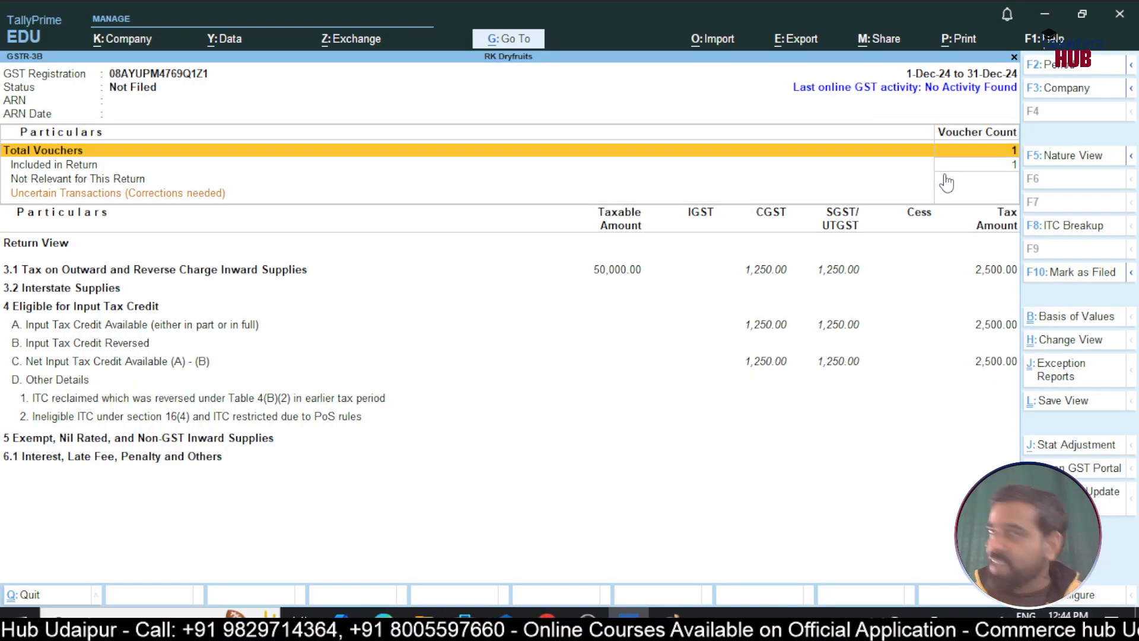
Review the 3.1d reverse-charge row in the 3.1 breakdown, then bring up the Exchange options
{"action": "key", "text": "Down"}
{"action": "key", "text": "Down"}
{"action": "key", "text": "Down"}
{"action": "key", "text": "Down"}
{"action": "key", "text": "Up"}
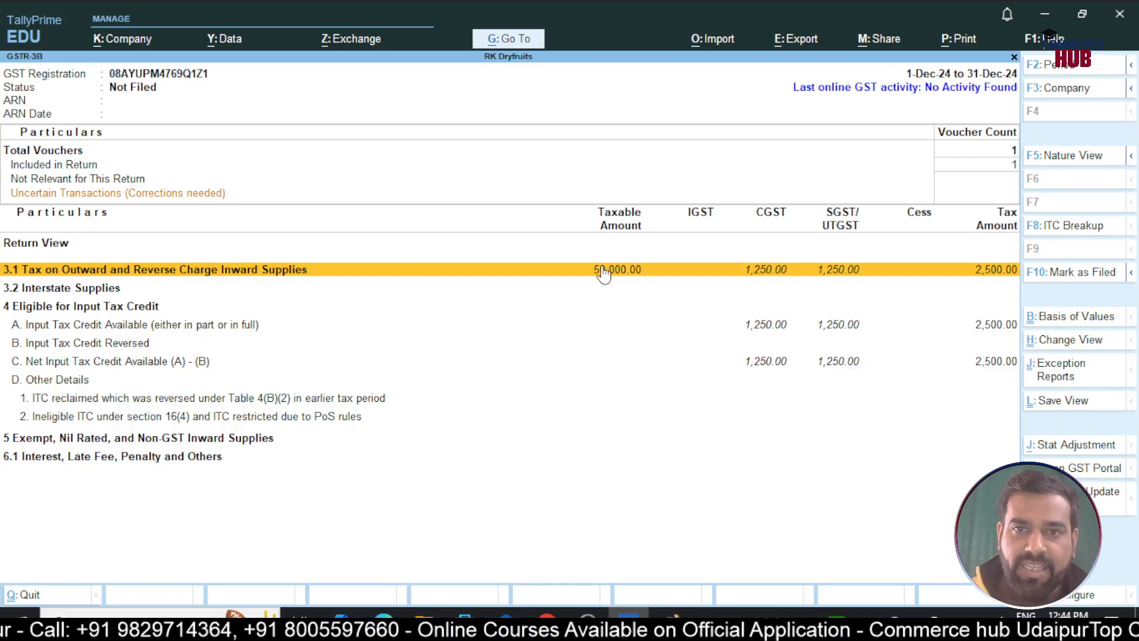
{"action": "left_click", "coordinate": [507, 276]}
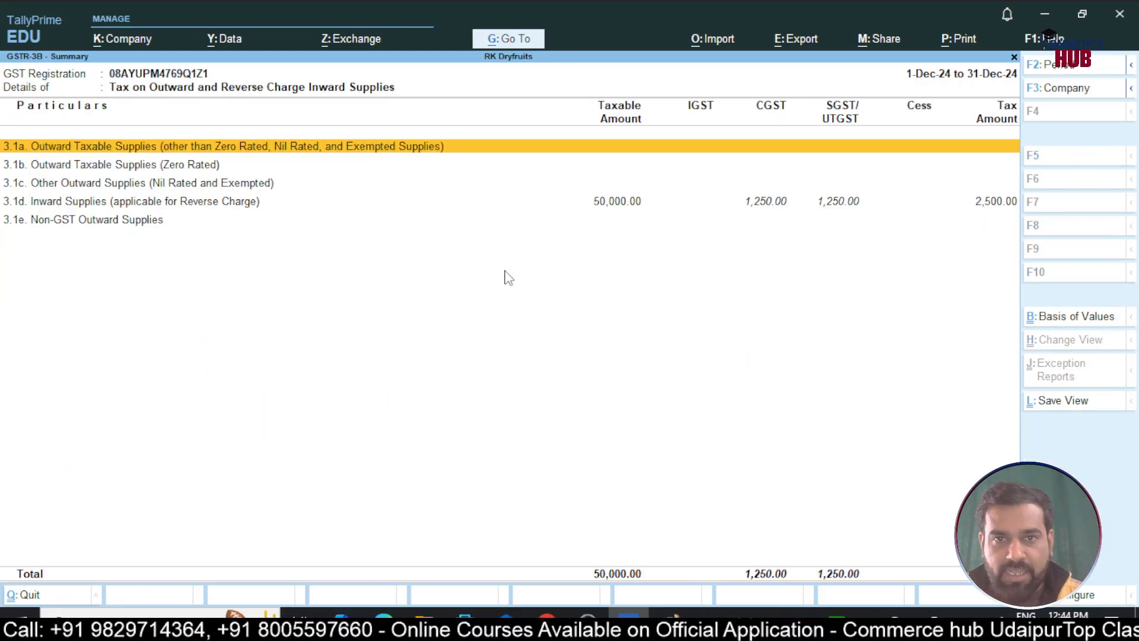
{"action": "key", "text": "Down"}
{"action": "key", "text": "Down"}
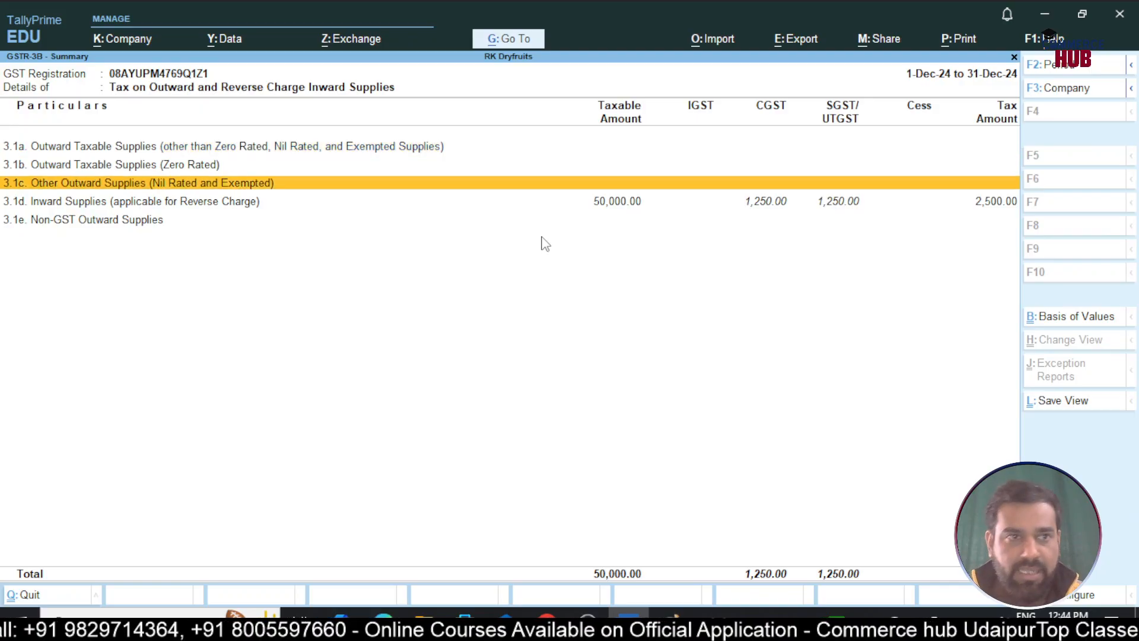
{"action": "key", "text": "Down"}
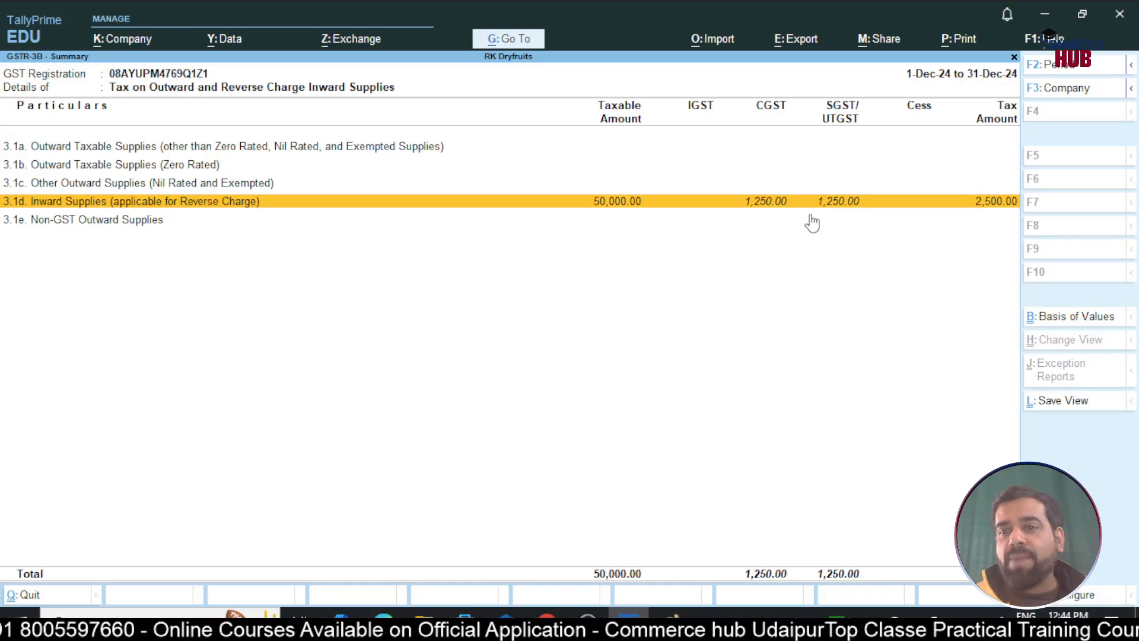
{"action": "key", "text": "Escape"}
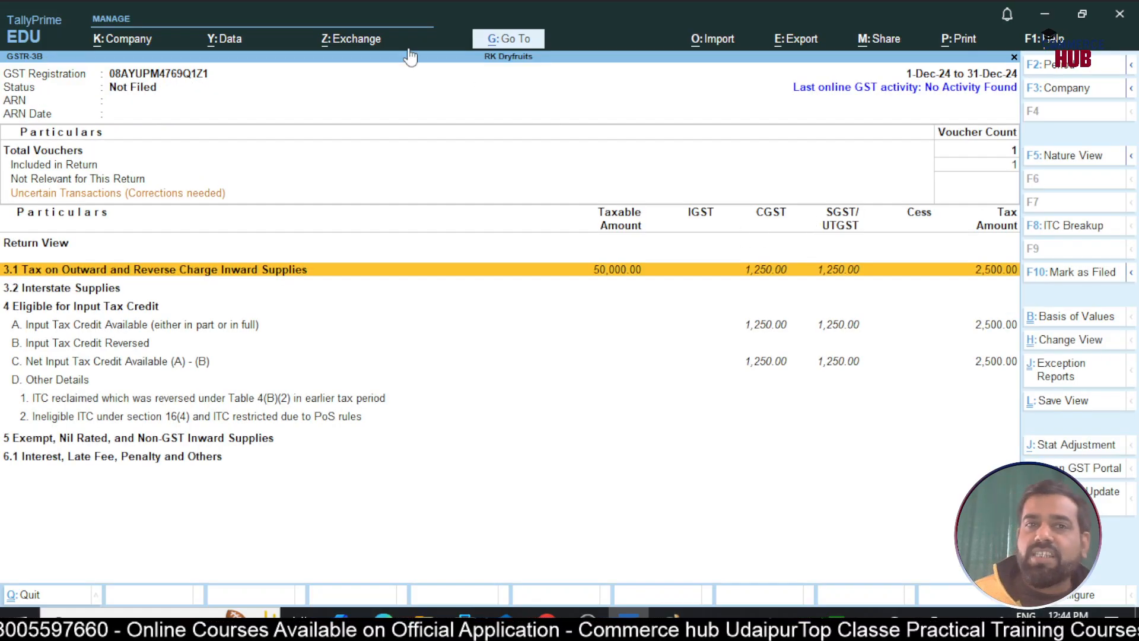
{"action": "left_click", "coordinate": [373, 40]}
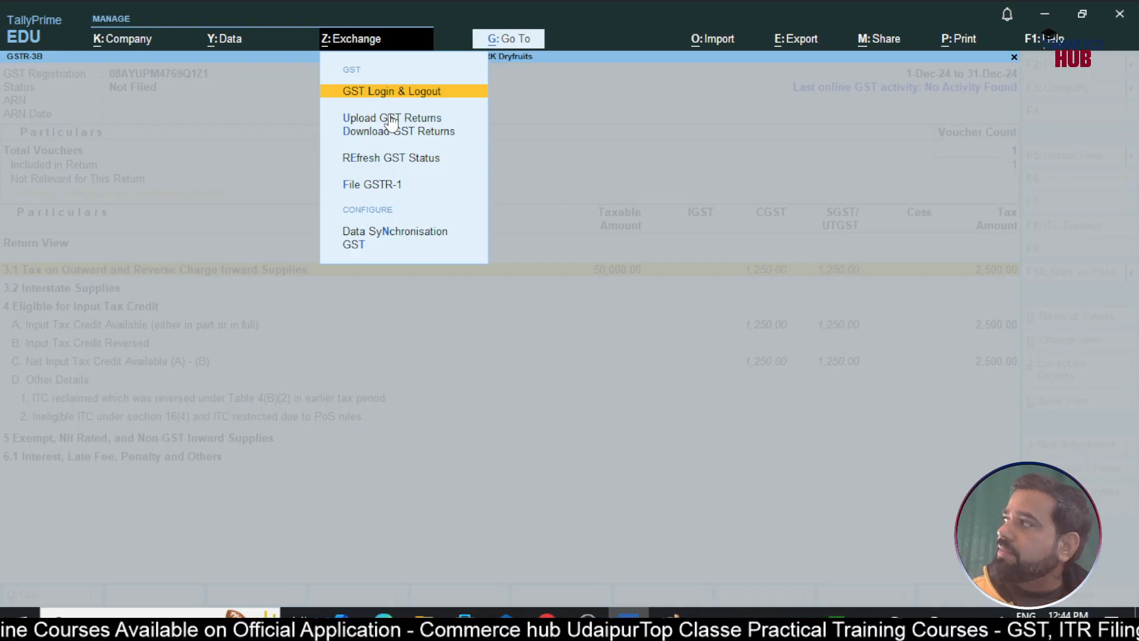
Close Exchange, confirm 50,000 under 3.1d reverse-charge supplies, and move to row 4A
{"action": "key", "text": "Escape"}
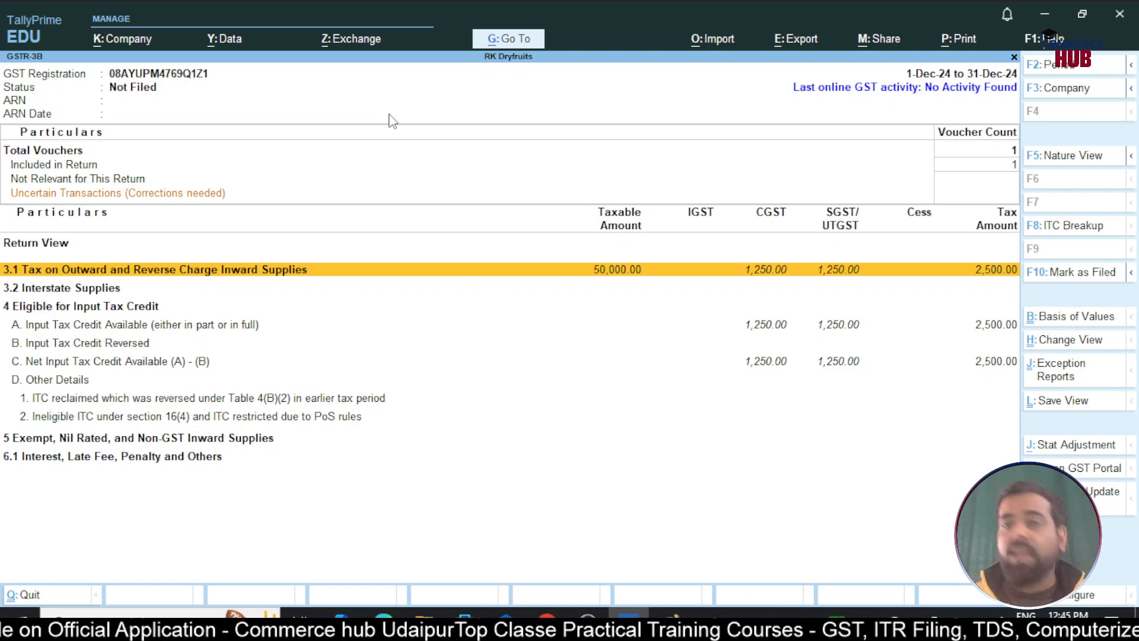
{"action": "key", "text": "Return"}
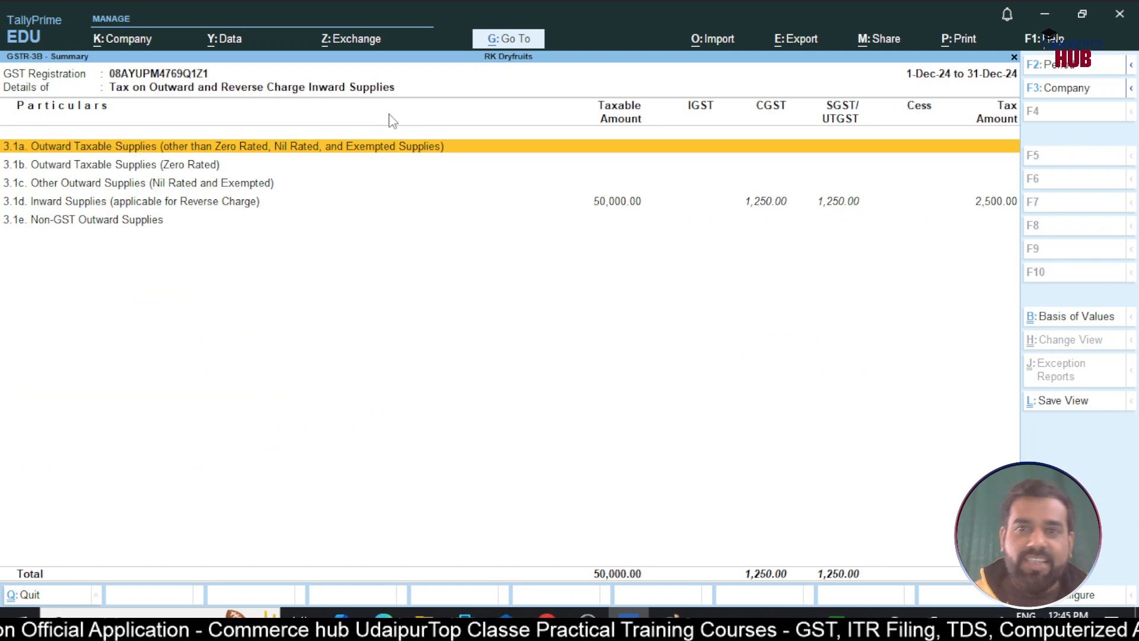
{"action": "key", "text": "Down"}
{"action": "key", "text": "Down"}
{"action": "key", "text": "Down"}
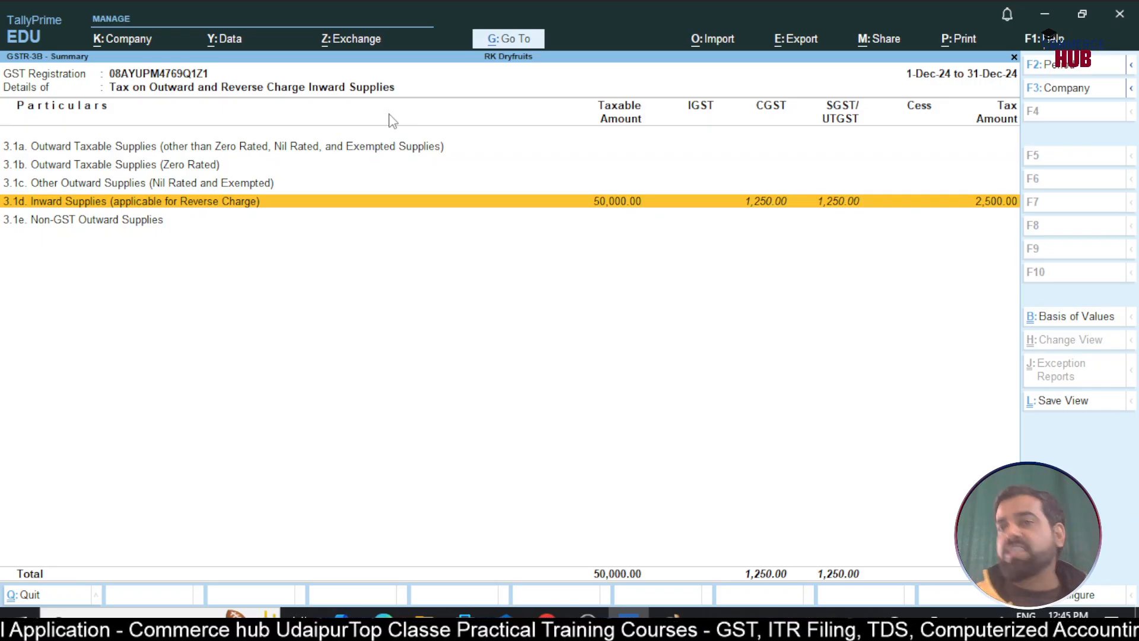
{"action": "key", "text": "Escape"}
{"action": "key", "text": "Down"}
{"action": "key", "text": "Down"}
{"action": "key", "text": "Down"}
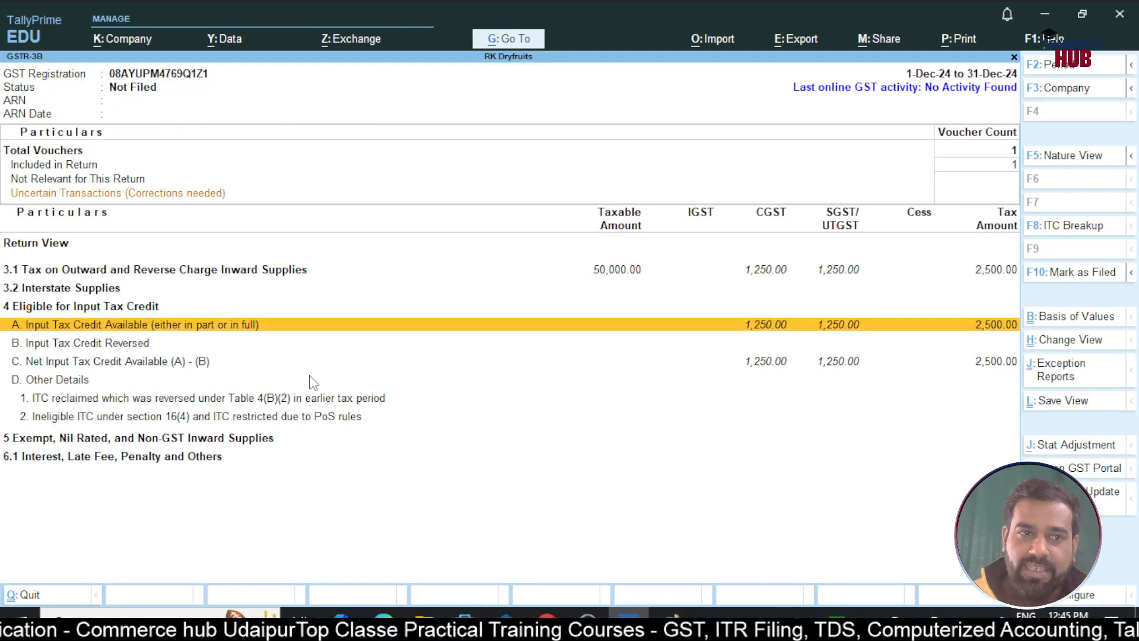
Check the 2,500.00 reverse-charge ITC line in the 4A breakdown, then exit GSTR-3B
{"action": "key", "text": "Return"}
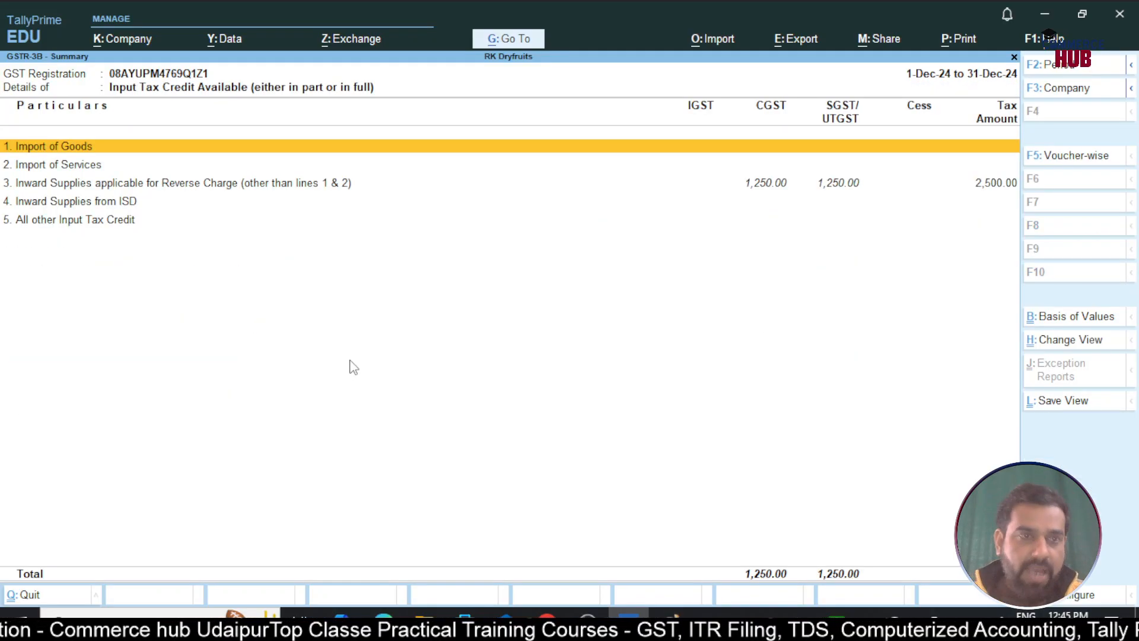
{"action": "key", "text": "Escape"}
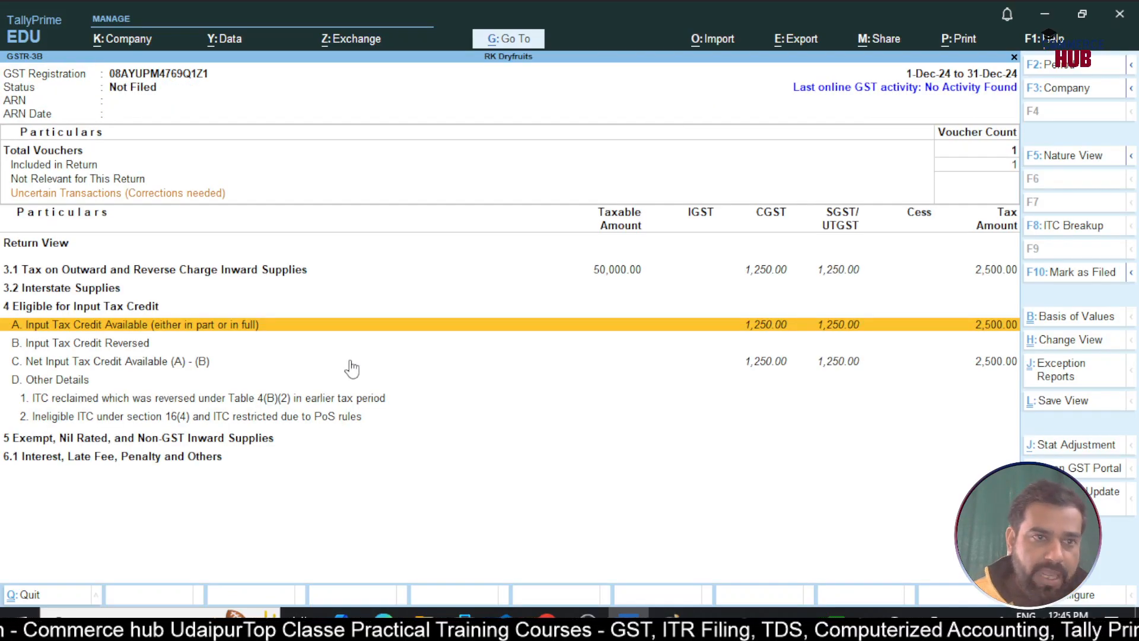
{"action": "key", "text": "Return"}
{"action": "key", "text": "Down"}
{"action": "key", "text": "Down"}
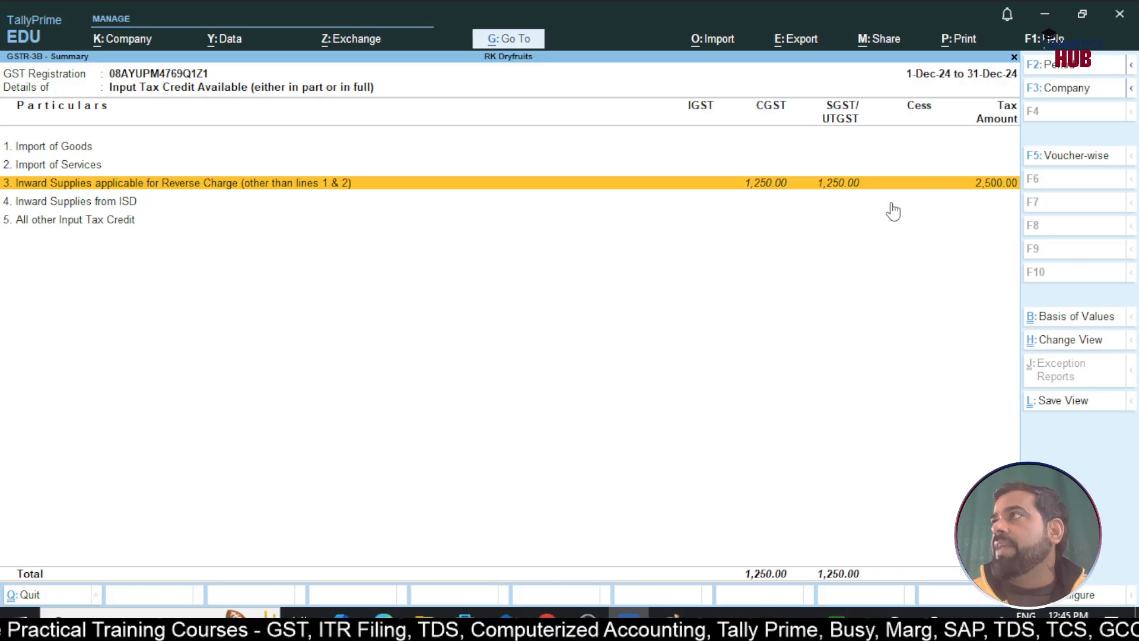
{"action": "key", "text": "Escape"}
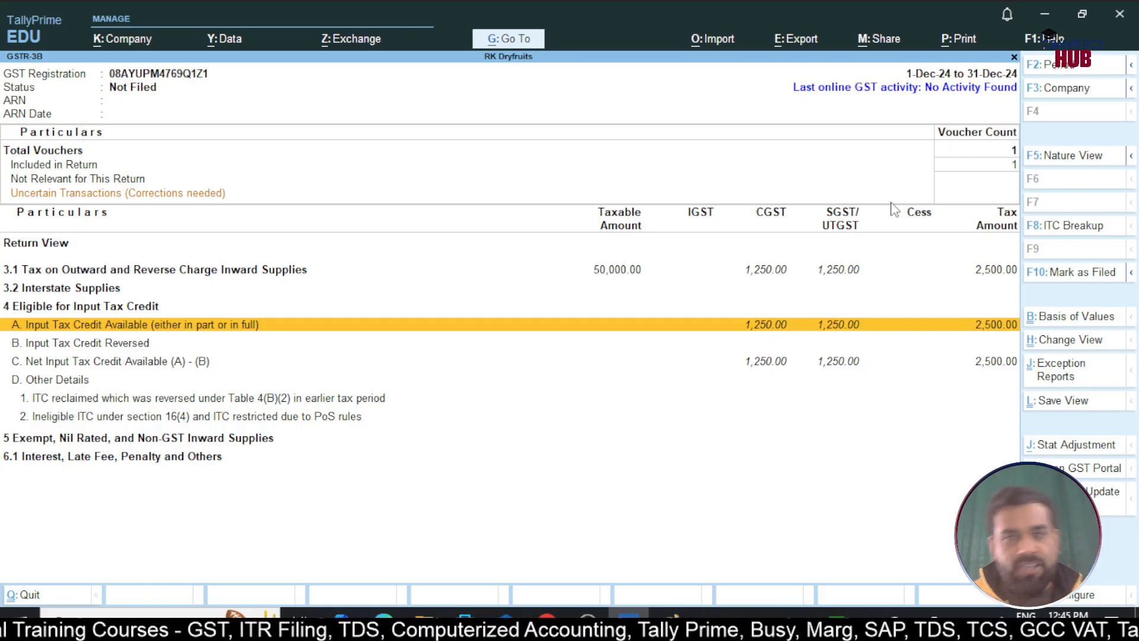
{"action": "key", "text": "Escape"}
{"action": "key", "text": "Down"}
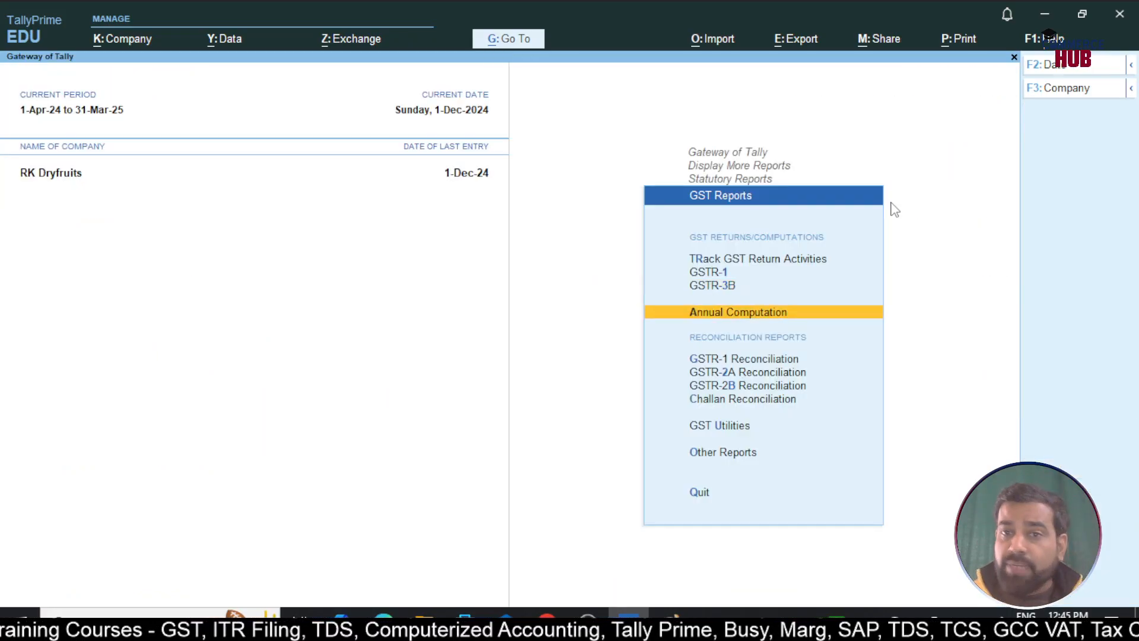
{"action": "key", "text": "Return"}
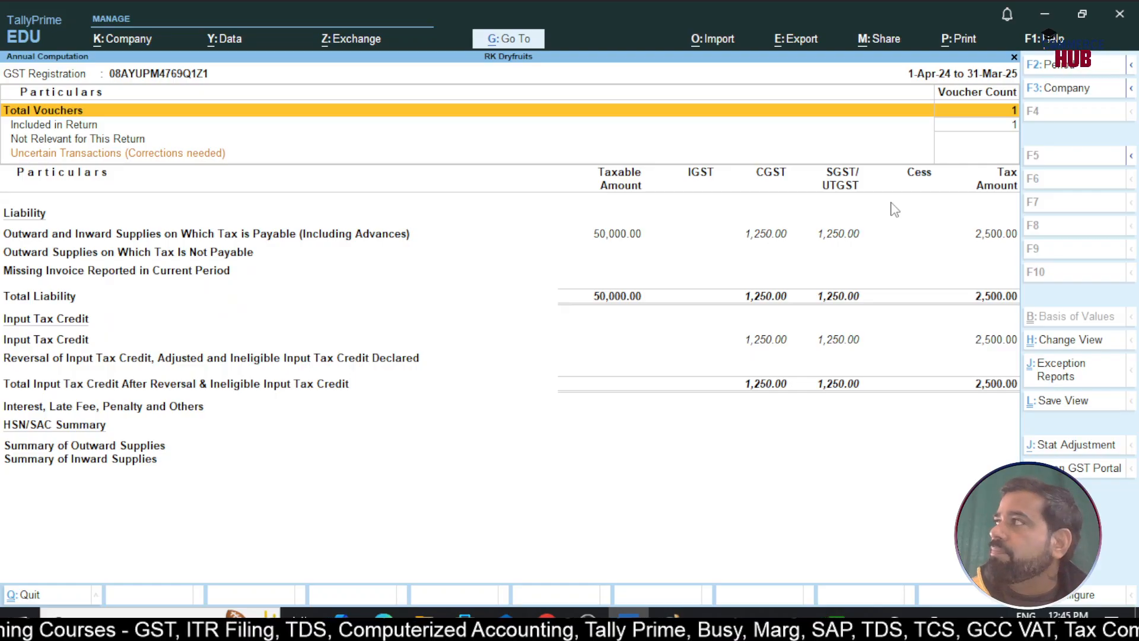
{"action": "key", "text": "Down"}
{"action": "key", "text": "Down"}
{"action": "key", "text": "Down"}
{"action": "key", "text": "Down"}
{"action": "key", "text": "Up"}
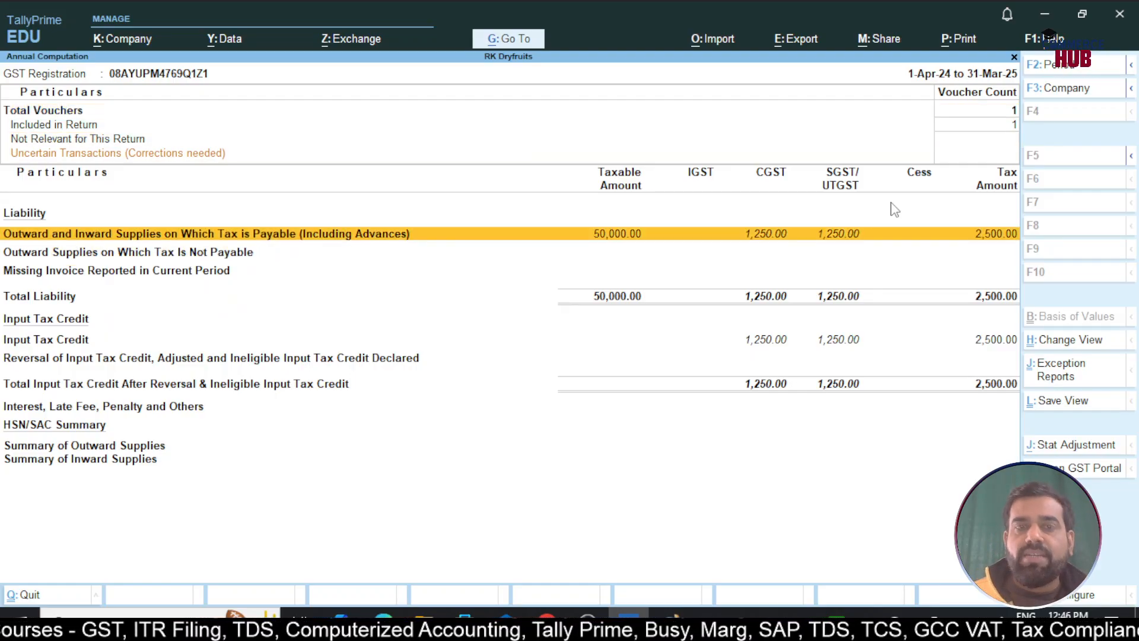
{"action": "key", "text": "Down"}
{"action": "key", "text": "Down"}
{"action": "key", "text": "Down"}
{"action": "key", "text": "Up"}
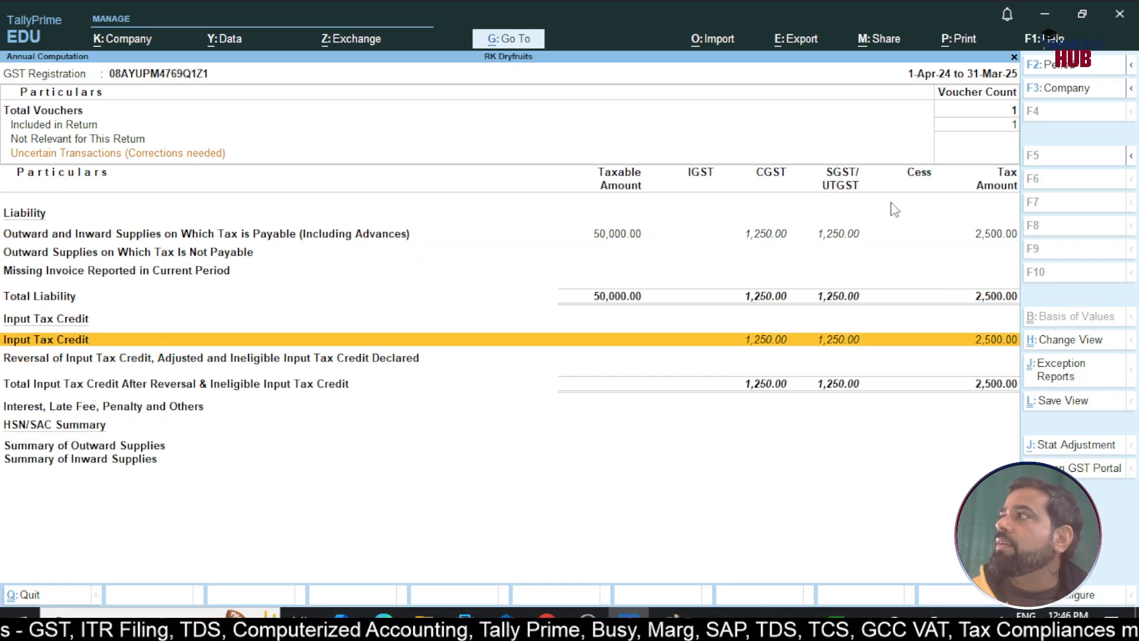
{"action": "key", "text": "Escape"}
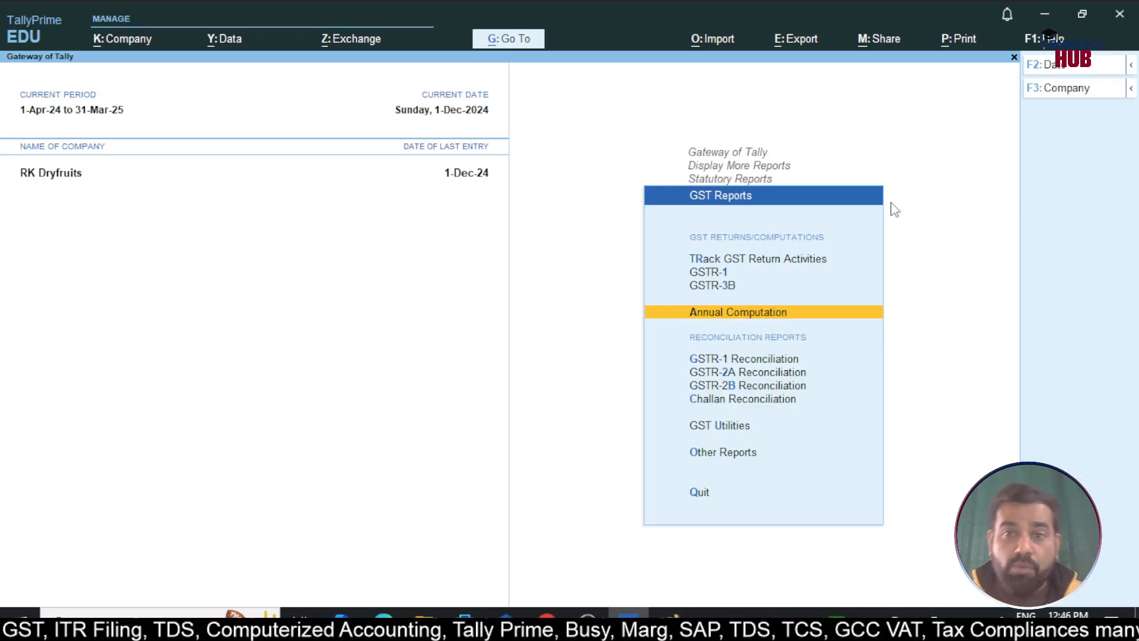
Open the Balance Sheet in detailed view and highlight Sundry Creditors at 50,000.00
{"action": "key", "text": "Escape"}
{"action": "key", "text": "Escape"}
{"action": "key", "text": "Escape"}
{"action": "key", "text": "Up"}
{"action": "key", "text": "Up"}
{"action": "key", "text": "Up"}
{"action": "key", "text": "Up"}
{"action": "key", "text": "Return"}
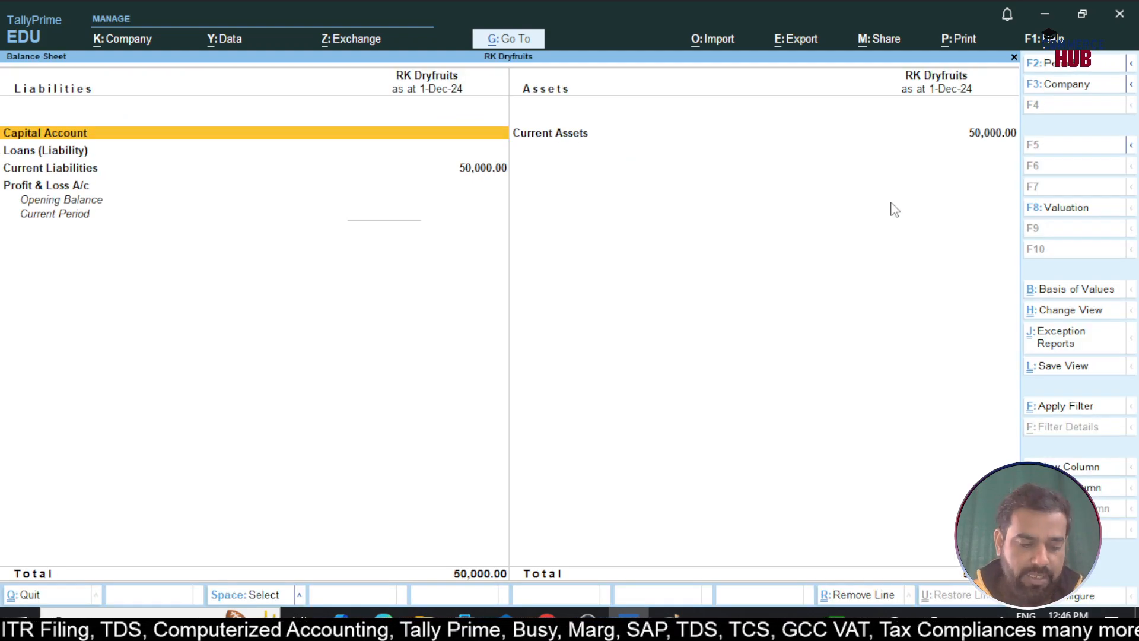
{"action": "key", "text": "alt+F5"}
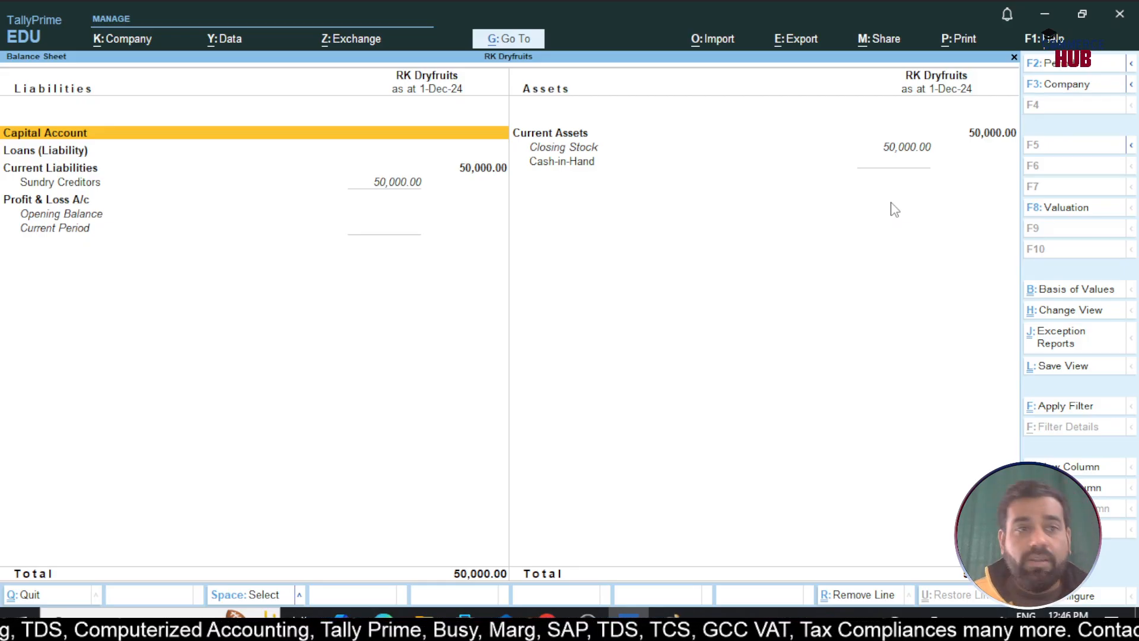
{"action": "key", "text": "Down"}
{"action": "key", "text": "Down"}
{"action": "key", "text": "Down"}
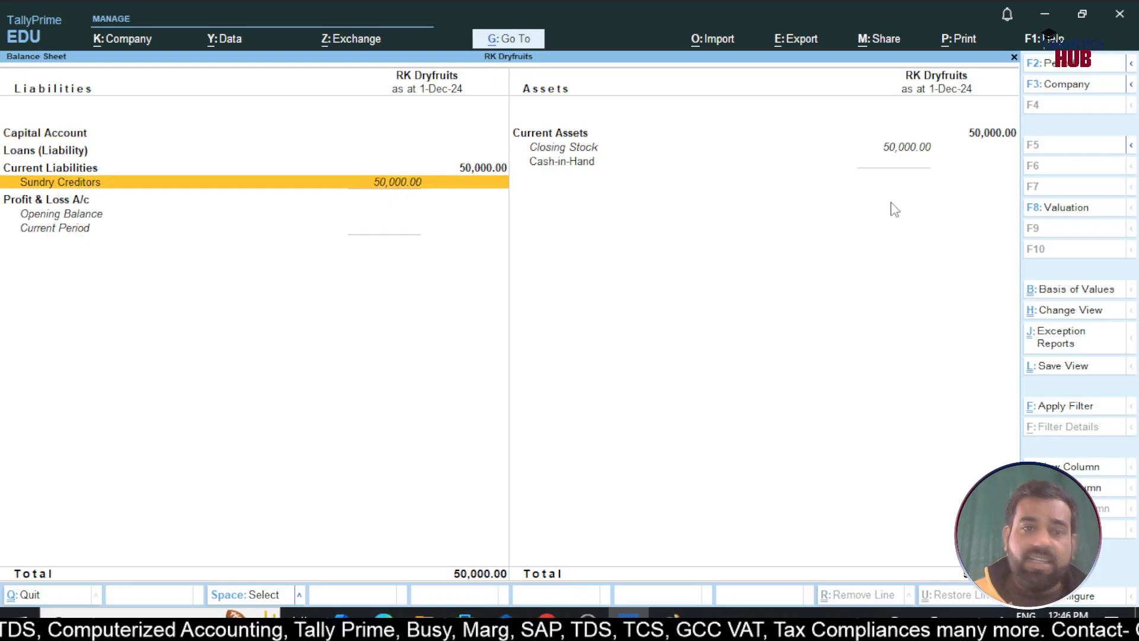
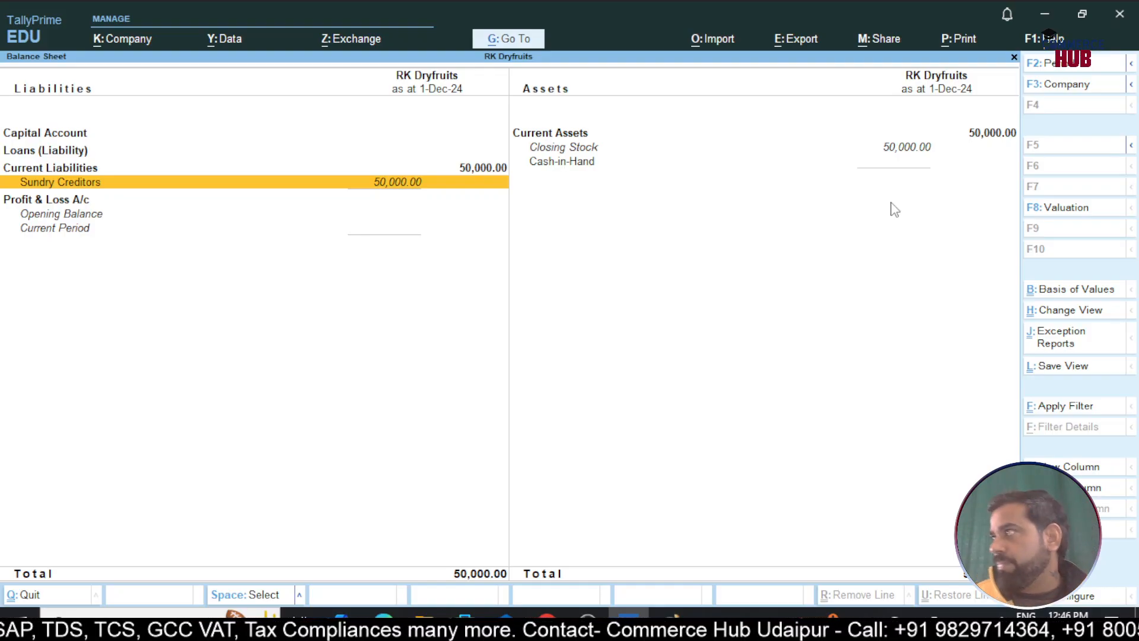
Leave the Balance Sheet and open Vouchers, landing on a blank RCM Purchase RCM/002/24-25
{"action": "key", "text": "Escape"}
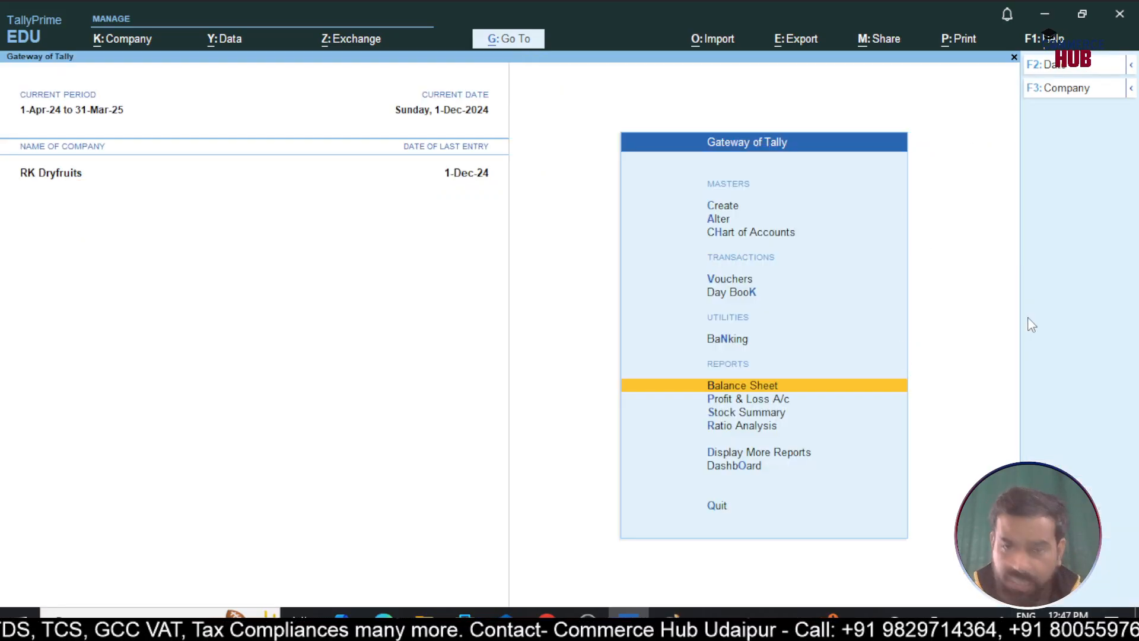
{"action": "key", "text": "Down"}
{"action": "key", "text": "Down"}
{"action": "key", "text": "Down"}
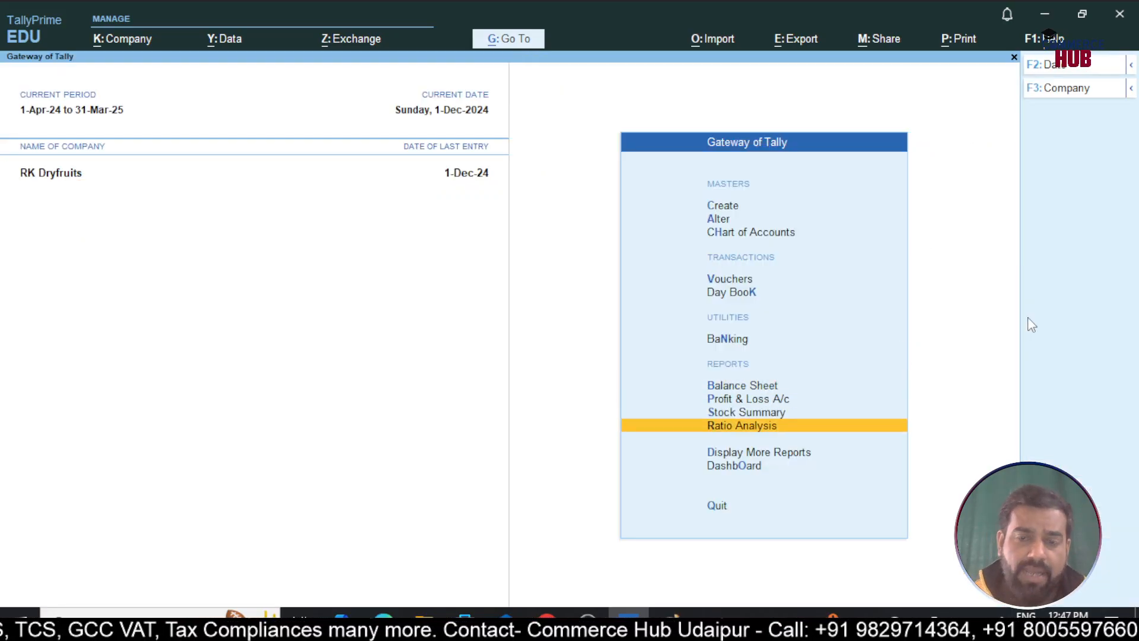
{"action": "key", "text": "Up"}
{"action": "key", "text": "Up"}
{"action": "key", "text": "Up"}
{"action": "key", "text": "Up"}
{"action": "key", "text": "Up"}
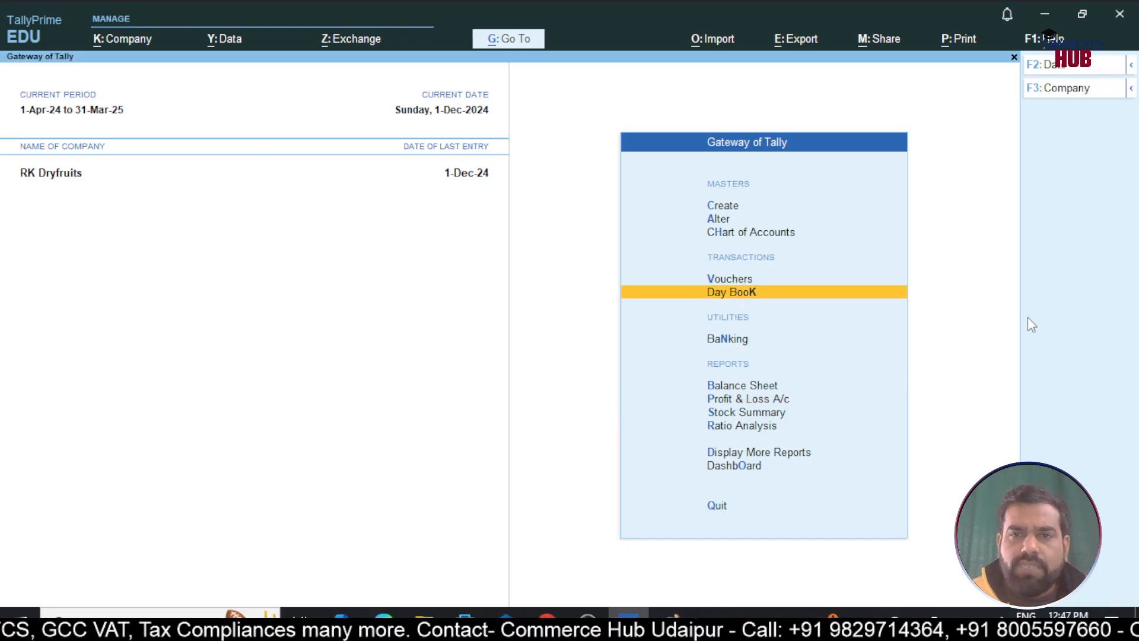
{"action": "key", "text": "Up"}
{"action": "key", "text": "Return"}
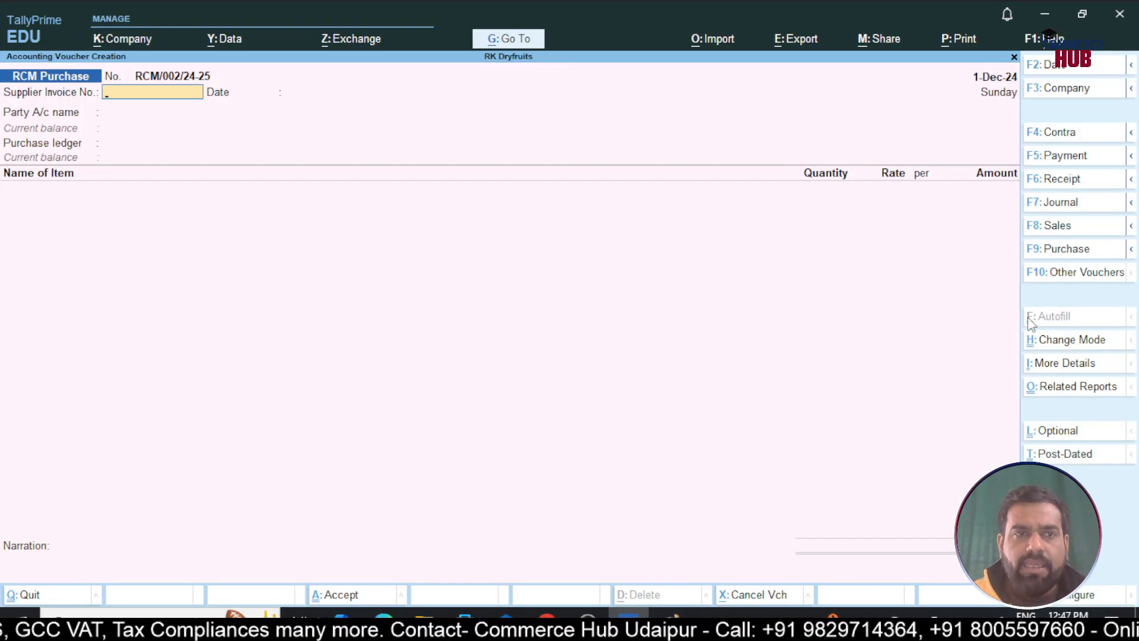
Switch to a Journal voucher dated 31-Dec-24
{"action": "key", "text": "F7"}
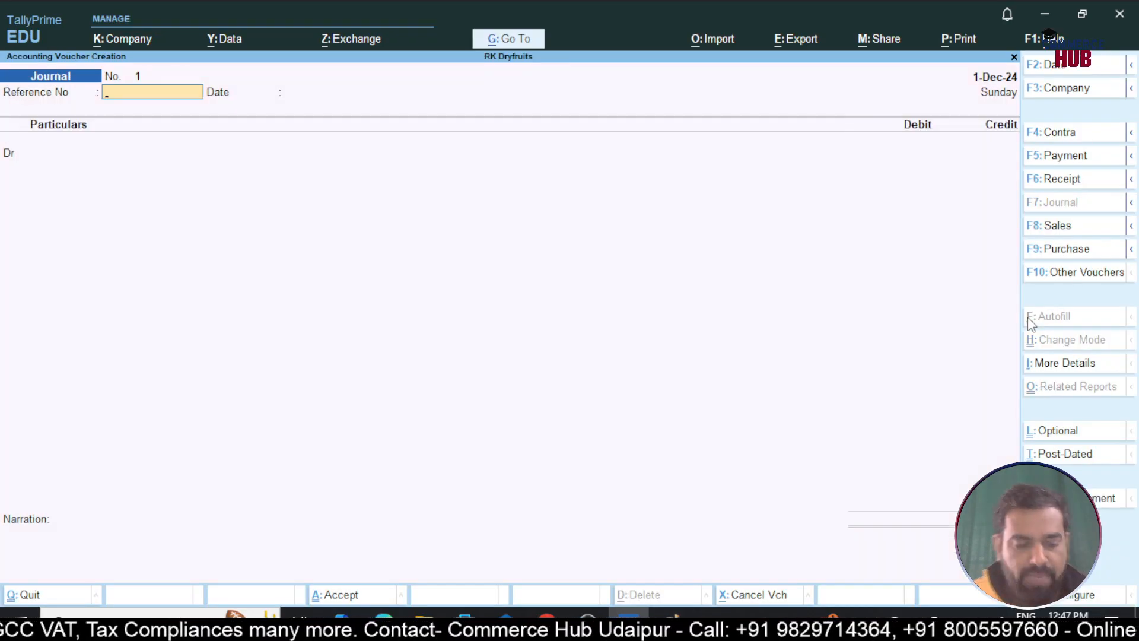
{"action": "key", "text": "F2"}
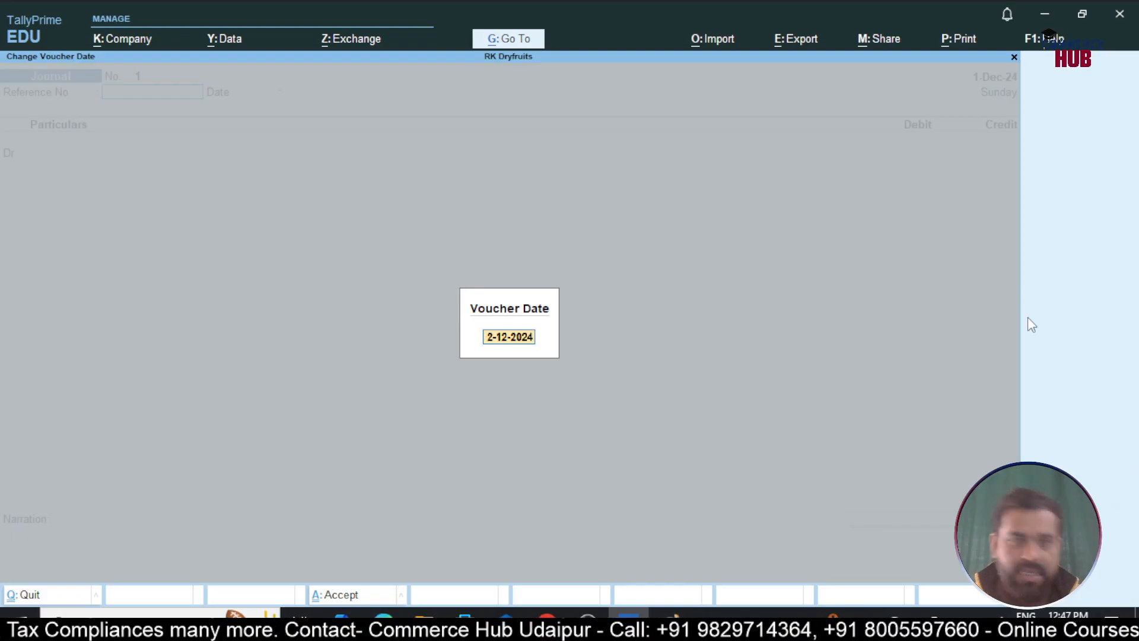
{"action": "type", "text": "31-12"}
{"action": "key", "text": "Return"}
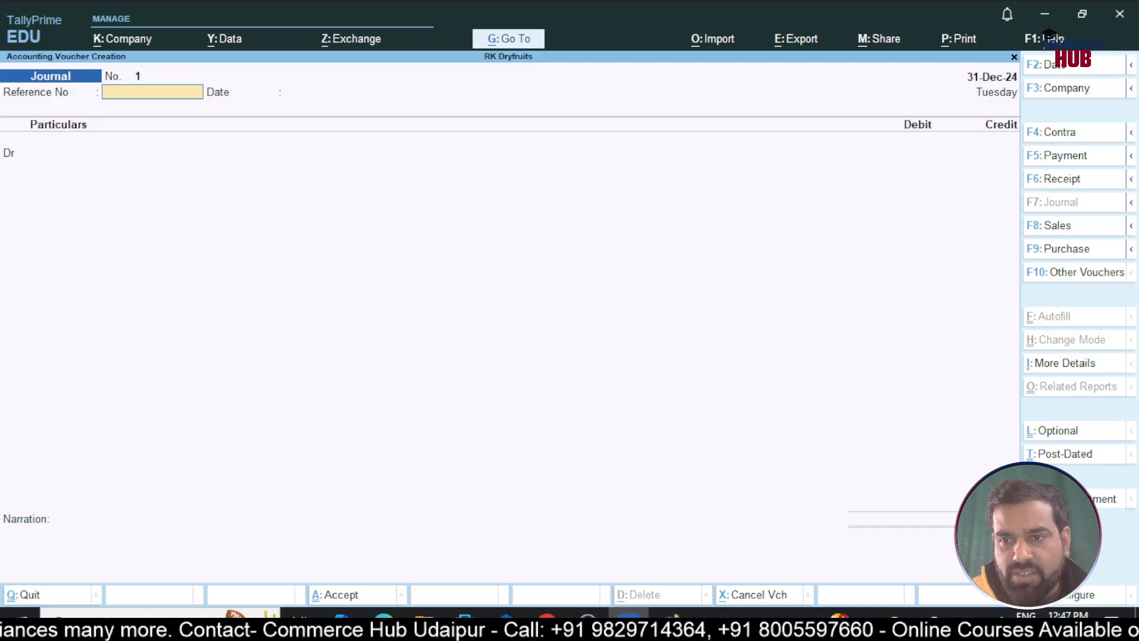
Set the stat adjustment to GST, Increase in Tax Liability & ITC, Purchase from Unregistered Dealer
{"action": "left_click", "coordinate": [1113, 498]}
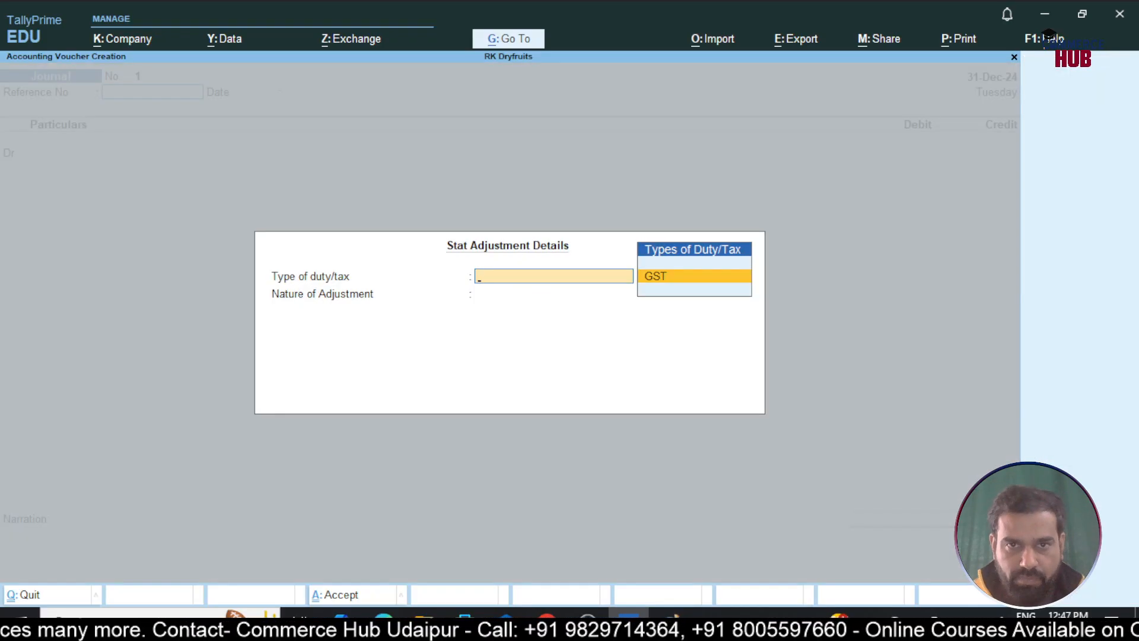
{"action": "key", "text": "Return"}
{"action": "key", "text": "Down"}
{"action": "key", "text": "Down"}
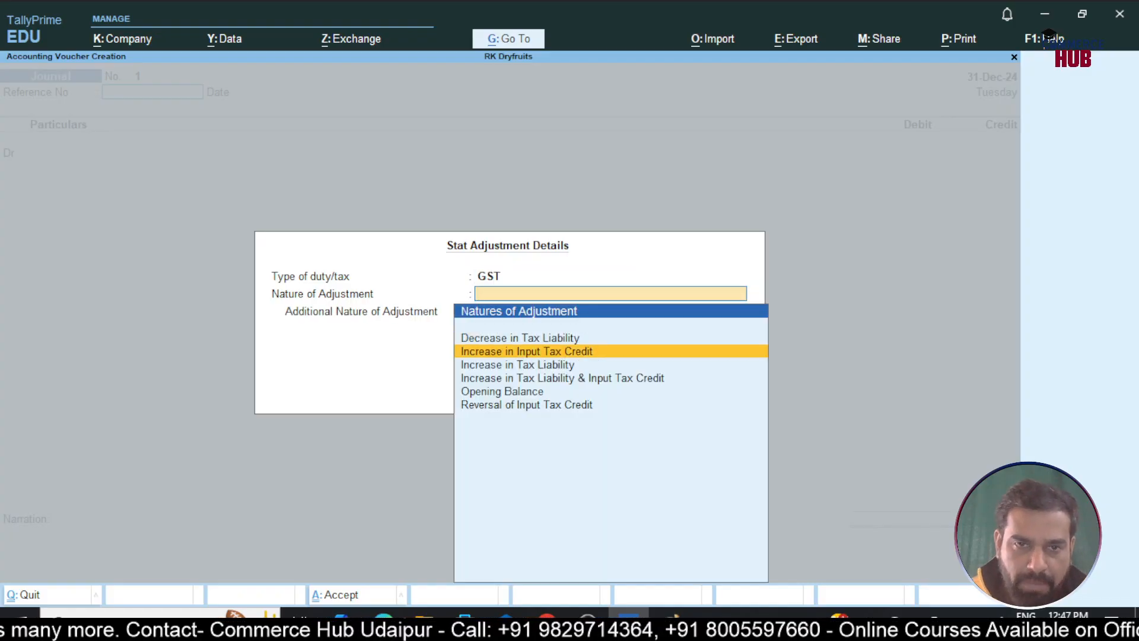
{"action": "key", "text": "Down"}
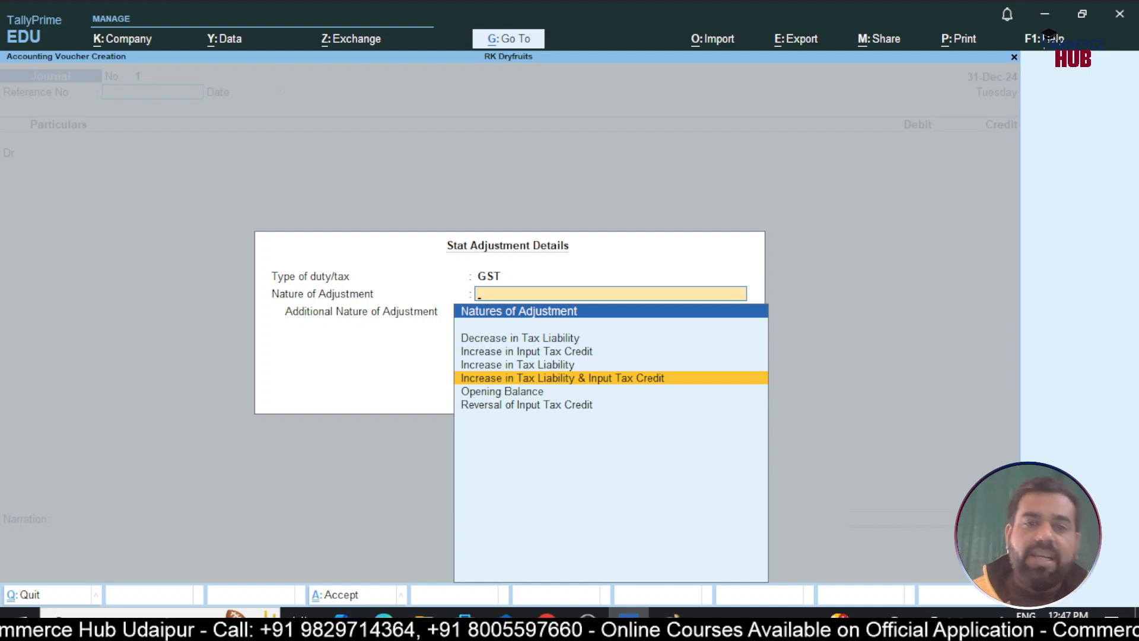
{"action": "key", "text": "Return"}
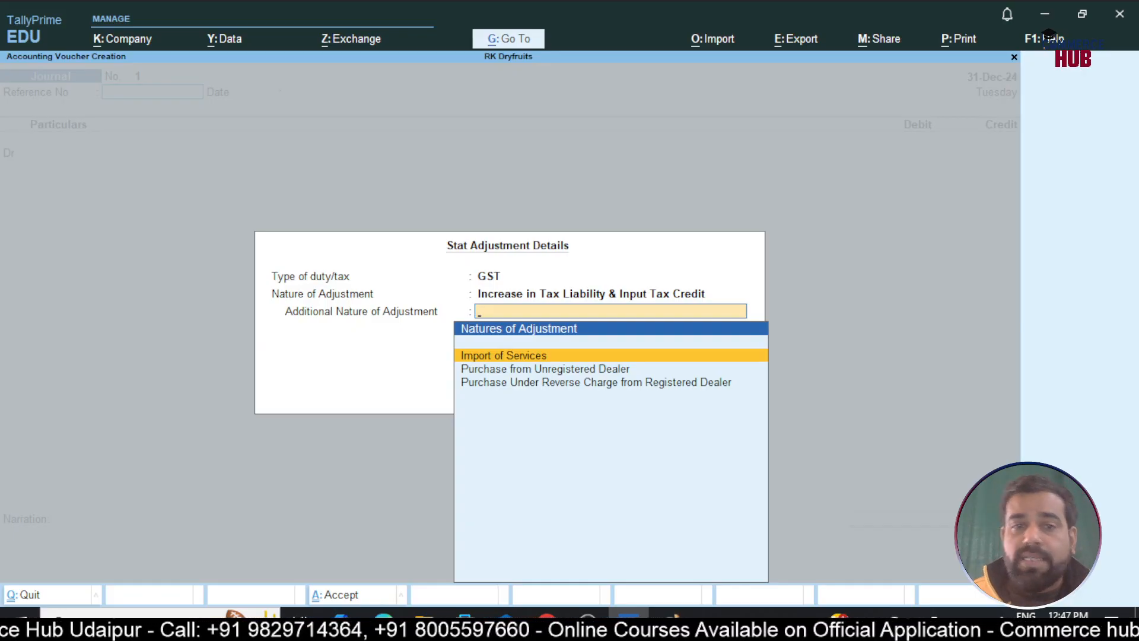
{"action": "key", "text": "Down"}
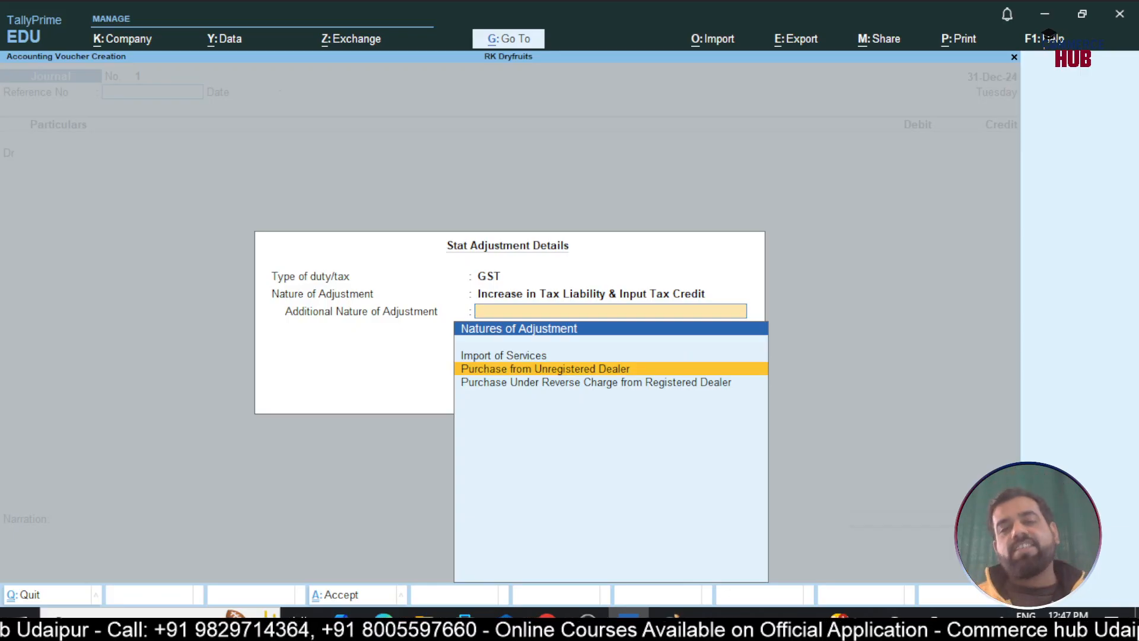
{"action": "key", "text": "Return"}
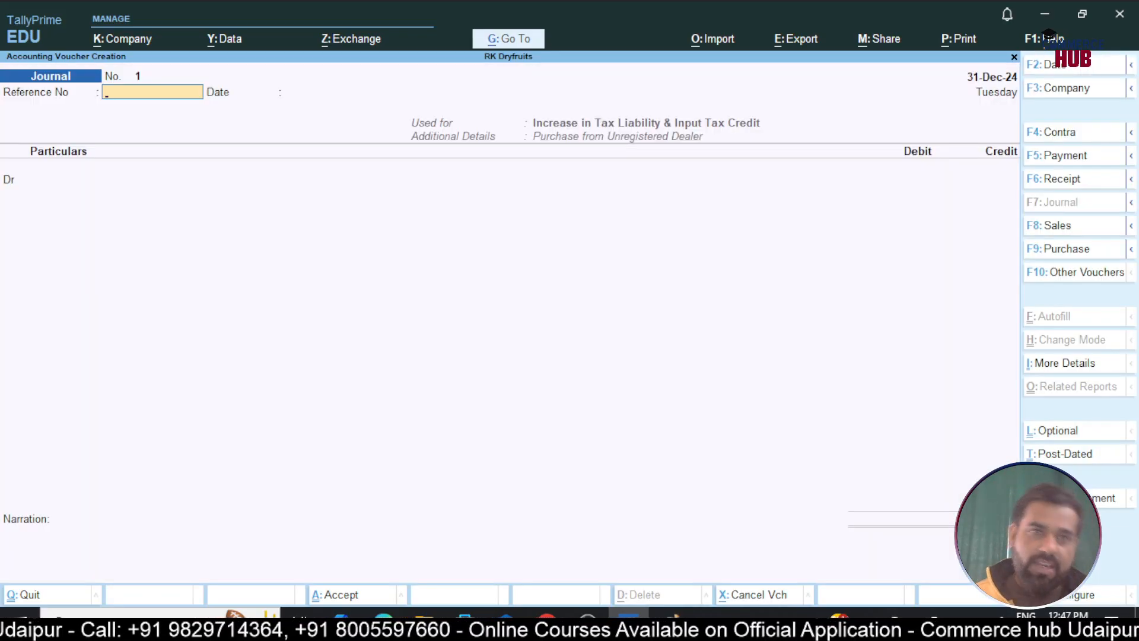
{"action": "key", "text": "Return"}
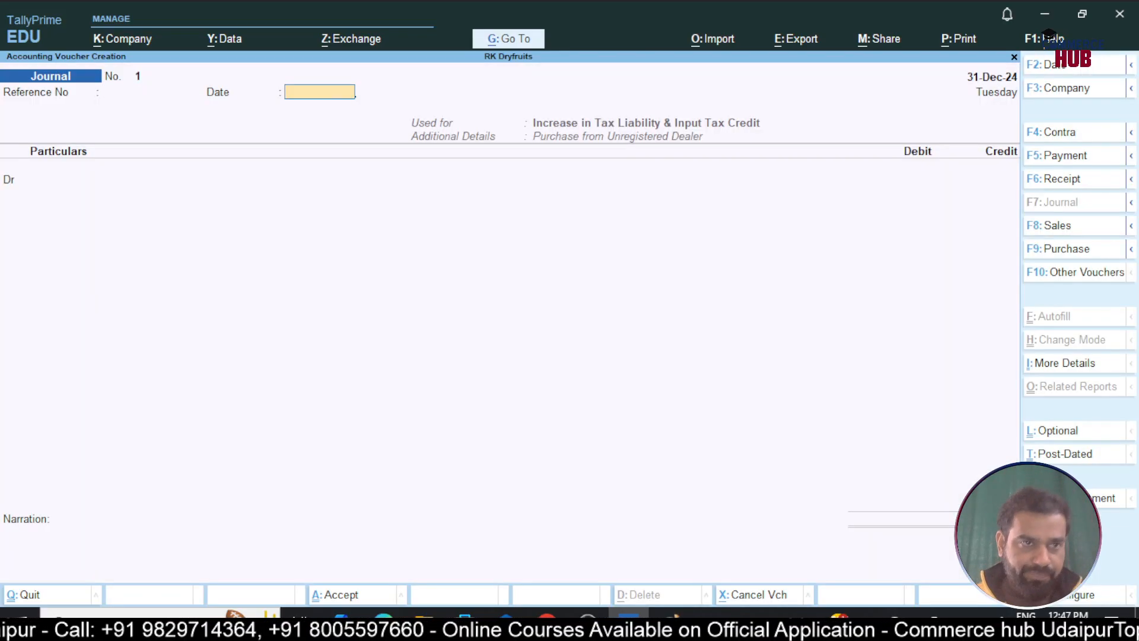
{"action": "key", "text": "Return"}
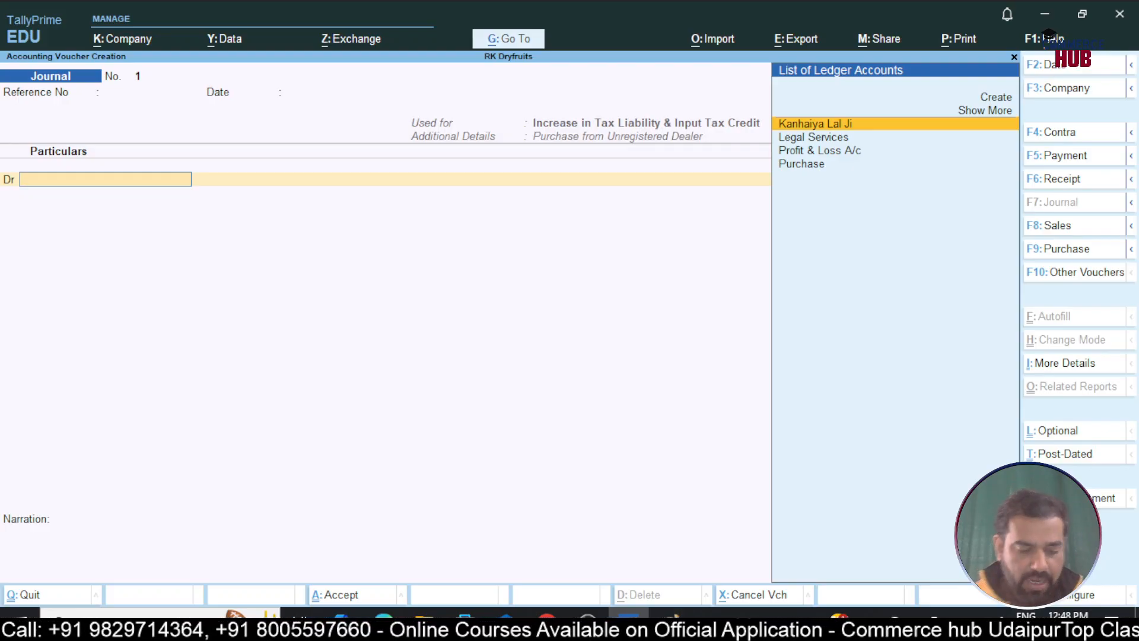
{"action": "key", "text": "super+r"}
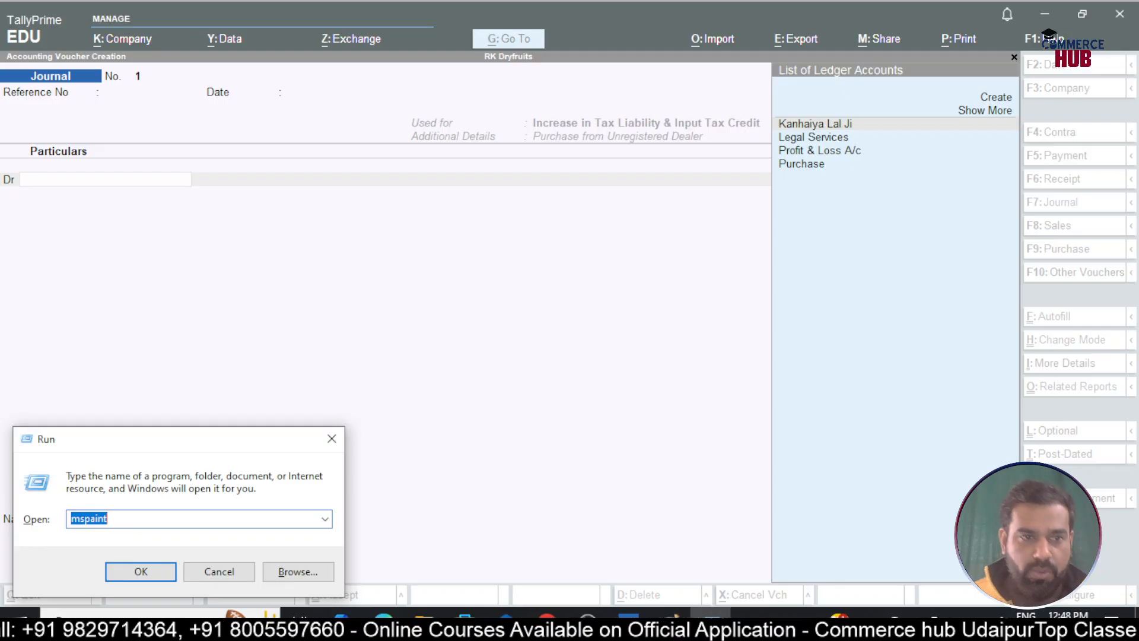
In Paint, handwrite CGST, SGST and IGST below the steps
{"action": "left_click", "coordinate": [331, 439]}
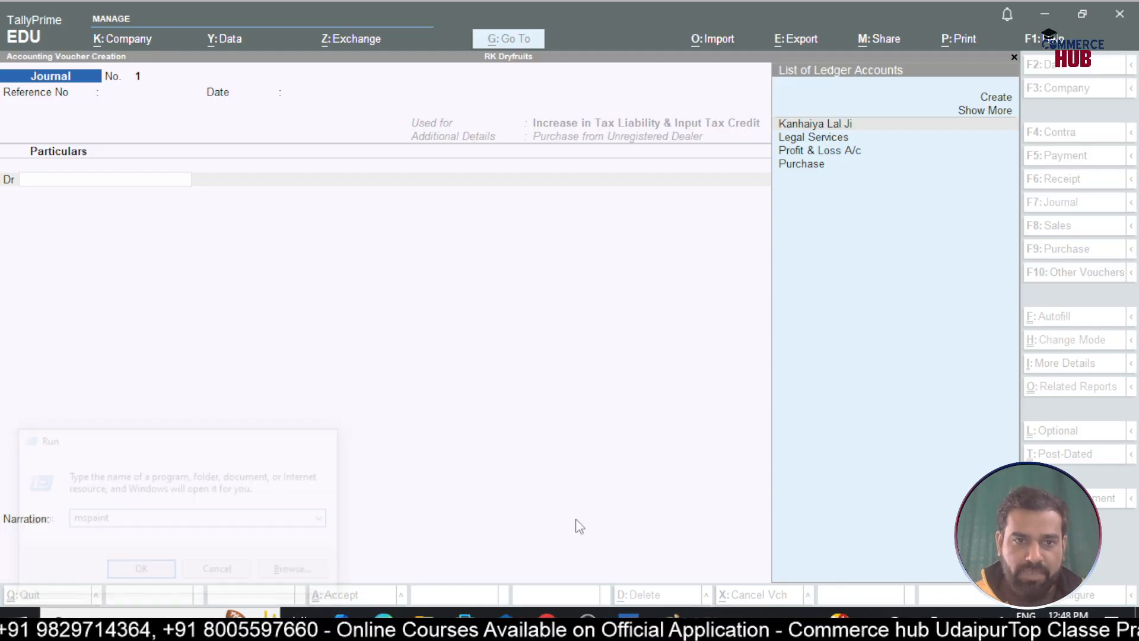
{"action": "key", "text": "alt+Tab"}
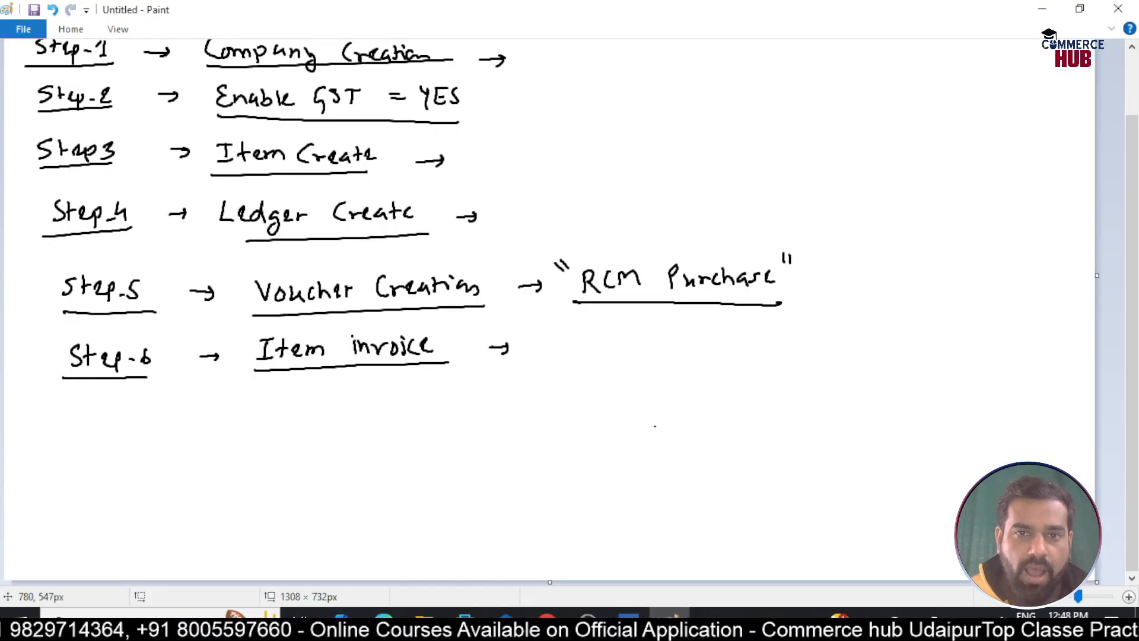
{"action": "mouse_move", "coordinate": [561, 468]}
{"action": "left_mouse_down"}
{"action": "mouse_move", "coordinate": [560, 483]}
{"action": "mouse_move", "coordinate": [592, 485]}
{"action": "mouse_move", "coordinate": [624, 468]}
{"action": "left_mouse_up"}
{"action": "mouse_move", "coordinate": [614, 471]}
{"action": "left_mouse_down"}
{"action": "mouse_move", "coordinate": [614, 484]}
{"action": "mouse_move", "coordinate": [556, 515]}
{"action": "left_mouse_up"}
{"action": "mouse_move", "coordinate": [583, 495]}
{"action": "left_mouse_down"}
{"action": "mouse_move", "coordinate": [581, 515]}
{"action": "mouse_move", "coordinate": [591, 514]}
{"action": "left_mouse_up"}
{"action": "mouse_move", "coordinate": [606, 500]}
{"action": "left_mouse_down"}
{"action": "mouse_move", "coordinate": [621, 499]}
{"action": "mouse_move", "coordinate": [558, 549]}
{"action": "mouse_move", "coordinate": [571, 548]}
{"action": "left_mouse_up"}
{"action": "mouse_move", "coordinate": [553, 533]}
{"action": "left_mouse_down"}
{"action": "mouse_move", "coordinate": [589, 550]}
{"action": "mouse_move", "coordinate": [625, 530]}
{"action": "left_mouse_up"}
{"action": "left_click_drag", "start_coordinate": [619, 531], "coordinate": [619, 547]}
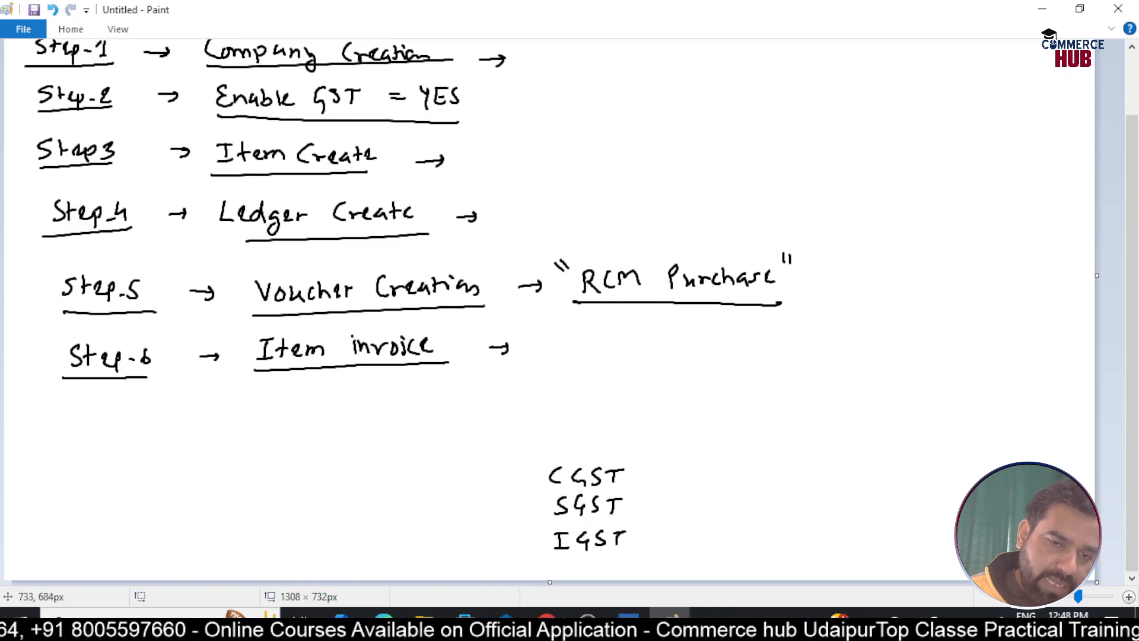
Bracket the taxes with an arrow to an underlined 'Common Ledger', pairing CGST and SGST
{"action": "mouse_move", "coordinate": [550, 455]}
{"action": "left_mouse_down"}
{"action": "mouse_move", "coordinate": [533, 455]}
{"action": "mouse_move", "coordinate": [536, 560]}
{"action": "mouse_move", "coordinate": [558, 561]}
{"action": "left_mouse_up"}
{"action": "mouse_move", "coordinate": [644, 476]}
{"action": "left_mouse_down"}
{"action": "mouse_move", "coordinate": [676, 491]}
{"action": "mouse_move", "coordinate": [652, 556]}
{"action": "left_mouse_up"}
{"action": "mouse_move", "coordinate": [766, 496]}
{"action": "left_mouse_down"}
{"action": "mouse_move", "coordinate": [762, 515]}
{"action": "mouse_move", "coordinate": [874, 513]}
{"action": "mouse_move", "coordinate": [897, 492]}
{"action": "mouse_move", "coordinate": [906, 521]}
{"action": "mouse_move", "coordinate": [938, 500]}
{"action": "left_mouse_up"}
{"action": "left_click", "coordinate": [909, 507]}
{"action": "left_click_drag", "start_coordinate": [753, 524], "coordinate": [940, 520]}
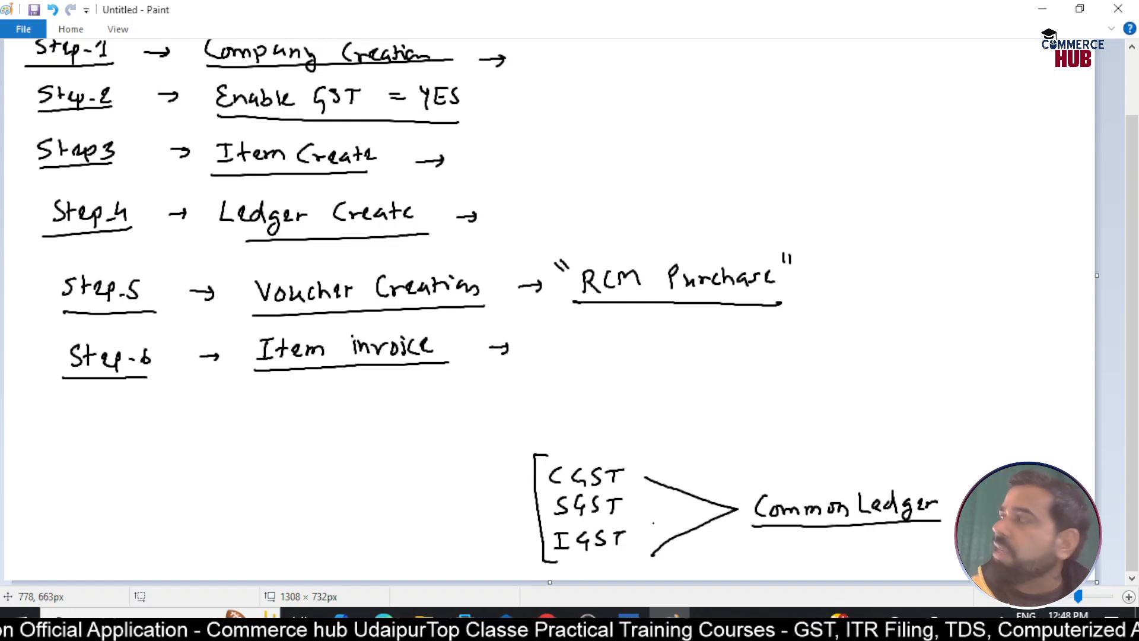
{"action": "mouse_move", "coordinate": [534, 471]}
{"action": "left_mouse_down"}
{"action": "mouse_move", "coordinate": [515, 512]}
{"action": "mouse_move", "coordinate": [540, 522]}
{"action": "left_mouse_up"}
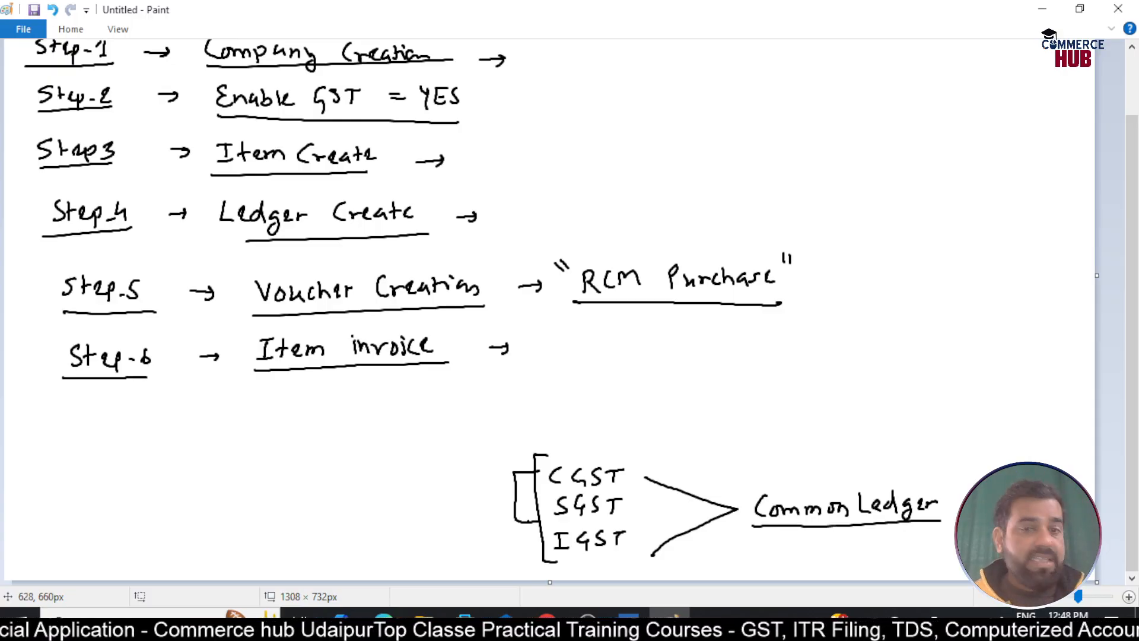
{"action": "key", "text": "alt+Tab"}
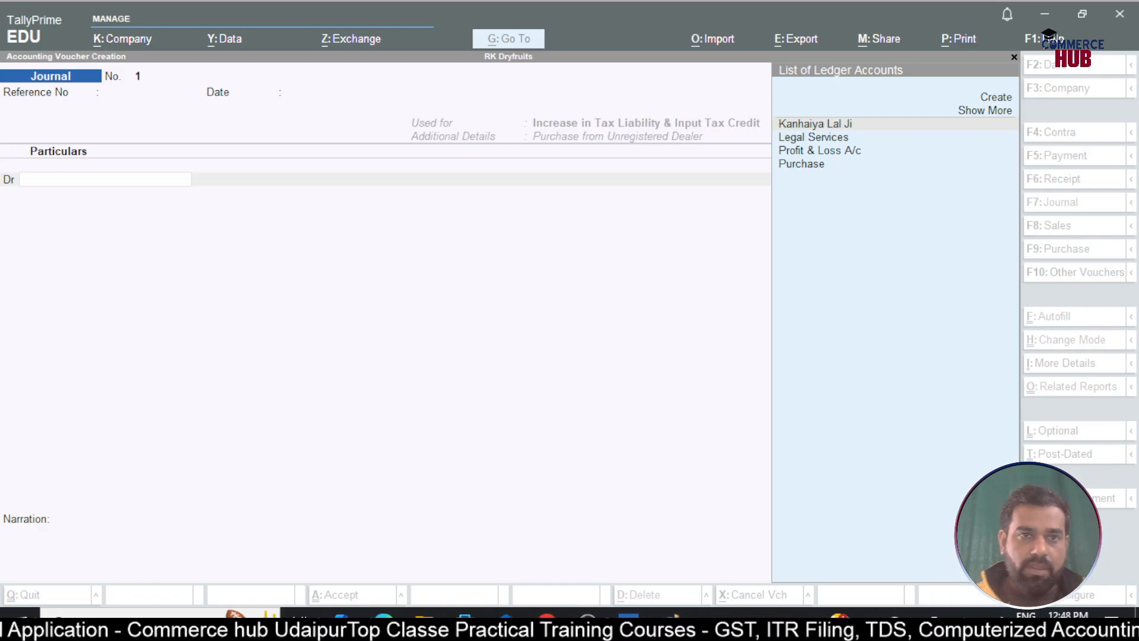
{"action": "key", "text": "alt+Tab"}
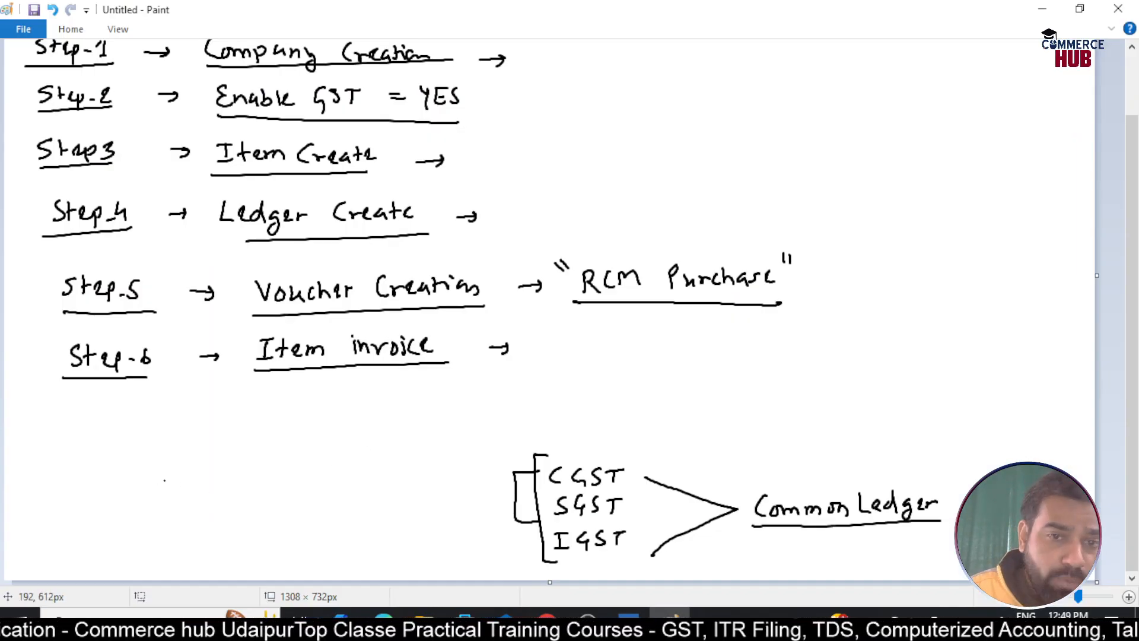
Write the debit lines CGST Dr 1250 and SGST Dr 1250
{"action": "mouse_move", "coordinate": [179, 476]}
{"action": "left_mouse_down"}
{"action": "mouse_move", "coordinate": [175, 490]}
{"action": "mouse_move", "coordinate": [200, 489]}
{"action": "left_mouse_up"}
{"action": "mouse_move", "coordinate": [212, 477]}
{"action": "left_mouse_down"}
{"action": "mouse_move", "coordinate": [225, 475]}
{"action": "mouse_move", "coordinate": [168, 518]}
{"action": "mouse_move", "coordinate": [193, 522]}
{"action": "mouse_move", "coordinate": [170, 528]}
{"action": "mouse_move", "coordinate": [238, 503]}
{"action": "left_mouse_up"}
{"action": "mouse_move", "coordinate": [228, 505]}
{"action": "left_mouse_down"}
{"action": "mouse_move", "coordinate": [227, 518]}
{"action": "mouse_move", "coordinate": [289, 485]}
{"action": "mouse_move", "coordinate": [267, 518]}
{"action": "mouse_move", "coordinate": [321, 495]}
{"action": "left_mouse_up"}
{"action": "left_click", "coordinate": [292, 489]}
{"action": "left_click", "coordinate": [296, 511]}
{"action": "left_click_drag", "start_coordinate": [330, 478], "coordinate": [344, 488]}
{"action": "left_click_drag", "start_coordinate": [355, 473], "coordinate": [350, 489]}
{"action": "mouse_move", "coordinate": [369, 478]}
{"action": "left_mouse_down"}
{"action": "mouse_move", "coordinate": [324, 520]}
{"action": "mouse_move", "coordinate": [373, 504]}
{"action": "left_mouse_up"}
{"action": "mouse_move", "coordinate": [240, 534]}
{"action": "left_mouse_down"}
{"action": "mouse_move", "coordinate": [263, 532]}
{"action": "mouse_move", "coordinate": [249, 554]}
{"action": "left_mouse_up"}
Write the credit lines To CGST a/c 1250 and To SGST a/c 1250
{"action": "mouse_move", "coordinate": [266, 546]}
{"action": "left_mouse_down"}
{"action": "mouse_move", "coordinate": [257, 552]}
{"action": "mouse_move", "coordinate": [328, 544]}
{"action": "left_mouse_up"}
{"action": "mouse_move", "coordinate": [340, 530]}
{"action": "left_mouse_down"}
{"action": "mouse_move", "coordinate": [358, 529]}
{"action": "mouse_move", "coordinate": [347, 548]}
{"action": "mouse_move", "coordinate": [370, 541]}
{"action": "left_mouse_up"}
{"action": "mouse_move", "coordinate": [370, 541]}
{"action": "left_mouse_down"}
{"action": "mouse_move", "coordinate": [381, 532]}
{"action": "mouse_move", "coordinate": [388, 546]}
{"action": "left_mouse_up"}
{"action": "left_click", "coordinate": [416, 535]}
{"action": "left_click_drag", "start_coordinate": [397, 537], "coordinate": [410, 546]}
{"action": "left_click_drag", "start_coordinate": [422, 529], "coordinate": [435, 541]}
{"action": "left_click_drag", "start_coordinate": [457, 523], "coordinate": [441, 541]}
{"action": "mouse_move", "coordinate": [465, 533]}
{"action": "left_mouse_down"}
{"action": "mouse_move", "coordinate": [457, 539]}
{"action": "mouse_move", "coordinate": [466, 534]}
{"action": "left_mouse_up"}
{"action": "mouse_move", "coordinate": [244, 567]}
{"action": "left_mouse_down"}
{"action": "mouse_move", "coordinate": [335, 570]}
{"action": "mouse_move", "coordinate": [360, 558]}
{"action": "mouse_move", "coordinate": [352, 571]}
{"action": "mouse_move", "coordinate": [407, 561]}
{"action": "mouse_move", "coordinate": [450, 571]}
{"action": "mouse_move", "coordinate": [463, 557]}
{"action": "left_mouse_up"}
{"action": "left_click_drag", "start_coordinate": [472, 564], "coordinate": [469, 568]}
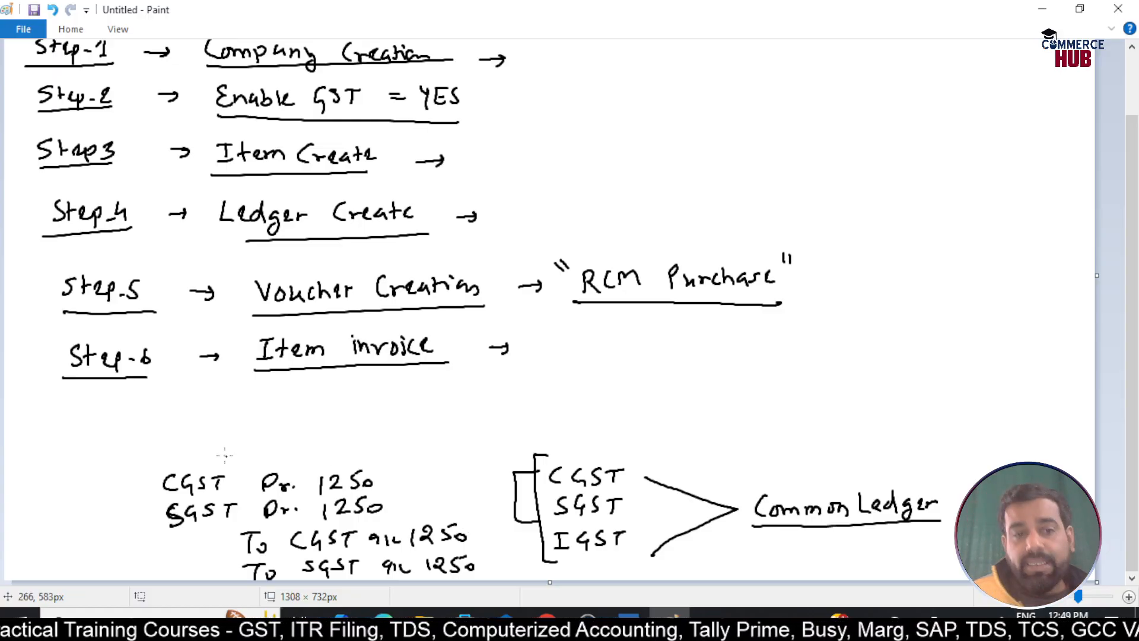
Box the entry, labelling debits 'increase ITC' and credits 'Increase Liability'
{"action": "mouse_move", "coordinate": [131, 455]}
{"action": "left_mouse_down"}
{"action": "mouse_move", "coordinate": [143, 556]}
{"action": "mouse_move", "coordinate": [457, 450]}
{"action": "mouse_move", "coordinate": [505, 517]}
{"action": "mouse_move", "coordinate": [515, 574]}
{"action": "left_mouse_up"}
{"action": "left_click_drag", "start_coordinate": [141, 555], "coordinate": [145, 573]}
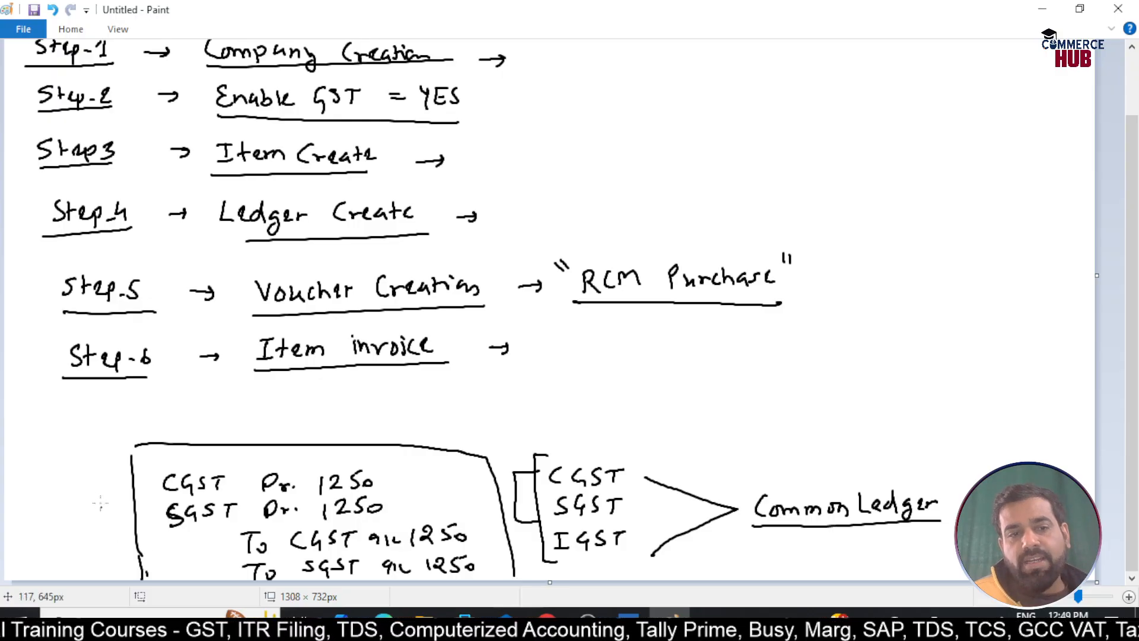
{"action": "left_click_drag", "start_coordinate": [146, 486], "coordinate": [145, 534]}
{"action": "left_click_drag", "start_coordinate": [110, 509], "coordinate": [41, 525]}
{"action": "left_click_drag", "start_coordinate": [28, 506], "coordinate": [57, 502]}
{"action": "mouse_move", "coordinate": [49, 504]}
{"action": "left_mouse_down"}
{"action": "mouse_move", "coordinate": [48, 523]}
{"action": "mouse_move", "coordinate": [76, 518]}
{"action": "left_mouse_up"}
{"action": "left_click", "coordinate": [40, 468]}
{"action": "mouse_move", "coordinate": [39, 475]}
{"action": "left_mouse_down"}
{"action": "mouse_move", "coordinate": [40, 487]}
{"action": "mouse_move", "coordinate": [89, 483]}
{"action": "left_mouse_up"}
{"action": "left_click_drag", "start_coordinate": [96, 475], "coordinate": [113, 481]}
{"action": "mouse_move", "coordinate": [245, 533]}
{"action": "left_mouse_down"}
{"action": "mouse_move", "coordinate": [224, 538]}
{"action": "mouse_move", "coordinate": [229, 574]}
{"action": "mouse_move", "coordinate": [167, 565]}
{"action": "mouse_move", "coordinate": [143, 575]}
{"action": "mouse_move", "coordinate": [104, 557]}
{"action": "mouse_move", "coordinate": [131, 565]}
{"action": "mouse_move", "coordinate": [97, 536]}
{"action": "mouse_move", "coordinate": [135, 542]}
{"action": "left_mouse_up"}
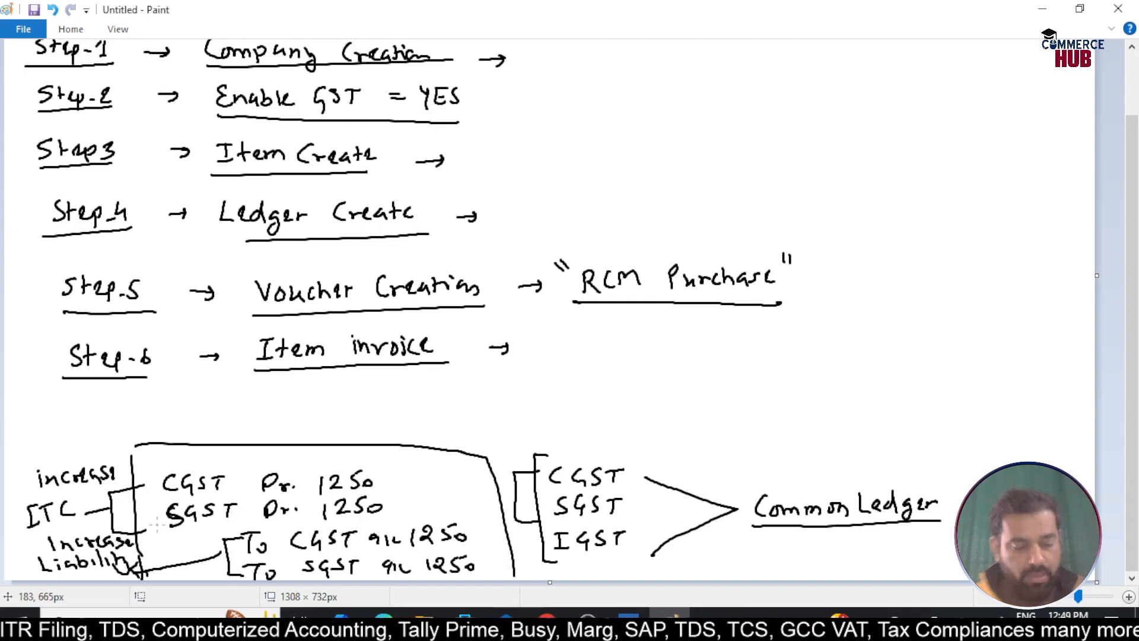
{"action": "key", "text": "alt+Tab"}
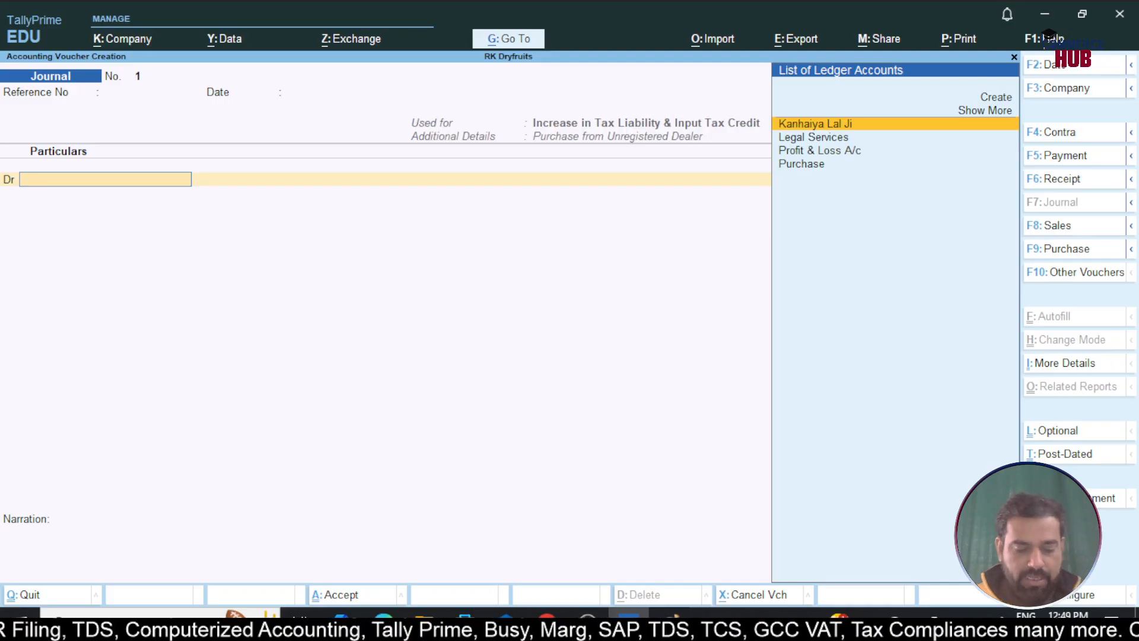
Create a CGST ledger under Duties & Taxes with GST duty and CGST tax type
{"action": "key", "text": "alt+c"}
{"action": "type", "text": "CGST"}
{"action": "key", "text": "Return"}
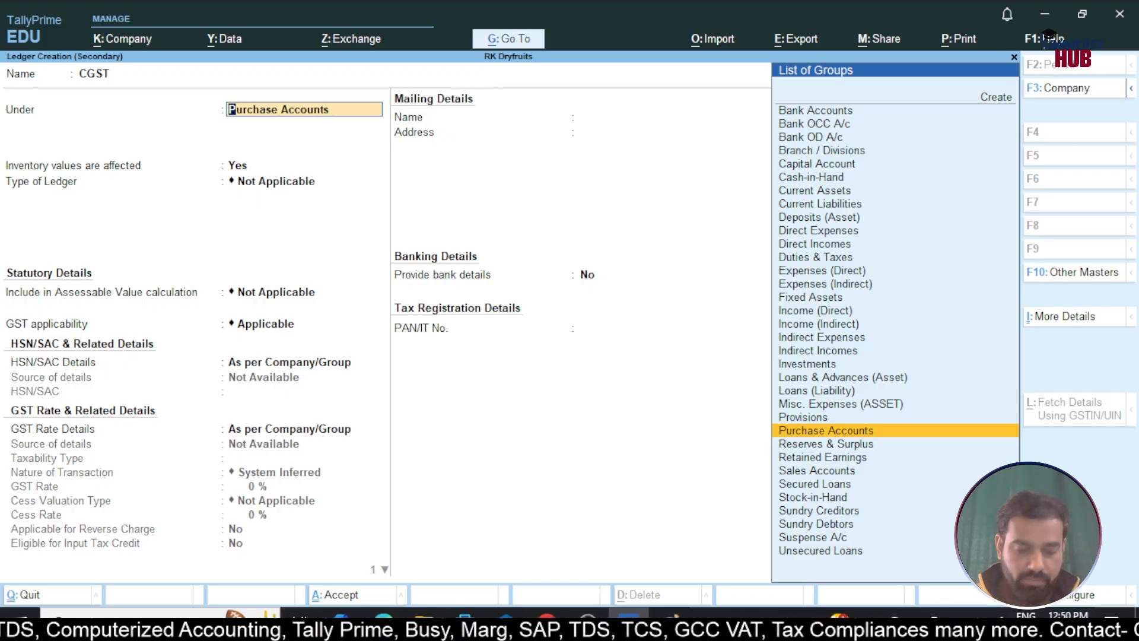
{"action": "type", "text": "Du"}
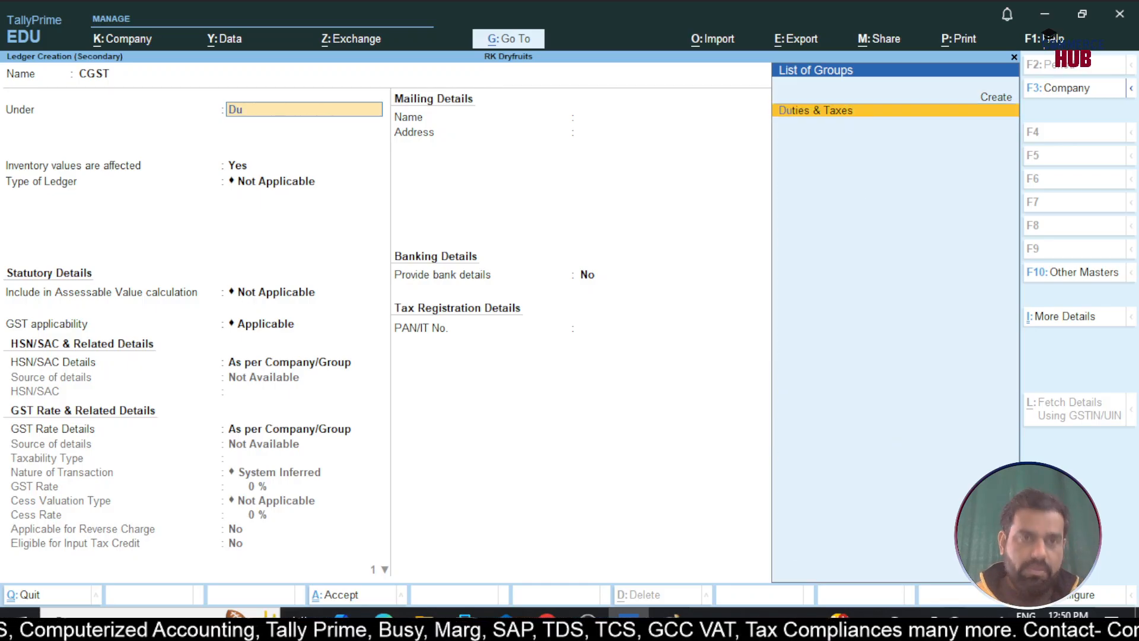
{"action": "key", "text": "Return"}
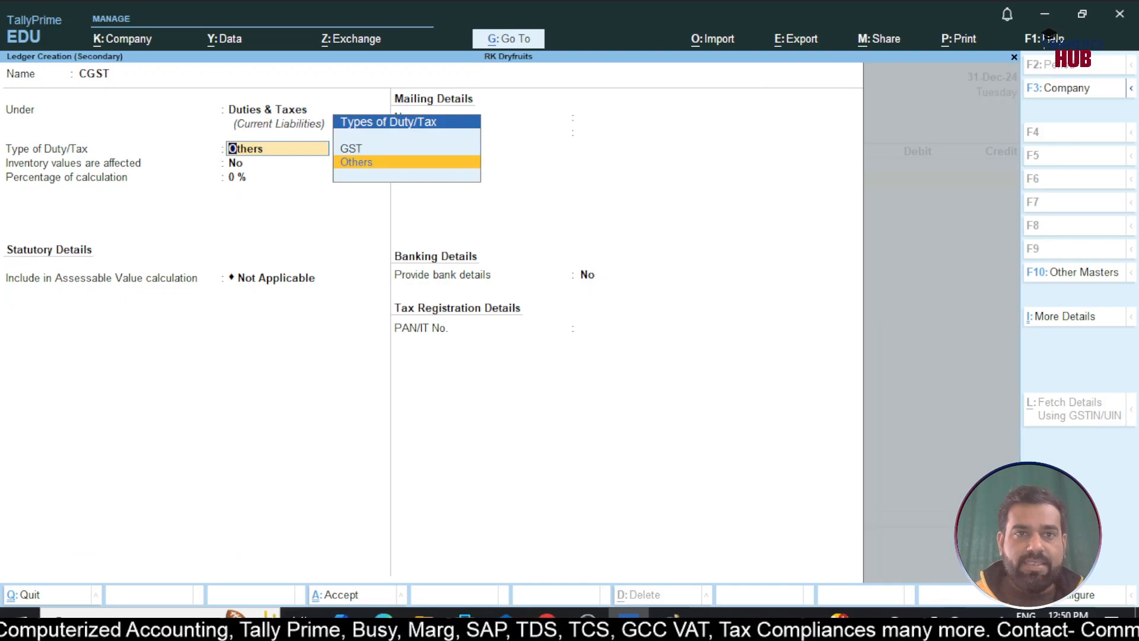
{"action": "key", "text": "Up"}
{"action": "key", "text": "Return"}
{"action": "key", "text": "Down"}
{"action": "key", "text": "Return"}
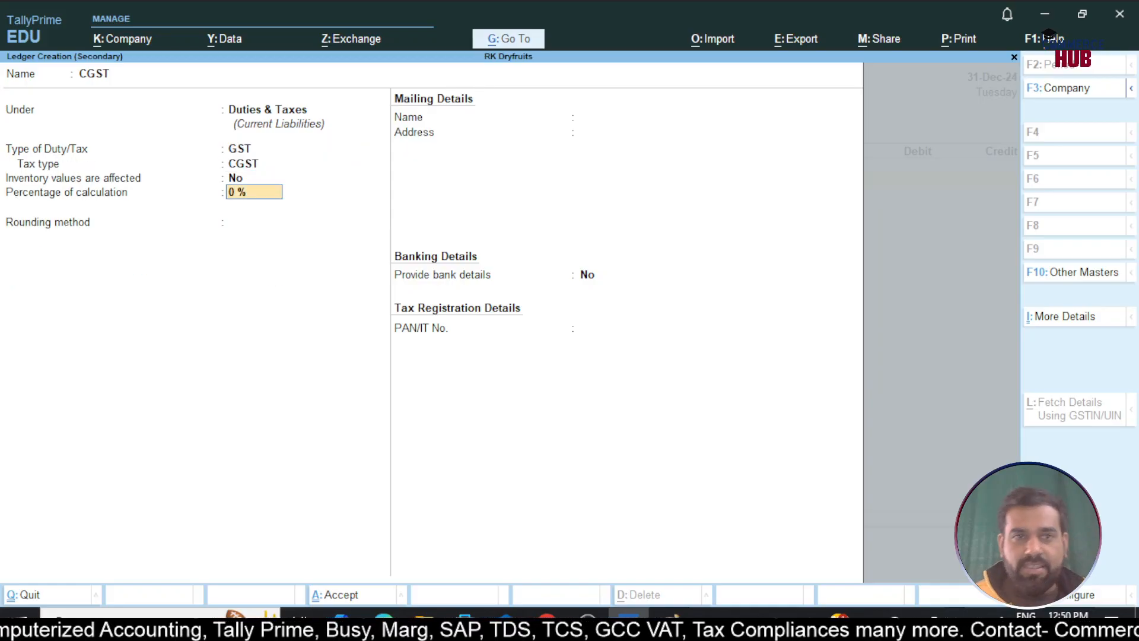
{"action": "key", "text": "ctrl+a"}
Debit CGST 1,250 at 2.5% on a 50,000 taxable value
{"action": "key", "text": "Return"}
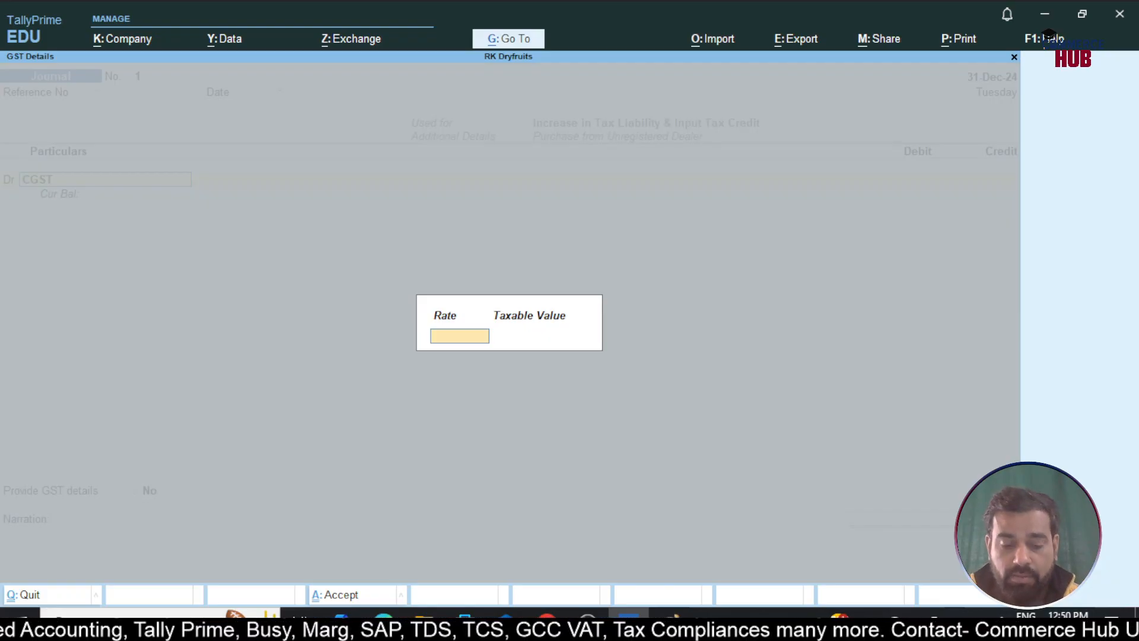
{"action": "type", "text": "2.5"}
{"action": "key", "text": "Return"}
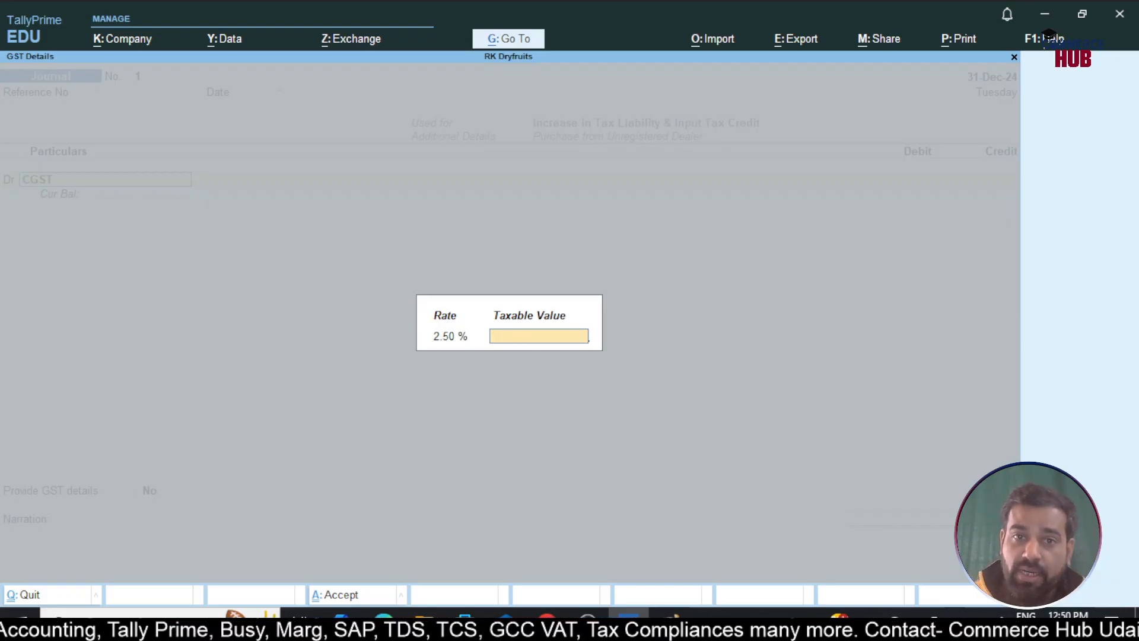
{"action": "type", "text": "50000"}
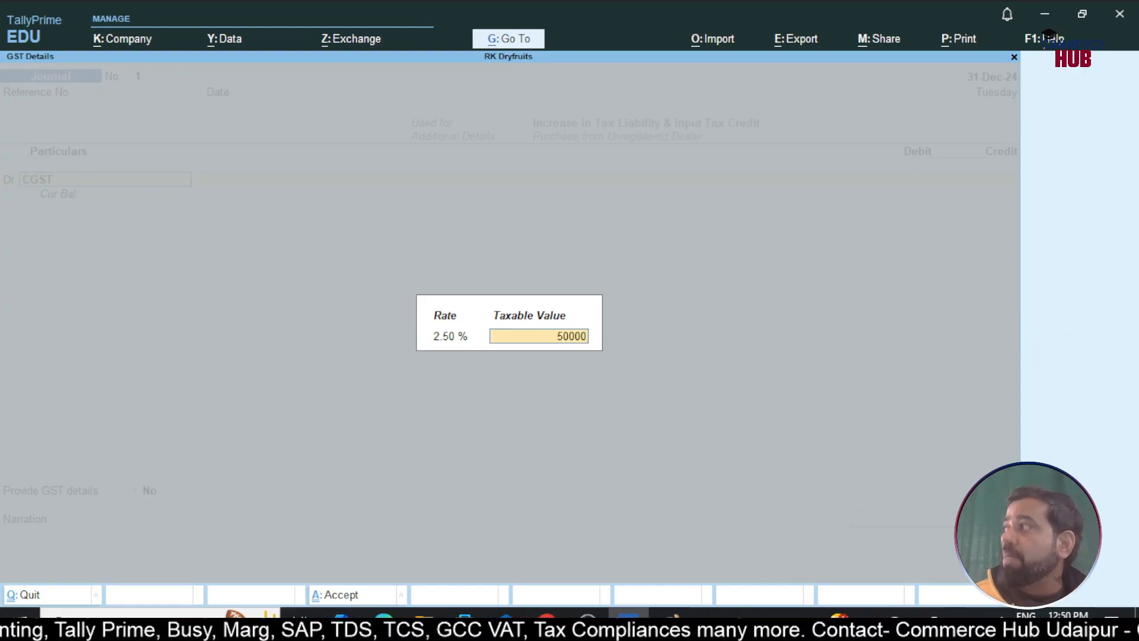
{"action": "key", "text": "Return"}
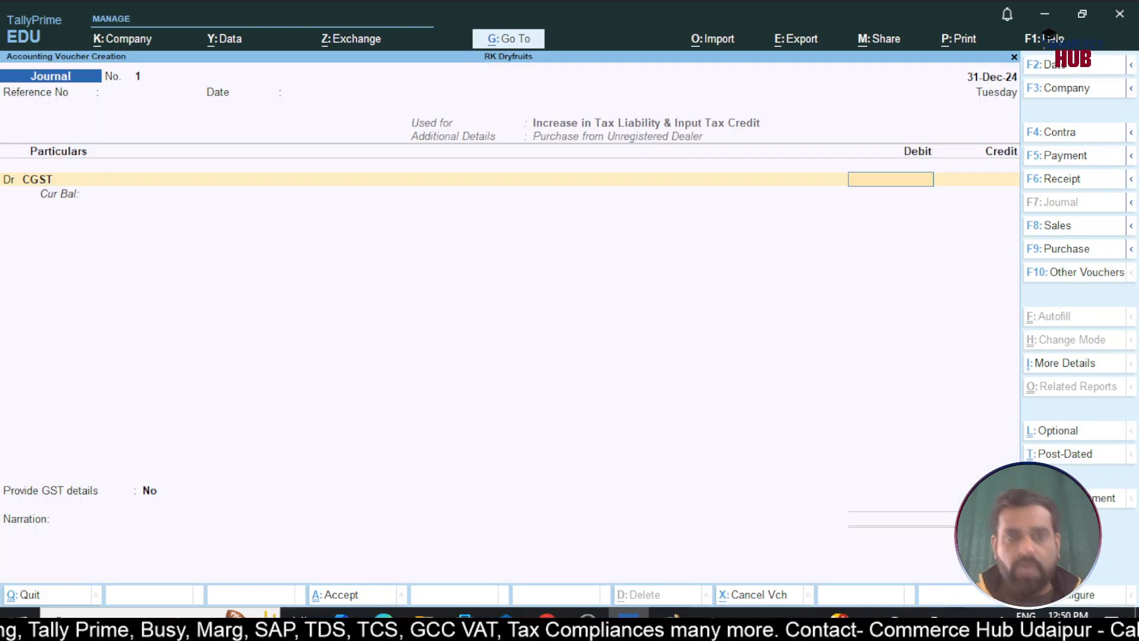
{"action": "type", "text": "1250"}
{"action": "key", "text": "Return"}
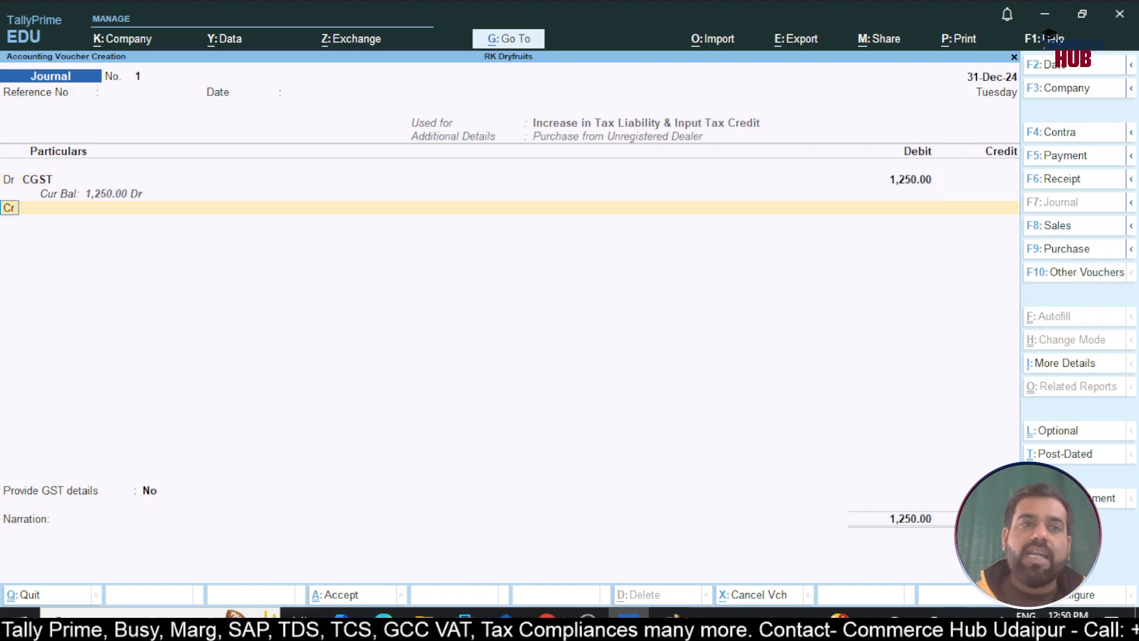
Debit a newly created SGST ledger (Duties & Taxes, SGST/UTGST) 1,250 at 2.5% on 50,000
{"action": "type", "text": "d"}
{"action": "key", "text": "Return"}
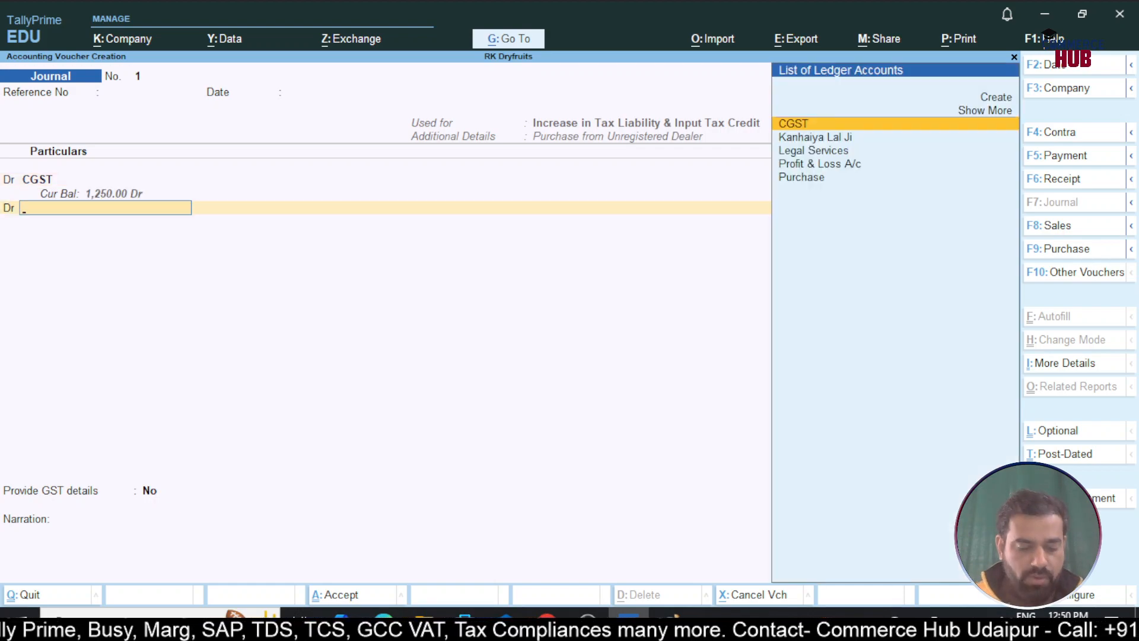
{"action": "key", "text": "alt+c"}
{"action": "type", "text": "SGST"}
{"action": "key", "text": "Return"}
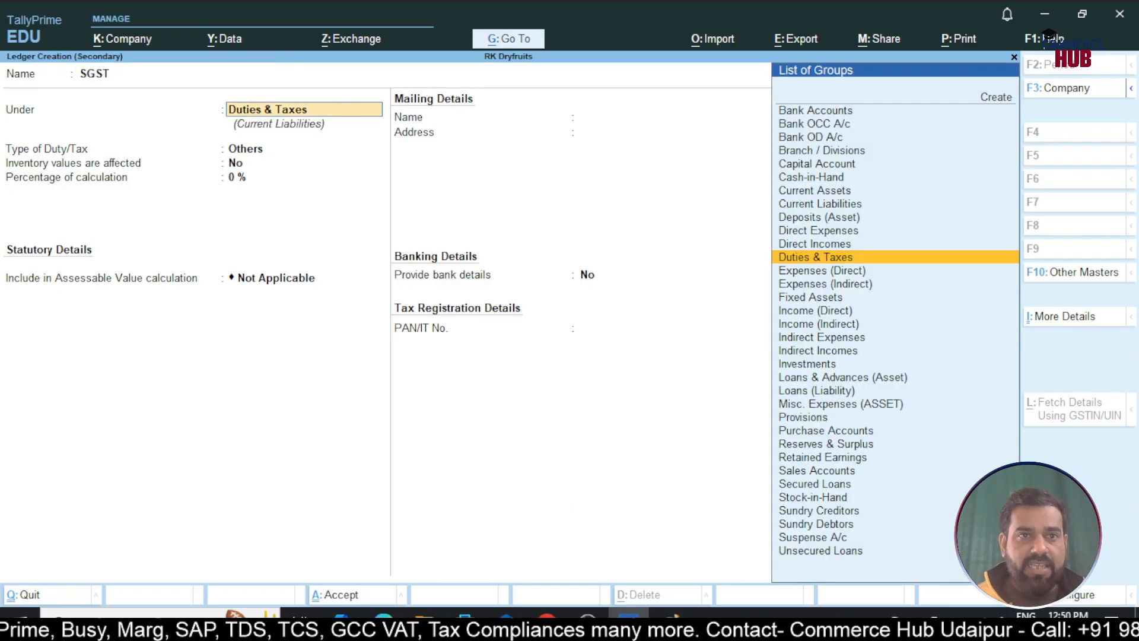
{"action": "key", "text": "Return"}
{"action": "key", "text": "Up"}
{"action": "key", "text": "Return"}
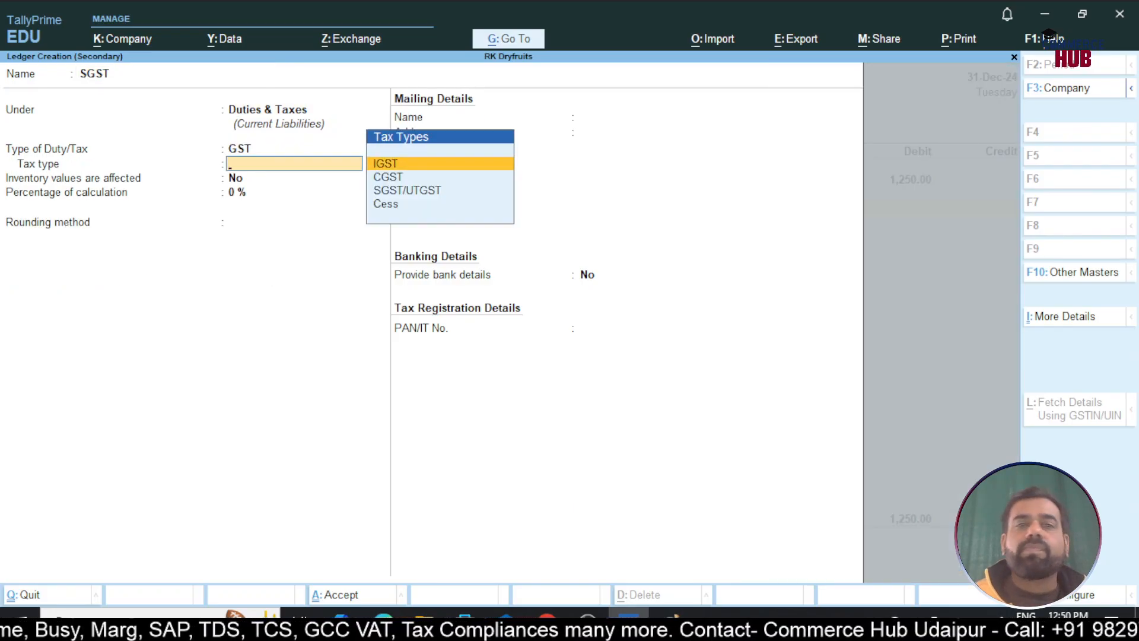
{"action": "key", "text": "Down"}
{"action": "key", "text": "Down"}
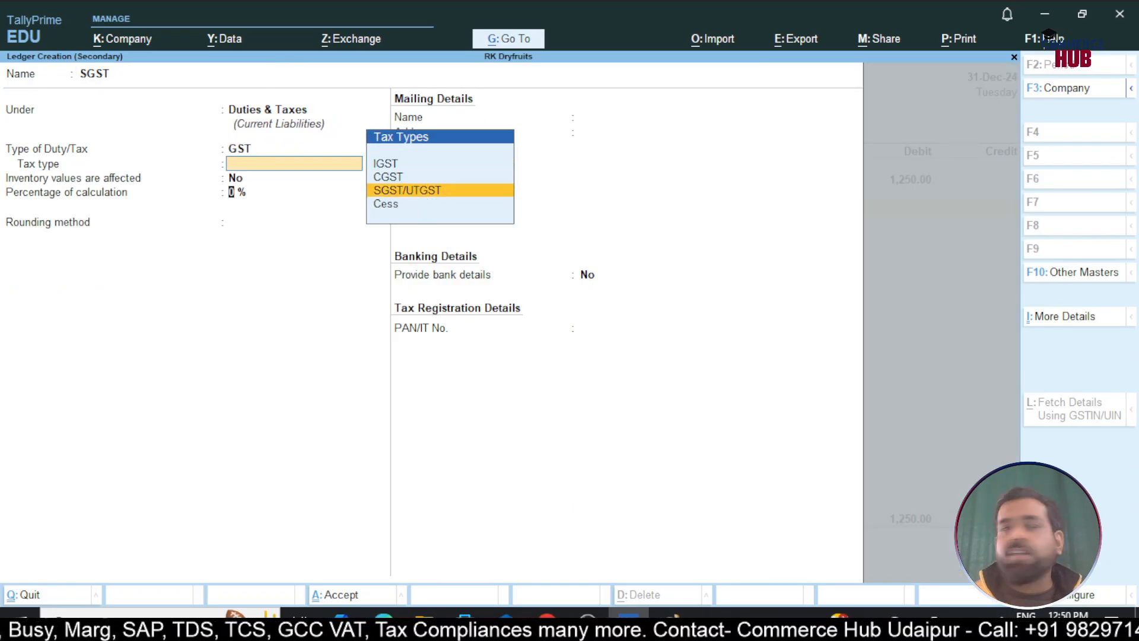
{"action": "key", "text": "Return"}
{"action": "key", "text": "ctrl+a"}
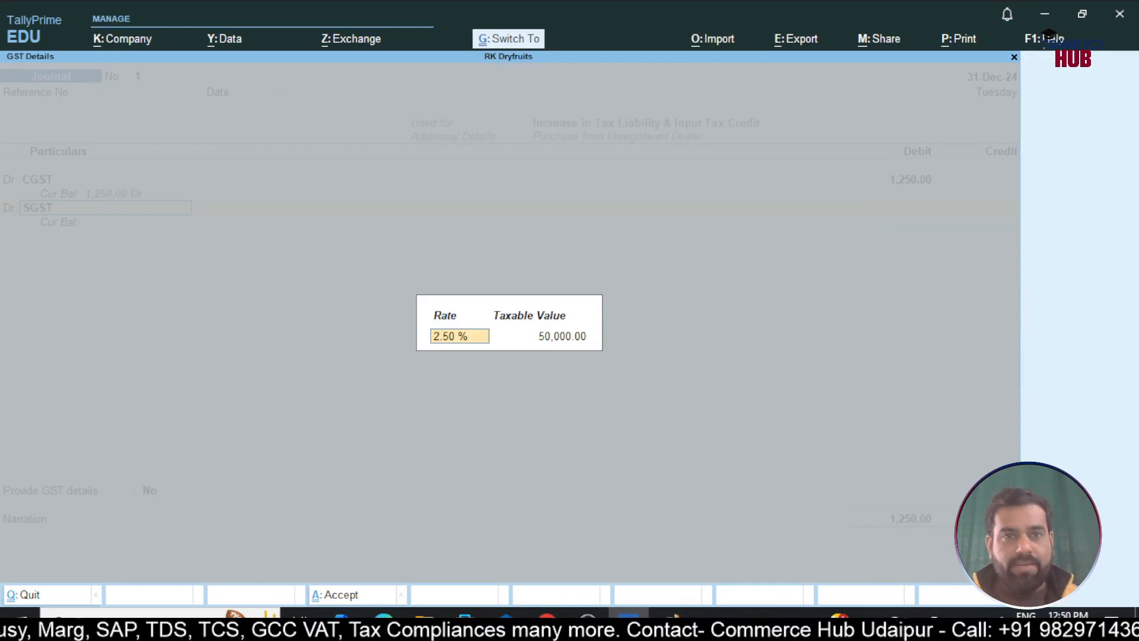
{"action": "key", "text": "Return"}
{"action": "key", "text": "Return"}
{"action": "type", "text": "1250"}
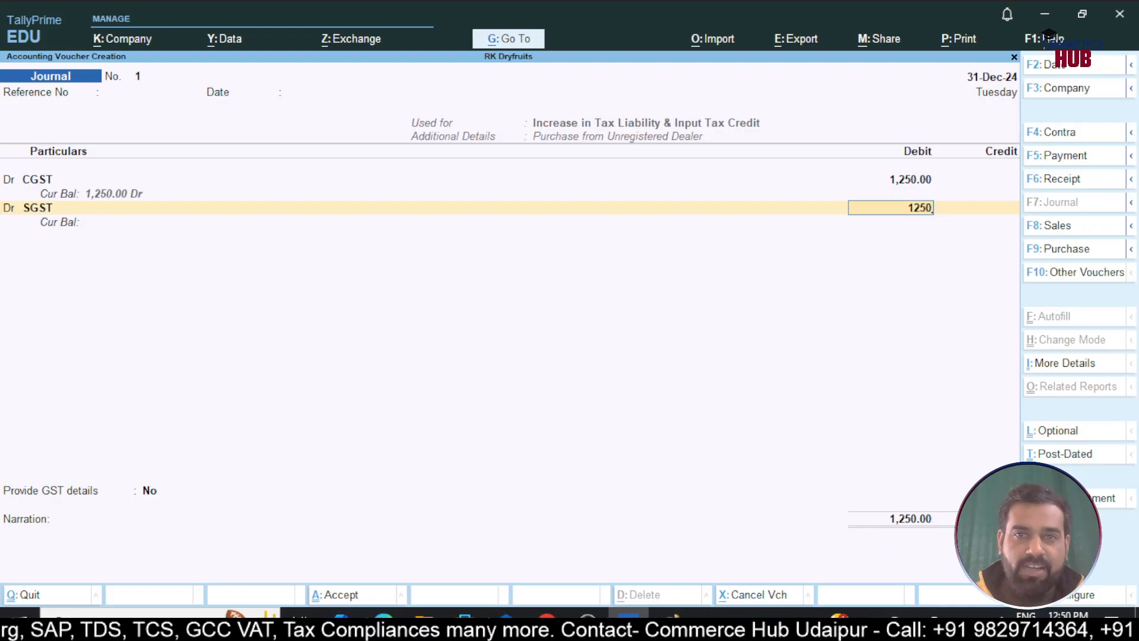
{"action": "key", "text": "Return"}
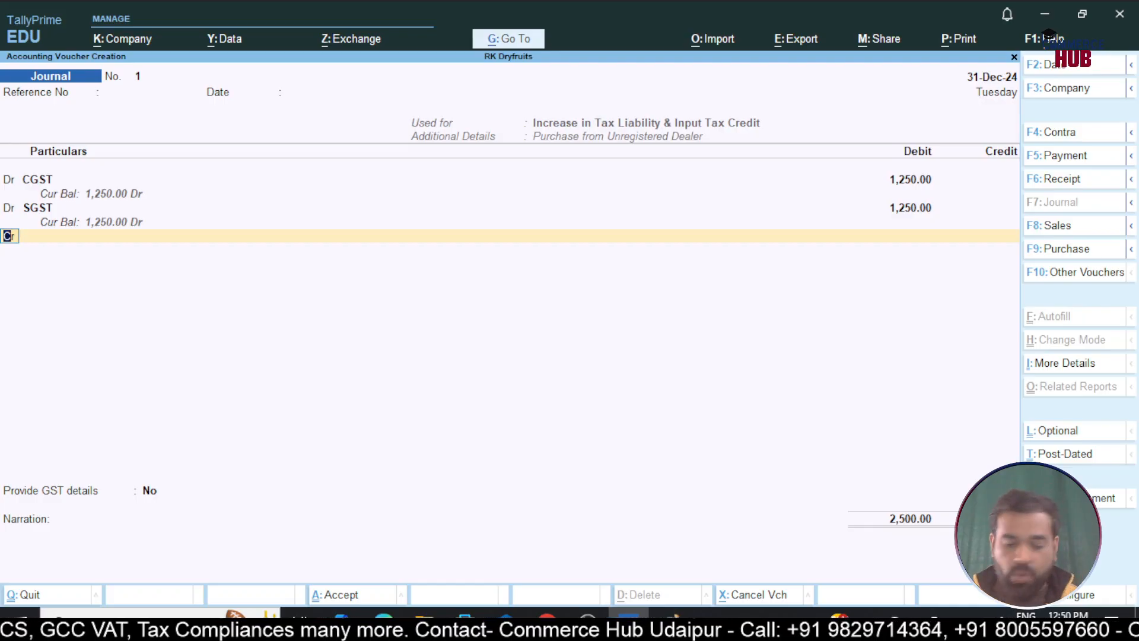
Credit CGST and SGST 1,250 each
{"action": "key", "text": "Return"}
{"action": "type", "text": "Cgs"}
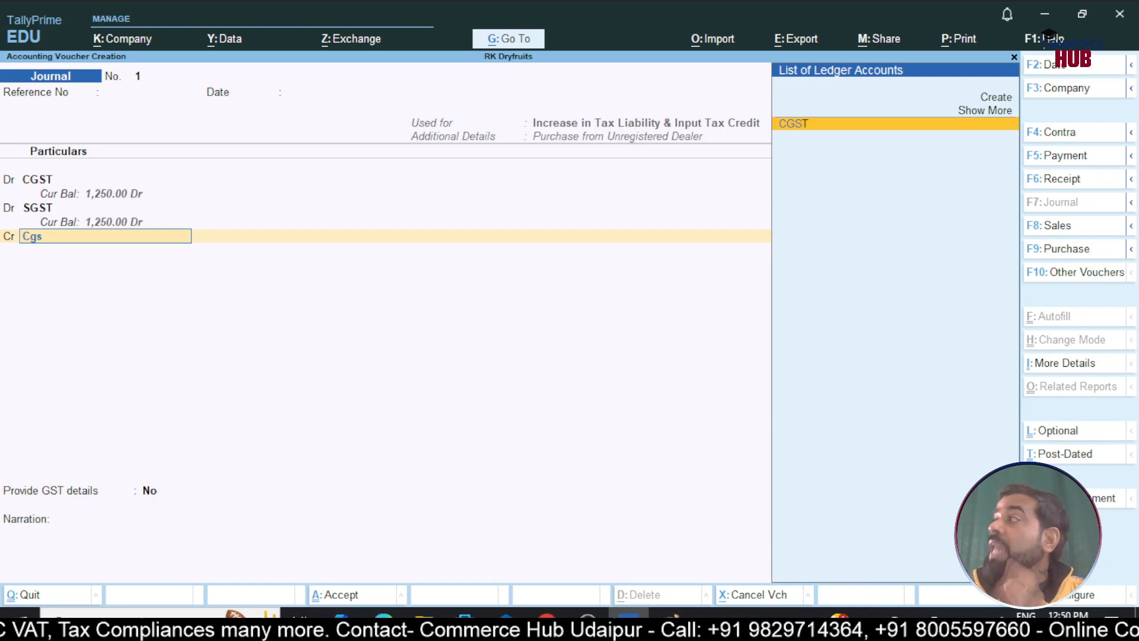
{"action": "key", "text": "Return"}
{"action": "key", "text": "Return"}
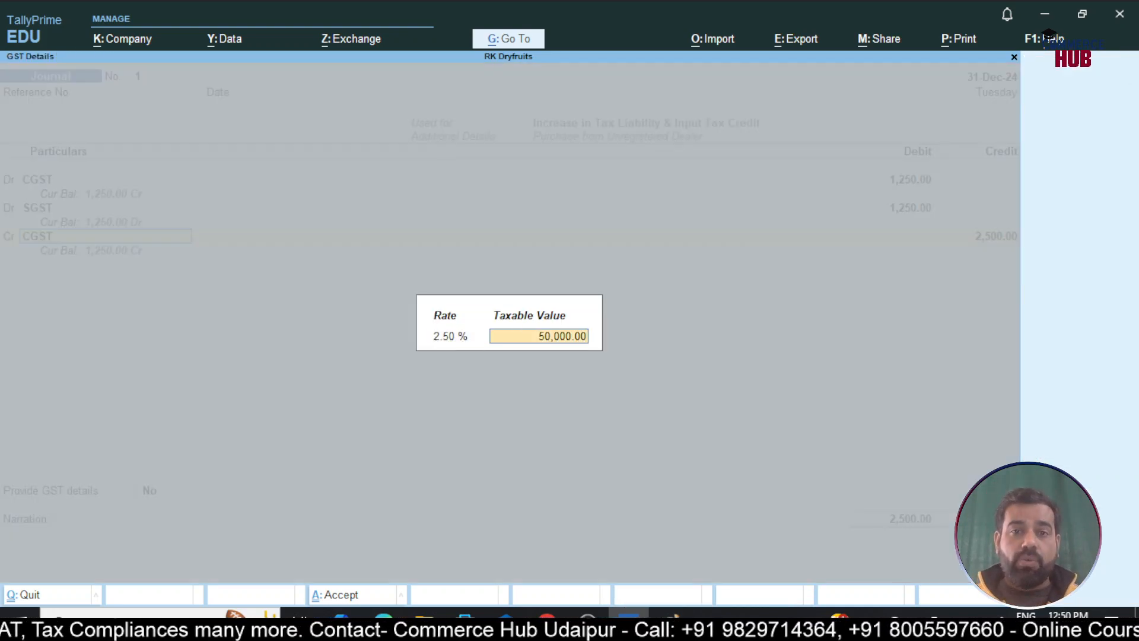
{"action": "key", "text": "Return"}
{"action": "type", "text": "1250"}
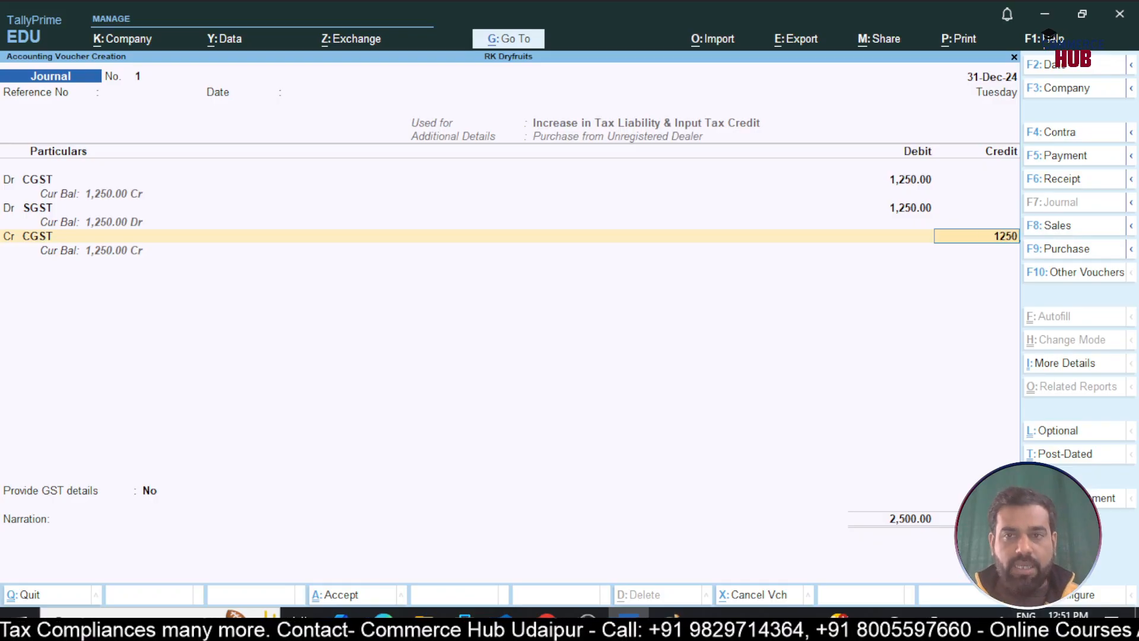
{"action": "key", "text": "Return"}
{"action": "type", "text": "sg"}
{"action": "key", "text": "Return"}
{"action": "key", "text": "Return"}
{"action": "key", "text": "Return"}
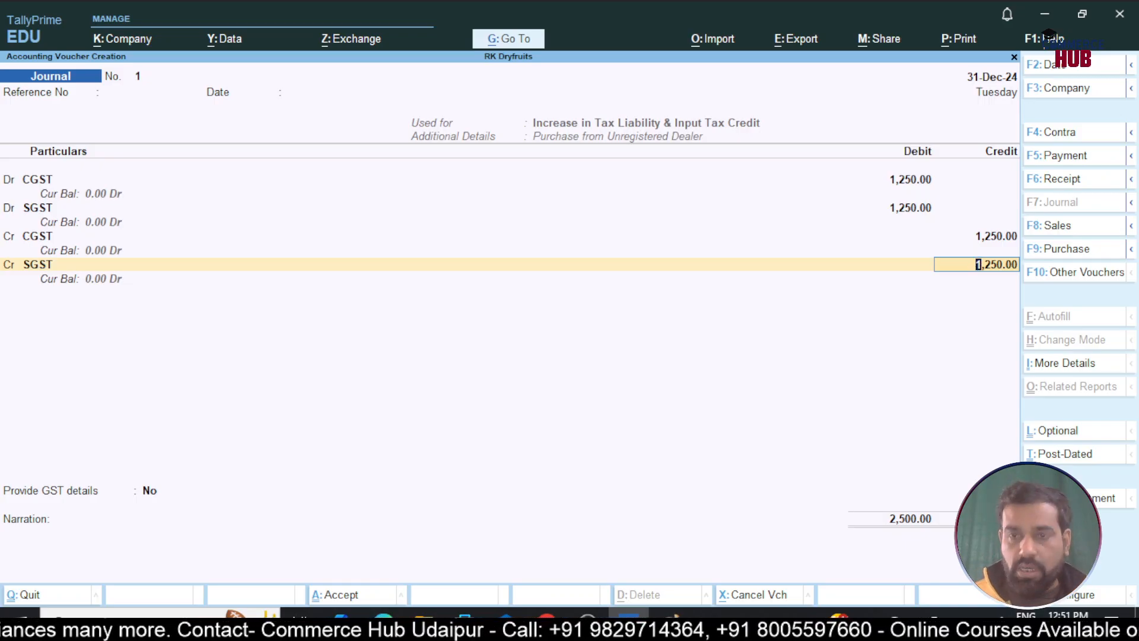
{"action": "key", "text": "Return"}
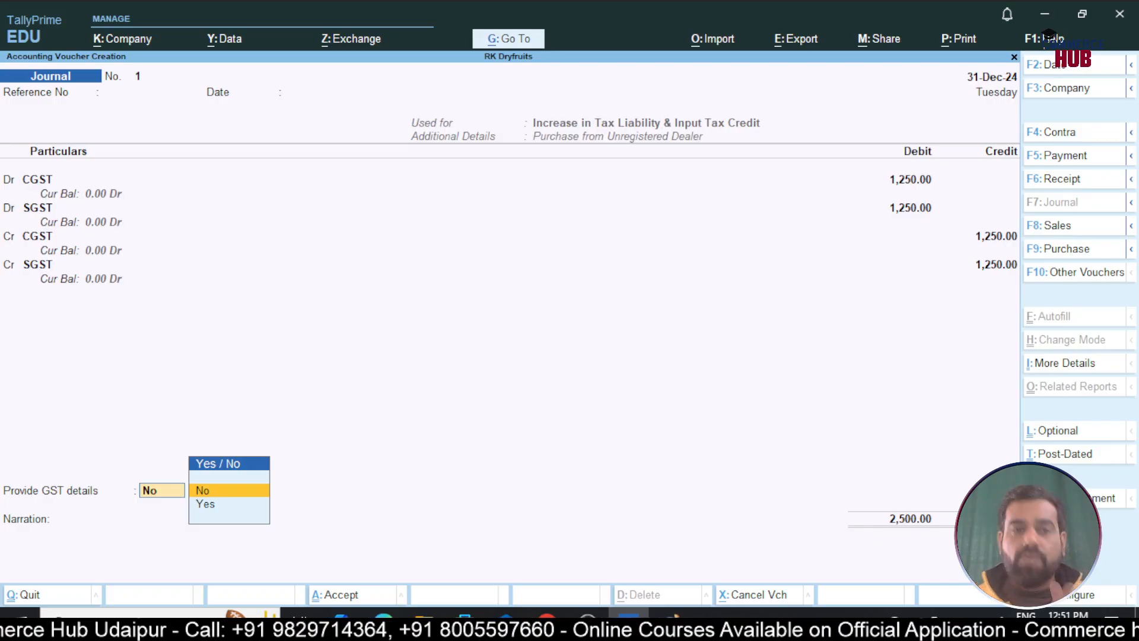
Set Provide GST details to Yes and choose the unregistered party ledger
{"action": "key", "text": "Down"}
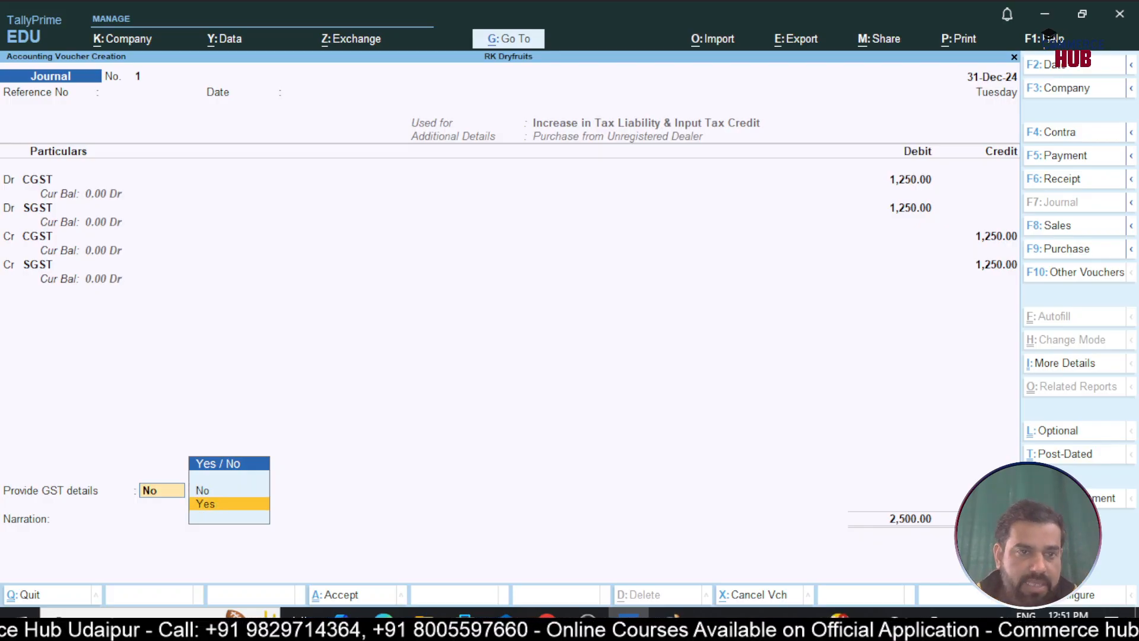
{"action": "key", "text": "Return"}
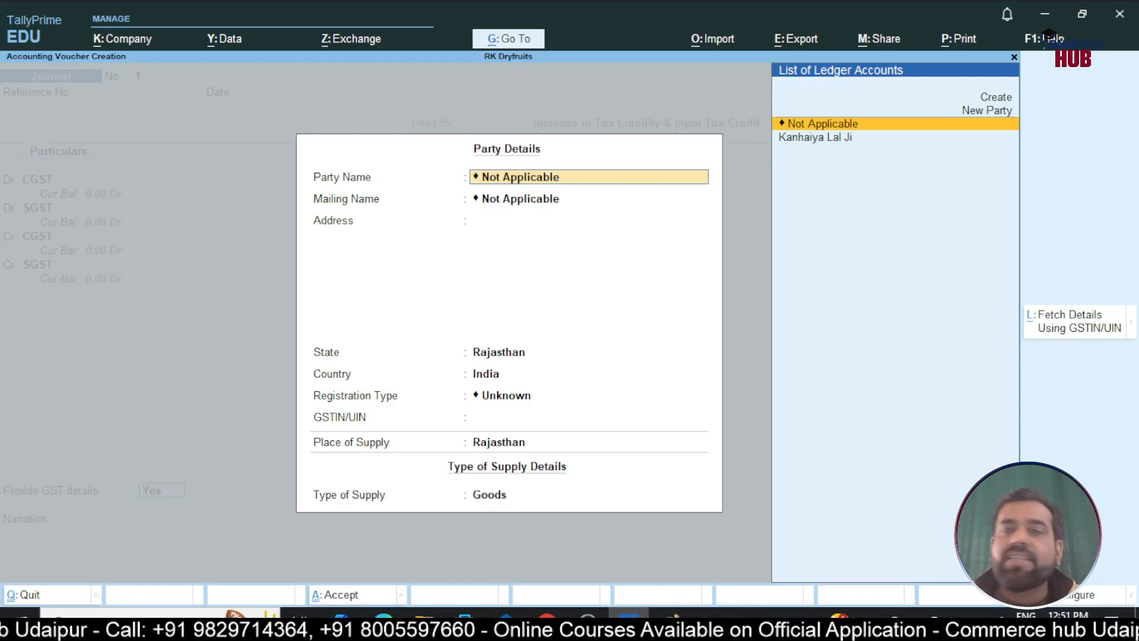
{"action": "key", "text": "Down"}
{"action": "key", "text": "Return"}
{"action": "key", "text": "Return"}
{"action": "key", "text": "Return"}
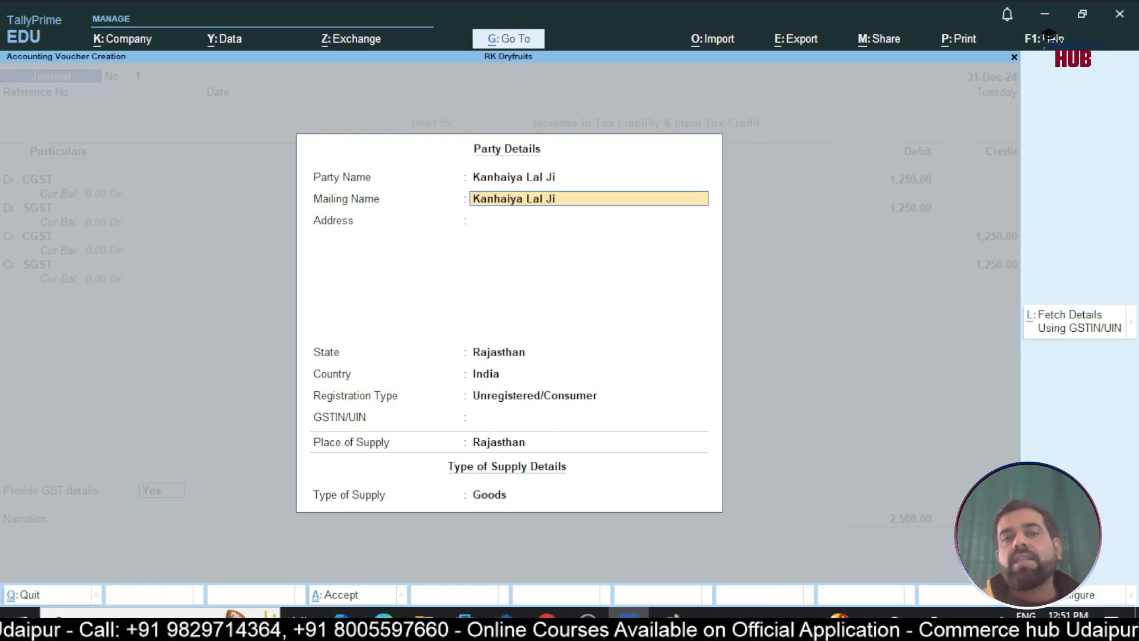
{"action": "key", "text": "Return"}
{"action": "key", "text": "Return"}
{"action": "key", "text": "Return"}
{"action": "key", "text": "Return"}
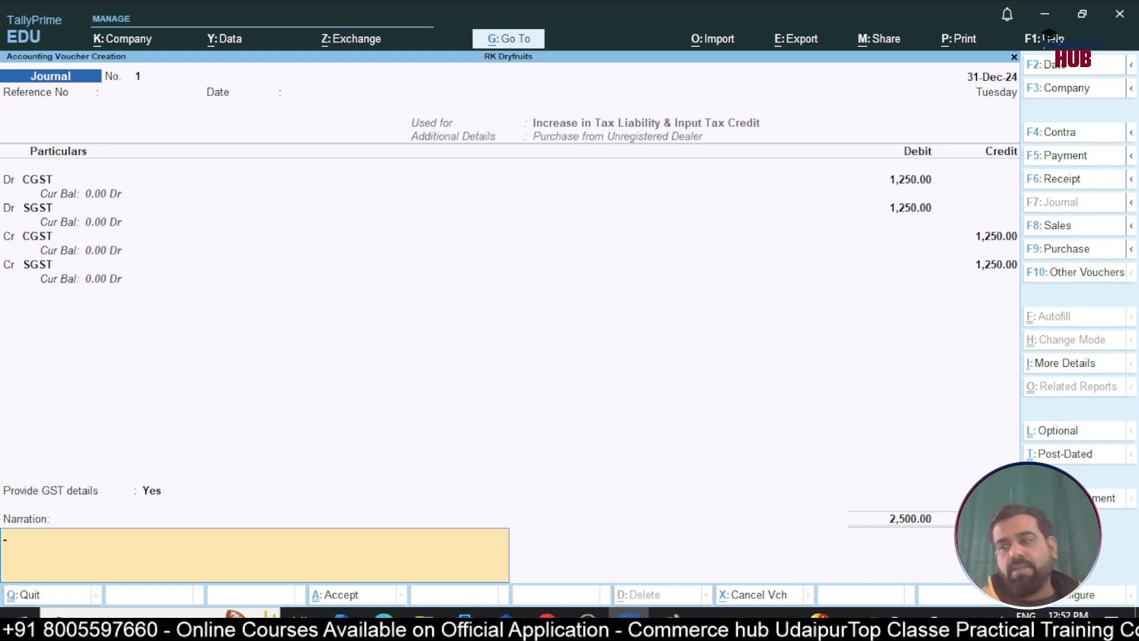
Save the 31-Dec-24 journal voucher
{"action": "key", "text": "Return"}
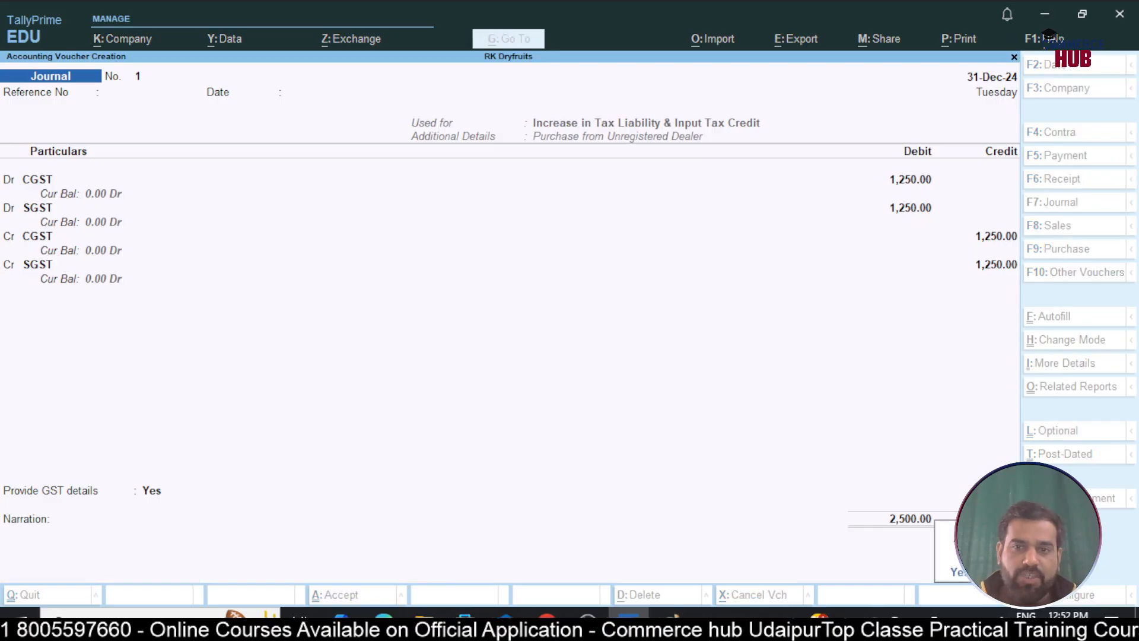
{"action": "key", "text": "Return"}
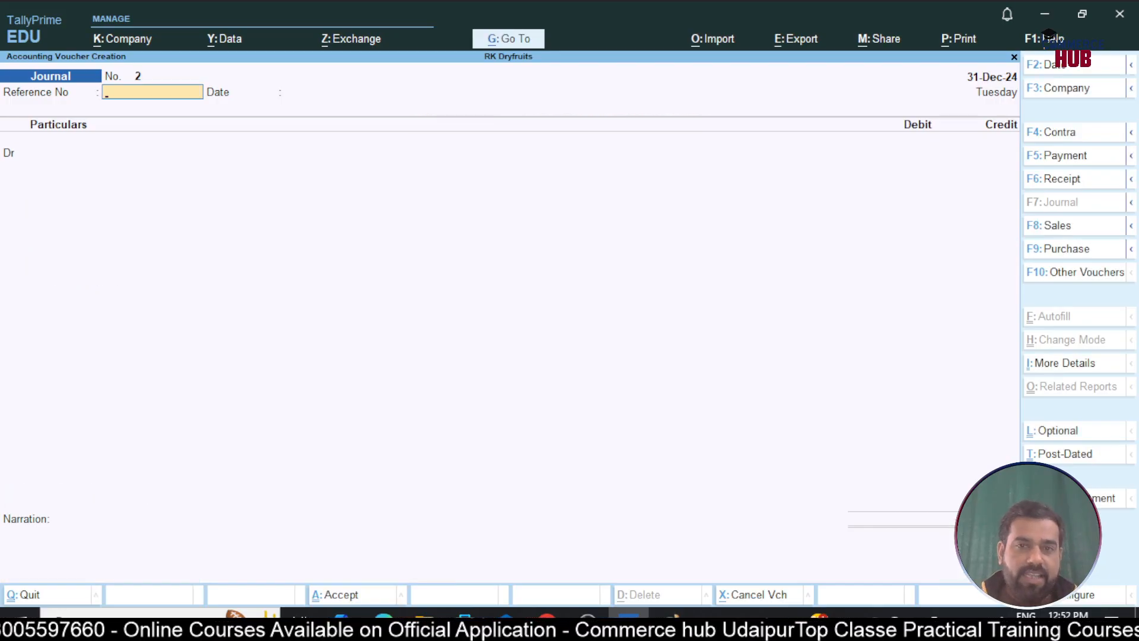
{"action": "key", "text": "Escape"}
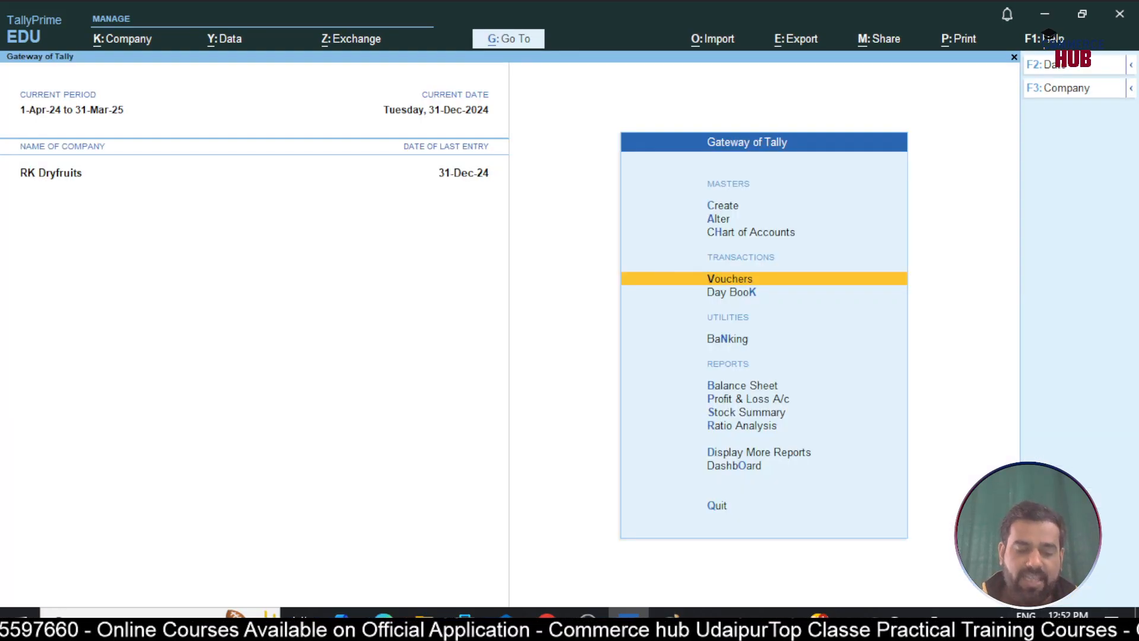
Check the CGST ledger in Account Books shows 1,250 debit and credit, then back out
{"action": "key", "text": "d"}
{"action": "key", "text": "a"}
{"action": "key", "text": "l"}
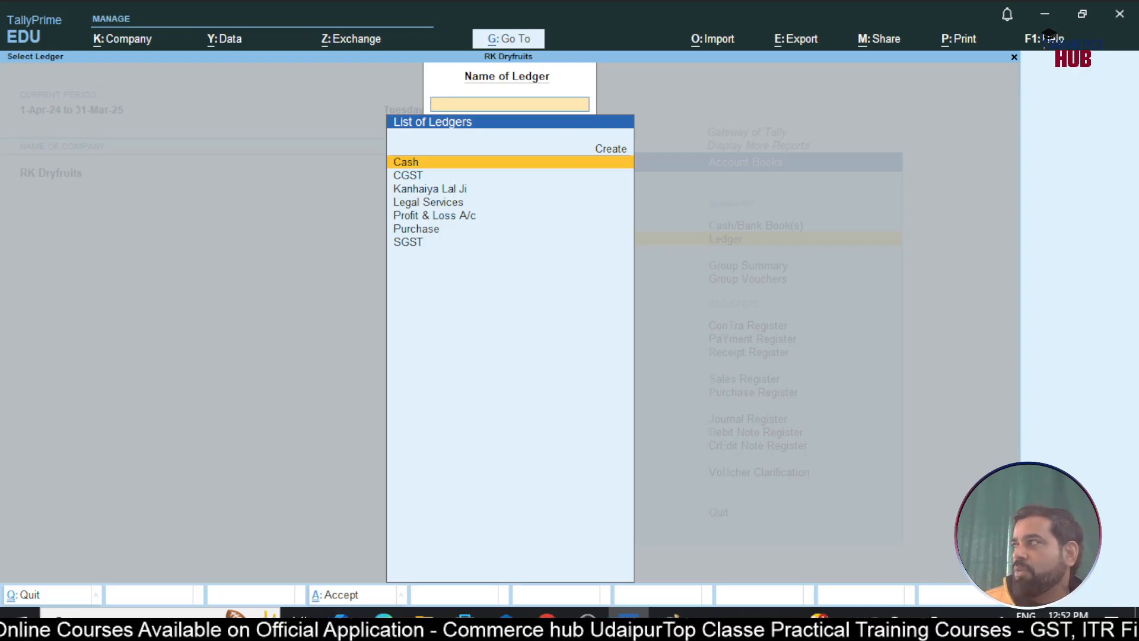
{"action": "key", "text": "Down"}
{"action": "key", "text": "Return"}
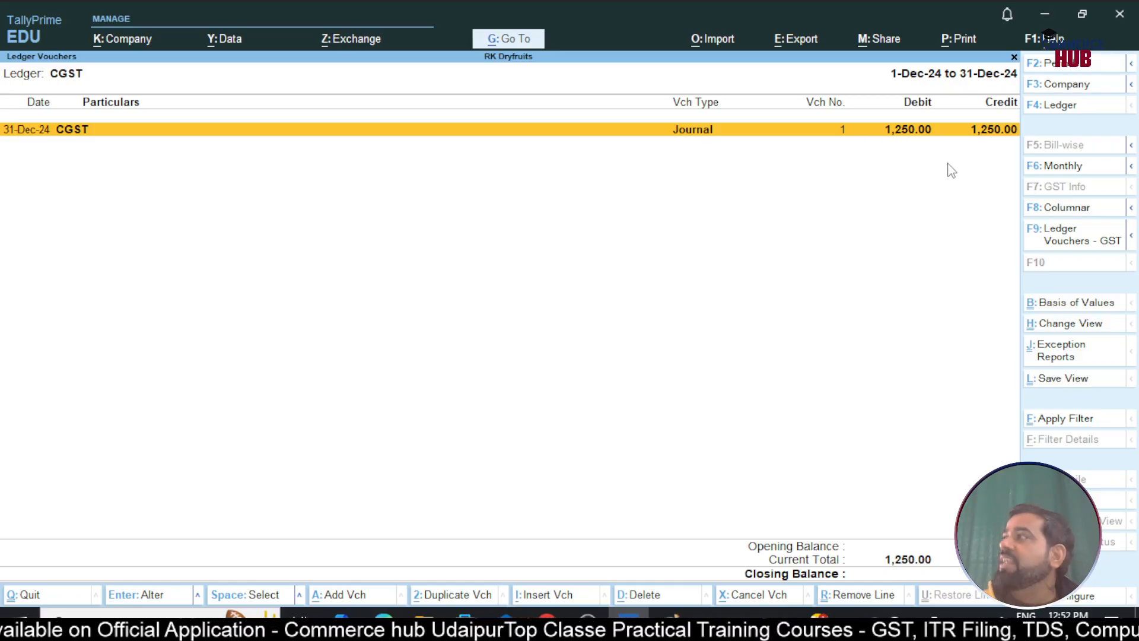
{"action": "key", "text": "Escape"}
{"action": "key", "text": "Escape"}
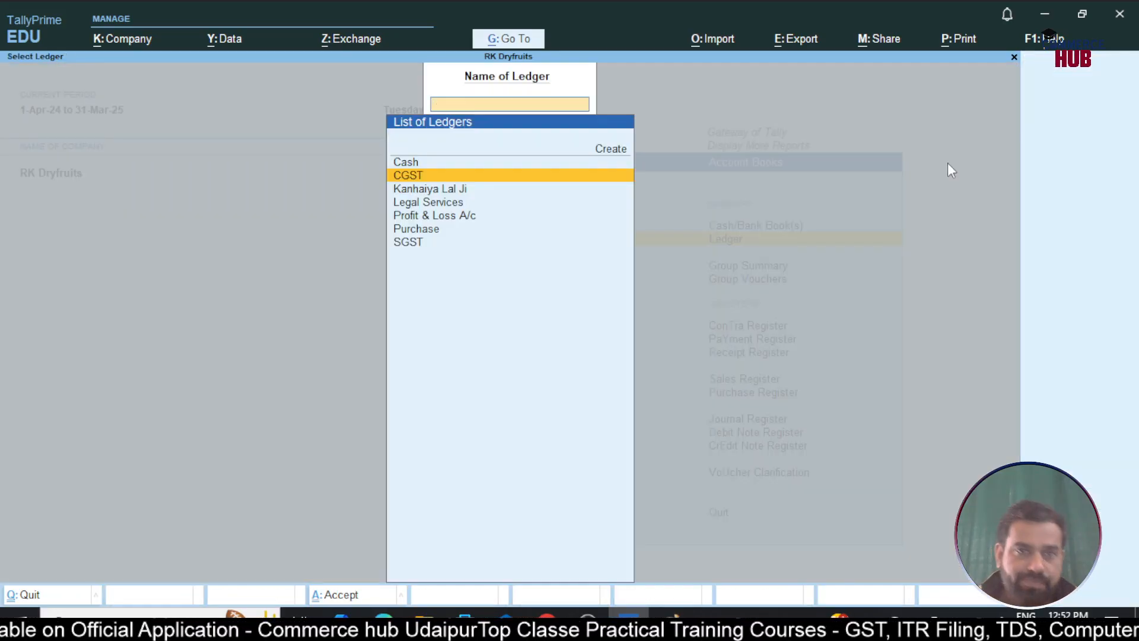
{"action": "key", "text": "Escape"}
{"action": "key", "text": "d"}
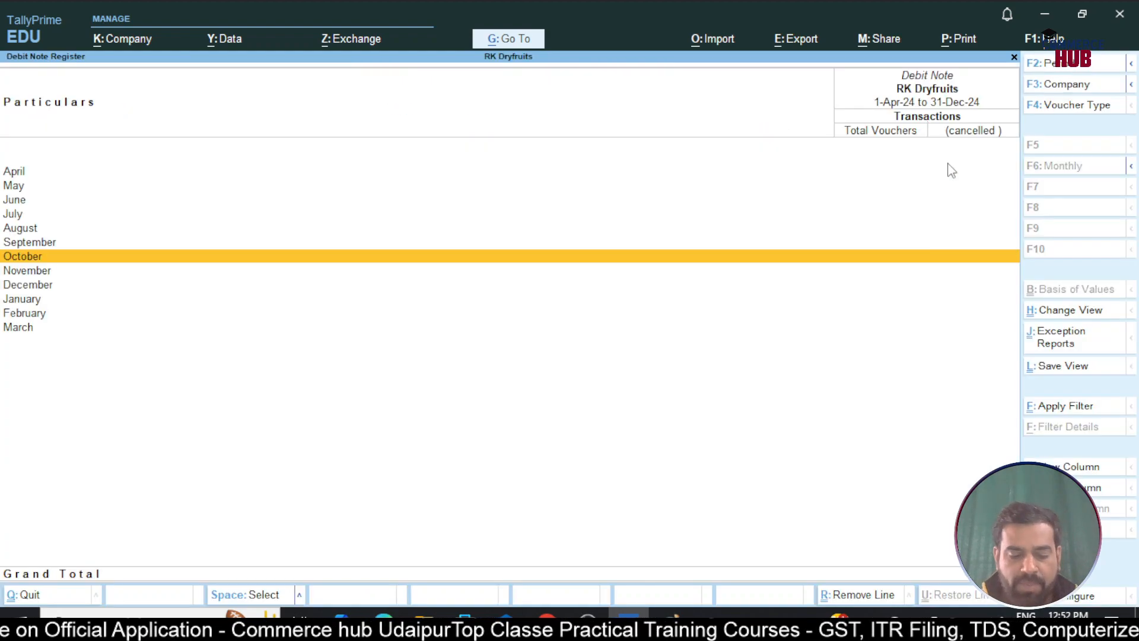
{"action": "key", "text": "Escape"}
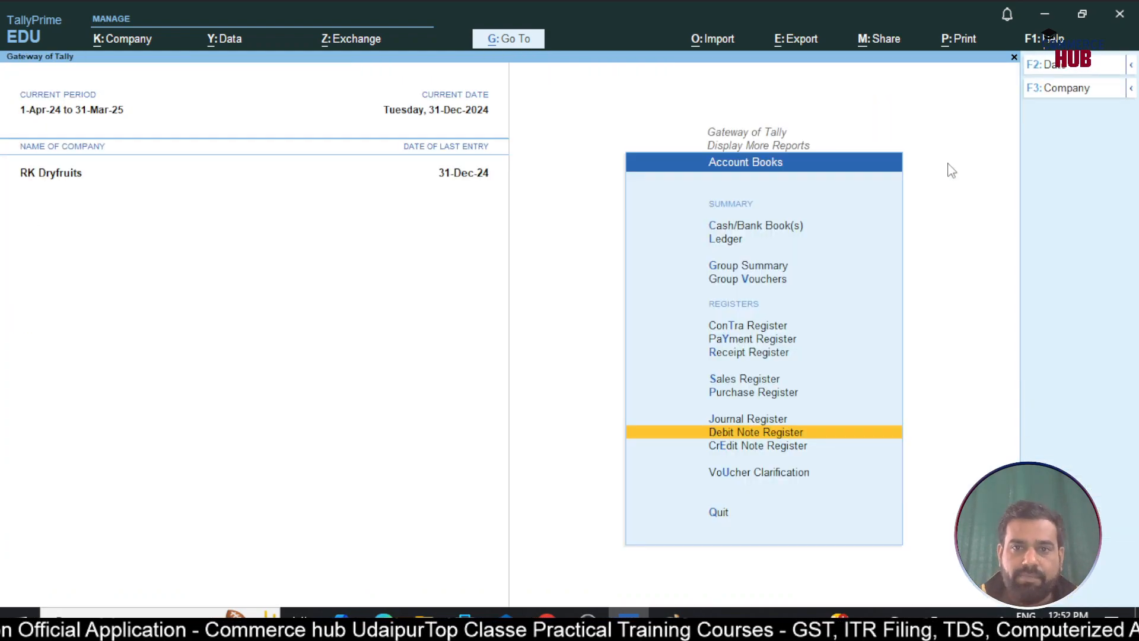
{"action": "key", "text": "Escape"}
{"action": "key", "text": "Escape"}
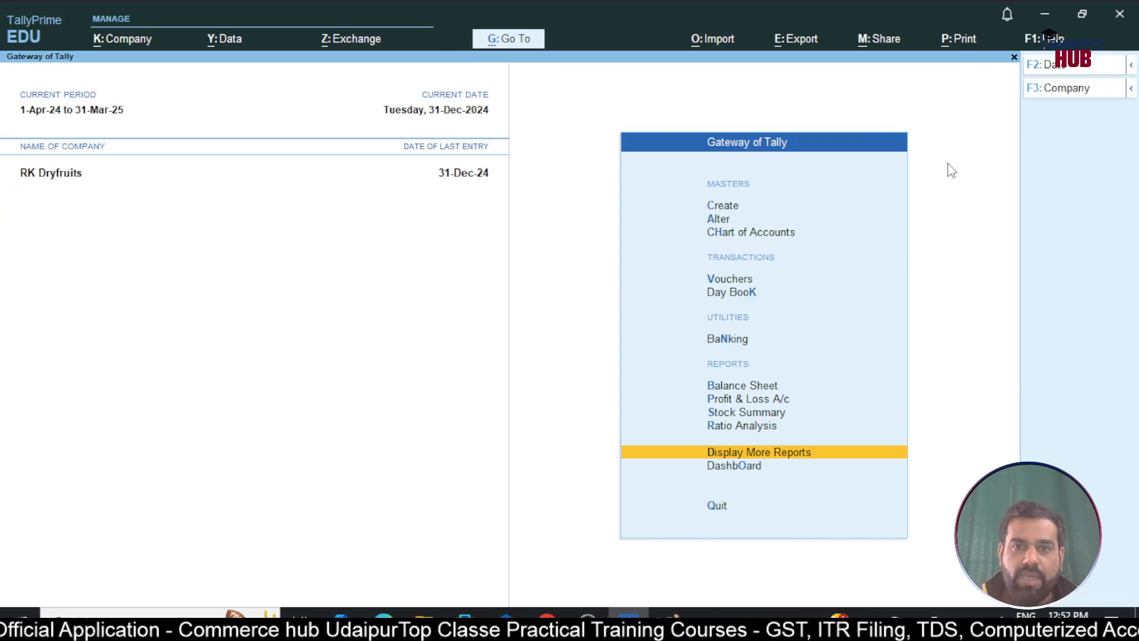
Open the GSTR-3B report from the statutory GST reports
{"action": "key", "text": "d"}
{"action": "key", "text": "o"}
{"action": "key", "text": "g"}
{"action": "key", "text": "Down"}
{"action": "key", "text": "Down"}
{"action": "key", "text": "Return"}
Set the period to 1-Dec-24 through 31-Dec-24 and select the Included in Return row
{"action": "key", "text": "F2"}
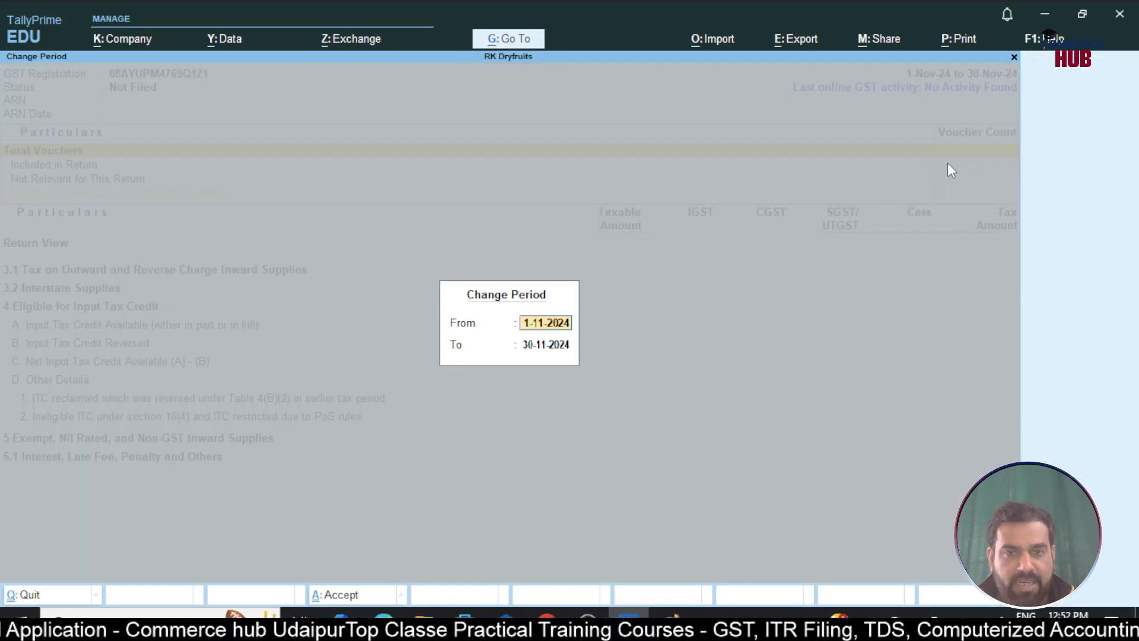
{"action": "type", "text": "1-12"}
{"action": "key", "text": "Return"}
{"action": "type", "text": "31-12"}
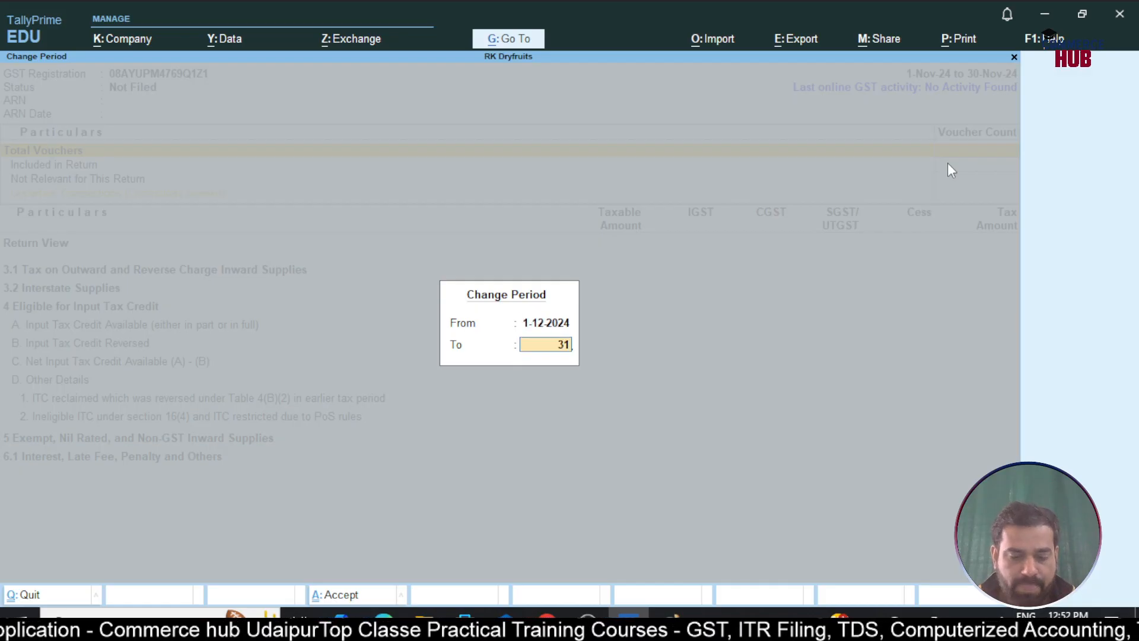
{"action": "key", "text": "Return"}
{"action": "key", "text": "Down"}
{"action": "key", "text": "Down"}
{"action": "key", "text": "Down"}
{"action": "key", "text": "Down"}
{"action": "key", "text": "Up"}
{"action": "key", "text": "Up"}
{"action": "key", "text": "Up"}
{"action": "key", "text": "Up"}
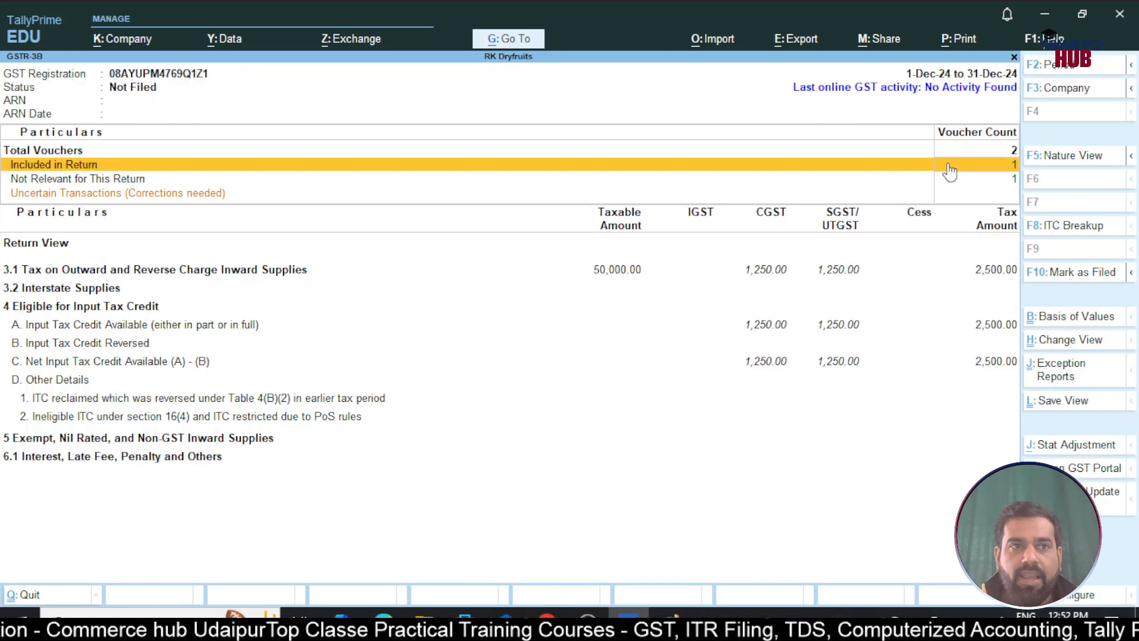
{"action": "key", "text": "Down"}
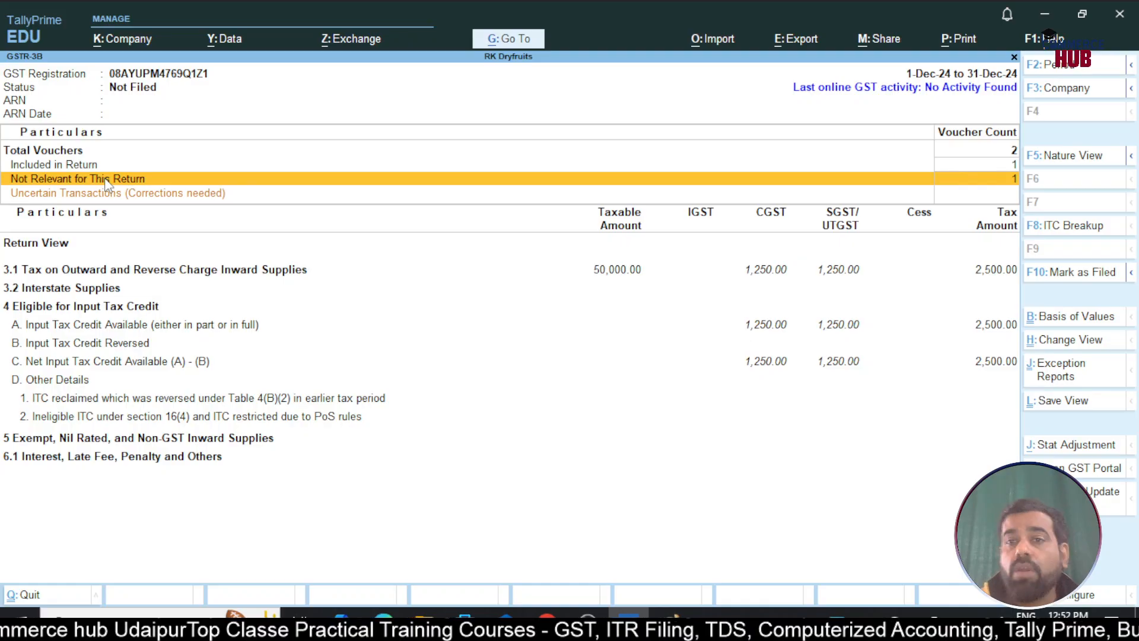
{"action": "left_click", "coordinate": [927, 162]}
{"action": "left_click", "coordinate": [989, 166]}
{"action": "key", "text": "Return"}
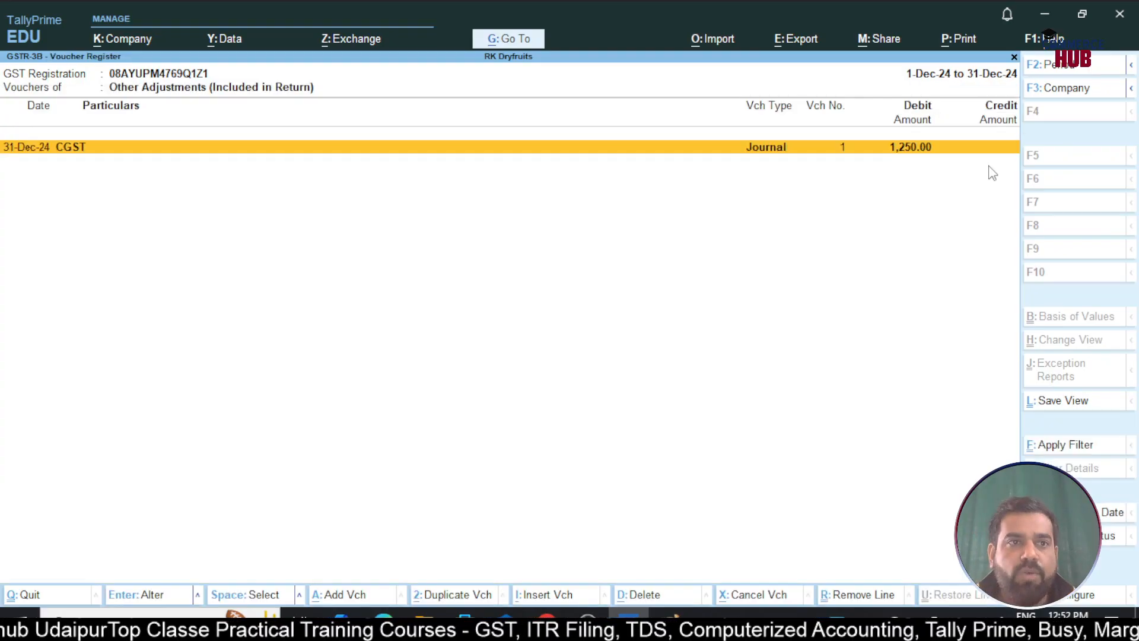
{"action": "key", "text": "Return"}
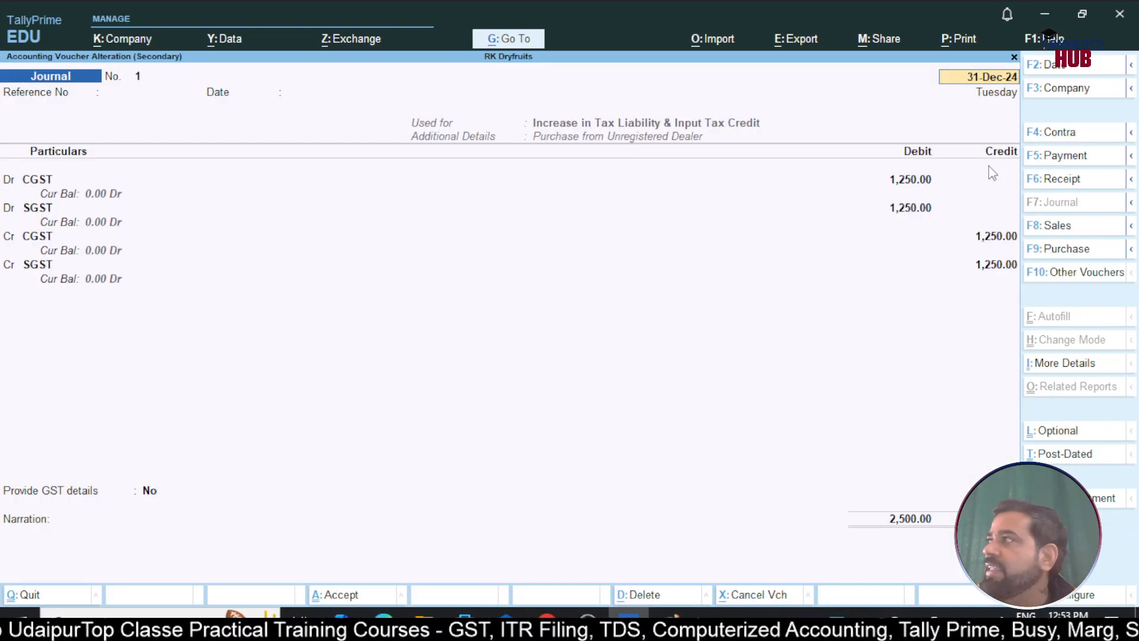
{"action": "key", "text": "BackSpace"}
{"action": "key", "text": "Escape"}
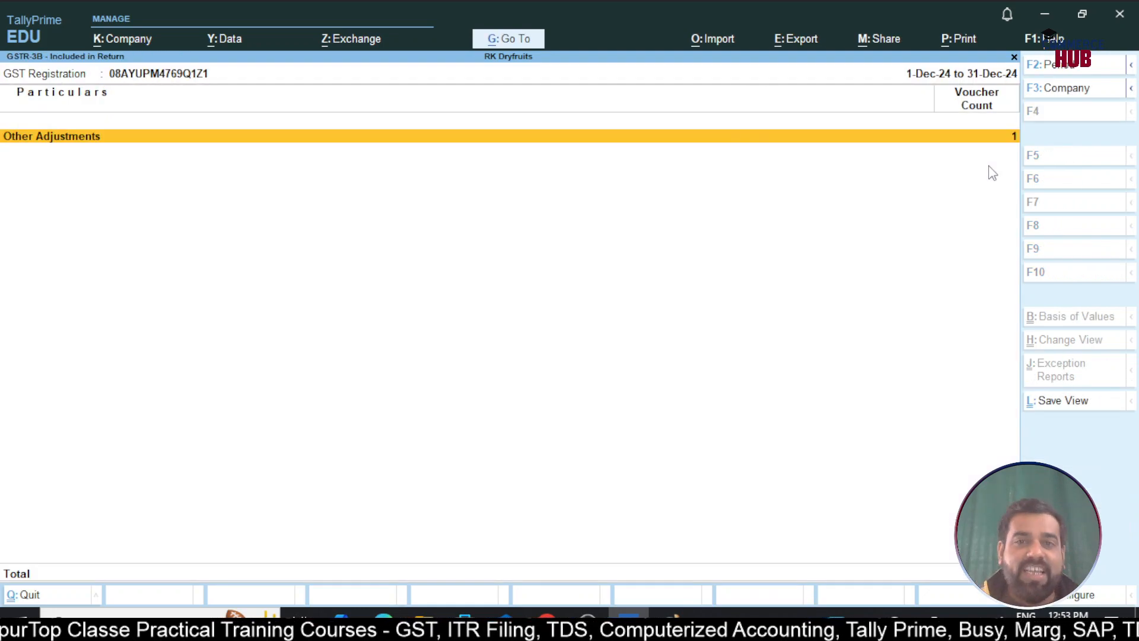
{"action": "left_click", "coordinate": [990, 176]}
{"action": "left_click", "coordinate": [991, 175]}
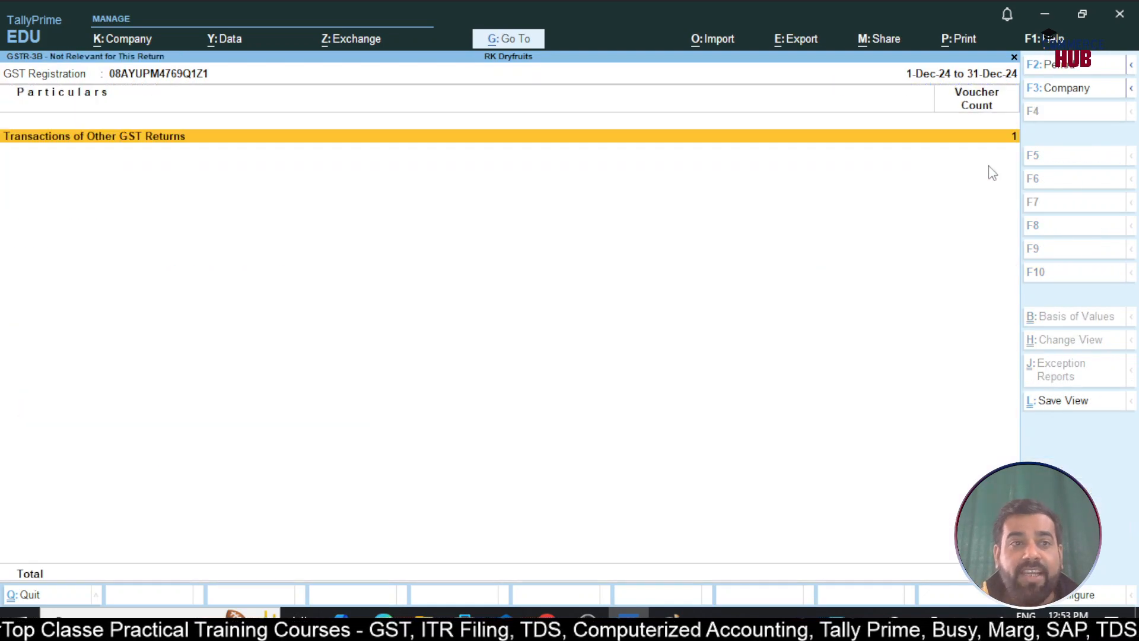
{"action": "key", "text": "Return"}
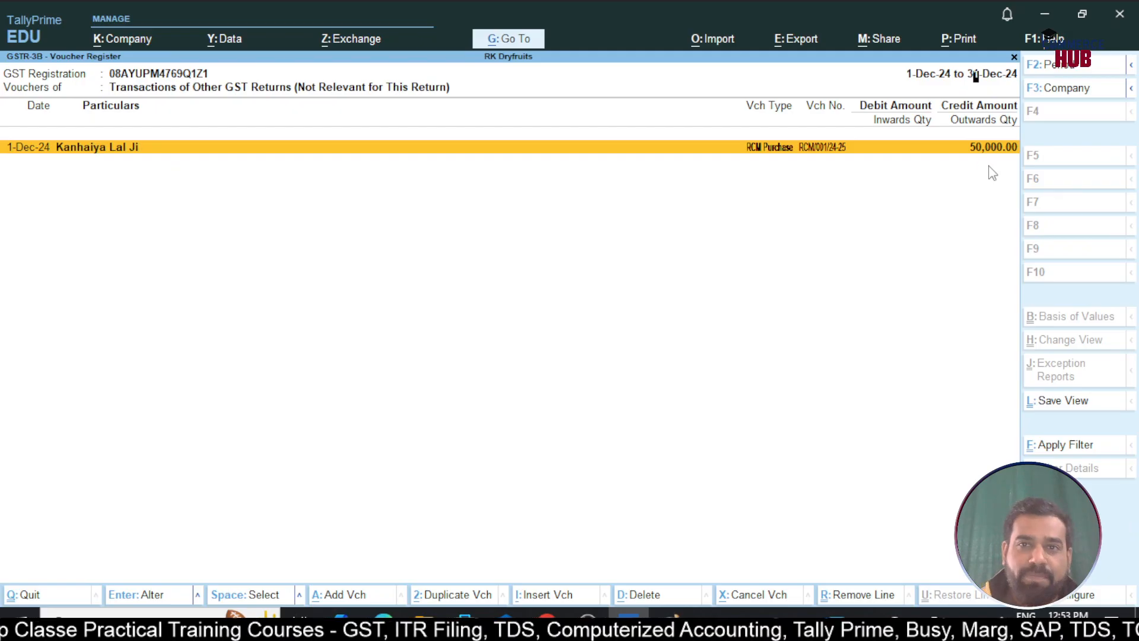
{"action": "key", "text": "Return"}
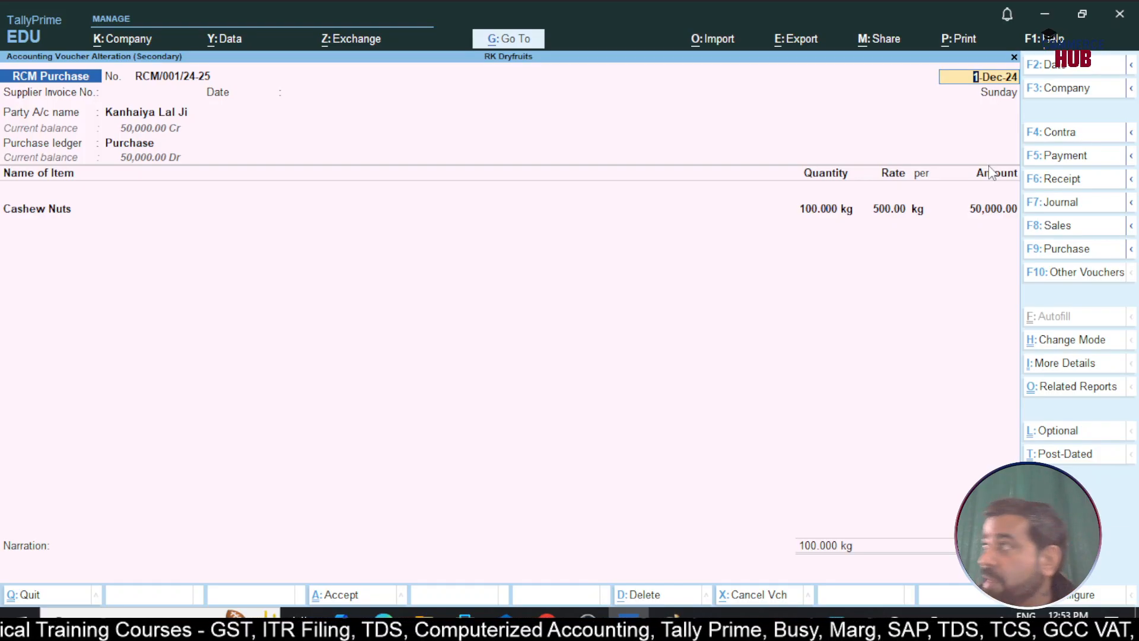
{"action": "key", "text": "BackSpace"}
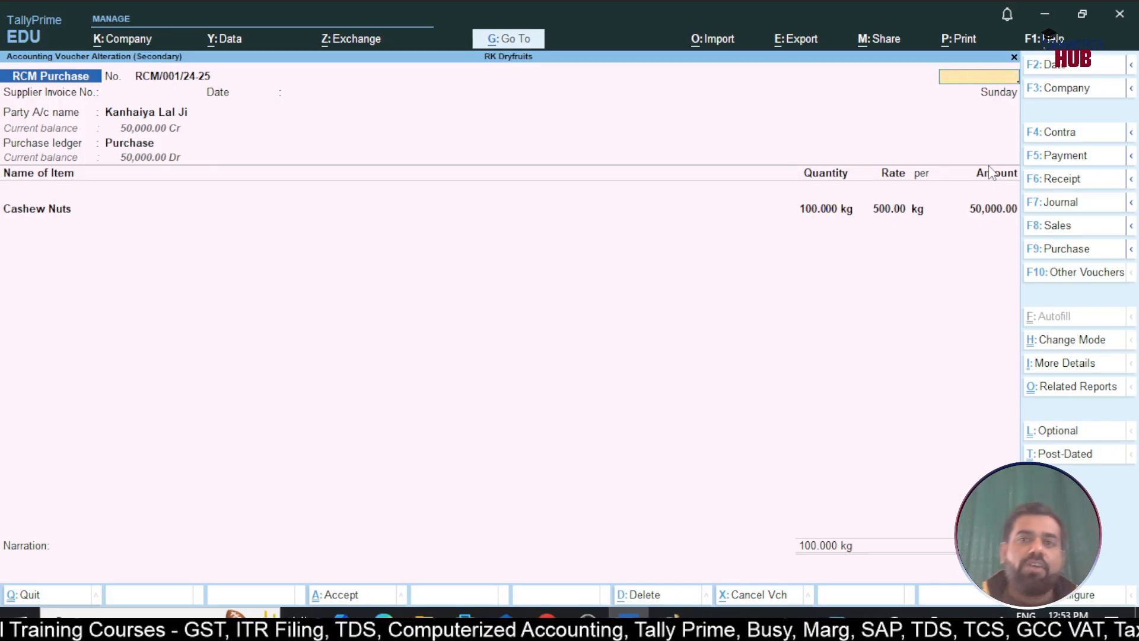
{"action": "key", "text": "Escape"}
{"action": "key", "text": "Escape"}
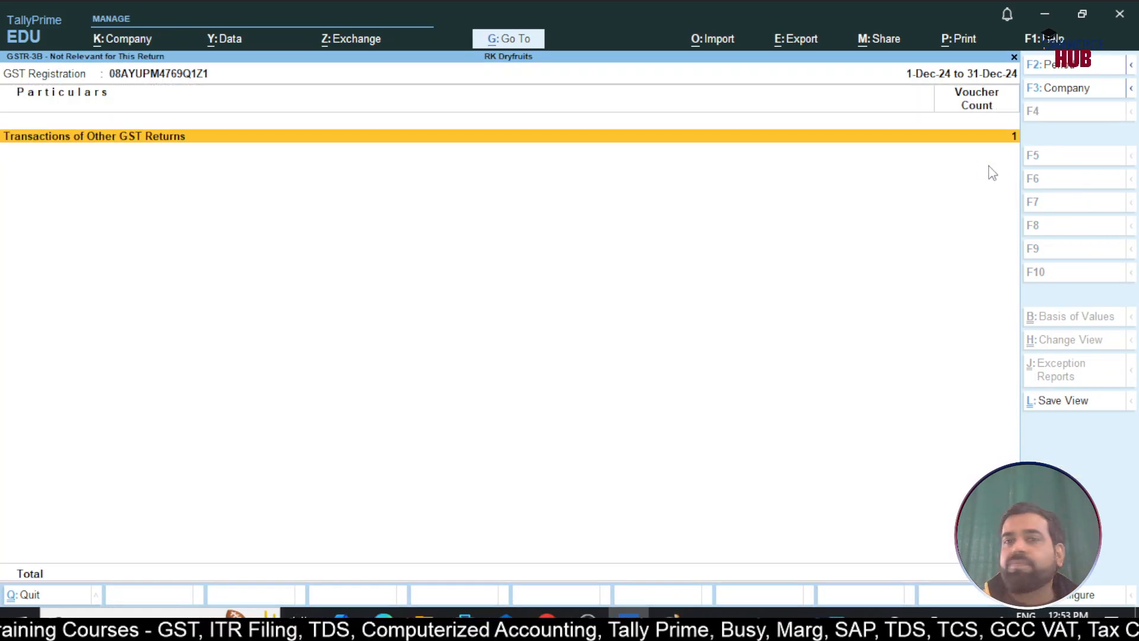
{"action": "key", "text": "Escape"}
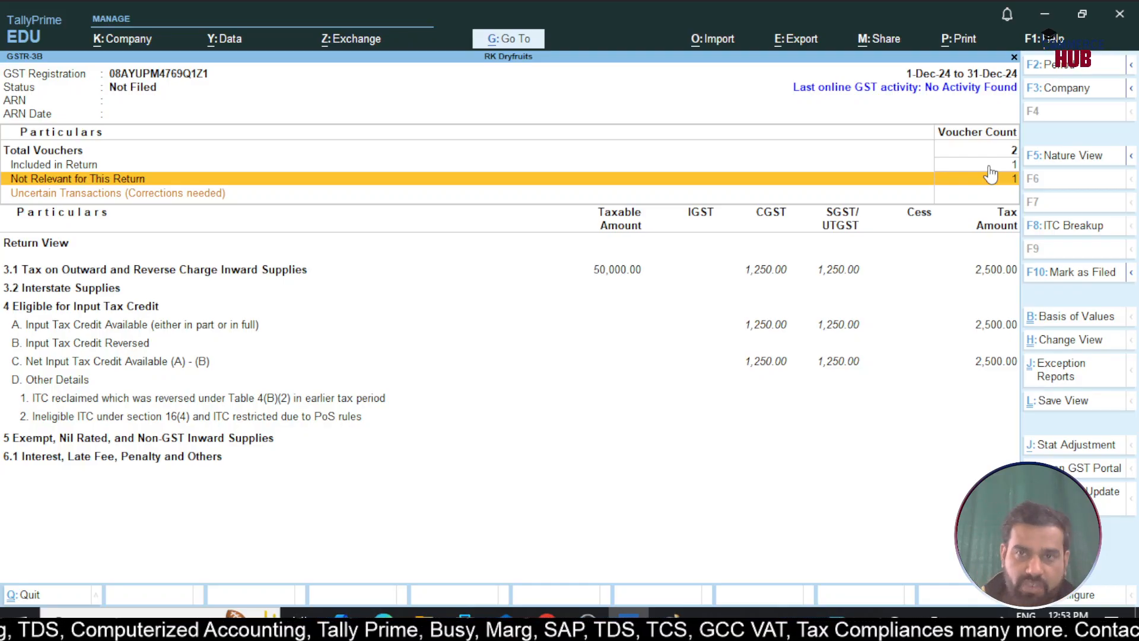
Start a Payment voucher autofilled as a GST Stat Payment for Tax (Reverse Charge) for December
{"action": "key", "text": "Escape"}
{"action": "key", "text": "Escape"}
{"action": "key", "text": "Escape"}
{"action": "key", "text": "Up"}
{"action": "key", "text": "Up"}
{"action": "key", "text": "Up"}
{"action": "key", "text": "Up"}
{"action": "key", "text": "Up"}
{"action": "key", "text": "Up"}
{"action": "key", "text": "Up"}
{"action": "key", "text": "Return"}
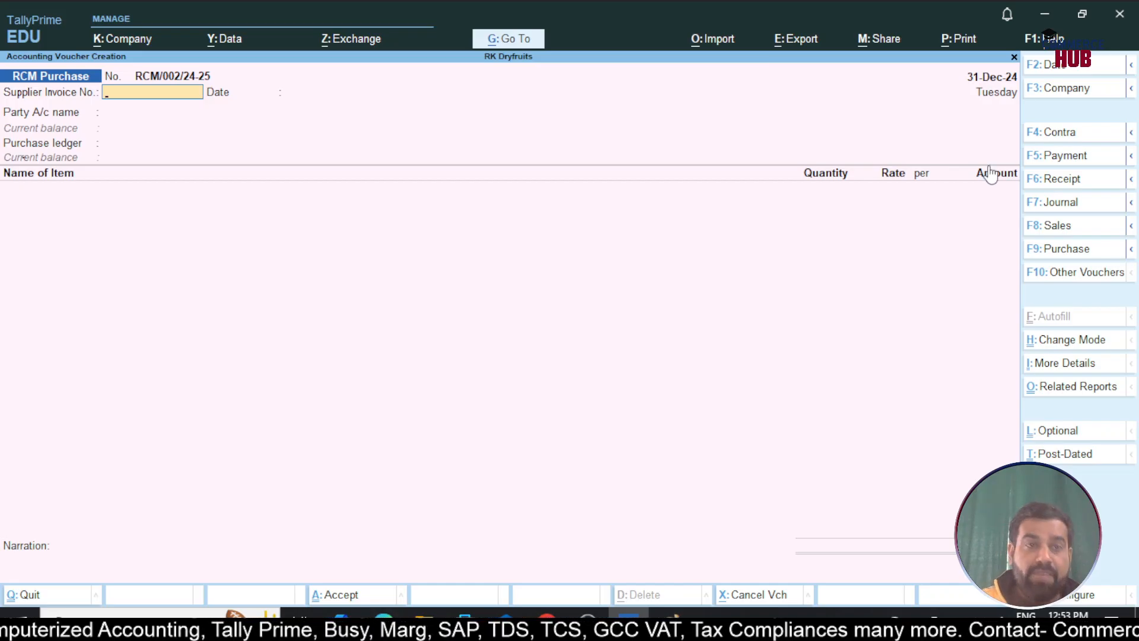
{"action": "key", "text": "F5"}
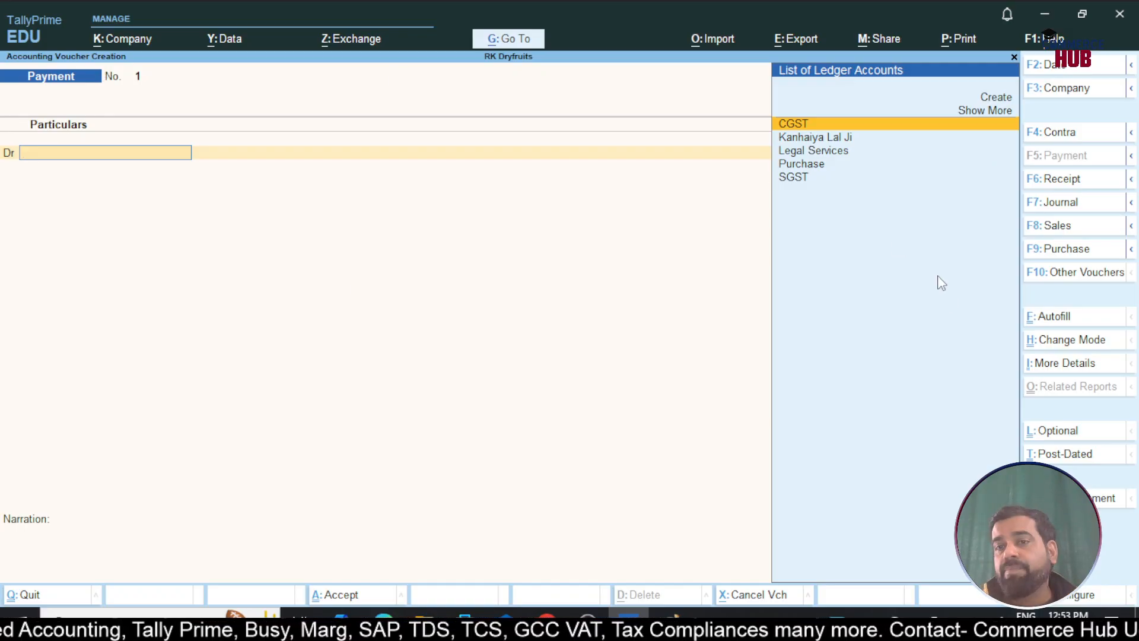
{"action": "left_click", "coordinate": [1048, 323]}
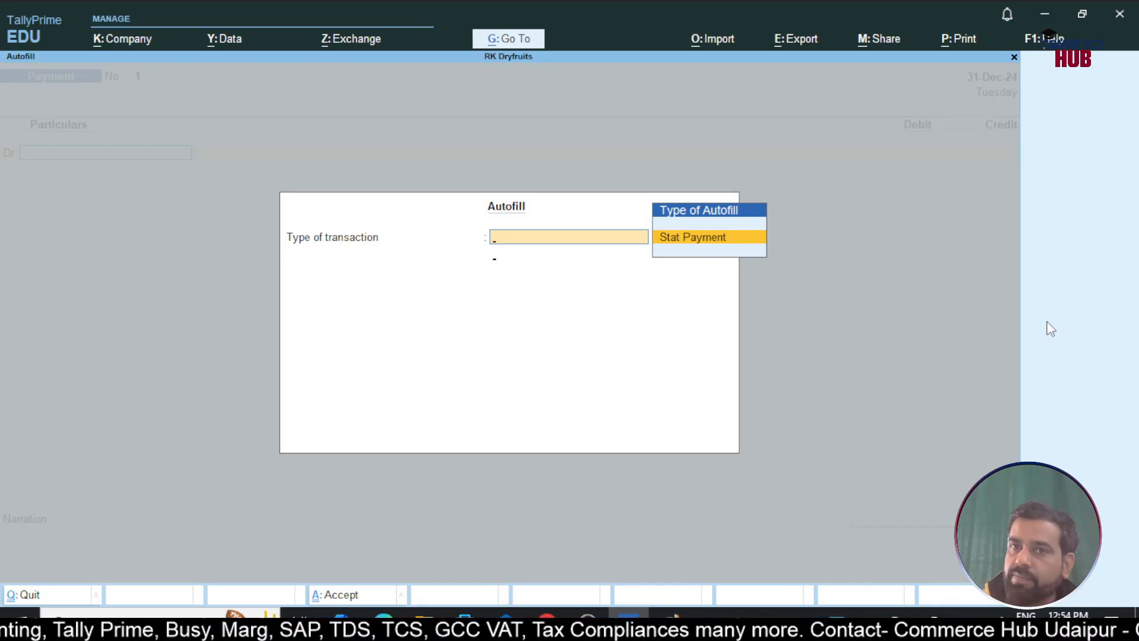
{"action": "key", "text": "Return"}
{"action": "key", "text": "Return"}
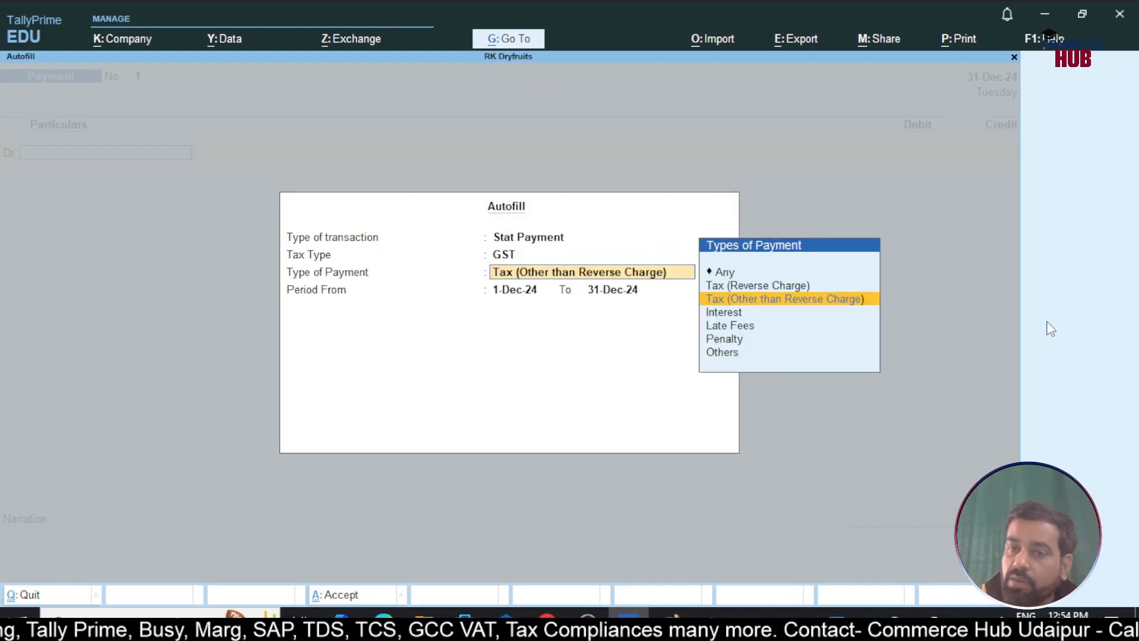
{"action": "key", "text": "Up"}
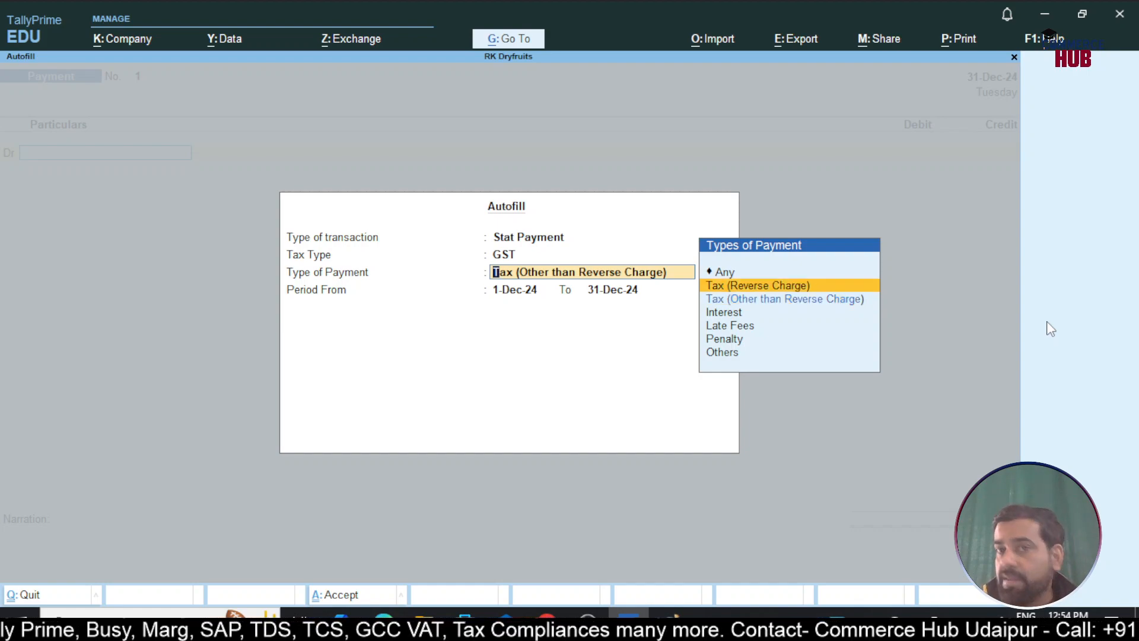
{"action": "key", "text": "Return"}
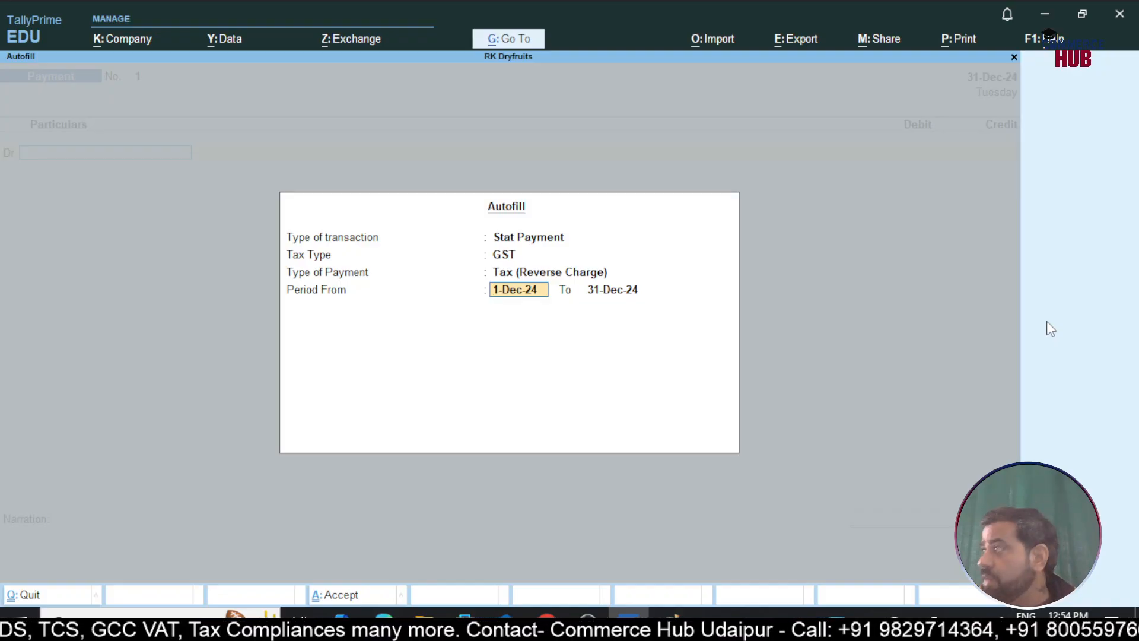
{"action": "key", "text": "Return"}
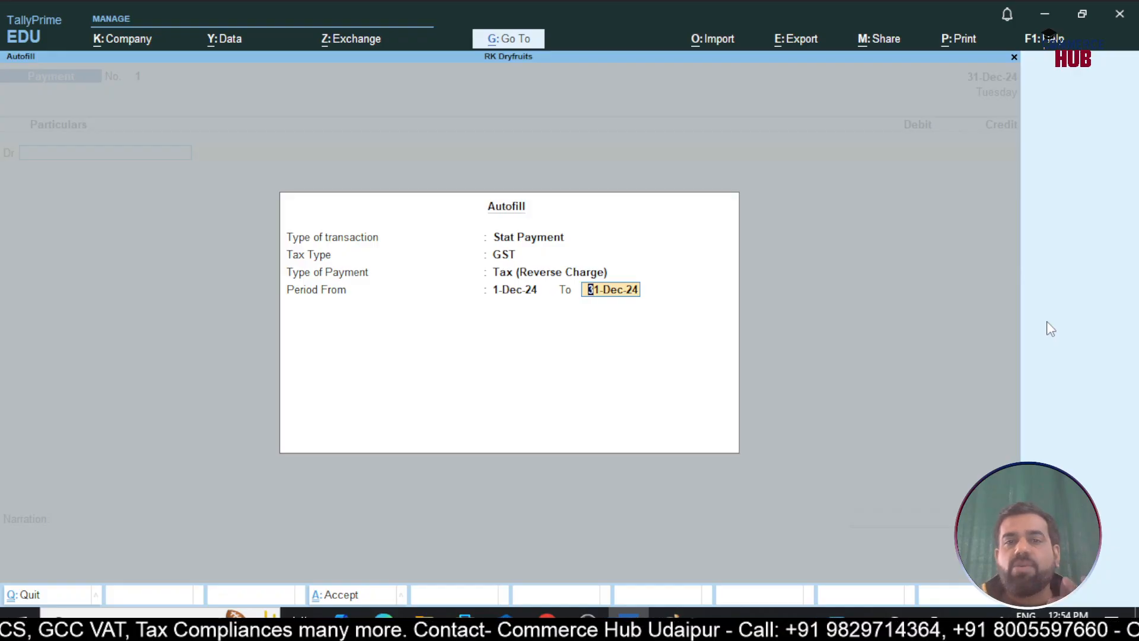
{"action": "key", "text": "Return"}
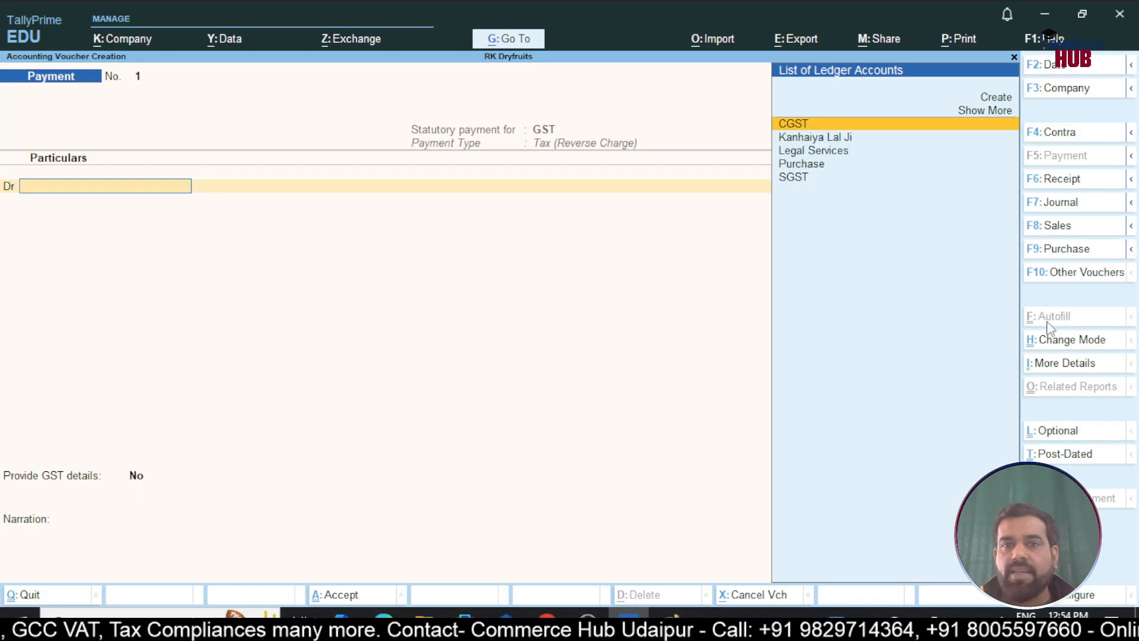
Debit CGST 1,250 and SGST 1,250, then begin the credit line
{"action": "key", "text": "Return"}
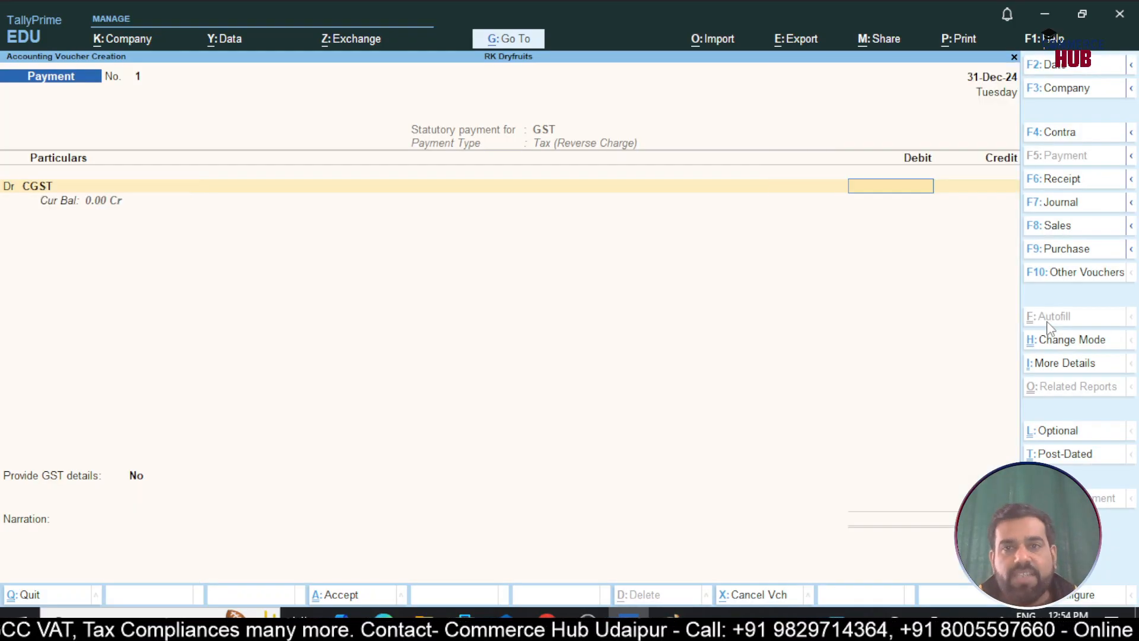
{"action": "type", "text": "1,250"}
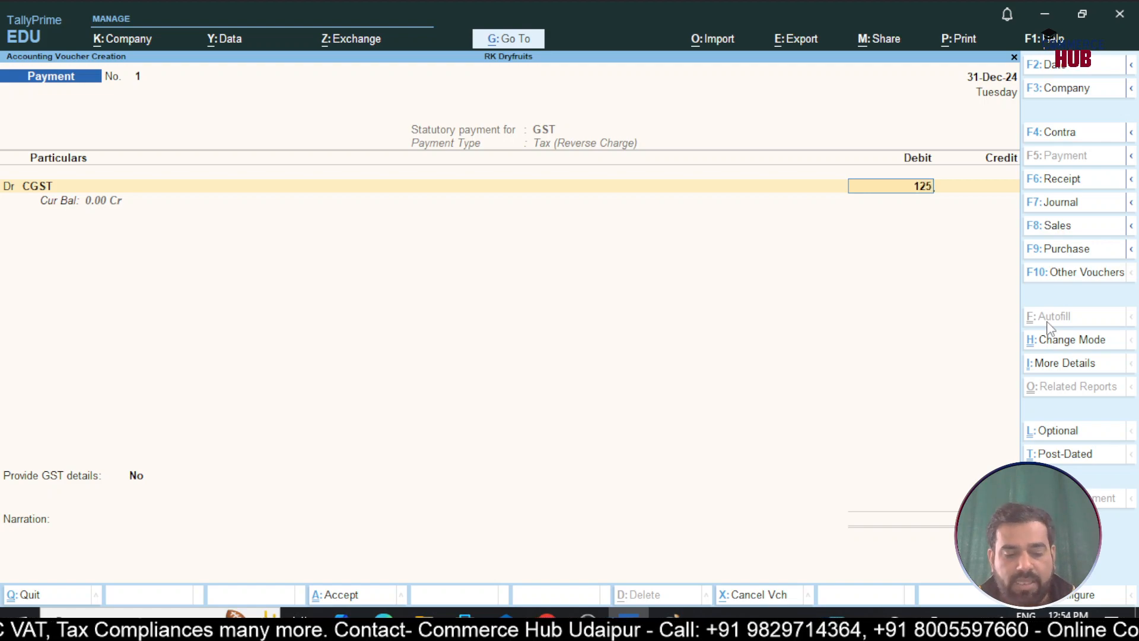
{"action": "key", "text": "Return"}
{"action": "type", "text": "dSg"}
{"action": "type", "text": "1250"}
{"action": "key", "text": "Return"}
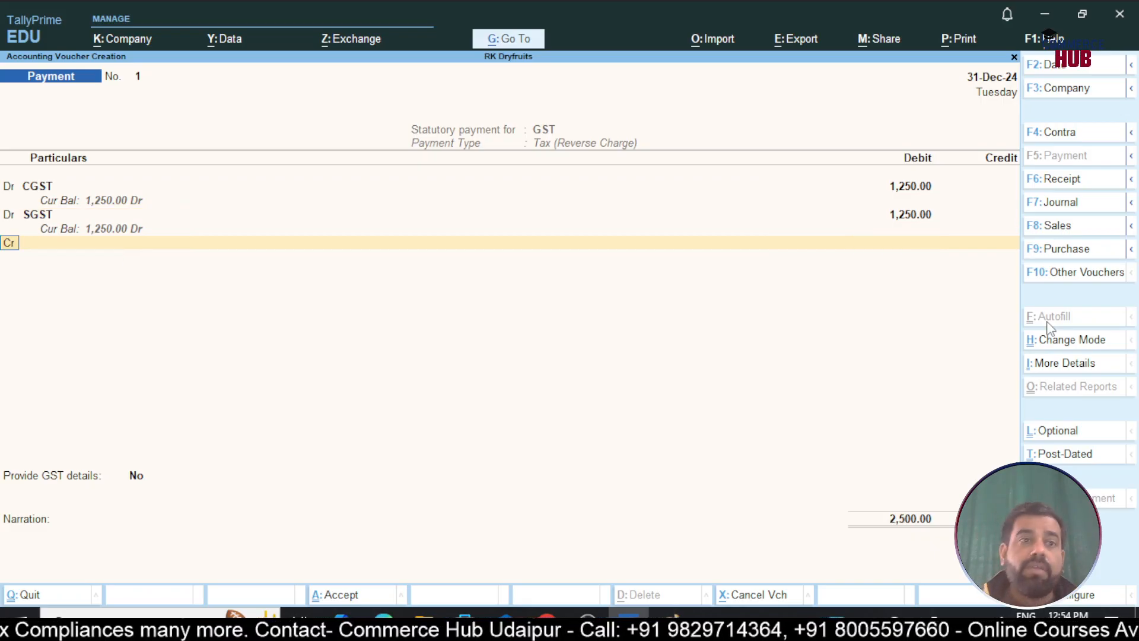
{"action": "key", "text": "Return"}
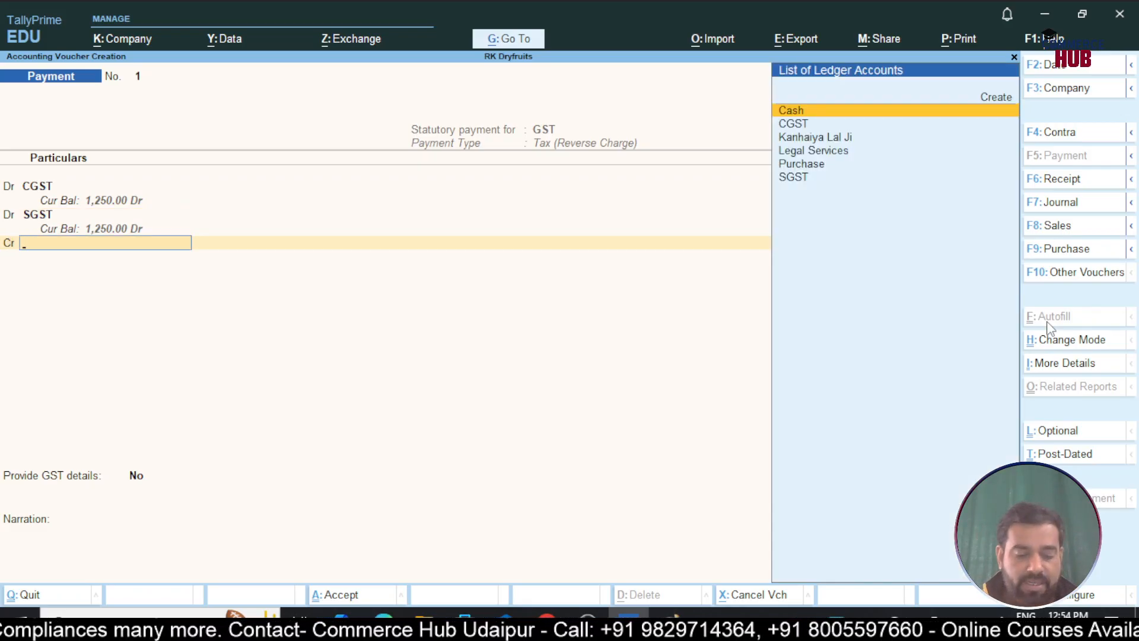
{"action": "type", "text": "an"}
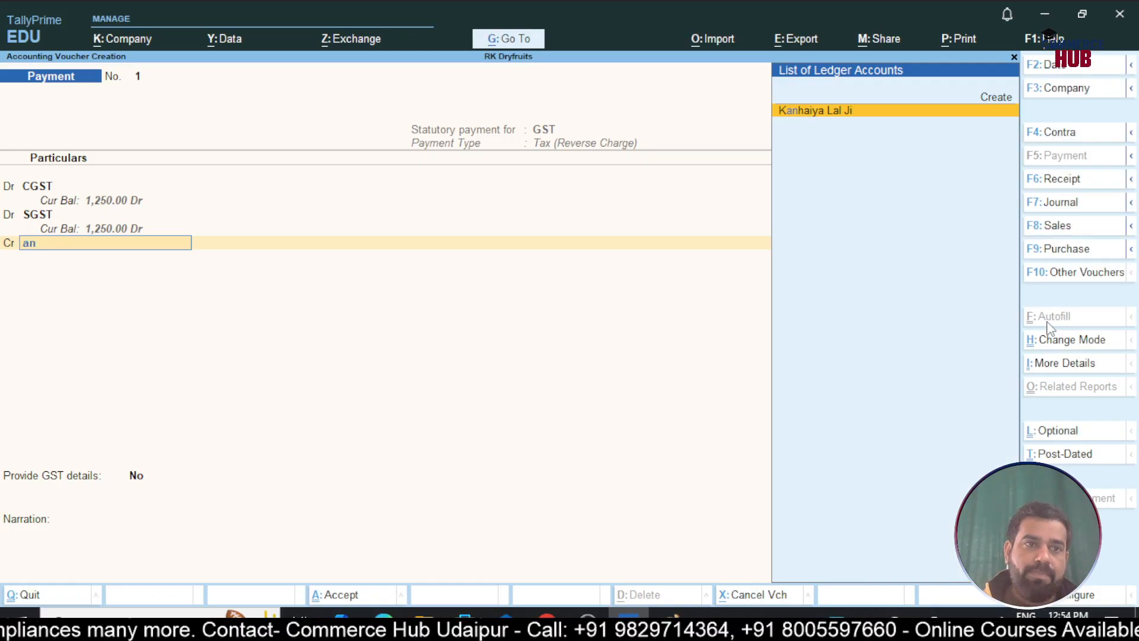
{"action": "key", "text": "BackSpace"}
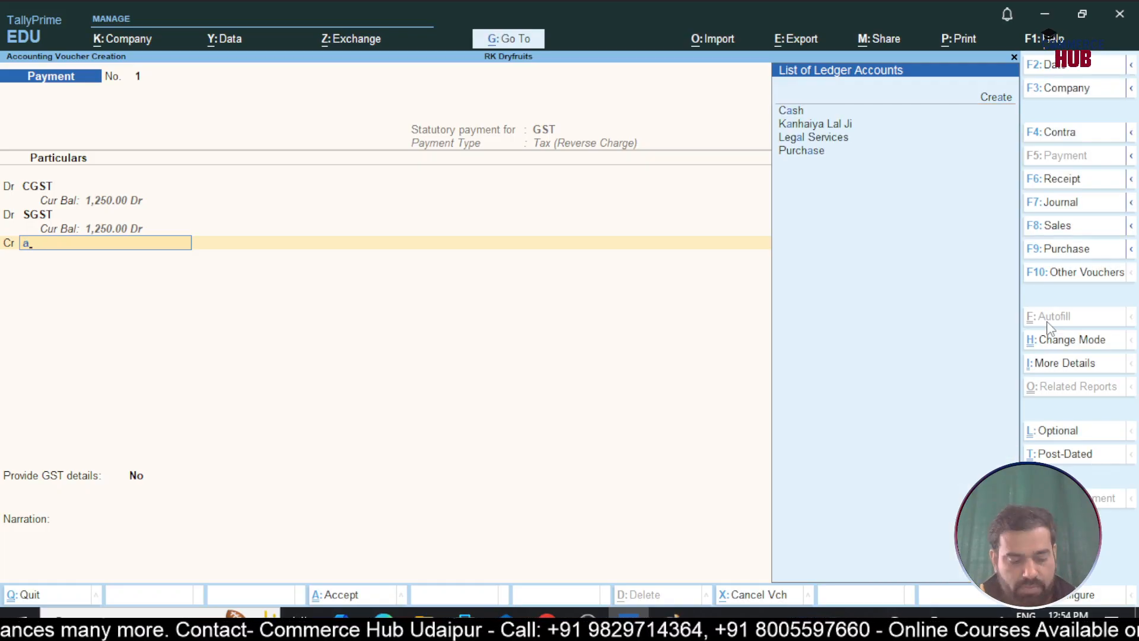
Create an 'HDFC Bank' ledger under Bank Accounts with Alt+C
{"action": "key", "text": "alt+c"}
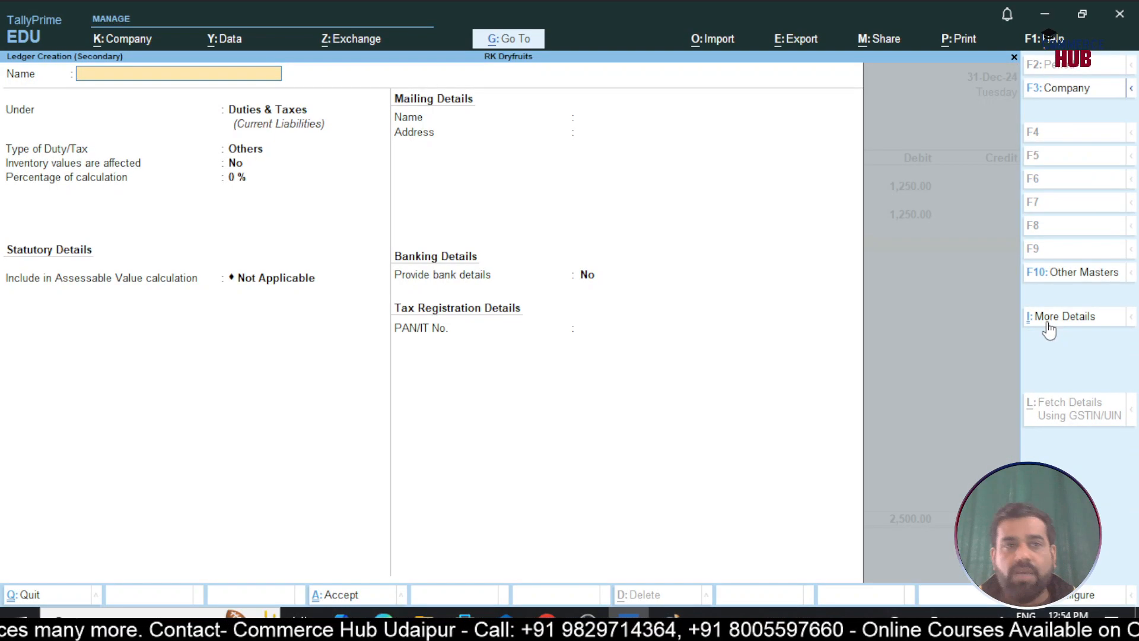
{"action": "type", "text": "HDFC Bank"}
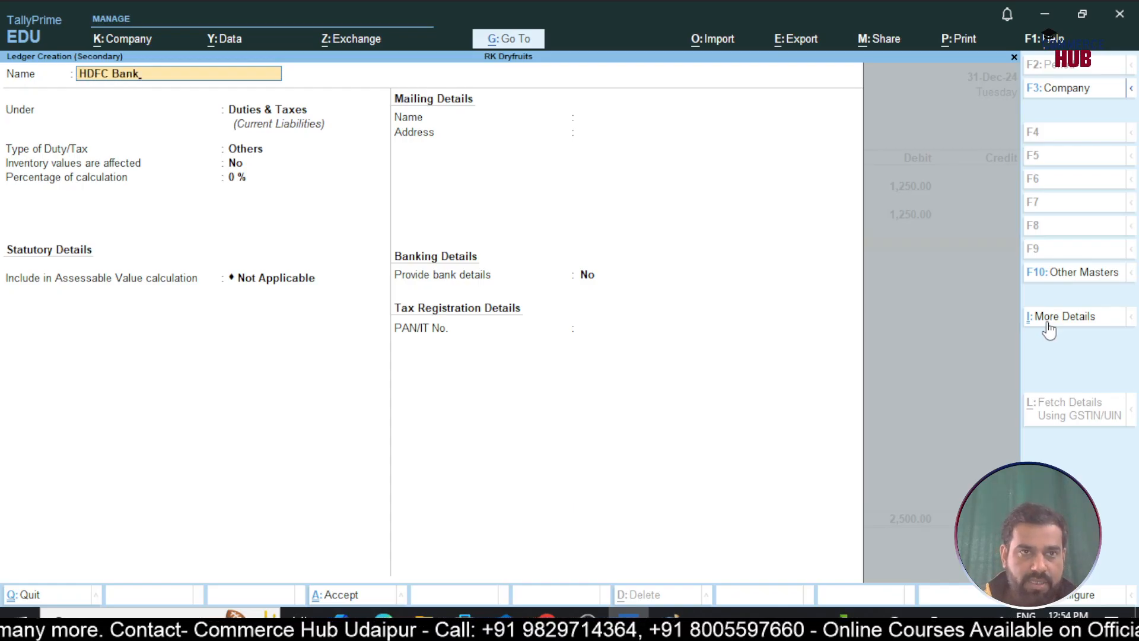
{"action": "key", "text": "Return"}
{"action": "type", "text": "Bank"}
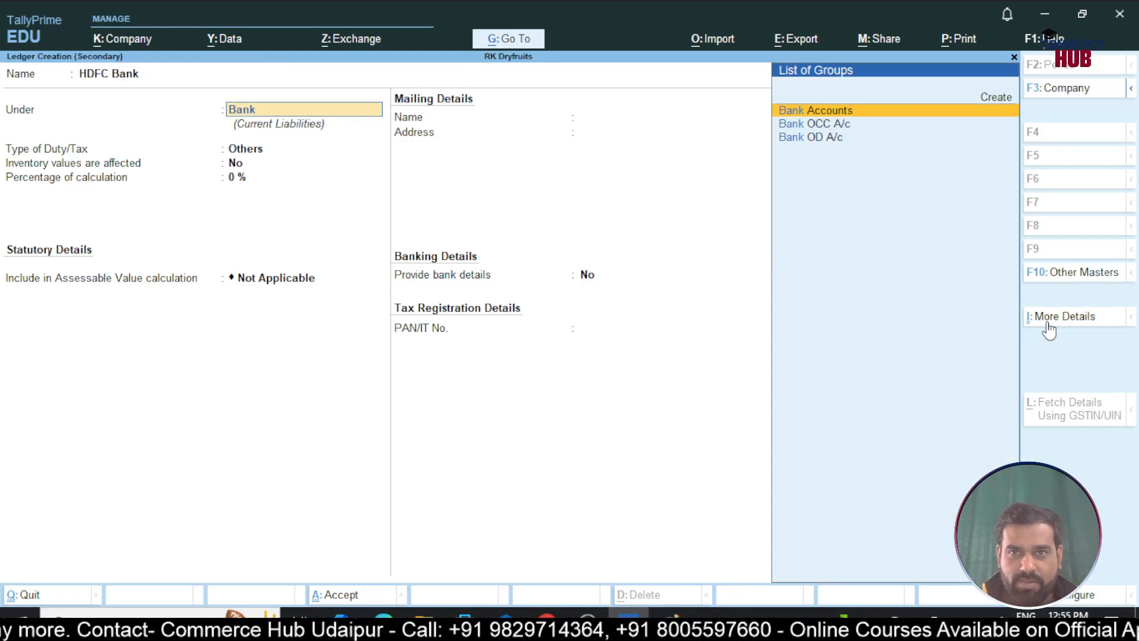
{"action": "key", "text": "Return"}
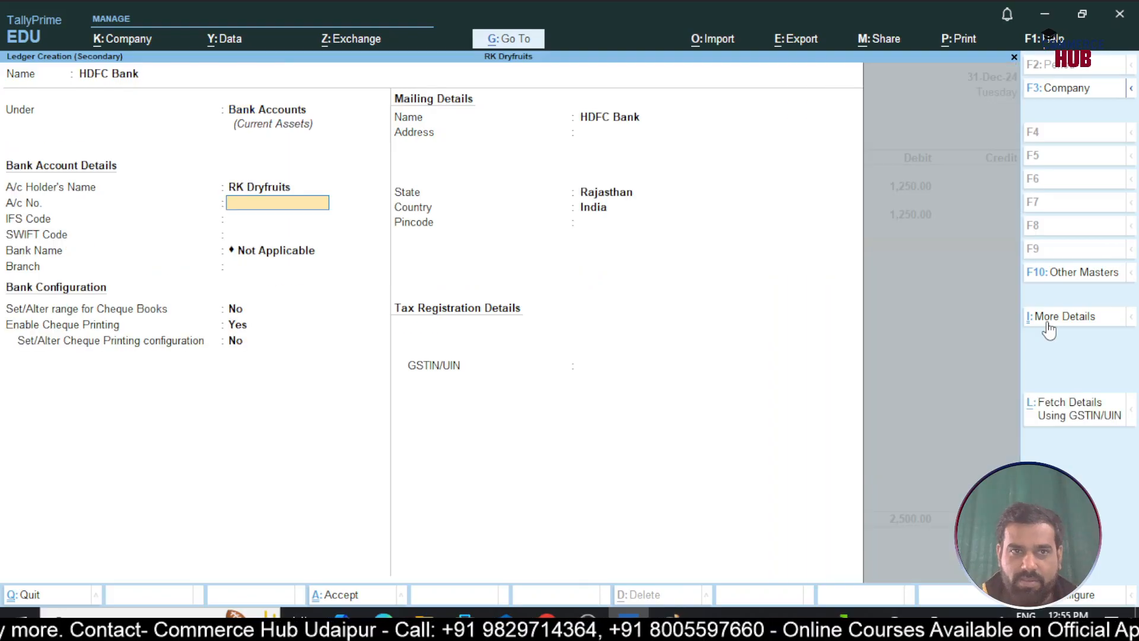
{"action": "key", "text": "ctrl+a"}
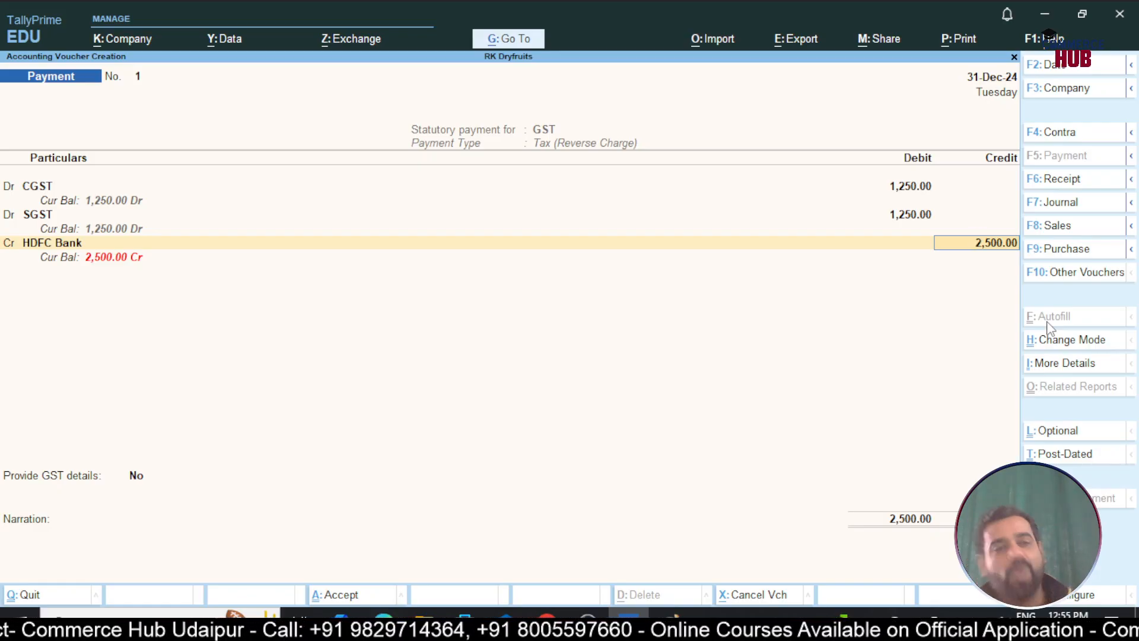
Credit HDFC Bank 2,500.00 by cheque number 123450, keeping the 31-Dec-24 instrument date
{"action": "key", "text": "Return"}
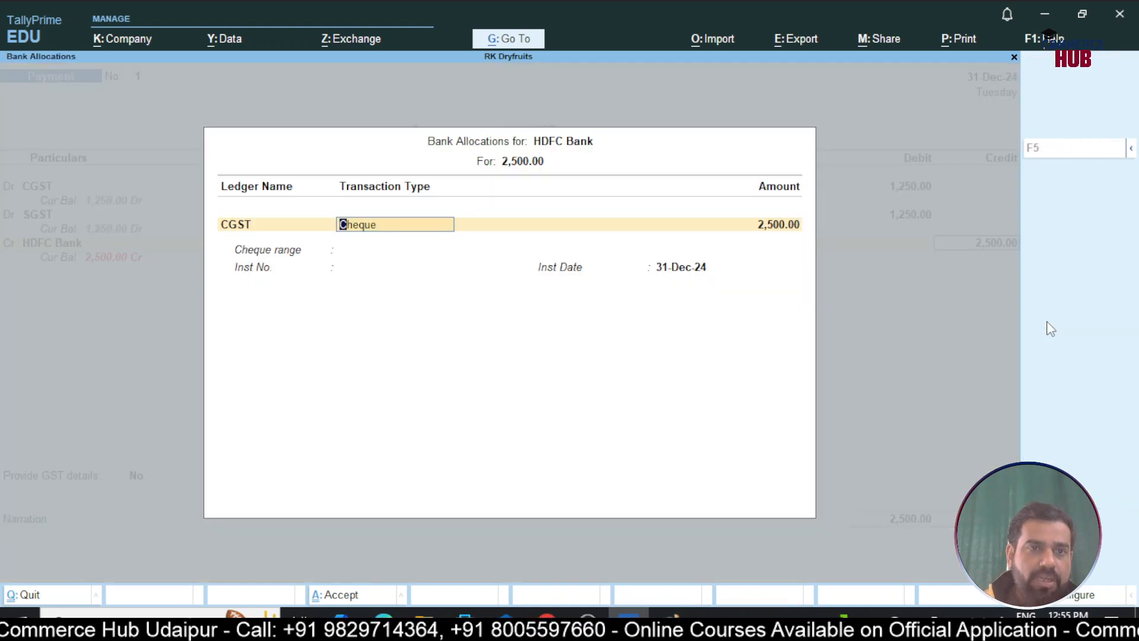
{"action": "key", "text": "Return"}
{"action": "key", "text": "Return"}
{"action": "type", "text": "12345"}
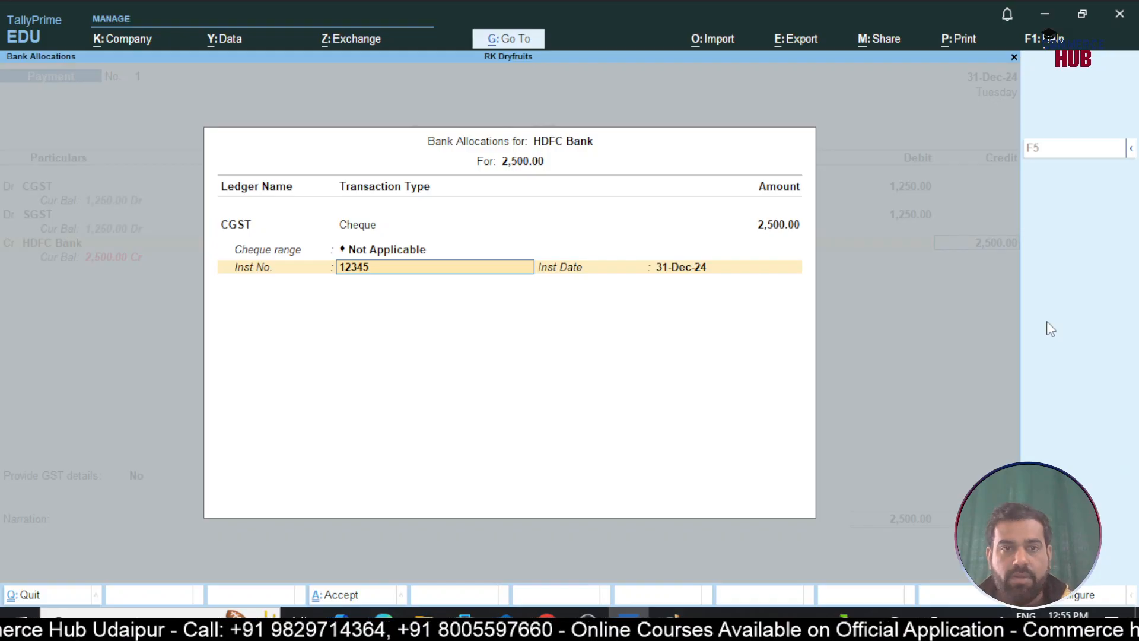
{"action": "type", "text": "0"}
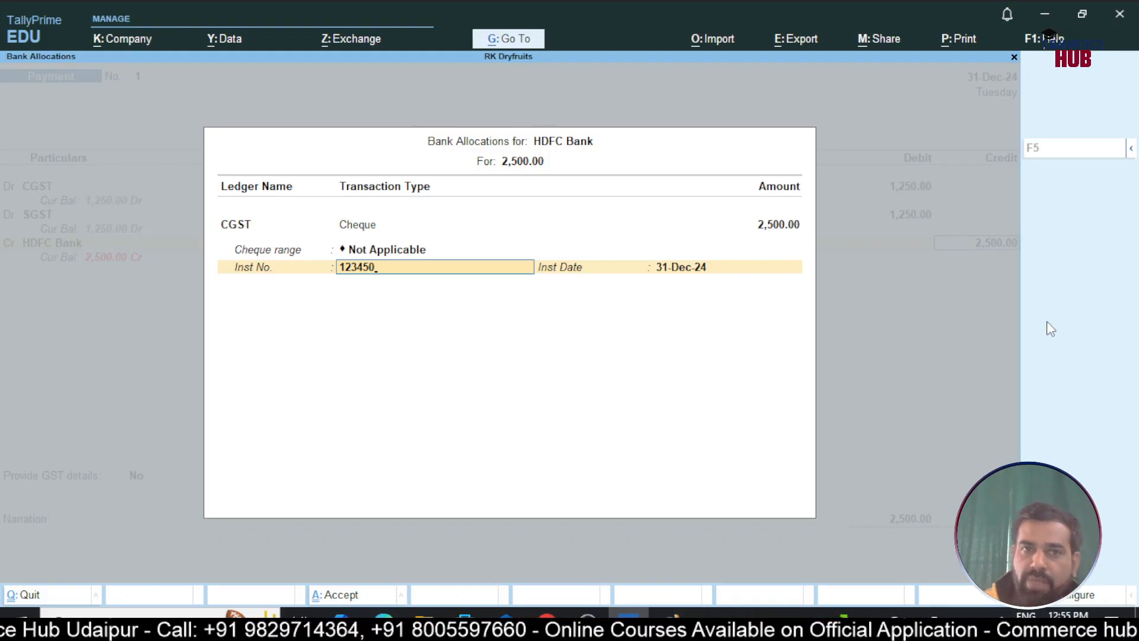
{"action": "key", "text": "Return"}
{"action": "key", "text": "Return"}
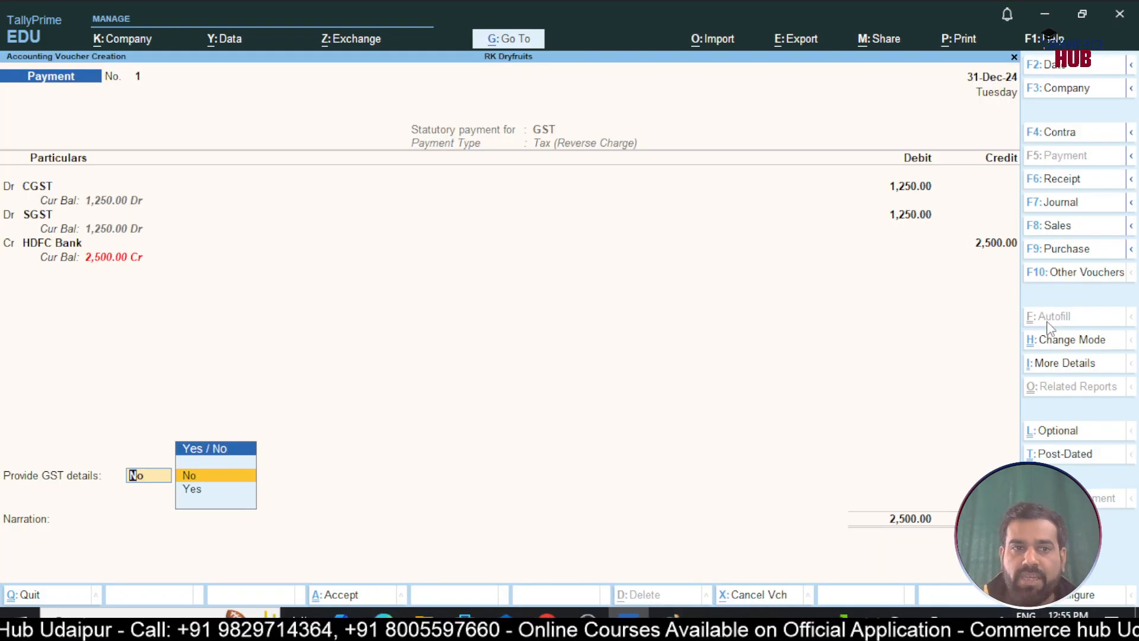
Provide GST payment details: Cheque mode, bank HDFC Bank, plus the CPIN and CIN
{"action": "key", "text": "y"}
{"action": "key", "text": "Return"}
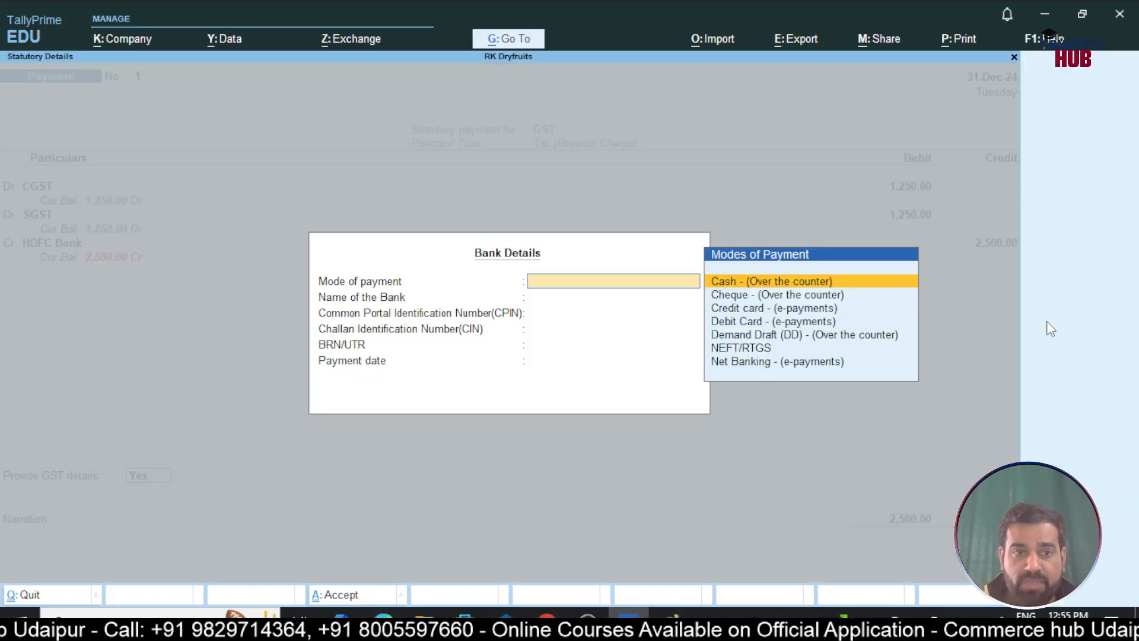
{"action": "key", "text": "Down"}
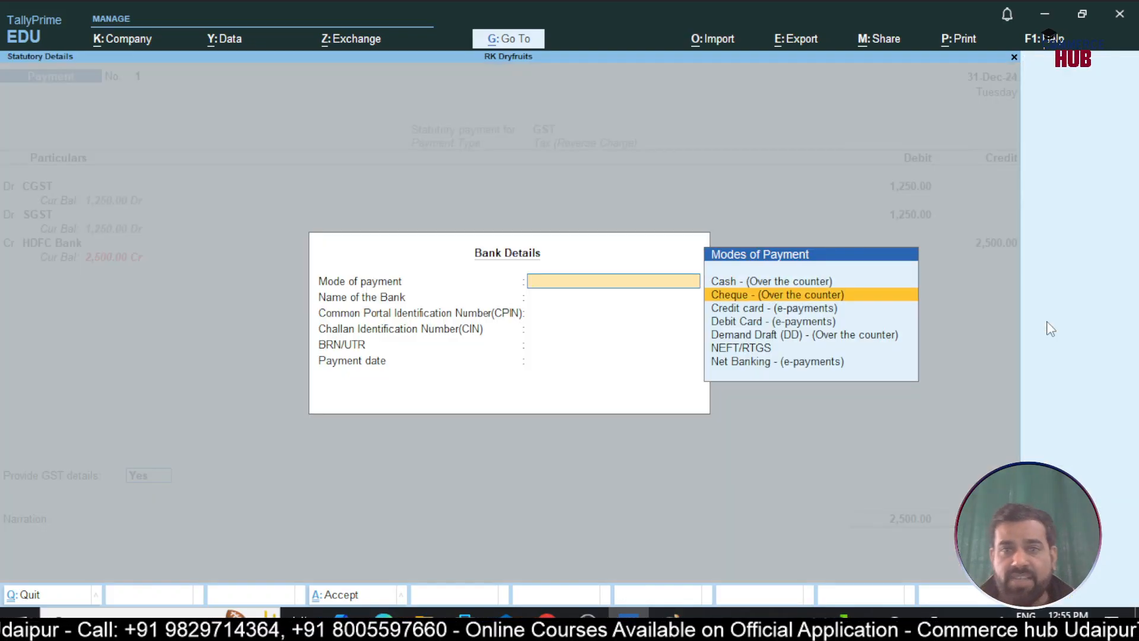
{"action": "key", "text": "Return"}
{"action": "type", "text": "HDFC Bank"}
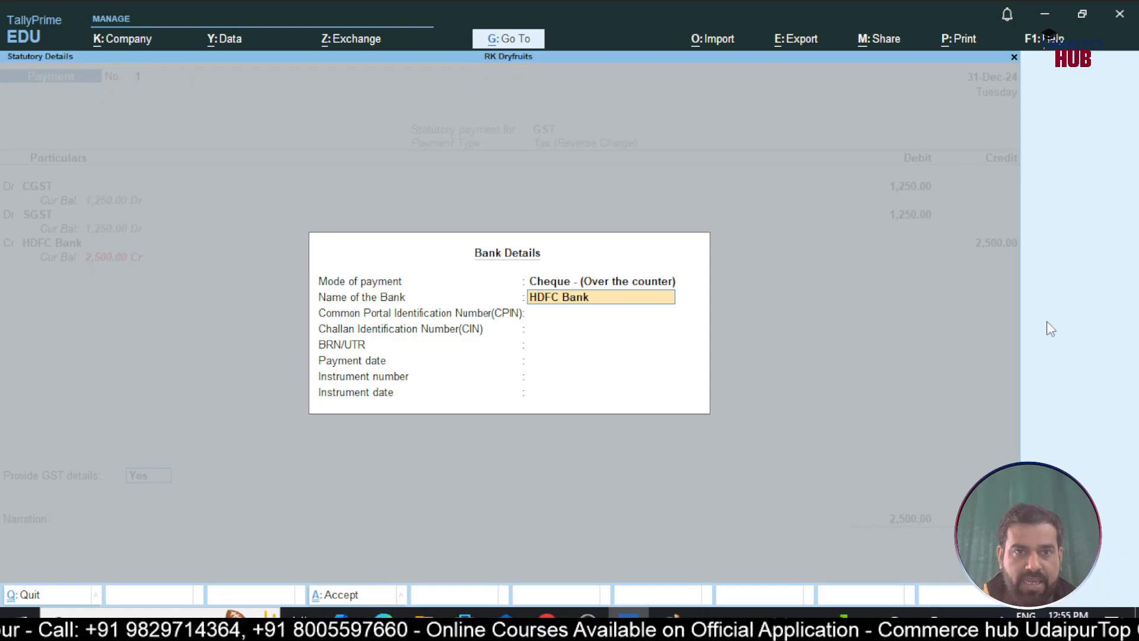
{"action": "key", "text": "Return"}
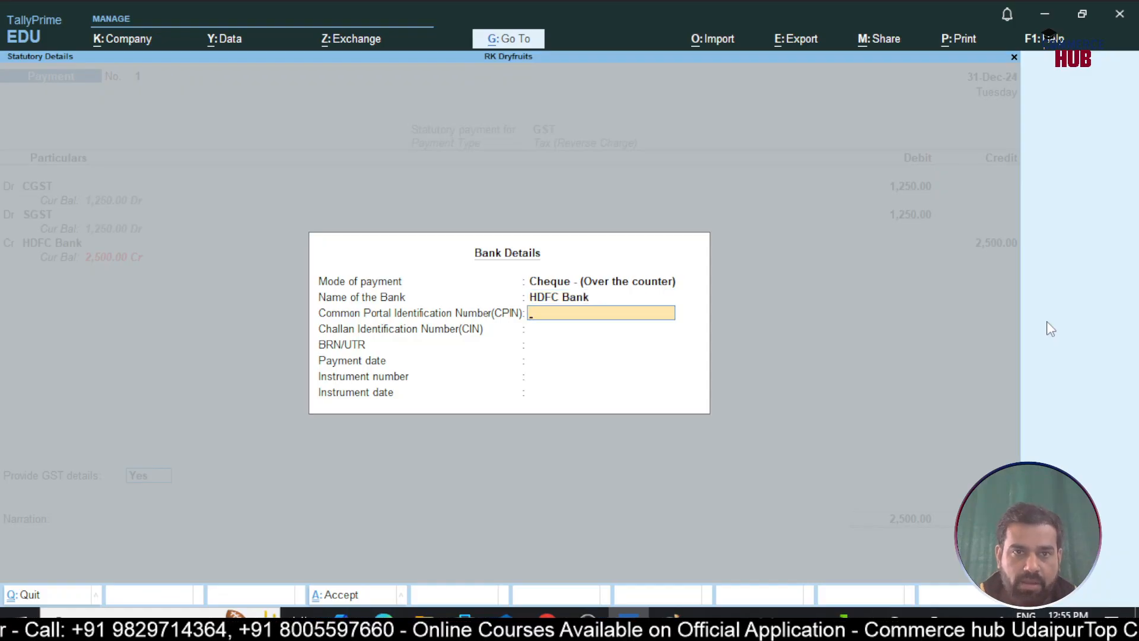
{"action": "type", "text": "5346464565464"}
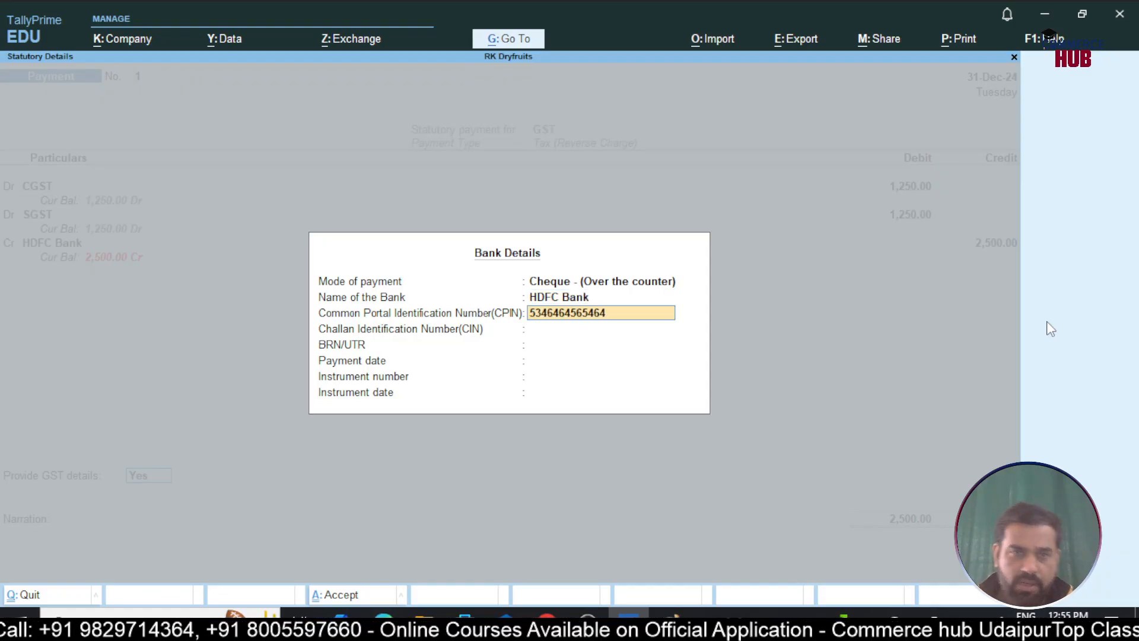
{"action": "key", "text": "Return"}
{"action": "type", "text": "4353454534545"}
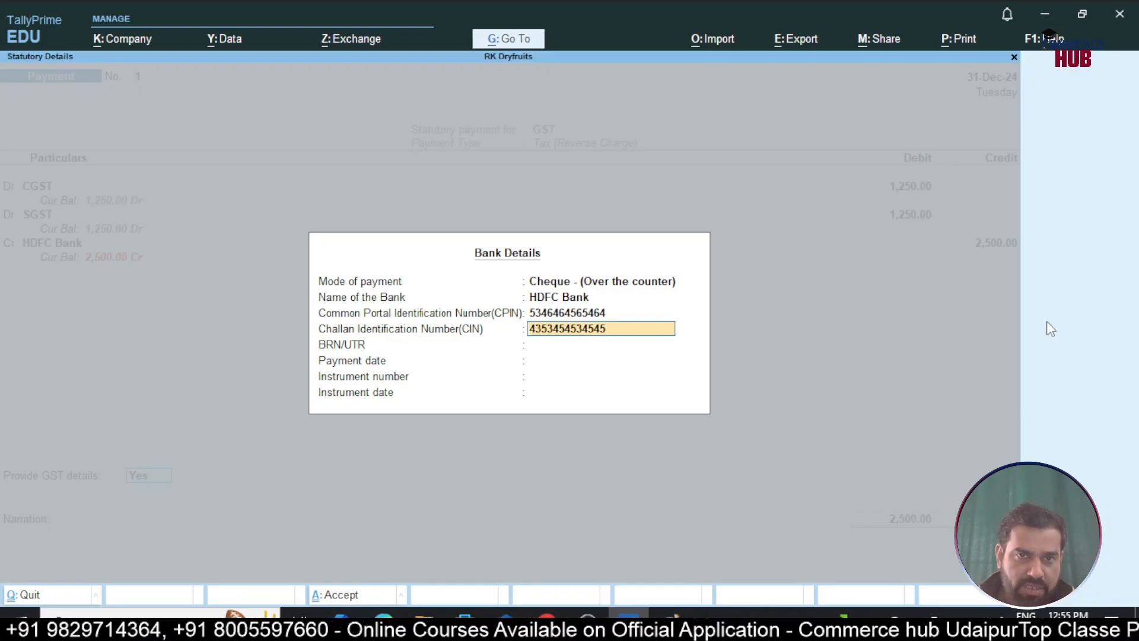
{"action": "key", "text": "Return"}
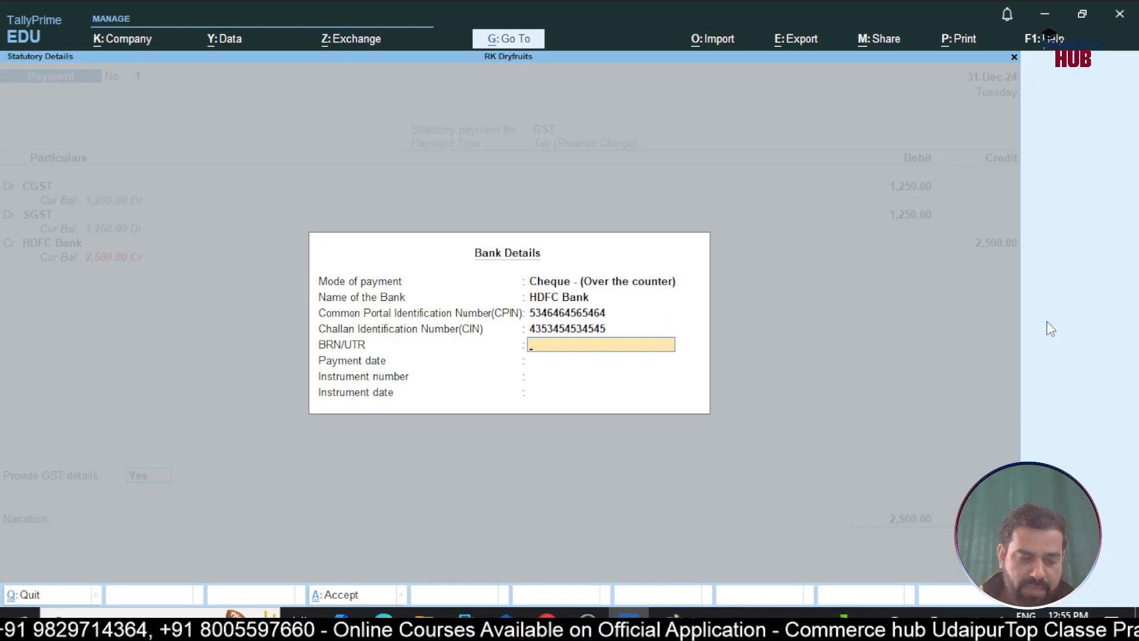
Enter payment date 31-Dec-24 and instrument 123450 dated 31-12, then save the voucher
{"action": "key", "text": "Return"}
{"action": "type", "text": "31"}
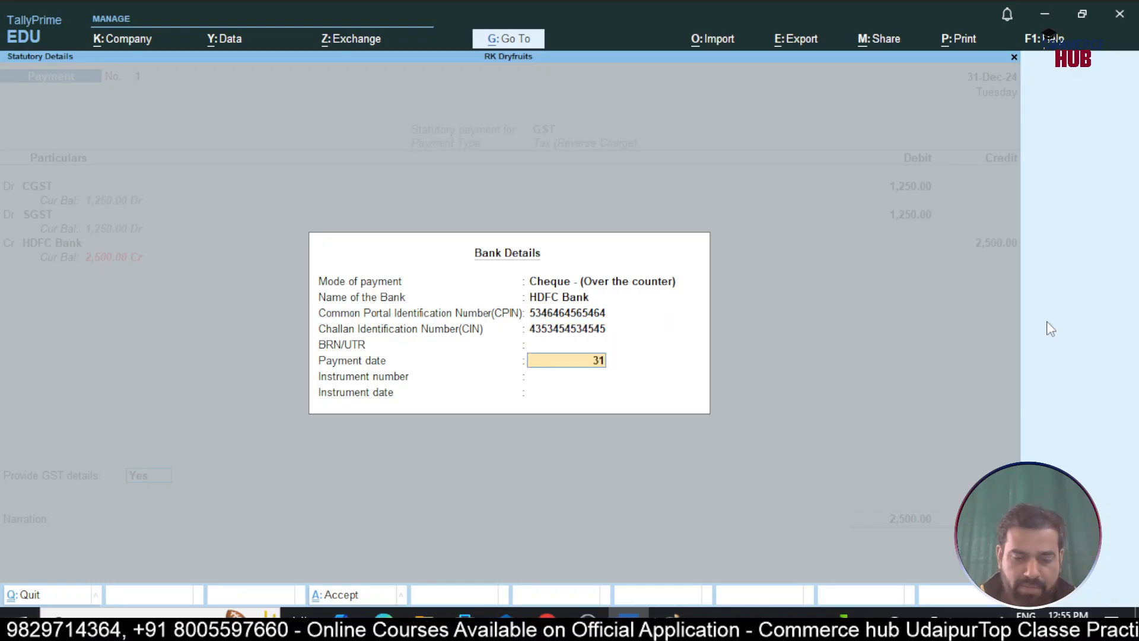
{"action": "key", "text": "Return"}
{"action": "type", "text": "123450"}
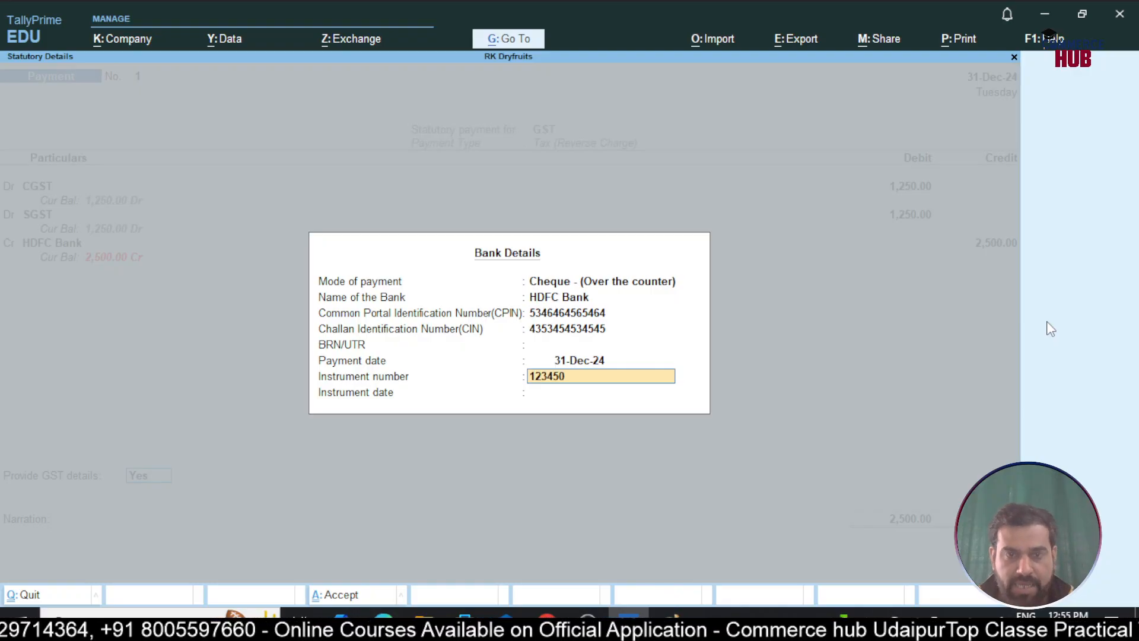
{"action": "key", "text": "Return"}
{"action": "type", "text": "31-12"}
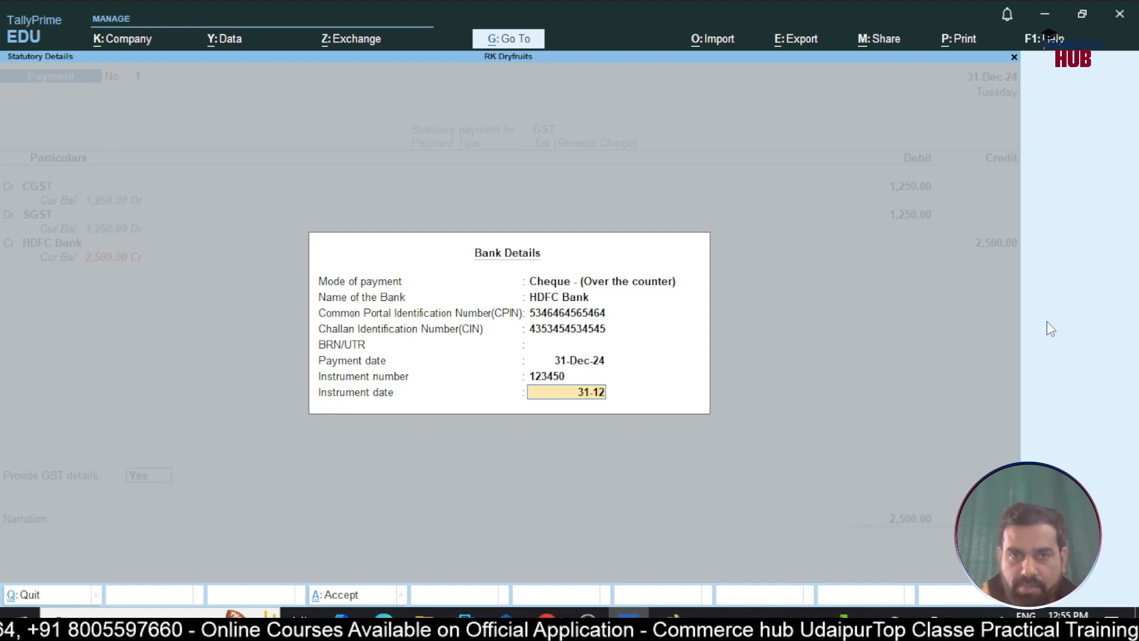
{"action": "key", "text": "Return"}
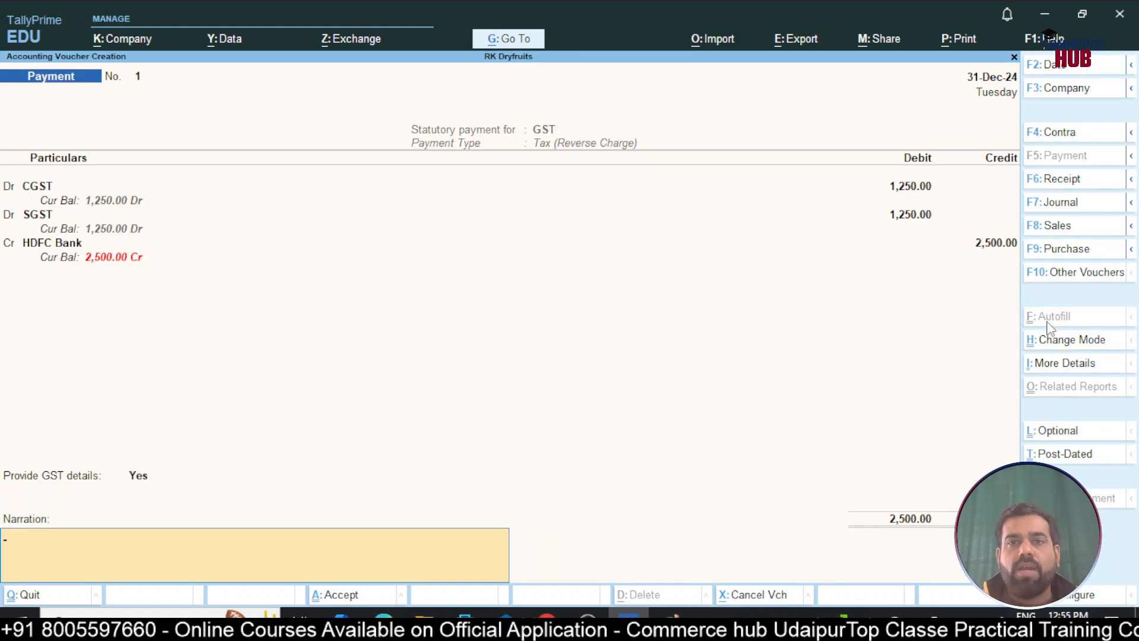
{"action": "key", "text": "Return"}
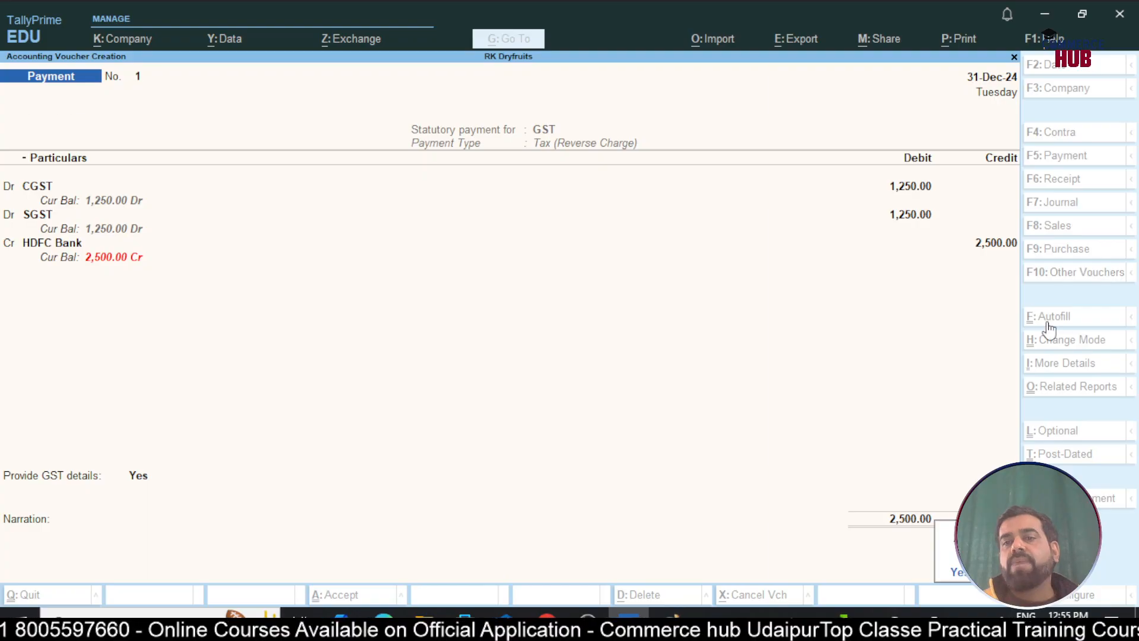
{"action": "key", "text": "Return"}
Drill from the detailed Balance Sheet into Duties & Taxes, showing CGST and SGST 1,250.00 each
{"action": "key", "text": "Escape"}
{"action": "key", "text": "Escape"}
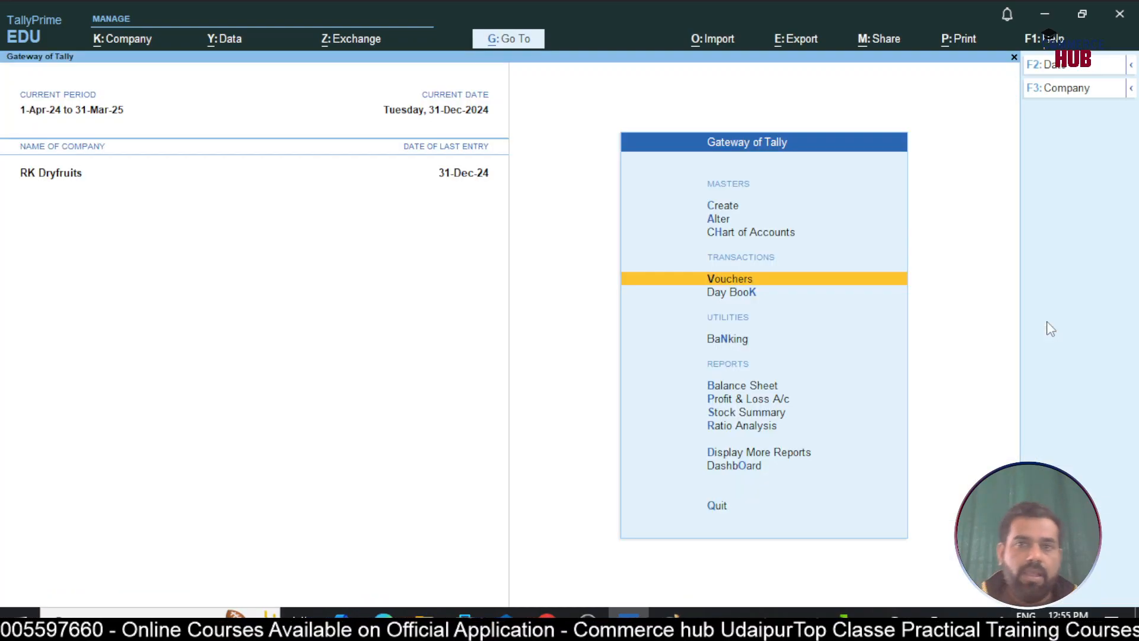
{"action": "key", "text": "Down"}
{"action": "key", "text": "Down"}
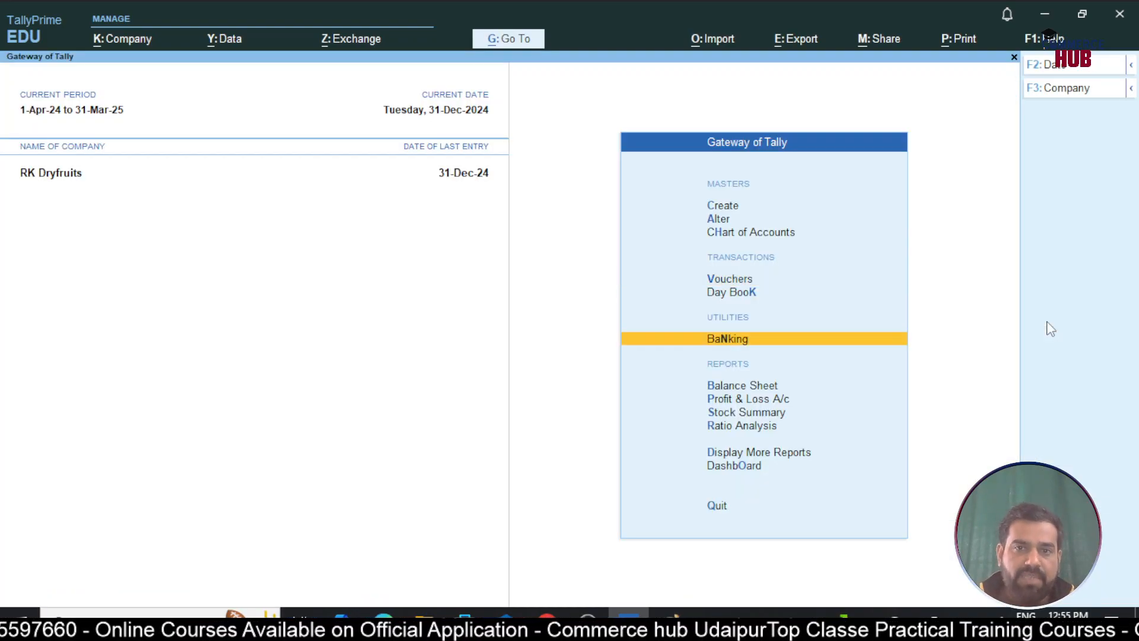
{"action": "key", "text": "Down"}
{"action": "key", "text": "Return"}
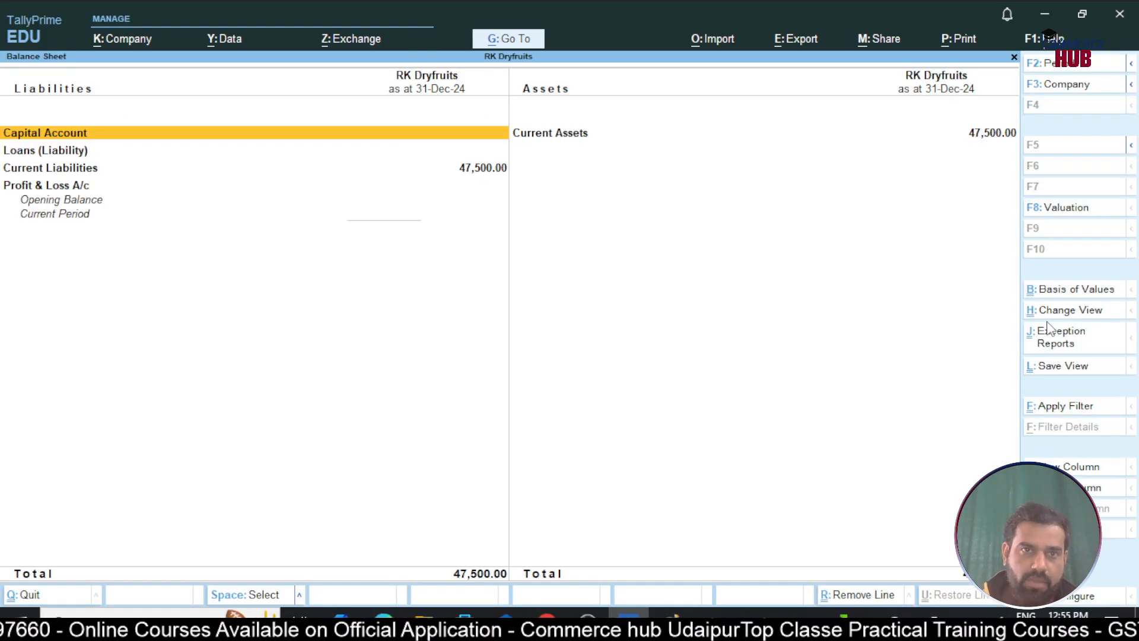
{"action": "key", "text": "alt+F5"}
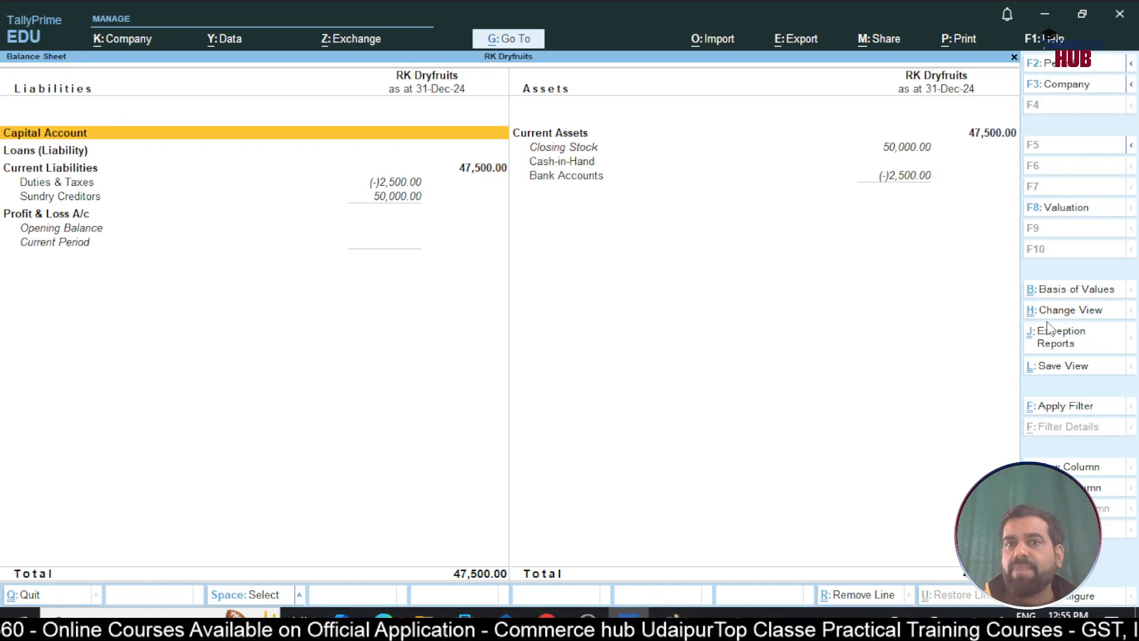
{"action": "key", "text": "Right"}
{"action": "key", "text": "Down"}
{"action": "key", "text": "Down"}
{"action": "key", "text": "Down"}
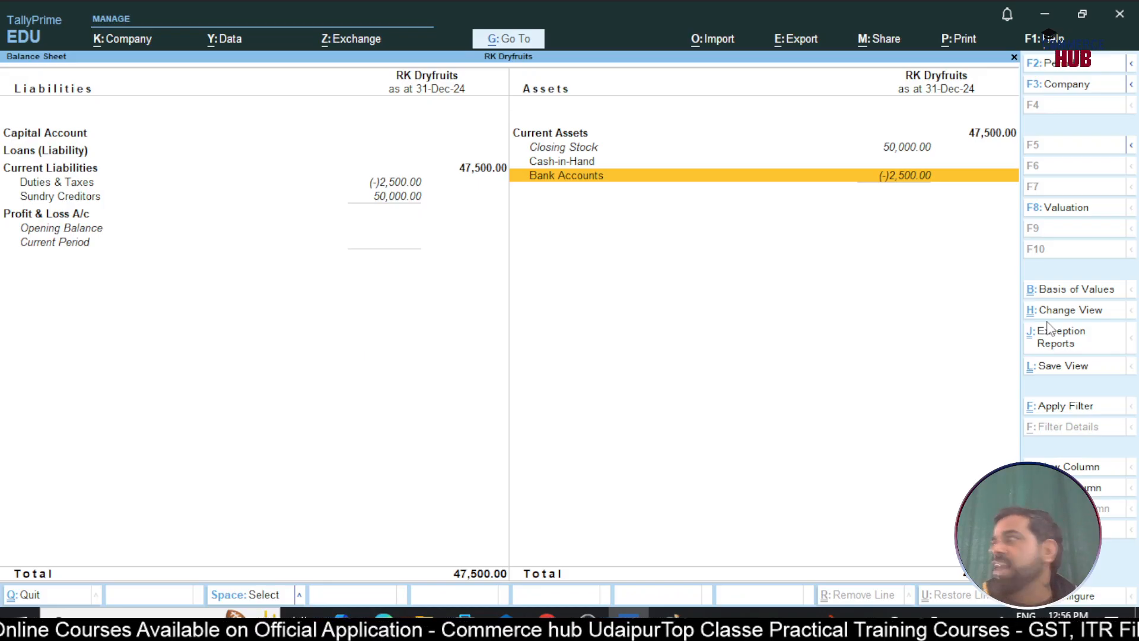
{"action": "key", "text": "Left"}
{"action": "key", "text": "Down"}
{"action": "key", "text": "Down"}
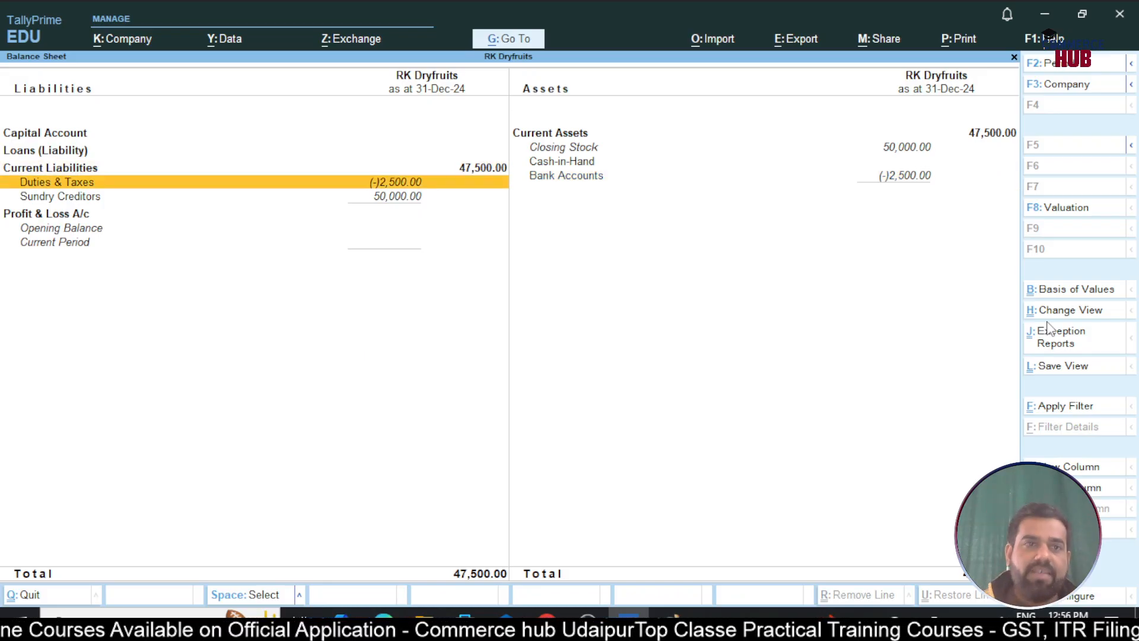
{"action": "key", "text": "Up"}
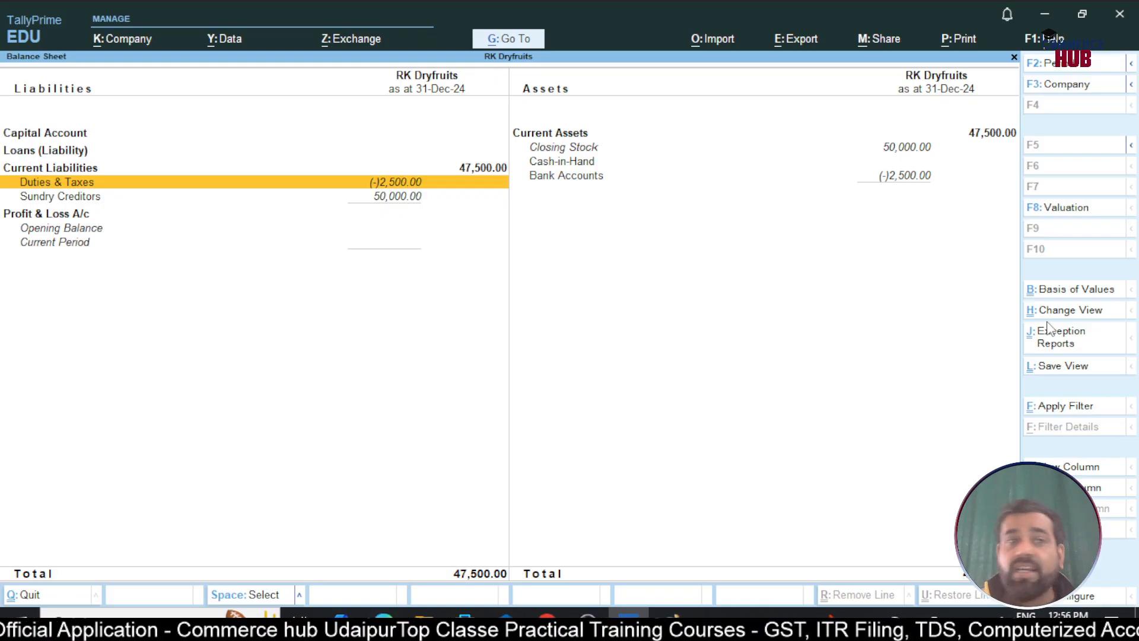
{"action": "key", "text": "Return"}
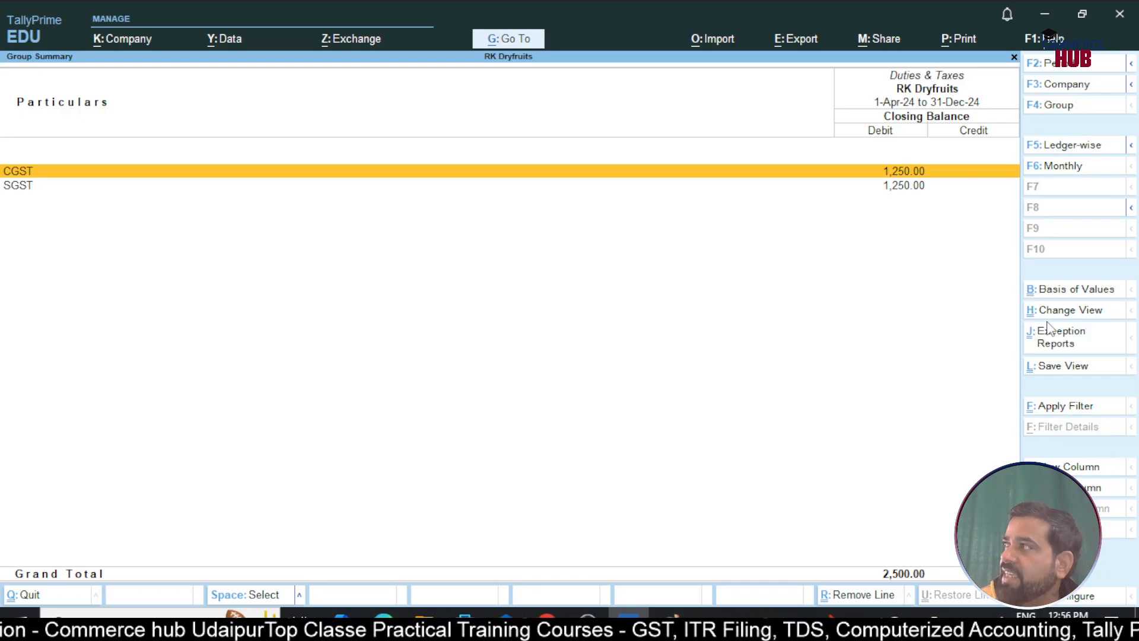
Review CGST's December vouchers (Journal and Payment, 1,250.00 each), then return to the Balance Sheet
{"action": "key", "text": "Return"}
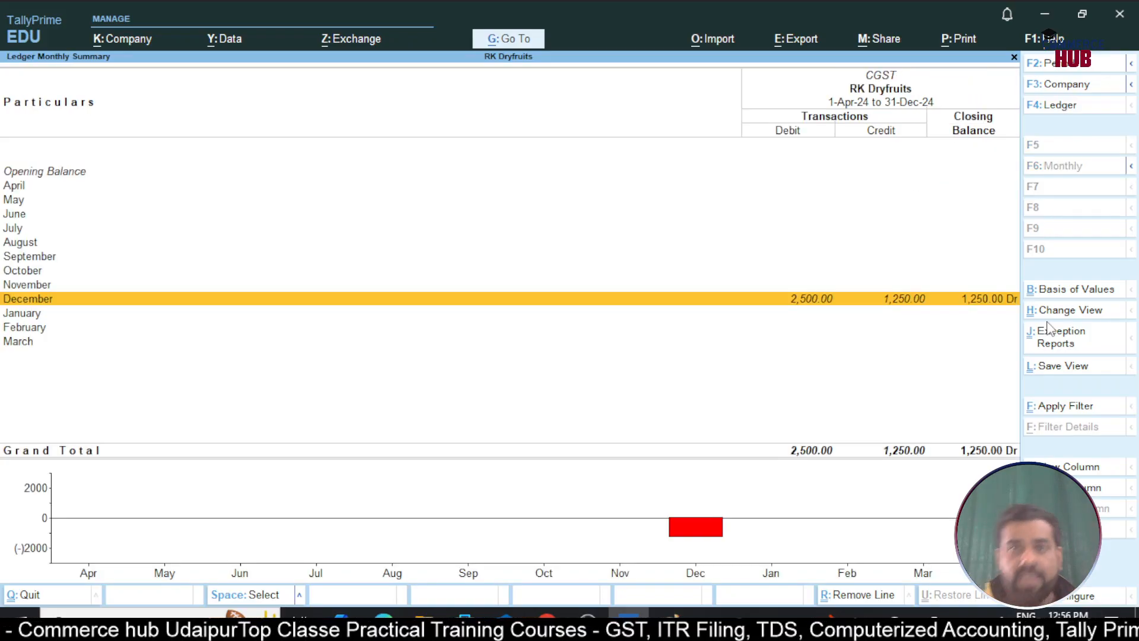
{"action": "key", "text": "Return"}
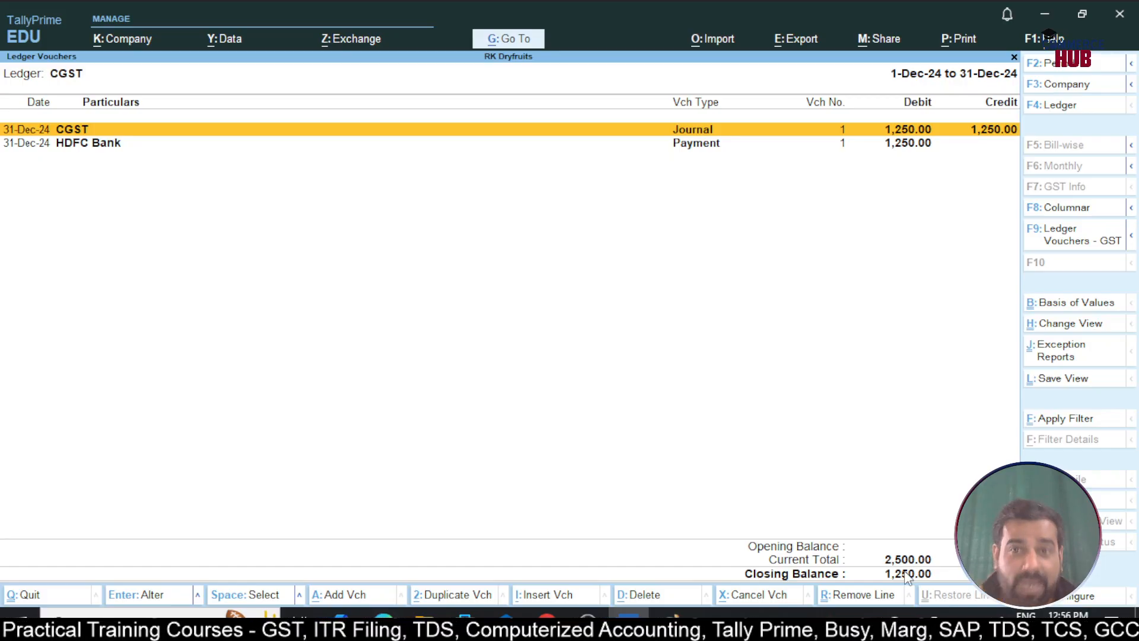
{"action": "key", "text": "Escape"}
{"action": "key", "text": "Escape"}
{"action": "key", "text": "Escape"}
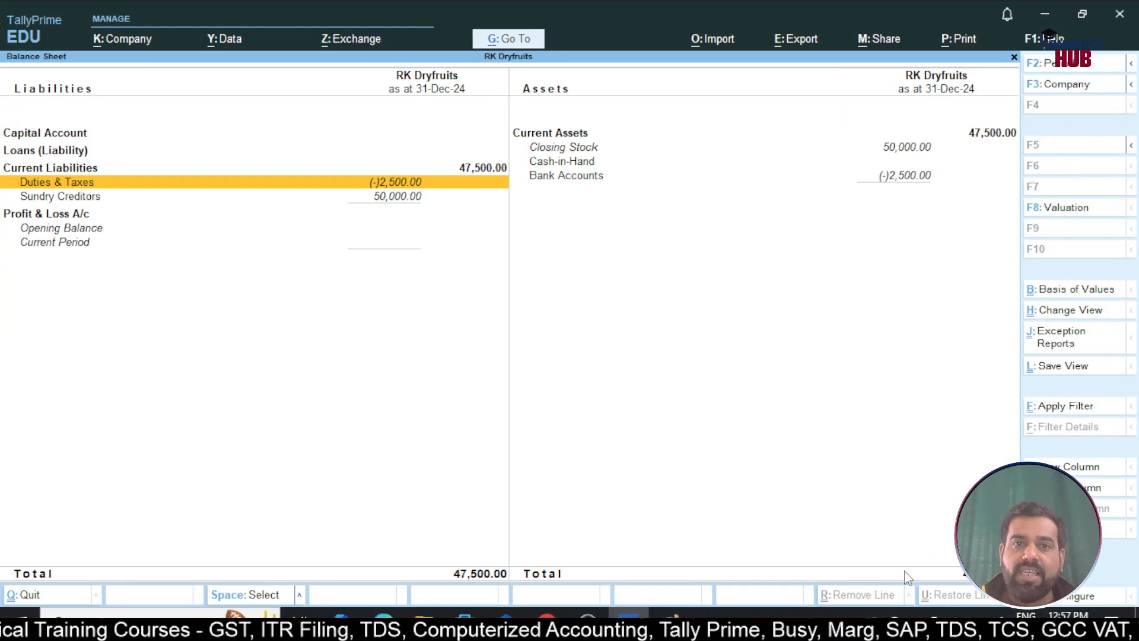
Check the 2,500.00 HDFC Bank payment in GST Challan Reconciliation, then return to Display More Reports
{"action": "key", "text": "Escape"}
{"action": "key", "text": "d"}
{"action": "key", "text": "u"}
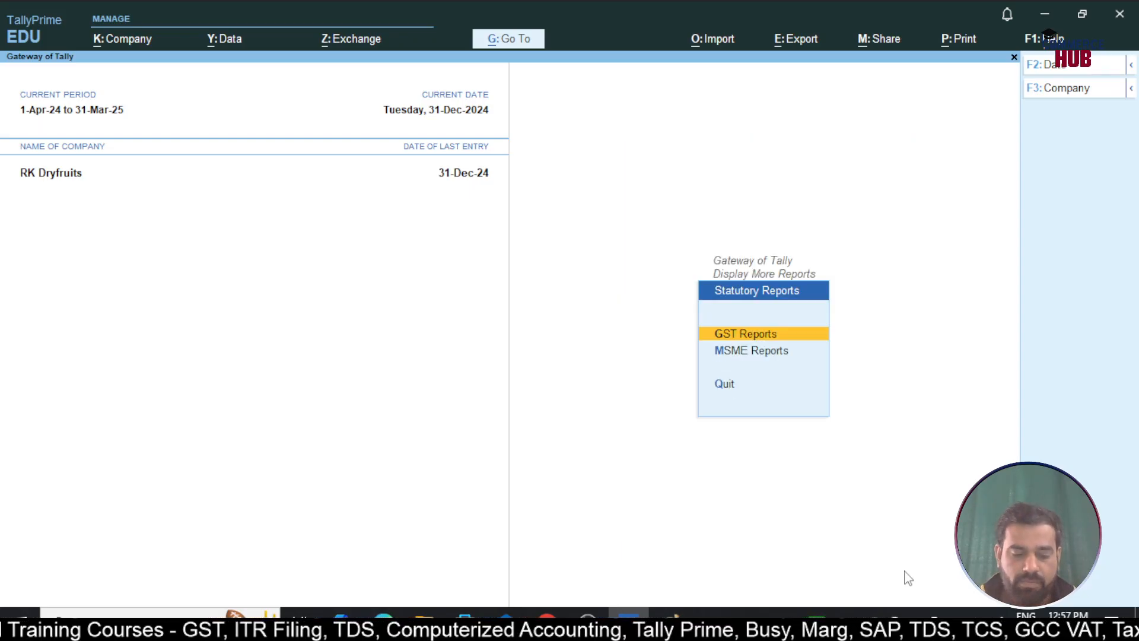
{"action": "key", "text": "Return"}
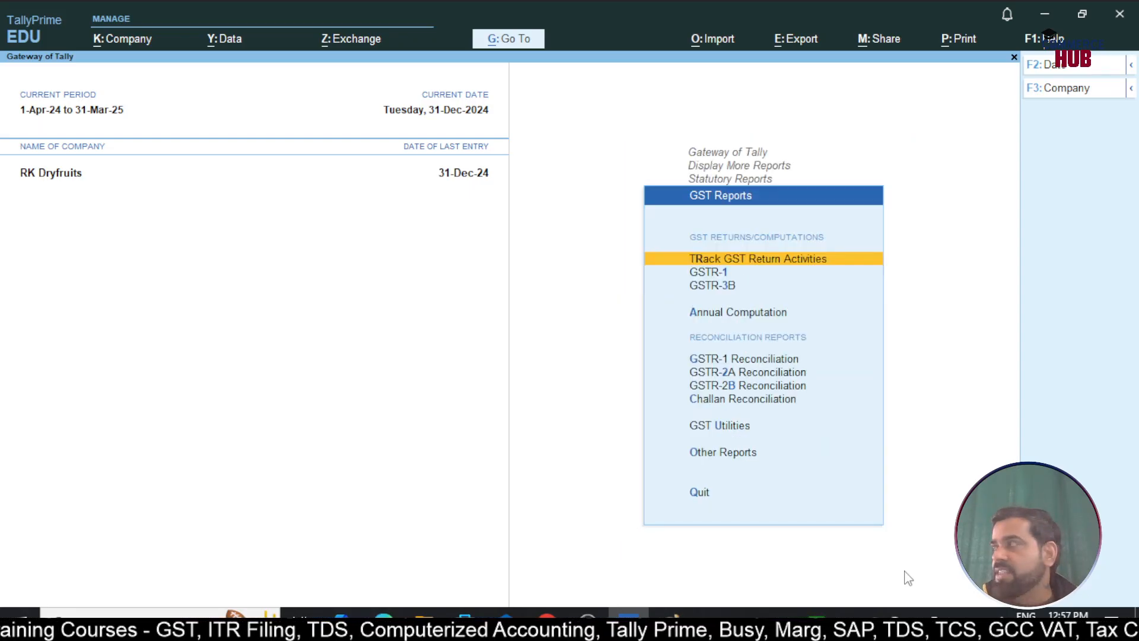
{"action": "key", "text": "Down"}
{"action": "key", "text": "Down"}
{"action": "key", "text": "Down"}
{"action": "key", "text": "Down"}
{"action": "key", "text": "Down"}
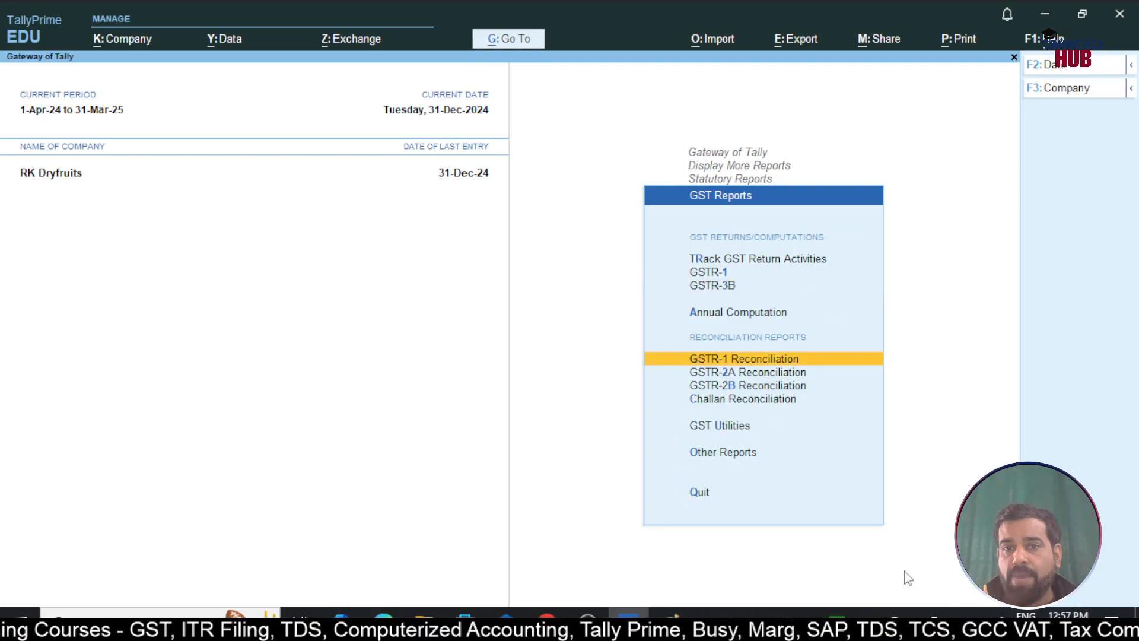
{"action": "key", "text": "Down"}
{"action": "key", "text": "Down"}
{"action": "key", "text": "Return"}
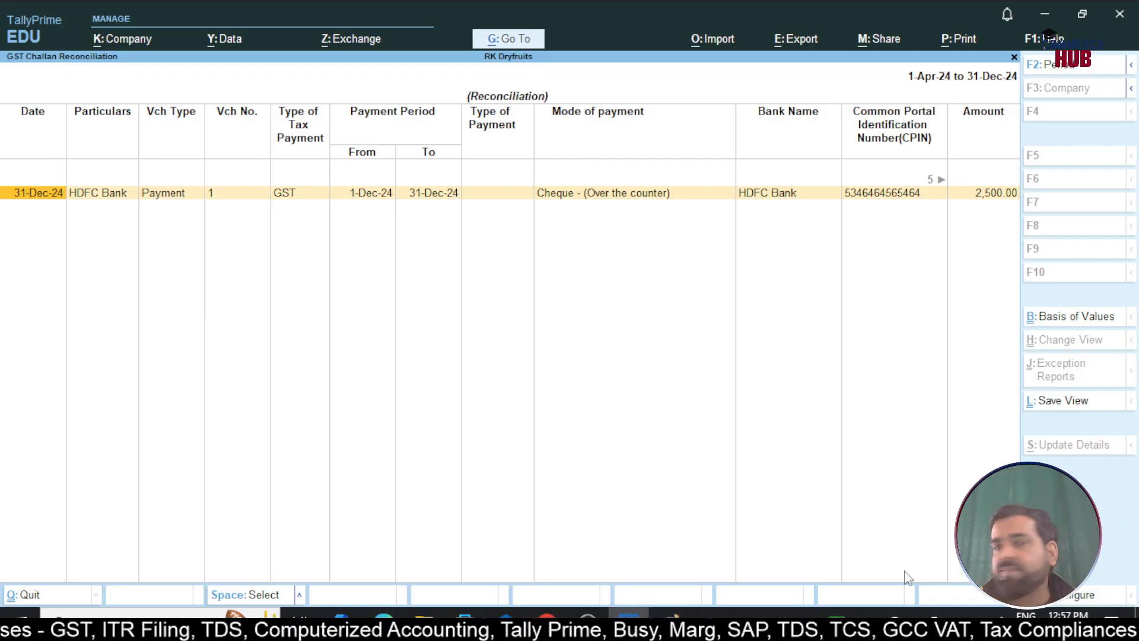
{"action": "key", "text": "Escape"}
{"action": "key", "text": "Escape"}
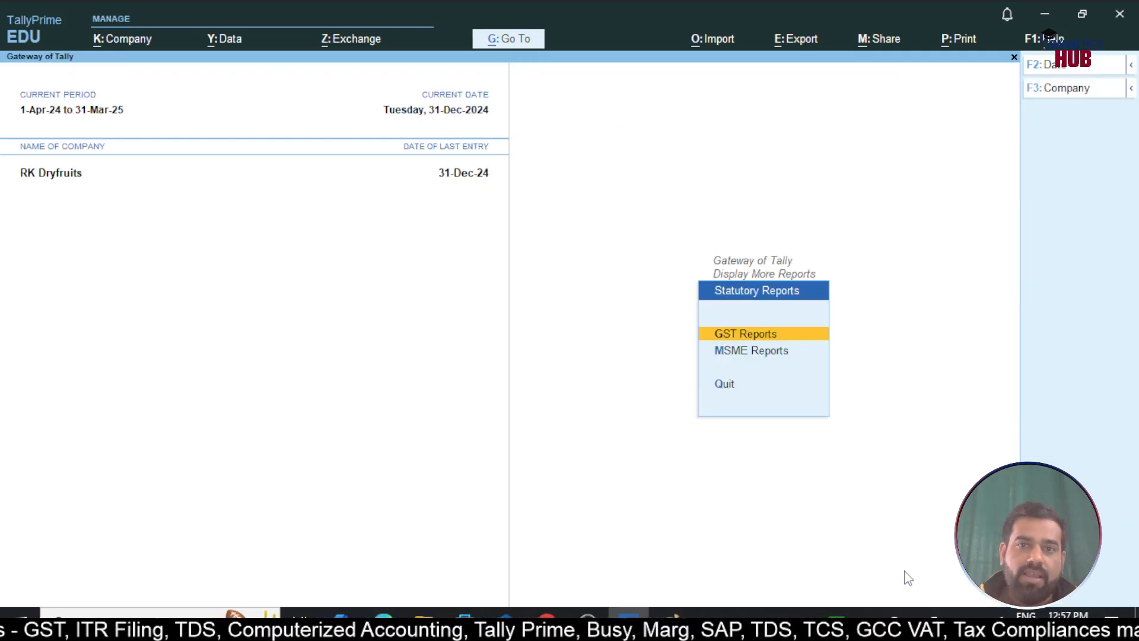
{"action": "key", "text": "Escape"}
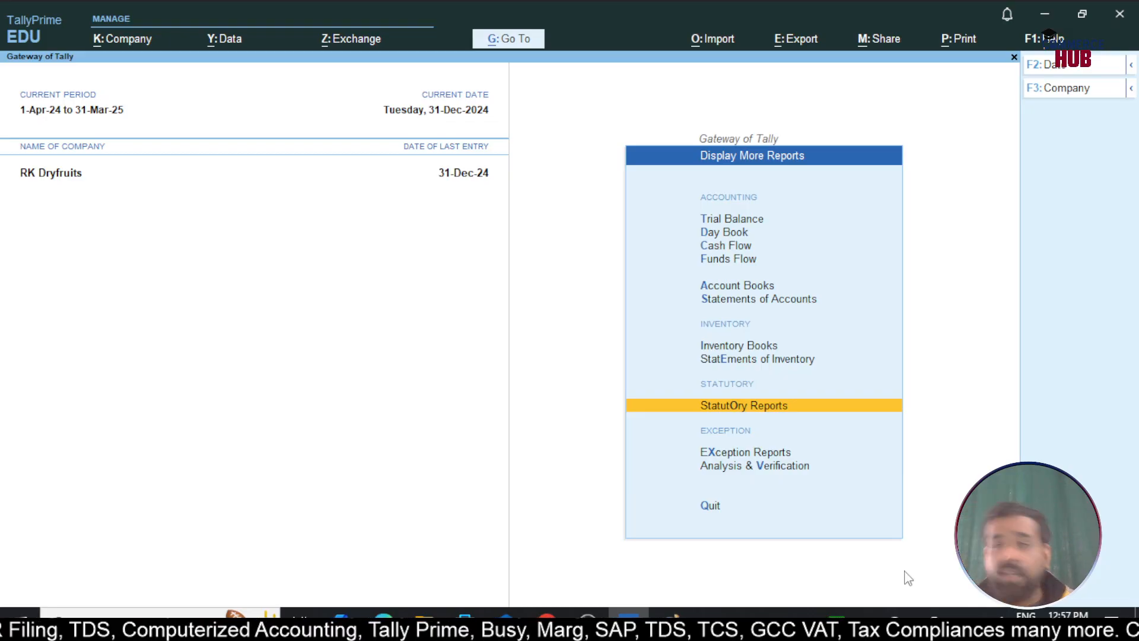
Delete the CGST Payment and Journal vouchers from the Day Book
{"action": "key", "text": "Up"}
{"action": "key", "text": "Up"}
{"action": "key", "text": "Up"}
{"action": "key", "text": "Up"}
{"action": "key", "text": "Up"}
{"action": "key", "text": "Escape"}
{"action": "key", "text": "Up"}
{"action": "key", "text": "Up"}
{"action": "key", "text": "Up"}
{"action": "key", "text": "Up"}
{"action": "key", "text": "Up"}
{"action": "key", "text": "Up"}
{"action": "key", "text": "Up"}
{"action": "key", "text": "Down"}
{"action": "key", "text": "Return"}
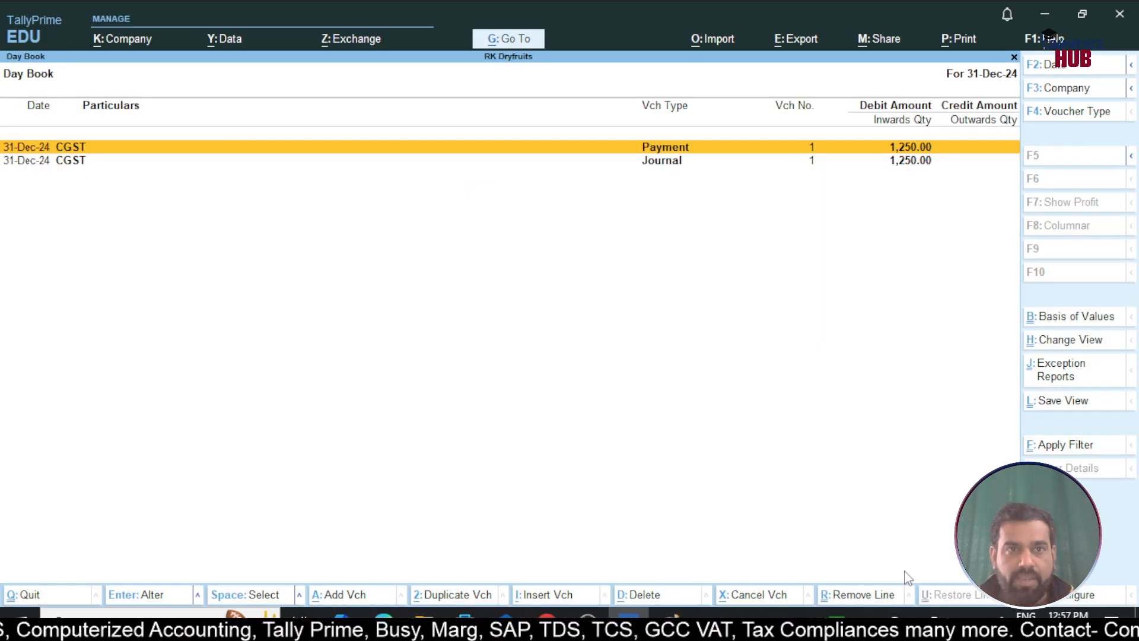
{"action": "key", "text": "alt"}
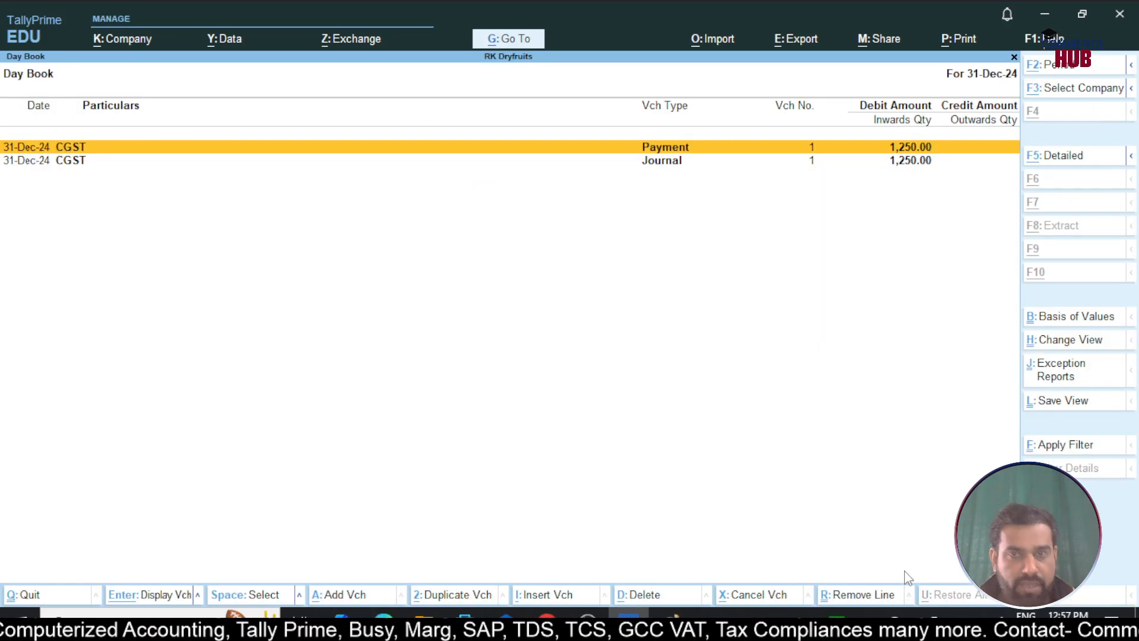
{"action": "key", "text": "alt+d"}
{"action": "key", "text": "y"}
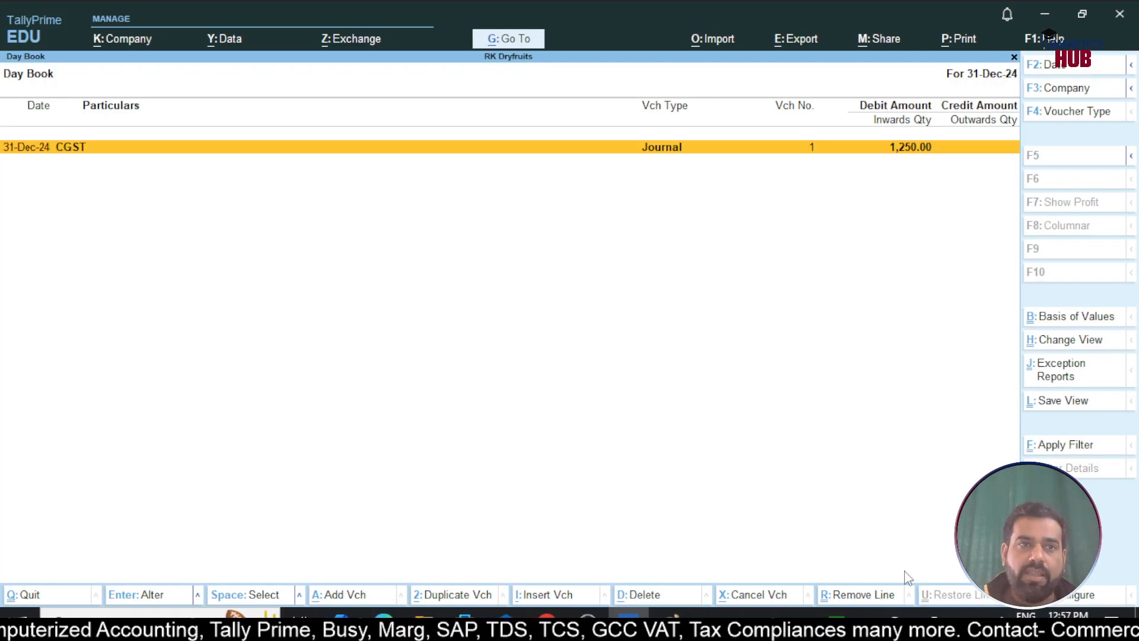
{"action": "key", "text": "alt+d"}
{"action": "key", "text": "y"}
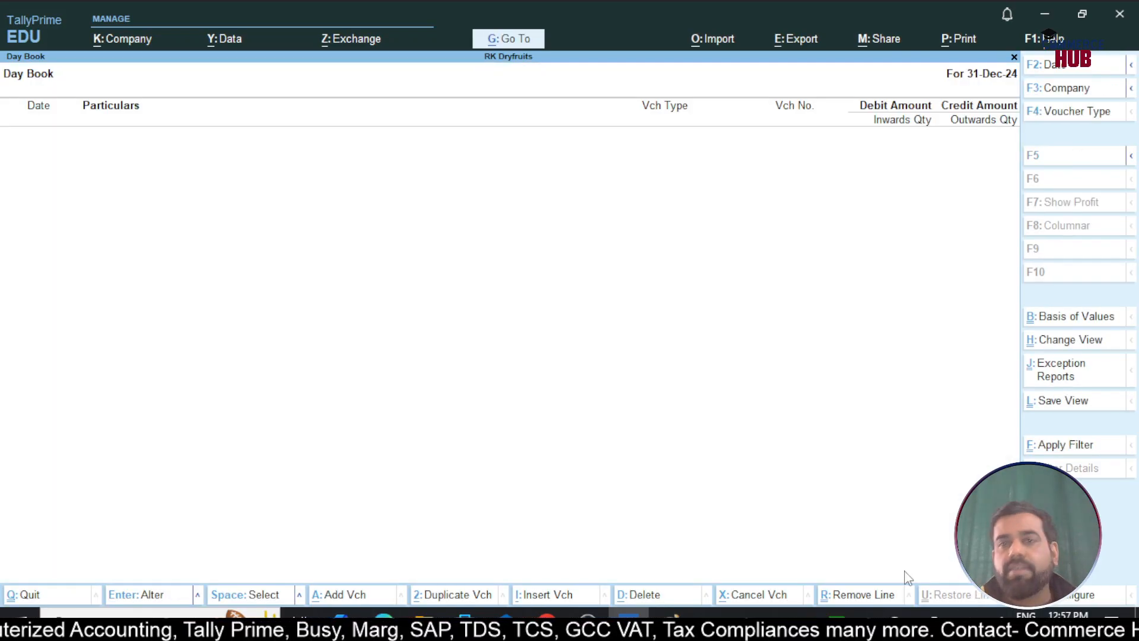
{"action": "key", "text": "Escape"}
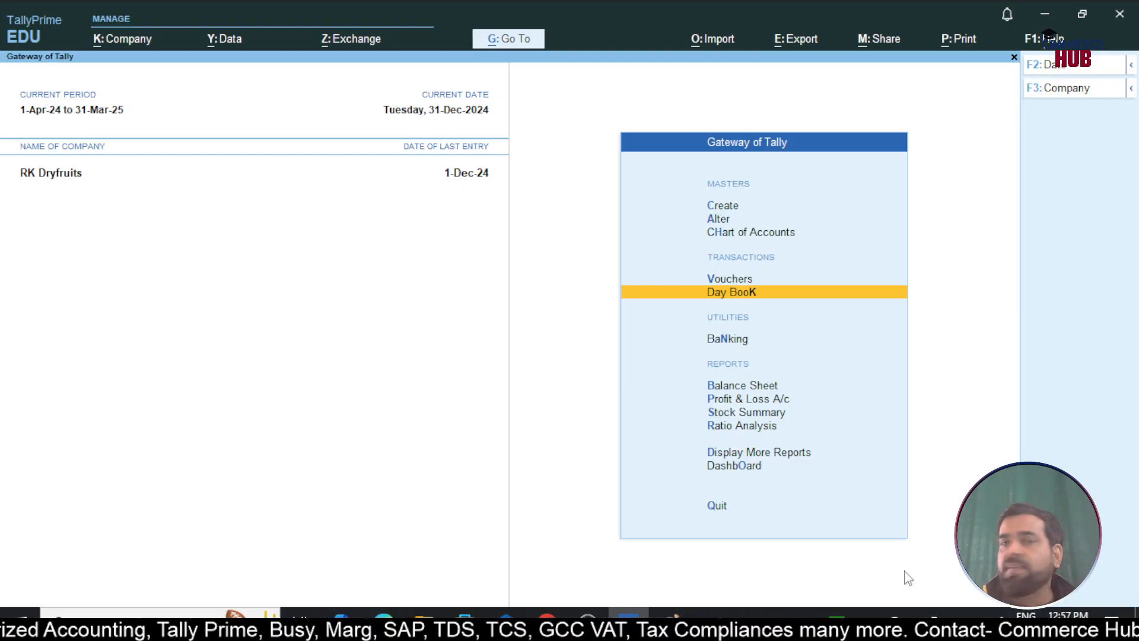
Change the Day Book date to 1-Dec-24 and return to the Gateway
{"action": "key", "text": "Return"}
{"action": "key", "text": "F2"}
{"action": "type", "text": "1.12"}
{"action": "key", "text": "Return"}
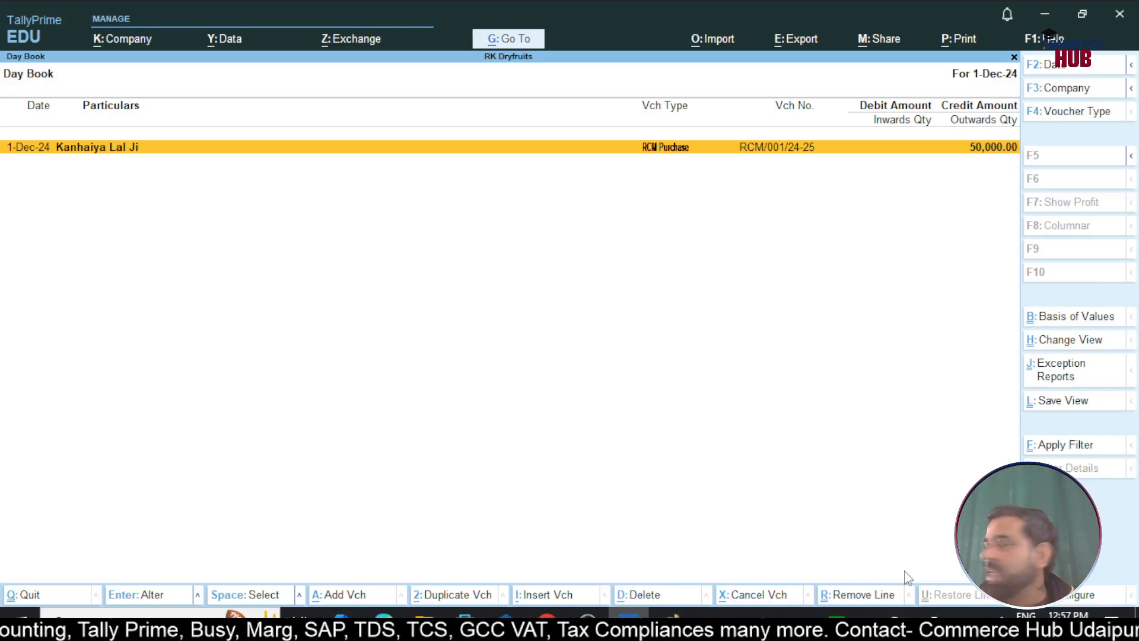
{"action": "key", "text": "Escape"}
{"action": "key", "text": "Escape"}
{"action": "key", "text": "Escape"}
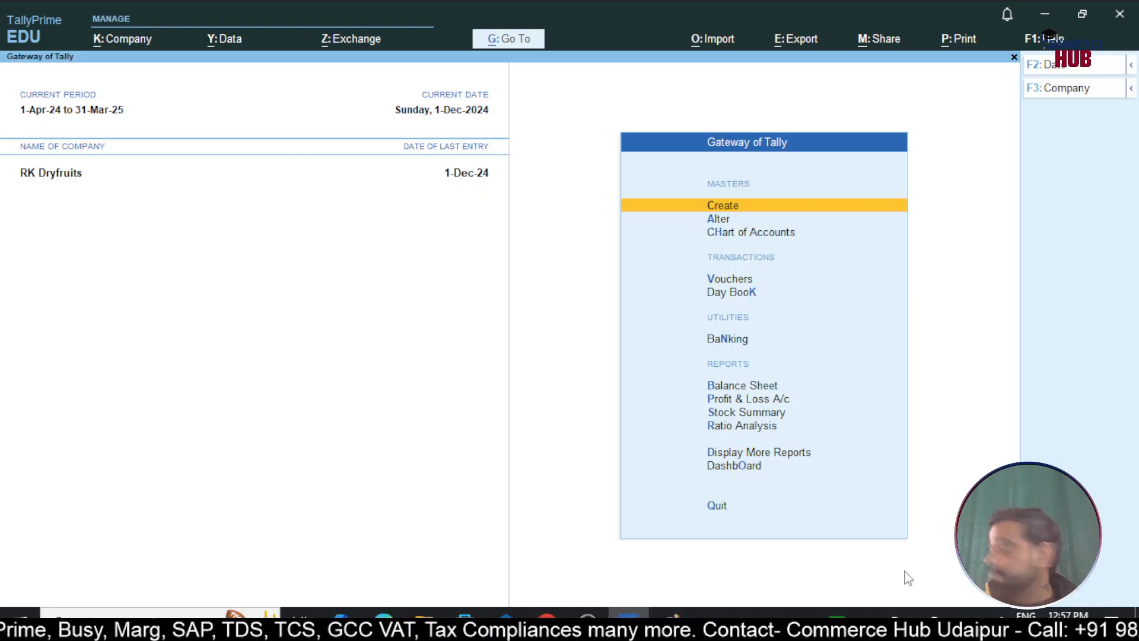
Open GSTR-3B for the period 1-12-2024 to 31-12-2024
{"action": "key", "text": "d"}
{"action": "key", "text": "o"}
{"action": "key", "text": "g"}
{"action": "key", "text": "Down"}
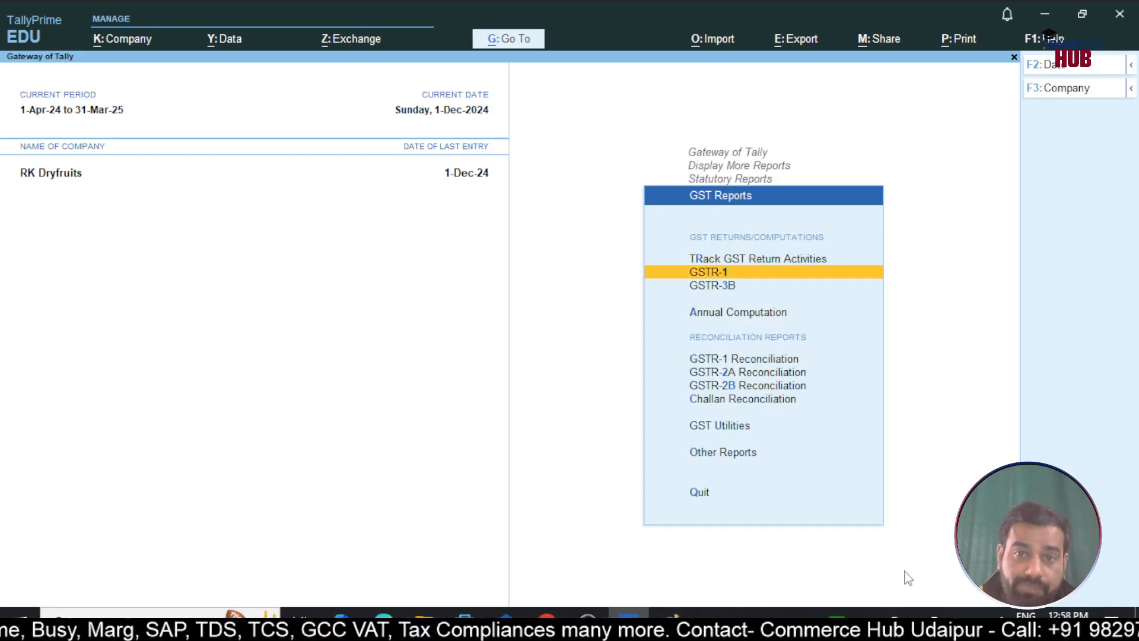
{"action": "key", "text": "Down"}
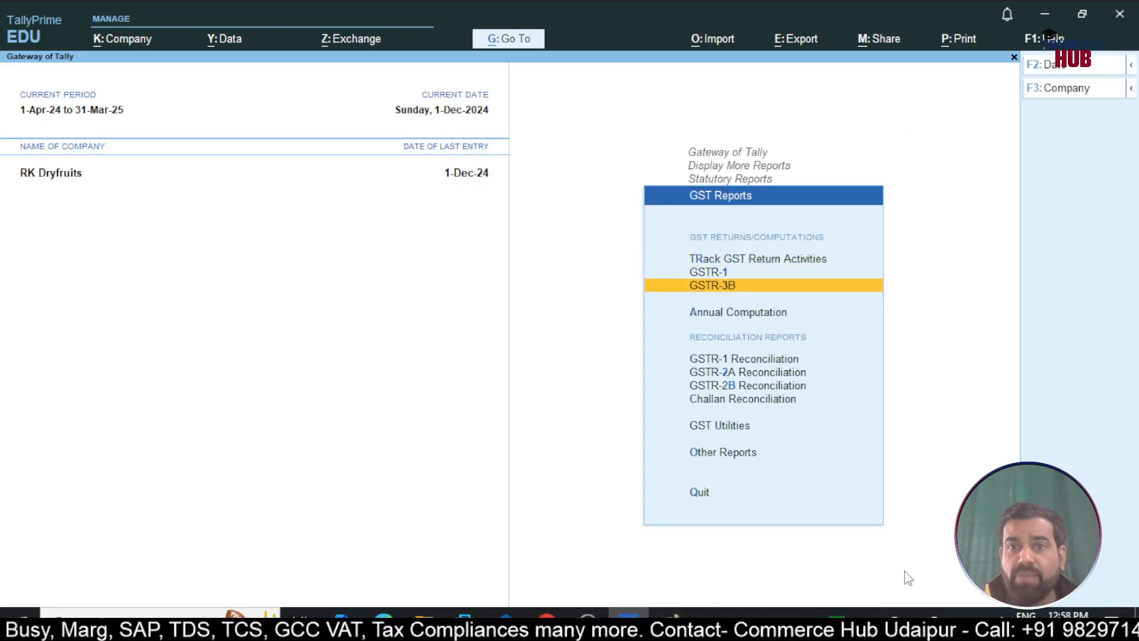
{"action": "key", "text": "Return"}
{"action": "key", "text": "F2"}
{"action": "type", "text": "1-12"}
{"action": "key", "text": "Return"}
{"action": "type", "text": "31-12"}
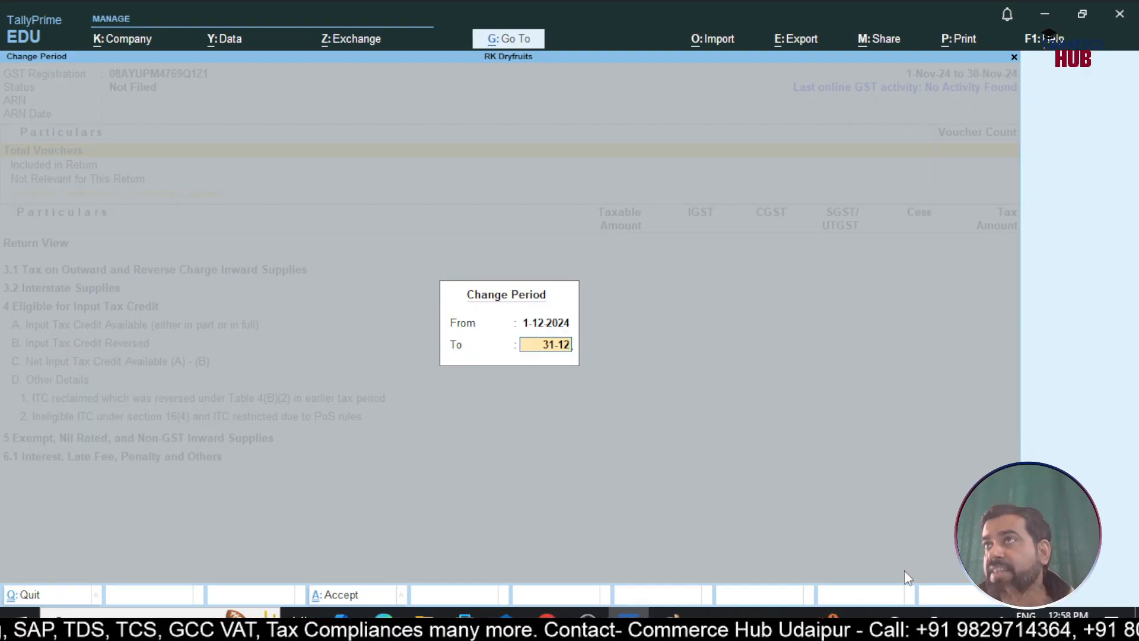
{"action": "key", "text": "Return"}
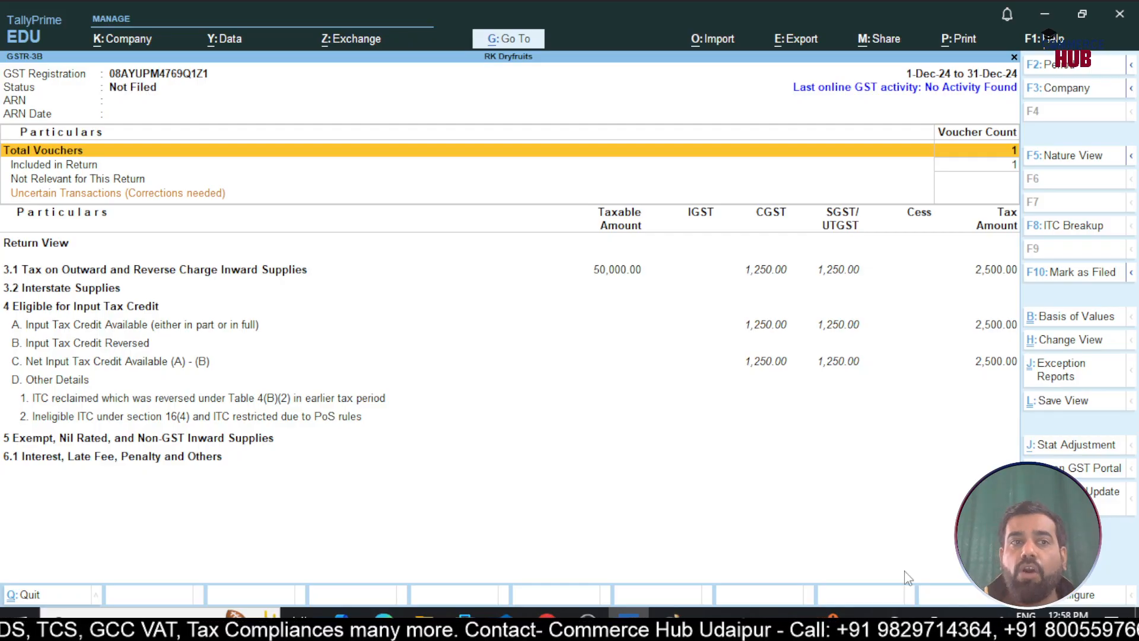
Review the purchase voucher under Included in Return, then close GSTR-3B
{"action": "key", "text": "Down"}
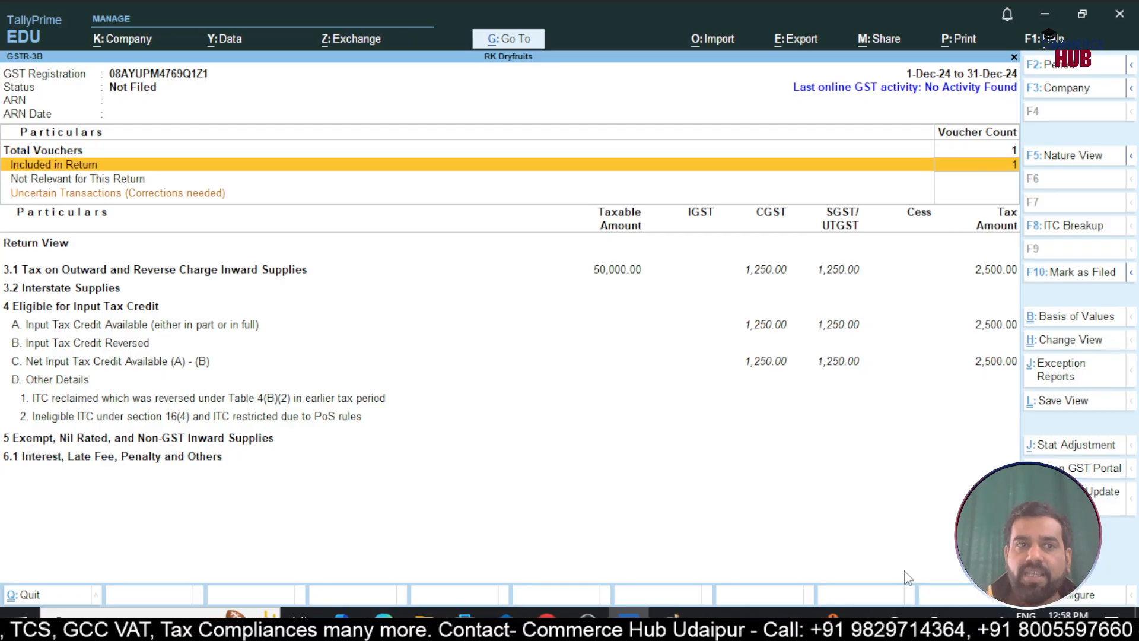
{"action": "key", "text": "Return"}
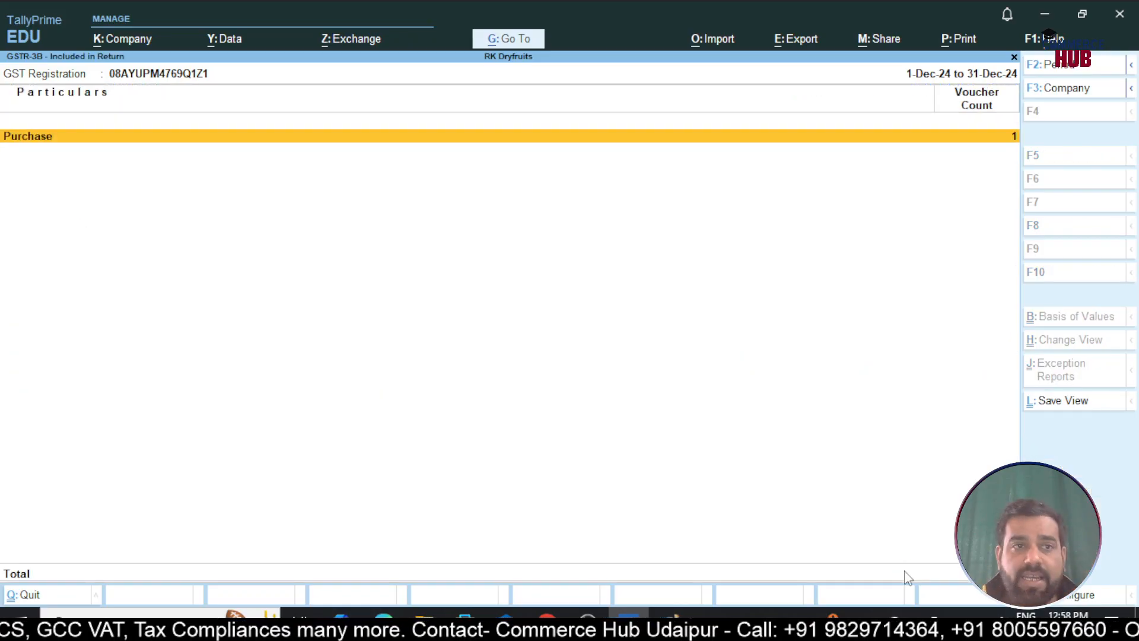
{"action": "key", "text": "Return"}
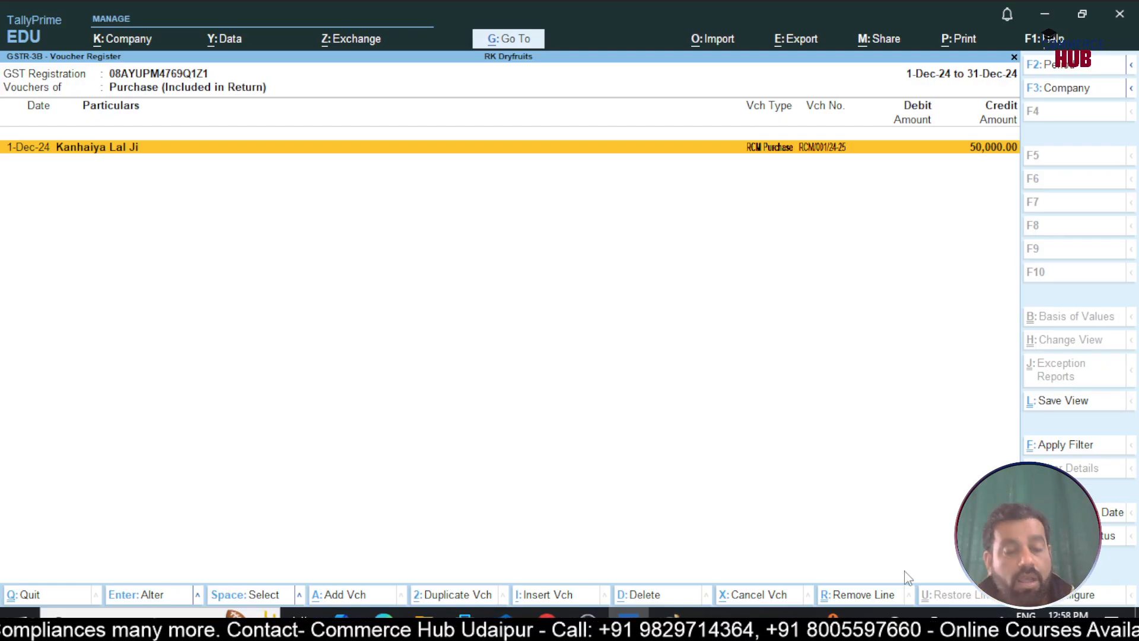
{"action": "key", "text": "Escape"}
{"action": "key", "text": "Escape"}
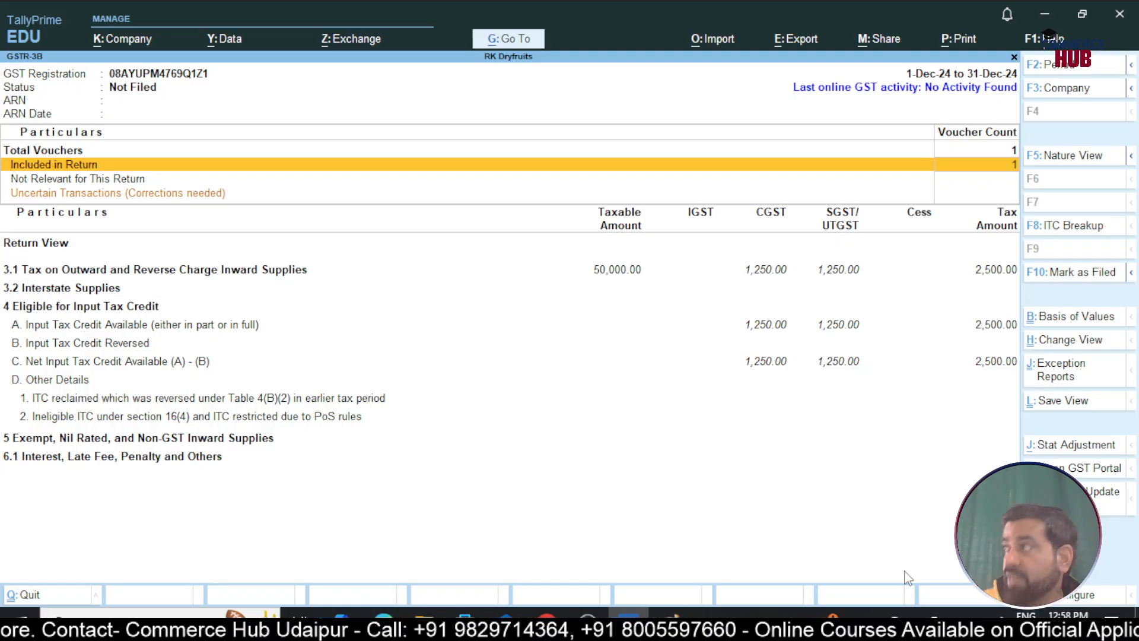
{"action": "key", "text": "Escape"}
Start a 31-12 Payment voucher autofilled as GST Stat Payment for Tax (Reverse Charge)
{"action": "key", "text": "Escape"}
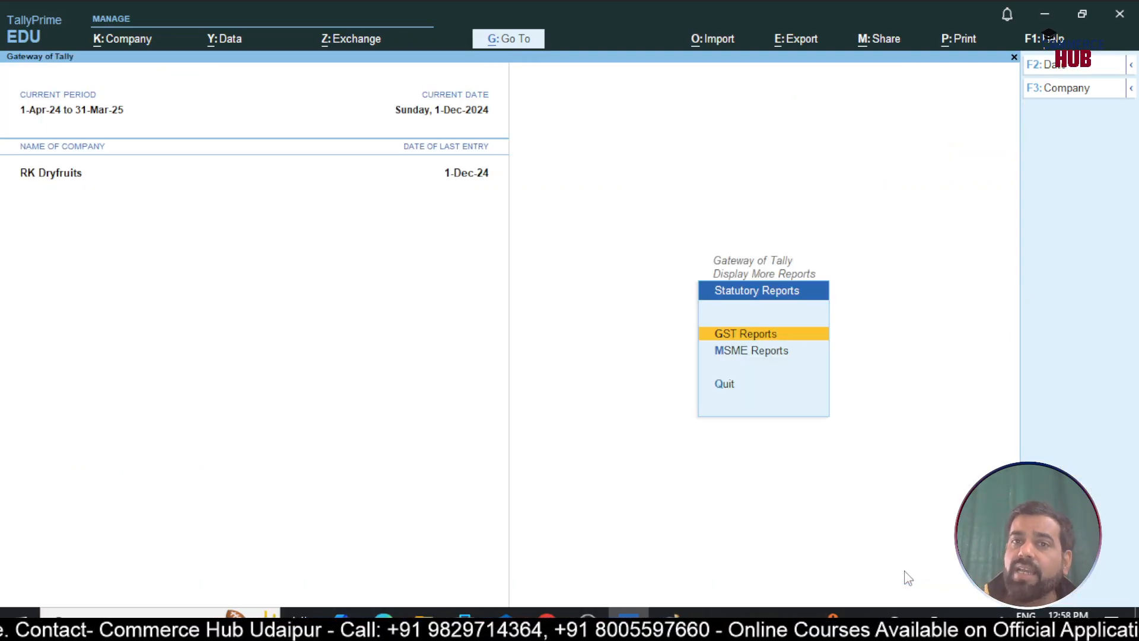
{"action": "key", "text": "Escape"}
{"action": "key", "text": "Escape"}
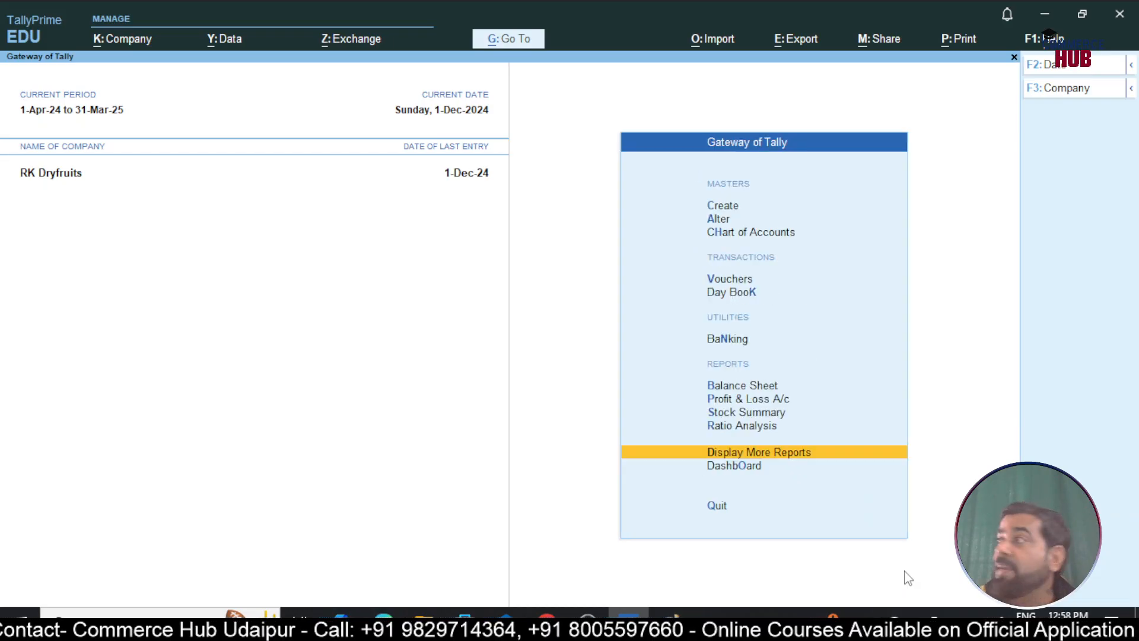
{"action": "key", "text": "Up"}
{"action": "key", "text": "Up"}
{"action": "key", "text": "Up"}
{"action": "key", "text": "Up"}
{"action": "key", "text": "Up"}
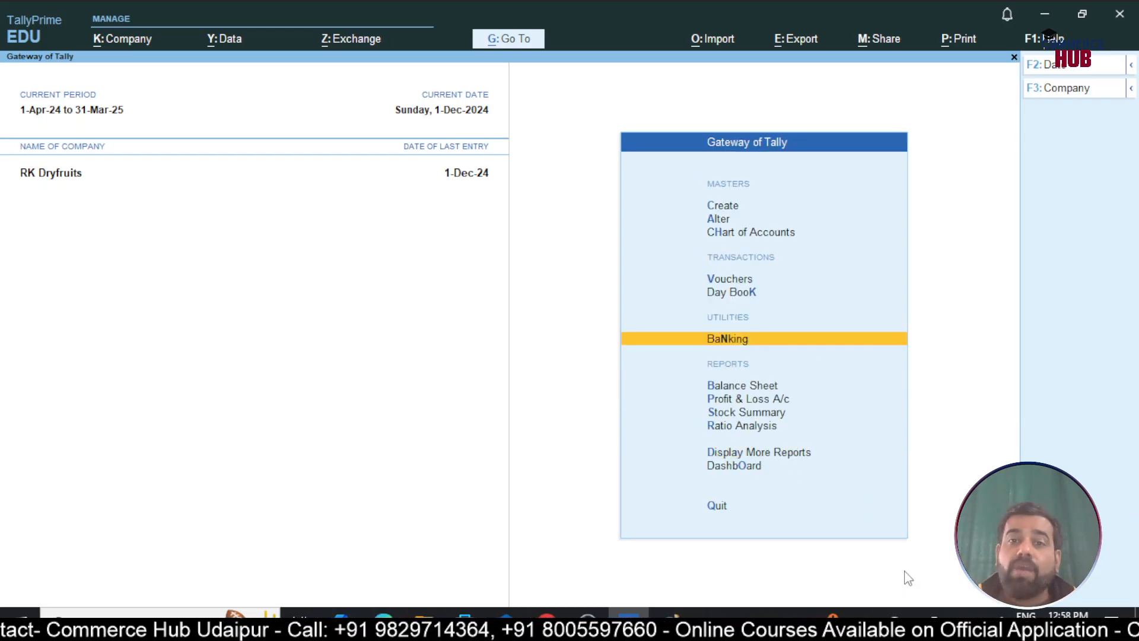
{"action": "key", "text": "Up"}
{"action": "key", "text": "Up"}
{"action": "key", "text": "Return"}
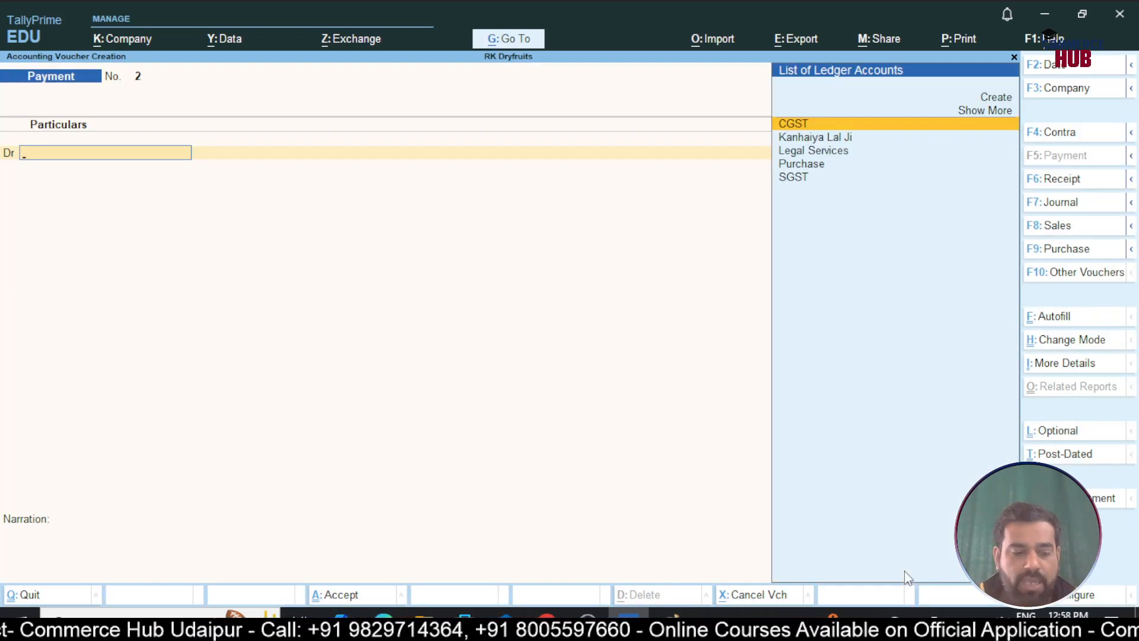
{"action": "key", "text": "F2"}
{"action": "type", "text": "31-12"}
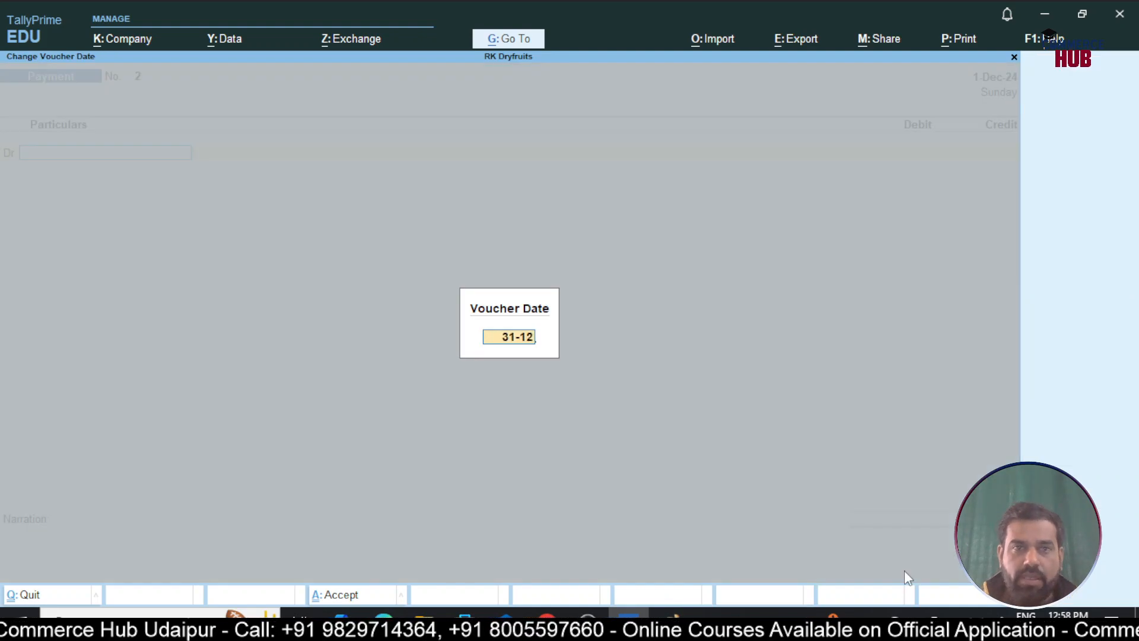
{"action": "key", "text": "Return"}
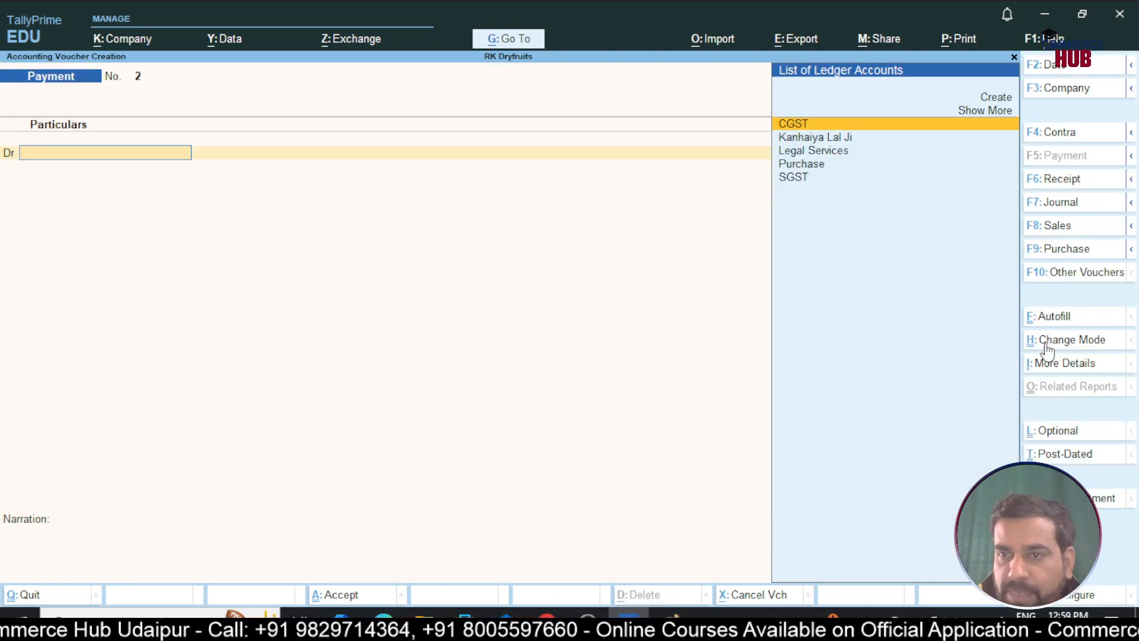
{"action": "left_click", "coordinate": [1062, 315]}
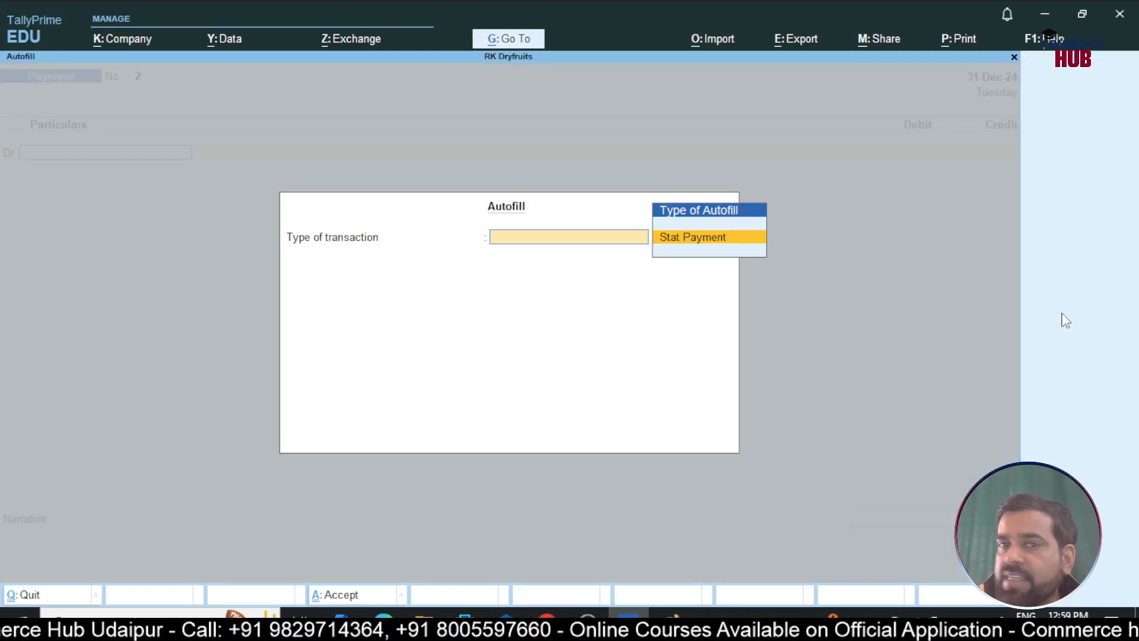
{"action": "key", "text": "Return"}
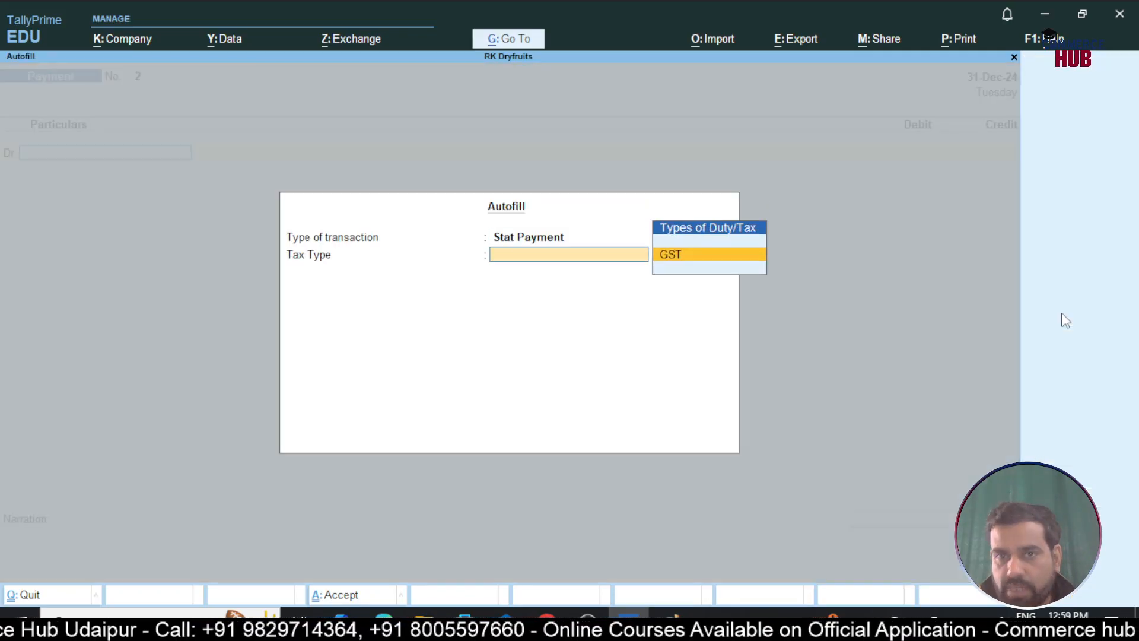
{"action": "key", "text": "Return"}
{"action": "key", "text": "Up"}
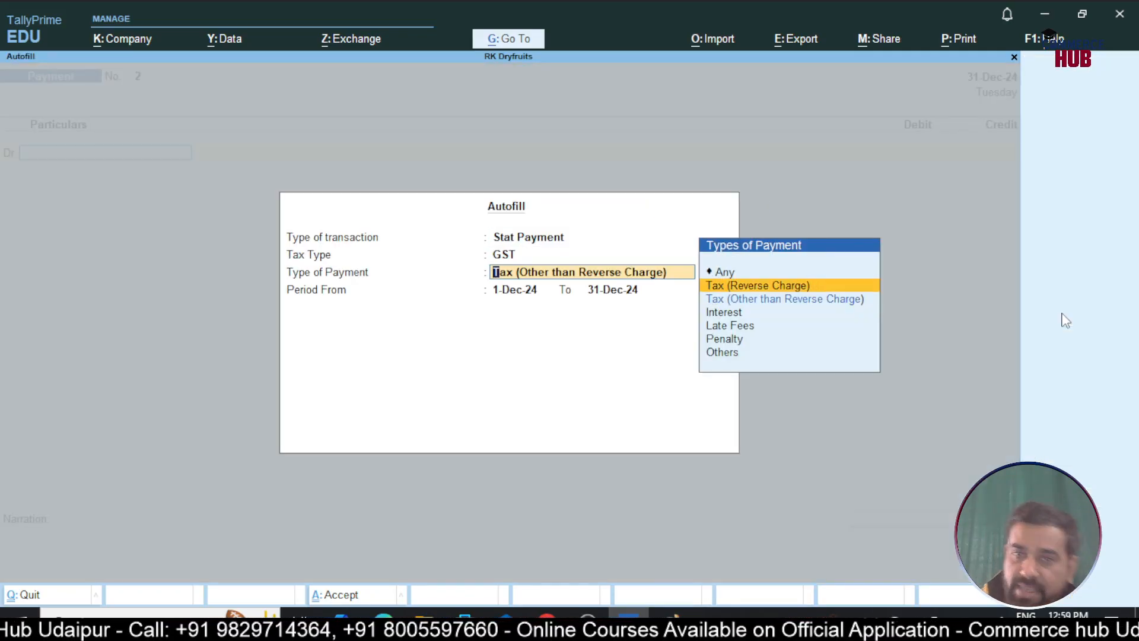
{"action": "key", "text": "Return"}
{"action": "key", "text": "Return"}
{"action": "key", "text": "Return"}
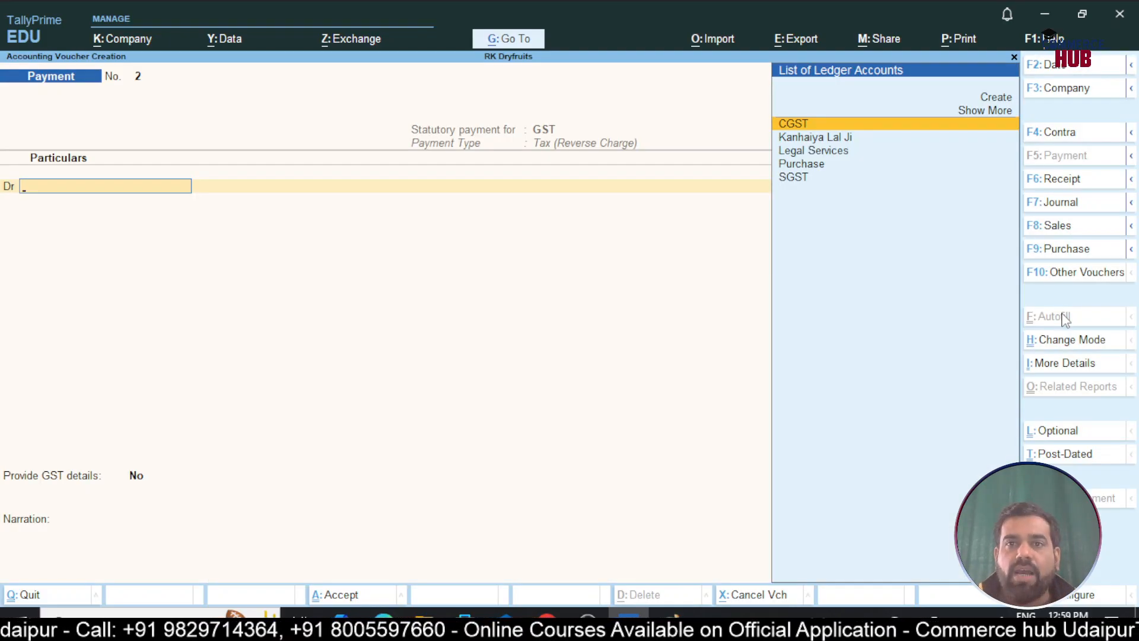
Debit CGST 1,250 and add SGST as the second debit ledger
{"action": "key", "text": "Return"}
{"action": "type", "text": "1250"}
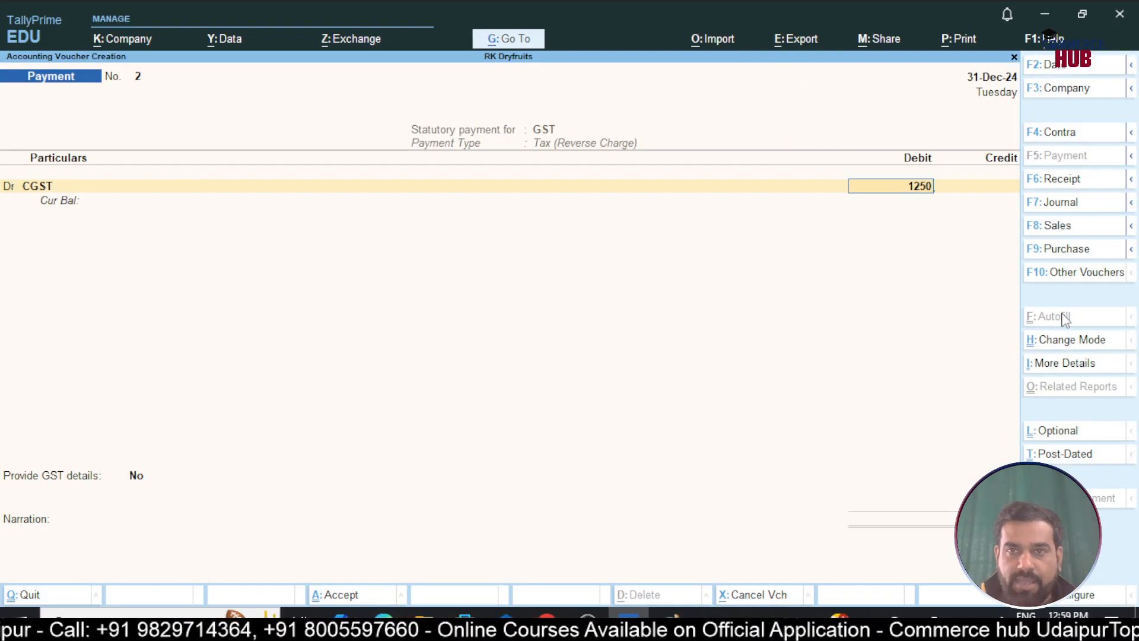
{"action": "key", "text": "Return"}
{"action": "key", "text": "d"}
{"action": "key", "text": "Return"}
{"action": "type", "text": "sg"}
{"action": "key", "text": "Return"}
Debit SGST 1,250 and credit HDFC Bank by cheque number 123450
{"action": "type", "text": "1250"}
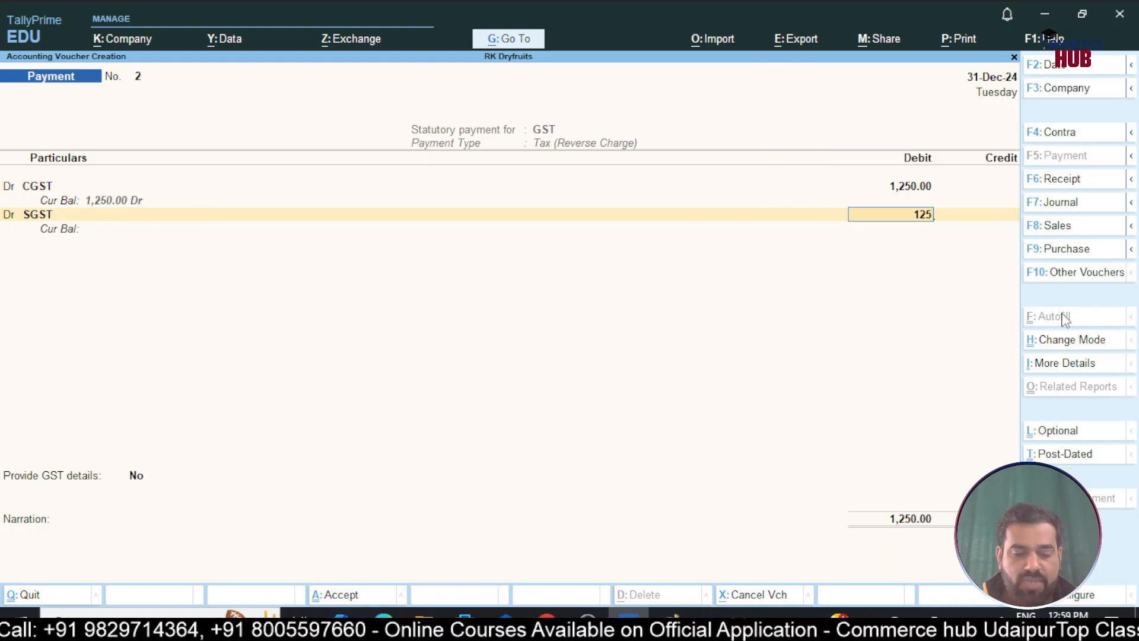
{"action": "key", "text": "Return"}
{"action": "key", "text": "Return"}
{"action": "key", "text": "Return"}
{"action": "key", "text": "Return"}
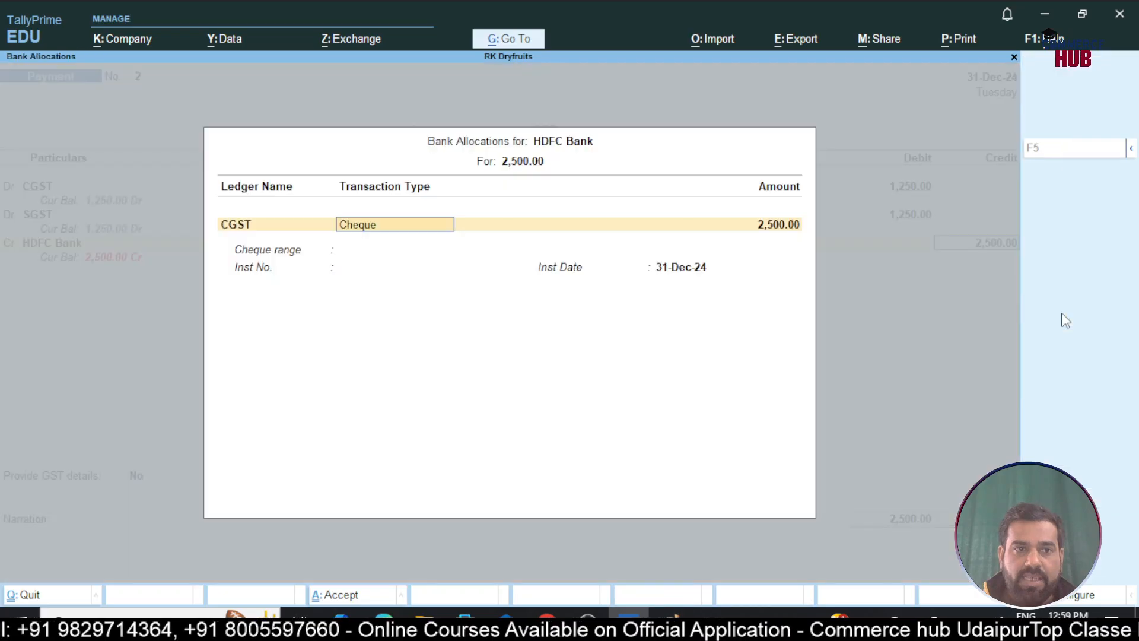
{"action": "key", "text": "Return"}
{"action": "key", "text": "Return"}
{"action": "type", "text": "123450"}
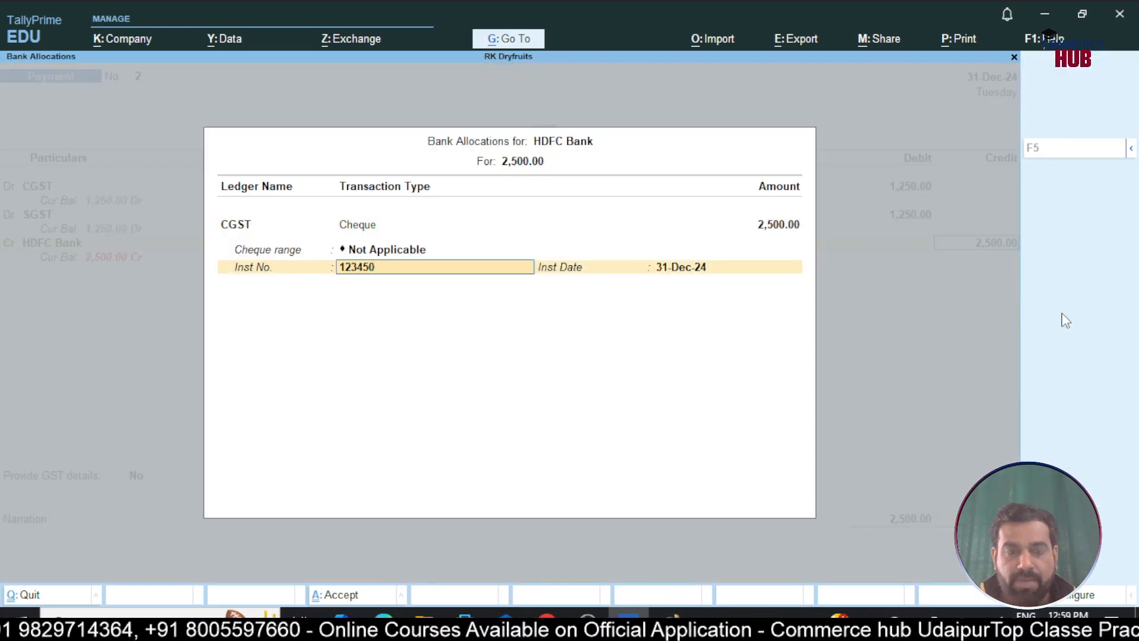
{"action": "key", "text": "Return"}
{"action": "key", "text": "Return"}
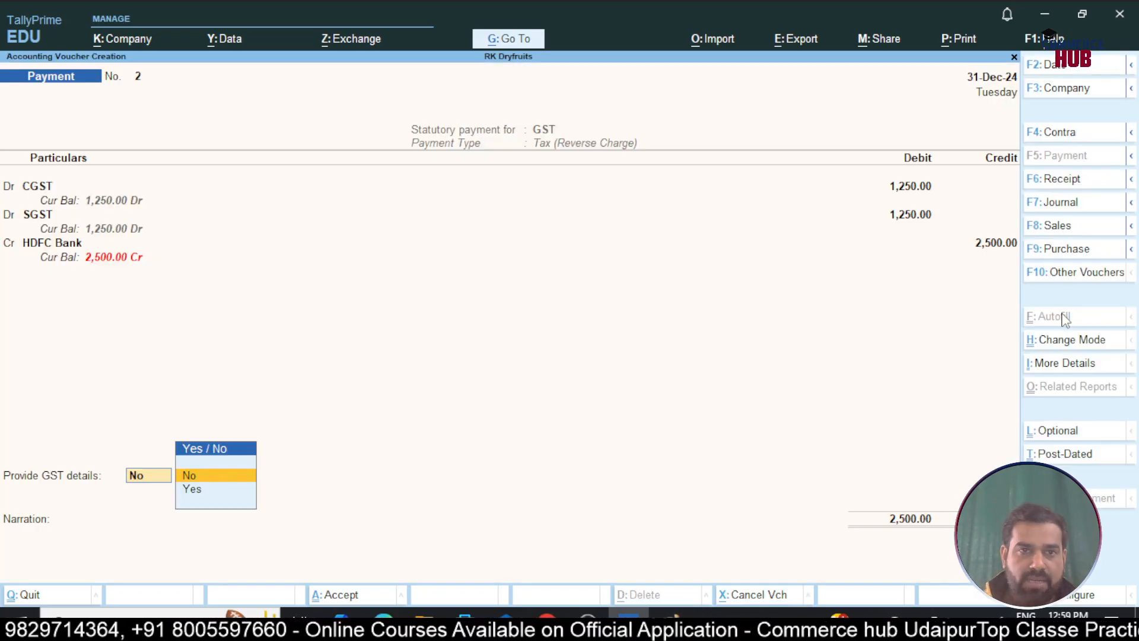
{"action": "key", "text": "Down"}
Add GST details (Cheque, HDFC Bank, instrument 123450 dated 31-12) and save the voucher
{"action": "key", "text": "Return"}
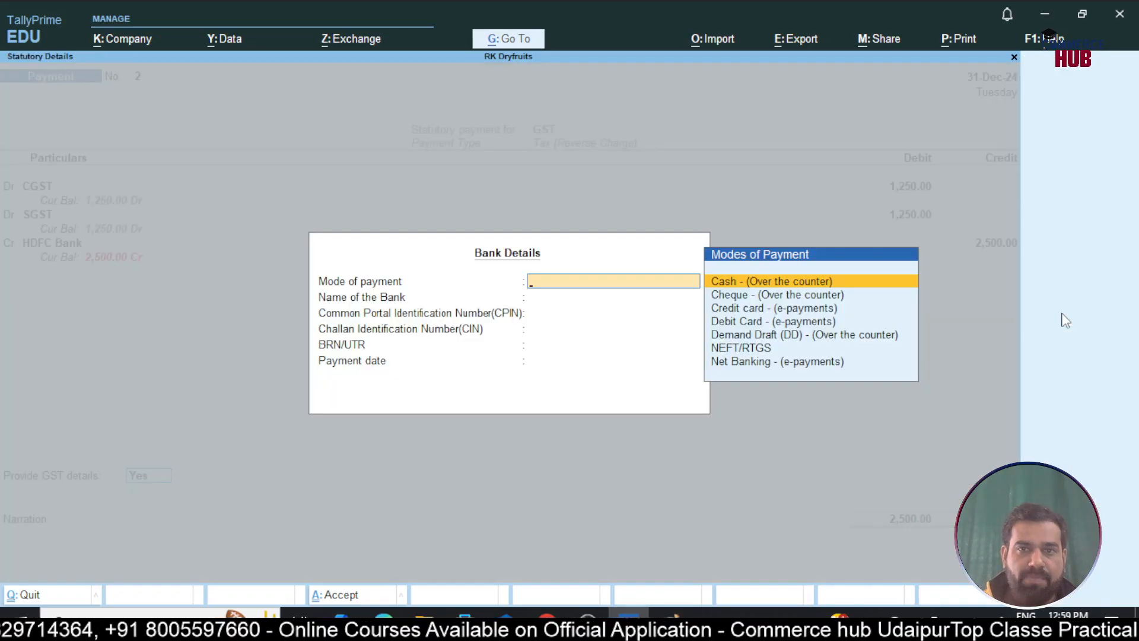
{"action": "key", "text": "Down"}
{"action": "key", "text": "Return"}
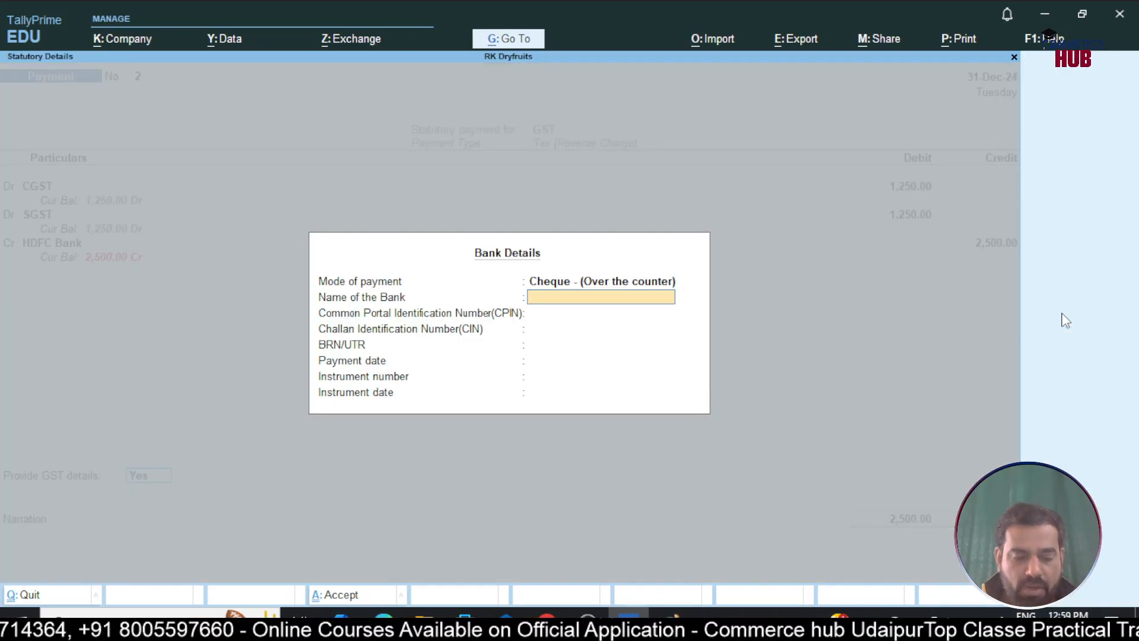
{"action": "type", "text": "HDFC Bank"}
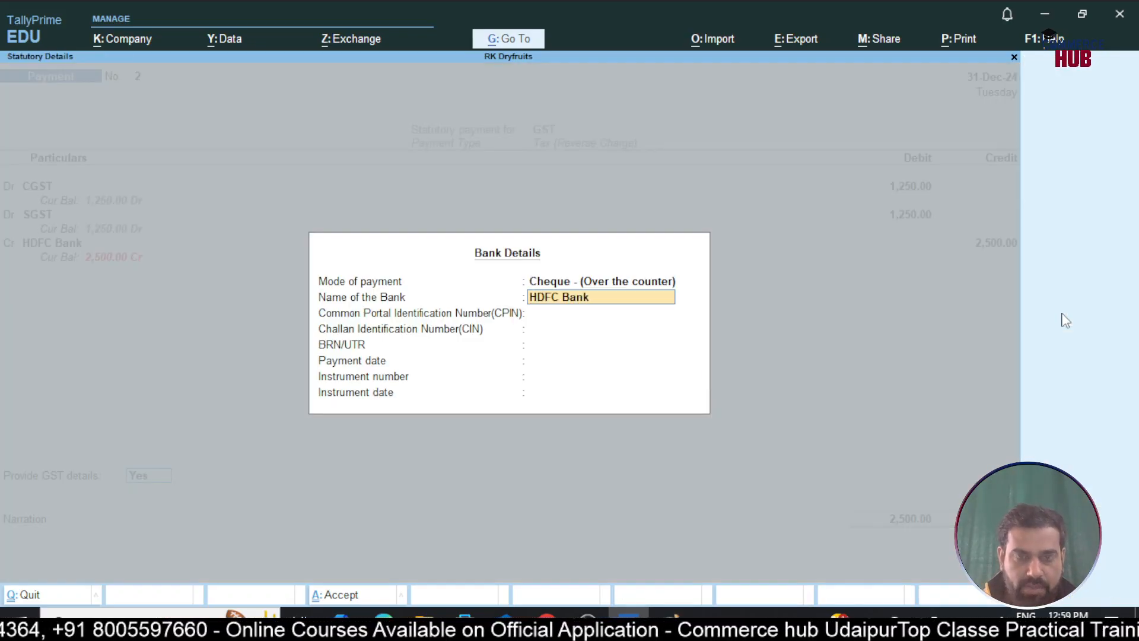
{"action": "key", "text": "Return"}
{"action": "key", "text": "Return"}
{"action": "key", "text": "Return"}
{"action": "key", "text": "Return"}
{"action": "key", "text": "Return"}
{"action": "type", "text": "1235"}
{"action": "key", "text": "BackSpace"}
{"action": "type", "text": "450"}
{"action": "key", "text": "Return"}
{"action": "type", "text": "31-12"}
{"action": "key", "text": "Return"}
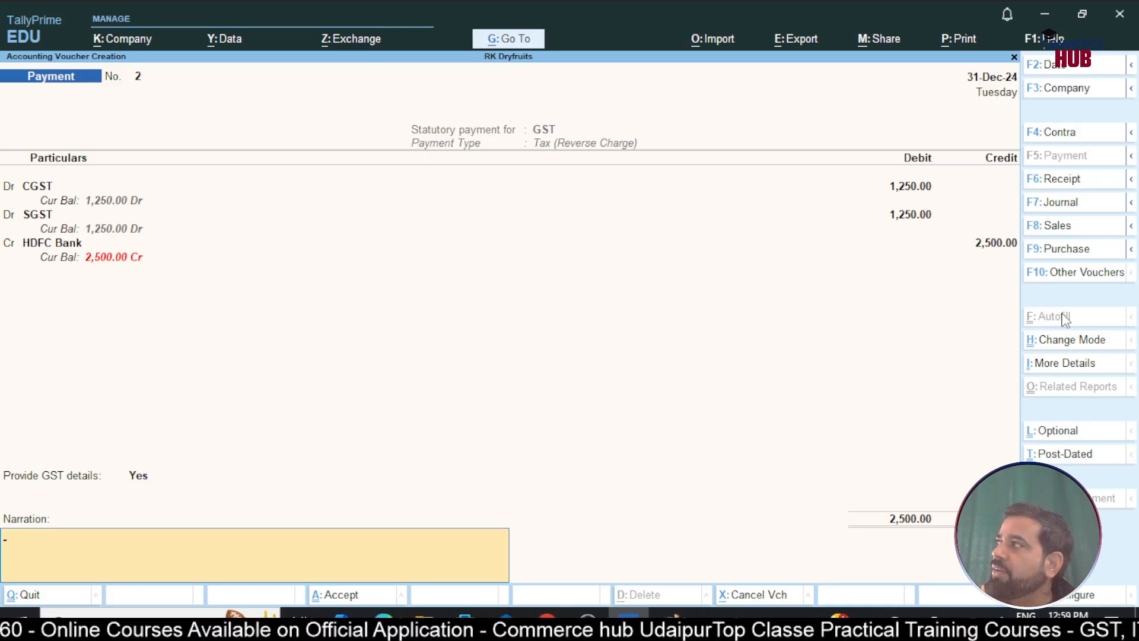
{"action": "key", "text": "Return"}
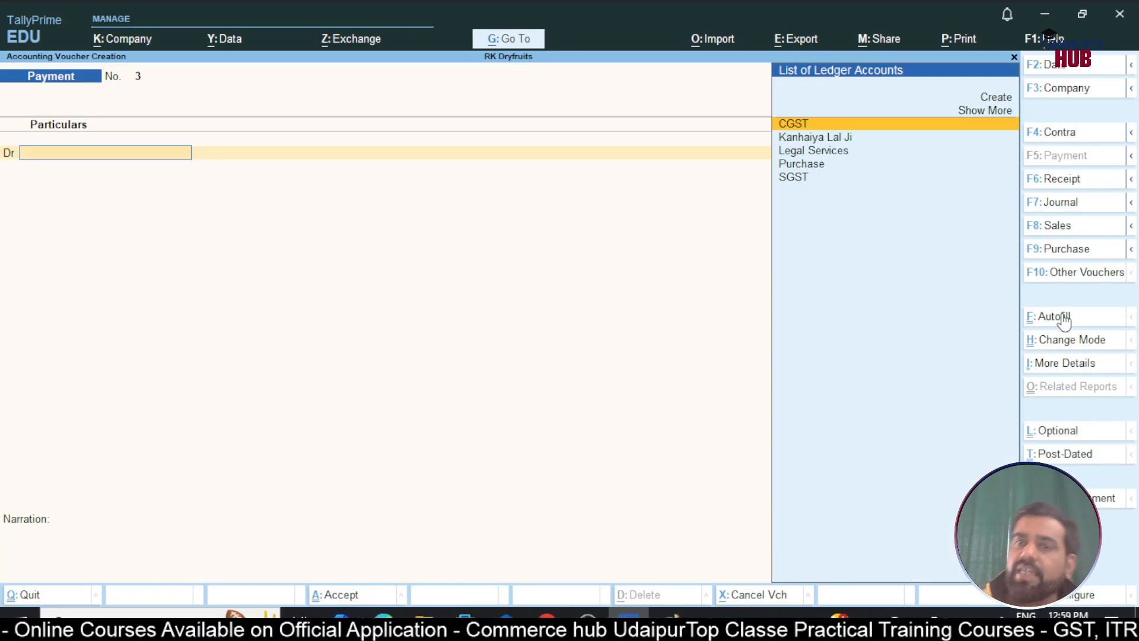
Check in the Balance Sheet that Duties & Taxes holds CGST and SGST of 1,250 each
{"action": "key", "text": "Escape"}
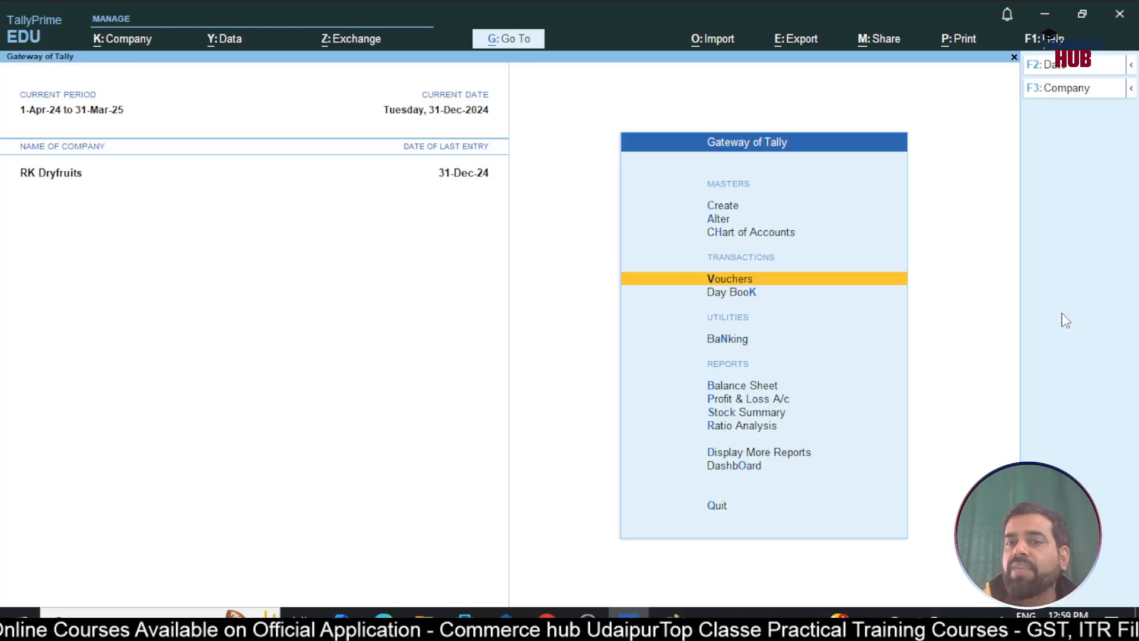
{"action": "key", "text": "b"}
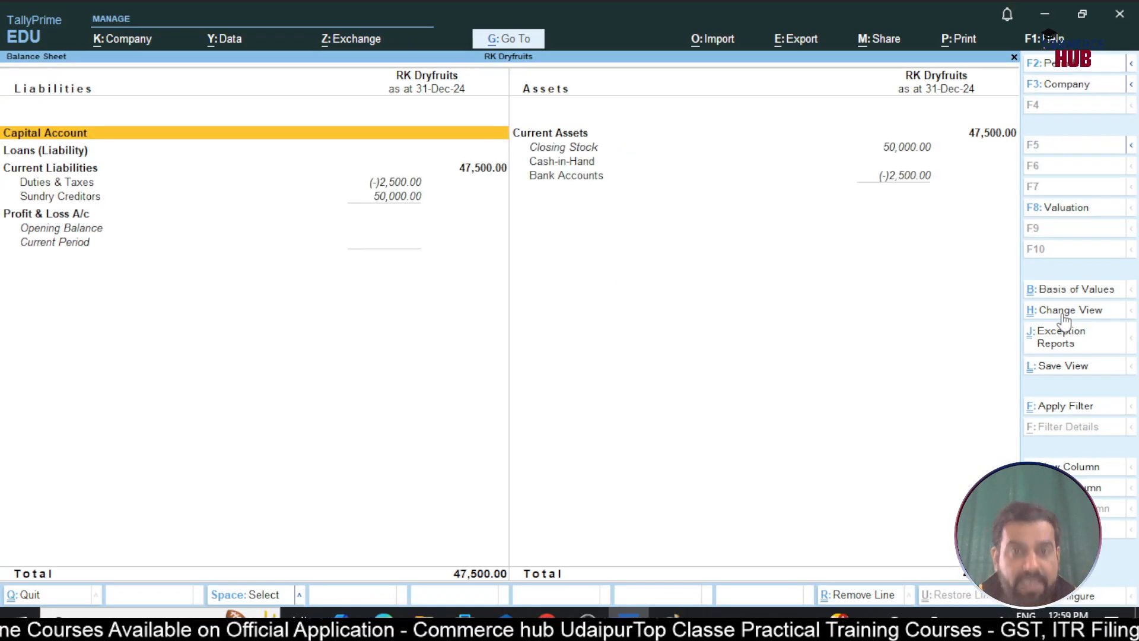
{"action": "key", "text": "Down"}
{"action": "key", "text": "Down"}
{"action": "key", "text": "Down"}
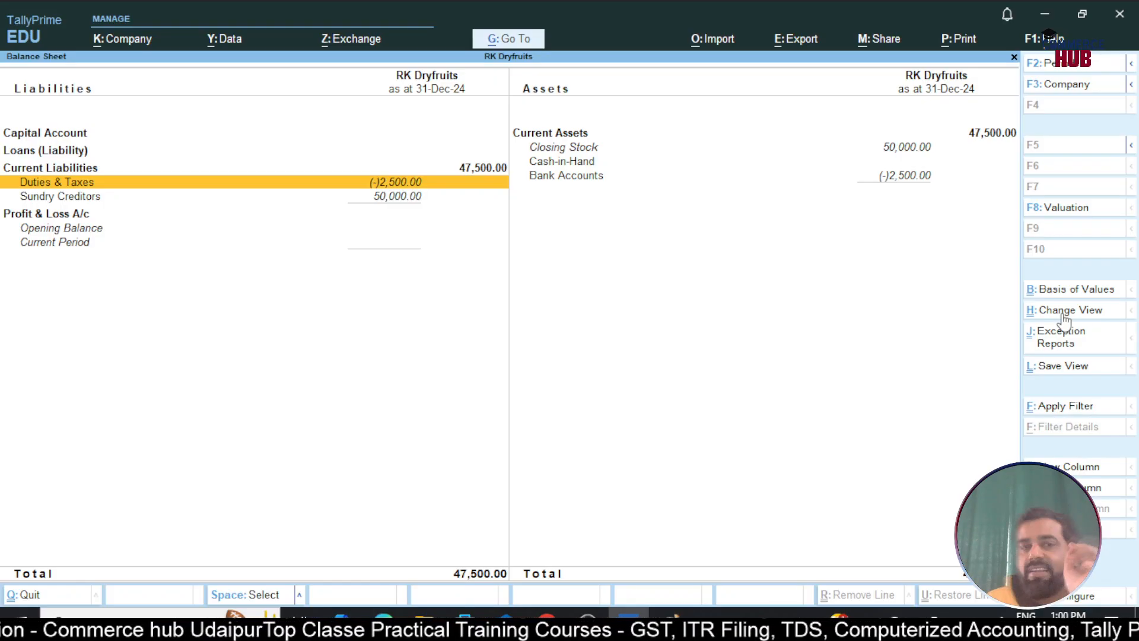
{"action": "key", "text": "Return"}
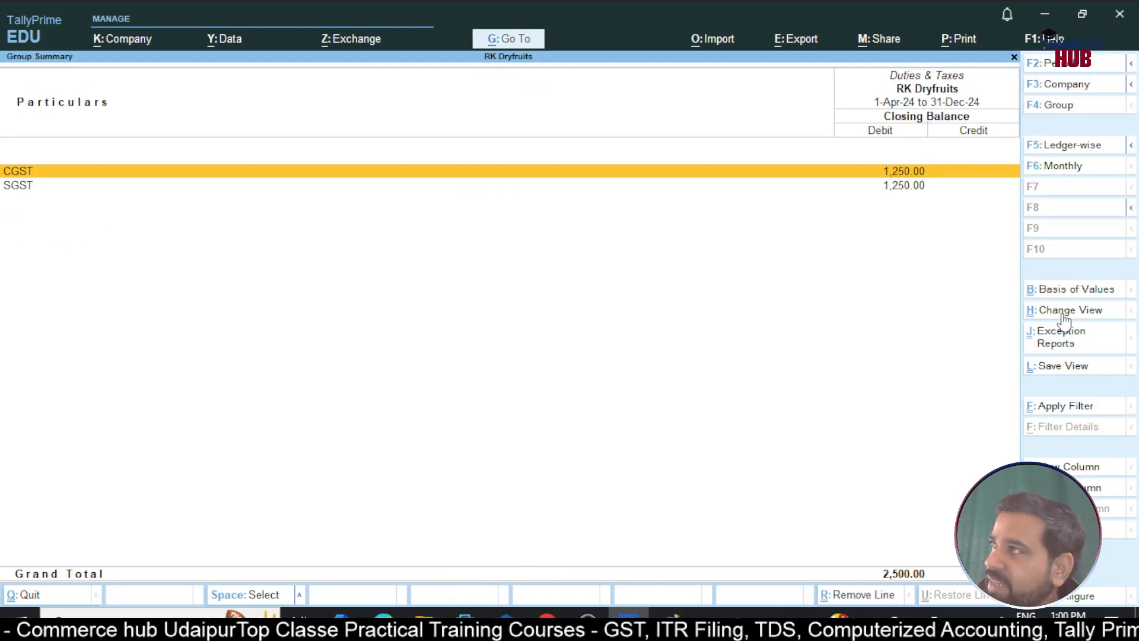
{"action": "key", "text": "Escape"}
{"action": "key", "text": "Escape"}
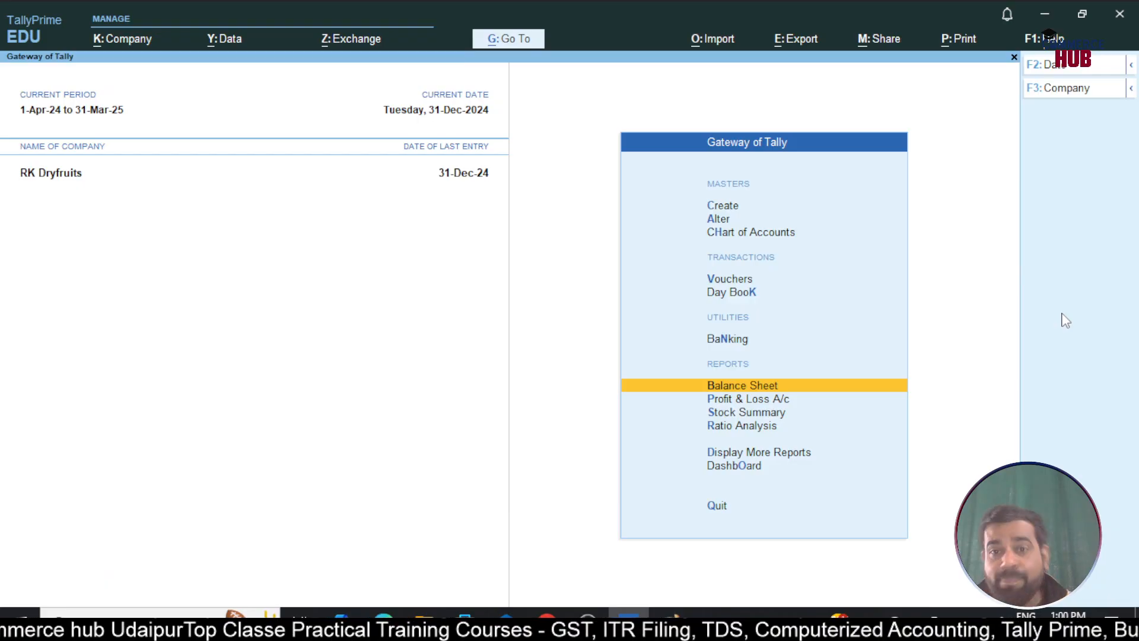
Bring up the GST Reports list under Statutory Reports
{"action": "key", "text": "d"}
{"action": "key", "text": "u"}
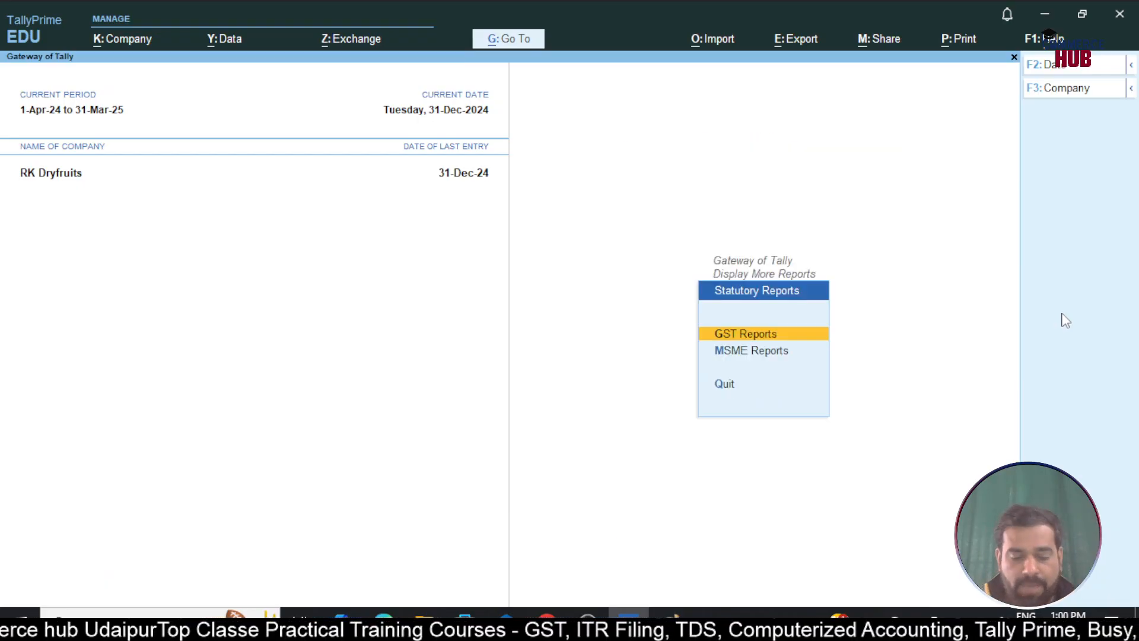
{"action": "key", "text": "Return"}
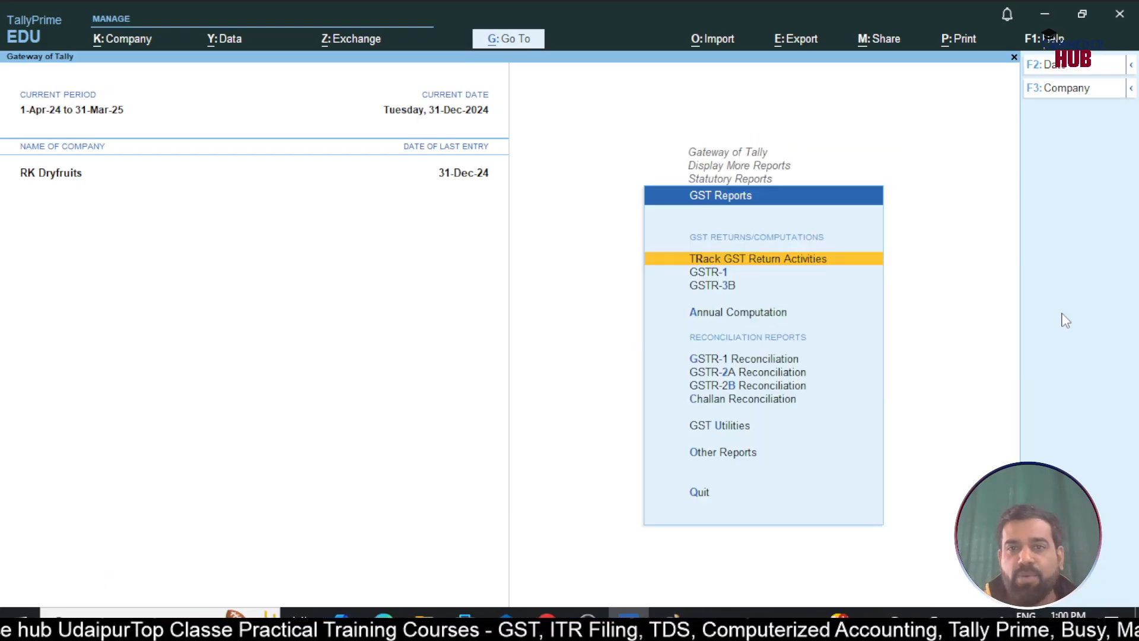
Review the HDFC Bank GST payment in the GST Challan Reconciliation report, then close it
{"action": "key", "text": "Down"}
{"action": "key", "text": "Down"}
{"action": "key", "text": "Down"}
{"action": "key", "text": "Down"}
{"action": "key", "text": "Down"}
{"action": "key", "text": "Down"}
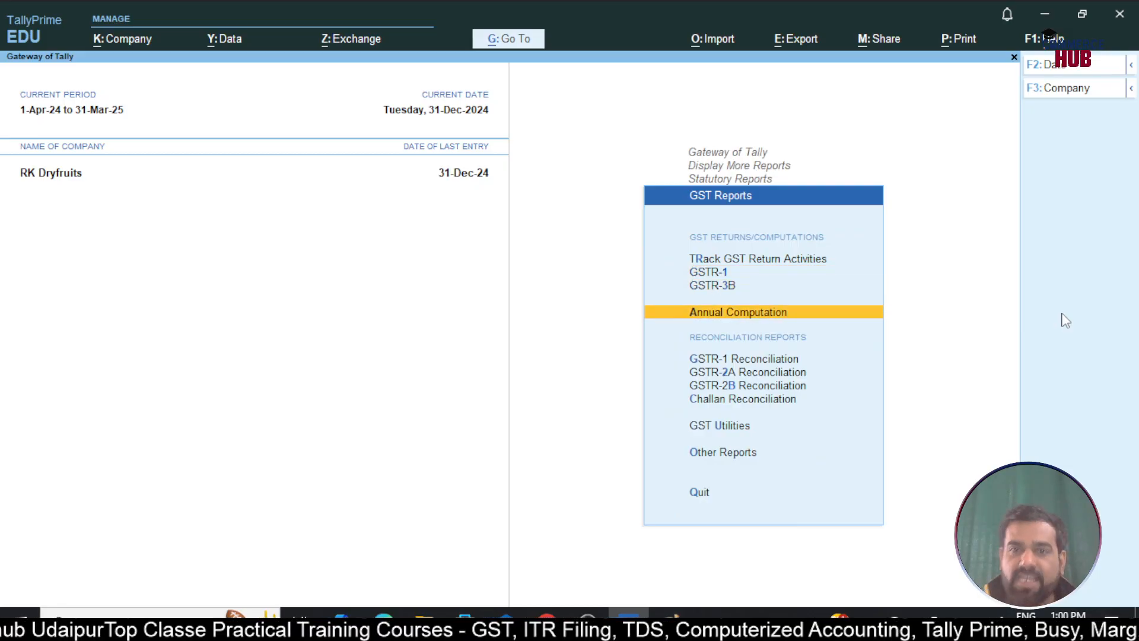
{"action": "key", "text": "Down"}
{"action": "key", "text": "Return"}
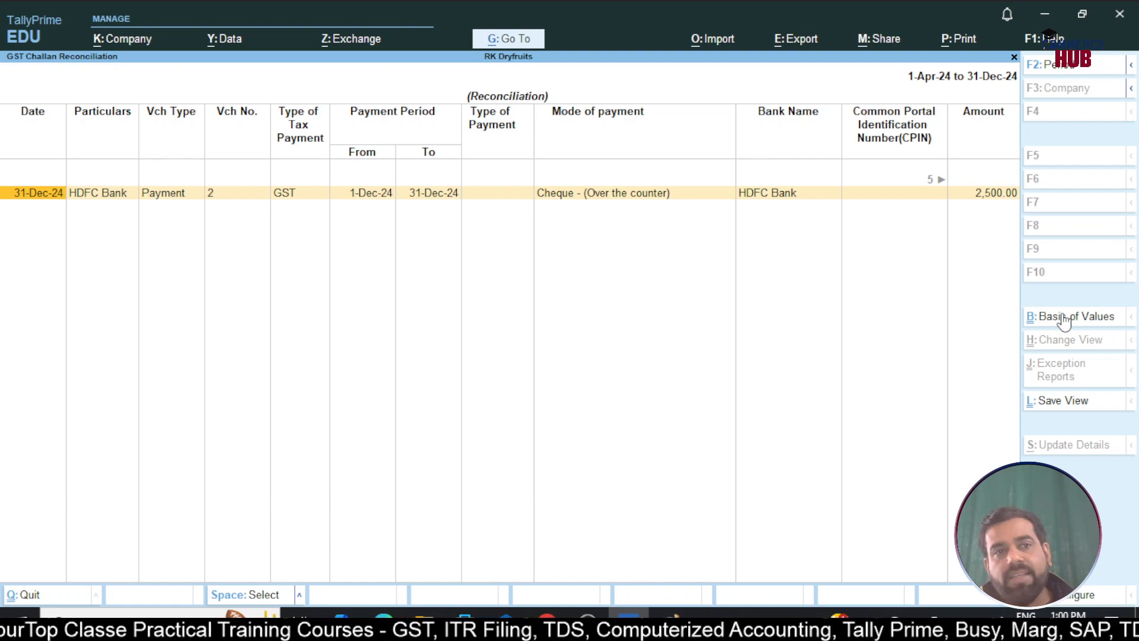
{"action": "key", "text": "Escape"}
{"action": "key", "text": "Escape"}
{"action": "key", "text": "Escape"}
{"action": "key", "text": "Escape"}
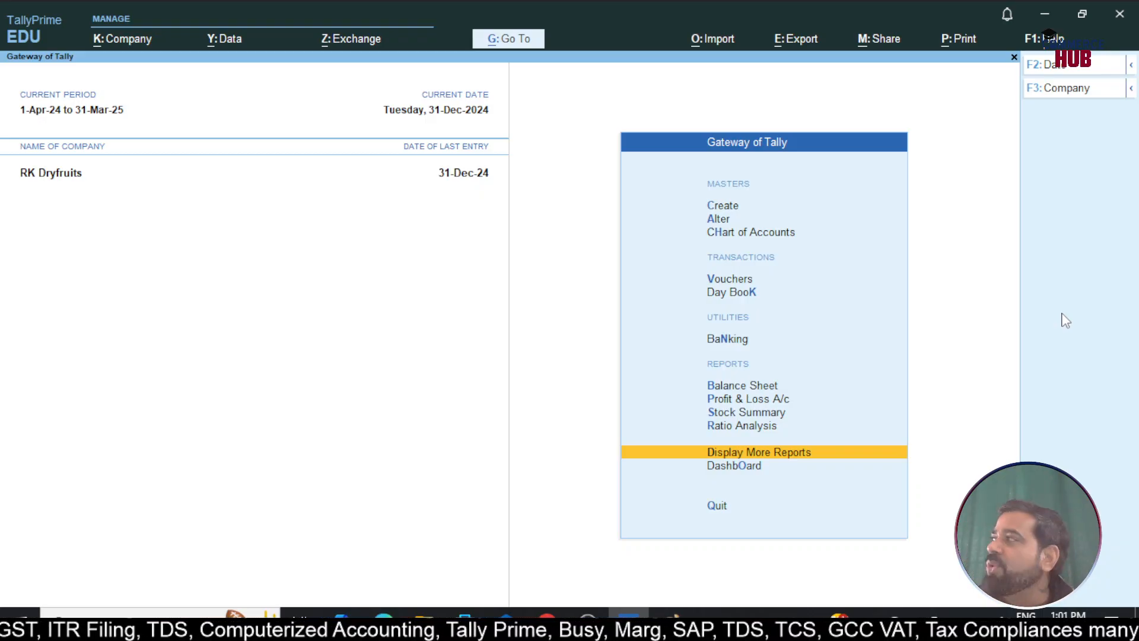
{"action": "key", "text": "Return"}
{"action": "key", "text": "Down"}
{"action": "key", "text": "Down"}
{"action": "key", "text": "Down"}
{"action": "key", "text": "Down"}
{"action": "key", "text": "Down"}
{"action": "key", "text": "Down"}
{"action": "key", "text": "Down"}
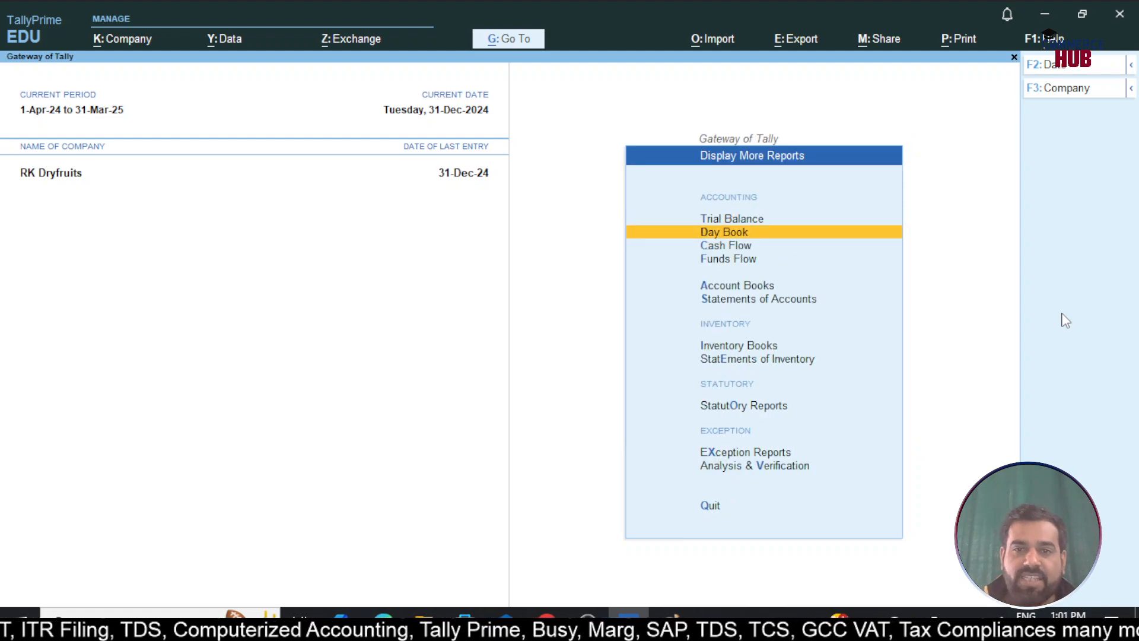
{"action": "key", "text": "Down"}
{"action": "key", "text": "Down"}
{"action": "key", "text": "Up"}
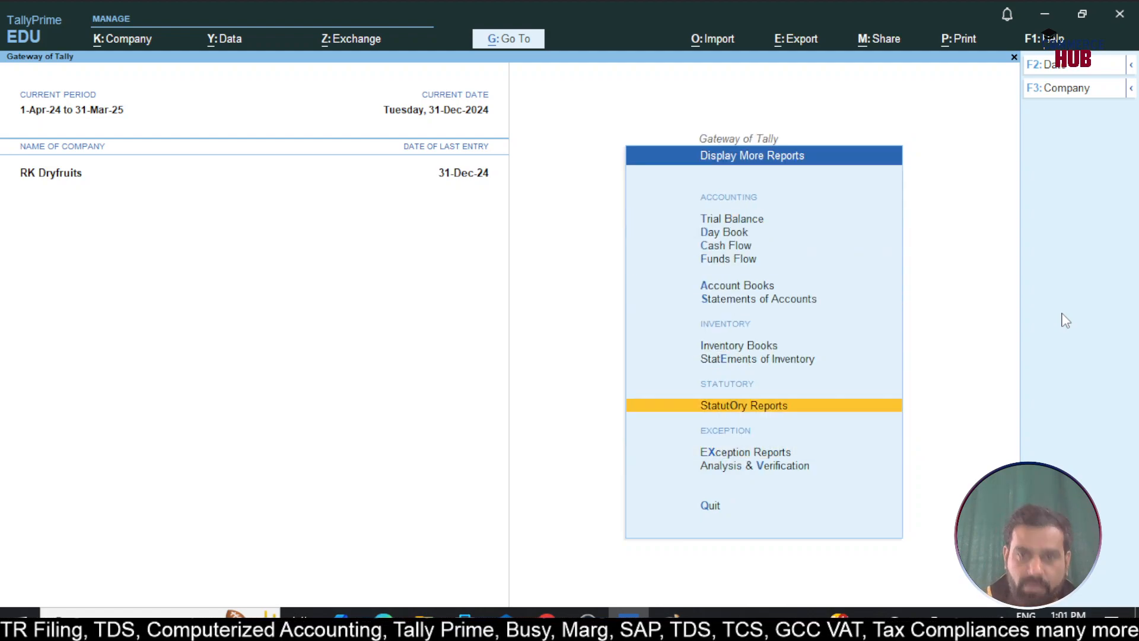
{"action": "key", "text": "Return"}
{"action": "key", "text": "Down"}
{"action": "key", "text": "Up"}
{"action": "key", "text": "Return"}
{"action": "key", "text": "Down"}
{"action": "key", "text": "Down"}
{"action": "key", "text": "Down"}
{"action": "key", "text": "Down"}
{"action": "key", "text": "Down"}
{"action": "key", "text": "Down"}
{"action": "key", "text": "Down"}
{"action": "key", "text": "Down"}
{"action": "key", "text": "Down"}
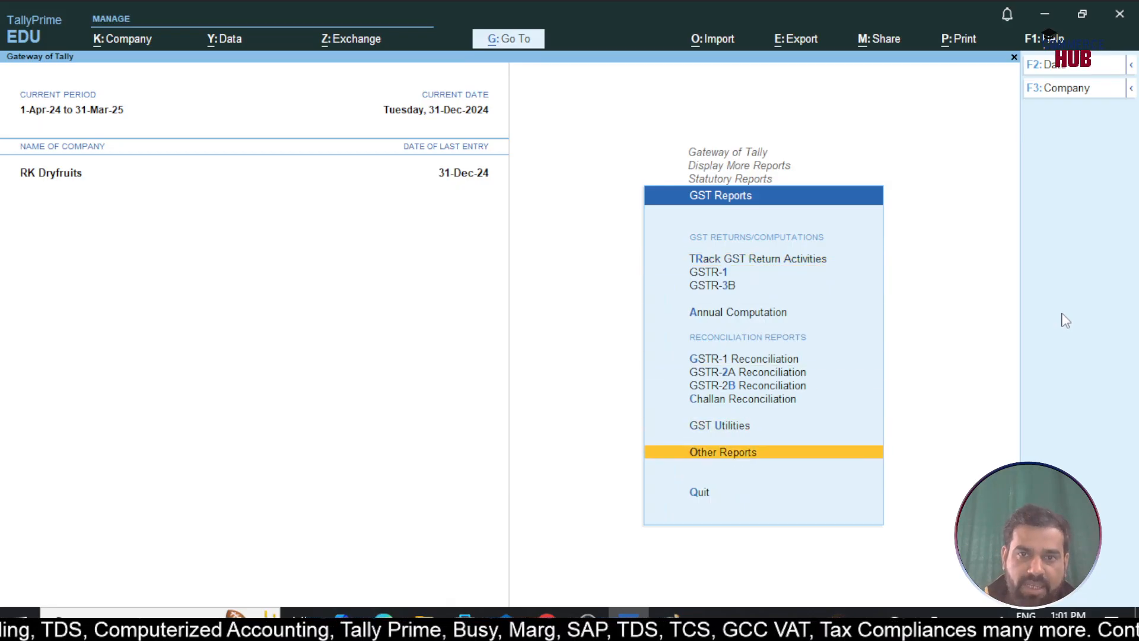
{"action": "key", "text": "Return"}
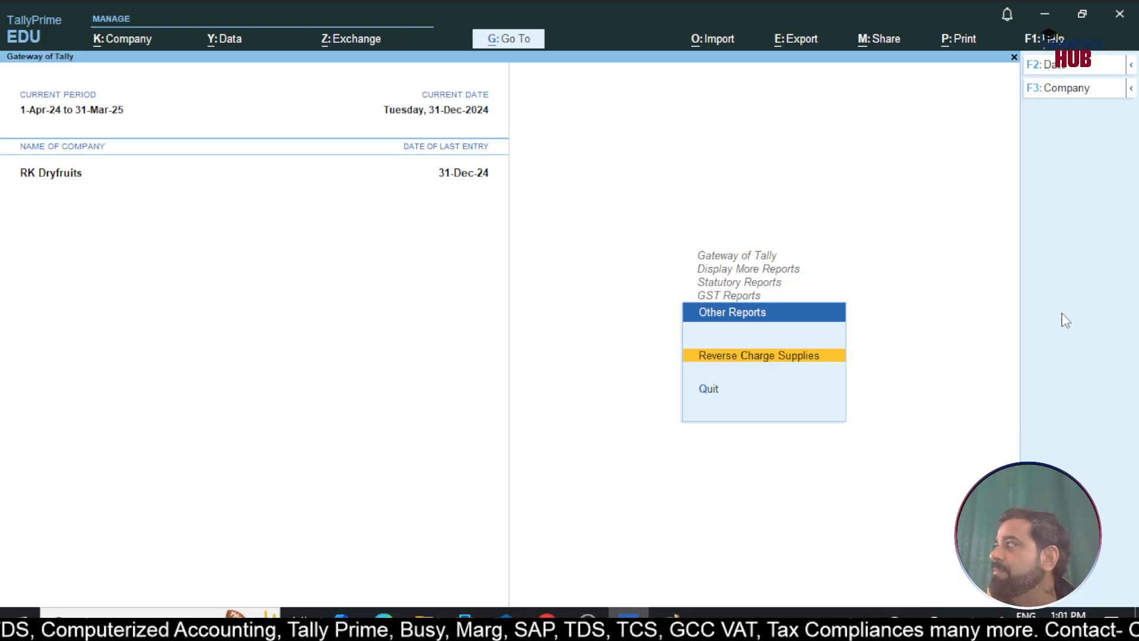
{"action": "key", "text": "Return"}
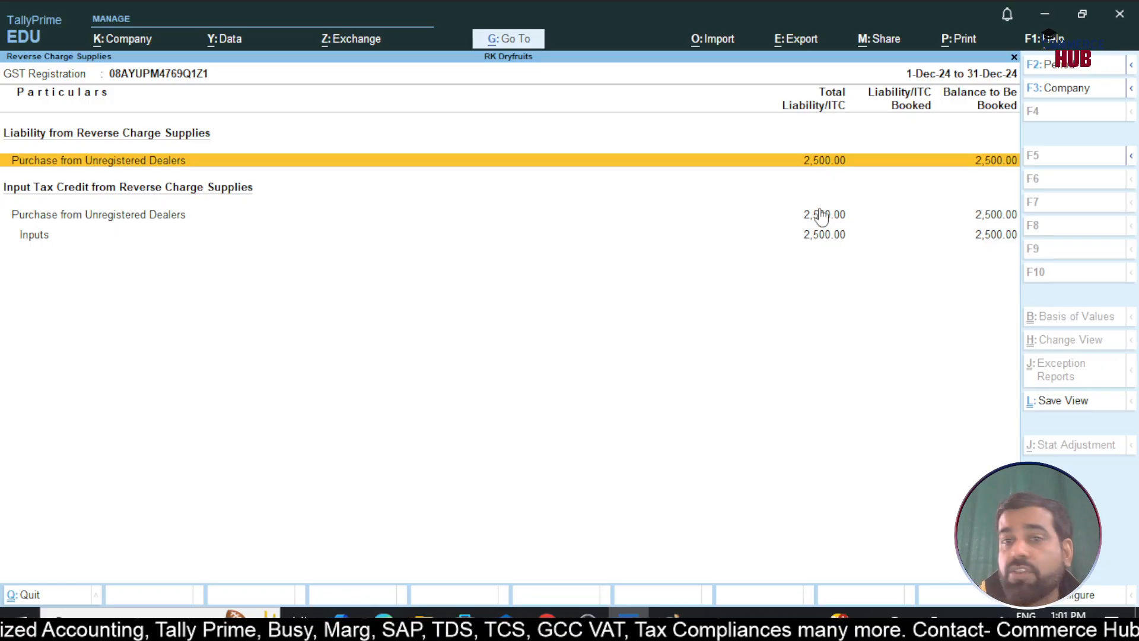
{"action": "left_click", "coordinate": [42, 238]}
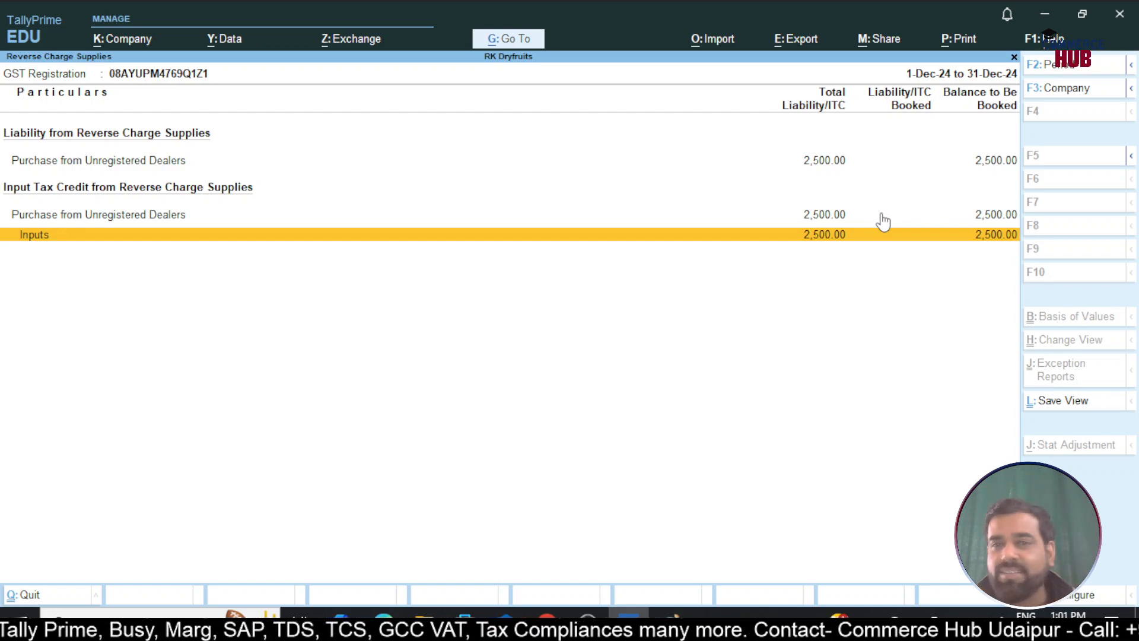
{"action": "key", "text": "Escape"}
{"action": "key", "text": "Escape"}
{"action": "key", "text": "Escape"}
{"action": "key", "text": "Escape"}
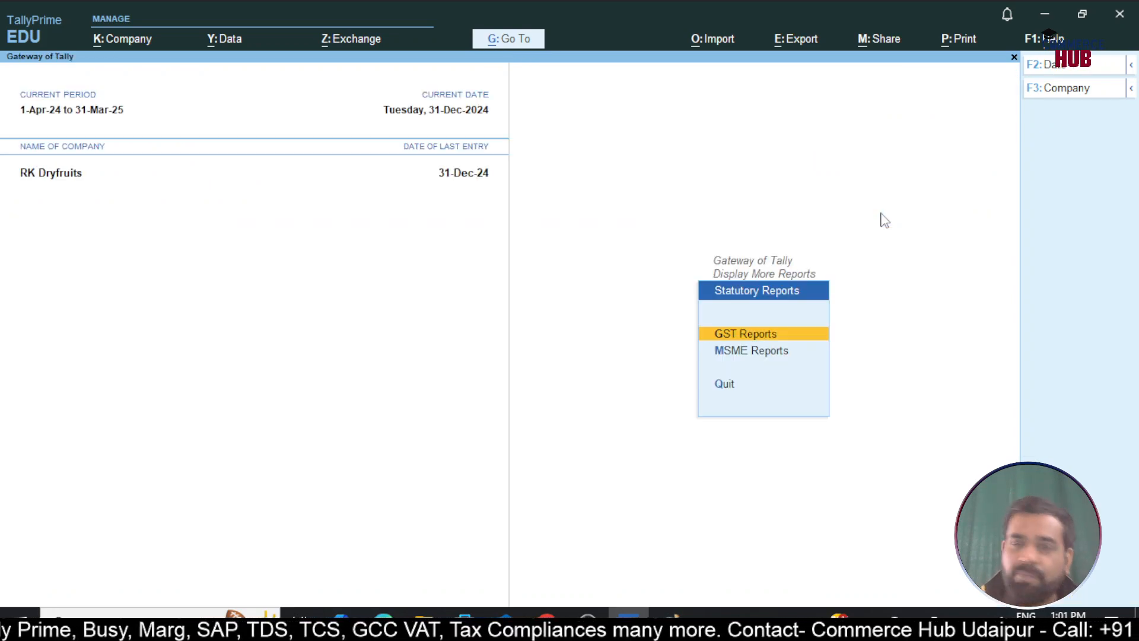
{"action": "key", "text": "Up"}
{"action": "key", "text": "Up"}
{"action": "key", "text": "Up"}
{"action": "key", "text": "Up"}
{"action": "key", "text": "Up"}
{"action": "key", "text": "Up"}
{"action": "key", "text": "Up"}
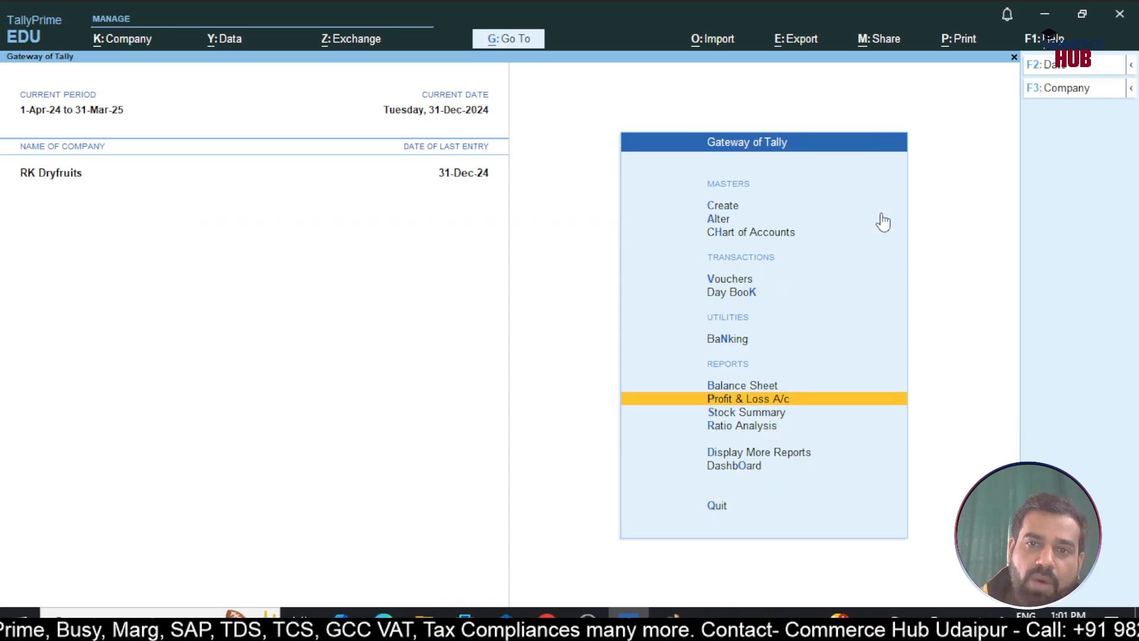
{"action": "key", "text": "alt+Tab"}
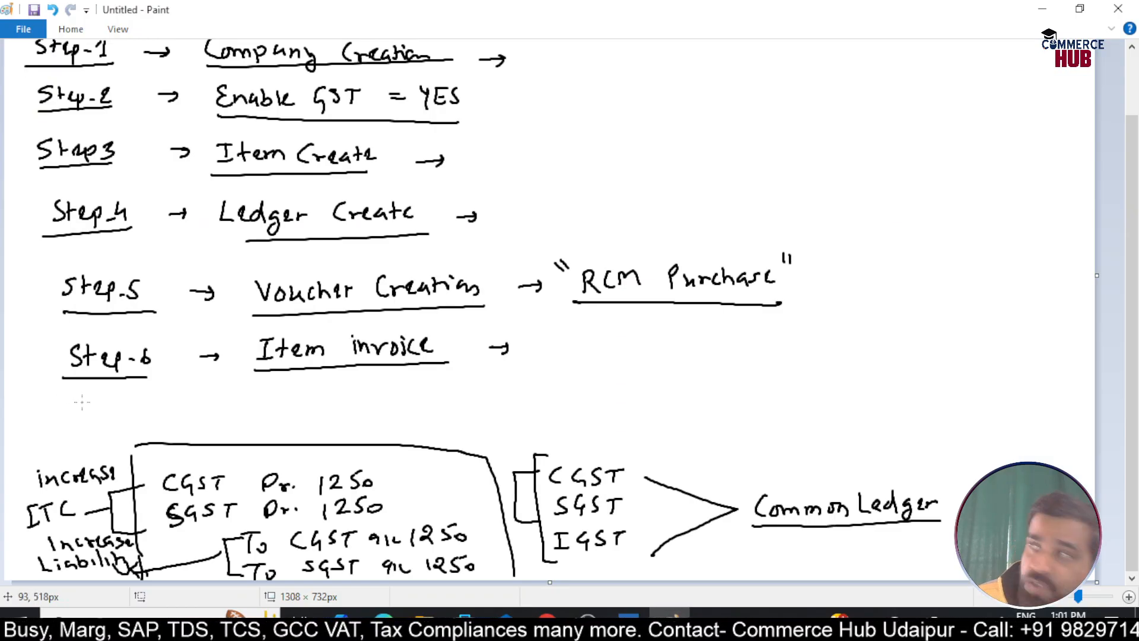
Handwrite an underlined 'Step-7 → RCM Liability Payment' label below Step-6
{"action": "mouse_move", "coordinate": [84, 397]}
{"action": "left_mouse_down"}
{"action": "mouse_move", "coordinate": [70, 415]}
{"action": "mouse_move", "coordinate": [119, 423]}
{"action": "mouse_move", "coordinate": [121, 406]}
{"action": "left_mouse_up"}
{"action": "left_click_drag", "start_coordinate": [125, 410], "coordinate": [133, 410]}
{"action": "mouse_move", "coordinate": [154, 396]}
{"action": "left_mouse_down"}
{"action": "mouse_move", "coordinate": [144, 408]}
{"action": "mouse_move", "coordinate": [152, 418]}
{"action": "mouse_move", "coordinate": [159, 408]}
{"action": "left_mouse_up"}
{"action": "key", "text": "ctrl+z"}
{"action": "left_click_drag", "start_coordinate": [71, 424], "coordinate": [229, 406]}
{"action": "mouse_move", "coordinate": [214, 399]}
{"action": "left_mouse_down"}
{"action": "mouse_move", "coordinate": [215, 412]}
{"action": "mouse_move", "coordinate": [285, 397]}
{"action": "mouse_move", "coordinate": [289, 407]}
{"action": "left_mouse_up"}
{"action": "mouse_move", "coordinate": [303, 392]}
{"action": "left_mouse_down"}
{"action": "mouse_move", "coordinate": [304, 407]}
{"action": "mouse_move", "coordinate": [366, 403]}
{"action": "left_mouse_up"}
{"action": "mouse_move", "coordinate": [371, 394]}
{"action": "left_mouse_down"}
{"action": "mouse_move", "coordinate": [372, 403]}
{"action": "mouse_move", "coordinate": [442, 398]}
{"action": "mouse_move", "coordinate": [456, 409]}
{"action": "mouse_move", "coordinate": [493, 390]}
{"action": "left_mouse_up"}
{"action": "mouse_move", "coordinate": [501, 385]}
{"action": "left_mouse_down"}
{"action": "mouse_move", "coordinate": [516, 407]}
{"action": "mouse_move", "coordinate": [534, 388]}
{"action": "mouse_move", "coordinate": [577, 385]}
{"action": "left_mouse_up"}
{"action": "left_click_drag", "start_coordinate": [251, 420], "coordinate": [589, 408]}
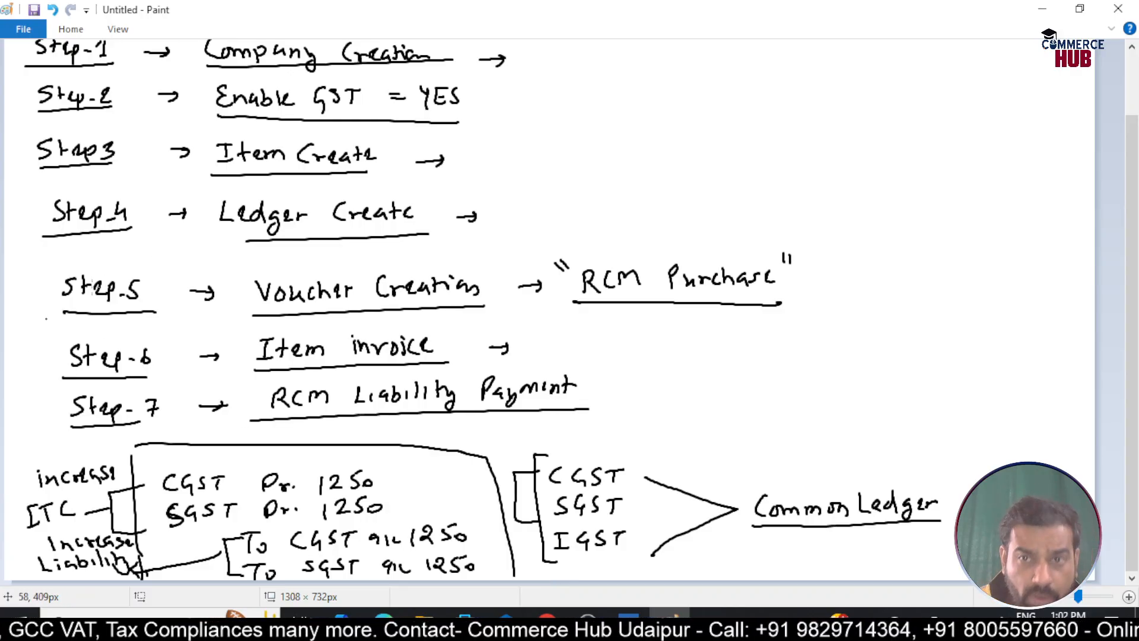
Erase the handwritten journal notes at the bottom of the canvas and return to TallyPrime
{"action": "left_click", "coordinate": [71, 29]}
{"action": "left_click", "coordinate": [111, 64]}
{"action": "left_click_drag", "start_coordinate": [20, 436], "coordinate": [519, 595]}
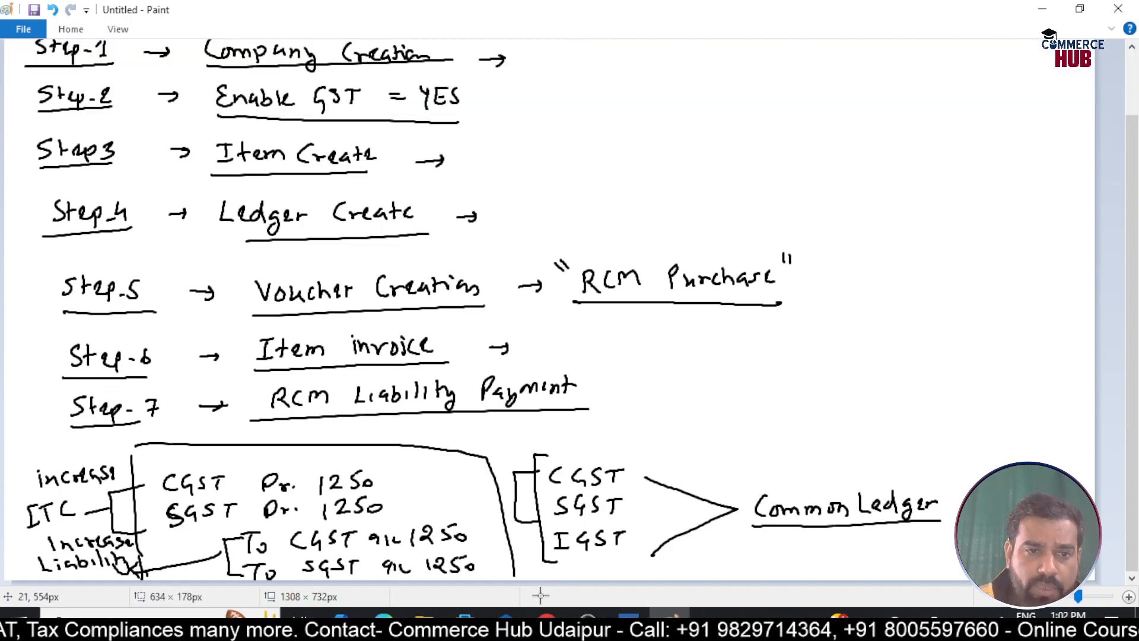
{"action": "key", "text": "Delete"}
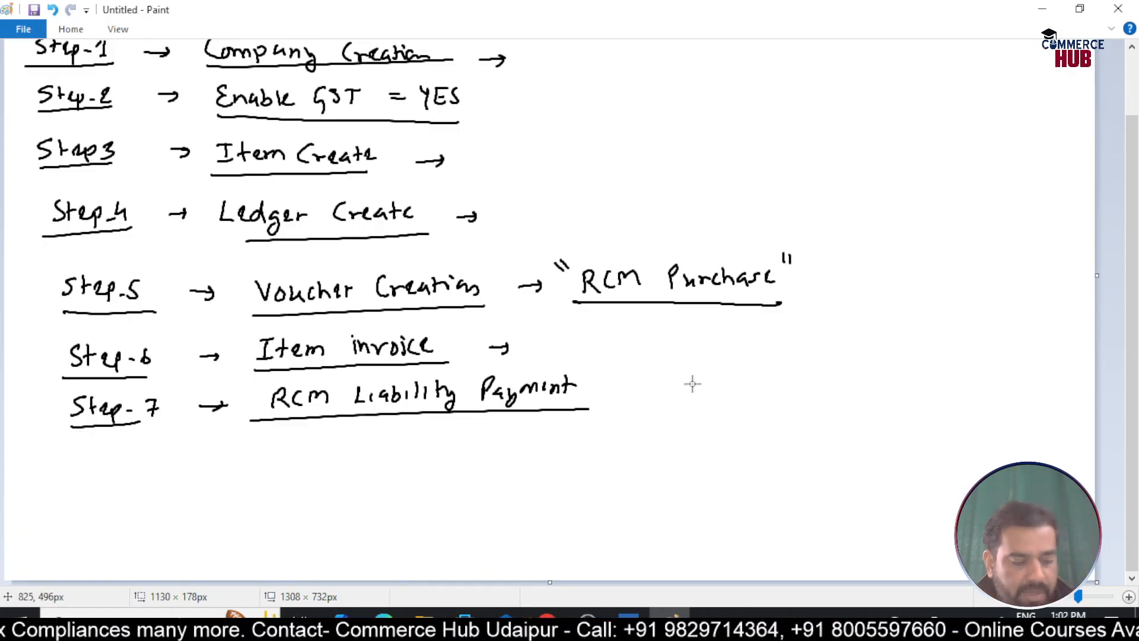
{"action": "key", "text": "alt+Tab"}
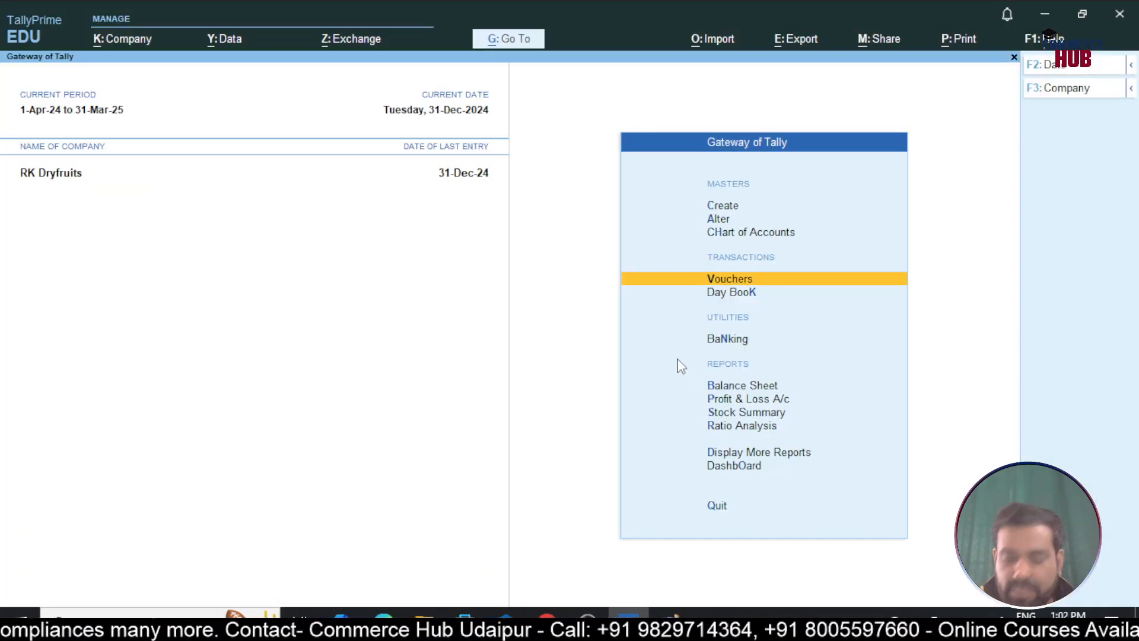
Delete the 31-Dec-24 CGST/SGST reverse-charge payment voucher from the Day Book
{"action": "key", "text": "Down"}
{"action": "key", "text": "Return"}
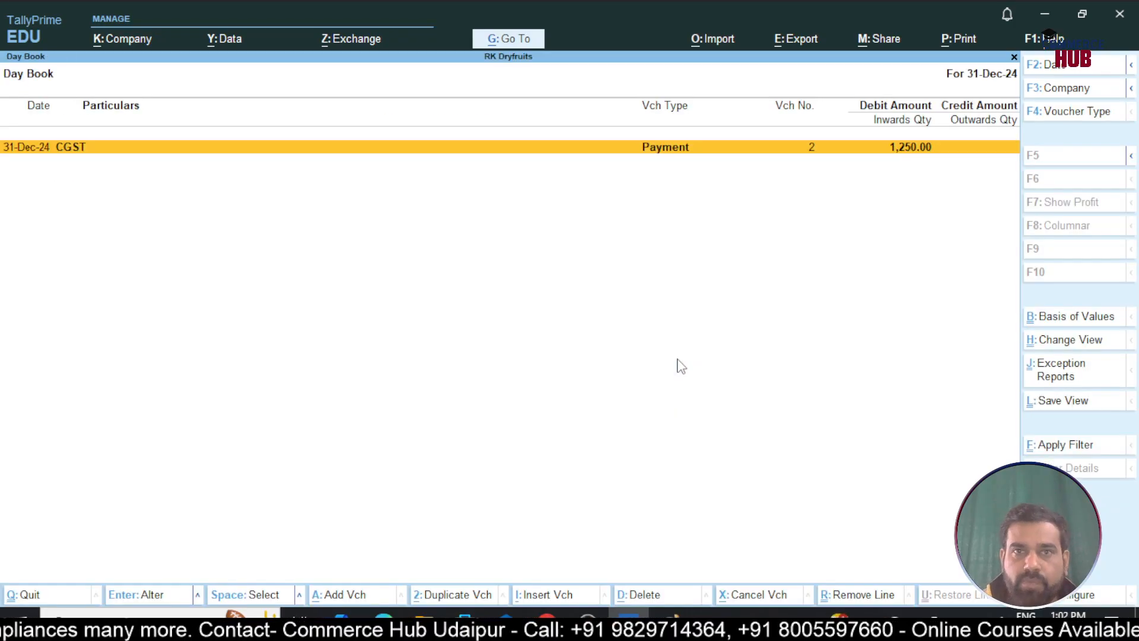
{"action": "key", "text": "Return"}
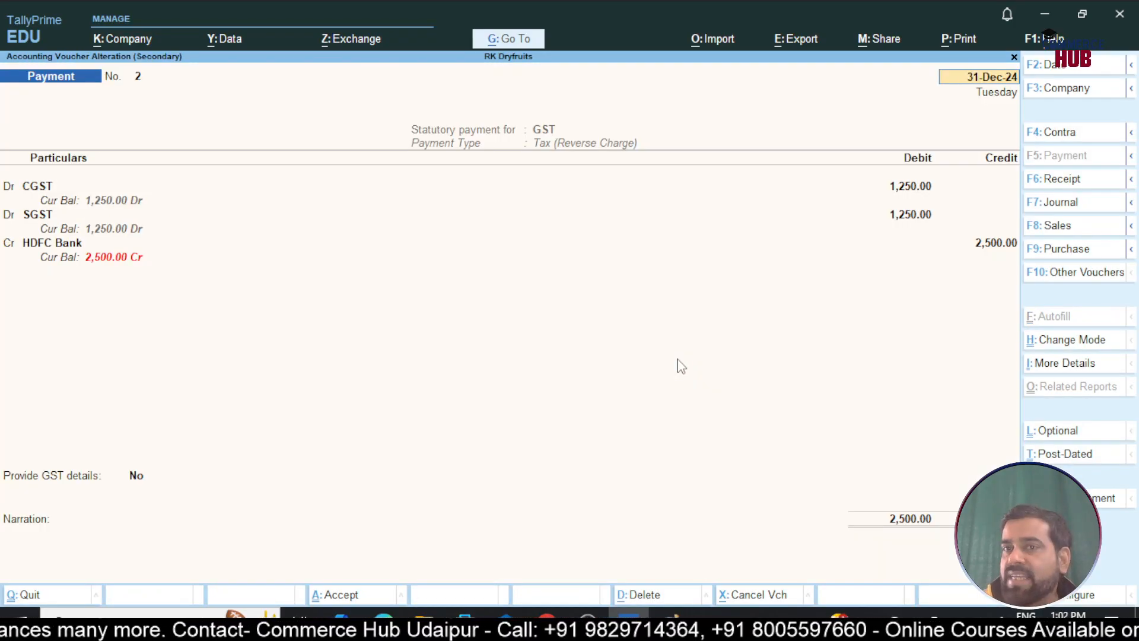
{"action": "key", "text": "ctrl"}
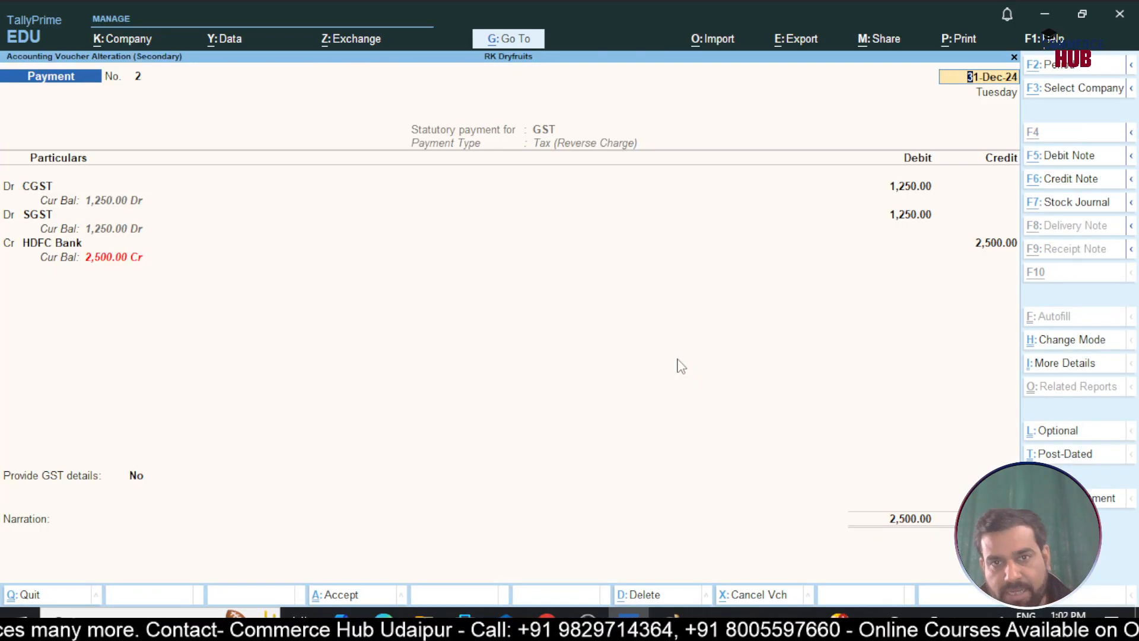
{"action": "key", "text": "alt+d"}
{"action": "key", "text": "y"}
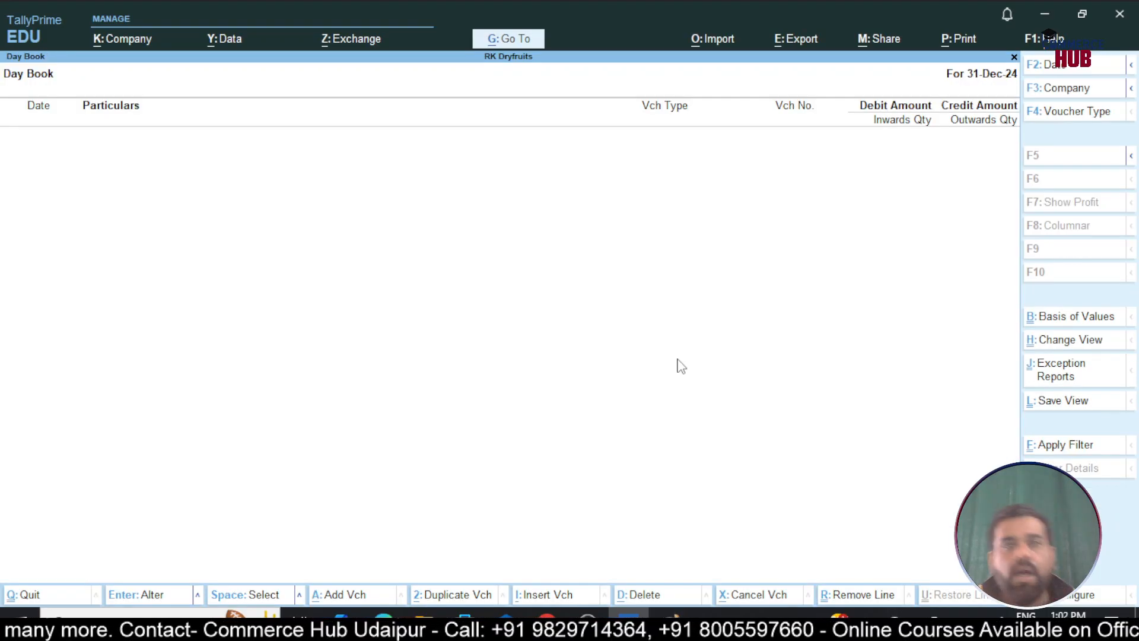
{"action": "key", "text": "Escape"}
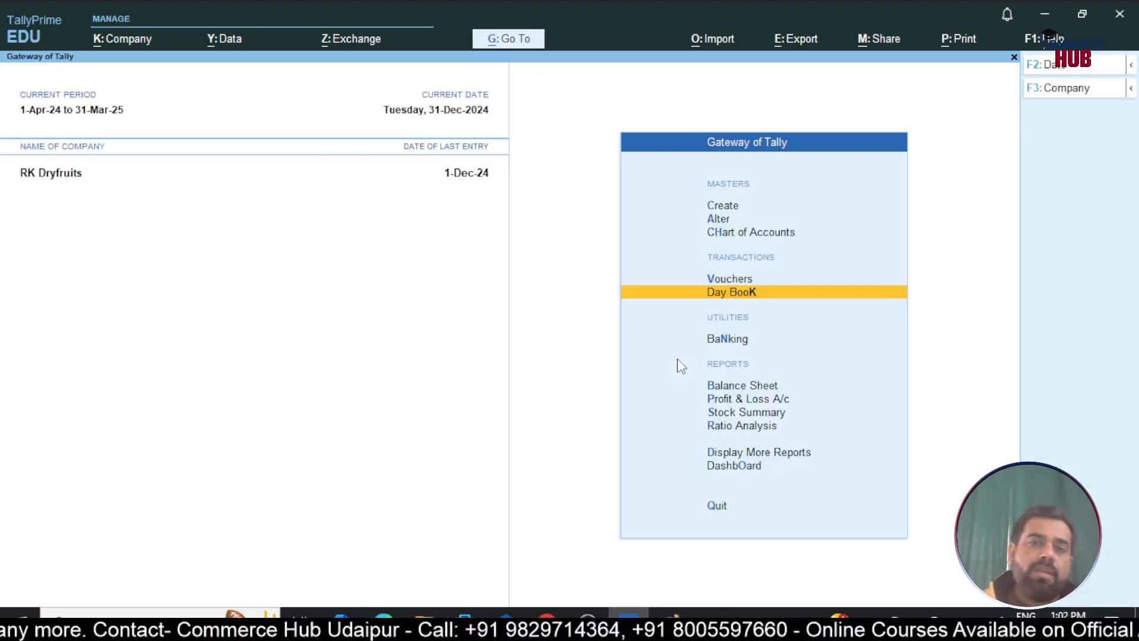
{"action": "key", "text": "Up"}
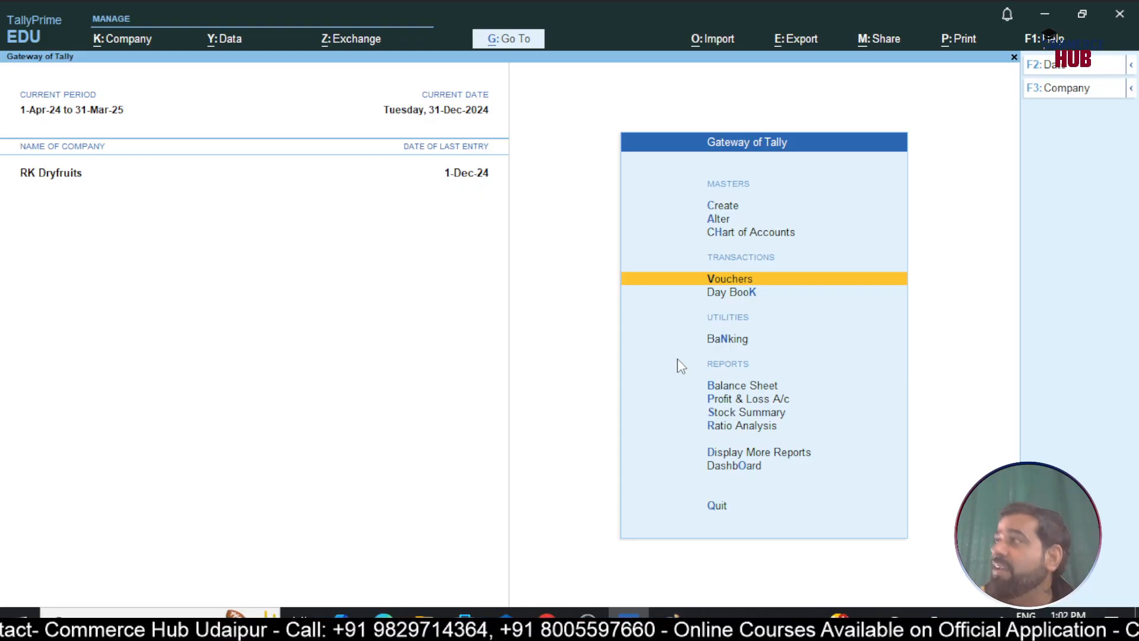
Start voucher RCM/002/24-25 dated 1-Dec-24 as an RCM Purchase in Accounting Invoice mode
{"action": "key", "text": "Return"}
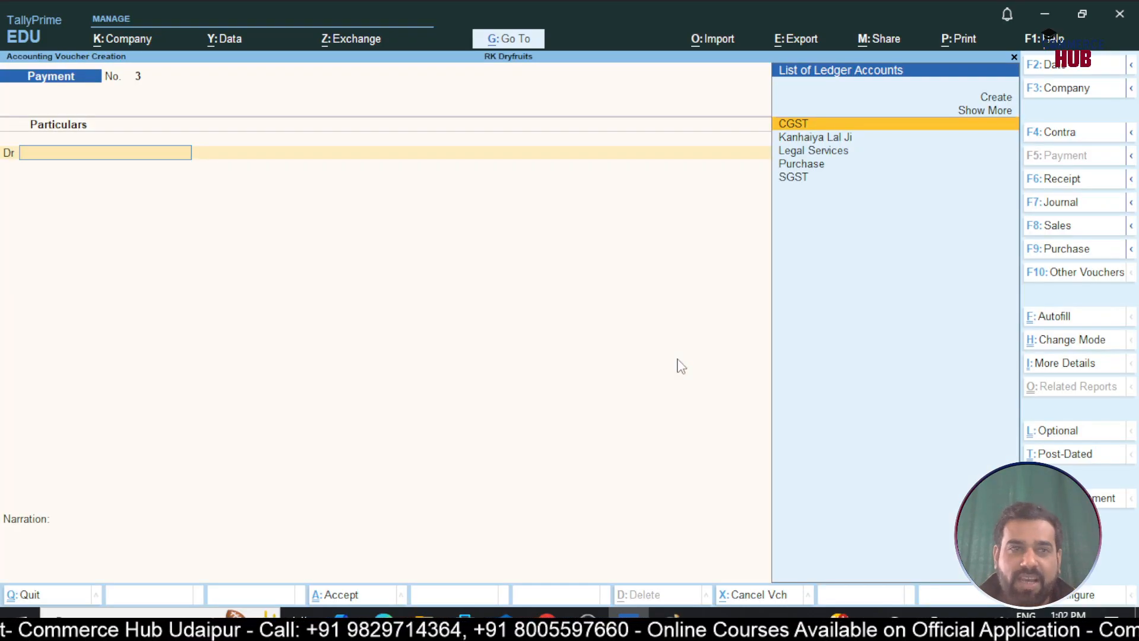
{"action": "key", "text": "F2"}
{"action": "type", "text": "5-"}
{"action": "key", "text": "Return"}
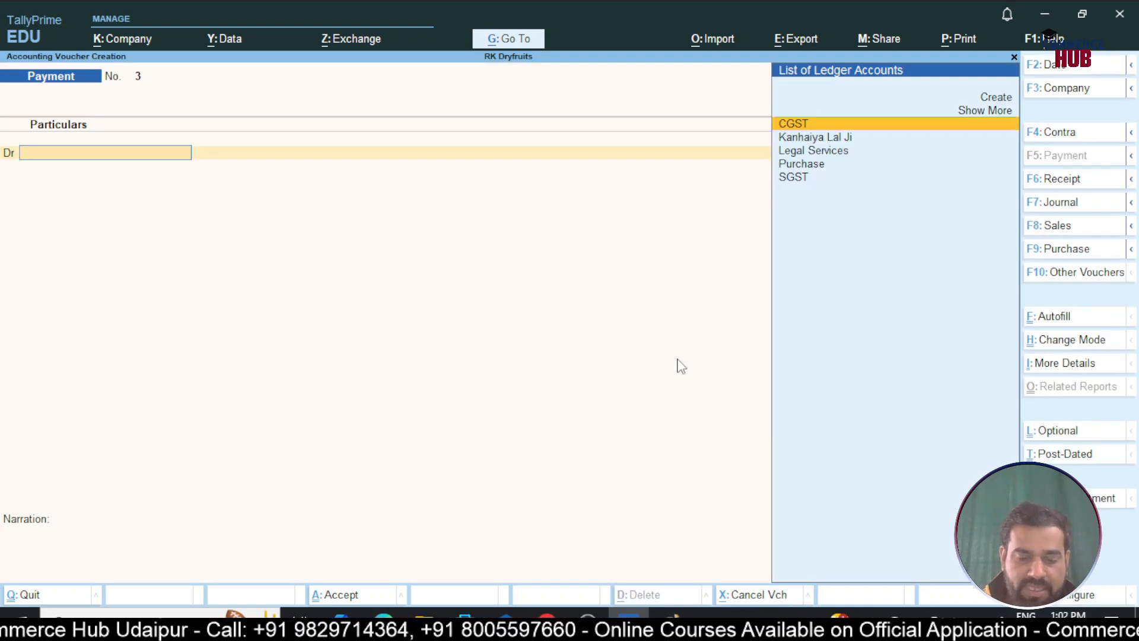
{"action": "key", "text": "F9"}
{"action": "key", "text": "Down"}
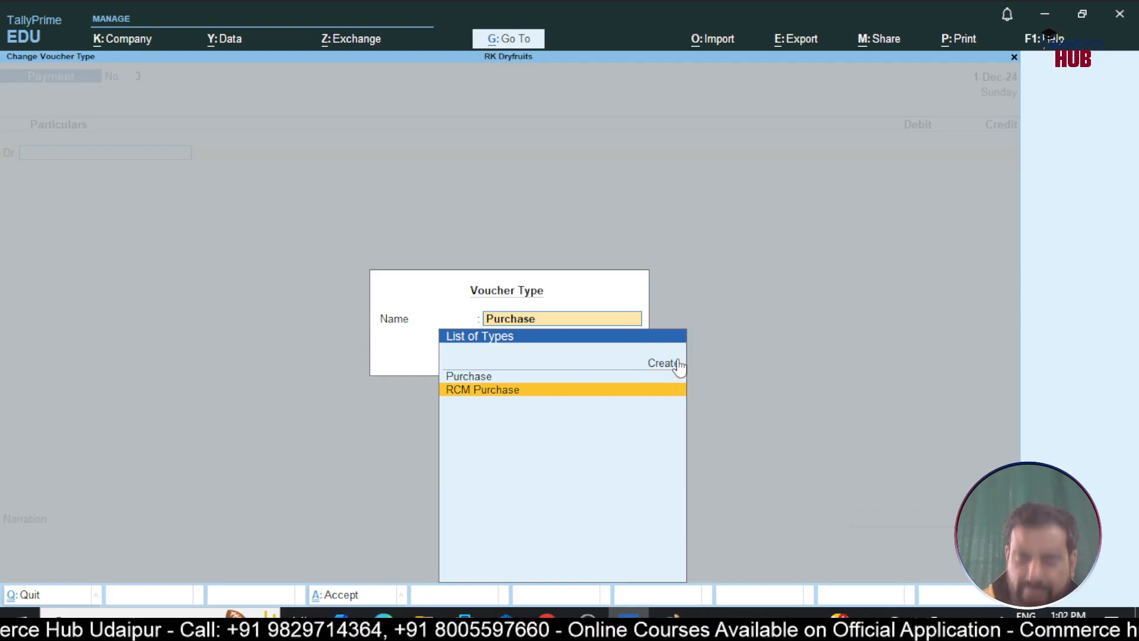
{"action": "key", "text": "Return"}
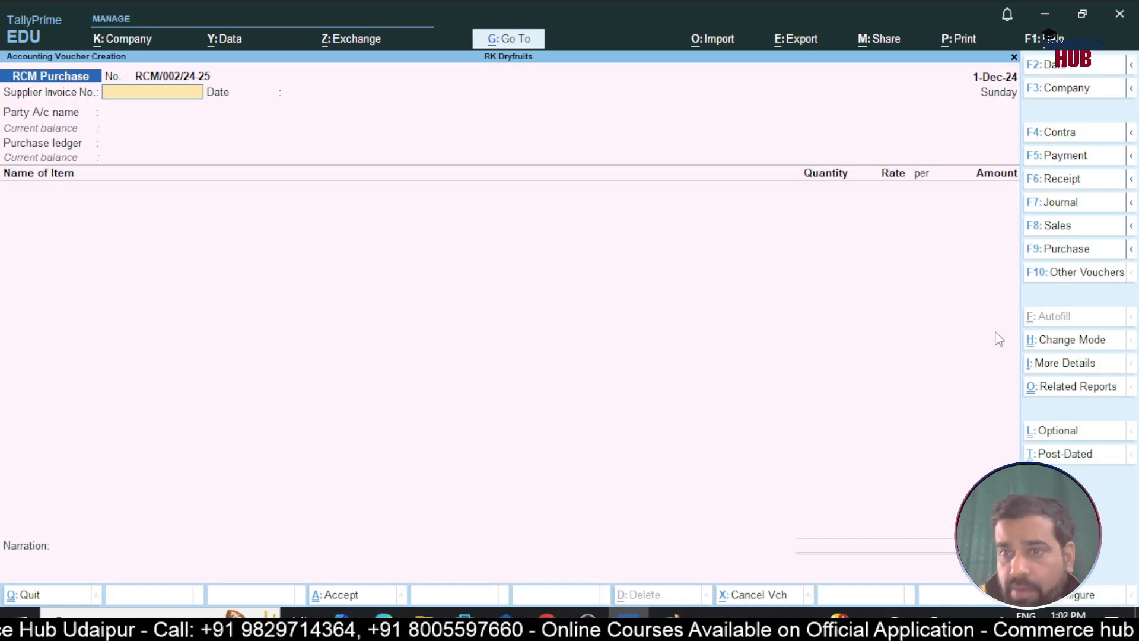
{"action": "left_click", "coordinate": [1067, 344]}
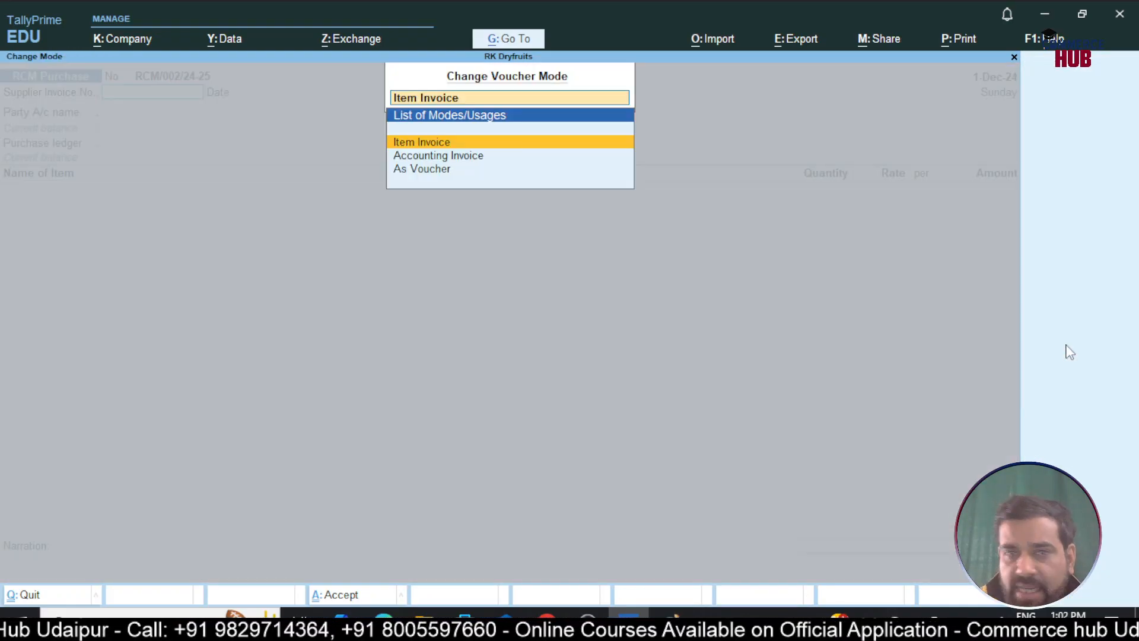
{"action": "key", "text": "Down"}
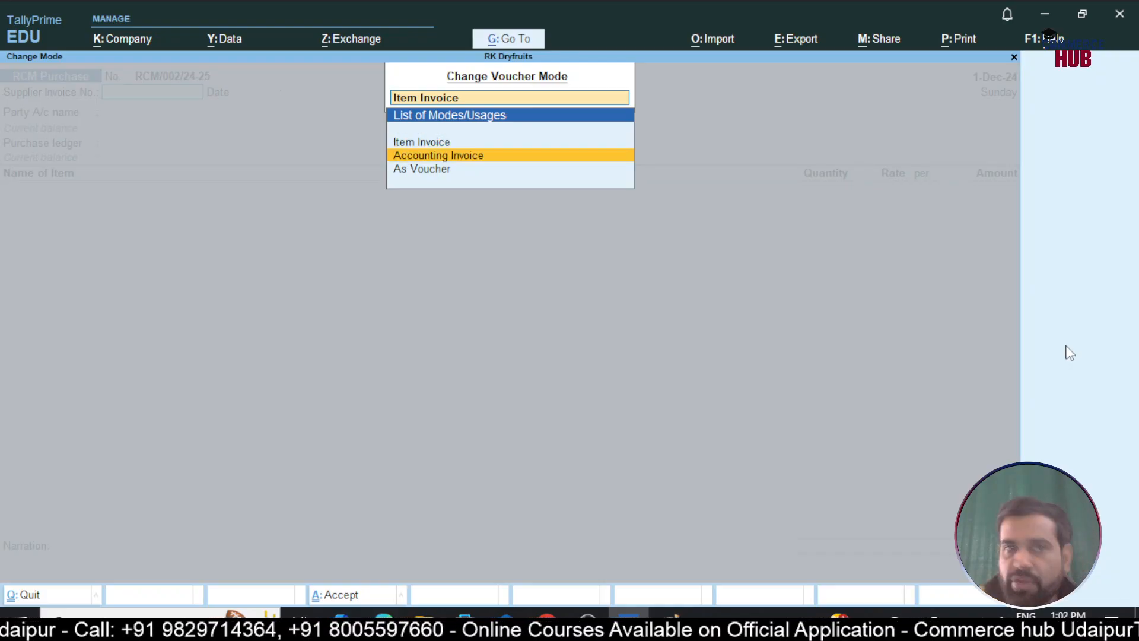
{"action": "key", "text": "Return"}
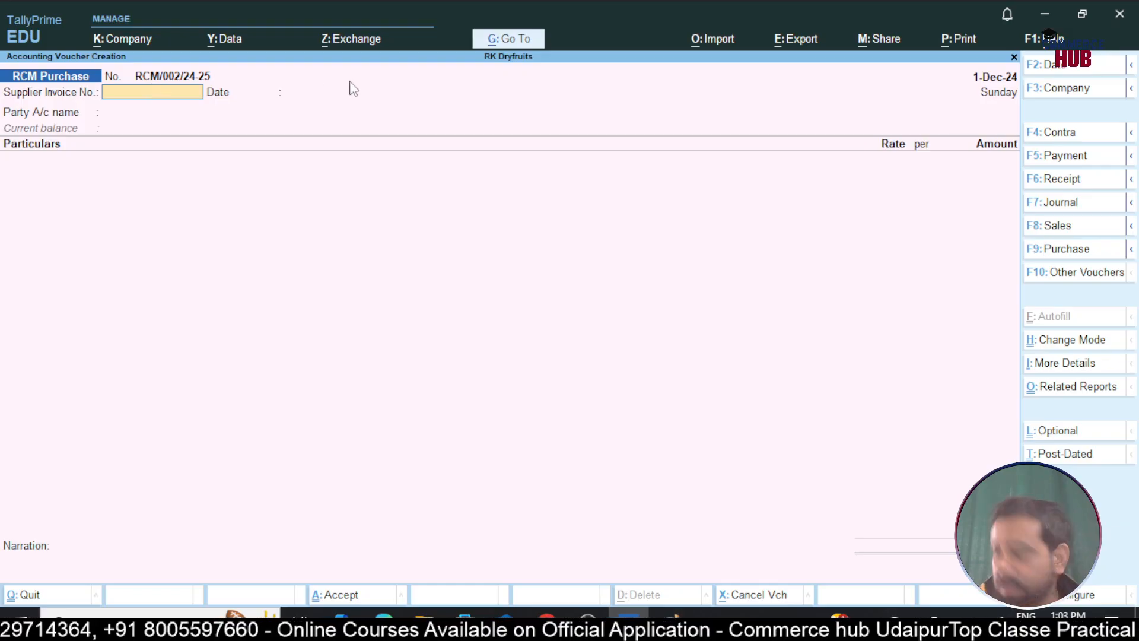
Create the advocate's party ledger under Sundry Creditors with Unregistered/Consumer registration type
{"action": "key", "text": "Return"}
{"action": "key", "text": "Return"}
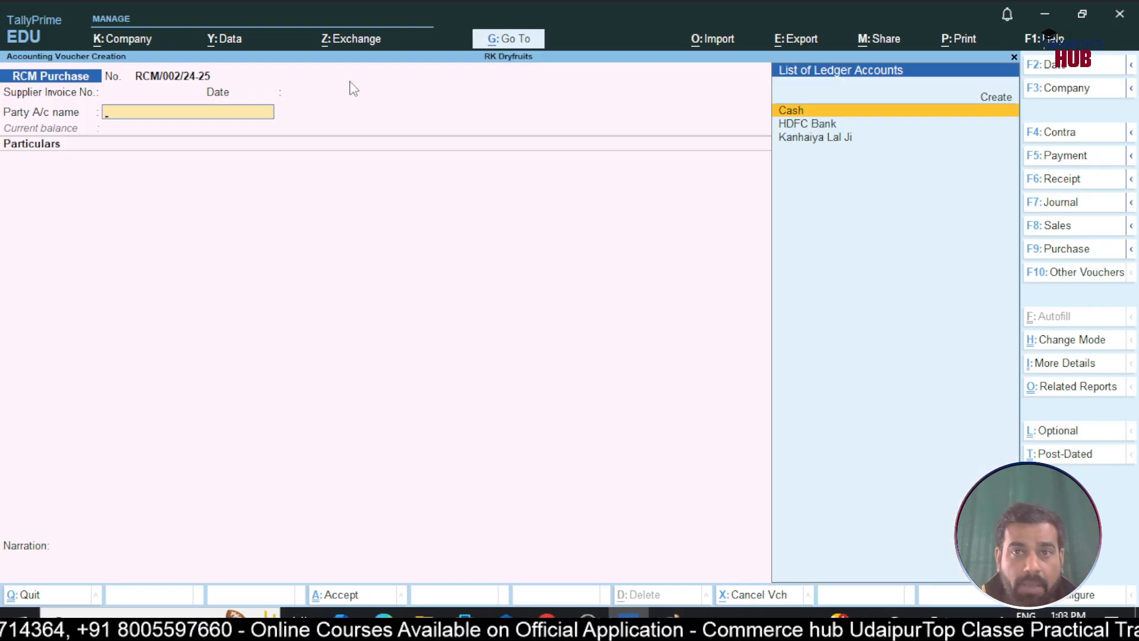
{"action": "key", "text": "Up"}
{"action": "key", "text": "Return"}
{"action": "type", "text": "Adv"}
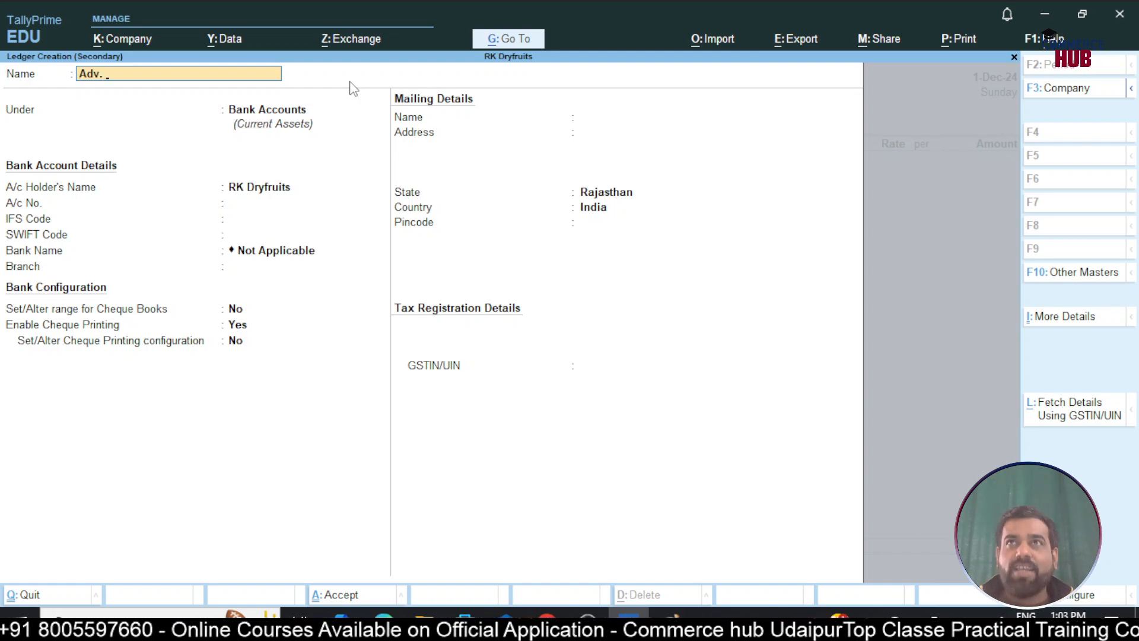
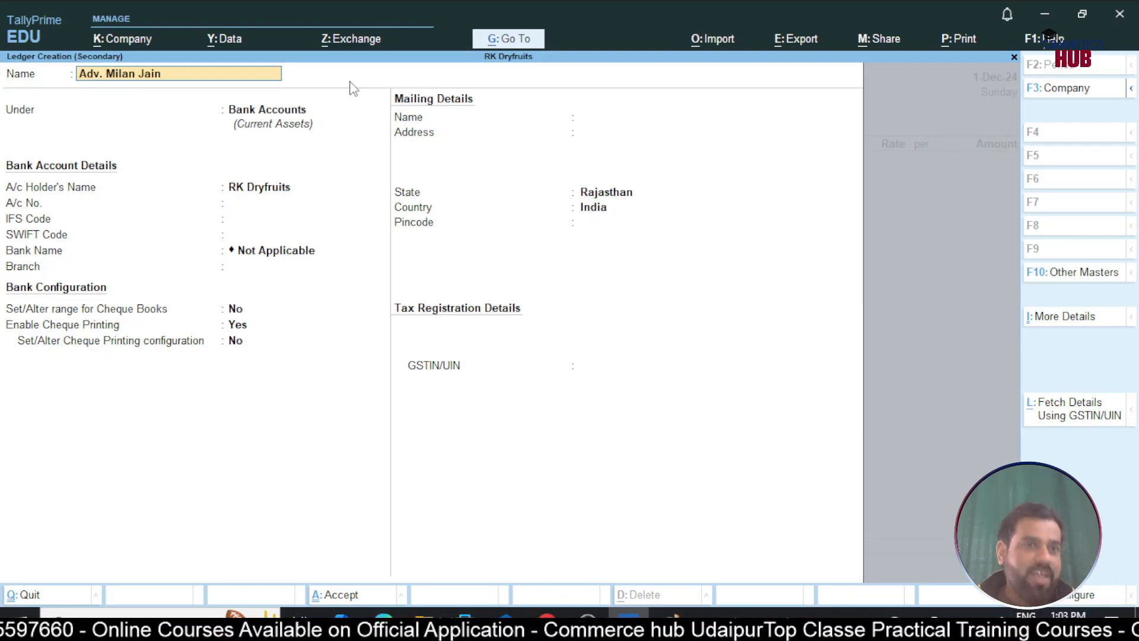
{"action": "key", "text": "Return"}
{"action": "type", "text": "Sun"}
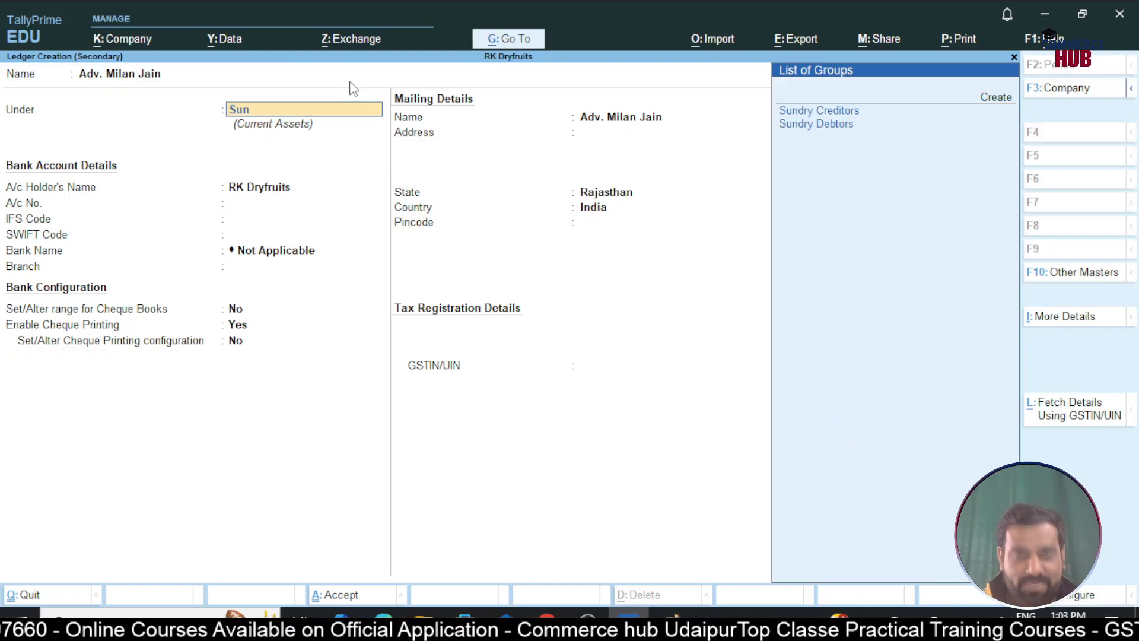
{"action": "key", "text": "Return"}
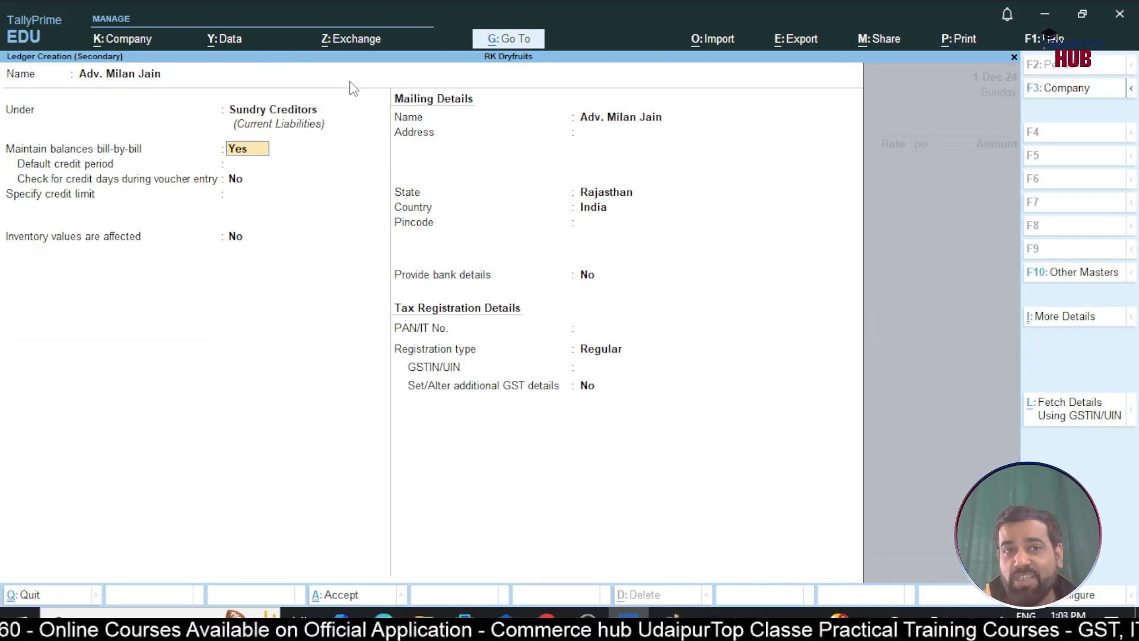
{"action": "key", "text": "Return"}
{"action": "key", "text": "Return"}
{"action": "key", "text": "Return"}
{"action": "key", "text": "Return"}
{"action": "key", "text": "Return"}
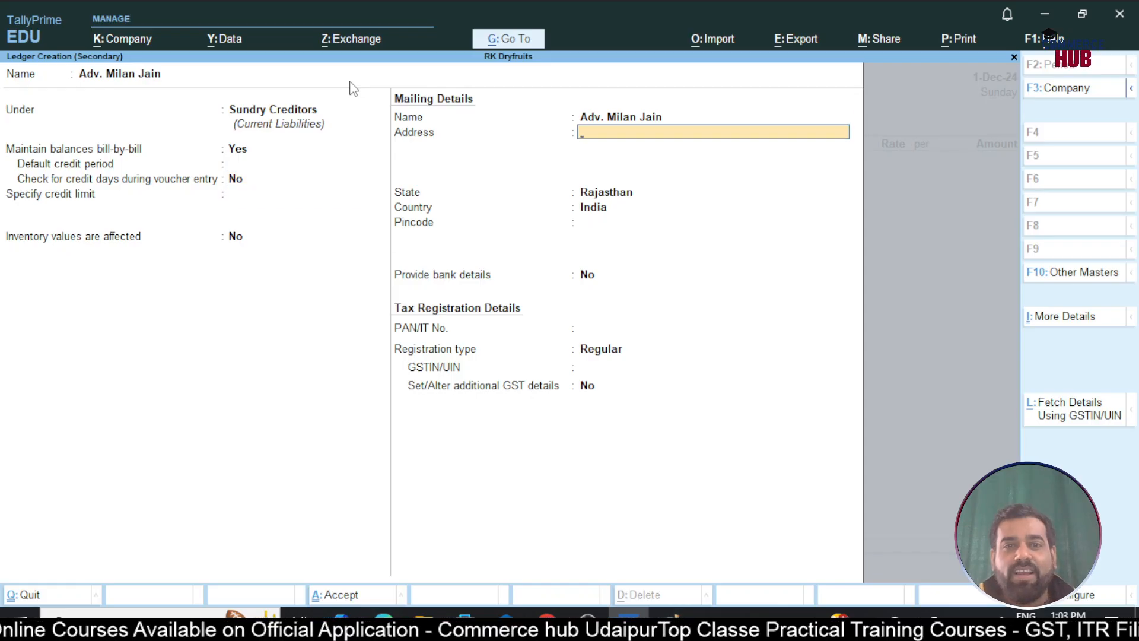
{"action": "key", "text": "Return"}
{"action": "key", "text": "Return"}
{"action": "key", "text": "Return"}
{"action": "key", "text": "Return"}
{"action": "key", "text": "Return"}
{"action": "key", "text": "Return"}
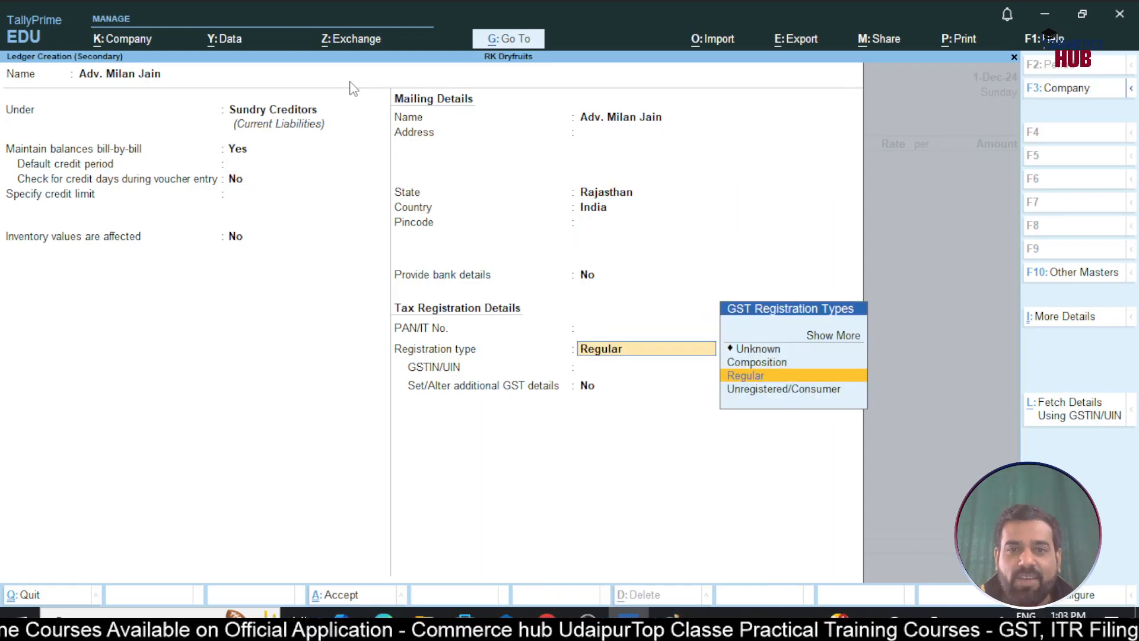
{"action": "key", "text": "Down"}
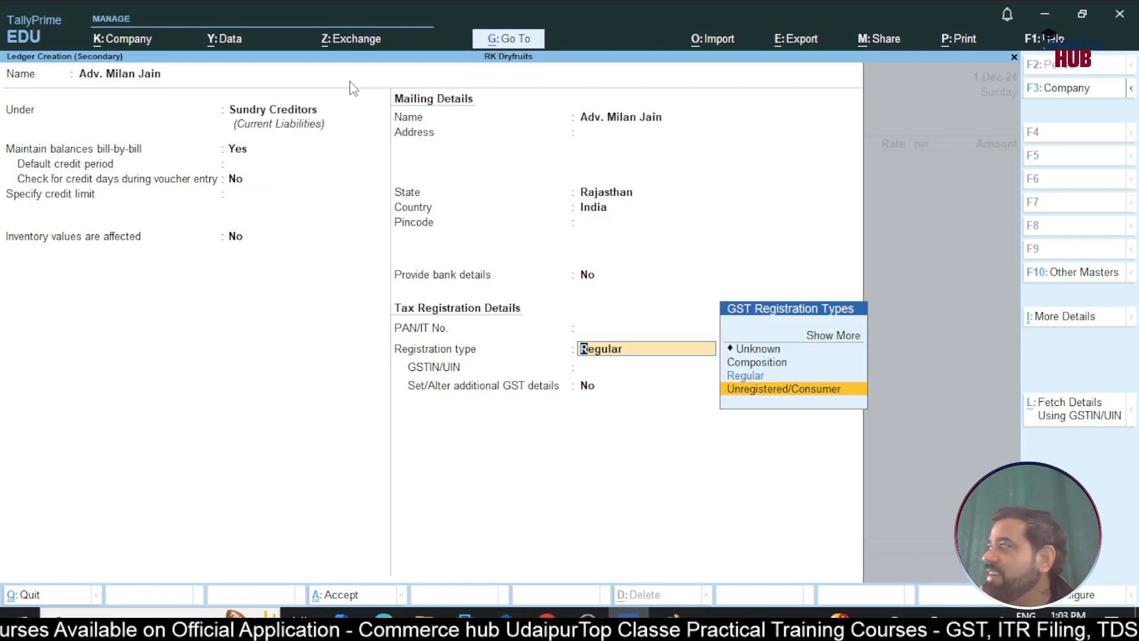
{"action": "key", "text": "Return"}
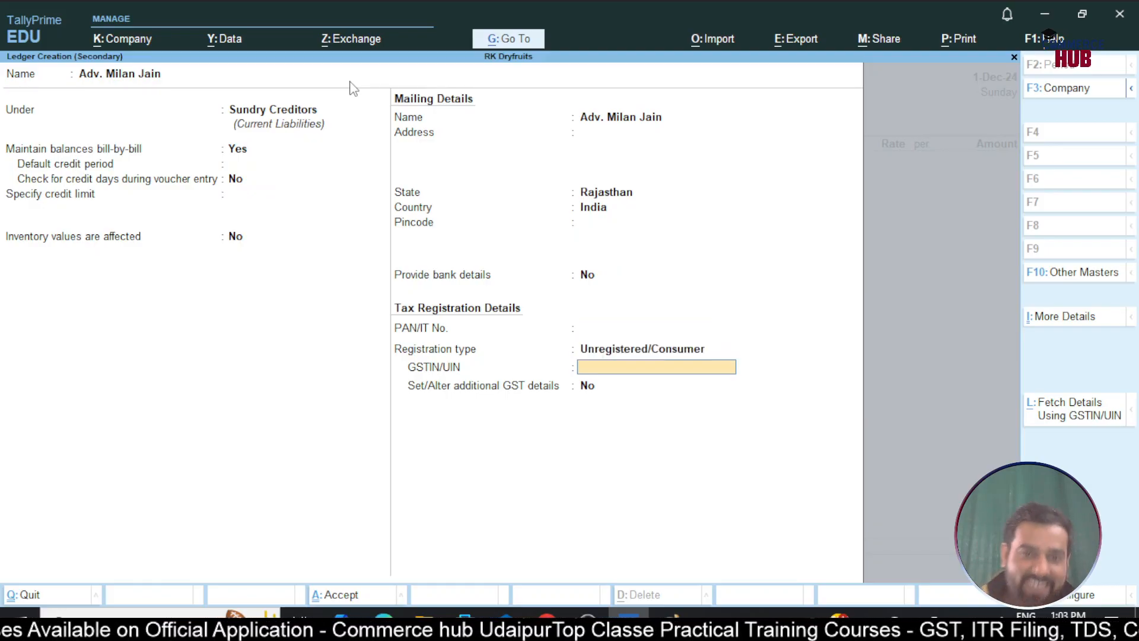
{"action": "key", "text": "Return"}
{"action": "key", "text": "Return"}
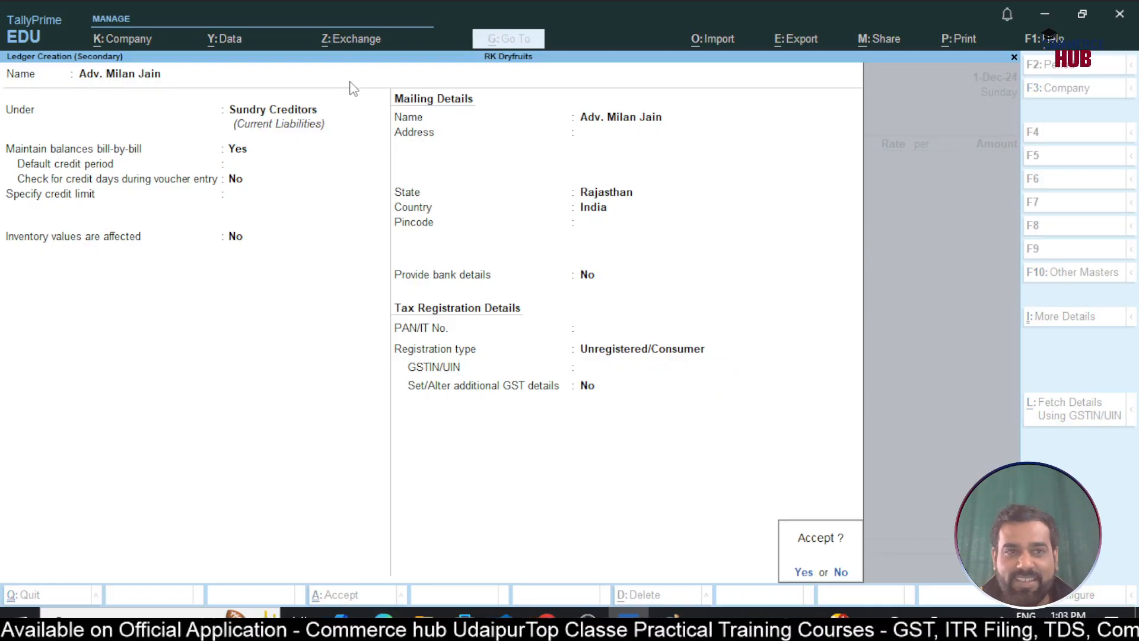
{"action": "key", "text": "Return"}
Accept the receipt and party details, keeping Rajasthan as place of supply
{"action": "key", "text": "Return"}
{"action": "key", "text": "Return"}
{"action": "key", "text": "Return"}
{"action": "key", "text": "Return"}
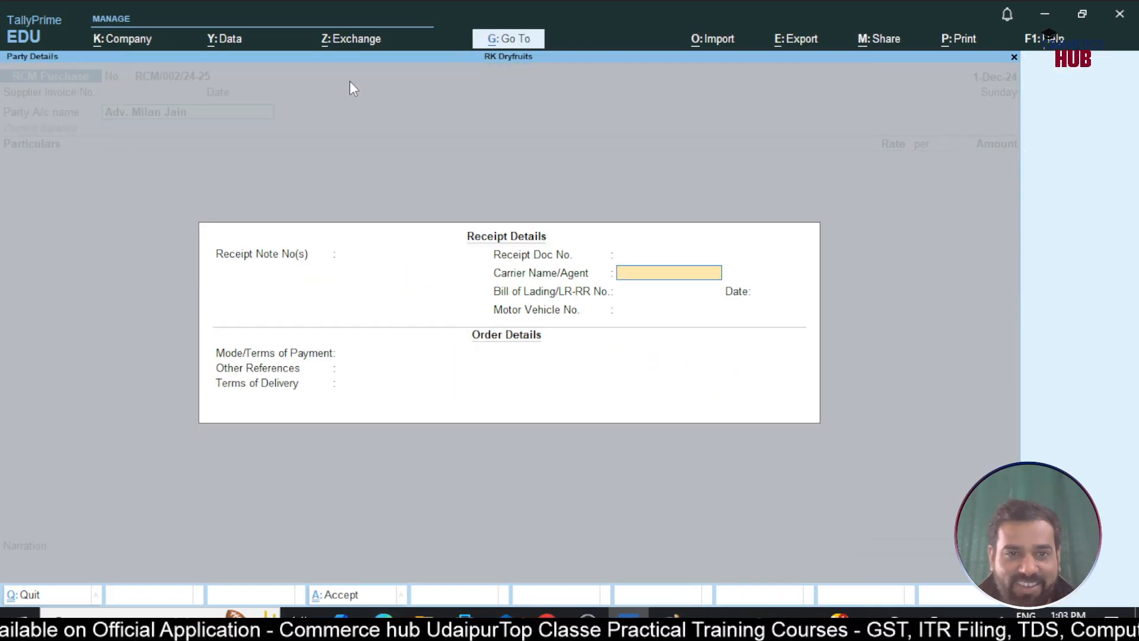
{"action": "key", "text": "ctrl+a"}
{"action": "key", "text": "Return"}
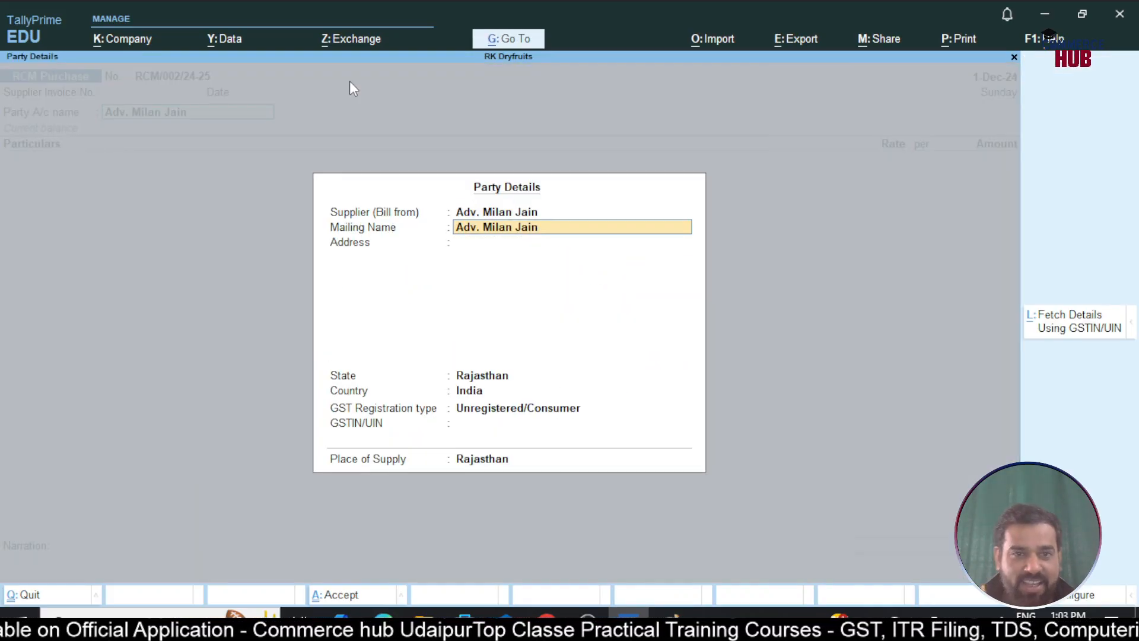
{"action": "key", "text": "Return"}
{"action": "key", "text": "Return"}
{"action": "key", "text": "Return"}
{"action": "key", "text": "Return"}
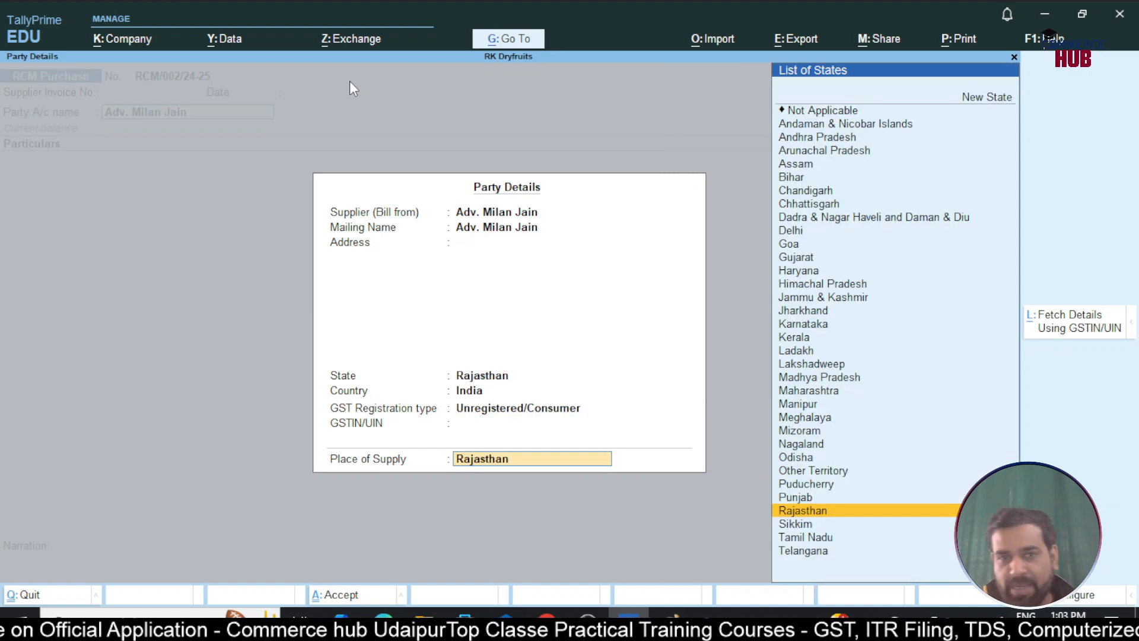
{"action": "key", "text": "Return"}
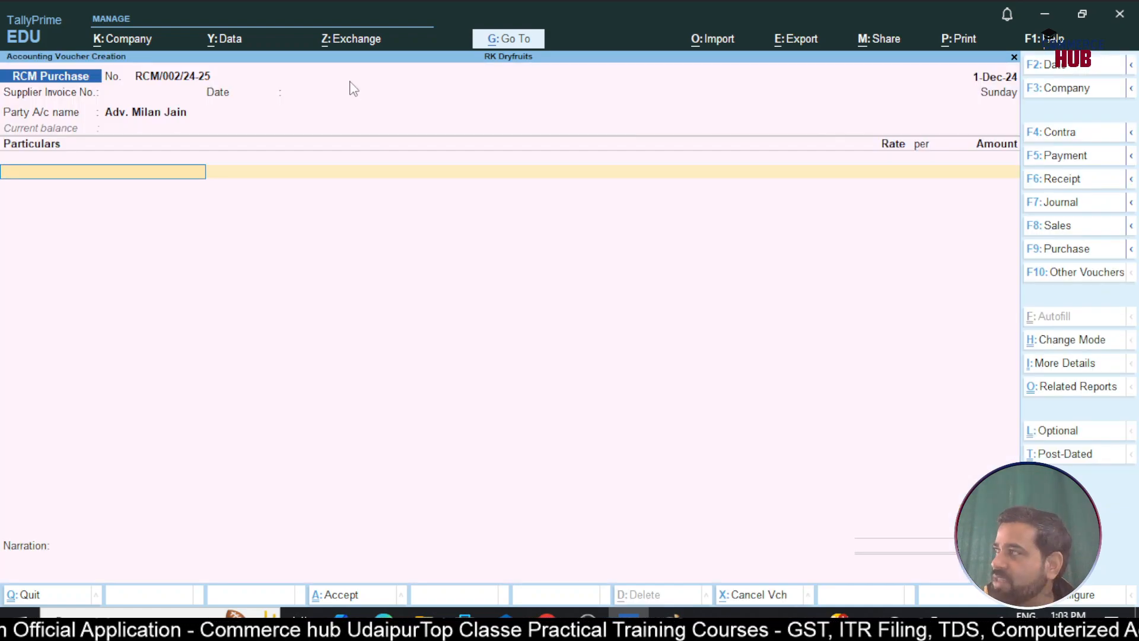
Enter Legal Services for 50,000 with 18% GST as per masters and review the tax analysis
{"action": "type", "text": "Le"}
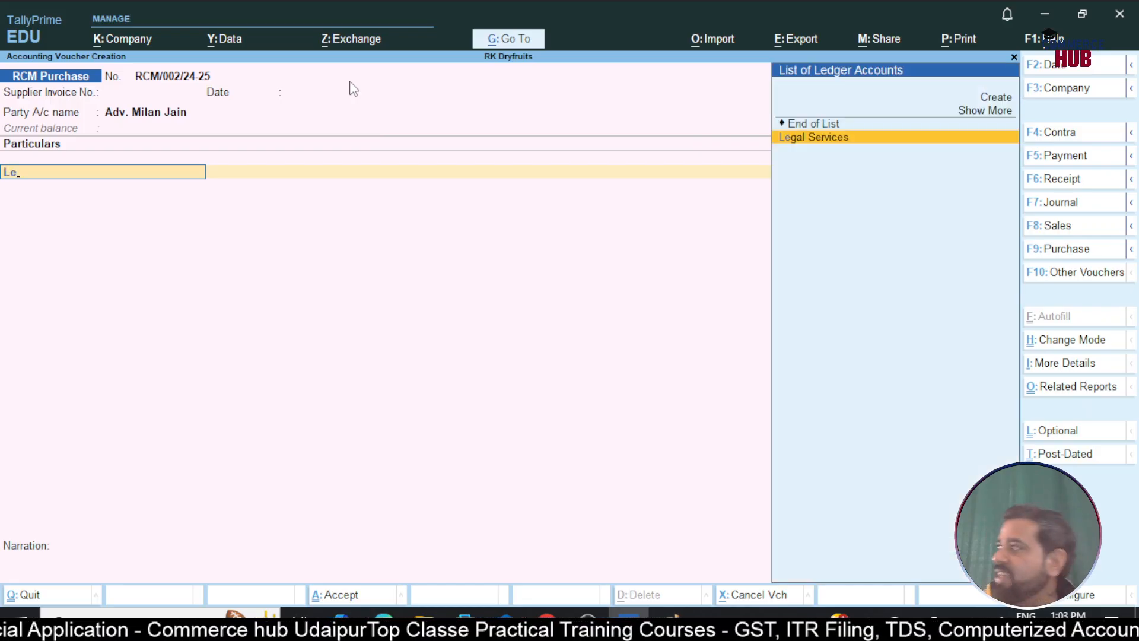
{"action": "key", "text": "Return"}
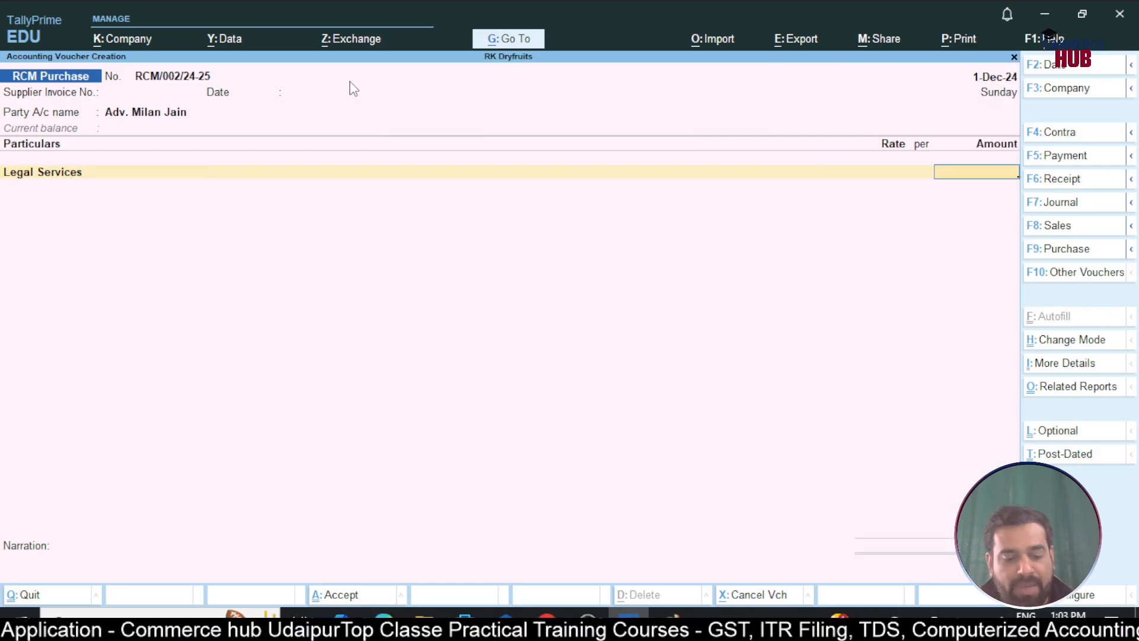
{"action": "type", "text": "50000"}
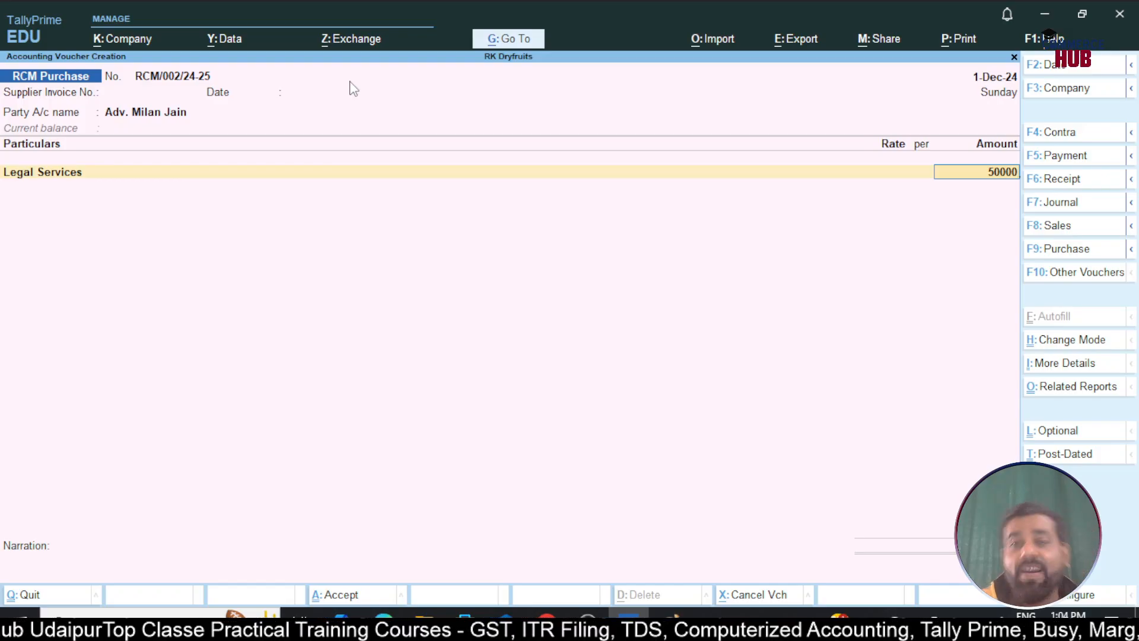
{"action": "key", "text": "Return"}
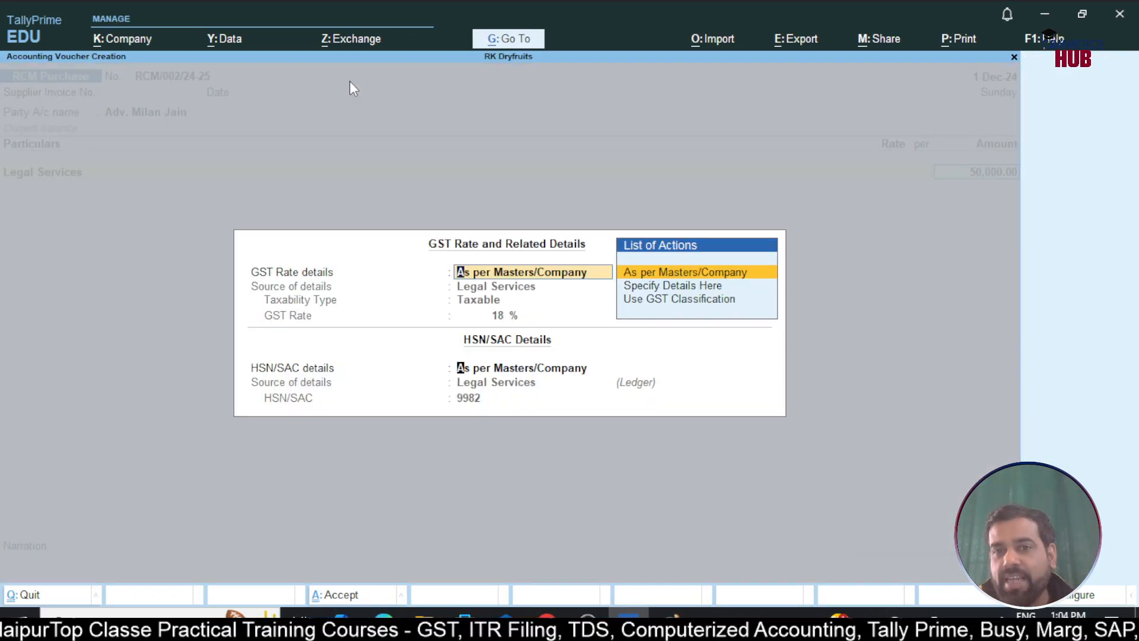
{"action": "key", "text": "Return"}
{"action": "key", "text": "Return"}
{"action": "key", "text": "Return"}
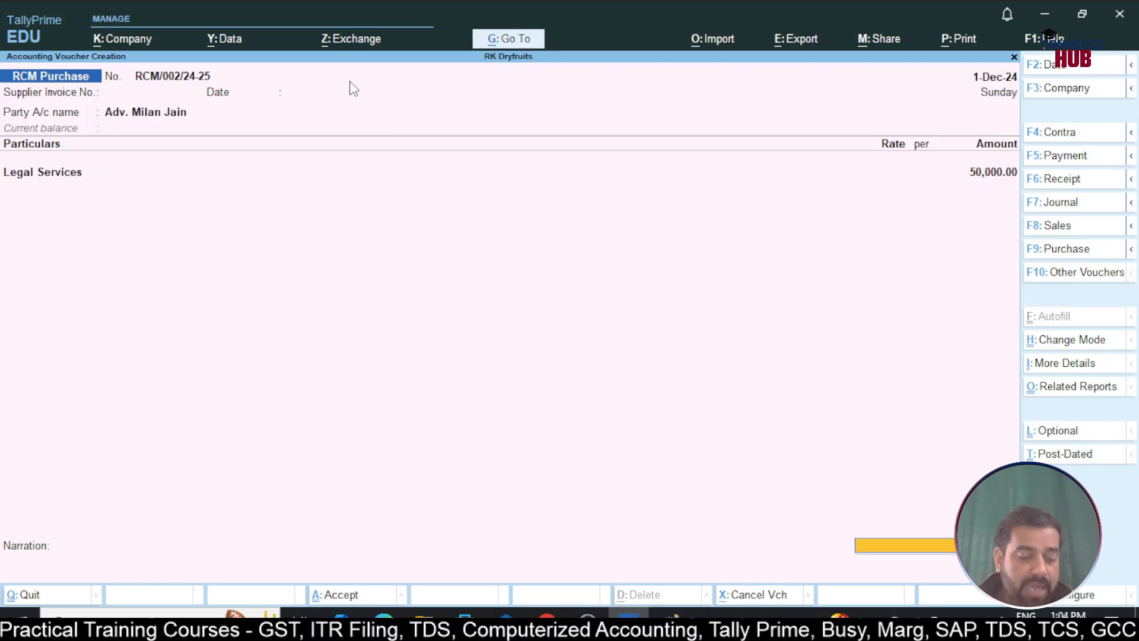
{"action": "key", "text": "ctrl+o"}
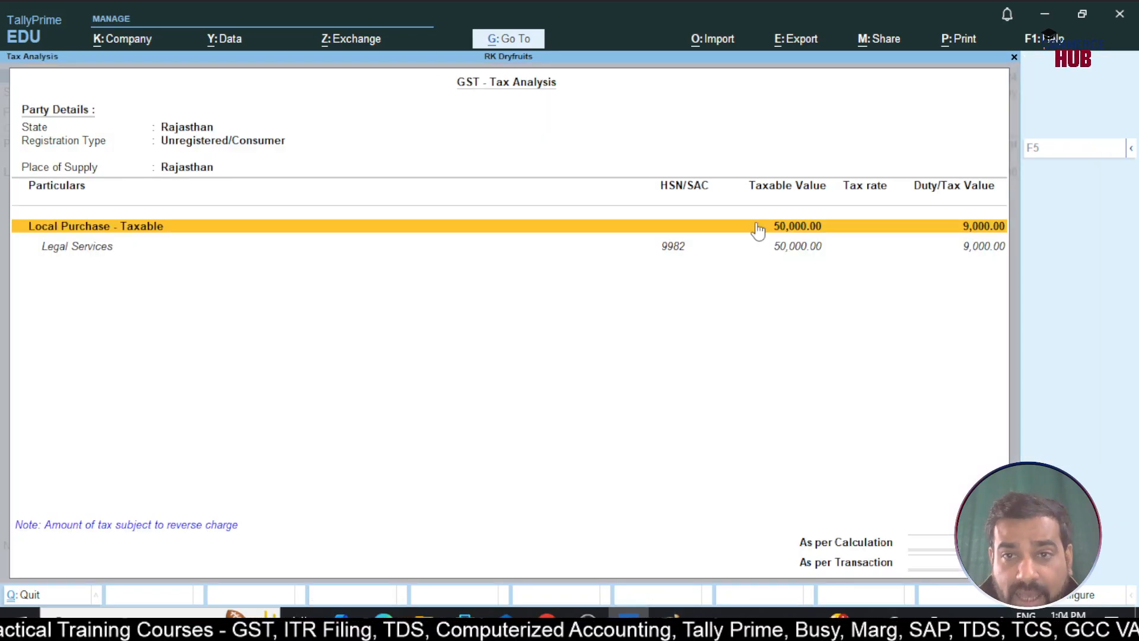
{"action": "left_click", "coordinate": [763, 254]}
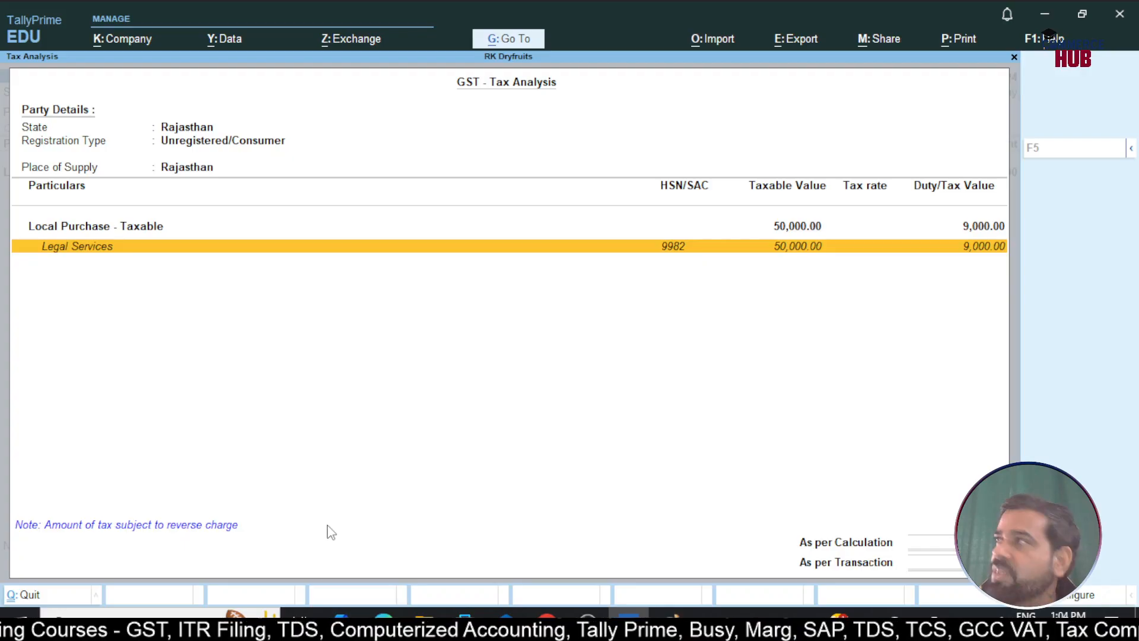
{"action": "key", "text": "alt+f5"}
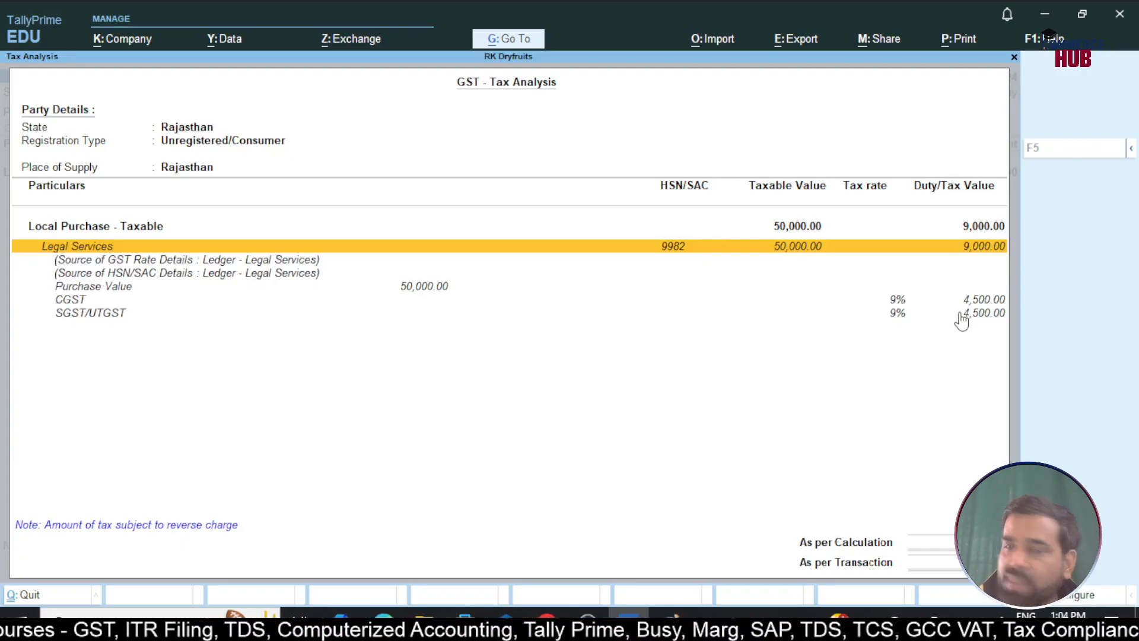
{"action": "key", "text": "Escape"}
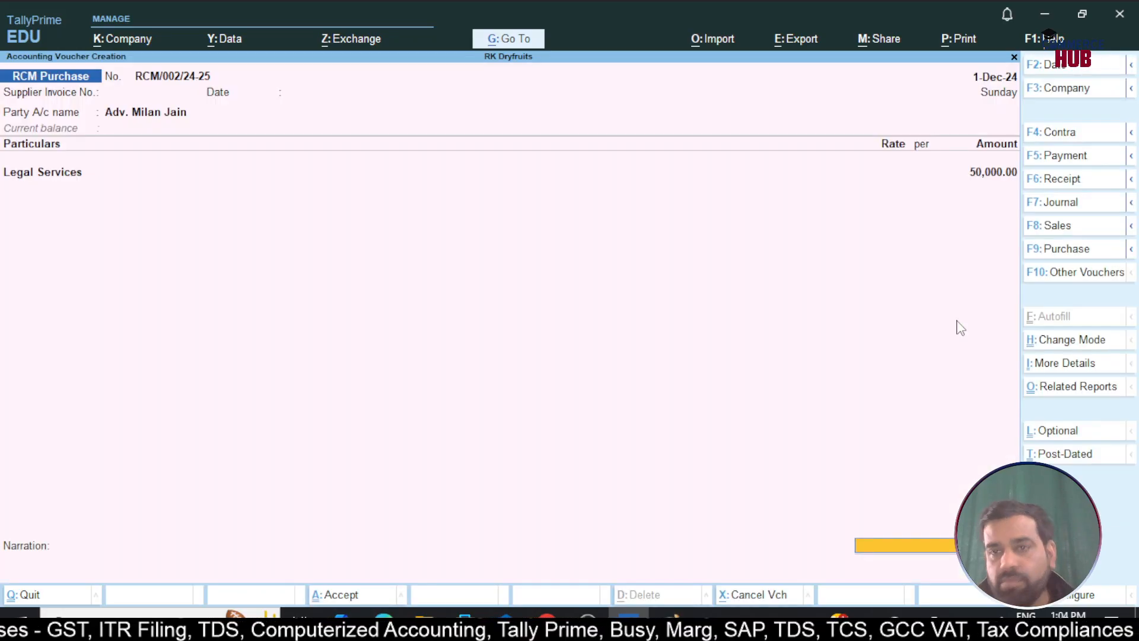
Save RCM/002/24-25 with a 50,000.00 new bill reference, reopen it, and bring up printing
{"action": "key", "text": "Return"}
{"action": "key", "text": "Return"}
{"action": "key", "text": "Return"}
{"action": "key", "text": "Return"}
{"action": "key", "text": "Return"}
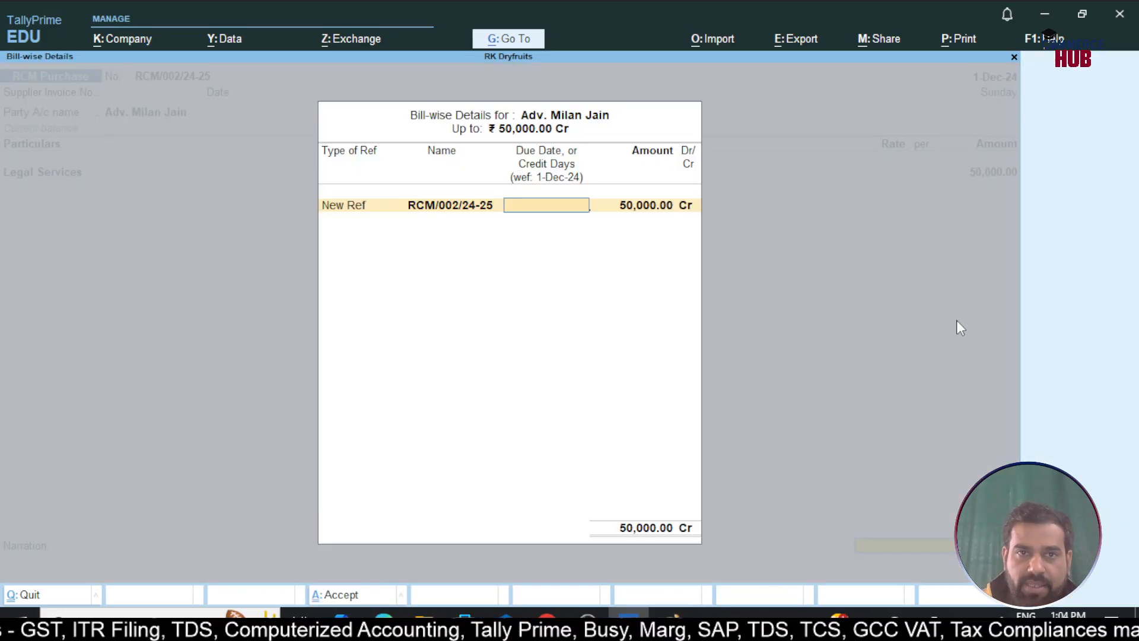
{"action": "key", "text": "Return"}
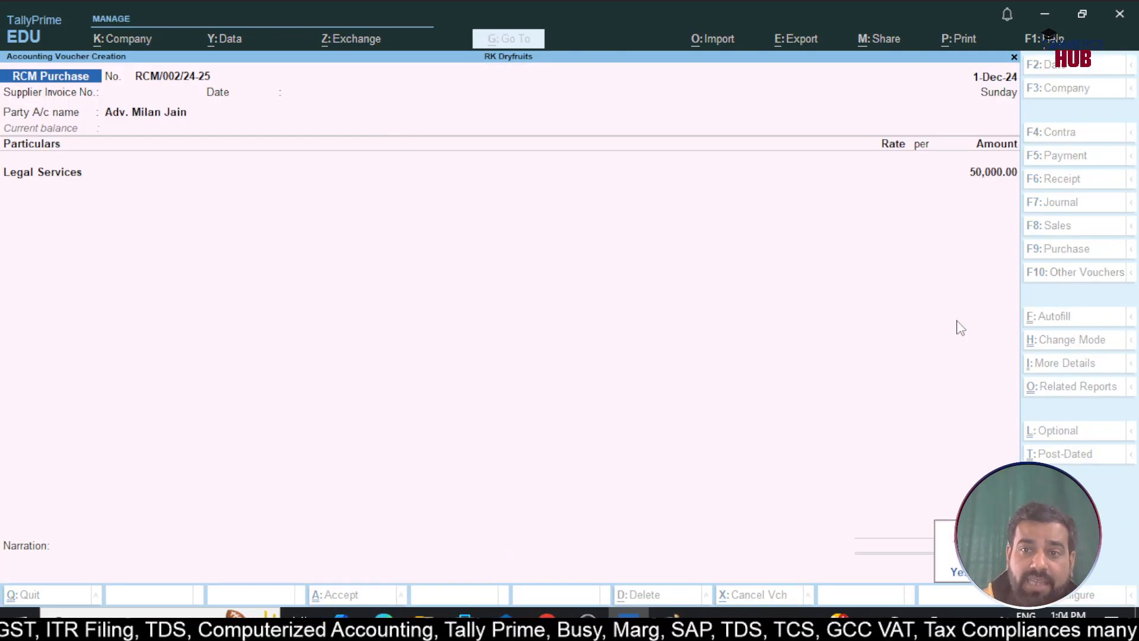
{"action": "key", "text": "Page_Up"}
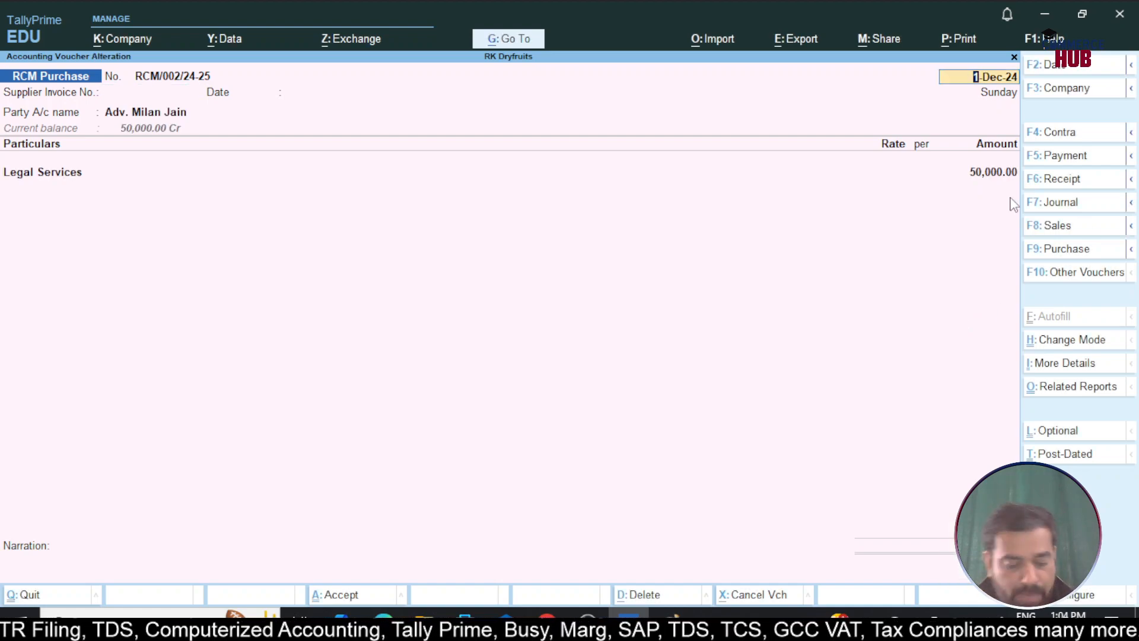
{"action": "key", "text": "alt+p"}
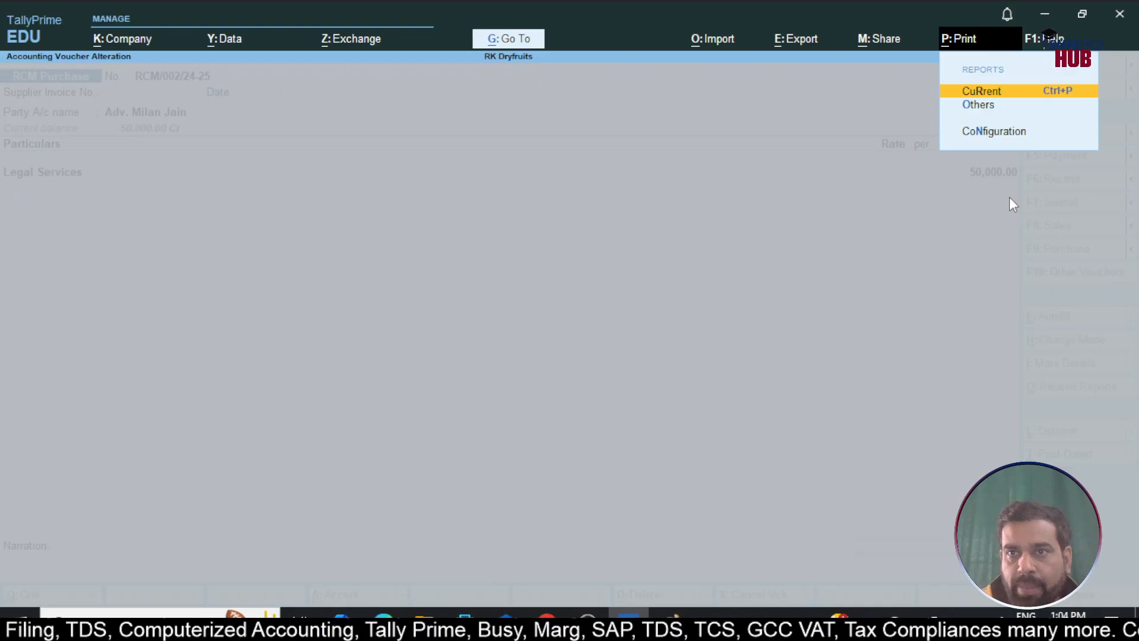
Preview the RCM/002/24-25 Self Invoice zoomed to full size, scroll through it, then close printing
{"action": "key", "text": "Return"}
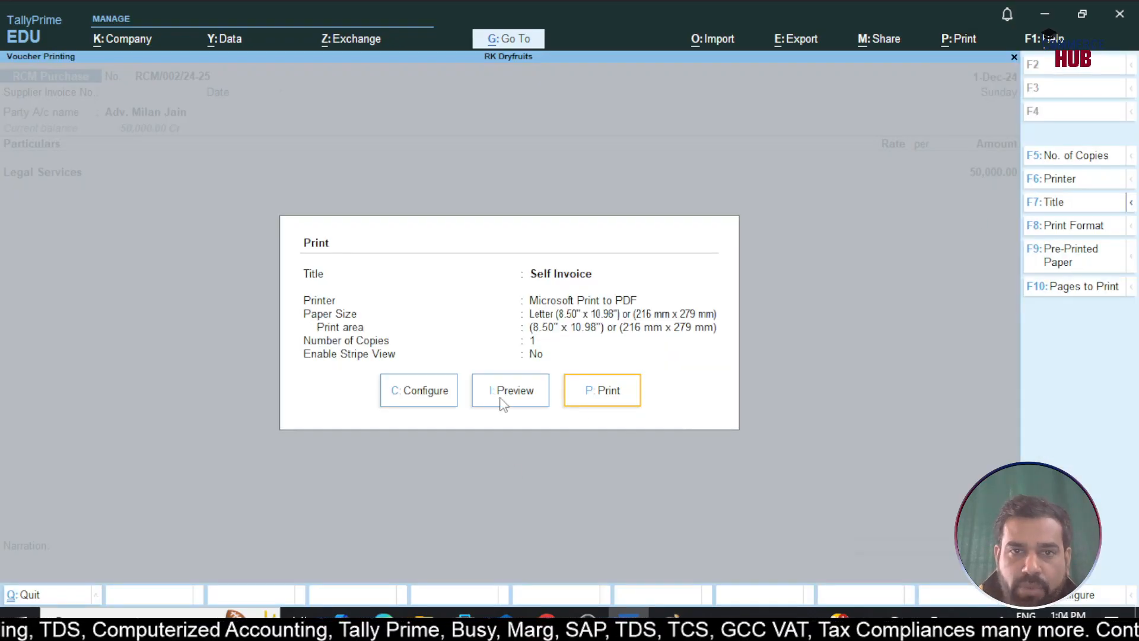
{"action": "left_click", "coordinate": [503, 404]}
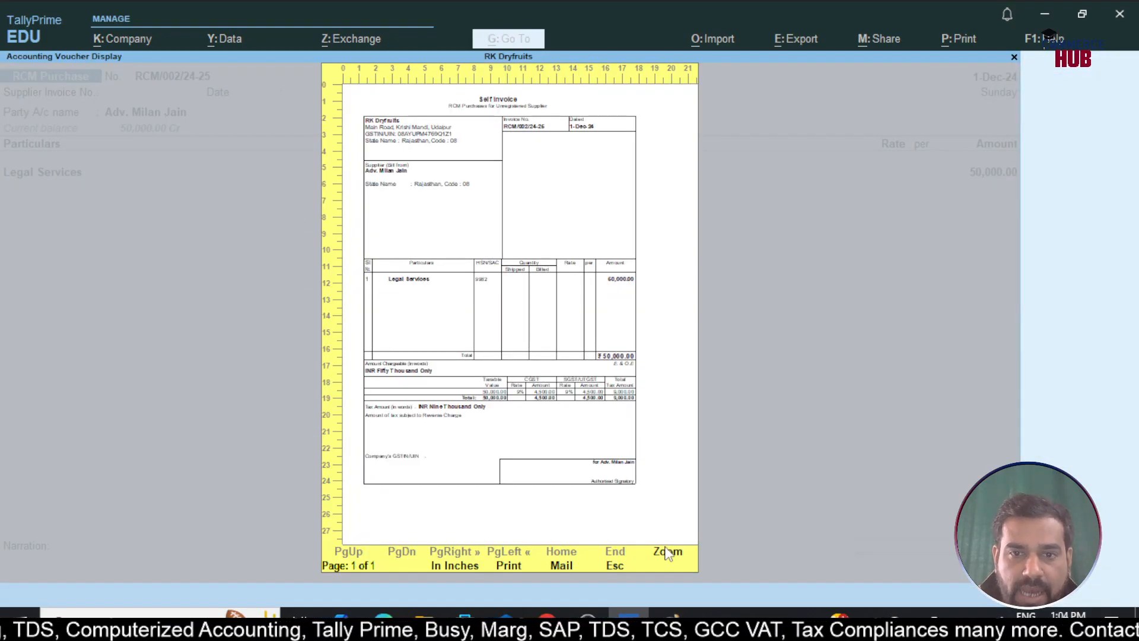
{"action": "left_click", "coordinate": [668, 553]}
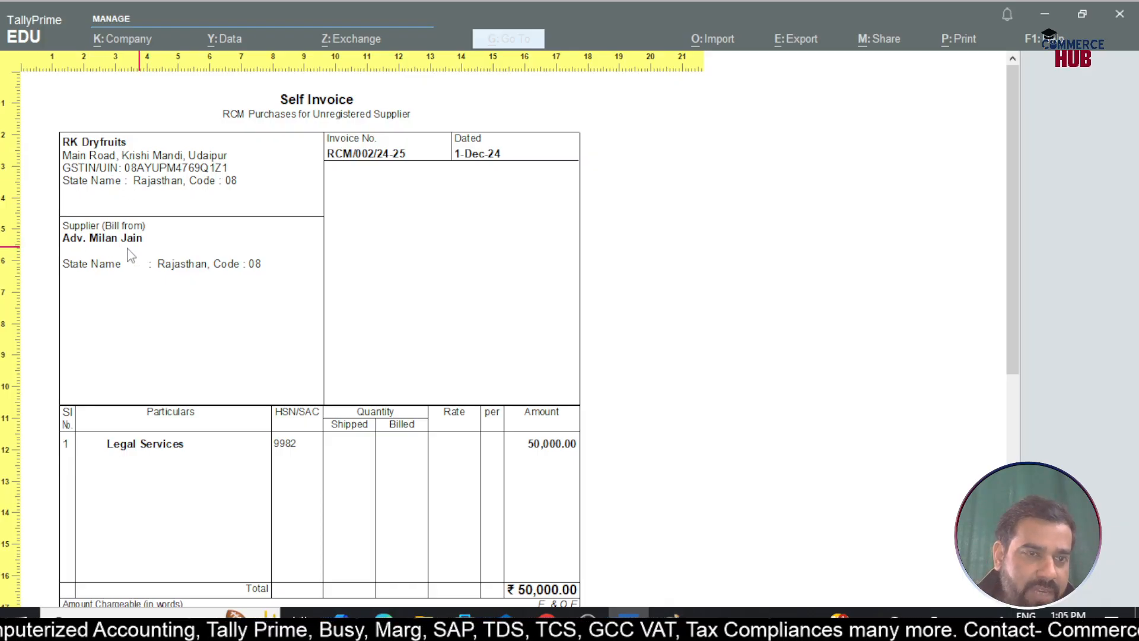
{"action": "scroll", "coordinate": [389, 254], "scroll_direction": "down", "scroll_amount": 2}
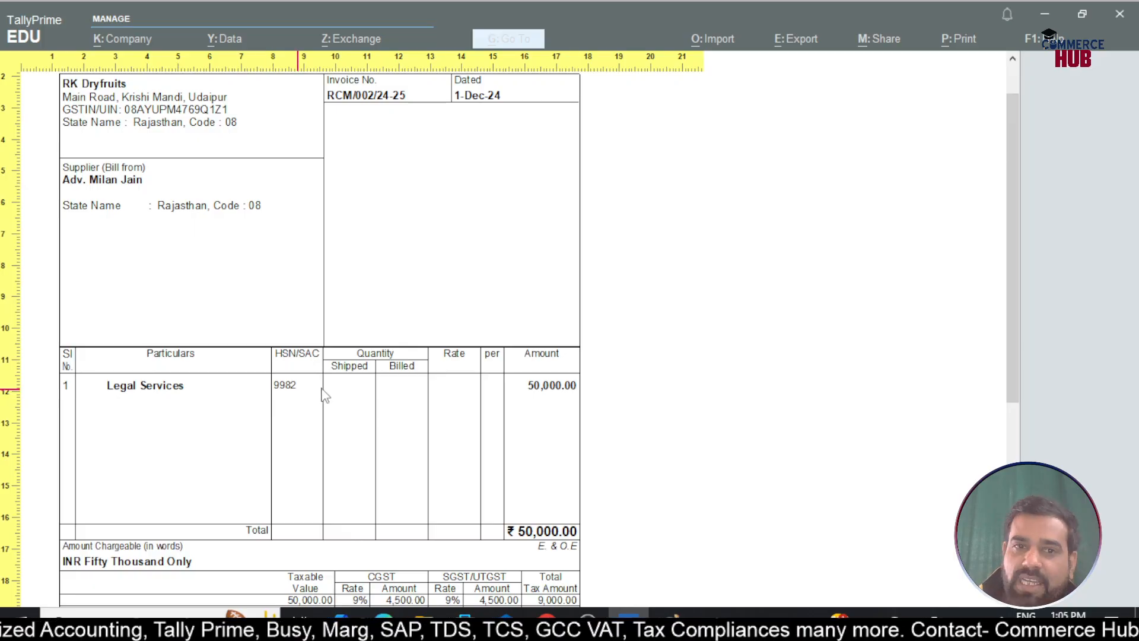
{"action": "scroll", "coordinate": [332, 385], "scroll_direction": "down", "scroll_amount": 1}
{"action": "scroll", "coordinate": [472, 366], "scroll_direction": "down", "scroll_amount": 1}
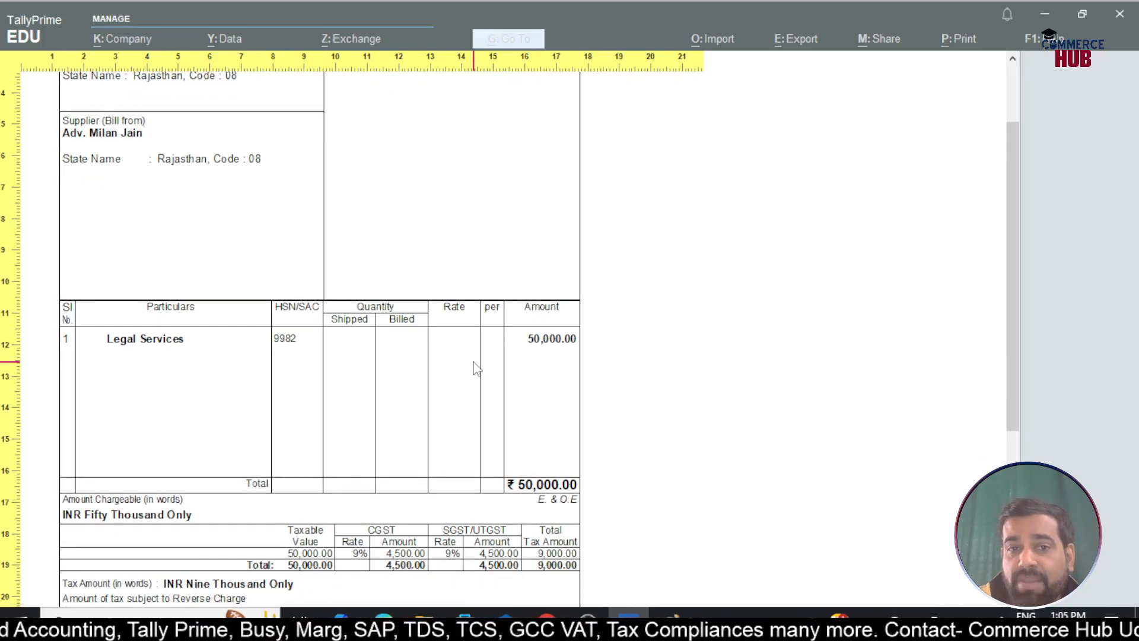
{"action": "scroll", "coordinate": [553, 351], "scroll_direction": "down", "scroll_amount": 2}
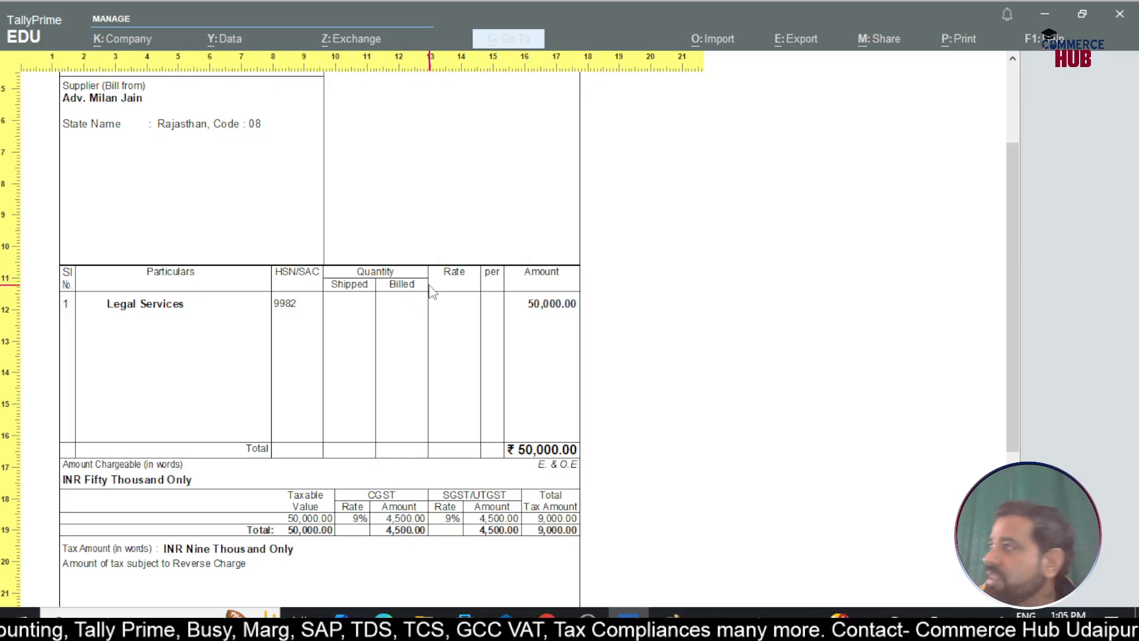
{"action": "scroll", "coordinate": [451, 299], "scroll_direction": "down", "scroll_amount": 2}
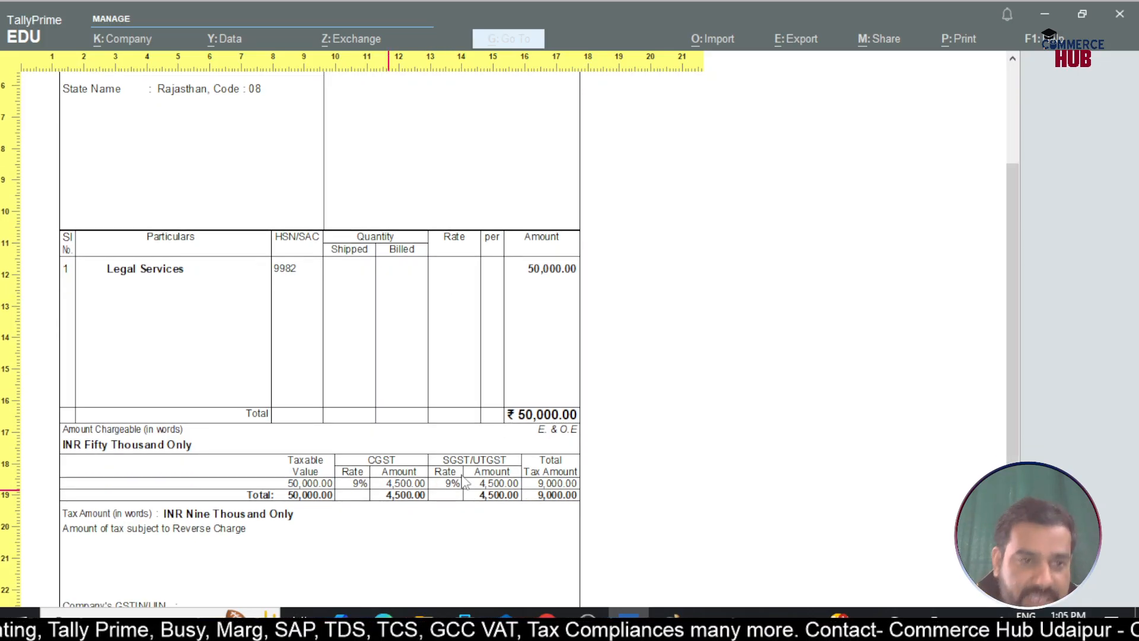
{"action": "scroll", "coordinate": [363, 489], "scroll_direction": "down", "scroll_amount": 1}
{"action": "scroll", "coordinate": [472, 454], "scroll_direction": "down", "scroll_amount": 2}
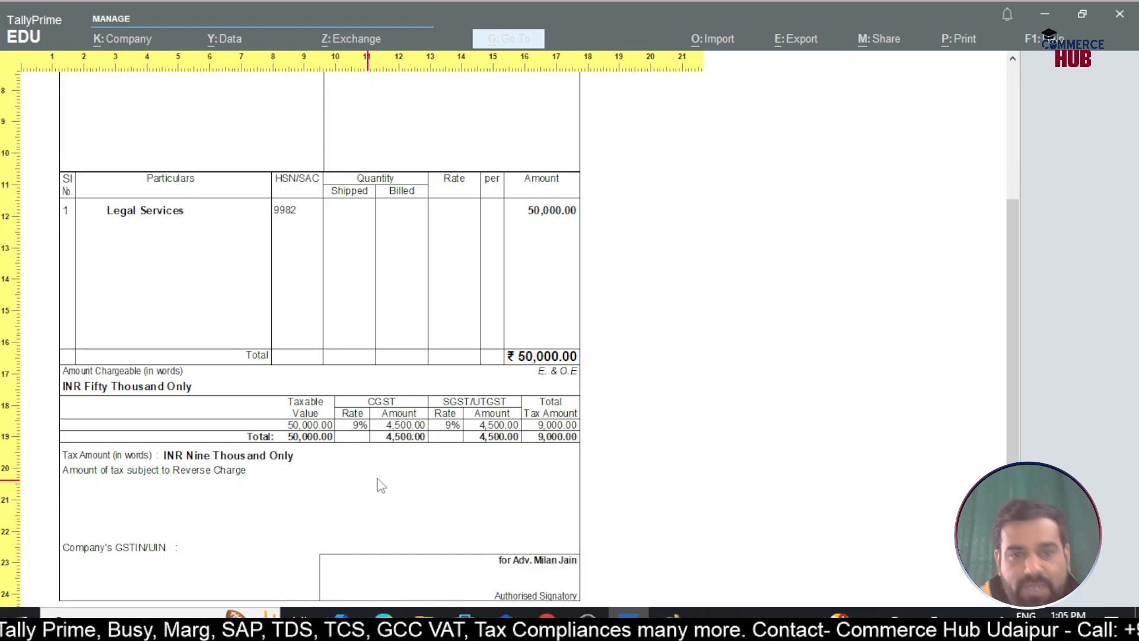
{"action": "scroll", "coordinate": [392, 481], "scroll_direction": "down", "scroll_amount": 2}
{"action": "scroll", "coordinate": [405, 478], "scroll_direction": "up", "scroll_amount": 12}
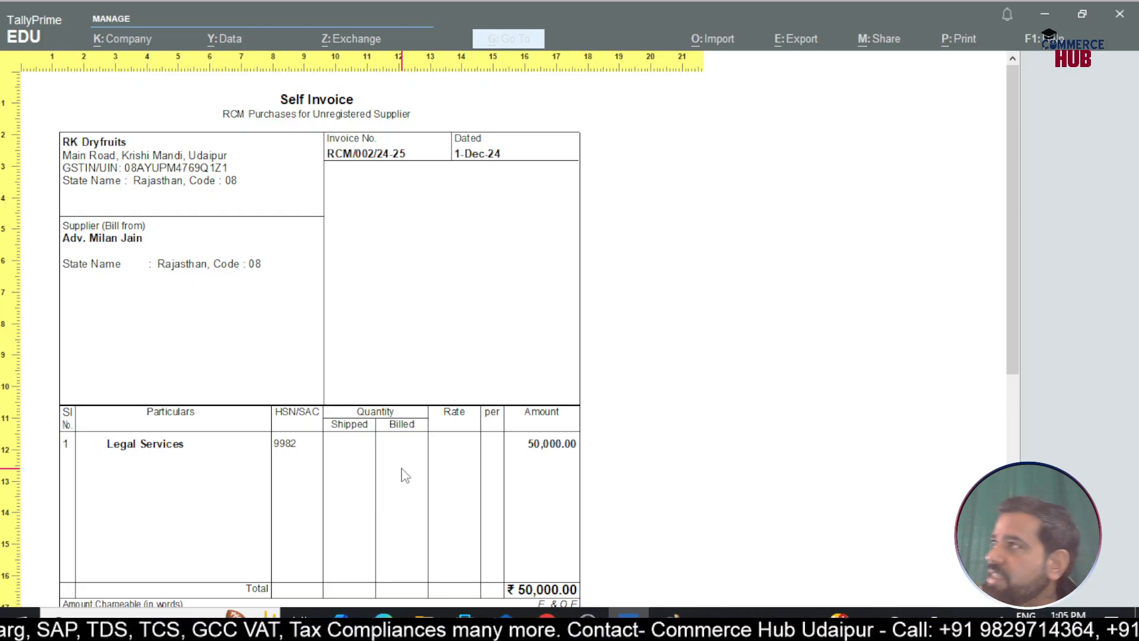
{"action": "key", "text": "Escape"}
{"action": "key", "text": "Escape"}
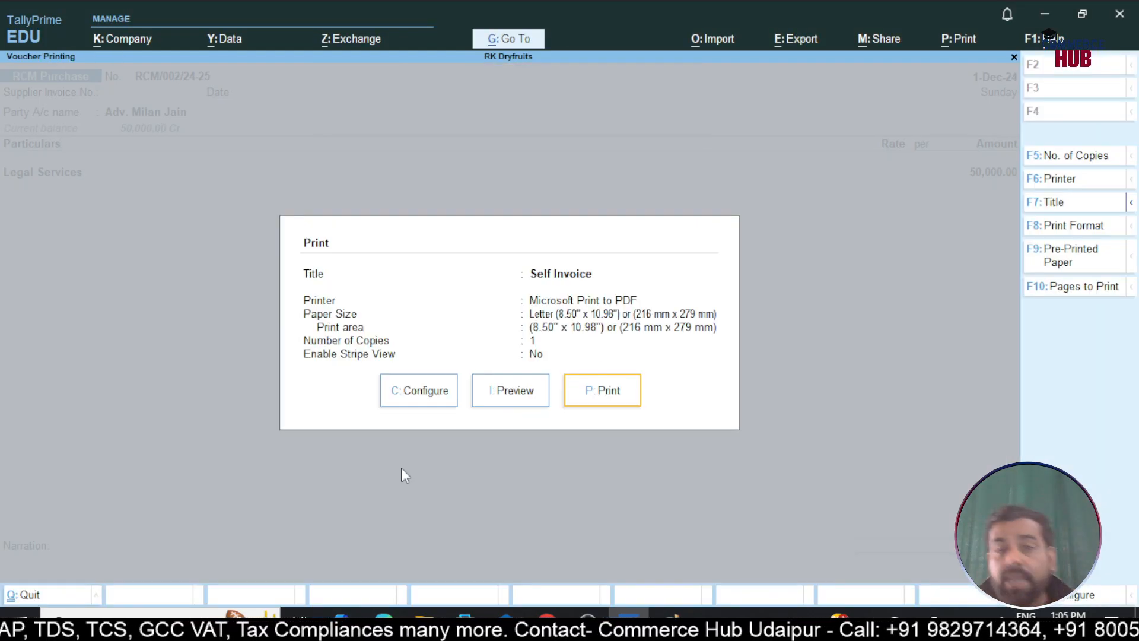
{"action": "key", "text": "Escape"}
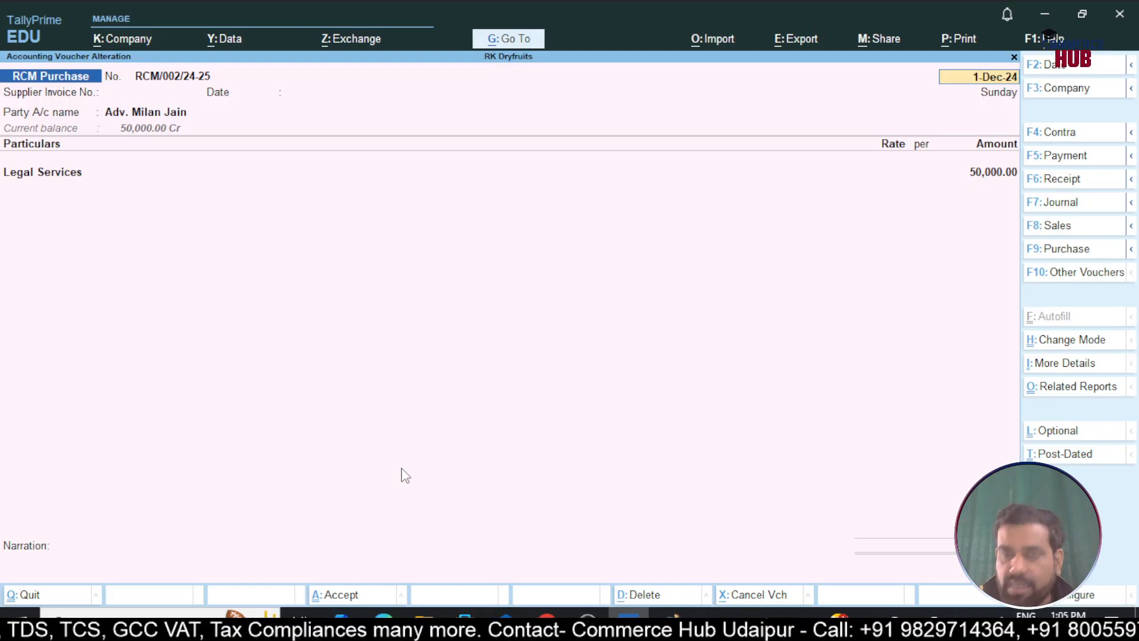
Confirm the 1-Dec-24 Day Book lists RCM/001 and RCM/002, each 50,000.00
{"action": "key", "text": "ctrl+a"}
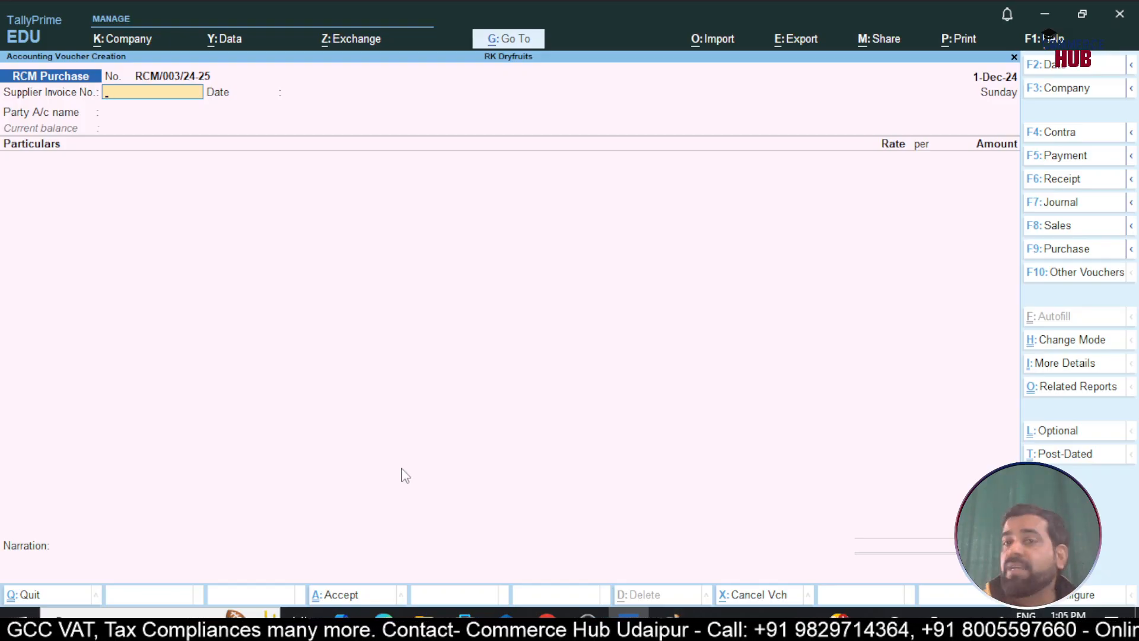
{"action": "key", "text": "Escape"}
{"action": "key", "text": "Down"}
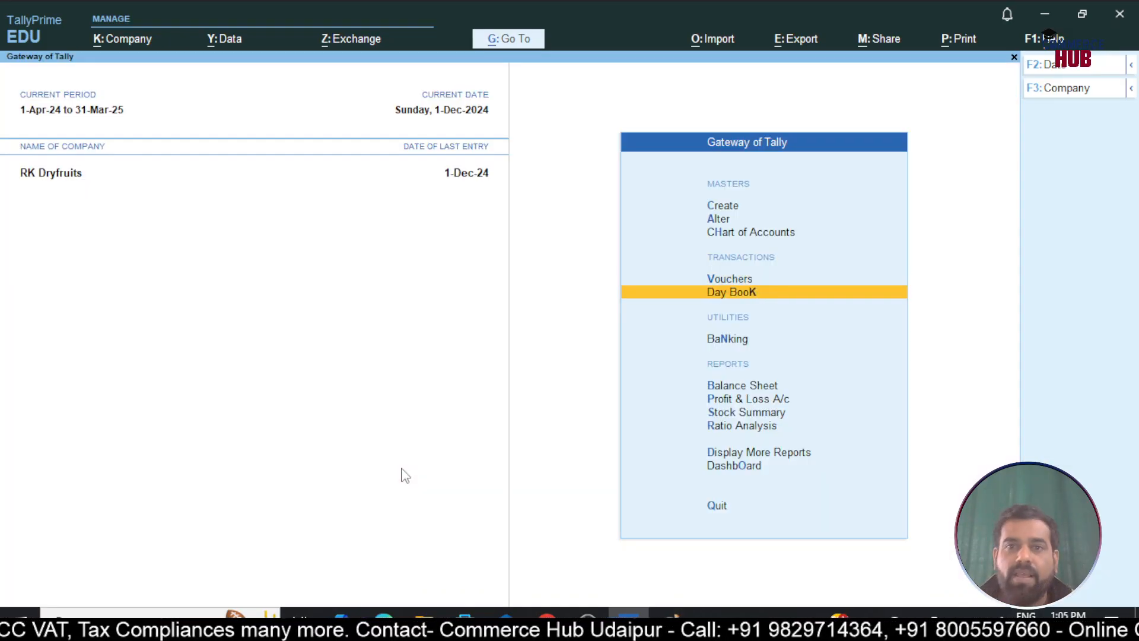
{"action": "key", "text": "Return"}
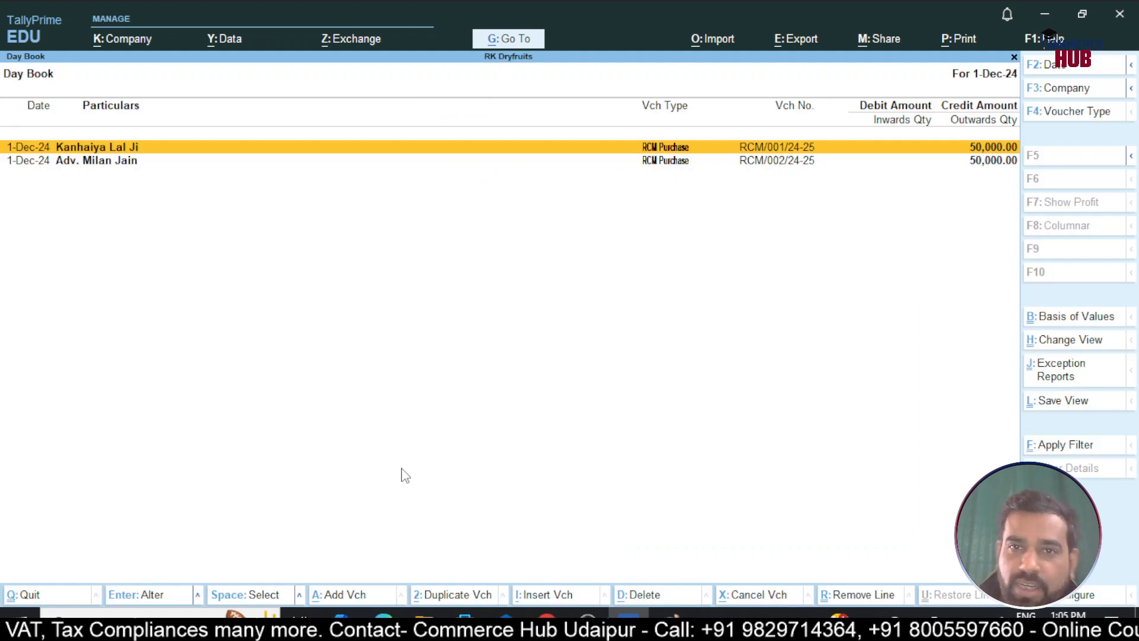
{"action": "key", "text": "Down"}
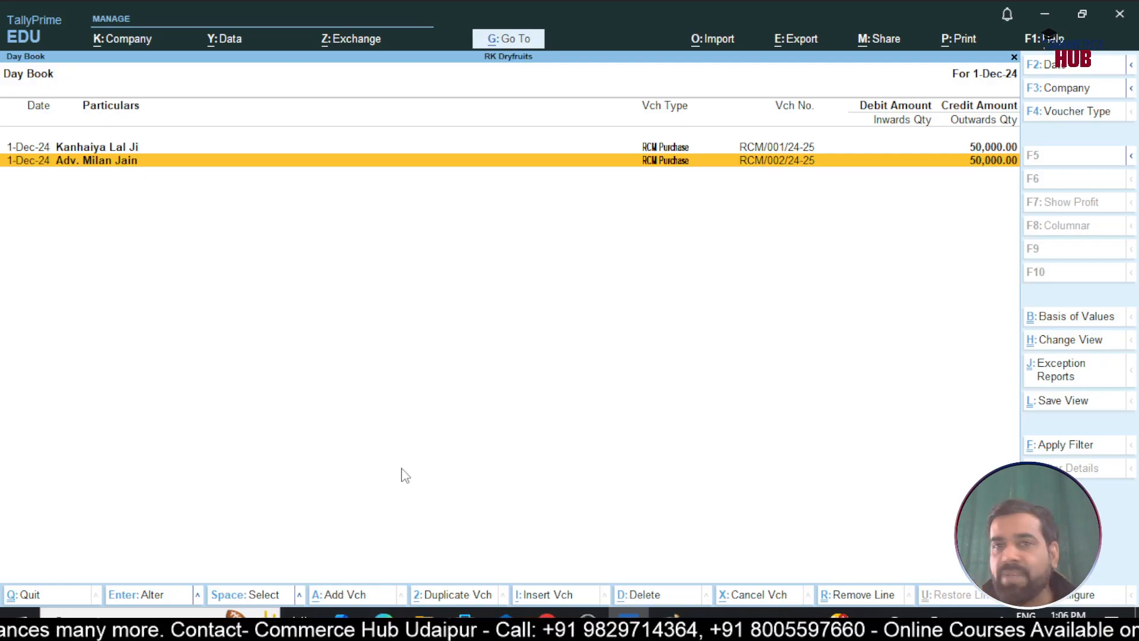
{"action": "key", "text": "Escape"}
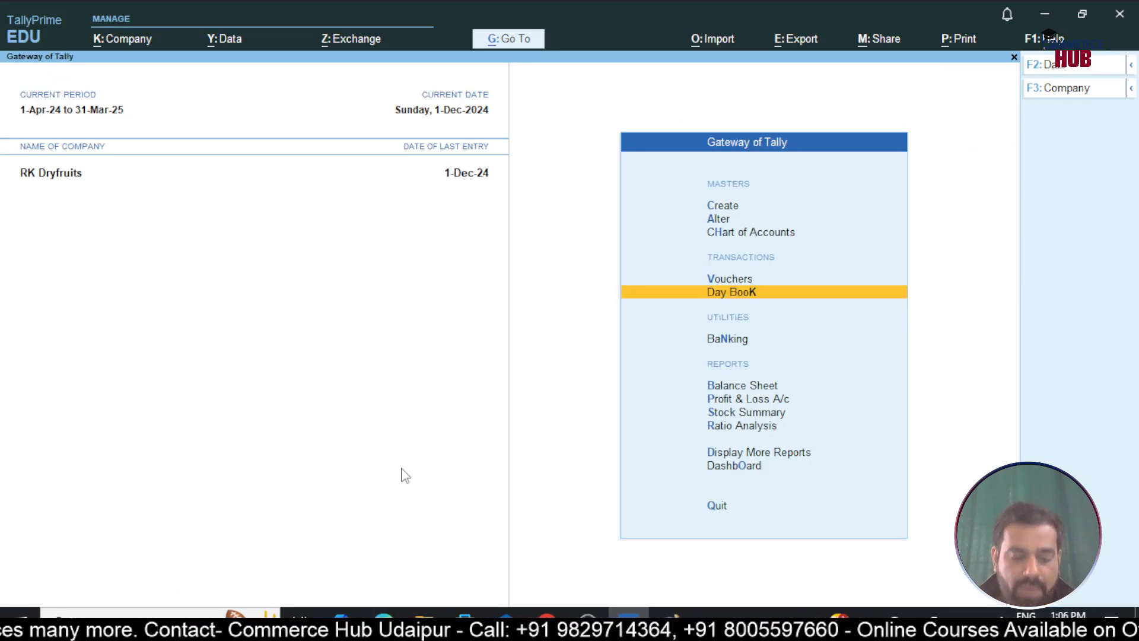
Open GSTR-3B under Statutory GST Reports for the period 1-12-2024 to 31-12-2024
{"action": "key", "text": "d"}
{"action": "key", "text": "u"}
{"action": "key", "text": "g"}
{"action": "key", "text": "3"}
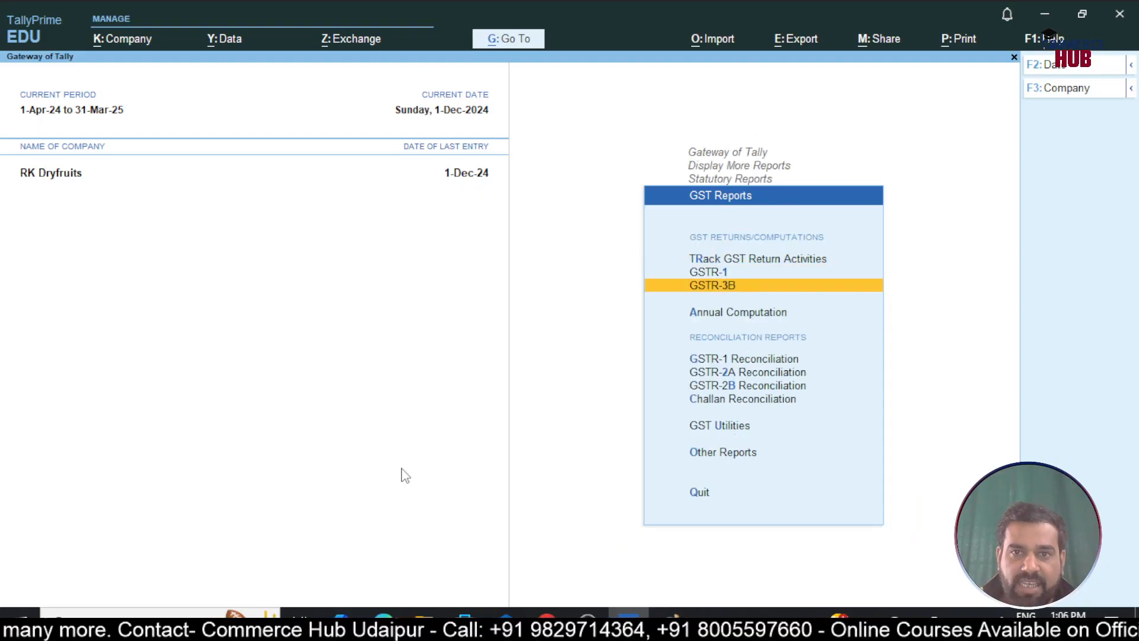
{"action": "key", "text": "F2"}
{"action": "type", "text": "1-12"}
{"action": "key", "text": "Return"}
{"action": "type", "text": "31-12"}
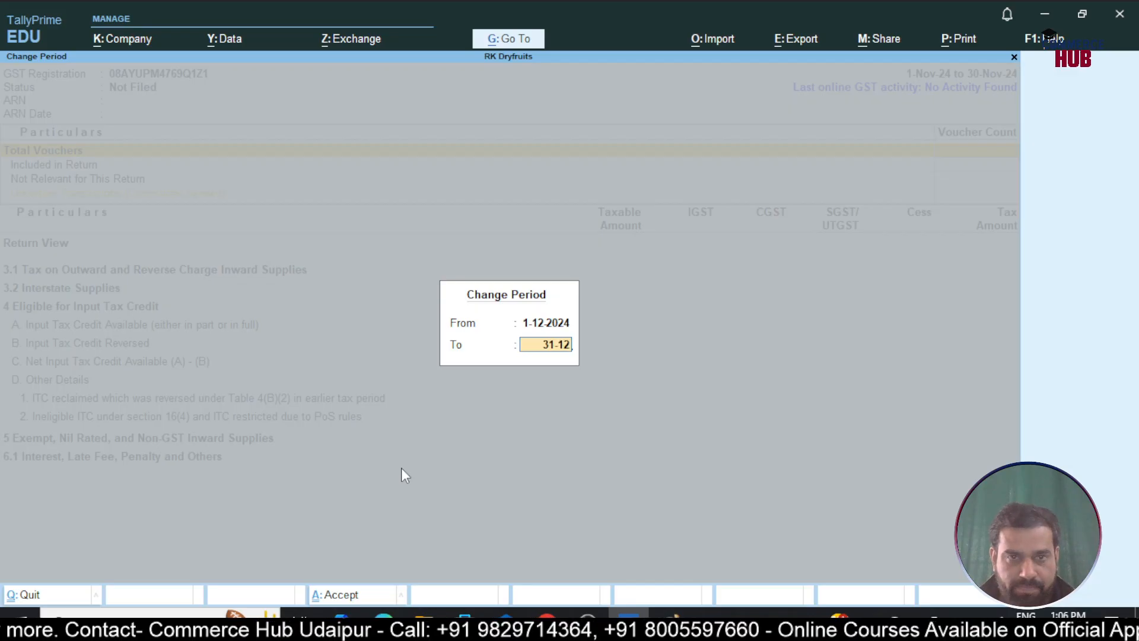
{"action": "key", "text": "Return"}
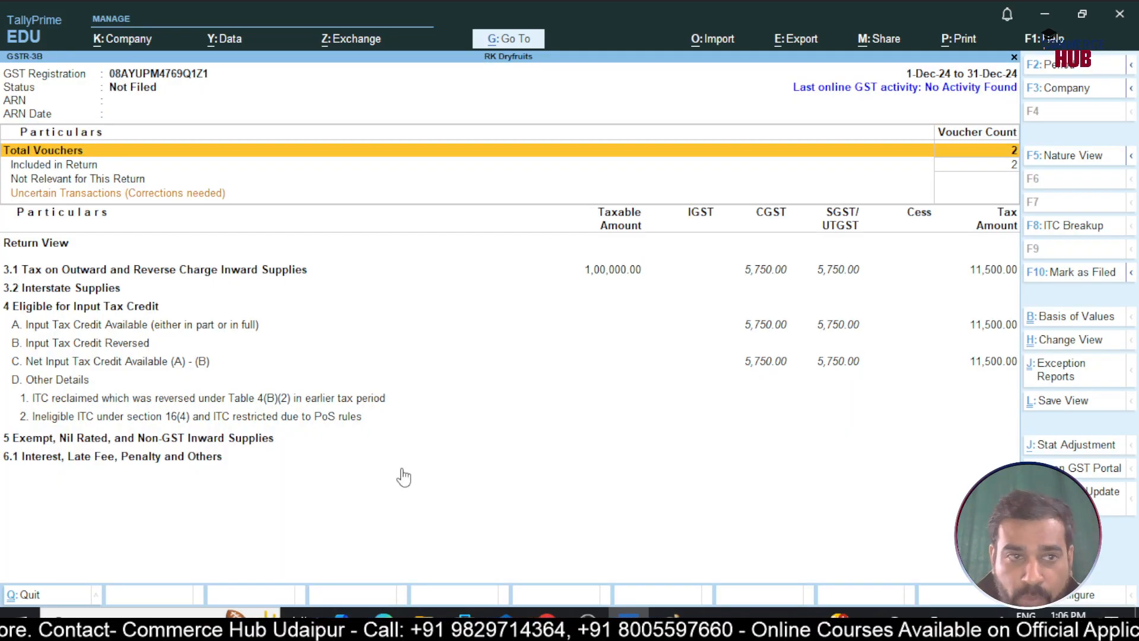
Drill into section 3.1, then 3.1d, to list the reverse-charge inward supply vouchers
{"action": "key", "text": "Down"}
{"action": "key", "text": "Down"}
{"action": "key", "text": "Down"}
{"action": "key", "text": "Down"}
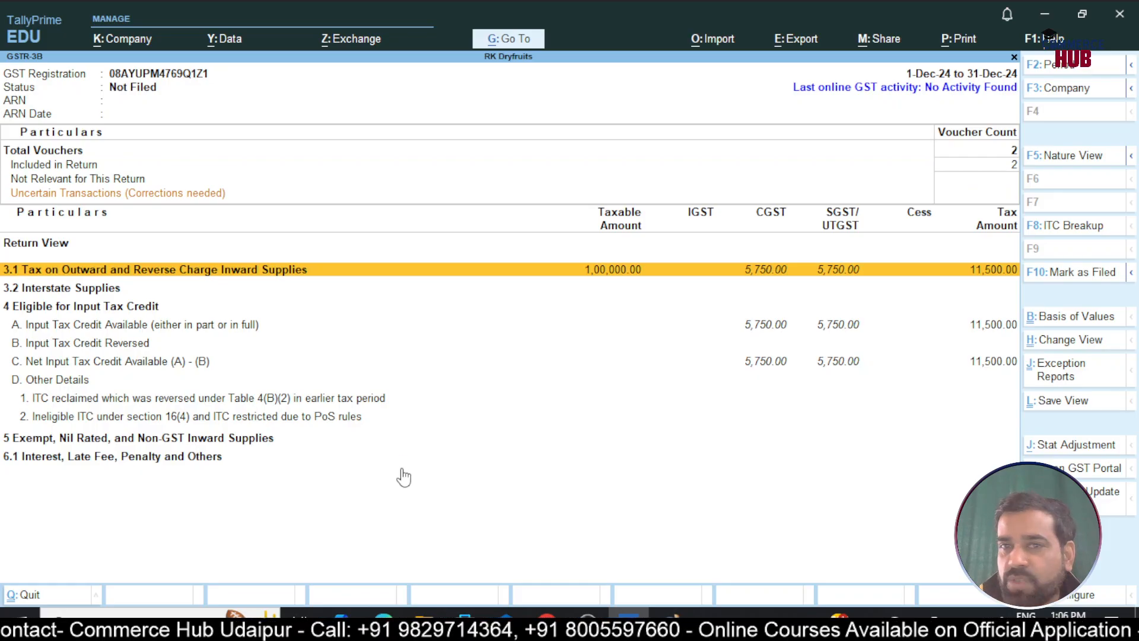
{"action": "key", "text": "Return"}
{"action": "key", "text": "Down"}
{"action": "key", "text": "Down"}
{"action": "key", "text": "Down"}
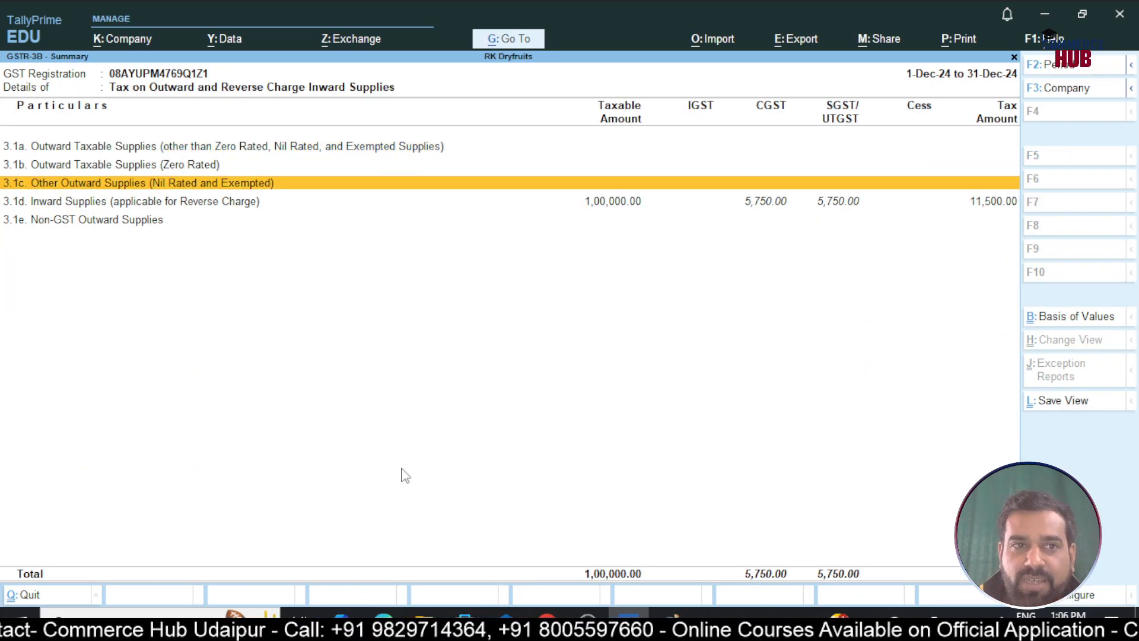
{"action": "key", "text": "Return"}
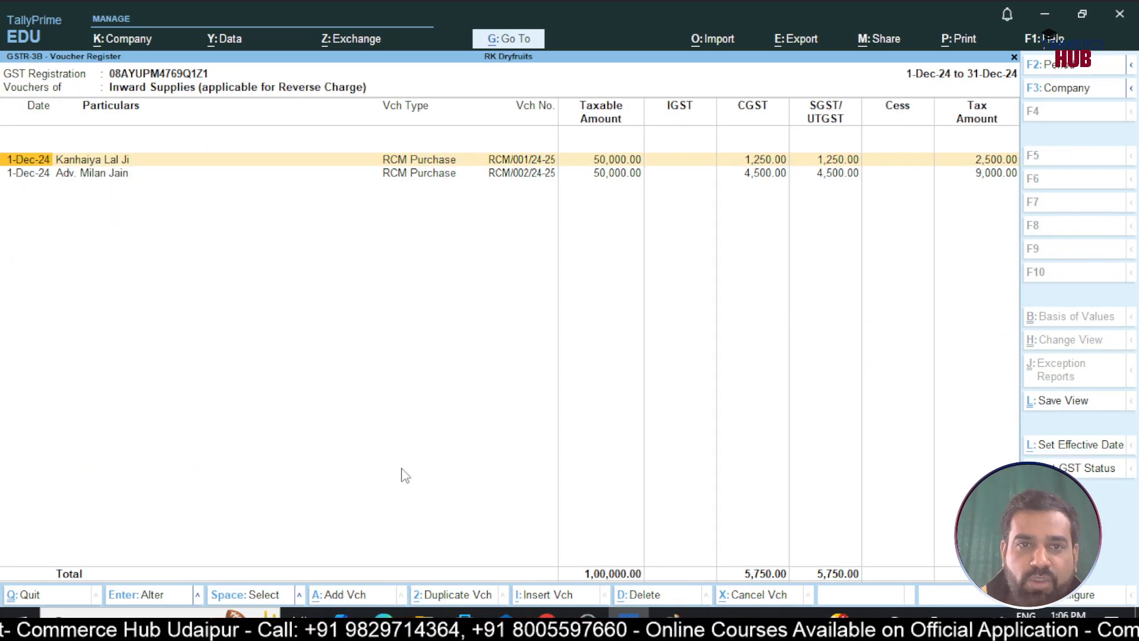
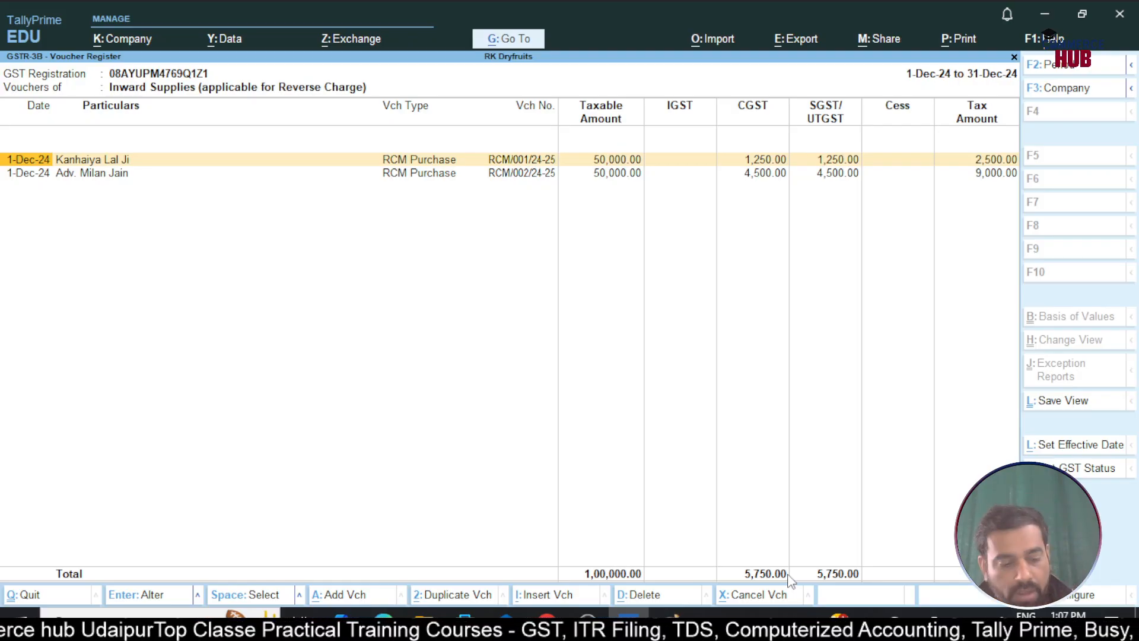
Back in the GSTR-3B summary, review the 3.2 interstate supplies and input tax credit rows
{"action": "key", "text": "Escape"}
{"action": "key", "text": "Escape"}
{"action": "key", "text": "Down"}
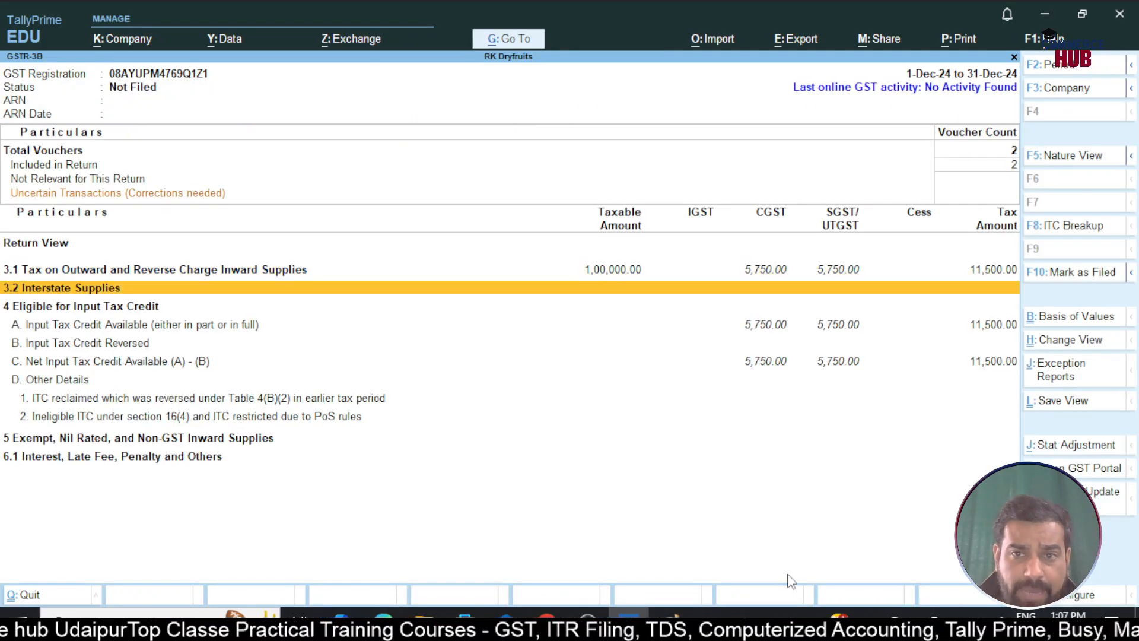
{"action": "key", "text": "Down"}
{"action": "key", "text": "Down"}
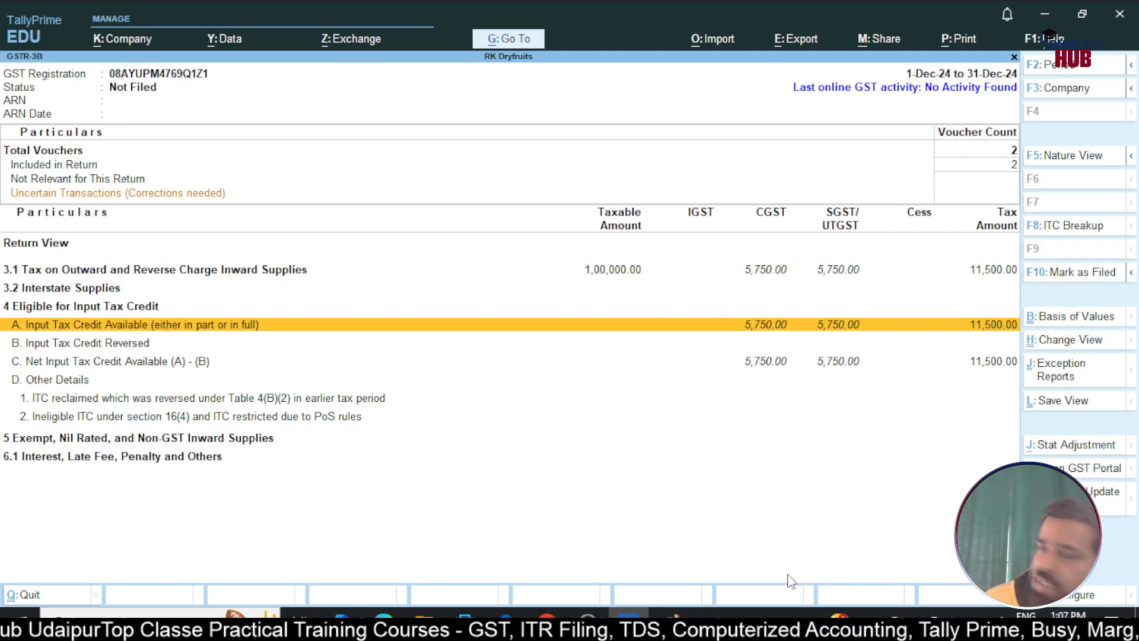
Check the Annual Computation: 11,500.00 tax on 1,00,000.00 taxable value, then return to GST reports
{"action": "key", "text": "Escape"}
{"action": "key", "text": "Down"}
{"action": "key", "text": "Return"}
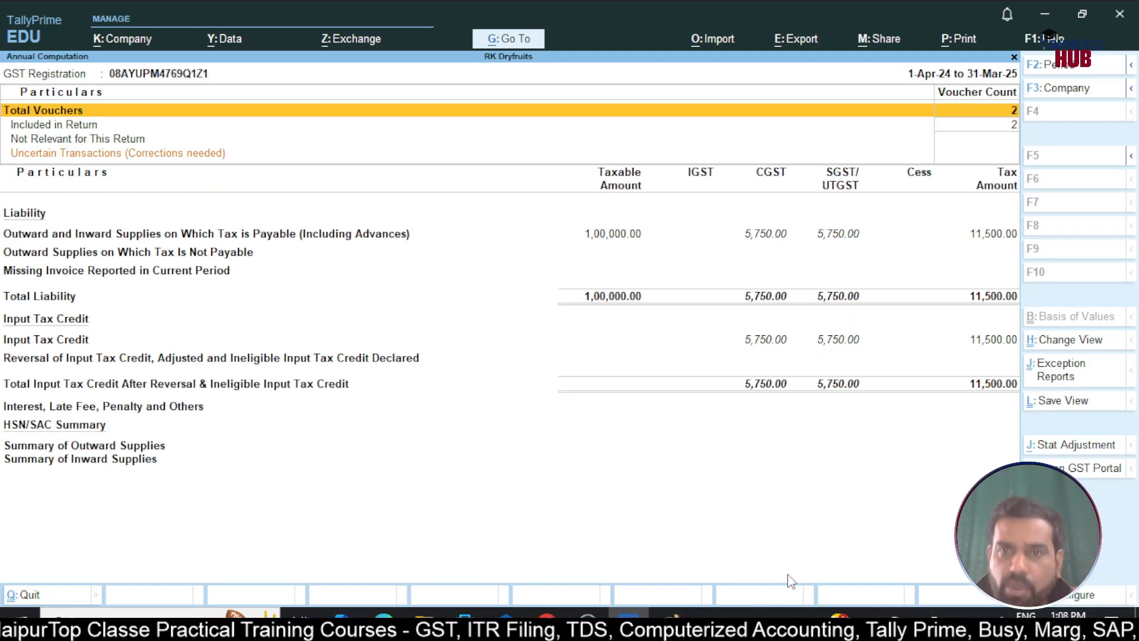
{"action": "key", "text": "Escape"}
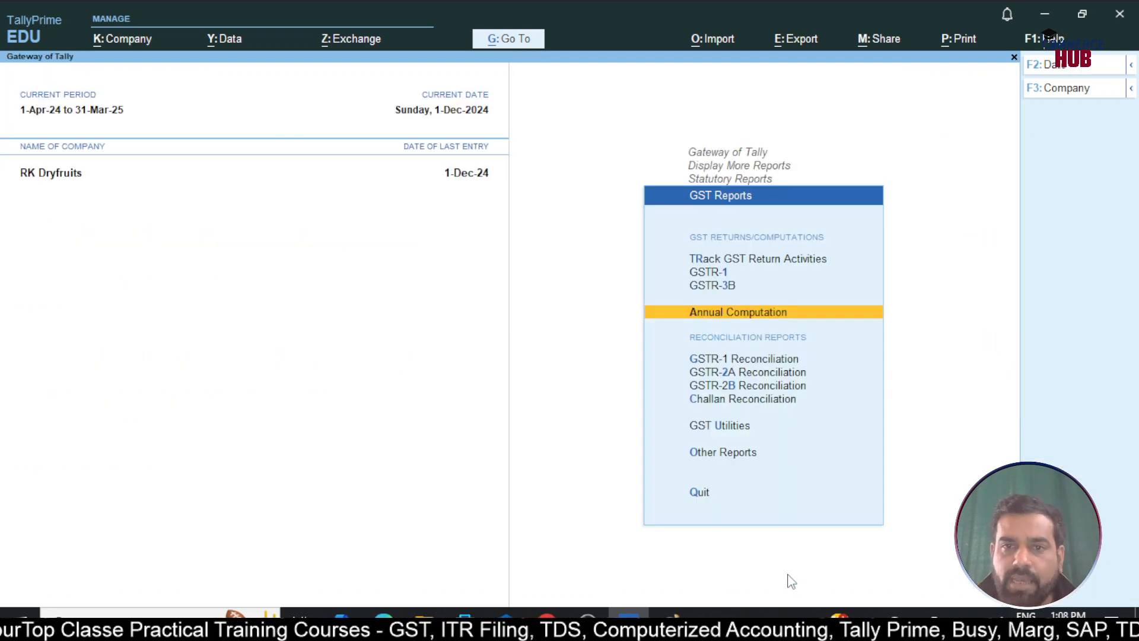
Open the Balance Sheet in detailed view and check Sundry Creditors at 1,00,000.00
{"action": "key", "text": "Escape"}
{"action": "key", "text": "Escape"}
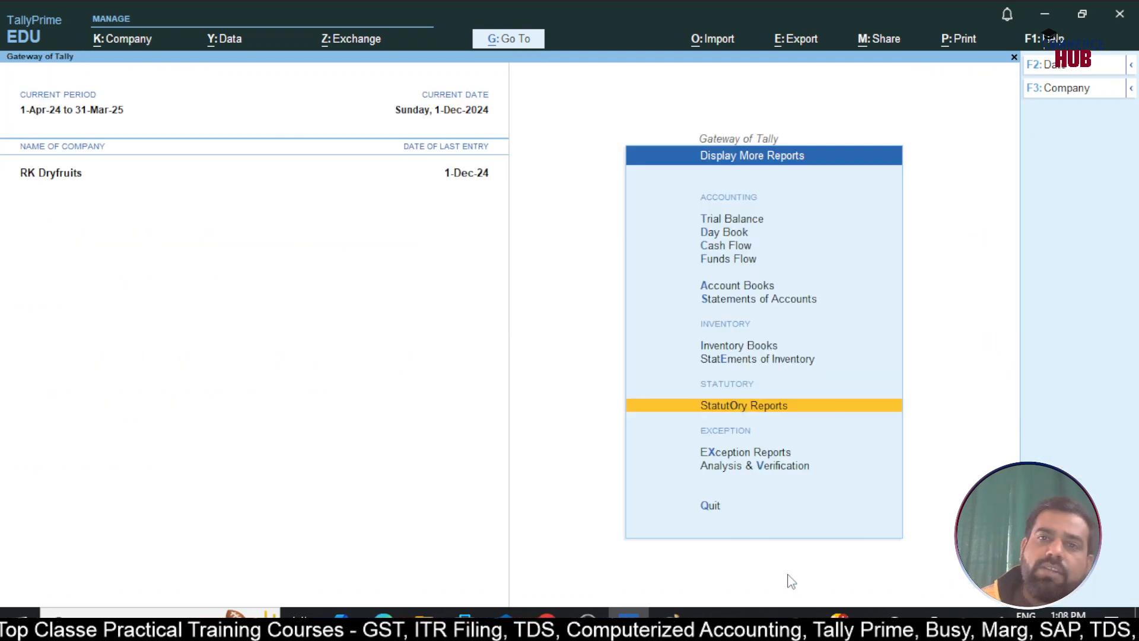
{"action": "key", "text": "Up"}
{"action": "key", "text": "Up"}
{"action": "key", "text": "Up"}
{"action": "key", "text": "Up"}
{"action": "key", "text": "Up"}
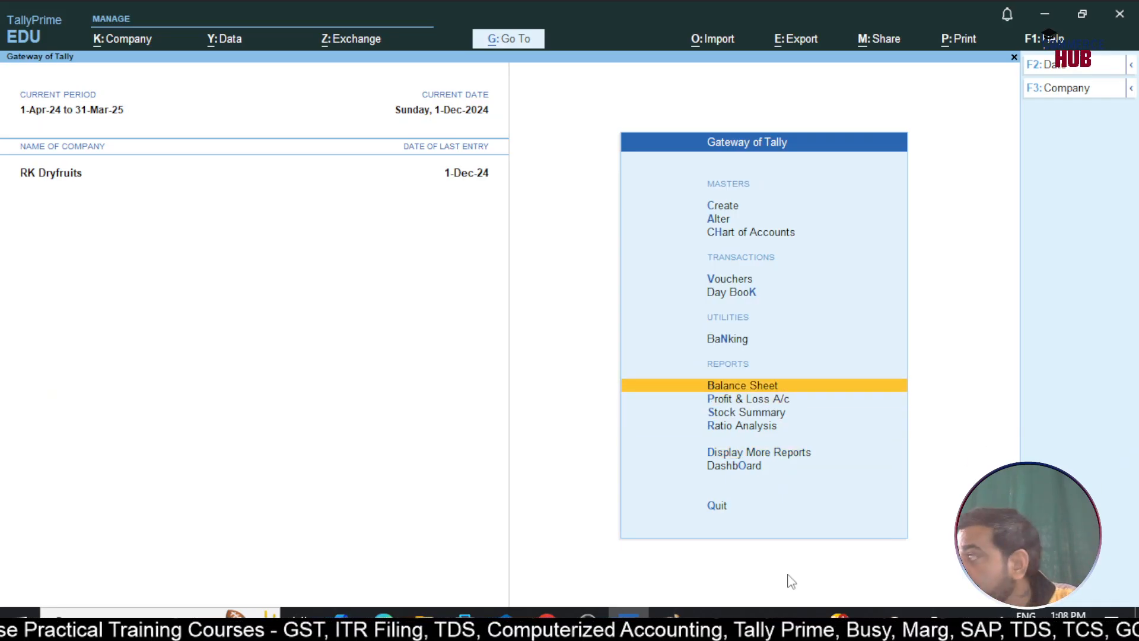
{"action": "key", "text": "Return"}
{"action": "key", "text": "alt+F5"}
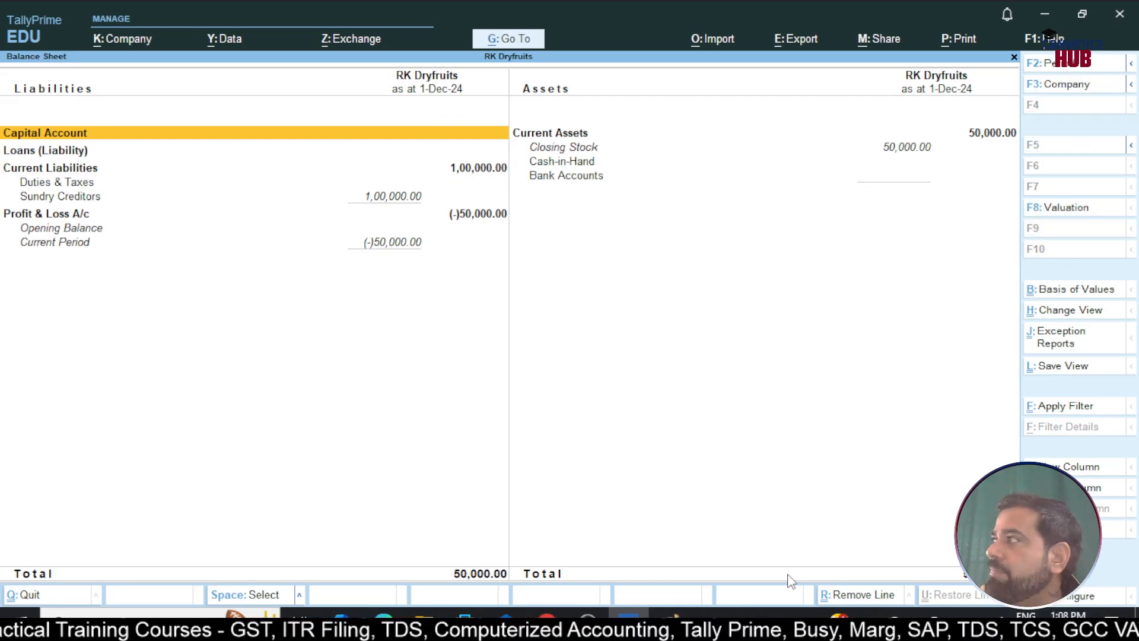
{"action": "key", "text": "Down"}
{"action": "key", "text": "Down"}
{"action": "key", "text": "Down"}
{"action": "key", "text": "Up"}
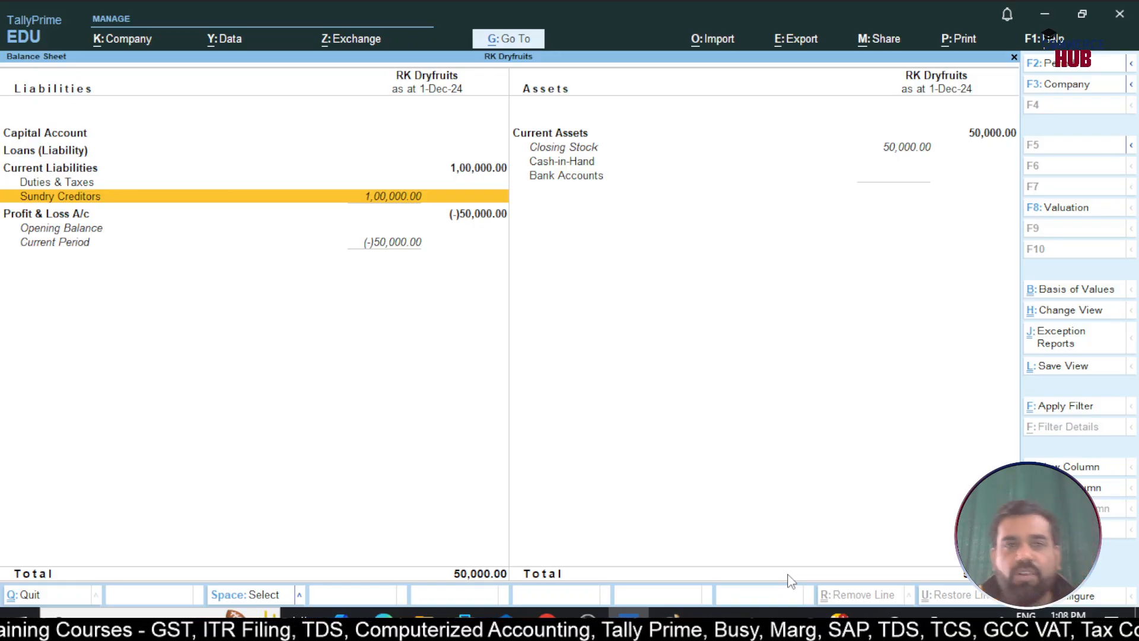
Inspect the Profit & Loss A/c and the empty Duties & Taxes group, then return to Gateway
{"action": "key", "text": "Down"}
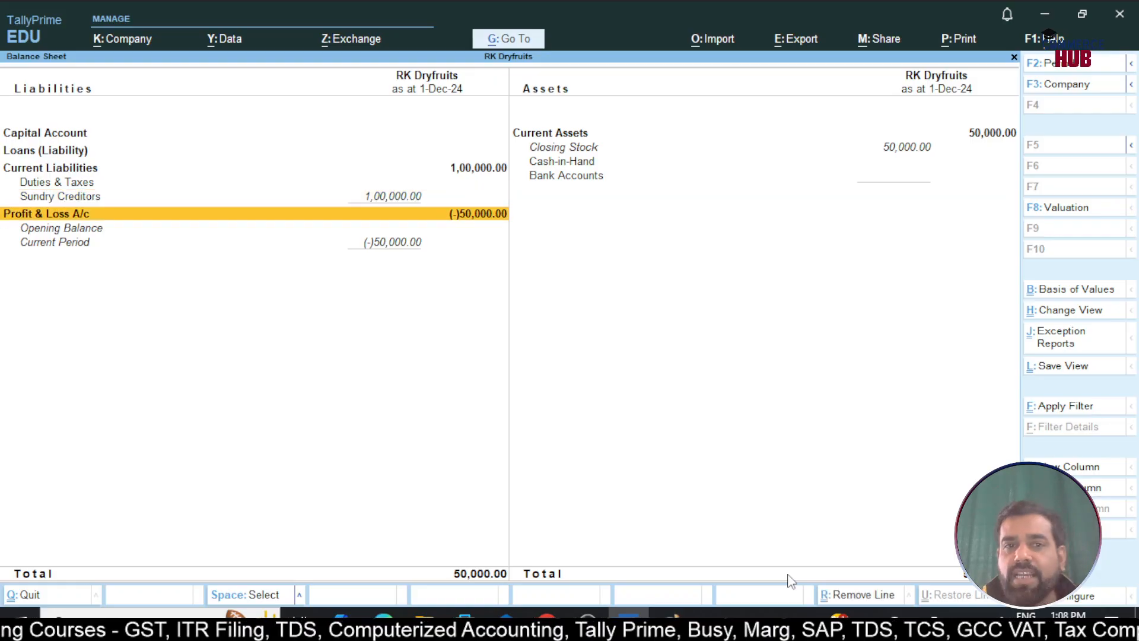
{"action": "key", "text": "Return"}
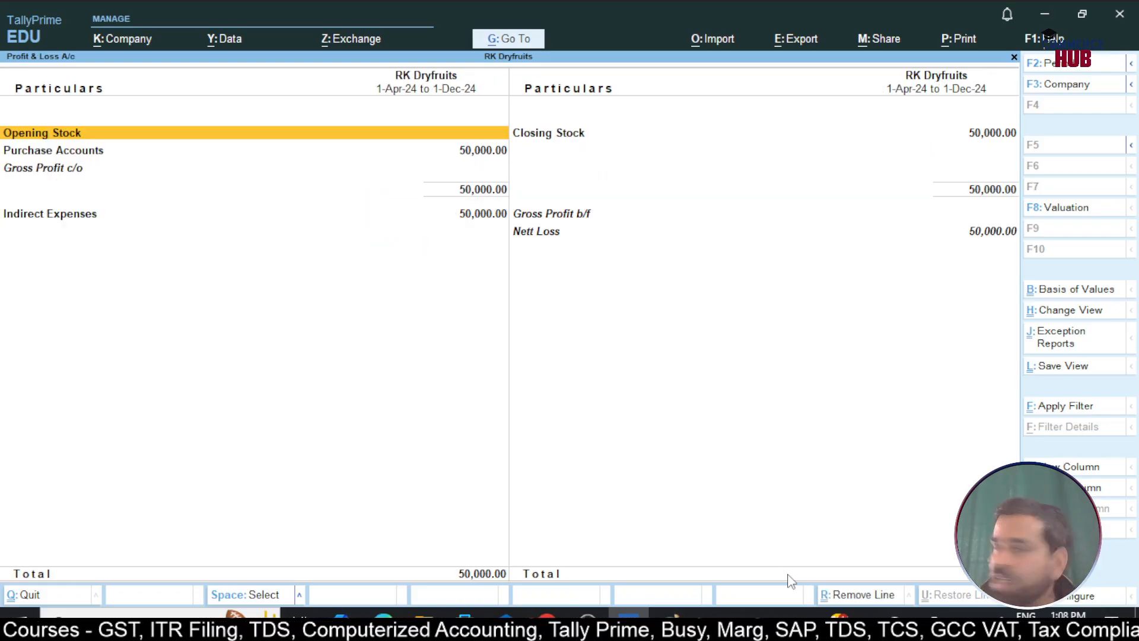
{"action": "key", "text": "Escape"}
{"action": "key", "text": "Up"}
{"action": "key", "text": "Up"}
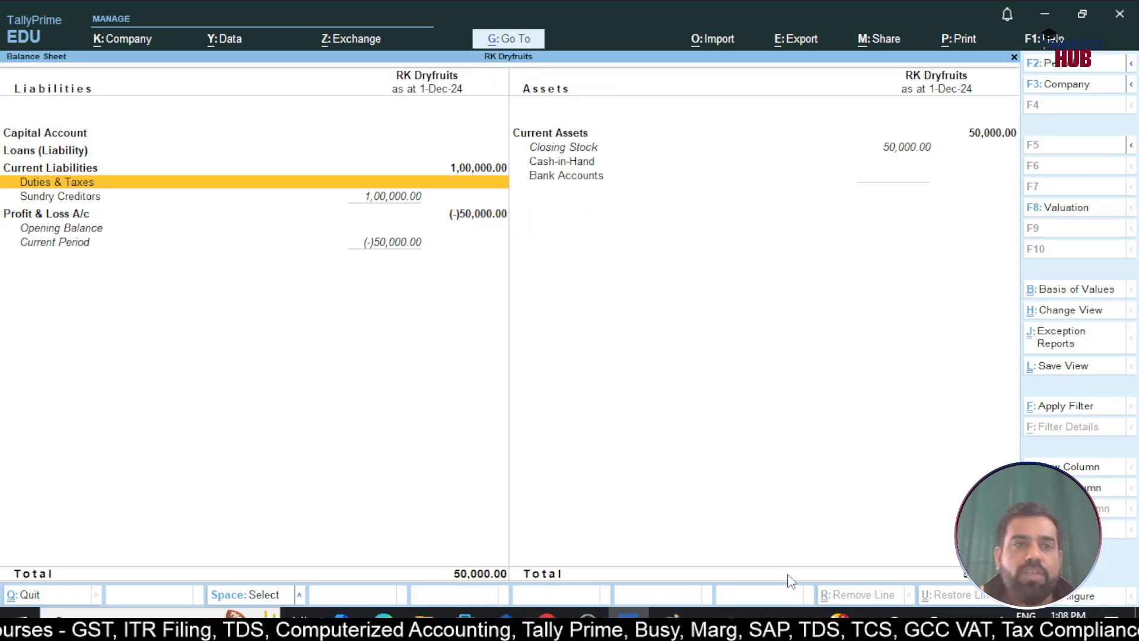
{"action": "key", "text": "Return"}
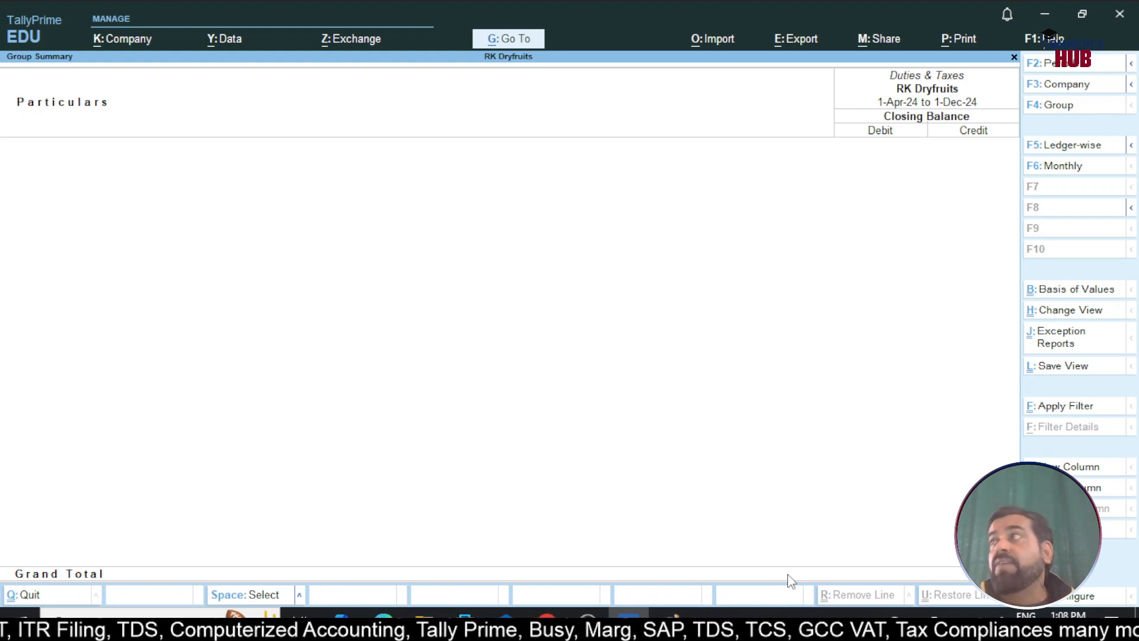
{"action": "key", "text": "Escape"}
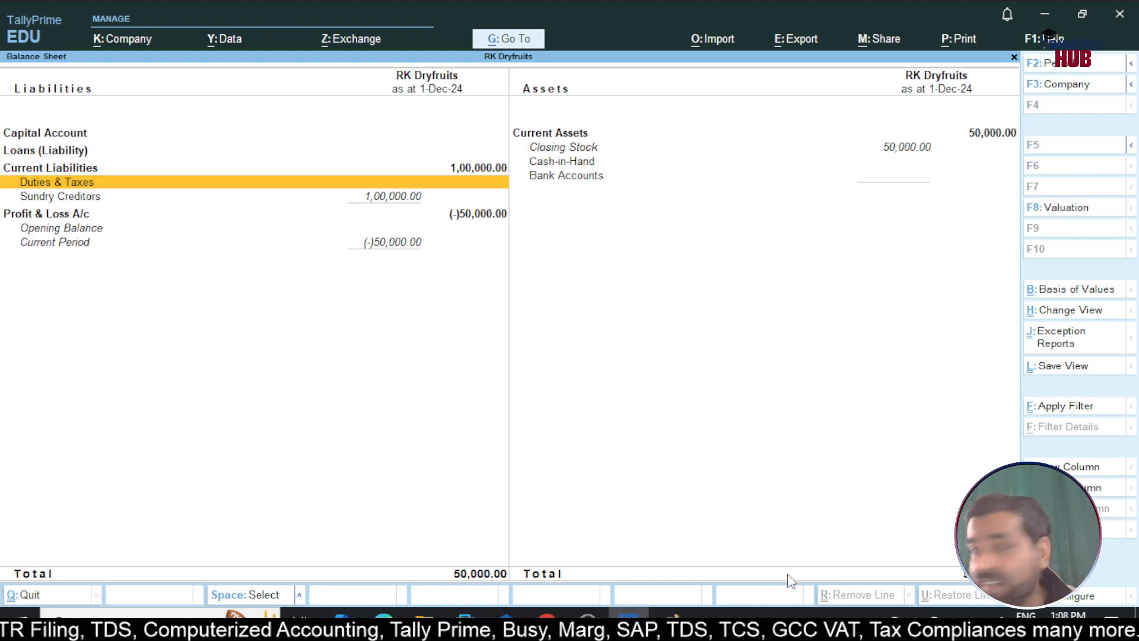
{"action": "key", "text": "Escape"}
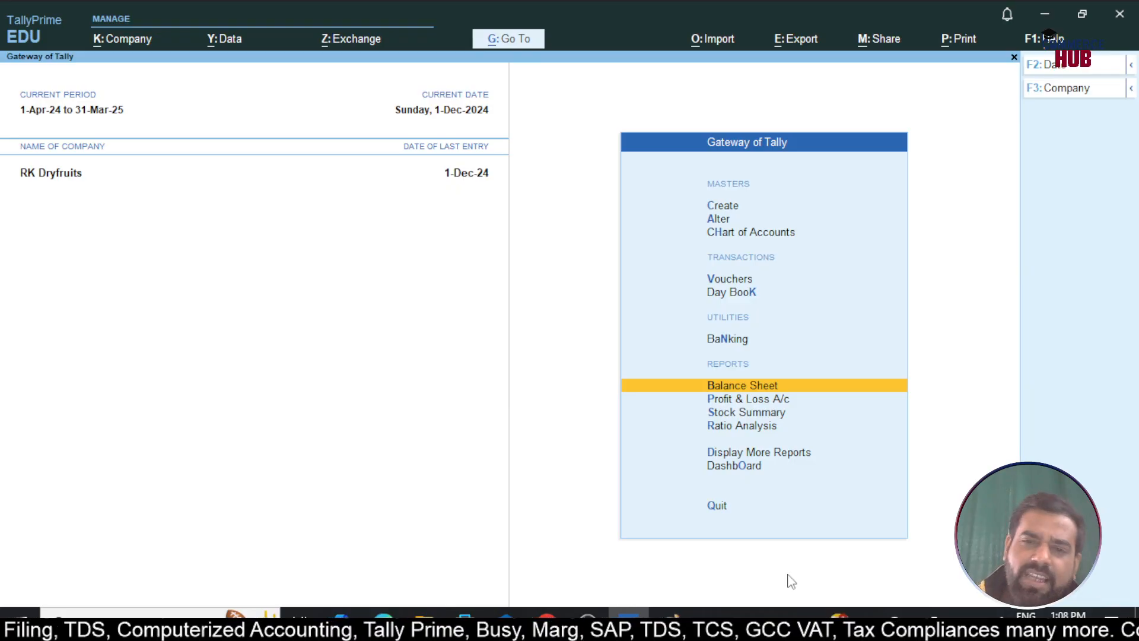
Open the Reverse Charge Supplies report from GST Reports > Other Reports
{"action": "key", "text": "d"}
{"action": "key", "text": "o"}
{"action": "key", "text": "g"}
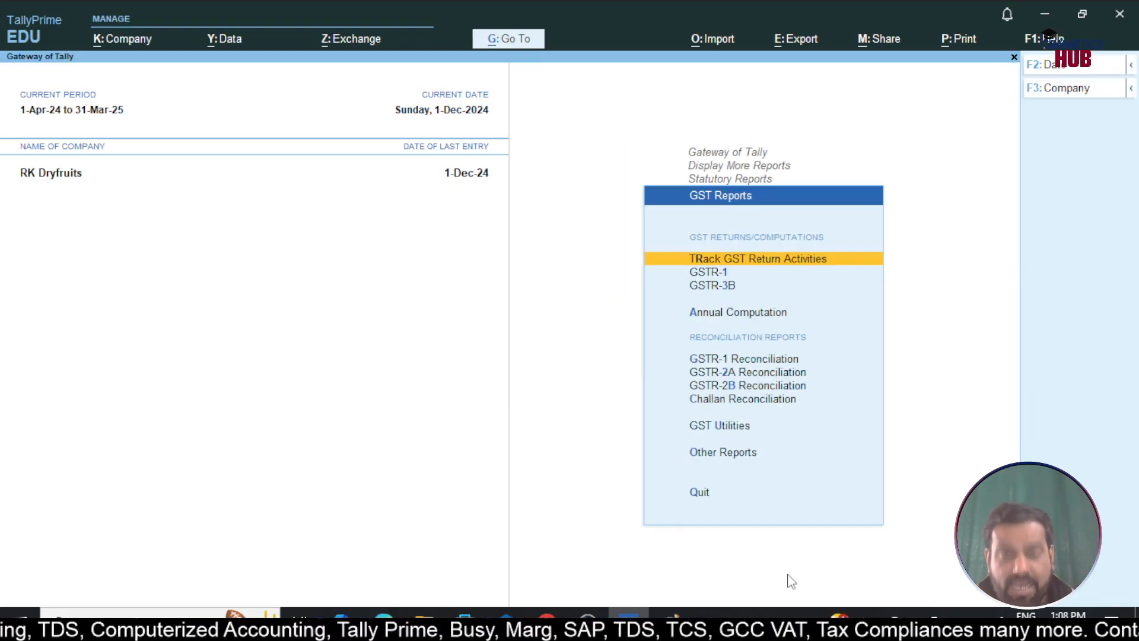
{"action": "key", "text": "Down"}
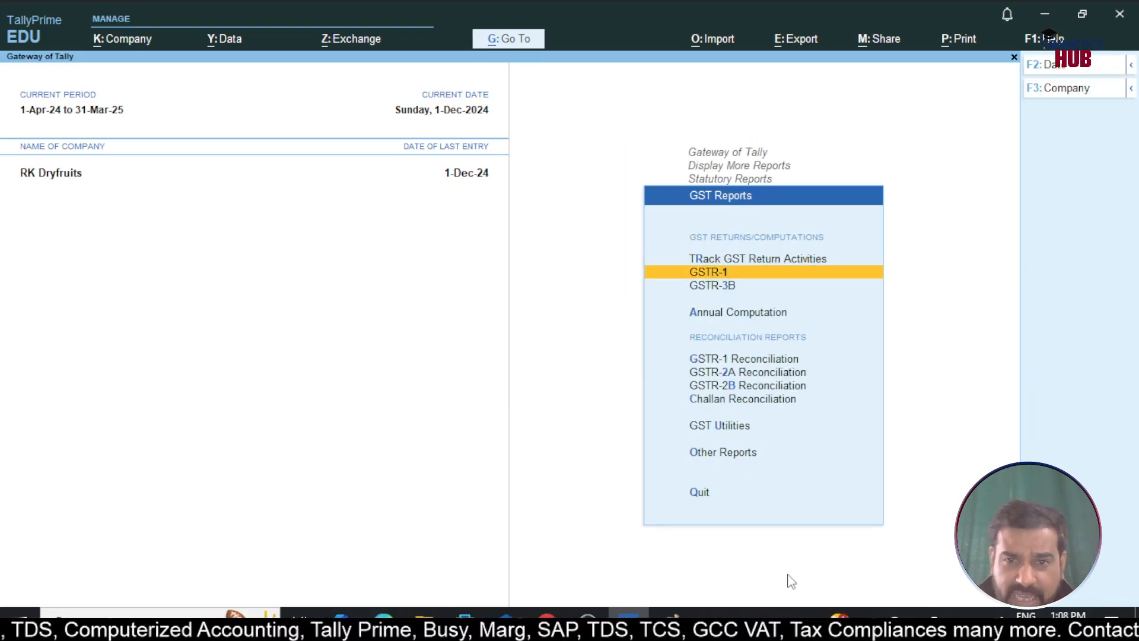
{"action": "key", "text": "Down"}
{"action": "key", "text": "Down"}
{"action": "key", "text": "Down"}
{"action": "key", "text": "Down"}
{"action": "key", "text": "Down"}
{"action": "key", "text": "Down"}
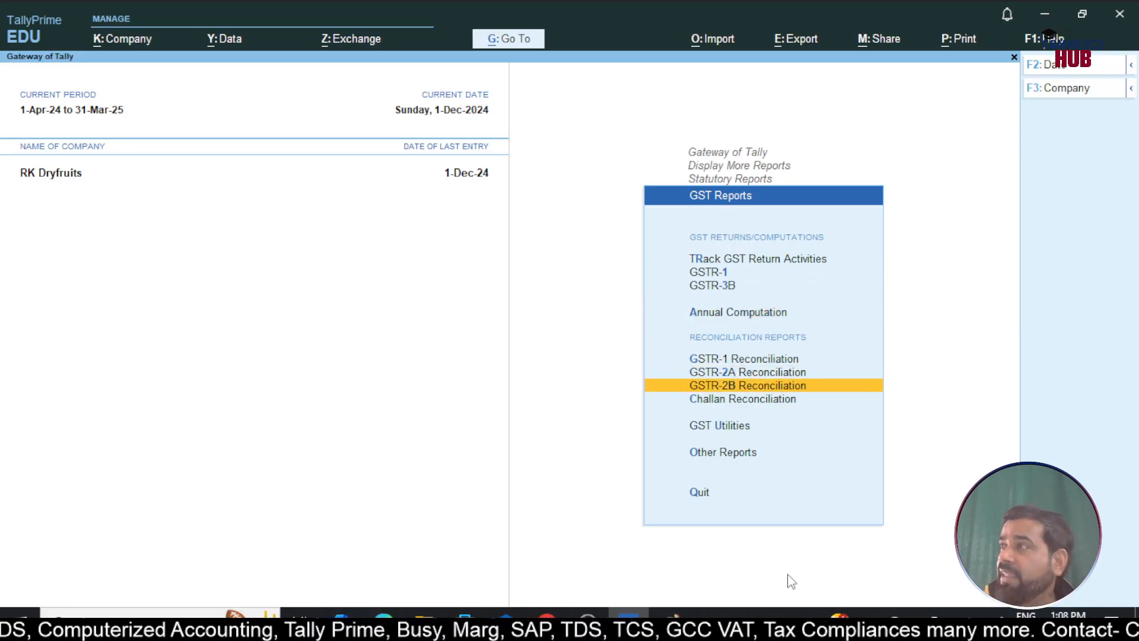
{"action": "key", "text": "Down"}
{"action": "key", "text": "Down"}
{"action": "key", "text": "Down"}
{"action": "key", "text": "Up"}
{"action": "key", "text": "Return"}
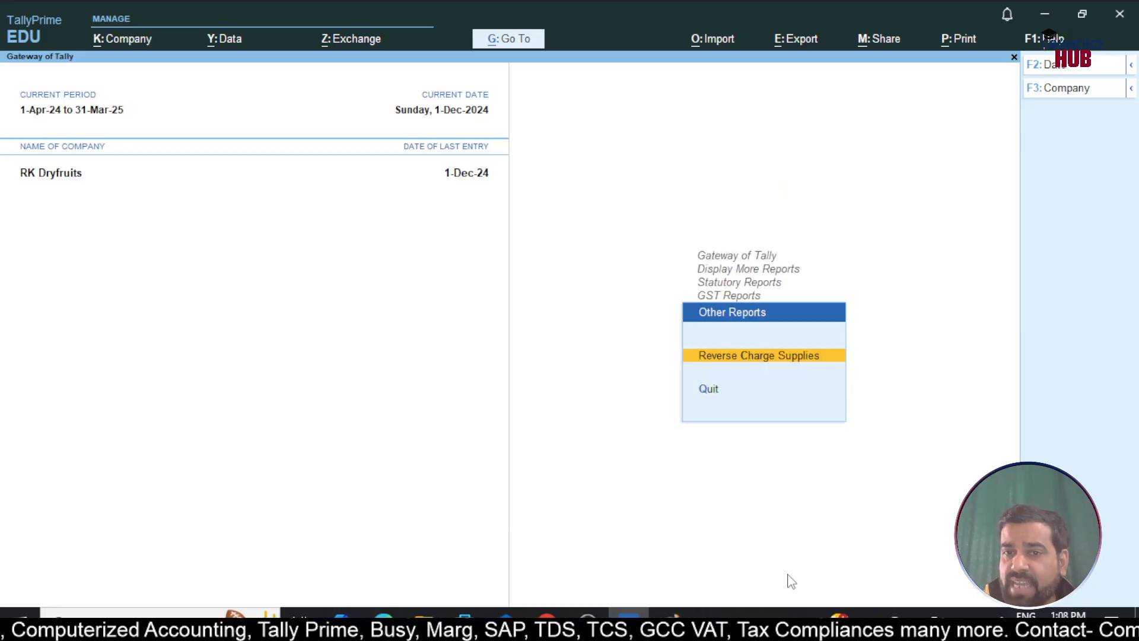
{"action": "key", "text": "Return"}
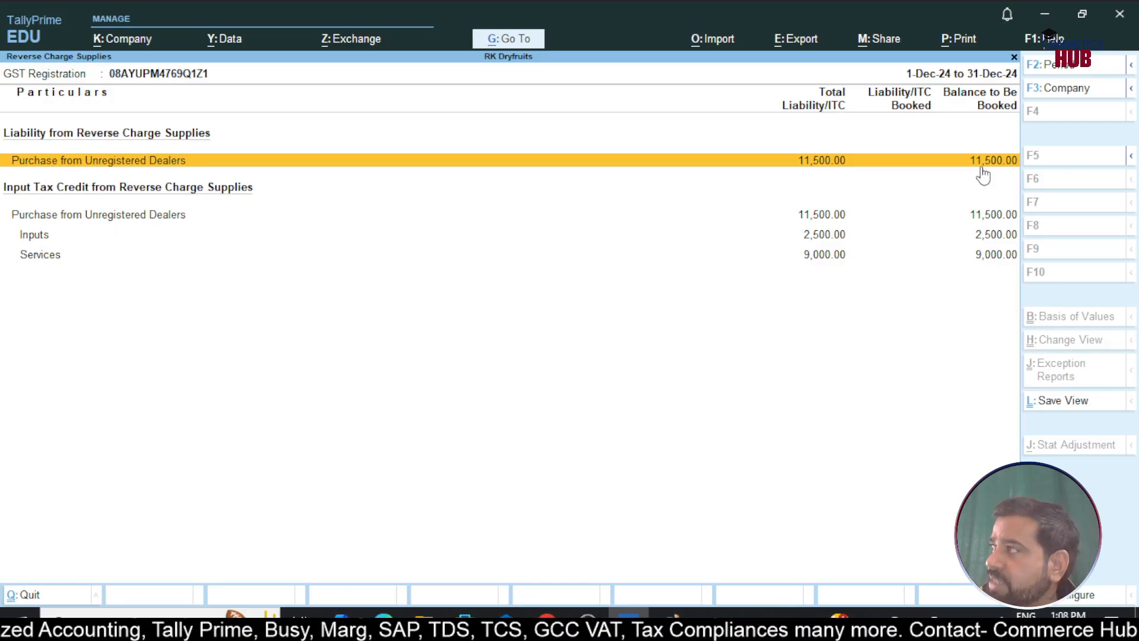
Review the Inputs and Services credit rows and keep the report format as Detailed
{"action": "left_click", "coordinate": [819, 240]}
{"action": "left_click", "coordinate": [819, 255]}
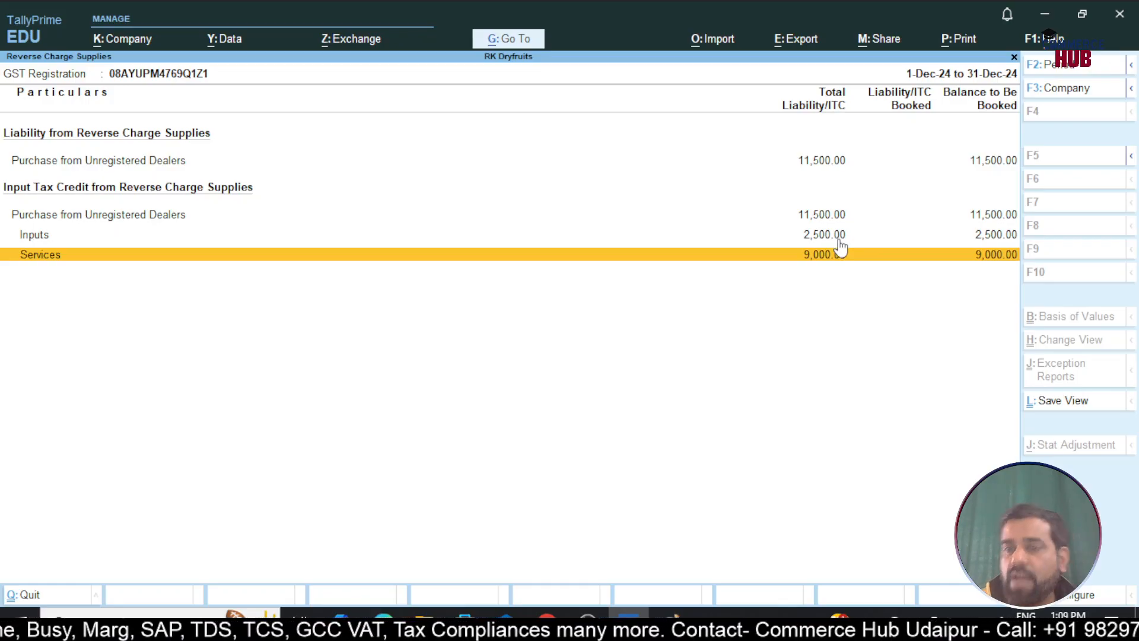
{"action": "key", "text": "F12"}
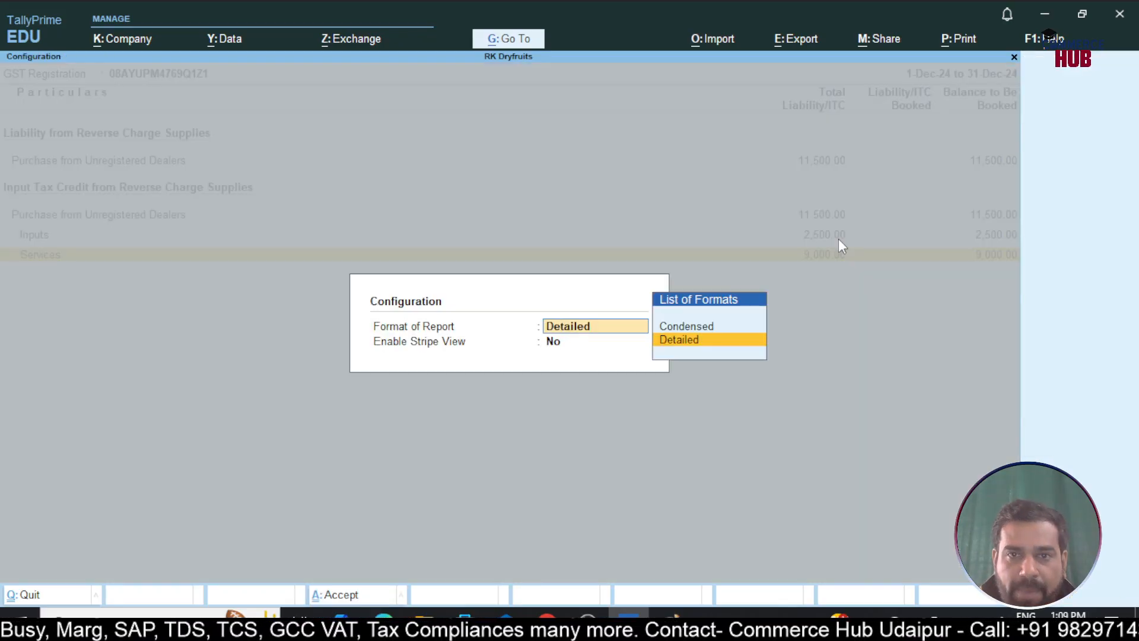
{"action": "key", "text": "Return"}
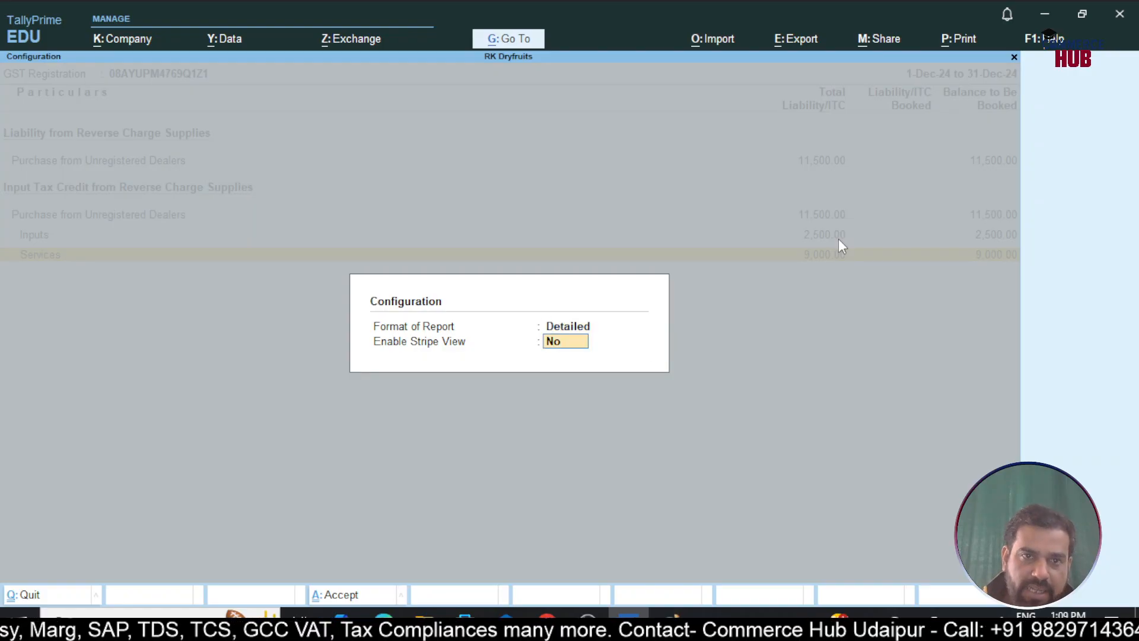
{"action": "key", "text": "Return"}
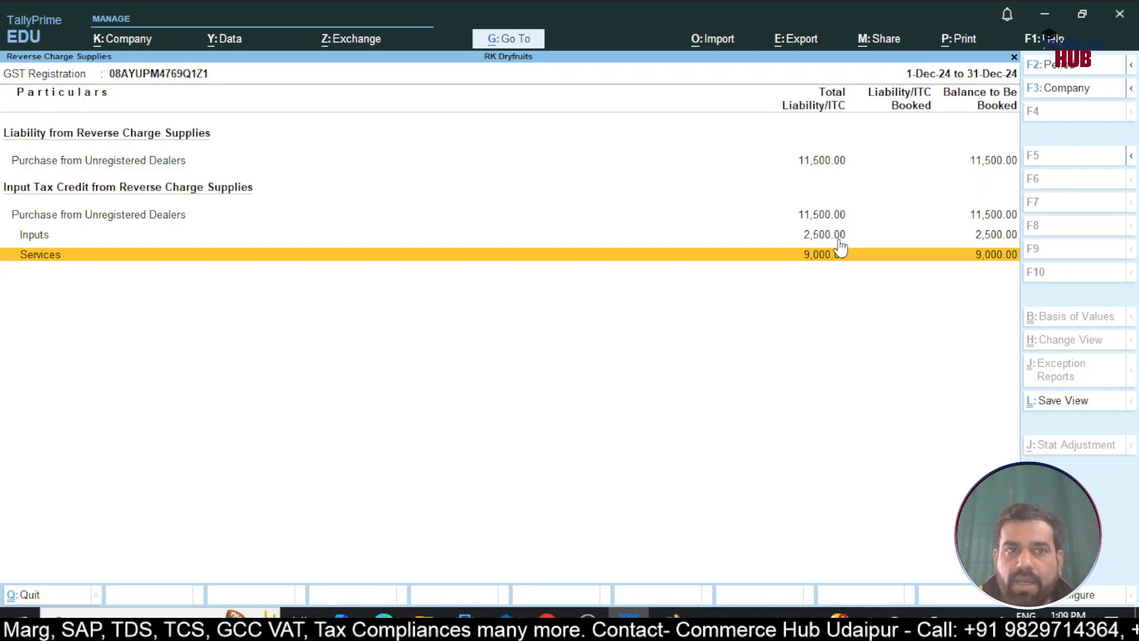
Inspect the vouchers behind the Services and Inputs credits, returning to the summary each time
{"action": "key", "text": "Return"}
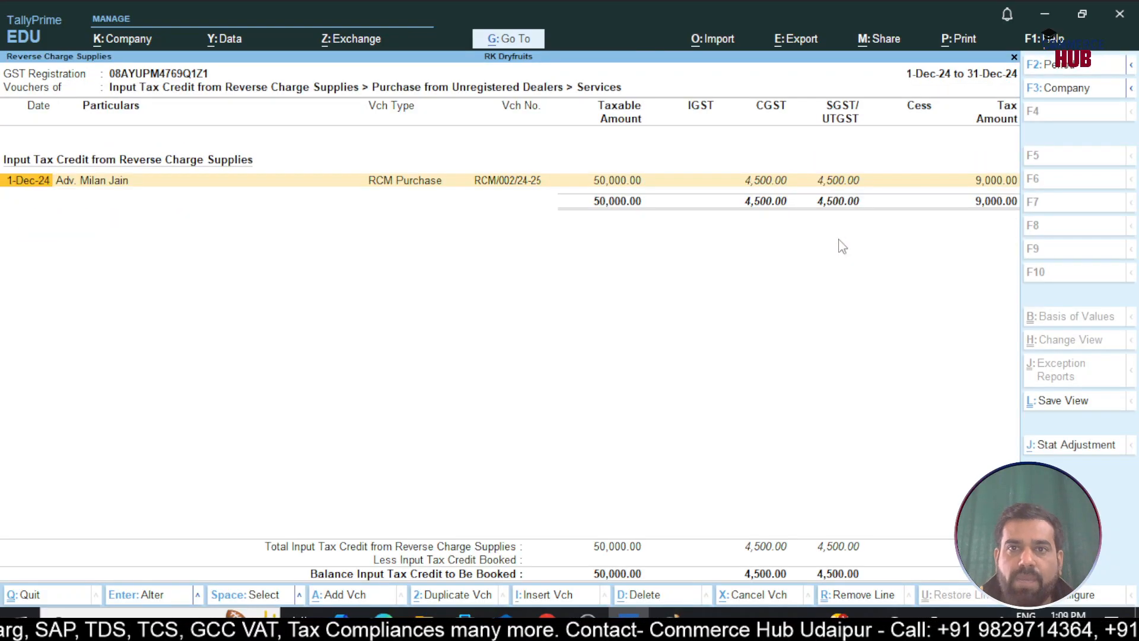
{"action": "key", "text": "Escape"}
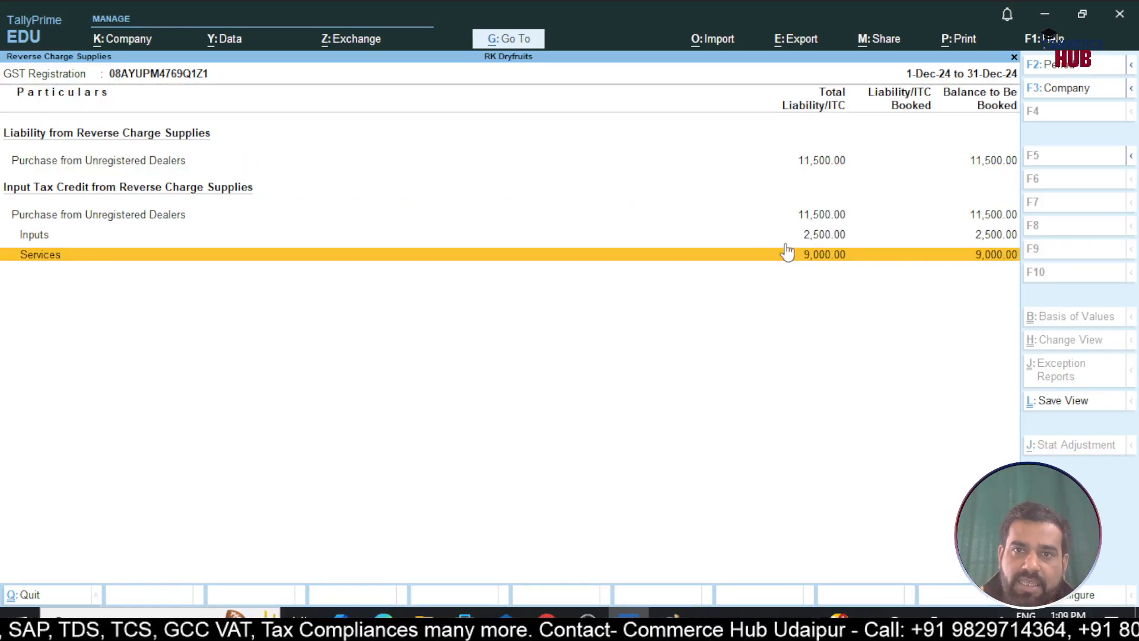
{"action": "left_click", "coordinate": [801, 243]}
{"action": "left_click", "coordinate": [800, 243]}
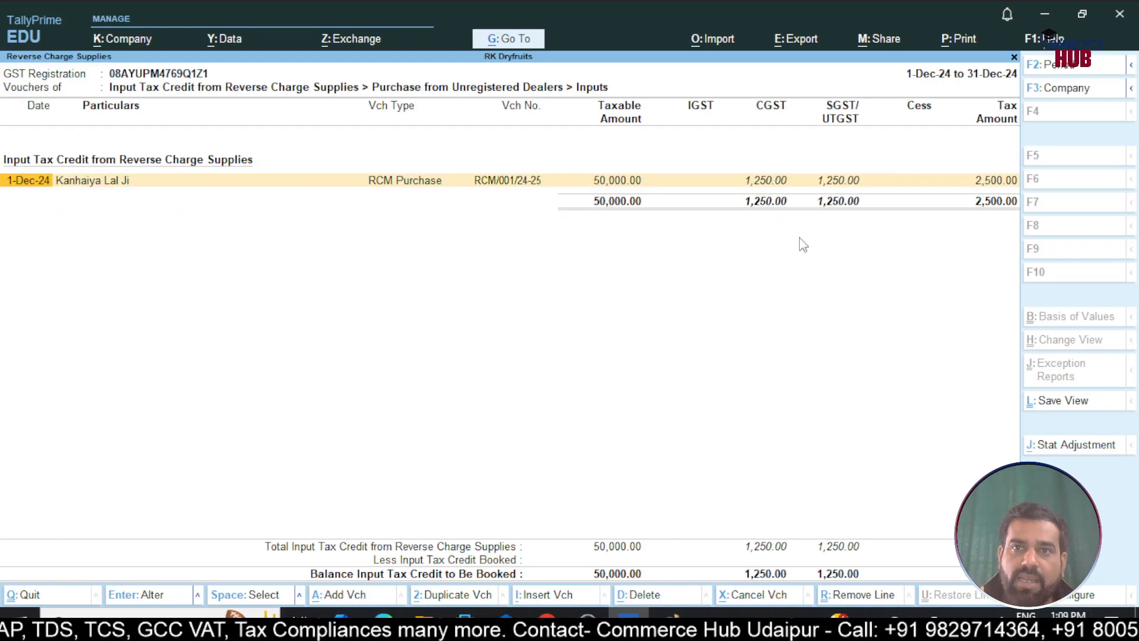
{"action": "key", "text": "Escape"}
{"action": "left_click", "coordinate": [802, 246]}
{"action": "left_click", "coordinate": [801, 246]}
{"action": "key", "text": "Escape"}
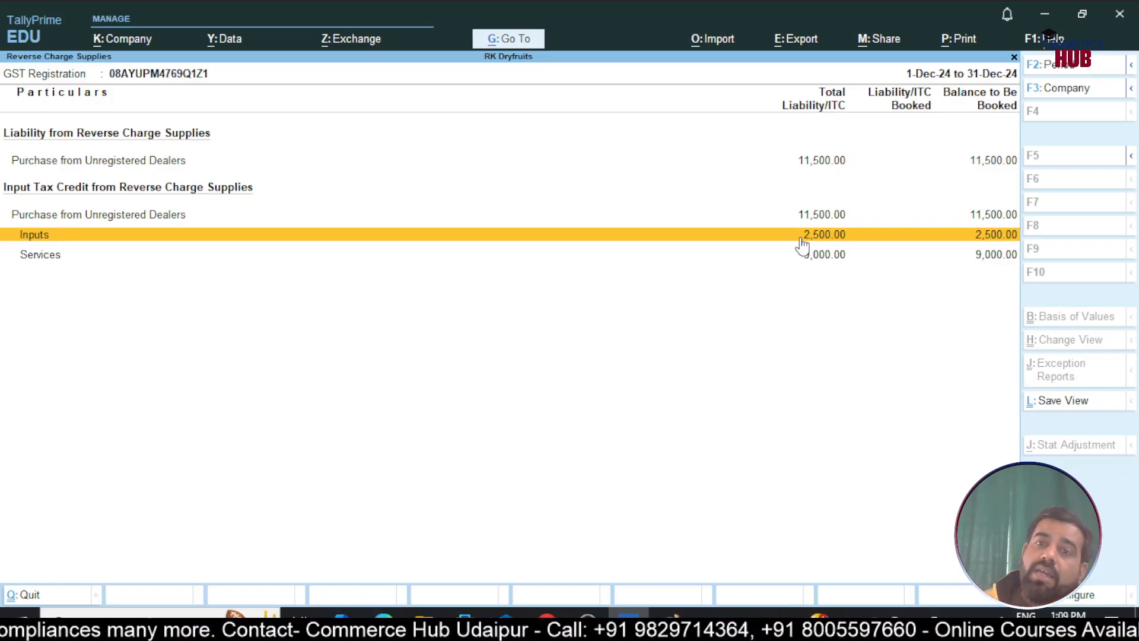
Close the Reverse Charge Supplies report and back out to the Gateway of Tally
{"action": "key", "text": "Escape"}
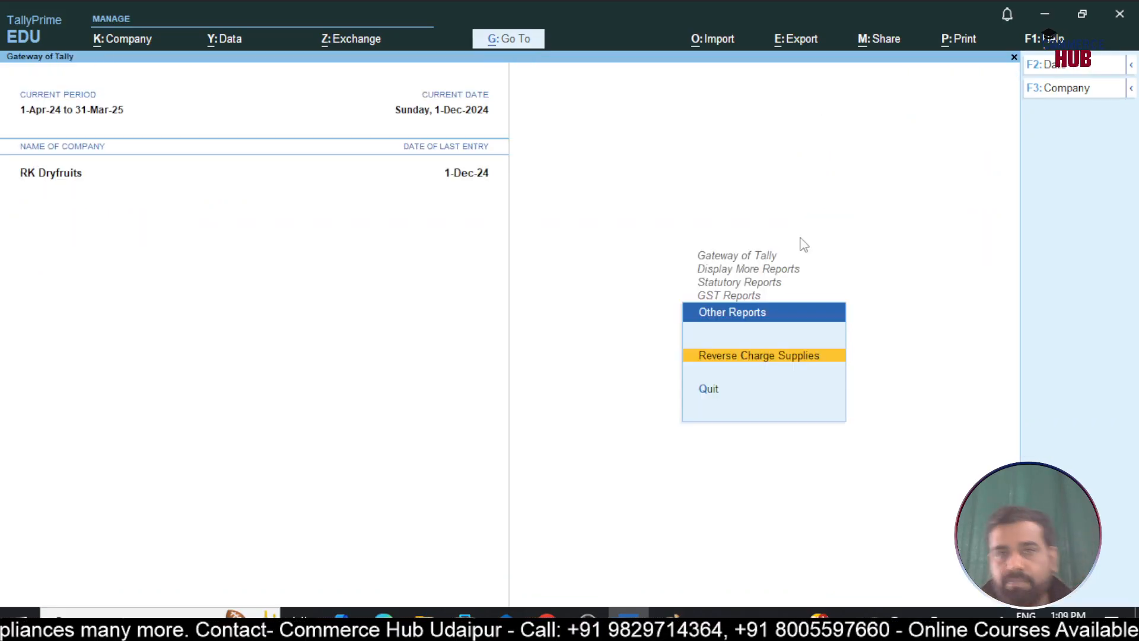
{"action": "key", "text": "Escape"}
{"action": "key", "text": "Escape"}
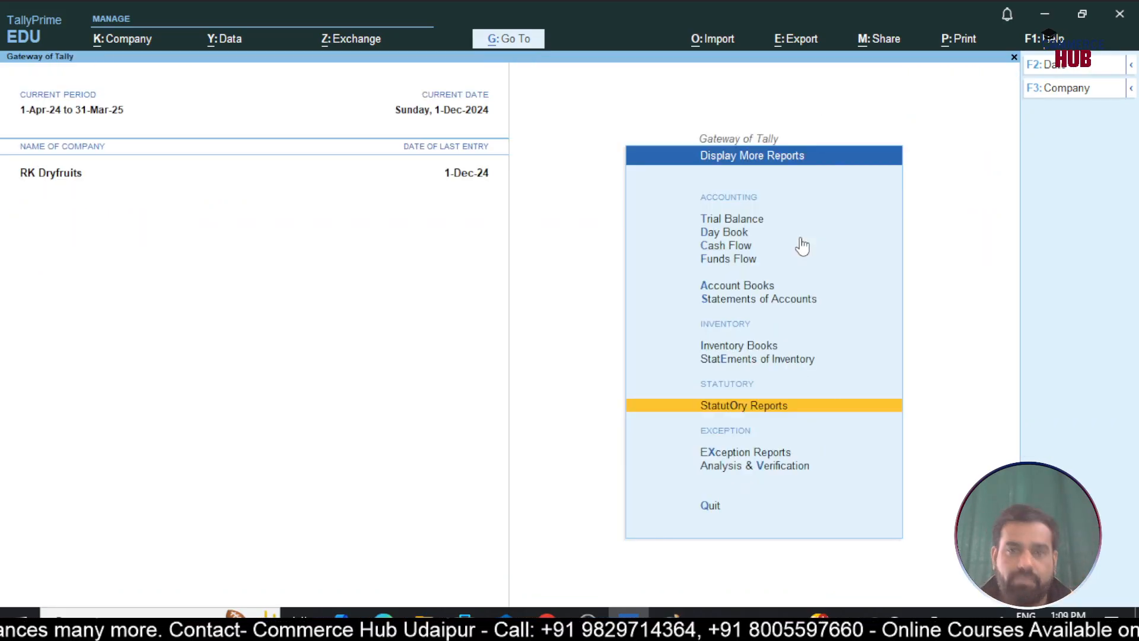
{"action": "key", "text": "Escape"}
{"action": "key", "text": "Up"}
{"action": "key", "text": "Up"}
{"action": "key", "text": "Up"}
{"action": "key", "text": "Up"}
{"action": "key", "text": "Up"}
{"action": "key", "text": "Up"}
{"action": "key", "text": "Up"}
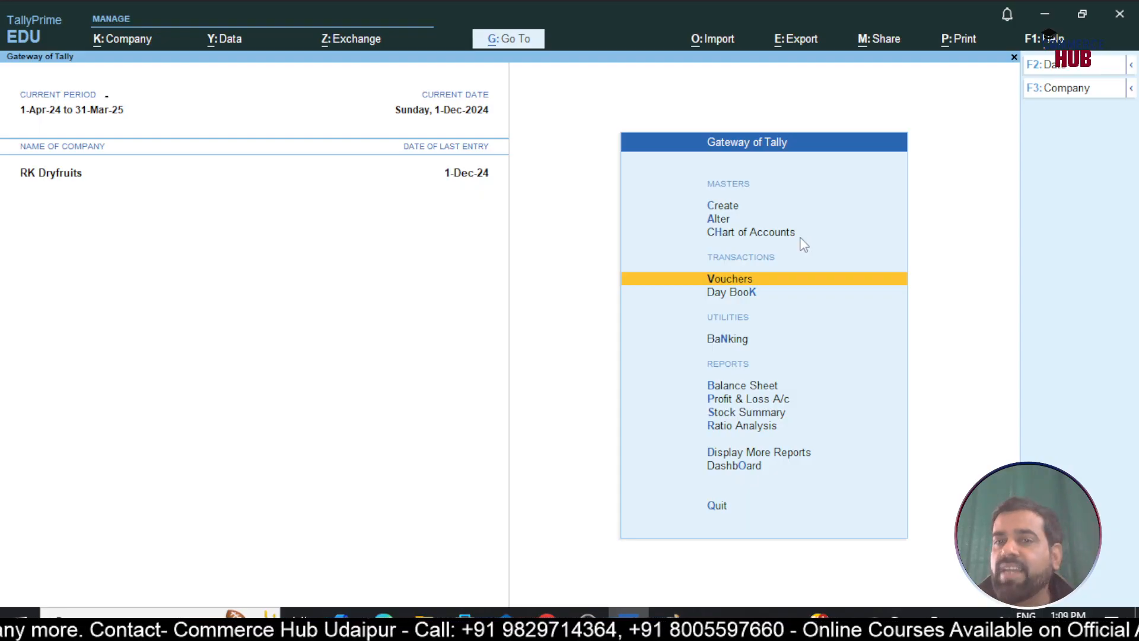
Start a new Payment voucher dated 31-12-2024
{"action": "key", "text": "Return"}
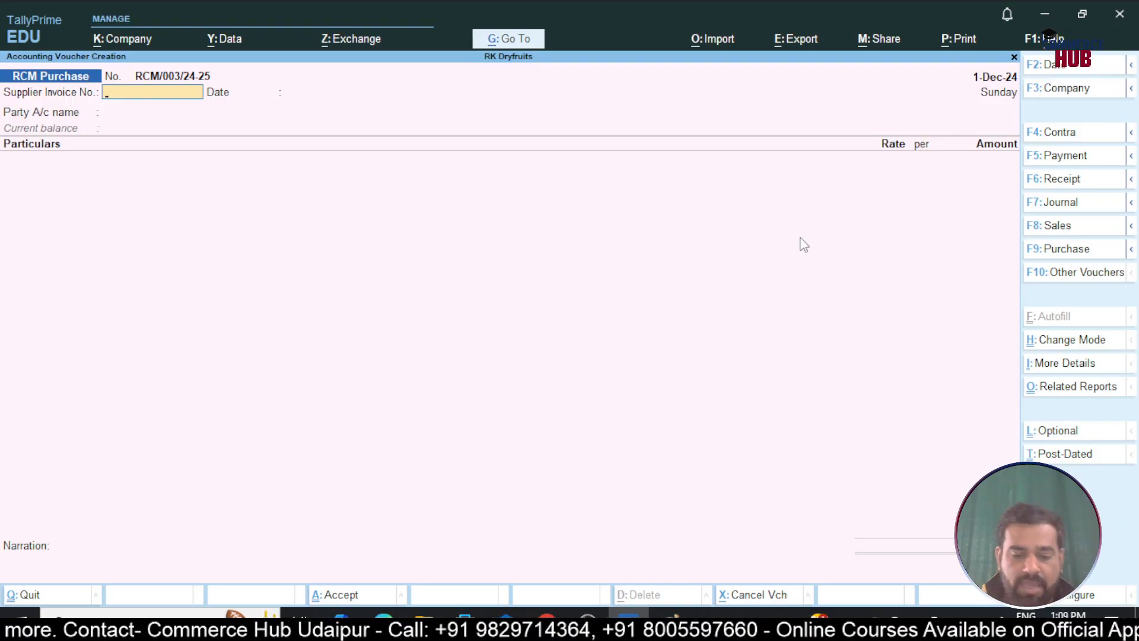
{"action": "key", "text": "F5"}
{"action": "key", "text": "F2"}
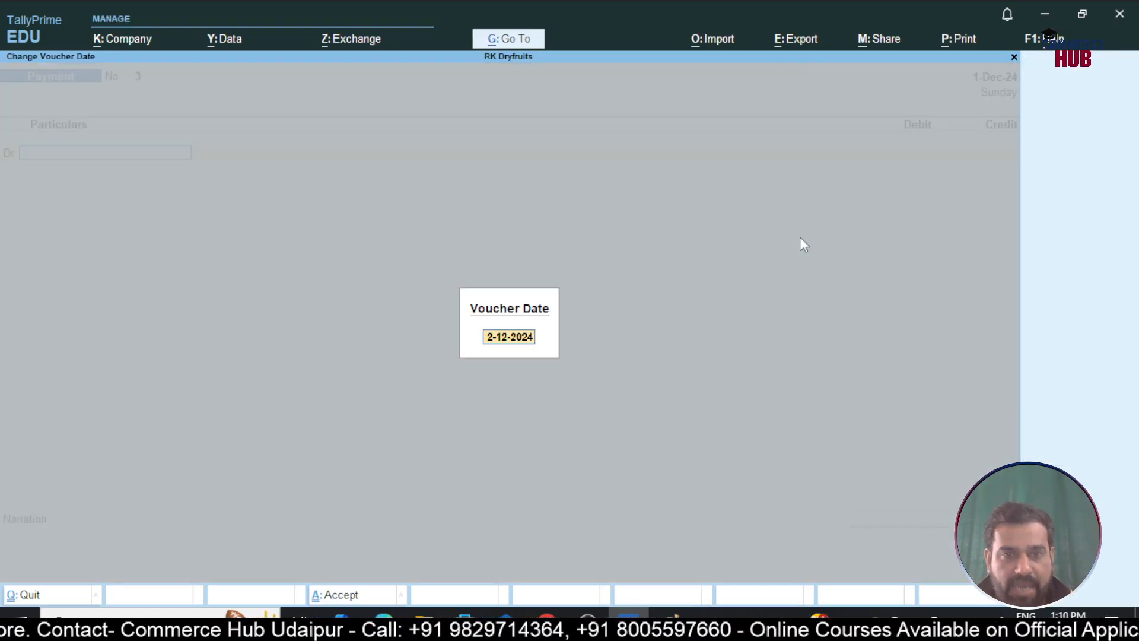
{"action": "type", "text": "31-12"}
{"action": "key", "text": "Return"}
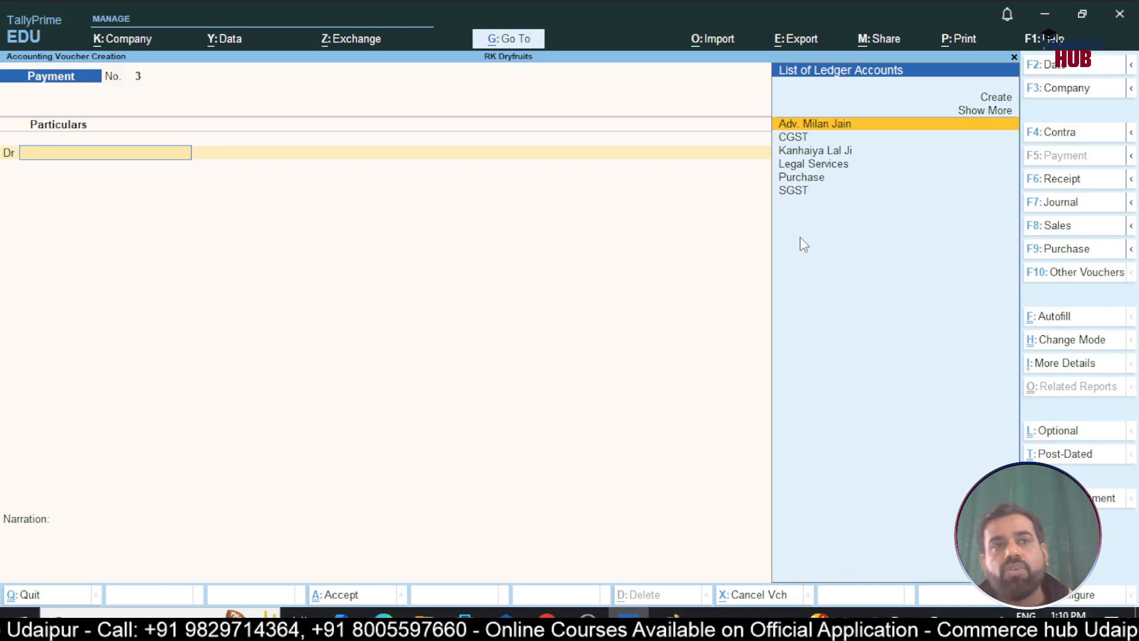
Autofill as a GST Stat Payment of Tax (Reverse Charge) for 1-Dec-24 to 31-Dec-24
{"action": "left_click", "coordinate": [1044, 325]}
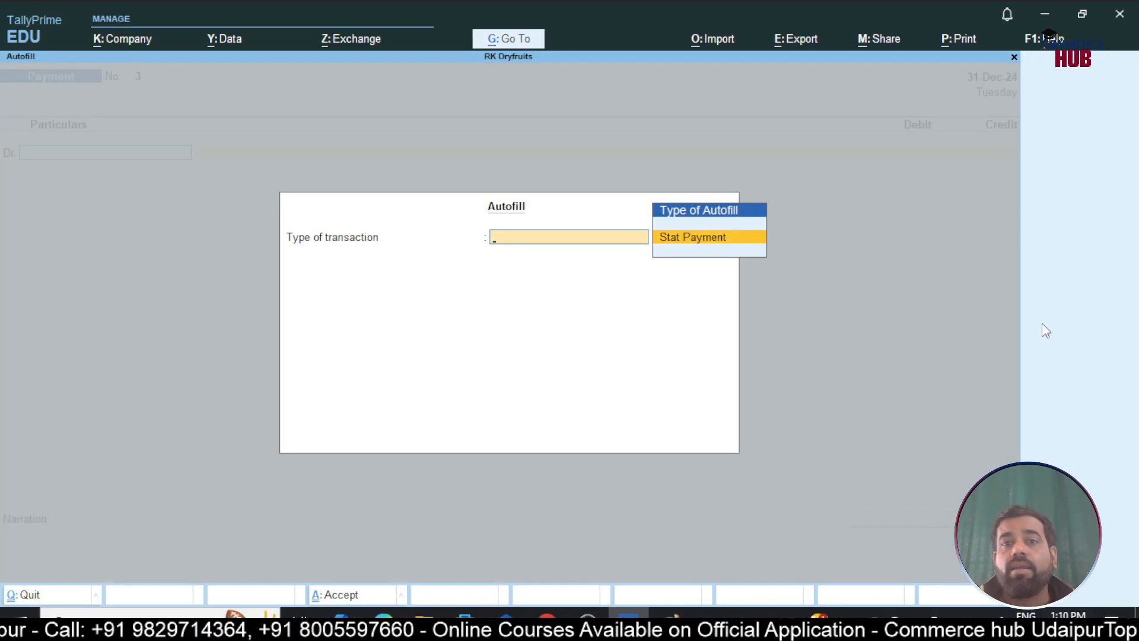
{"action": "key", "text": "Return"}
{"action": "key", "text": "Return"}
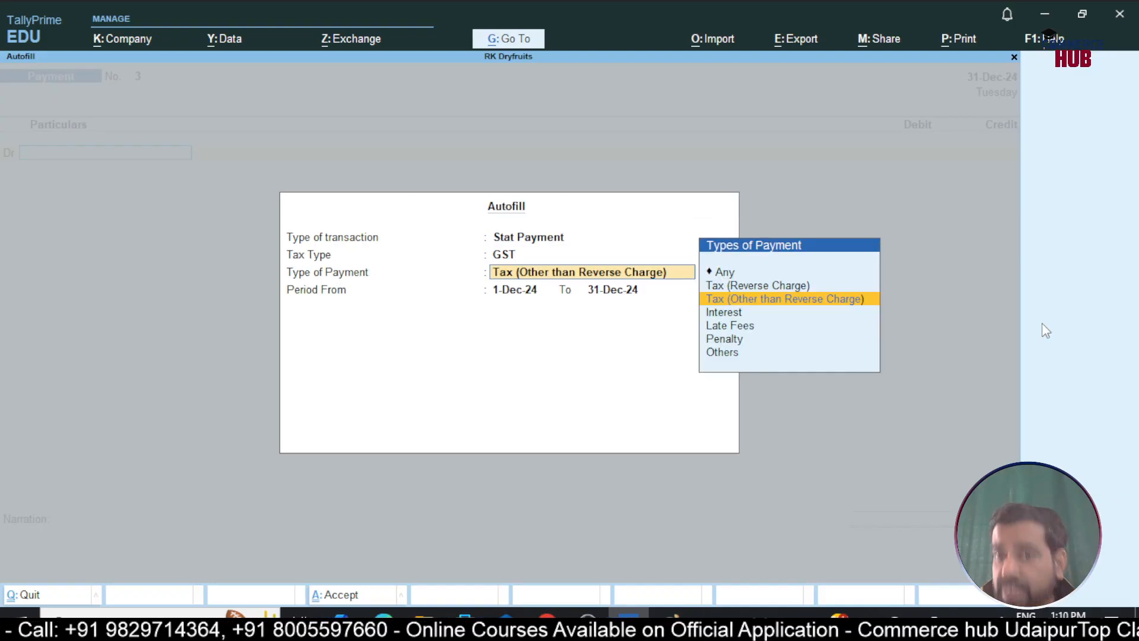
{"action": "key", "text": "Up"}
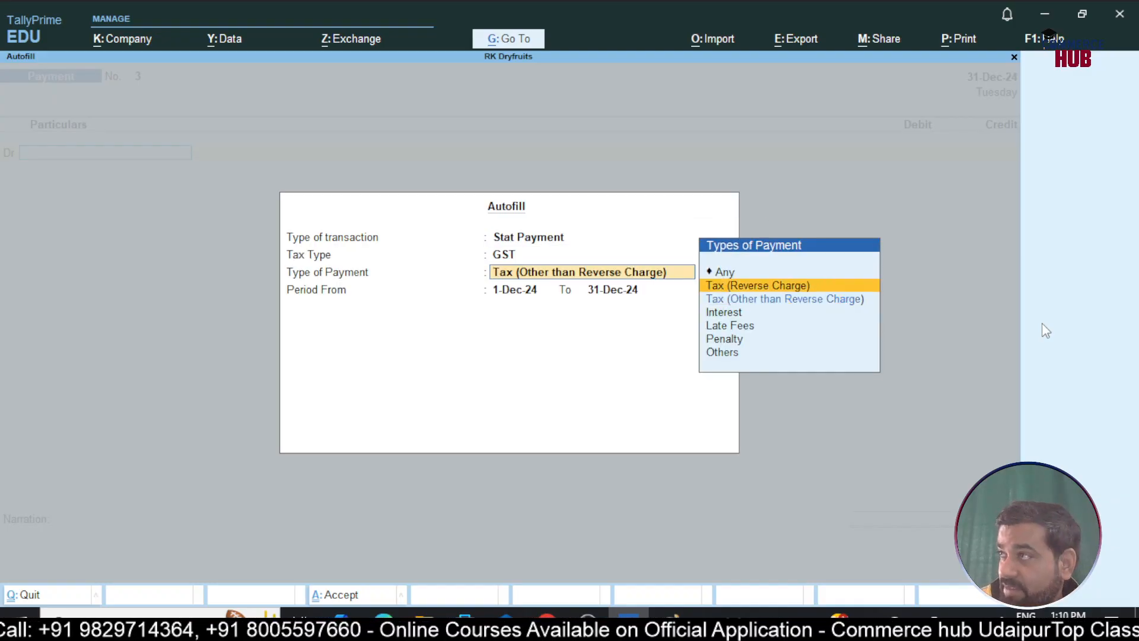
{"action": "key", "text": "Return"}
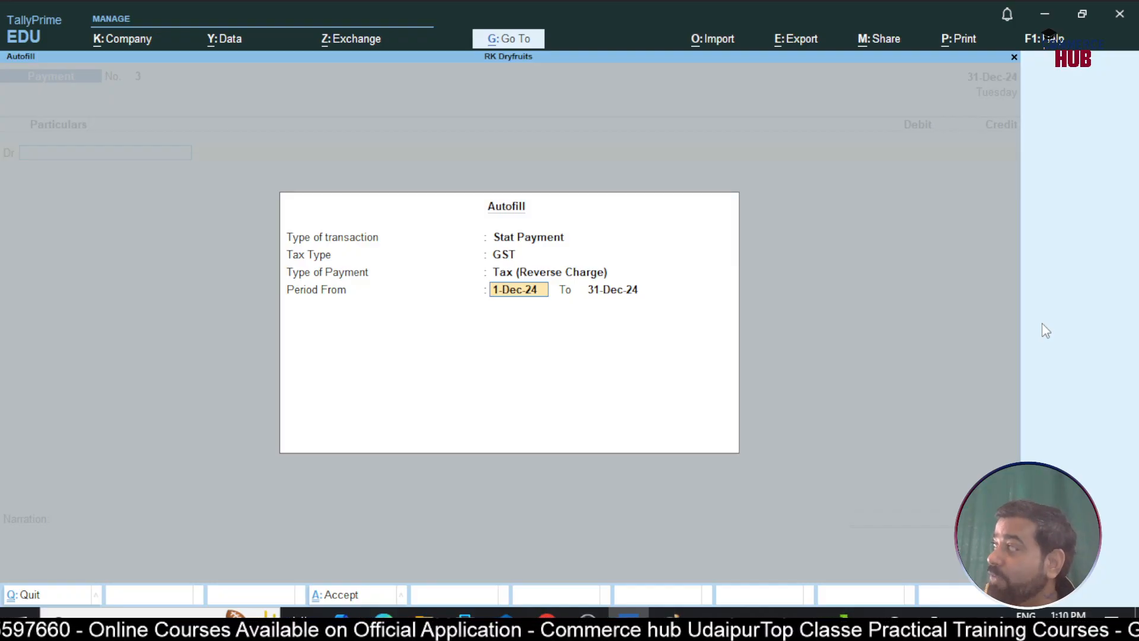
{"action": "key", "text": "Return"}
{"action": "key", "text": "Return"}
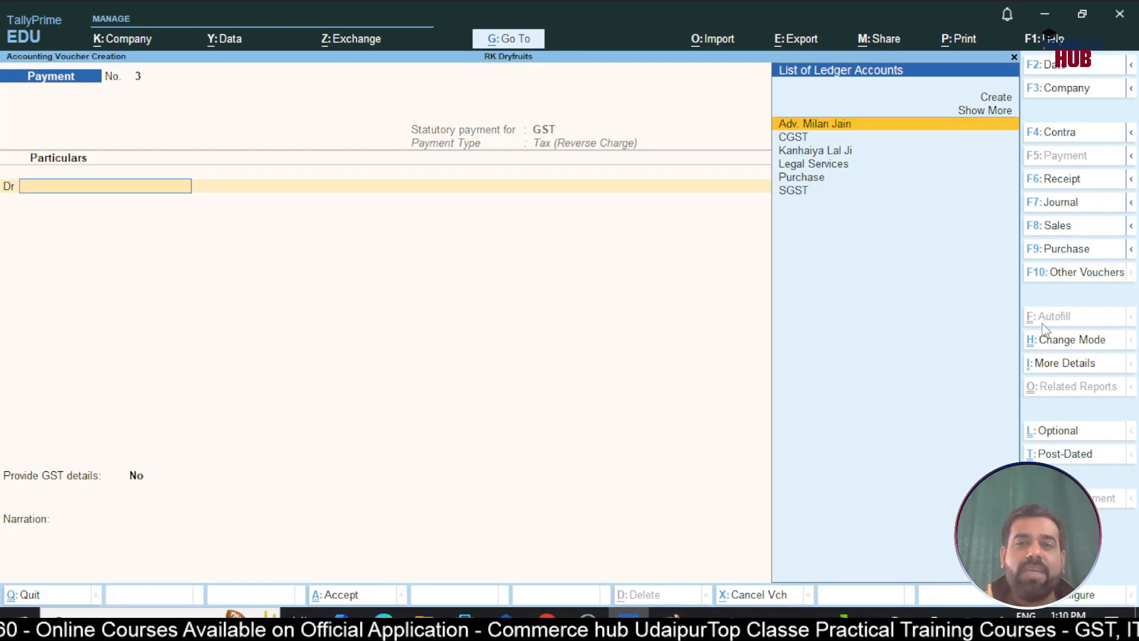
{"action": "key", "text": "Down"}
Debit CGST 5,750 and SGST 5,750 in the payment voucher
{"action": "key", "text": "Return"}
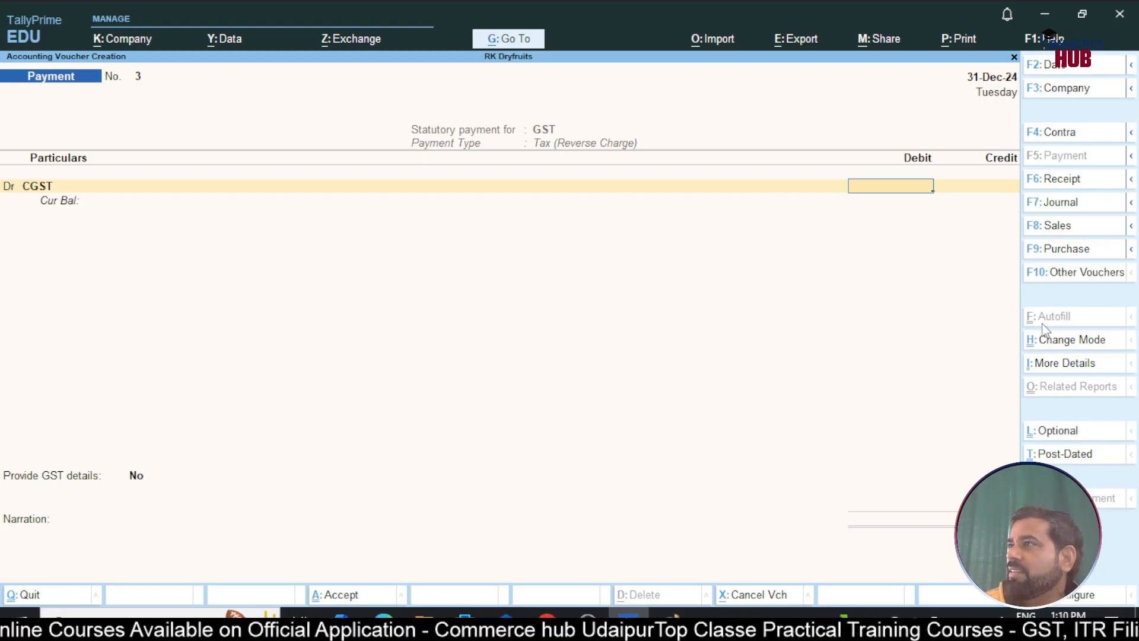
{"action": "type", "text": "5750"}
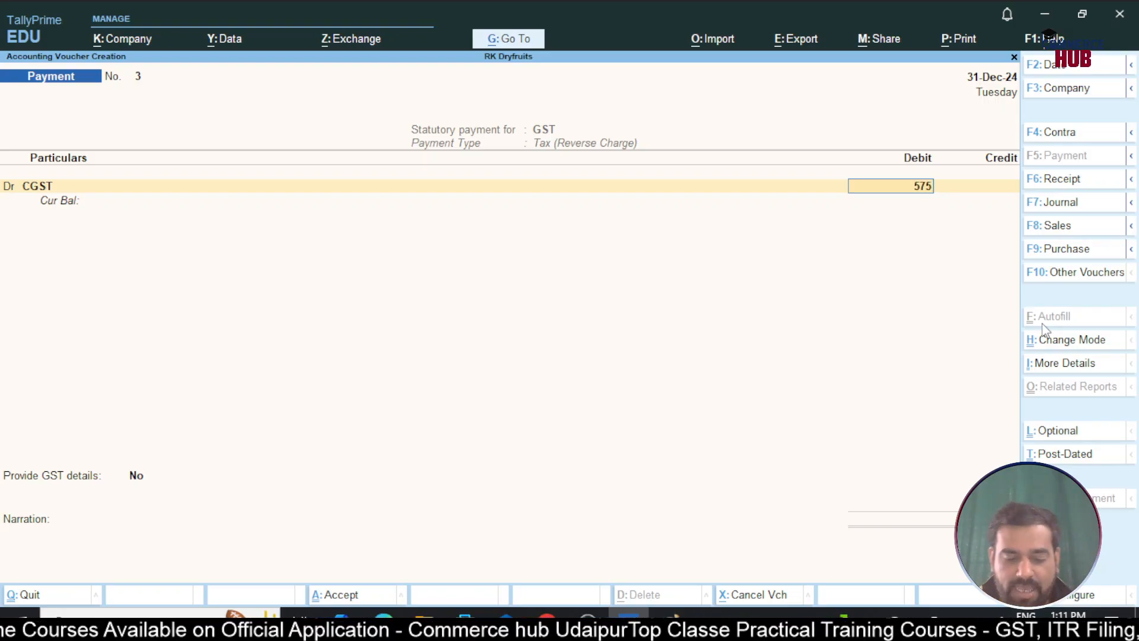
{"action": "key", "text": "Return"}
{"action": "key", "text": "d"}
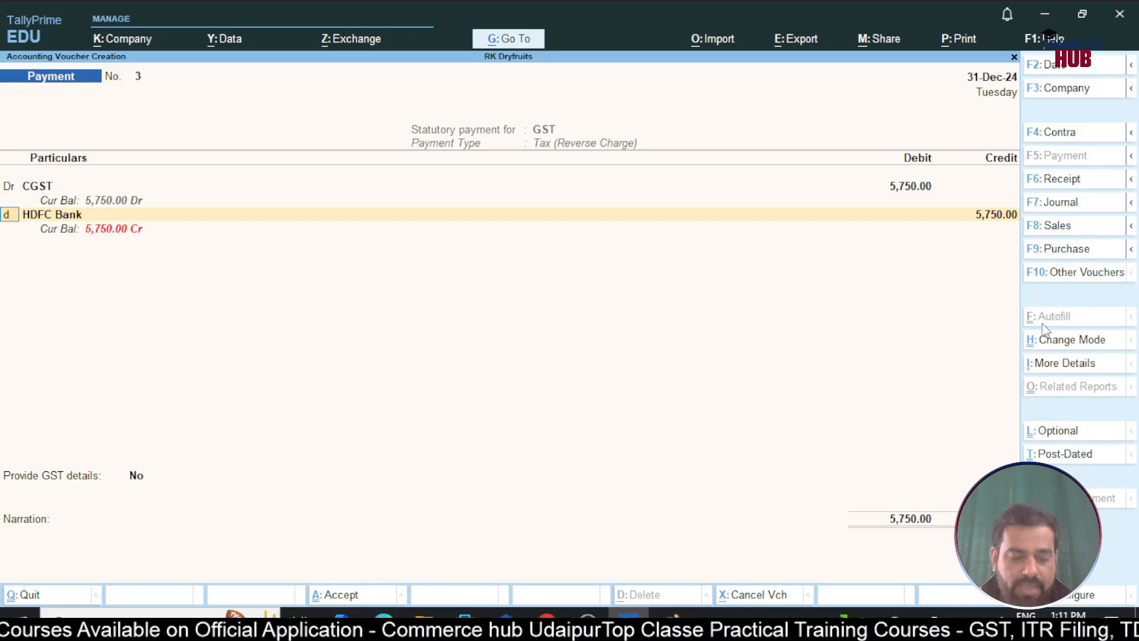
{"action": "key", "text": "Return"}
{"action": "type", "text": "Sg"}
{"action": "key", "text": "Return"}
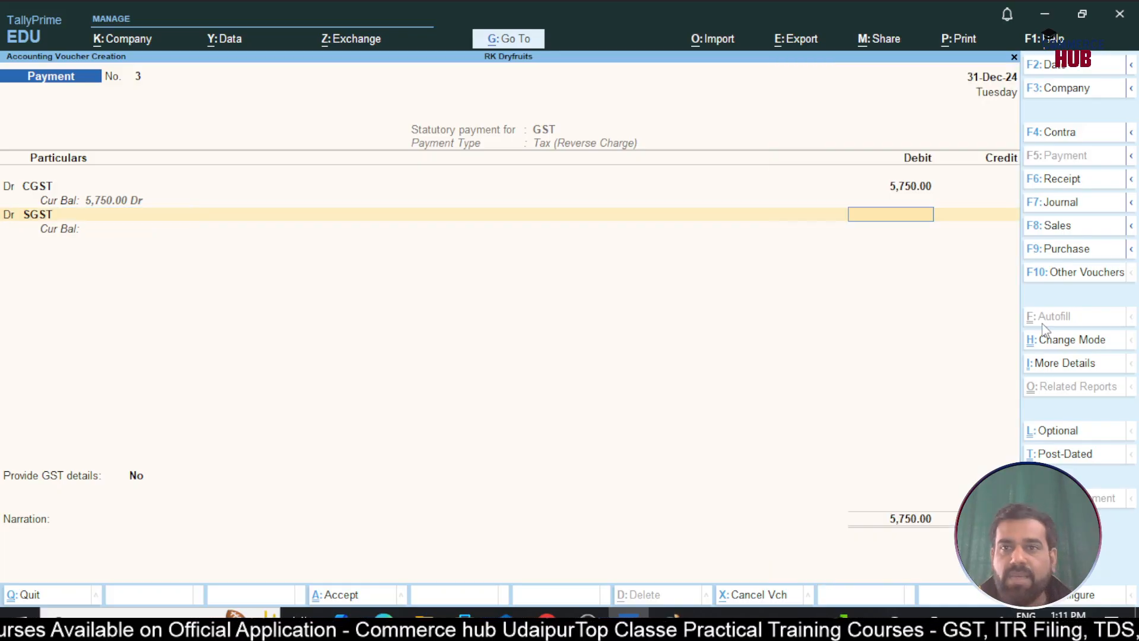
{"action": "type", "text": "5750"}
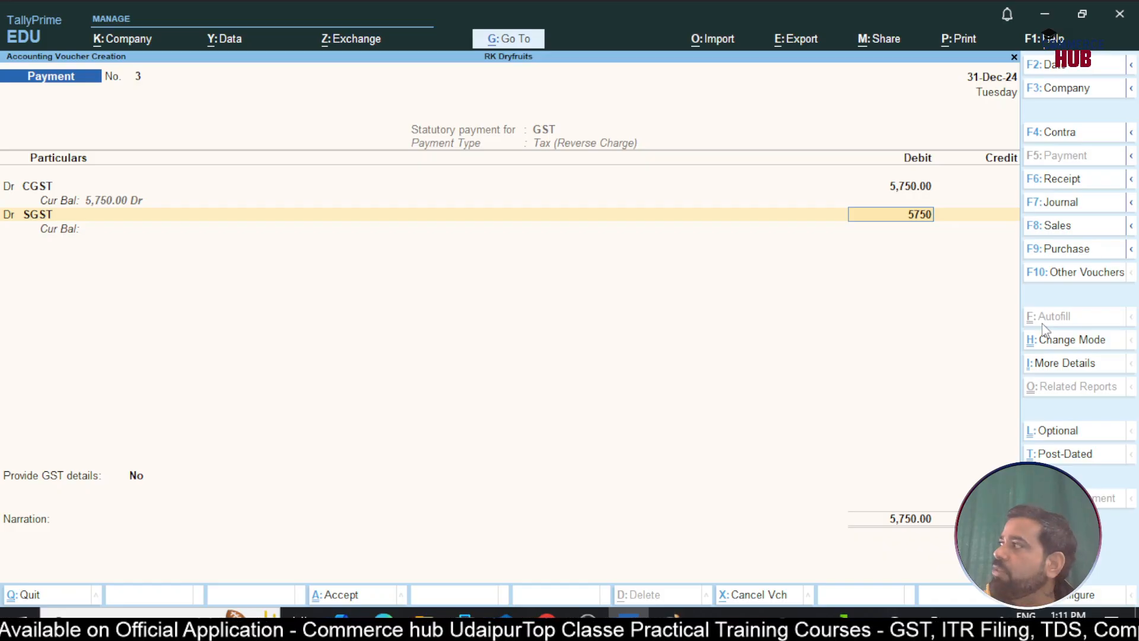
{"action": "key", "text": "Return"}
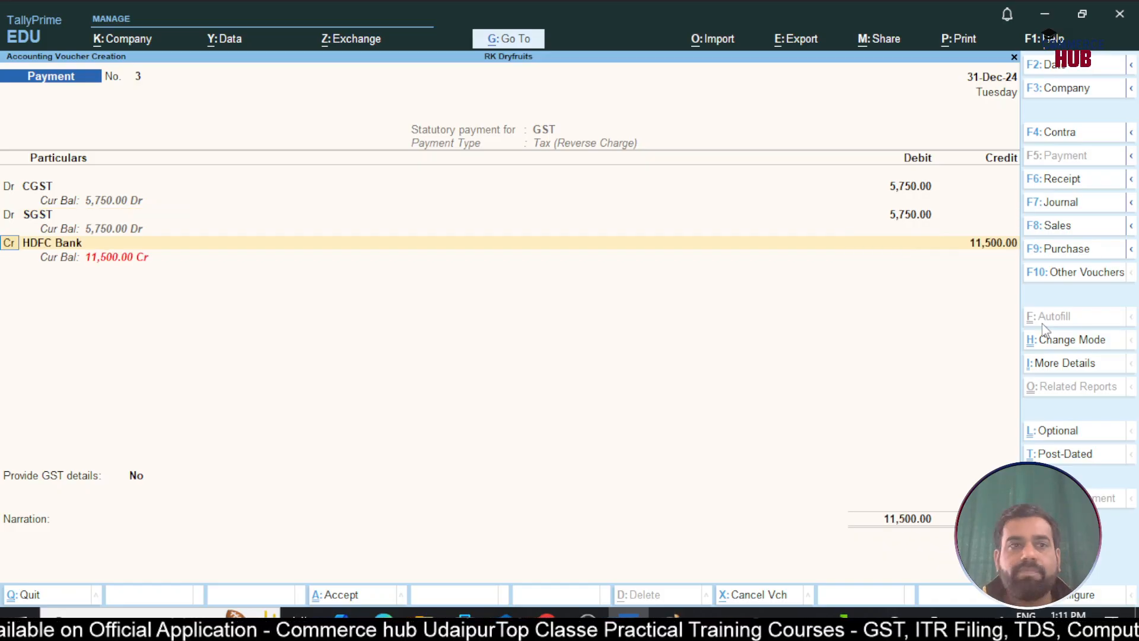
Credit HDFC Bank 11,500 by cheque no. 123456 and set Provide GST details to Yes
{"action": "key", "text": "Return"}
{"action": "key", "text": "Return"}
{"action": "key", "text": "Return"}
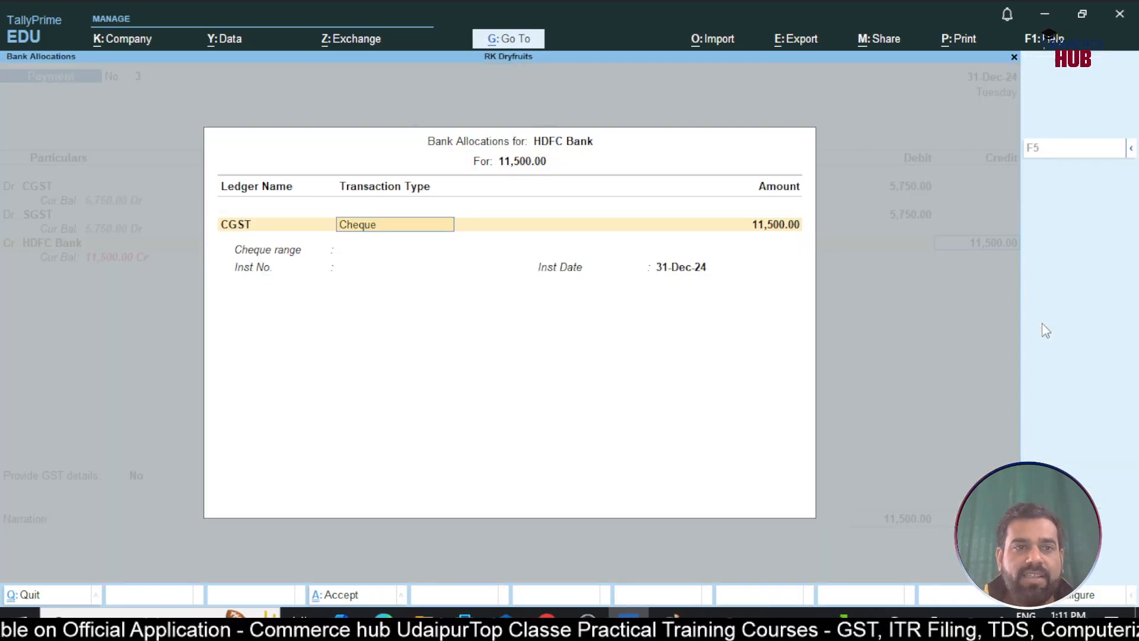
{"action": "key", "text": "Return"}
{"action": "type", "text": "123456"}
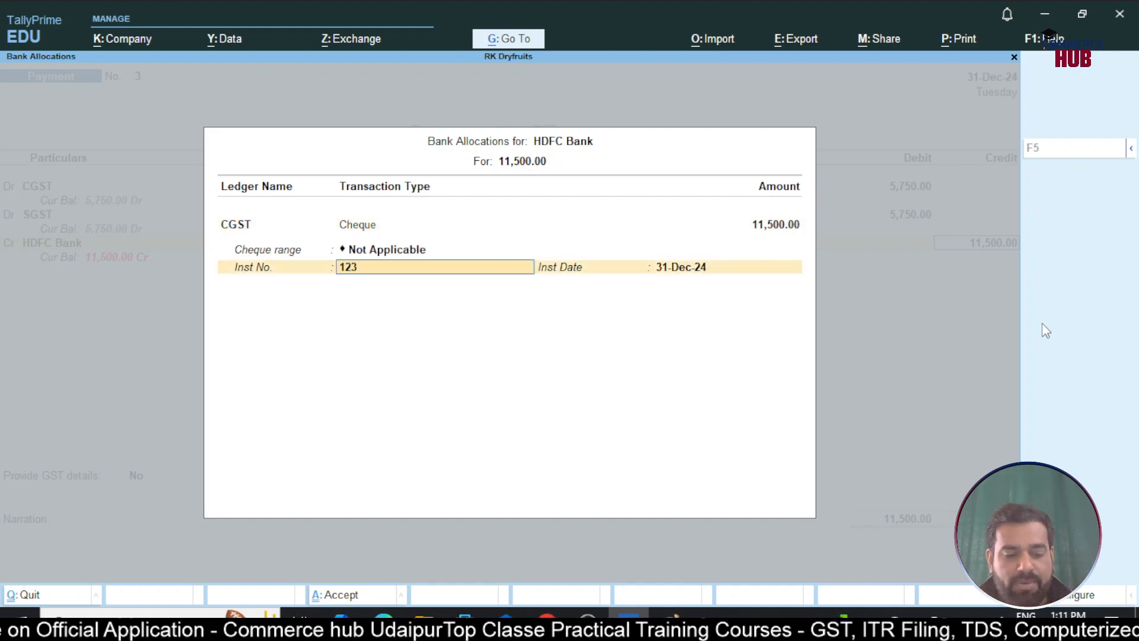
{"action": "key", "text": "Return"}
{"action": "key", "text": "Return"}
{"action": "type", "text": "y"}
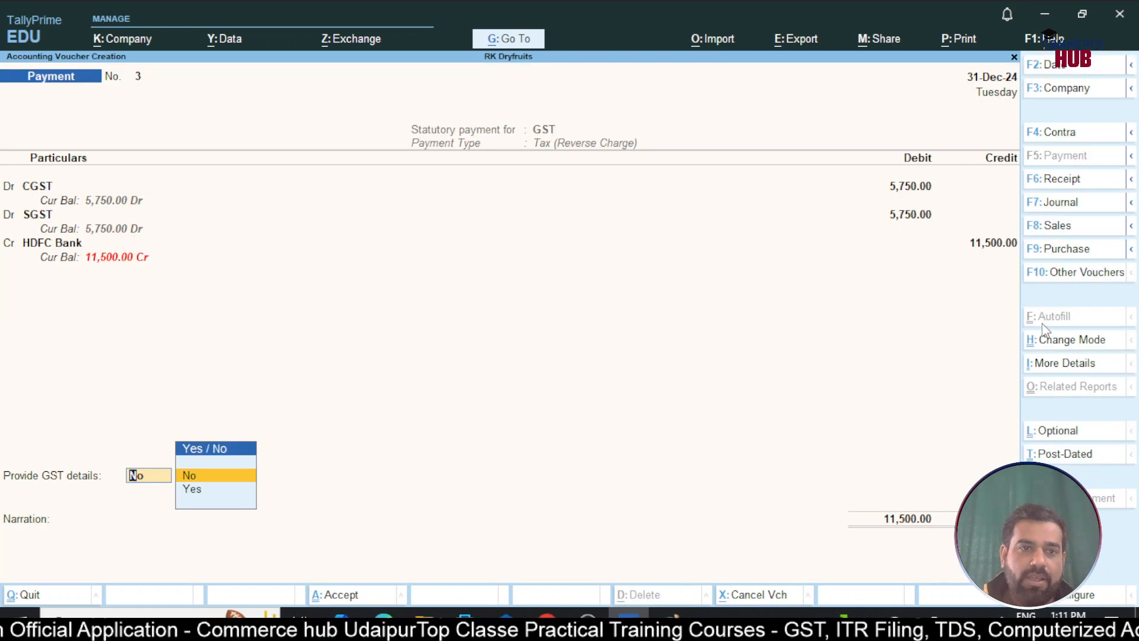
{"action": "key", "text": "Return"}
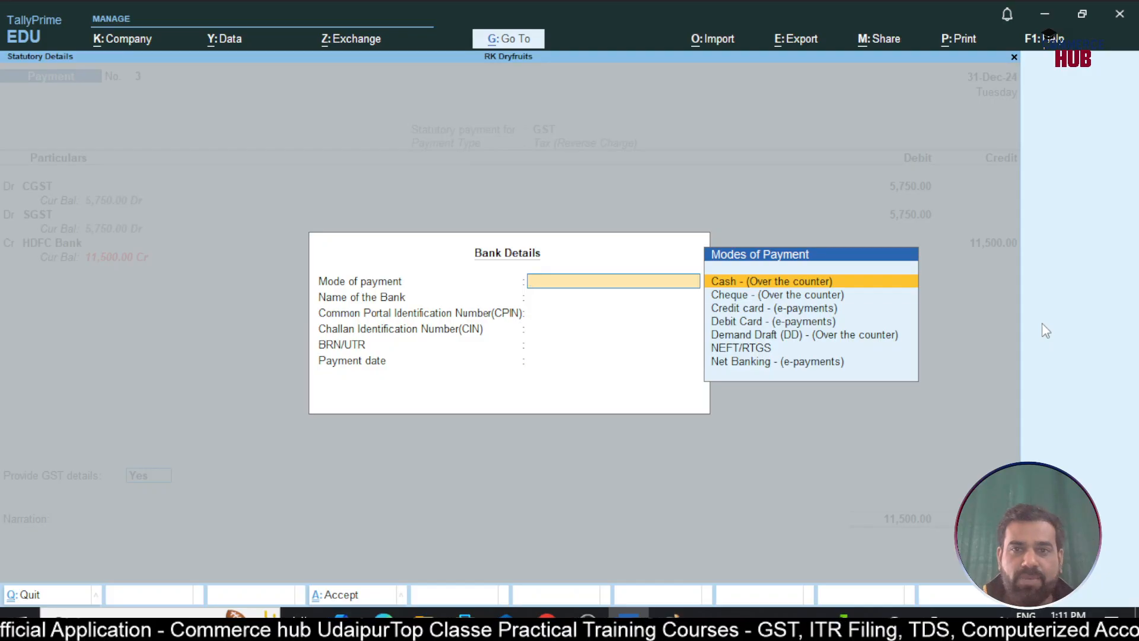
Enter bank details as Cheque (Over the counter), HDFC, instrument 123450 dated 31-12, and save voucher No. 3
{"action": "key", "text": "Down"}
{"action": "key", "text": "Return"}
{"action": "type", "text": "HDFC"}
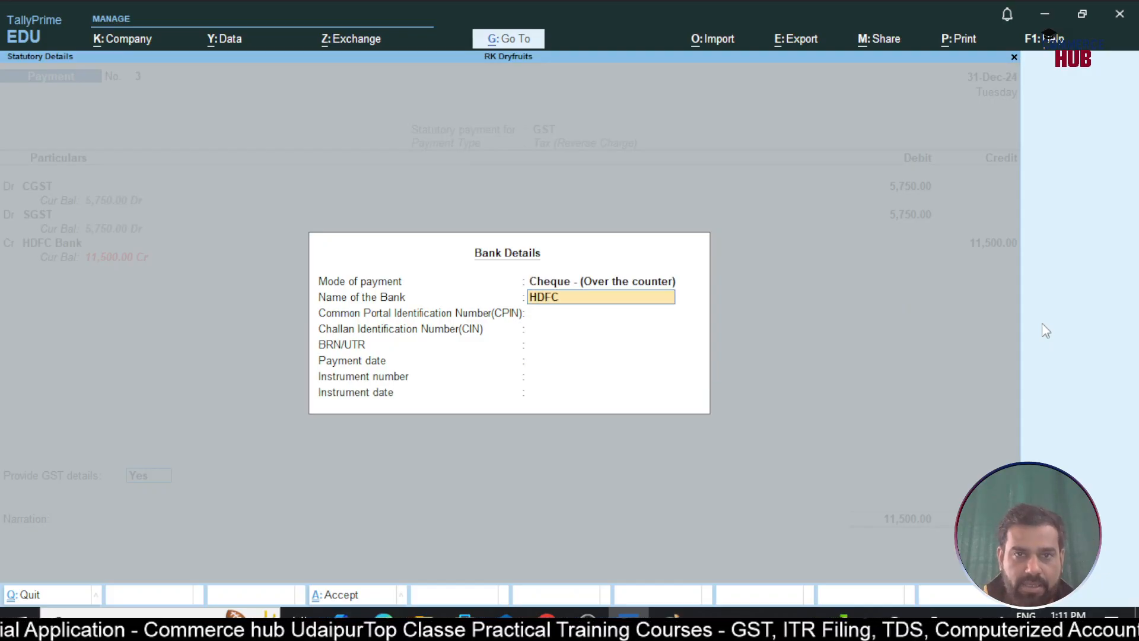
{"action": "key", "text": "Return"}
{"action": "key", "text": "Return"}
{"action": "key", "text": "Return"}
{"action": "key", "text": "Return"}
{"action": "key", "text": "Return"}
{"action": "type", "text": "123450"}
{"action": "key", "text": "Return"}
{"action": "type", "text": "31-12"}
{"action": "key", "text": "Return"}
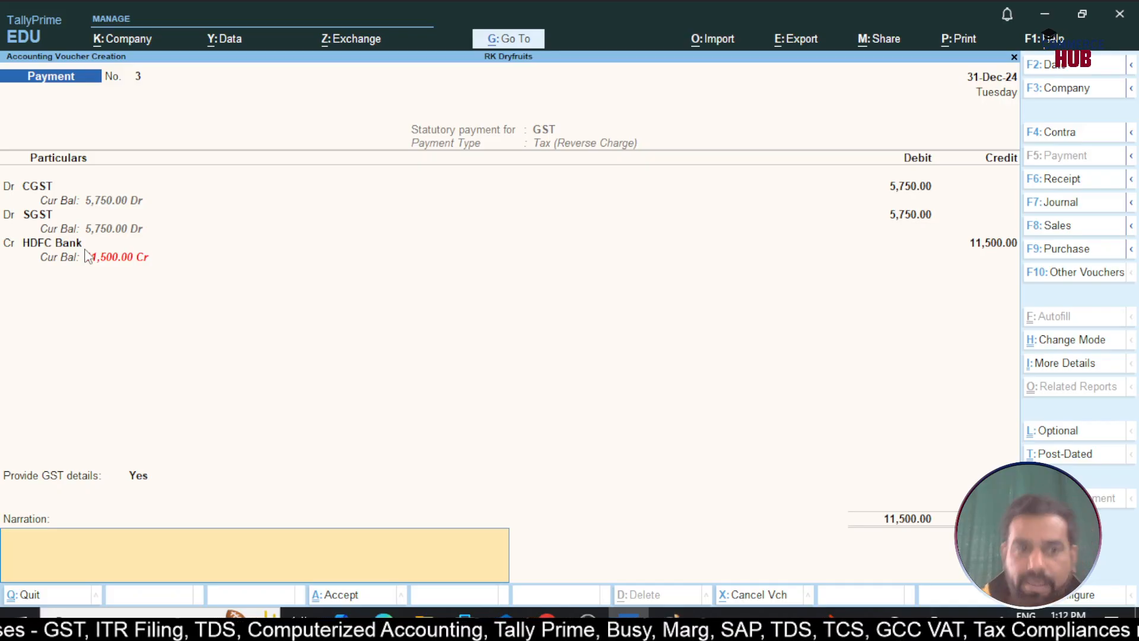
{"action": "key", "text": "Return"}
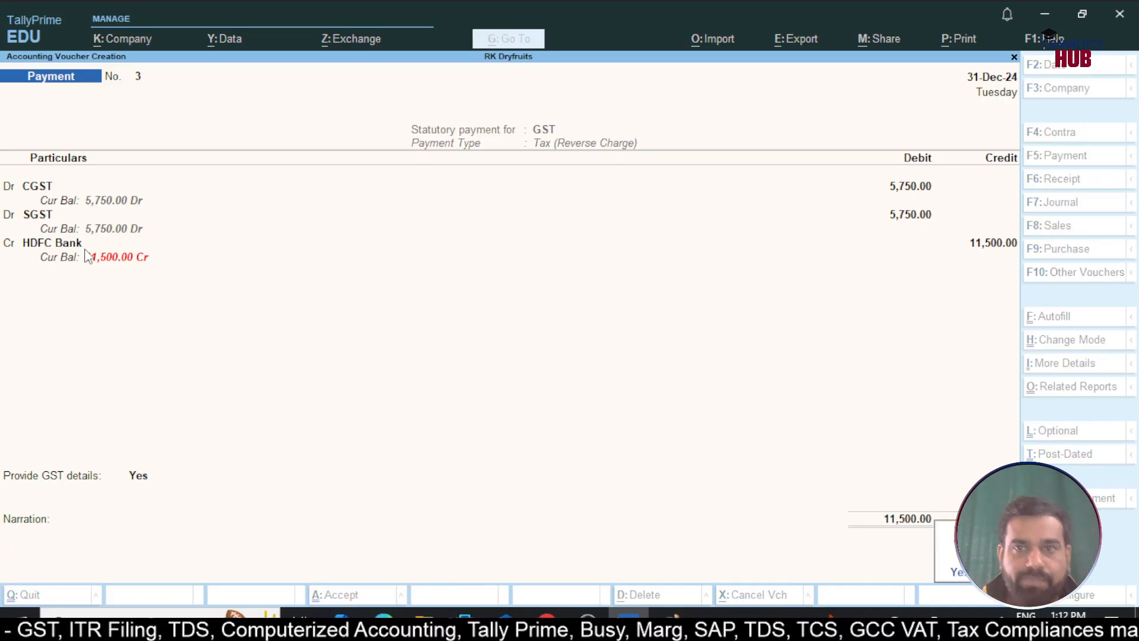
{"action": "key", "text": "Return"}
{"action": "key", "text": "Escape"}
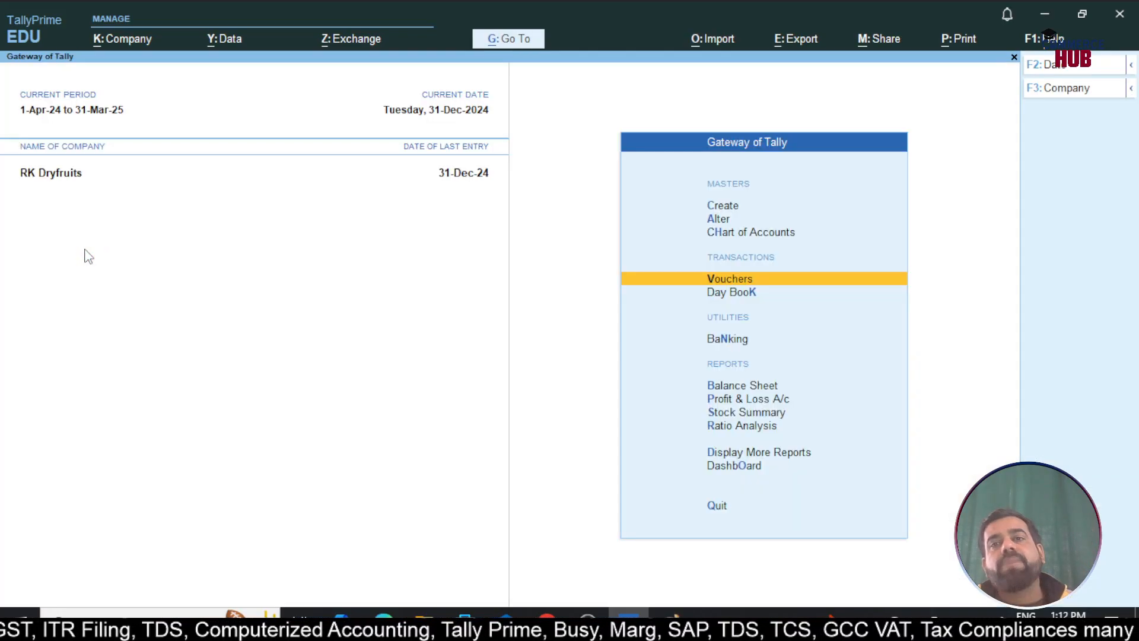
{"action": "key", "text": "Down"}
{"action": "key", "text": "Down"}
{"action": "key", "text": "Down"}
{"action": "key", "text": "Down"}
{"action": "key", "text": "Up"}
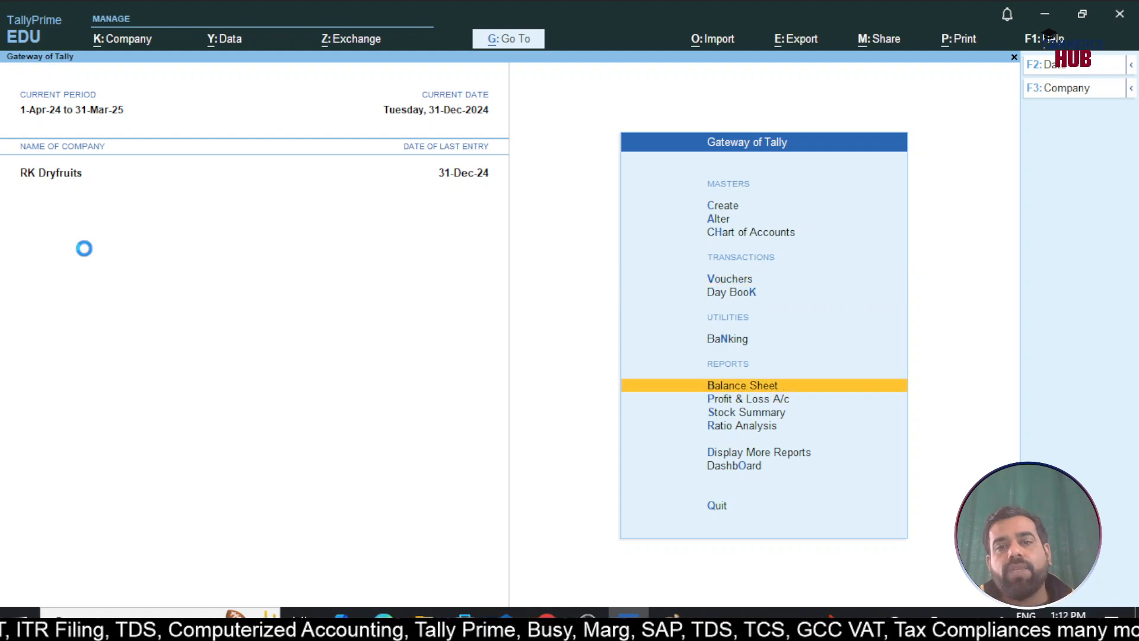
{"action": "key", "text": "Return"}
{"action": "key", "text": "alt+F5"}
{"action": "key", "text": "Down"}
{"action": "key", "text": "Down"}
{"action": "key", "text": "Down"}
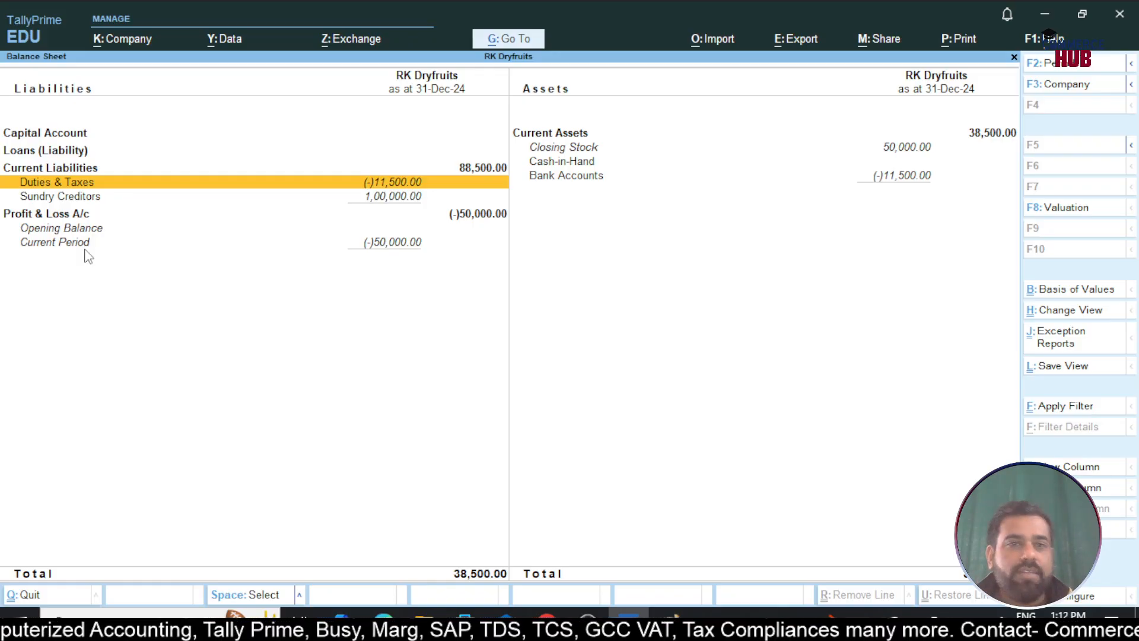
{"action": "key", "text": "Escape"}
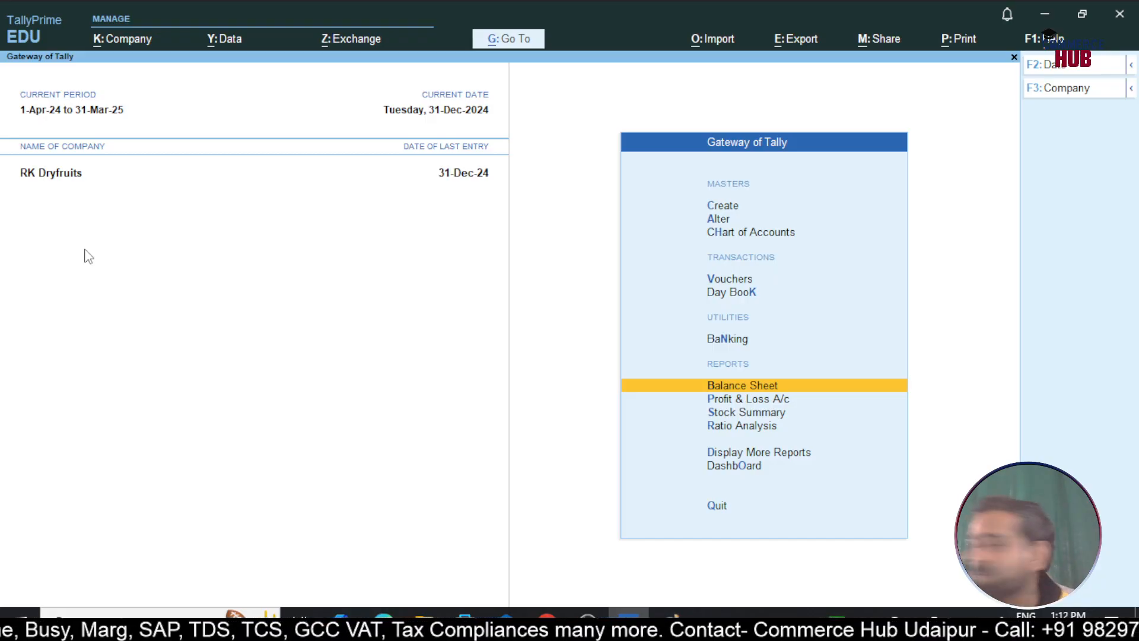
{"action": "key", "text": "d"}
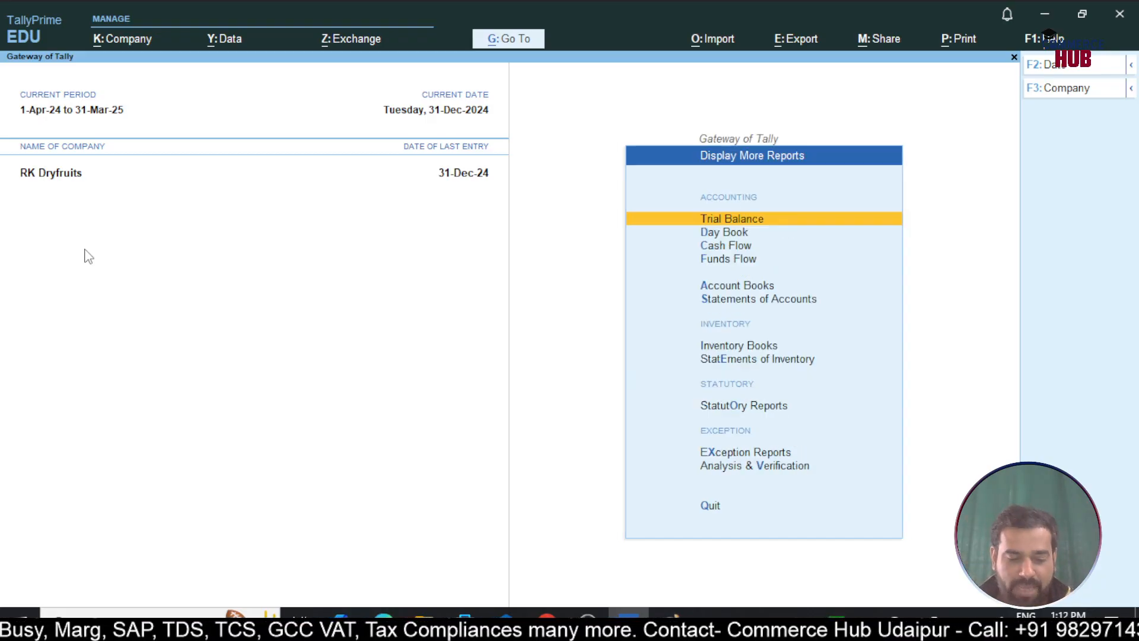
{"action": "key", "text": "u"}
{"action": "key", "text": "g"}
{"action": "key", "text": "Down"}
{"action": "key", "text": "Down"}
{"action": "key", "text": "Down"}
{"action": "key", "text": "Down"}
{"action": "key", "text": "Down"}
{"action": "key", "text": "Down"}
{"action": "key", "text": "Down"}
{"action": "key", "text": "Down"}
{"action": "key", "text": "Down"}
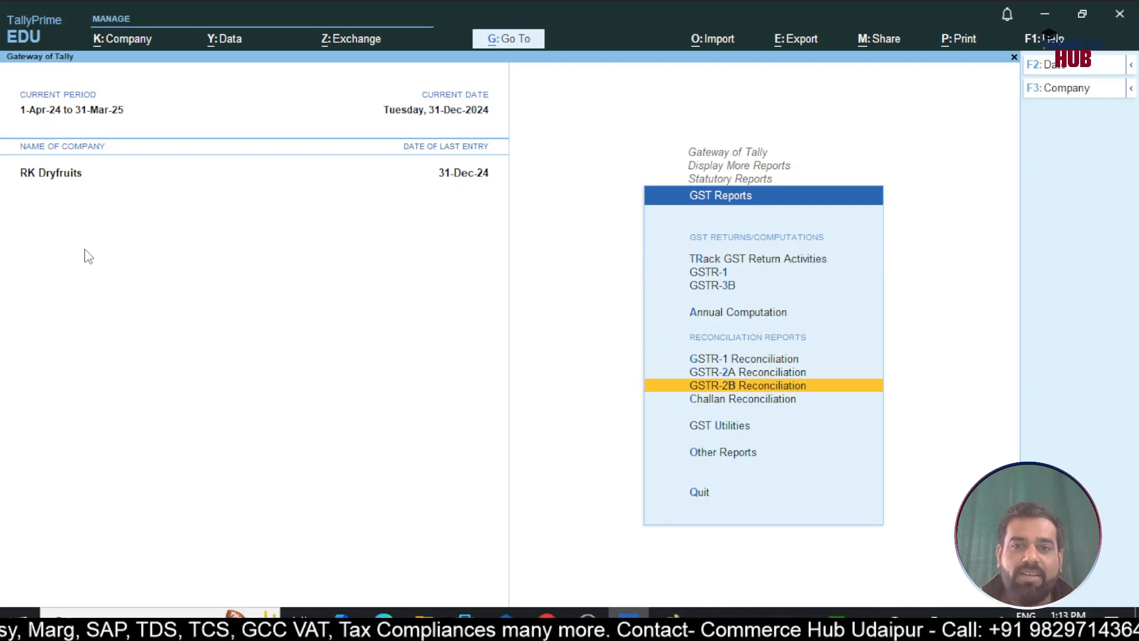
{"action": "key", "text": "Up"}
{"action": "key", "text": "Up"}
{"action": "key", "text": "Up"}
{"action": "key", "text": "Up"}
{"action": "key", "text": "Up"}
{"action": "key", "text": "Up"}
{"action": "key", "text": "Up"}
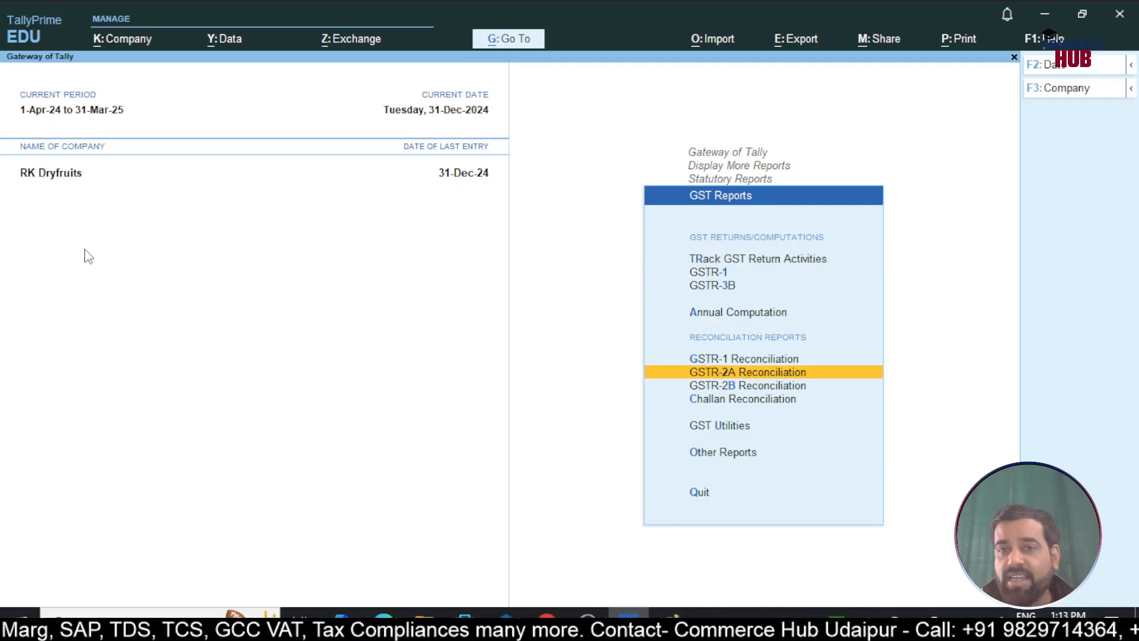
{"action": "key", "text": "Down"}
{"action": "key", "text": "Down"}
{"action": "key", "text": "Down"}
{"action": "key", "text": "Down"}
{"action": "key", "text": "Down"}
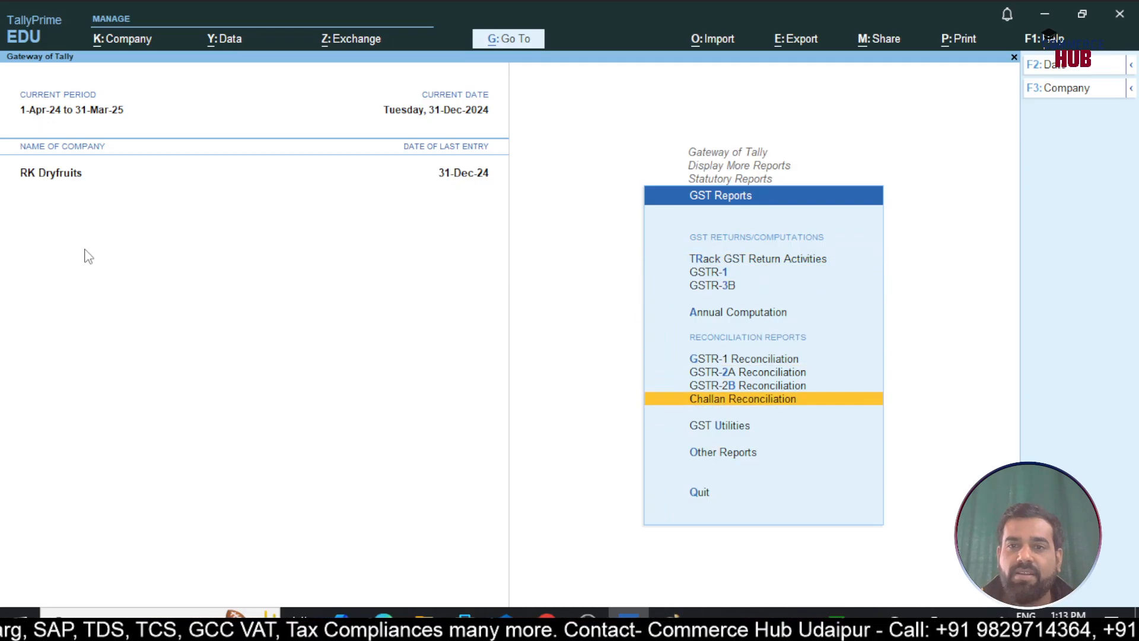
{"action": "key", "text": "Return"}
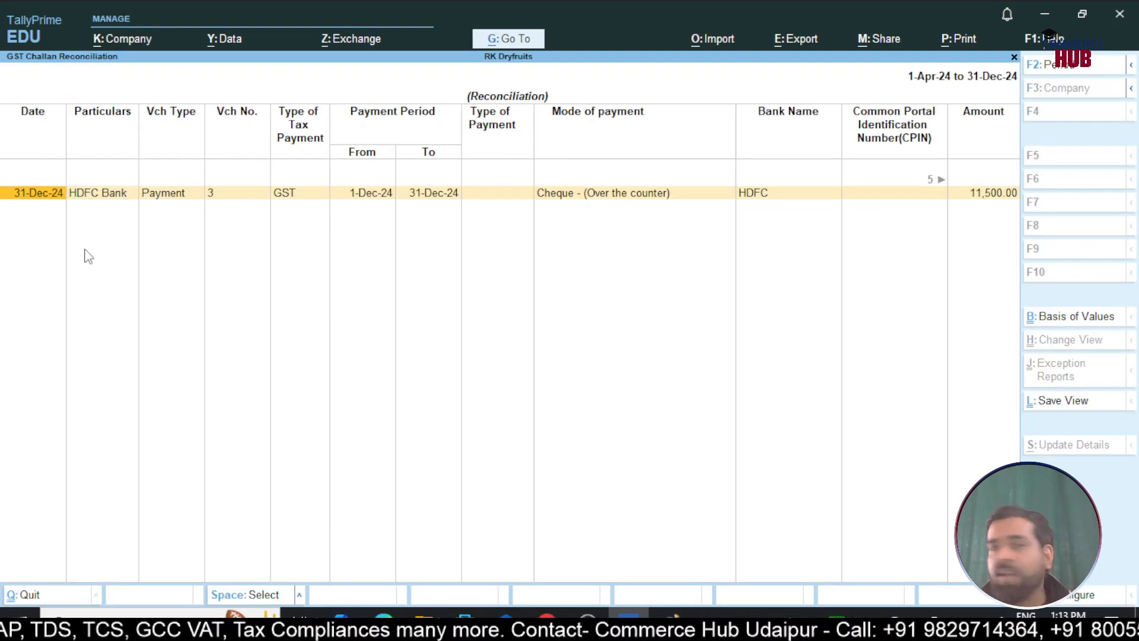
{"action": "key", "text": "Escape"}
{"action": "key", "text": "Escape"}
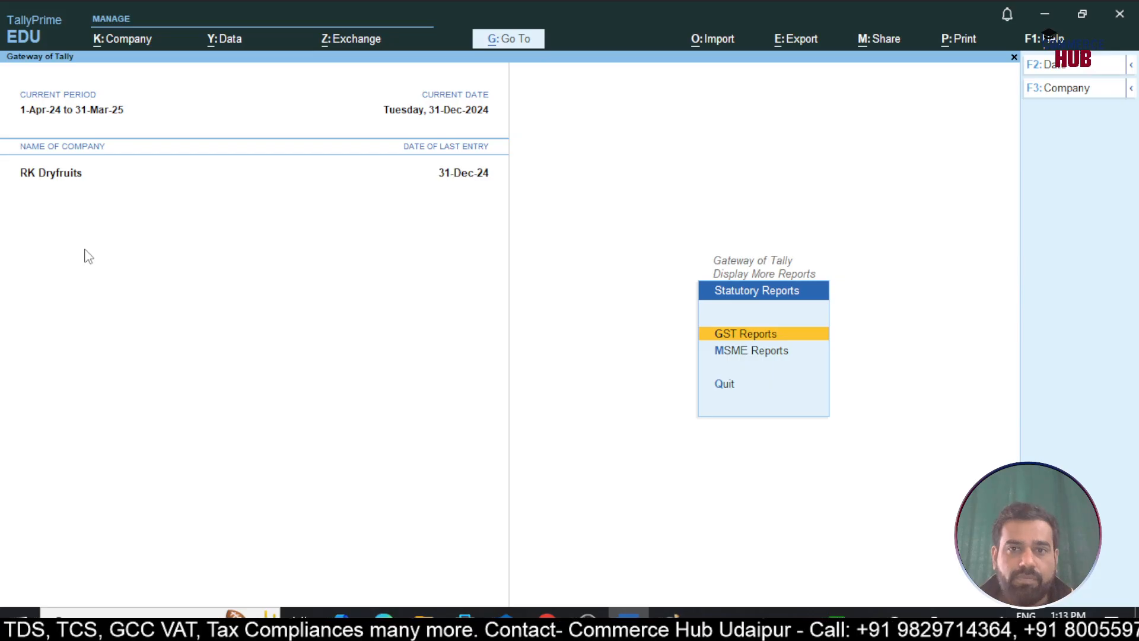
{"action": "key", "text": "Escape"}
{"action": "key", "text": "Escape"}
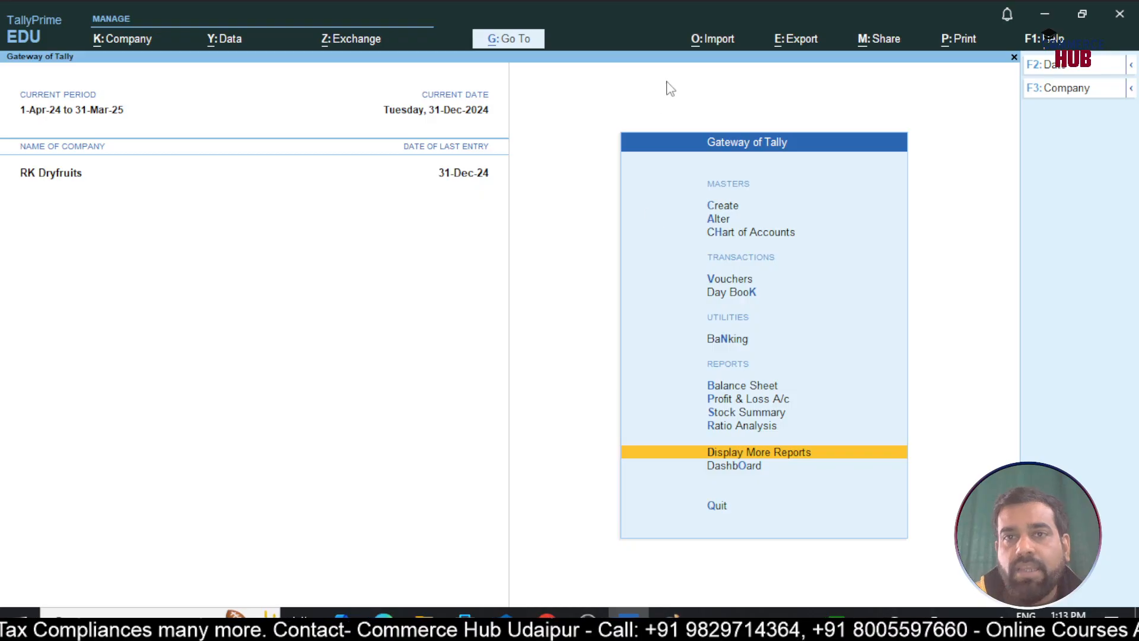
{"action": "left_click", "coordinate": [587, 620]}
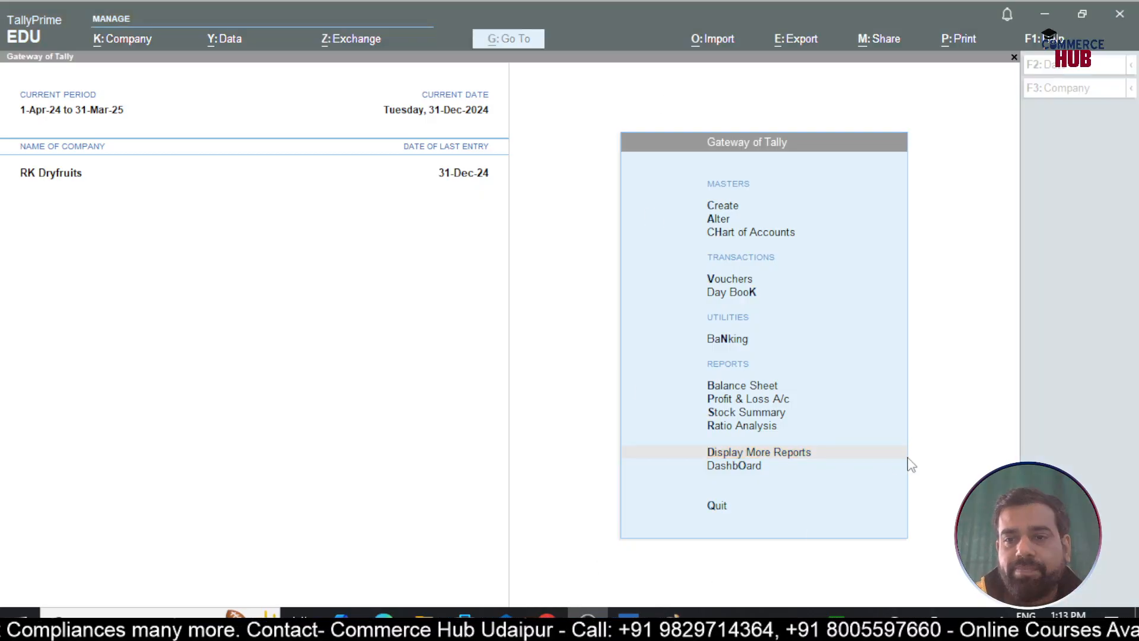